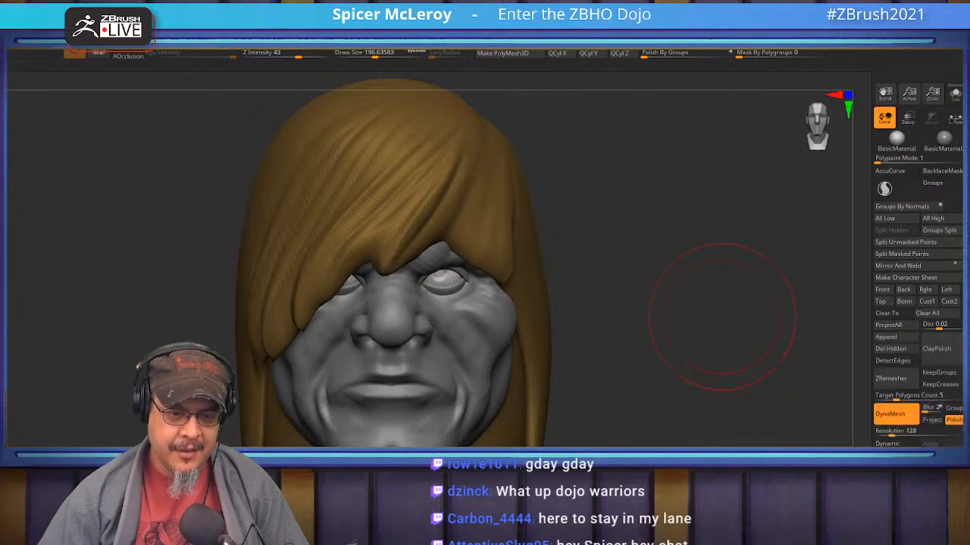
# - Build up clay forms along the cheekbone and toward the temple with the ClayBuildup brush, redoing the first stroke
pyautogui.moveTo(617, 336)
pyautogui.mouseDown()
pyautogui.moveTo(652, 330)
pyautogui.moveTo(658, 396)
pyautogui.moveTo(742, 327)
pyautogui.moveTo(766, 346)
pyautogui.moveTo(639, 334)
pyautogui.mouseUp()
pyautogui.moveTo(638, 334)
pyautogui.keyDown('alt'); pyautogui.mouseDown(button='right')
pyautogui.moveTo(710, 278)
pyautogui.moveTo(731, 352)
pyautogui.mouseUp(button='right'); pyautogui.keyUp('alt')
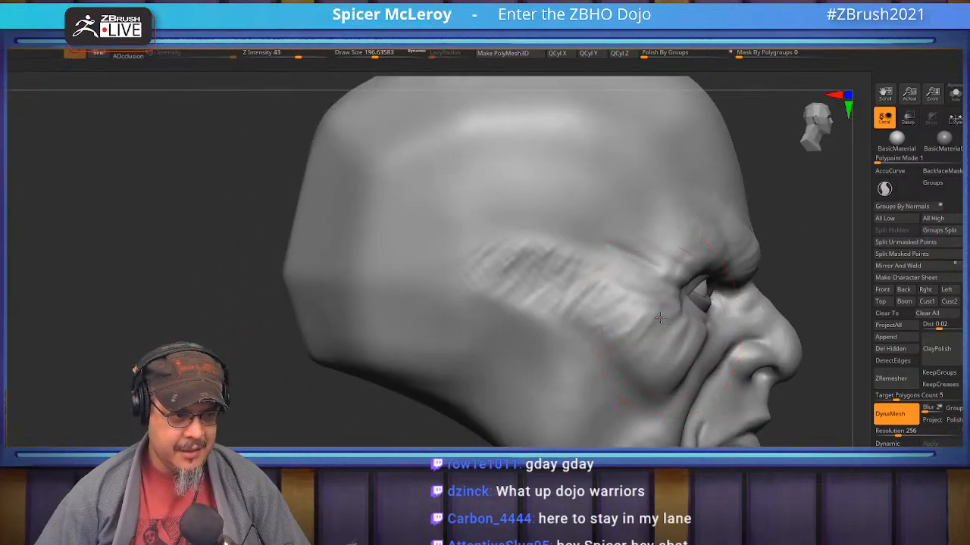
pyautogui.keyDown('alt'); pyautogui.moveTo(656, 313); pyautogui.dragTo(684, 332, button='right'); pyautogui.keyUp('alt')
pyautogui.press('b')
pyautogui.press('c')
pyautogui.press('b')
pyautogui.moveTo(652, 310); pyautogui.dragTo(513, 288)
pyautogui.hotkey('ctrl', 'z')
pyautogui.moveTo(671, 319); pyautogui.dragTo(523, 324)
# - Resize the brush and sculpt the cheek, eye-corner and brow folds on the side of the face
pyautogui.press('s')
pyautogui.moveTo(596, 343)
pyautogui.mouseDown()
pyautogui.moveTo(587, 343)
pyautogui.moveTo(686, 345)
pyautogui.moveTo(645, 345)
pyautogui.mouseUp()
pyautogui.moveTo(667, 384)
pyautogui.mouseDown()
pyautogui.moveTo(626, 373)
pyautogui.moveTo(658, 351)
pyautogui.mouseUp()
pyautogui.moveTo(687, 301)
pyautogui.mouseDown()
pyautogui.moveTo(668, 300)
pyautogui.moveTo(670, 276)
pyautogui.mouseUp()
pyautogui.moveTo(690, 185); pyautogui.dragTo(672, 243)
pyautogui.moveTo(608, 299)
pyautogui.mouseDown()
pyautogui.moveTo(647, 303)
pyautogui.moveTo(564, 302)
pyautogui.moveTo(652, 284)
pyautogui.mouseUp()
# - Build up the brow fold directly above the eyelid with a draw size of about 90
pyautogui.moveTo(827, 261)
pyautogui.mouseDown()
pyautogui.moveTo(606, 264)
pyautogui.moveTo(438, 249)
pyautogui.mouseUp()
pyautogui.moveTo(601, 288)
pyautogui.mouseDown(button='right')
pyautogui.moveTo(567, 258)
pyautogui.moveTo(610, 284)
pyautogui.moveTo(617, 268)
pyautogui.moveTo(580, 258)
pyautogui.moveTo(587, 299)
pyautogui.moveTo(640, 255)
pyautogui.moveTo(671, 322)
pyautogui.moveTo(646, 292)
pyautogui.mouseUp(button='right')
pyautogui.press('s')
pyautogui.moveTo(664, 279); pyautogui.dragTo(653, 278)
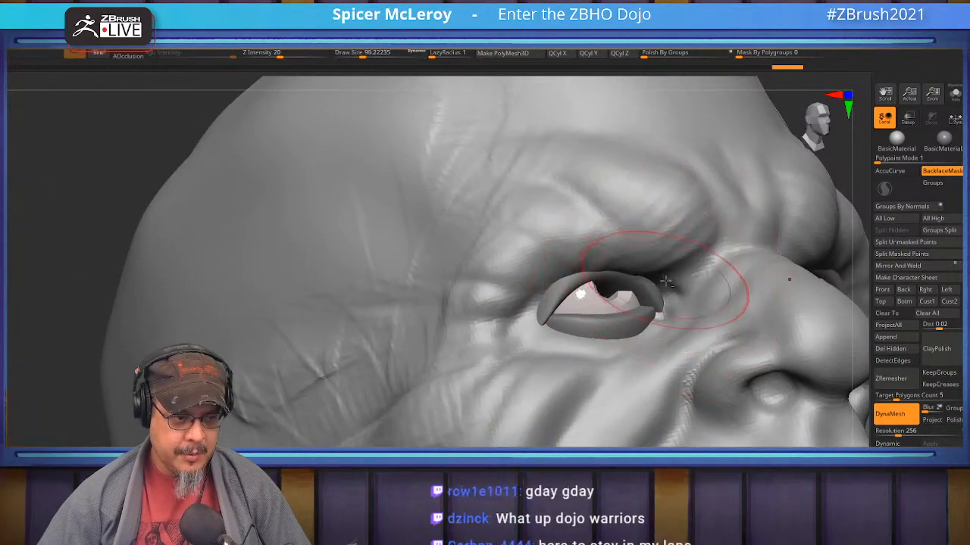
pyautogui.moveTo(573, 260); pyautogui.dragTo(634, 267)
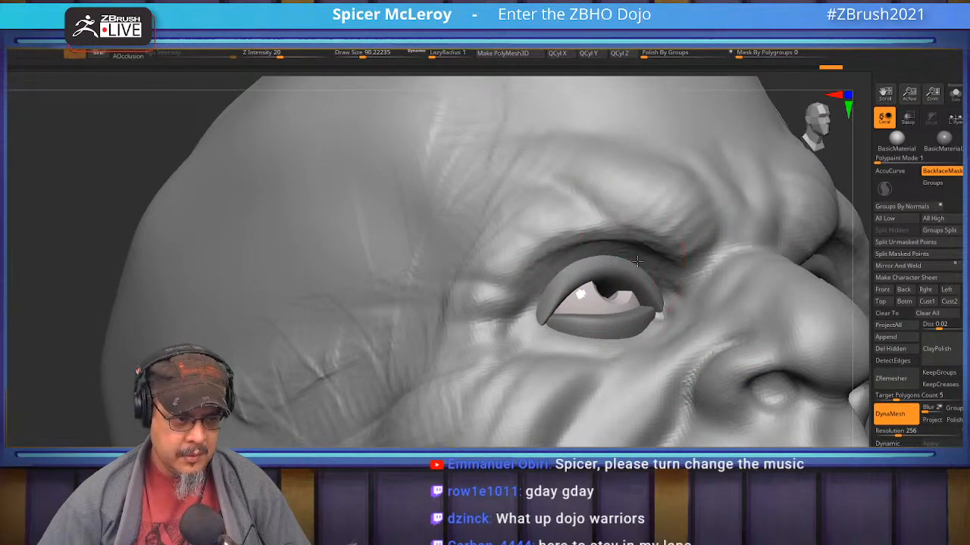
# - Build up the jaw muscle below the cheekbone with ClayBuildup at a draw size of about 124
pyautogui.moveTo(645, 281); pyautogui.dragTo(496, 260, button='right')
pyautogui.keyDown('alt'); pyautogui.moveTo(695, 233); pyautogui.dragTo(607, 241, button='right'); pyautogui.keyUp('alt')
pyautogui.keyDown('alt'); pyautogui.moveTo(608, 306); pyautogui.dragTo(590, 297, button='right'); pyautogui.keyUp('alt')
pyautogui.keyDown('alt'); pyautogui.moveTo(590, 297); pyautogui.dragTo(603, 340, button='right'); pyautogui.keyUp('alt')
pyautogui.moveTo(603, 340); pyautogui.dragTo(670, 326, button='right')
pyautogui.keyDown('alt'); pyautogui.moveTo(558, 300); pyautogui.dragTo(680, 277, button='right'); pyautogui.keyUp('alt')
pyautogui.press('s')
pyautogui.moveTo(536, 299)
pyautogui.mouseDown()
pyautogui.moveTo(556, 301)
pyautogui.moveTo(513, 351)
pyautogui.mouseUp()
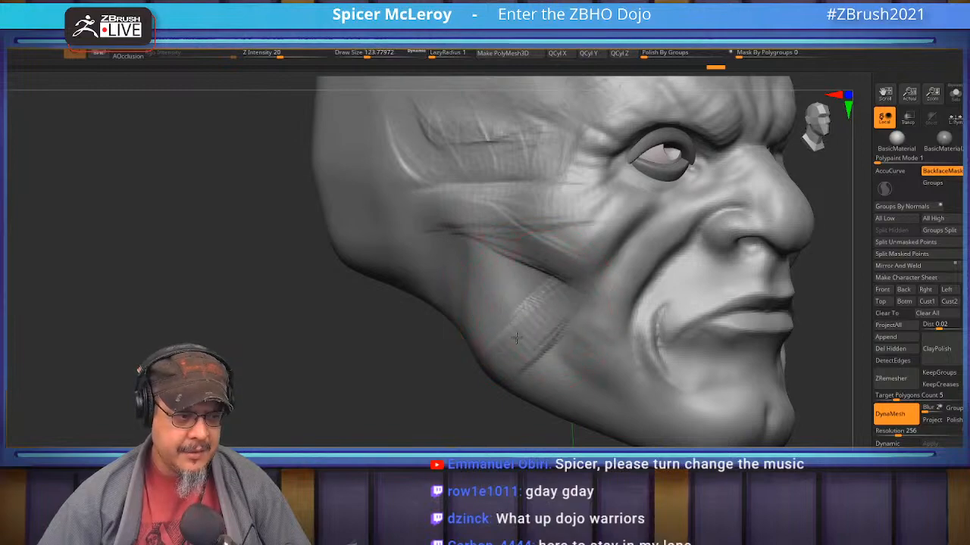
pyautogui.moveTo(512, 316); pyautogui.dragTo(513, 343)
# - Work clay strokes along the fold from the nose to the mouth corner at a draw size of about 97, undoing unwanted strokes
pyautogui.moveTo(706, 206)
pyautogui.mouseDown()
pyautogui.moveTo(670, 242)
pyautogui.moveTo(642, 344)
pyautogui.mouseUp()
pyautogui.hotkey('ctrl', 'z')
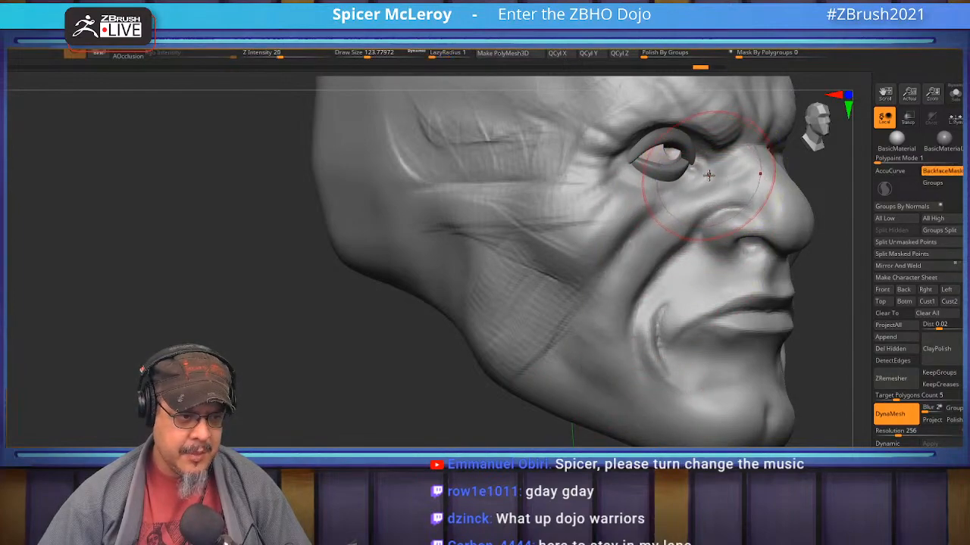
pyautogui.press('s')
pyautogui.moveTo(704, 184); pyautogui.dragTo(697, 184)
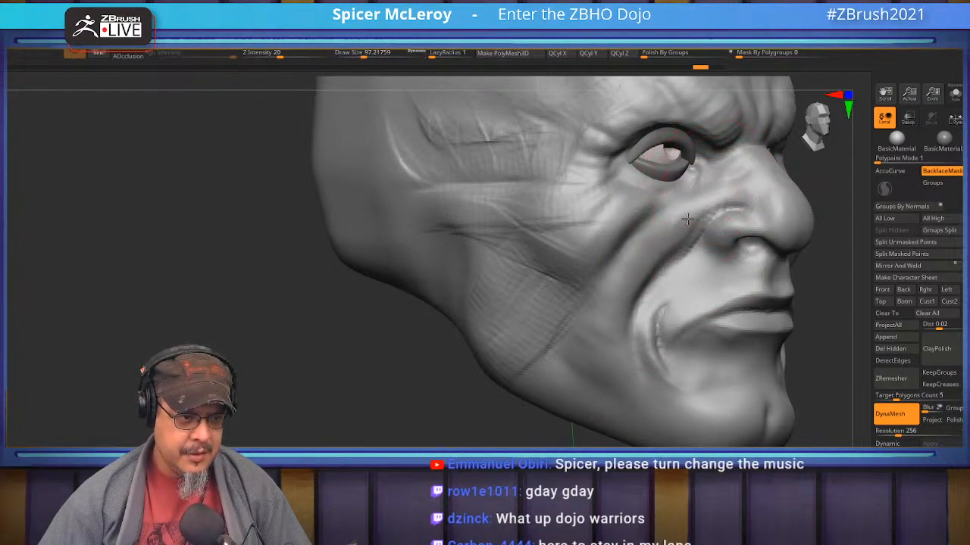
pyautogui.moveTo(660, 266); pyautogui.dragTo(642, 350)
pyautogui.hotkey('ctrl', 'z')
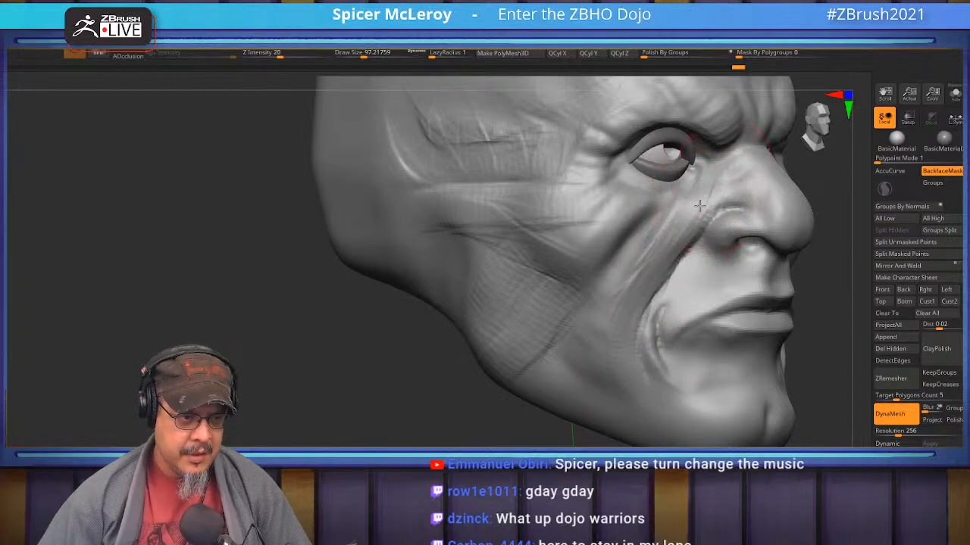
# - Adjust the shape around the nostril and cheek fold with the Move brush at a draw size of about 149
pyautogui.keyDown('shift'); pyautogui.moveTo(688, 225); pyautogui.dragTo(597, 251, button='right'); pyautogui.keyUp('shift')
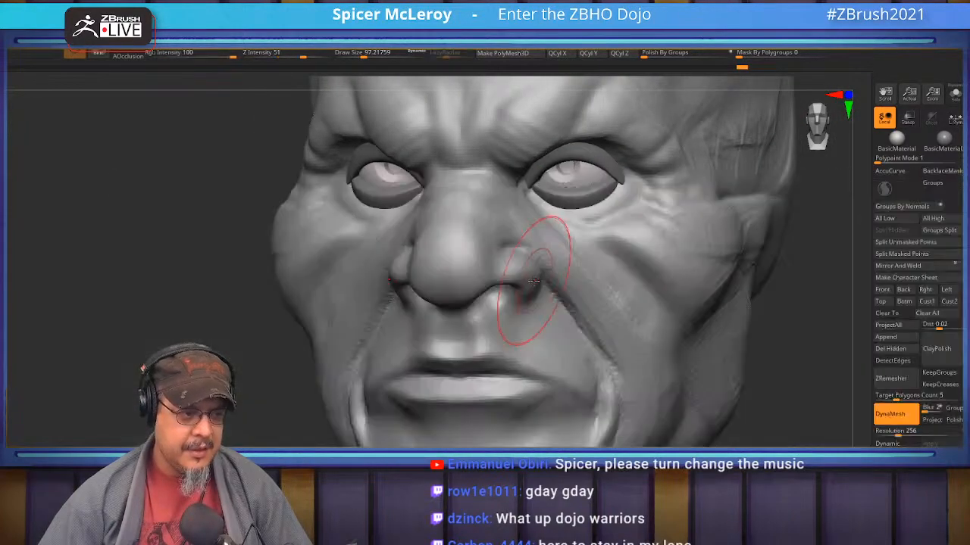
pyautogui.press('s')
pyautogui.moveTo(515, 280)
pyautogui.mouseDown()
pyautogui.moveTo(530, 277)
pyautogui.moveTo(479, 260)
pyautogui.mouseUp()
pyautogui.moveTo(503, 186)
pyautogui.keyDown('alt'); pyautogui.mouseDown(button='right')
pyautogui.moveTo(554, 288)
pyautogui.moveTo(573, 282)
pyautogui.mouseUp(button='right'); pyautogui.keyUp('alt')
pyautogui.keyDown('alt'); pyautogui.moveTo(574, 282); pyautogui.dragTo(601, 264, button='right'); pyautogui.keyUp('alt')
pyautogui.moveTo(586, 261); pyautogui.dragTo(567, 254)
pyautogui.moveTo(503, 241)
pyautogui.keyDown('alt'); pyautogui.mouseDown(button='right')
pyautogui.moveTo(585, 234)
pyautogui.moveTo(577, 171)
pyautogui.moveTo(597, 112)
pyautogui.moveTo(605, 217)
pyautogui.mouseUp(button='right'); pyautogui.keyUp('alt')
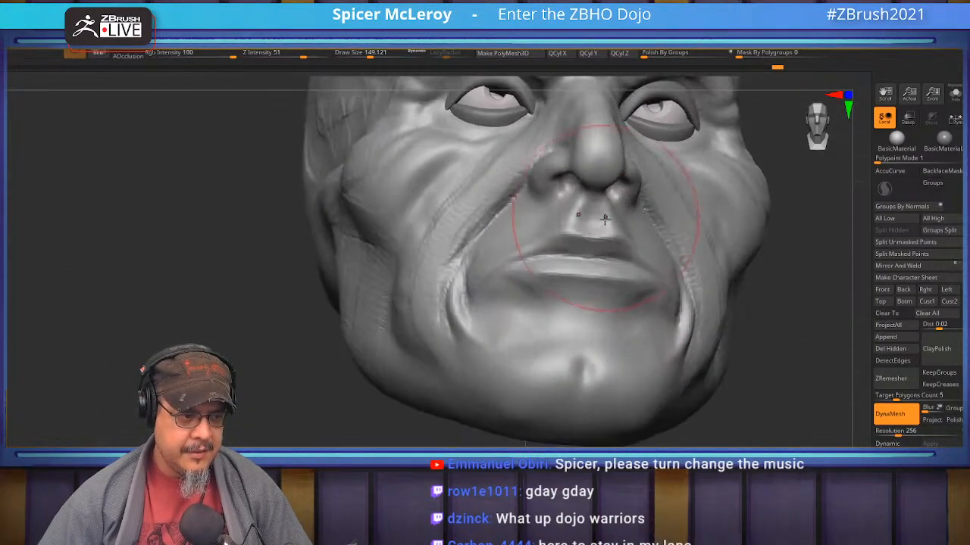
# - Resize the Move brush and reshape the mouth and lip area
pyautogui.press('s')
pyautogui.moveTo(586, 258); pyautogui.dragTo(574, 257)
pyautogui.moveTo(500, 267)
pyautogui.mouseDown()
pyautogui.moveTo(468, 287)
pyautogui.moveTo(523, 256)
pyautogui.mouseUp()
pyautogui.moveTo(485, 272)
pyautogui.mouseDown(button='right')
pyautogui.moveTo(547, 311)
pyautogui.moveTo(617, 260)
pyautogui.moveTo(614, 244)
pyautogui.moveTo(534, 277)
pyautogui.mouseUp(button='right')
pyautogui.moveTo(641, 249)
pyautogui.mouseDown()
pyautogui.moveTo(650, 257)
pyautogui.moveTo(630, 211)
pyautogui.moveTo(614, 236)
pyautogui.mouseUp()
pyautogui.moveTo(614, 236)
pyautogui.mouseDown(button='right')
pyautogui.moveTo(599, 240)
pyautogui.moveTo(606, 207)
pyautogui.mouseUp(button='right')
# - Build up the folds around the mouth corner, the chin area and the upper lip with ClayBuildup, smoothing the chin strokes
pyautogui.press('b')
pyautogui.click(607, 206)
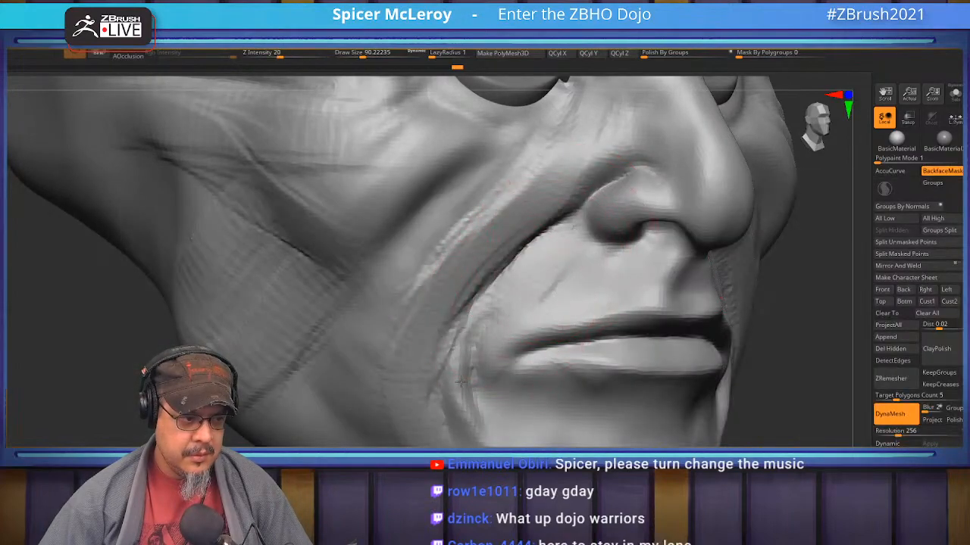
pyautogui.moveTo(479, 349)
pyautogui.mouseDown()
pyautogui.moveTo(496, 402)
pyautogui.moveTo(499, 379)
pyautogui.moveTo(464, 401)
pyautogui.moveTo(465, 420)
pyautogui.mouseUp()
pyautogui.moveTo(489, 320)
pyautogui.keyDown('alt'); pyautogui.mouseDown(button='right')
pyautogui.moveTo(484, 296)
pyautogui.moveTo(610, 271)
pyautogui.mouseUp(button='right'); pyautogui.keyUp('alt')
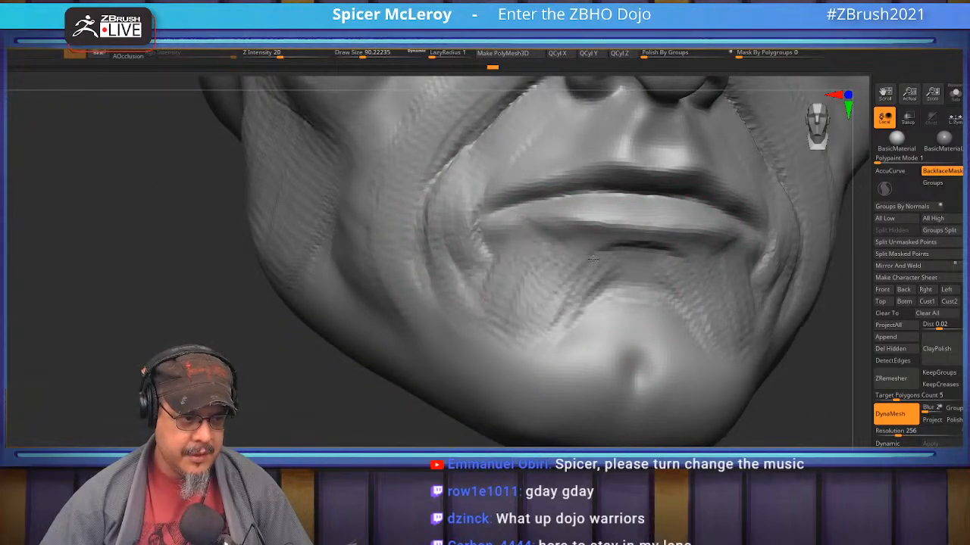
pyautogui.moveTo(497, 318)
pyautogui.keyDown('shift'); pyautogui.mouseDown()
pyautogui.moveTo(568, 281)
pyautogui.moveTo(560, 291)
pyautogui.mouseUp(); pyautogui.keyUp('shift')
pyautogui.moveTo(538, 166)
pyautogui.keyDown('alt'); pyautogui.mouseDown(button='right')
pyautogui.moveTo(497, 290)
pyautogui.moveTo(497, 340)
pyautogui.mouseUp(button='right'); pyautogui.keyUp('alt')
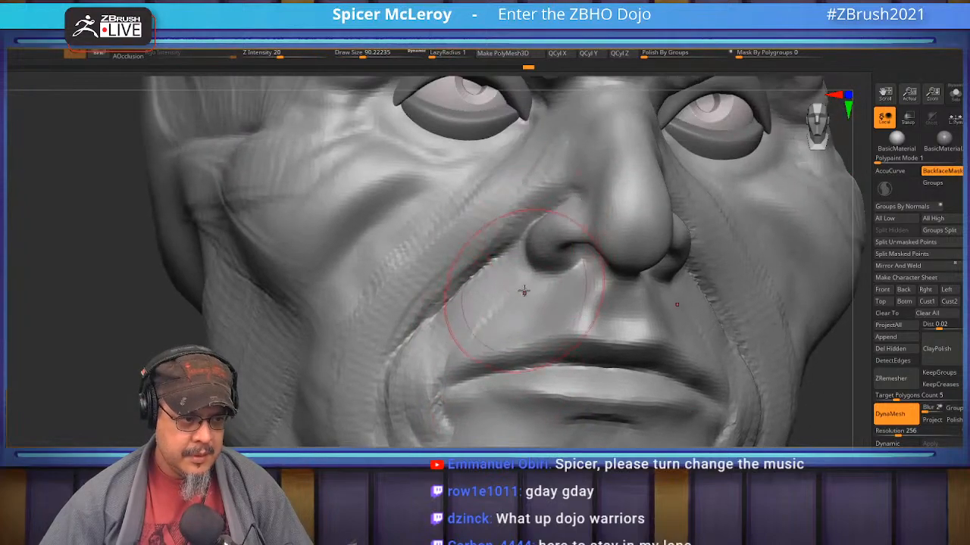
pyautogui.moveTo(500, 300)
pyautogui.mouseDown()
pyautogui.moveTo(508, 334)
pyautogui.moveTo(476, 340)
pyautogui.moveTo(494, 322)
pyautogui.mouseUp()
# - Reshape the nostril wing, cheek fold and upper lip with the Move brush at a draw size of about 90
pyautogui.moveTo(561, 300); pyautogui.dragTo(484, 285, button='right')
pyautogui.moveTo(564, 273)
pyautogui.keyDown('alt'); pyautogui.mouseDown(button='right')
pyautogui.moveTo(516, 291)
pyautogui.moveTo(500, 269)
pyautogui.moveTo(534, 293)
pyautogui.mouseUp(button='right'); pyautogui.keyUp('alt')
pyautogui.press('b')
pyautogui.press('m')
pyautogui.press('v')
pyautogui.moveTo(527, 233)
pyautogui.mouseDown()
pyautogui.moveTo(539, 241)
pyautogui.moveTo(514, 269)
pyautogui.mouseUp()
pyautogui.moveTo(547, 228); pyautogui.dragTo(552, 232)
pyautogui.keyDown('alt'); pyautogui.moveTo(553, 252); pyautogui.dragTo(533, 325, button='right'); pyautogui.keyUp('alt')
pyautogui.moveTo(573, 247); pyautogui.dragTo(580, 248)
pyautogui.moveTo(531, 303); pyautogui.dragTo(525, 303)
pyautogui.moveTo(498, 335); pyautogui.dragTo(502, 338)
pyautogui.keyDown('alt'); pyautogui.moveTo(424, 305); pyautogui.dragTo(444, 249); pyautogui.keyUp('alt')
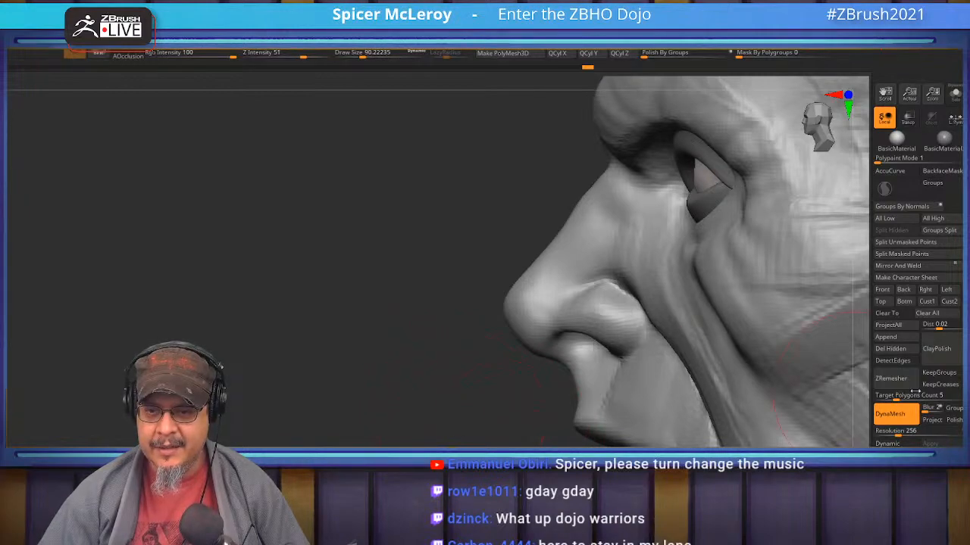
# - Adjust the profile of the nose and its bridge with the Move brush at a draw size of about 87
pyautogui.moveTo(841, 405)
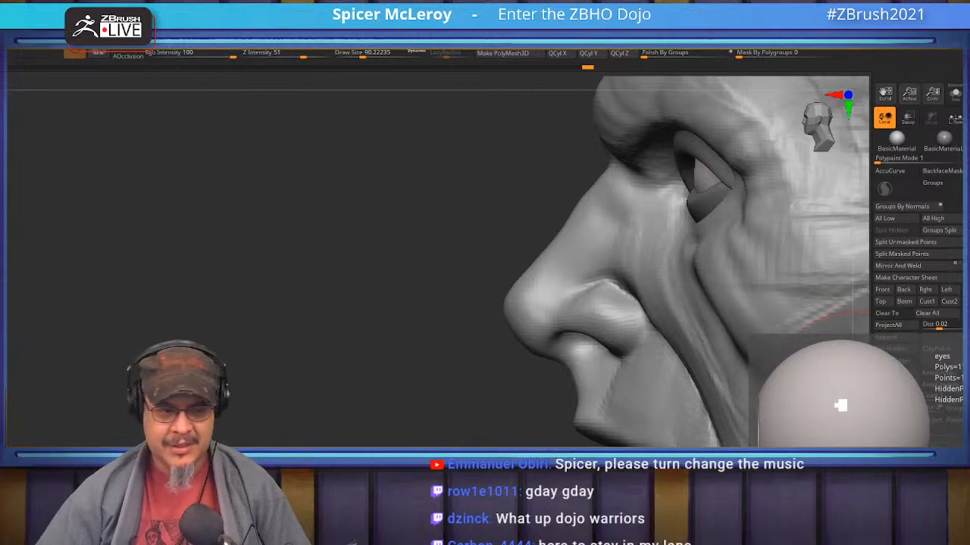
pyautogui.press('b')
pyautogui.press('m')
pyautogui.press('v')
pyautogui.moveTo(573, 371); pyautogui.dragTo(577, 368)
pyautogui.press('s')
pyautogui.press('s')
pyautogui.moveTo(514, 304); pyautogui.dragTo(513, 378)
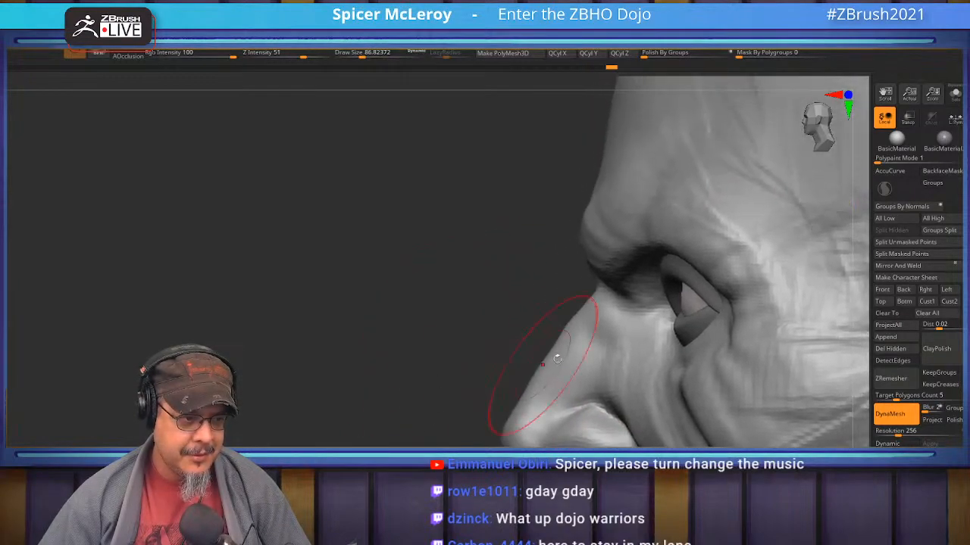
pyautogui.moveTo(548, 341)
pyautogui.mouseDown()
pyautogui.moveTo(542, 376)
pyautogui.moveTo(577, 334)
pyautogui.mouseUp()
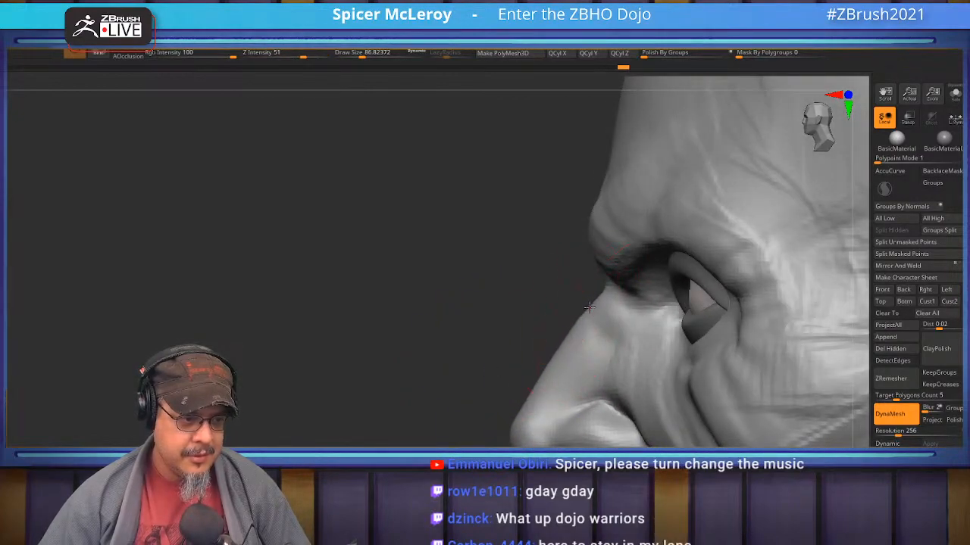
pyautogui.moveTo(540, 301)
pyautogui.mouseDown()
pyautogui.moveTo(429, 310)
pyautogui.moveTo(397, 342)
pyautogui.moveTo(414, 353)
pyautogui.moveTo(540, 311)
pyautogui.mouseUp()
# - Adjust the mouth area from below with the Move brush at a draw size of about 132
pyautogui.press('b')
pyautogui.moveTo(540, 311)
pyautogui.mouseDown(button='right')
pyautogui.moveTo(628, 288)
pyautogui.moveTo(624, 314)
pyautogui.moveTo(615, 228)
pyautogui.moveTo(599, 236)
pyautogui.mouseUp(button='right')
pyautogui.press('c')
pyautogui.press('b')
pyautogui.press('b')
pyautogui.press('m')
pyautogui.press('v')
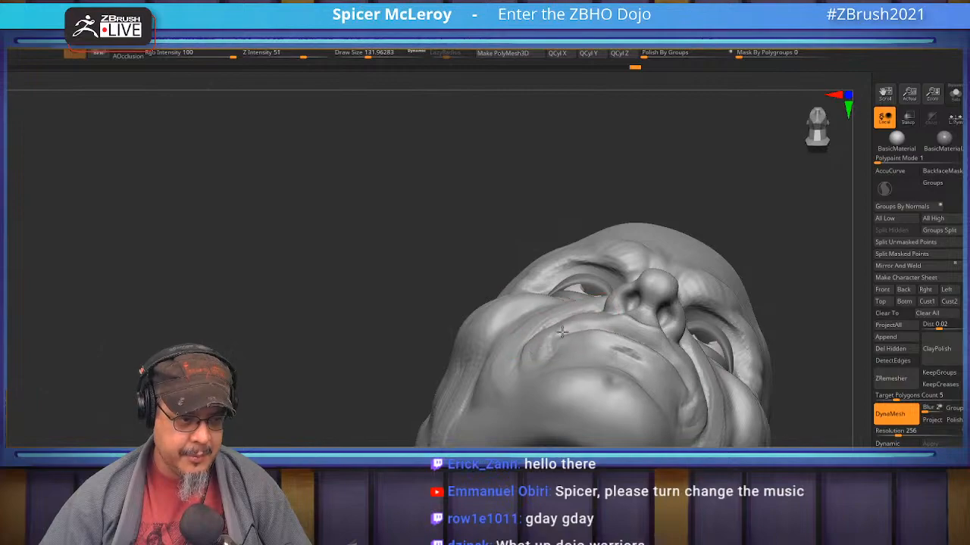
pyautogui.moveTo(587, 318); pyautogui.dragTo(606, 311, button='right')
pyautogui.moveTo(525, 339); pyautogui.dragTo(608, 328, button='right')
pyautogui.moveTo(556, 347)
pyautogui.keyDown('ctrl'); pyautogui.mouseDown(button='right')
pyautogui.moveTo(530, 291)
pyautogui.moveTo(584, 277)
pyautogui.mouseUp(button='right'); pyautogui.keyUp('ctrl')
pyautogui.keyDown('ctrl'); pyautogui.moveTo(585, 277); pyautogui.dragTo(579, 338, button='right'); pyautogui.keyUp('ctrl')
# - Refine the upper lip and mouth corner with the ClayBuildup and Dam Standard brushes at a draw size of about 33, smoothing the surface
pyautogui.press('b')
pyautogui.press('c')
pyautogui.press('b')
pyautogui.press('s')
pyautogui.moveTo(621, 339)
pyautogui.mouseDown()
pyautogui.moveTo(603, 337)
pyautogui.moveTo(620, 344)
pyautogui.mouseUp()
pyautogui.press('b')
pyautogui.press('d')
pyautogui.press('s')
pyautogui.moveTo(643, 354); pyautogui.dragTo(613, 312, button='right')
pyautogui.press('shift')
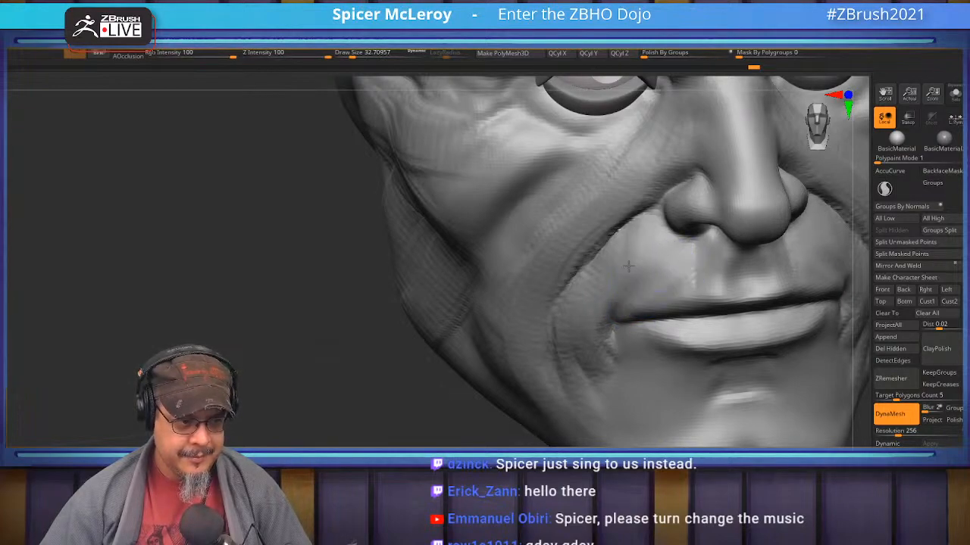
# - Swell the area between the inner eye corner and the nose with the Inflat brush at a draw size of about 49
pyautogui.moveTo(606, 277)
pyautogui.mouseDown(button='right')
pyautogui.moveTo(621, 291)
pyautogui.moveTo(624, 279)
pyautogui.mouseUp(button='right')
pyautogui.press('b')
pyautogui.press('i')
pyautogui.press('n')
pyautogui.press('s')
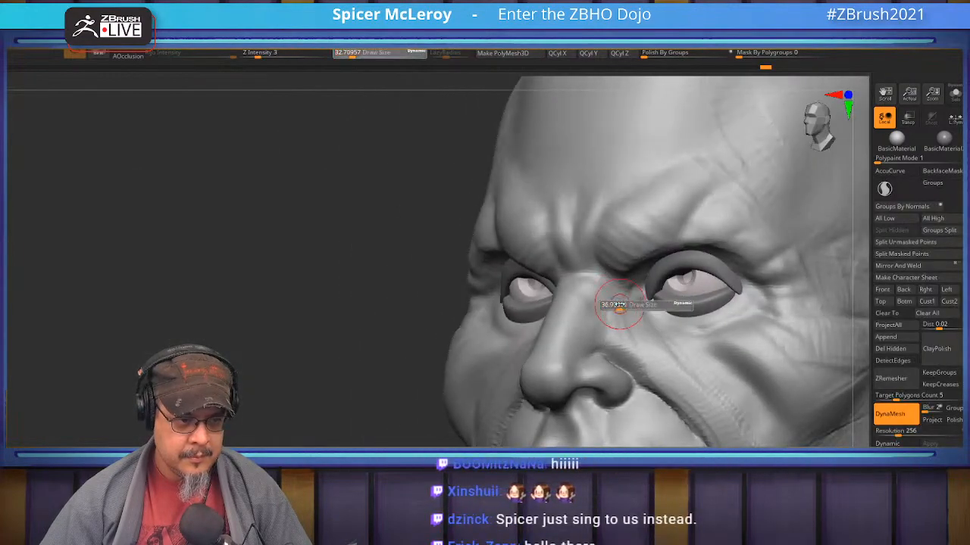
pyautogui.moveTo(618, 305); pyautogui.dragTo(622, 305)
pyautogui.moveTo(621, 305)
pyautogui.mouseDown(button='right')
pyautogui.moveTo(649, 310)
pyautogui.moveTo(615, 320)
pyautogui.mouseUp(button='right')
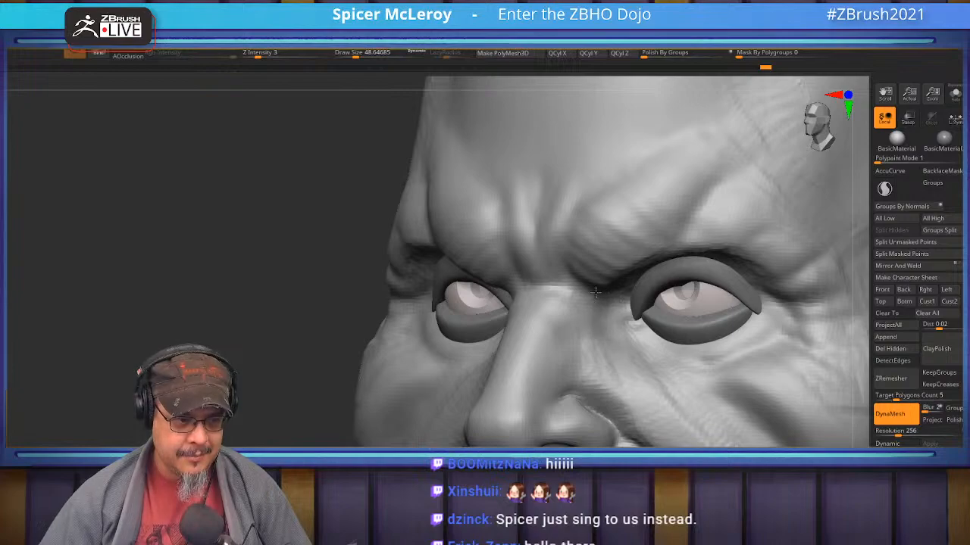
pyautogui.moveTo(615, 344)
pyautogui.mouseDown()
pyautogui.moveTo(615, 328)
pyautogui.moveTo(629, 370)
pyautogui.moveTo(609, 382)
pyautogui.moveTo(609, 401)
pyautogui.moveTo(600, 333)
pyautogui.moveTo(611, 382)
pyautogui.mouseUp()
# - Build up the area beside the nose with ClayBuildup strokes and smooth it into the cheek below the eye
pyautogui.press('b')
pyautogui.press('c')
pyautogui.press('b')
pyautogui.keyDown('shift'); pyautogui.moveTo(581, 328); pyautogui.dragTo(586, 343); pyautogui.keyUp('shift')
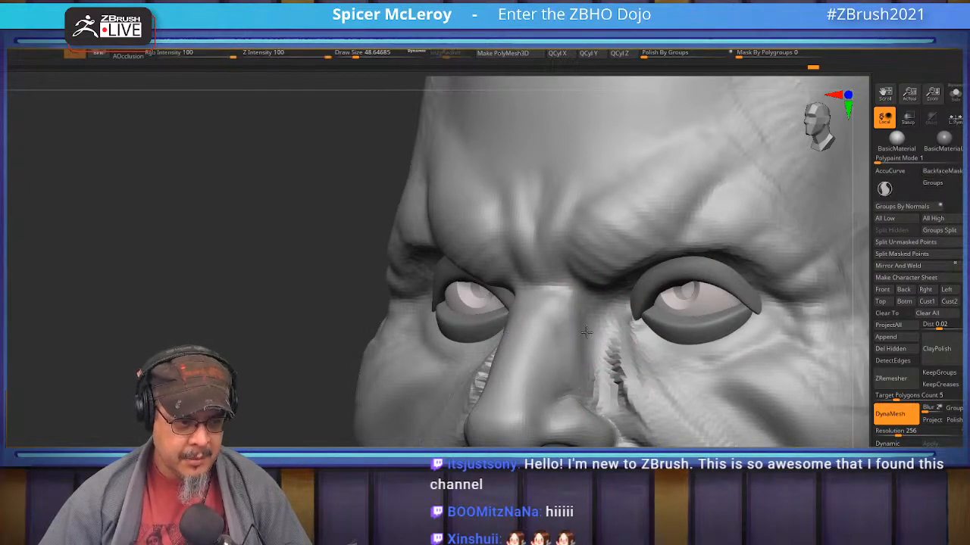
pyautogui.keyDown('shift'); pyautogui.moveTo(614, 379); pyautogui.dragTo(630, 416); pyautogui.keyUp('shift')
pyautogui.moveTo(612, 341)
pyautogui.mouseDown()
pyautogui.moveTo(625, 424)
pyautogui.moveTo(681, 444)
pyautogui.moveTo(652, 383)
pyautogui.mouseUp()
pyautogui.moveTo(642, 338)
pyautogui.mouseDown()
pyautogui.moveTo(670, 387)
pyautogui.moveTo(645, 424)
pyautogui.mouseUp()
pyautogui.moveTo(623, 375); pyautogui.dragTo(653, 424)
pyautogui.moveTo(622, 343)
pyautogui.keyDown('shift'); pyautogui.mouseDown()
pyautogui.moveTo(657, 381)
pyautogui.moveTo(663, 432)
pyautogui.mouseUp(); pyautogui.keyUp('shift')
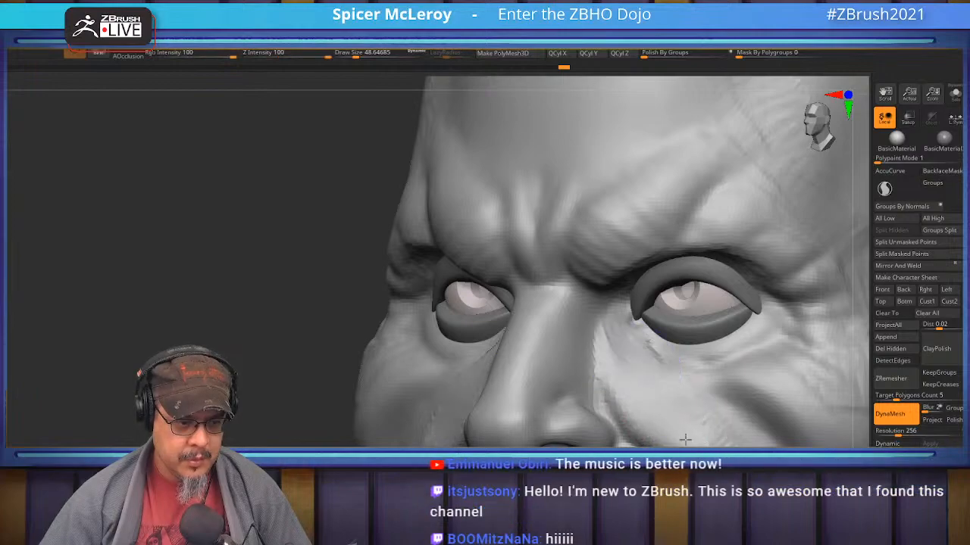
pyautogui.moveTo(650, 321)
pyautogui.mouseDown(button='right')
pyautogui.moveTo(617, 346)
pyautogui.moveTo(573, 281)
pyautogui.moveTo(638, 335)
pyautogui.moveTo(649, 288)
pyautogui.moveTo(622, 349)
pyautogui.moveTo(693, 282)
pyautogui.mouseUp(button='right')
pyautogui.moveTo(579, 325)
pyautogui.mouseDown(button='right')
pyautogui.moveTo(602, 299)
pyautogui.moveTo(606, 371)
pyautogui.moveTo(630, 353)
pyautogui.mouseUp(button='right')
pyautogui.press('b')
pyautogui.press('d')
pyautogui.press('s')
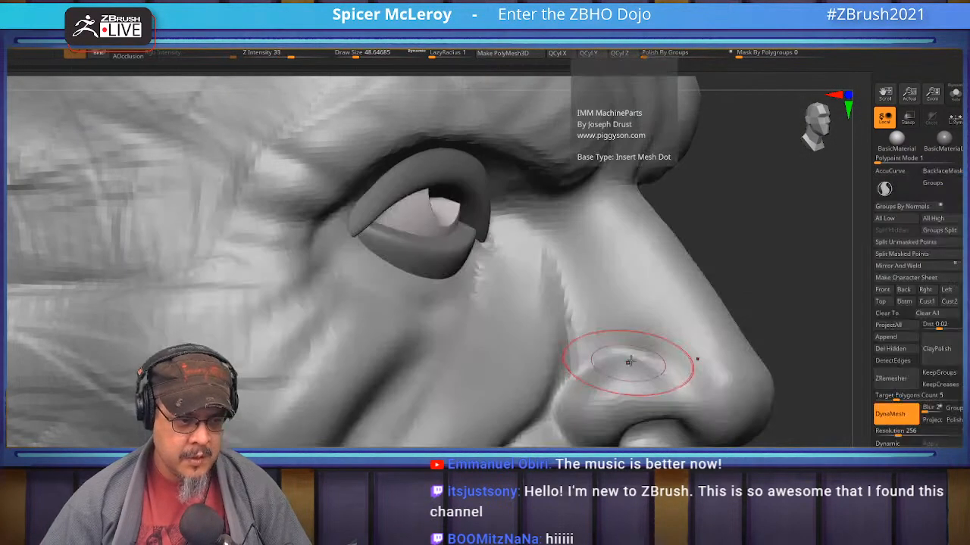
pyautogui.press('n')
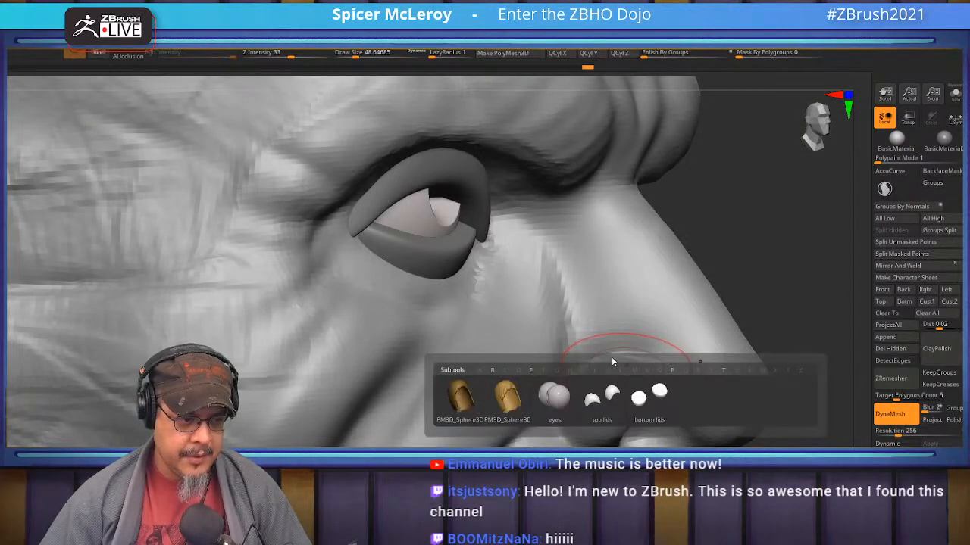
# - Build up the nostril wing with ClayBuildup at a draw size of about 27 and smooth its surface
pyautogui.press('b')
pyautogui.press('c')
pyautogui.press('b')
pyautogui.moveTo(611, 343); pyautogui.dragTo(611, 386, button='right')
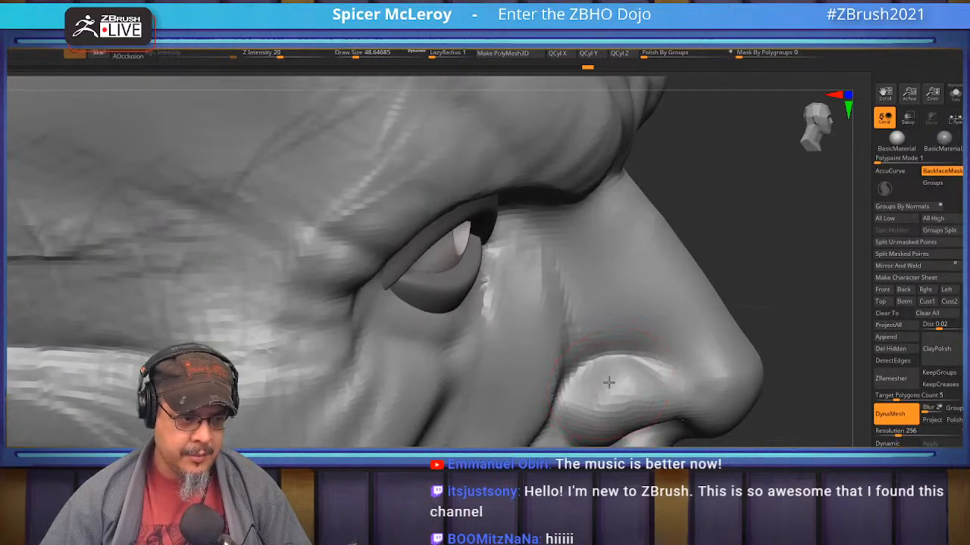
pyautogui.press('s')
pyautogui.moveTo(622, 381); pyautogui.dragTo(568, 425)
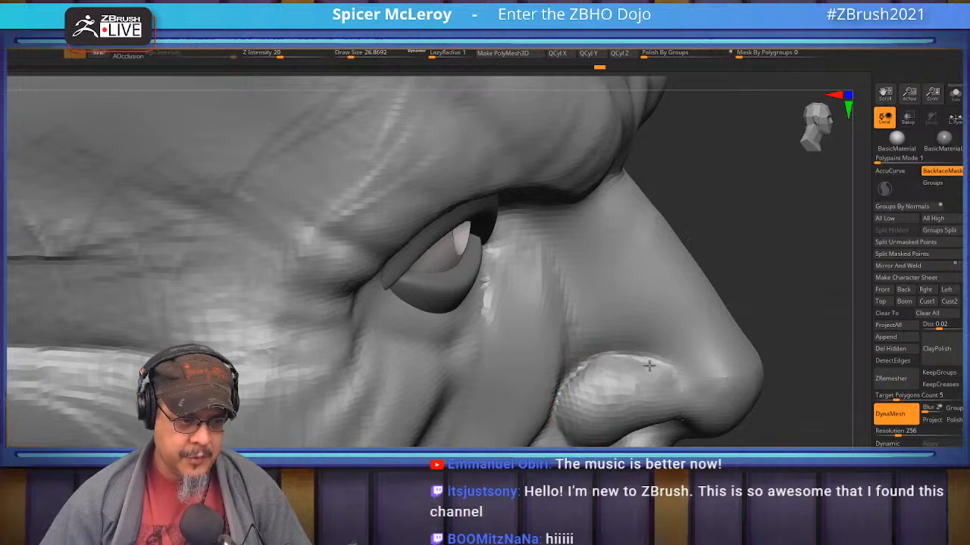
pyautogui.keyDown('shift'); pyautogui.moveTo(591, 386); pyautogui.dragTo(653, 372); pyautogui.keyUp('shift')
pyautogui.keyDown('shift'); pyautogui.moveTo(623, 402); pyautogui.dragTo(644, 377); pyautogui.keyUp('shift')
pyautogui.keyDown('shift'); pyautogui.moveTo(561, 418); pyautogui.dragTo(598, 370); pyautogui.keyUp('shift')
# - Sculpt the nose tip and the crease above the nostril wing, smoothing the surrounding strokes
pyautogui.moveTo(606, 318)
pyautogui.mouseDown(button='right')
pyautogui.moveTo(580, 299)
pyautogui.moveTo(568, 258)
pyautogui.moveTo(583, 315)
pyautogui.moveTo(564, 325)
pyautogui.moveTo(548, 364)
pyautogui.moveTo(588, 351)
pyautogui.moveTo(584, 378)
pyautogui.moveTo(621, 341)
pyautogui.moveTo(530, 394)
pyautogui.moveTo(545, 340)
pyautogui.moveTo(537, 342)
pyautogui.mouseUp(button='right')
pyautogui.moveTo(639, 335); pyautogui.dragTo(628, 264, button='right')
pyautogui.moveTo(601, 362); pyautogui.dragTo(577, 360)
pyautogui.moveTo(486, 350); pyautogui.dragTo(531, 378)
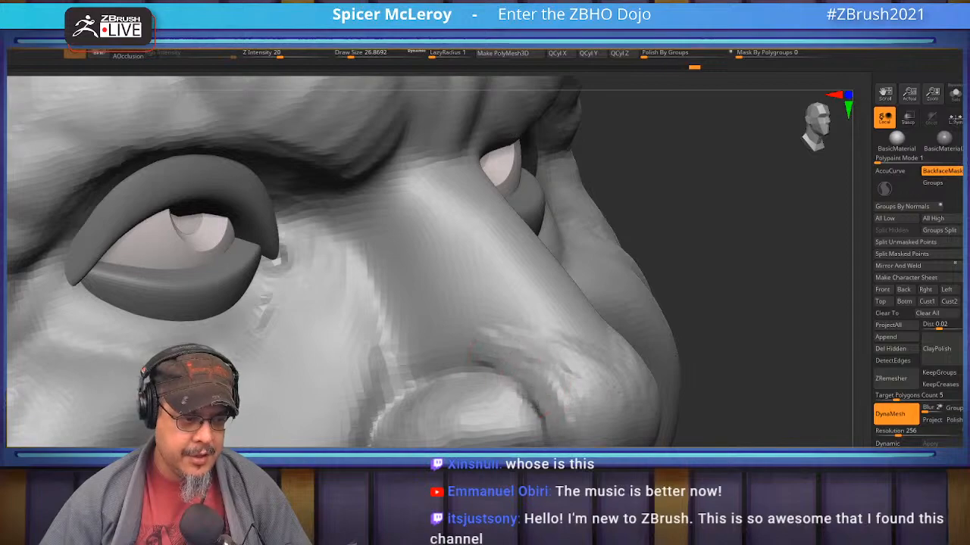
pyautogui.moveTo(528, 432); pyautogui.dragTo(534, 391)
pyautogui.keyDown('shift'); pyautogui.moveTo(447, 431); pyautogui.dragTo(505, 439); pyautogui.keyUp('shift')
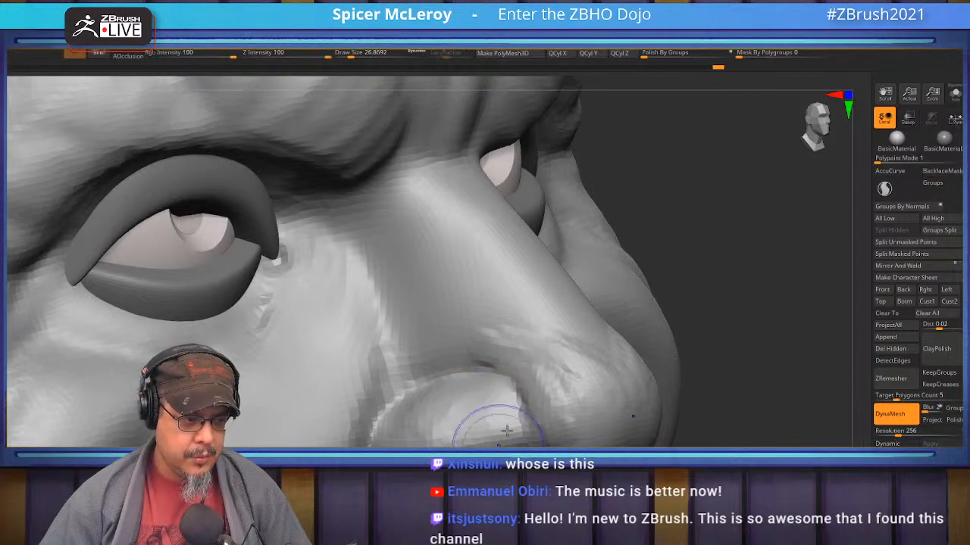
pyautogui.keyDown('shift'); pyautogui.moveTo(536, 380); pyautogui.dragTo(531, 357); pyautogui.keyUp('shift')
# - Add small clay strokes around the nostril on the underside of the nose
pyautogui.moveTo(530, 357)
pyautogui.mouseDown(button='right')
pyautogui.moveTo(497, 242)
pyautogui.moveTo(547, 325)
pyautogui.mouseUp(button='right')
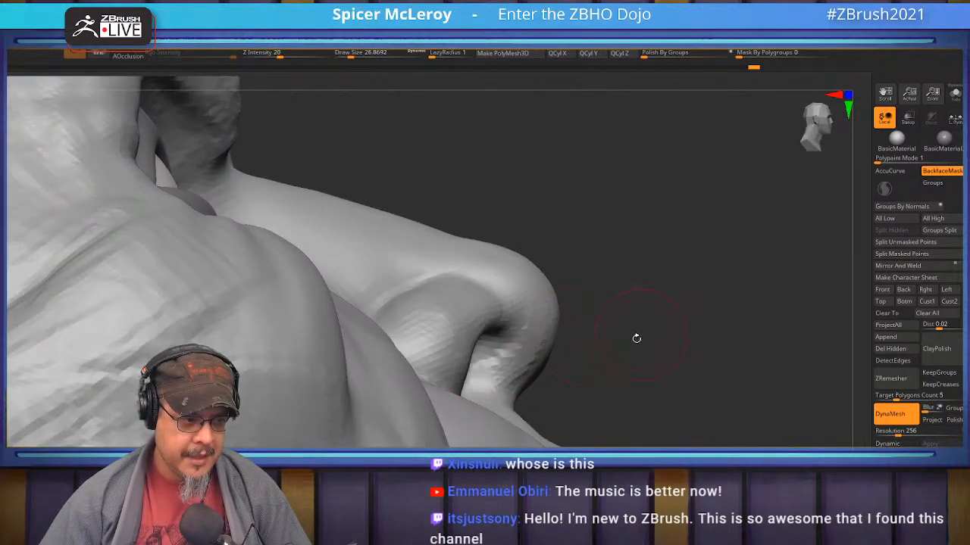
pyautogui.moveTo(641, 335); pyautogui.dragTo(537, 364, button='right')
pyautogui.moveTo(478, 375); pyautogui.dragTo(470, 379)
pyautogui.moveTo(551, 385); pyautogui.dragTo(434, 392, button='right')
pyautogui.moveTo(460, 379); pyautogui.dragTo(459, 391)
pyautogui.moveTo(490, 368); pyautogui.dragTo(520, 329, button='right')
# - Face the head frontally and make the upper eyelids the active subtool
pyautogui.keyDown('alt'); pyautogui.moveTo(530, 257); pyautogui.dragTo(617, 303, button='right'); pyautogui.keyUp('alt')
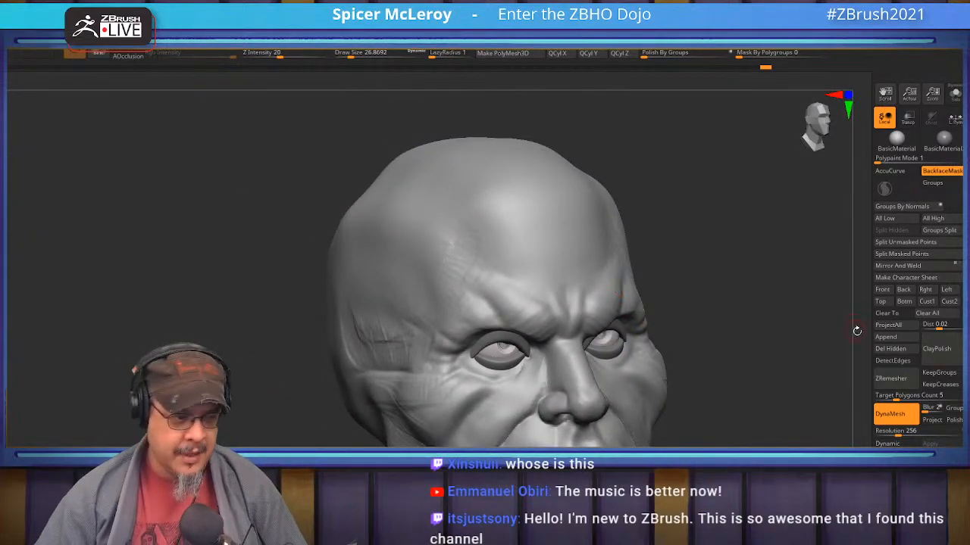
pyautogui.keyDown('shift'); pyautogui.moveTo(849, 329); pyautogui.dragTo(788, 332); pyautogui.keyUp('shift')
pyautogui.keyDown('alt'); pyautogui.moveTo(681, 333); pyautogui.dragTo(667, 356, button='right'); pyautogui.keyUp('alt')
pyautogui.keyDown('alt'); pyautogui.moveTo(600, 250); pyautogui.dragTo(642, 371, button='right'); pyautogui.keyUp('alt')
pyautogui.keyDown('alt'); pyautogui.click(641, 369); pyautogui.keyUp('alt')
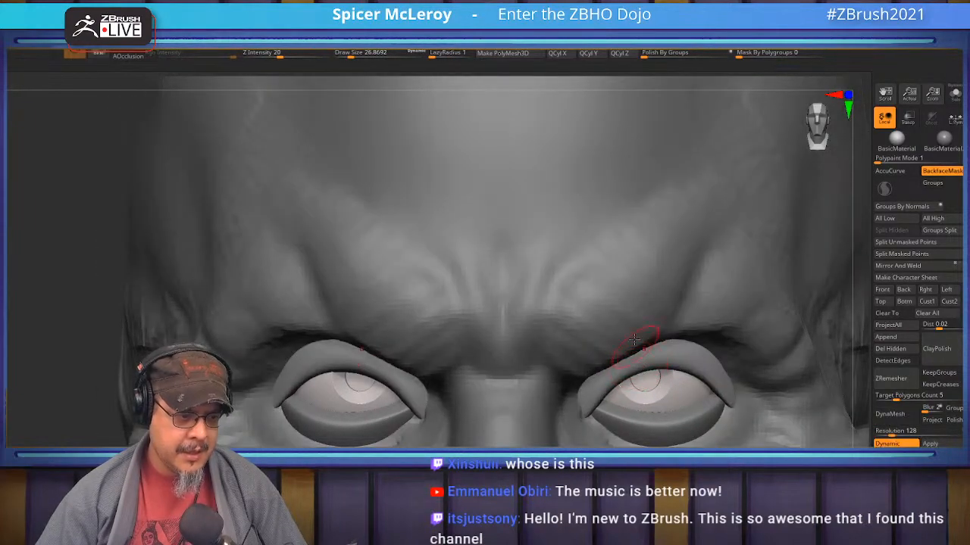
# - Reshape the upper eyelids' edge and inner corner with the Move brush at a draw size of about 56
pyautogui.press('b')
pyautogui.press('m')
pyautogui.press('v')
pyautogui.press('s')
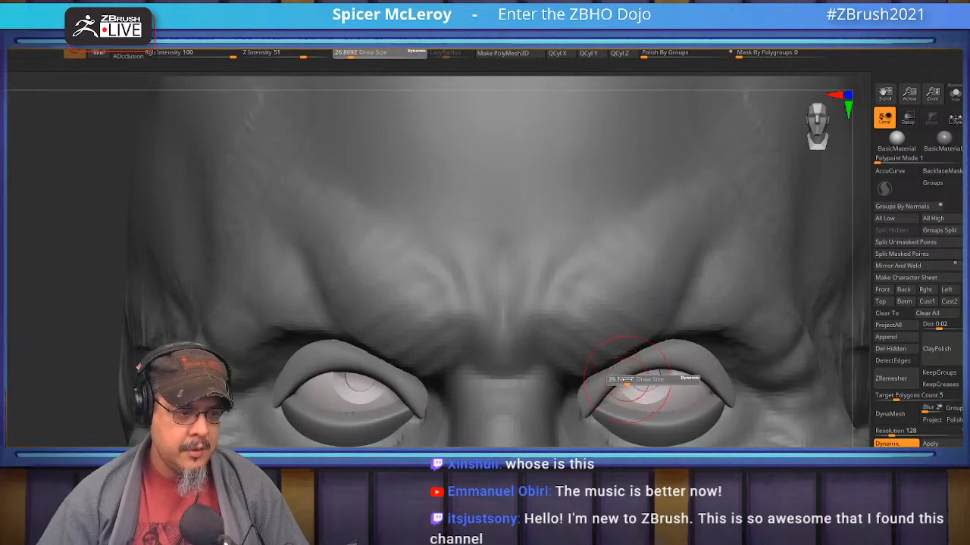
pyautogui.moveTo(630, 379); pyautogui.dragTo(628, 378)
pyautogui.moveTo(627, 372)
pyautogui.mouseDown()
pyautogui.moveTo(620, 351)
pyautogui.moveTo(668, 368)
pyautogui.mouseUp()
pyautogui.moveTo(606, 383); pyautogui.dragTo(589, 403)
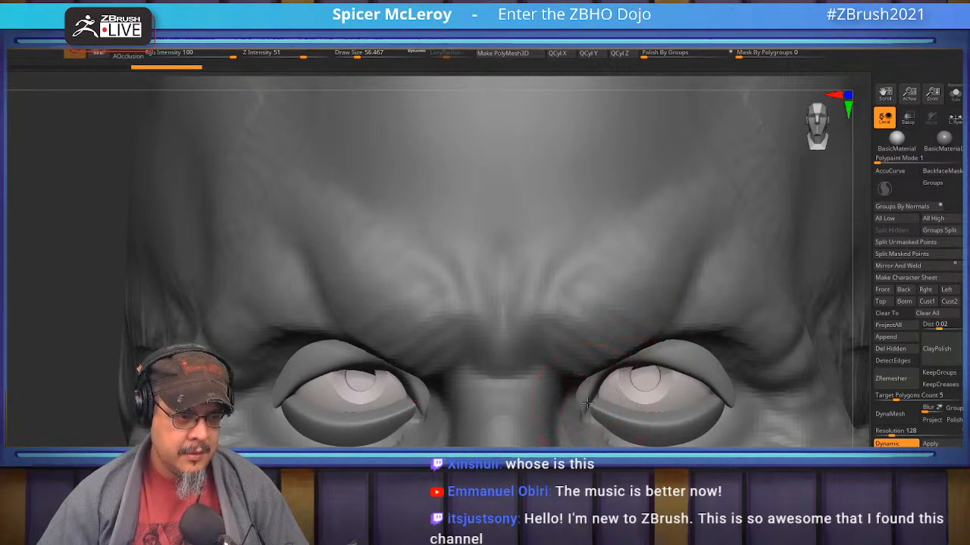
# - Nudge the upper eyelids' top edge and outer corners with the Move brush
pyautogui.moveTo(692, 367); pyautogui.dragTo(692, 362)
pyautogui.moveTo(738, 407); pyautogui.dragTo(729, 392)
pyautogui.moveTo(727, 389); pyautogui.dragTo(598, 310, button='right')
# - Adjust the eyelids' outer corners with the Move brush at a draw size of about 108, undoing the last change
pyautogui.keyDown('alt'); pyautogui.click(602, 419); pyautogui.keyUp('alt')
pyautogui.moveTo(598, 310)
pyautogui.keyDown('ctrl'); pyautogui.mouseDown(button='right')
pyautogui.moveTo(626, 398)
pyautogui.moveTo(568, 413)
pyautogui.mouseUp(button='right'); pyautogui.keyUp('ctrl')
pyautogui.keyDown('alt'); pyautogui.moveTo(568, 412); pyautogui.dragTo(606, 375, button='right'); pyautogui.keyUp('alt')
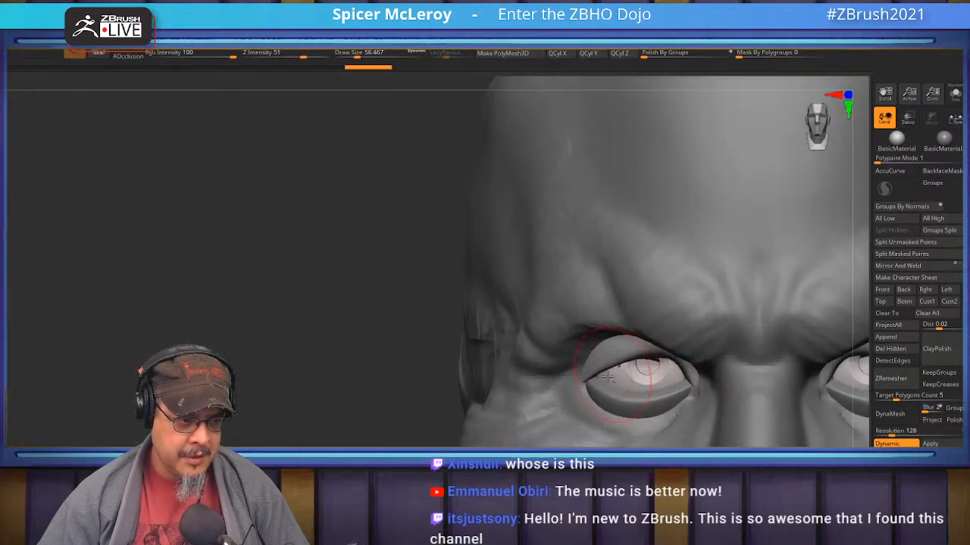
pyautogui.press('s')
pyautogui.moveTo(582, 383); pyautogui.dragTo(597, 379)
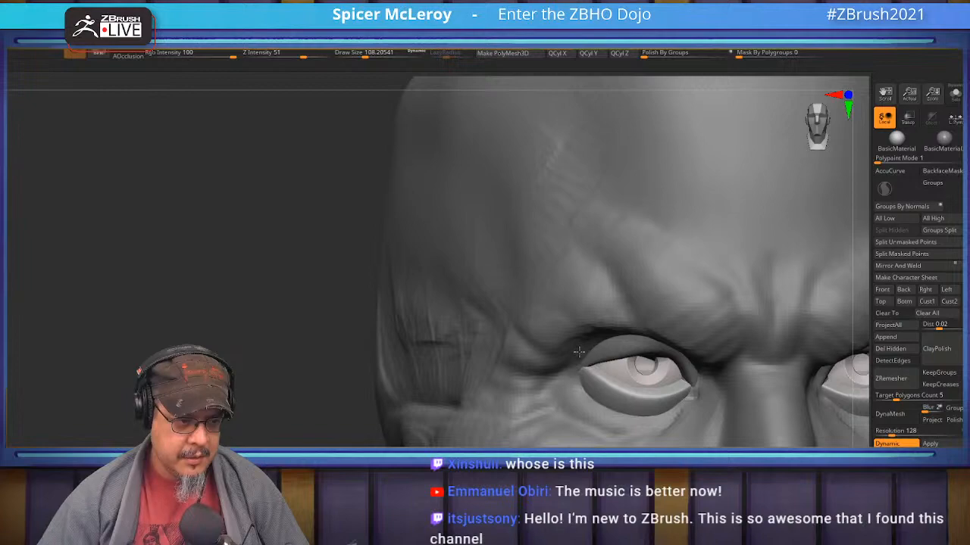
pyautogui.keyDown('shift'); pyautogui.moveTo(581, 350); pyautogui.dragTo(436, 311, button='right'); pyautogui.keyUp('shift')
pyautogui.keyDown('alt'); pyautogui.moveTo(435, 310); pyautogui.dragTo(341, 307, button='right'); pyautogui.keyUp('alt')
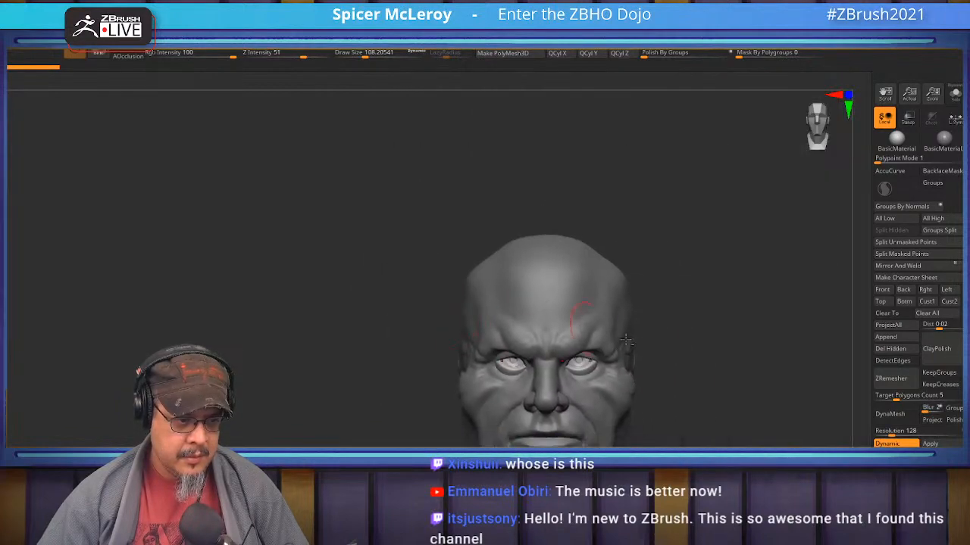
pyautogui.keyDown('ctrl'); pyautogui.moveTo(593, 366); pyautogui.dragTo(574, 383, button='right'); pyautogui.keyUp('ctrl')
pyautogui.keyDown('alt'); pyautogui.moveTo(574, 382); pyautogui.dragTo(635, 375, button='right'); pyautogui.keyUp('alt')
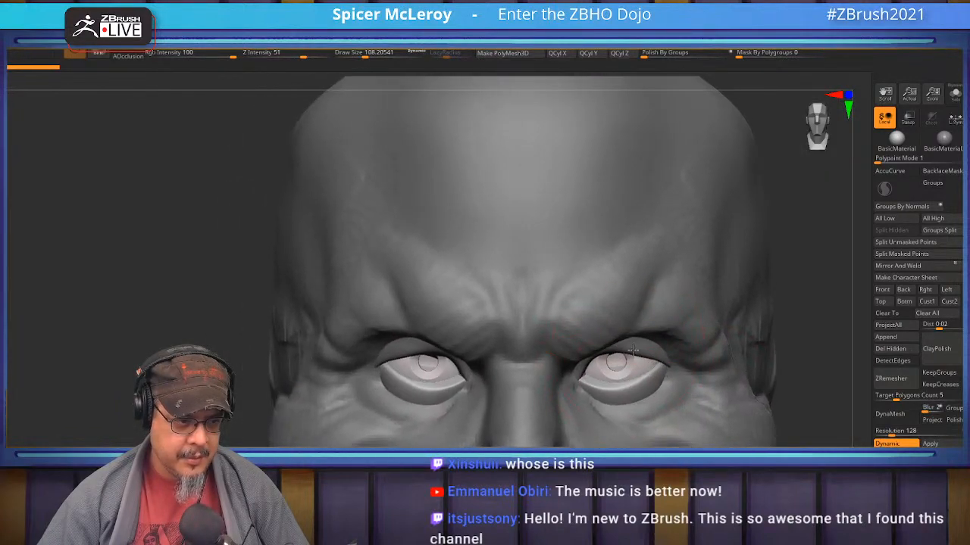
pyautogui.hotkey('ctrl', 'z')
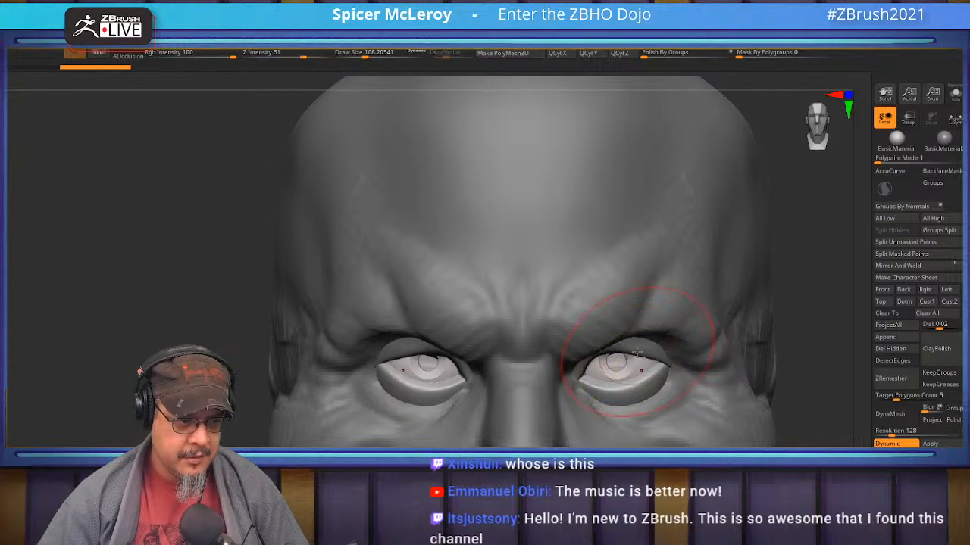
# - Lift the upper eyelids above the irises, and make the head active to nudge the brow ridge over the eye
pyautogui.keyDown('alt'); pyautogui.click(638, 350); pyautogui.keyUp('alt')
pyautogui.moveTo(637, 352); pyautogui.dragTo(620, 337)
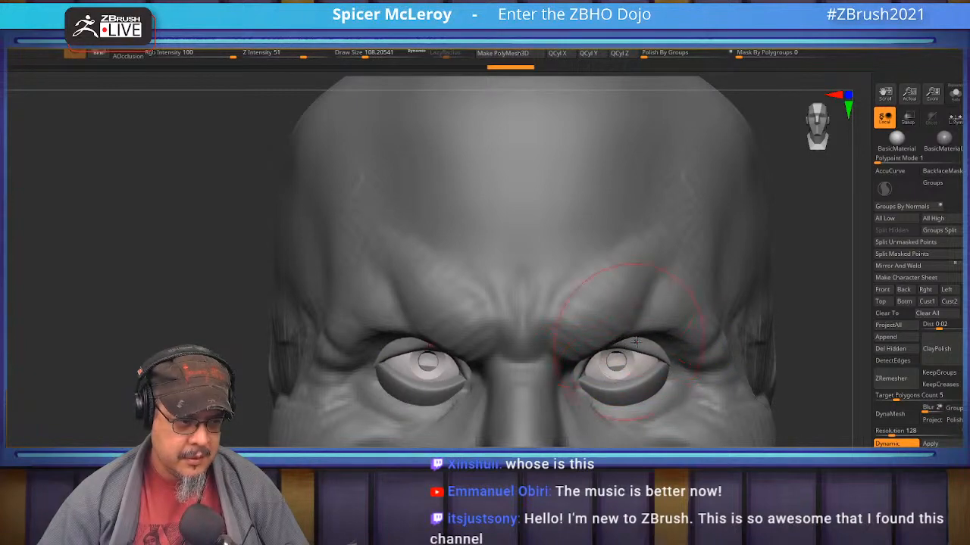
pyautogui.moveTo(587, 329); pyautogui.dragTo(624, 362, button='right')
pyautogui.keyDown('alt'); pyautogui.click(610, 337); pyautogui.keyUp('alt')
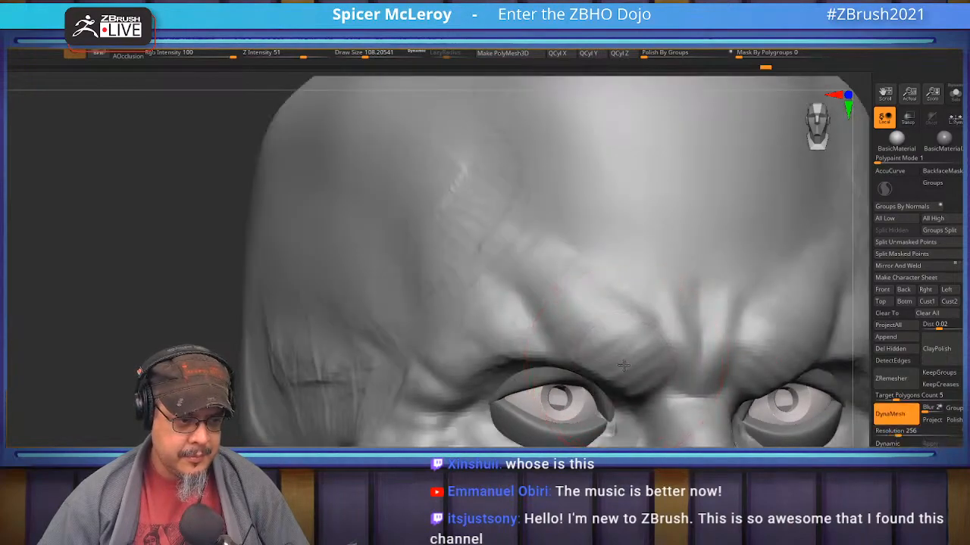
pyautogui.moveTo(604, 327); pyautogui.dragTo(603, 317)
# - Reshape the cheekbone and brow contour from above with the Move brush at draw sizes of about 145 and 101
pyautogui.keyDown('ctrl'); pyautogui.moveTo(602, 317); pyautogui.dragTo(560, 253, button='right'); pyautogui.keyUp('ctrl')
pyautogui.moveTo(561, 254)
pyautogui.mouseDown(button='right')
pyautogui.moveTo(540, 358)
pyautogui.moveTo(582, 384)
pyautogui.moveTo(583, 417)
pyautogui.mouseUp(button='right')
pyautogui.keyDown('alt'); pyautogui.moveTo(440, 284); pyautogui.dragTo(497, 378, button='right'); pyautogui.keyUp('alt')
pyautogui.press('s')
pyautogui.moveTo(497, 378); pyautogui.dragTo(500, 378)
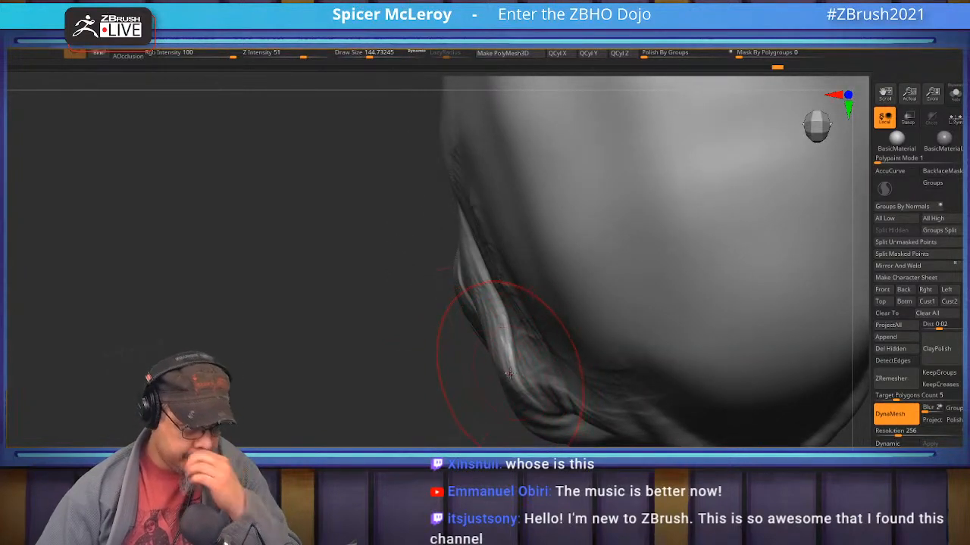
pyautogui.press('s')
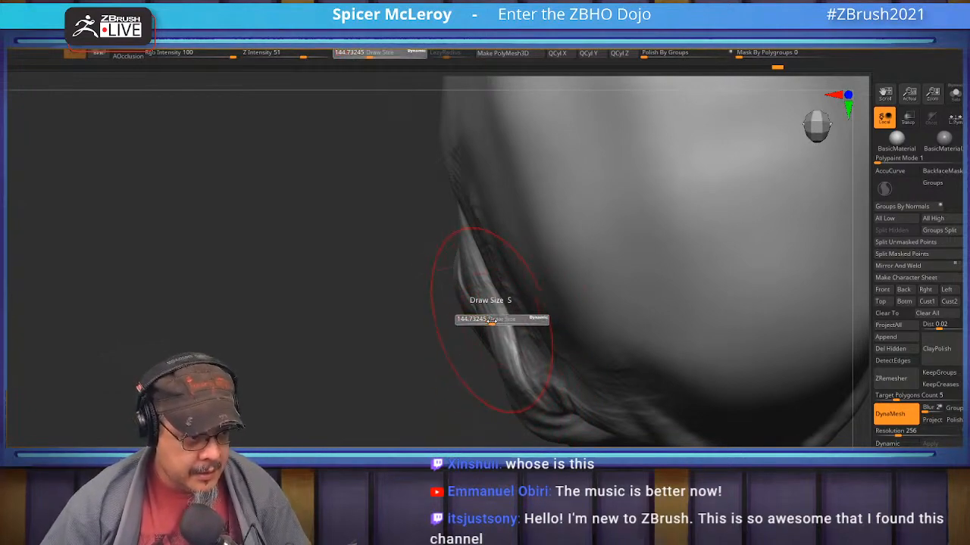
pyautogui.moveTo(487, 322); pyautogui.dragTo(481, 322)
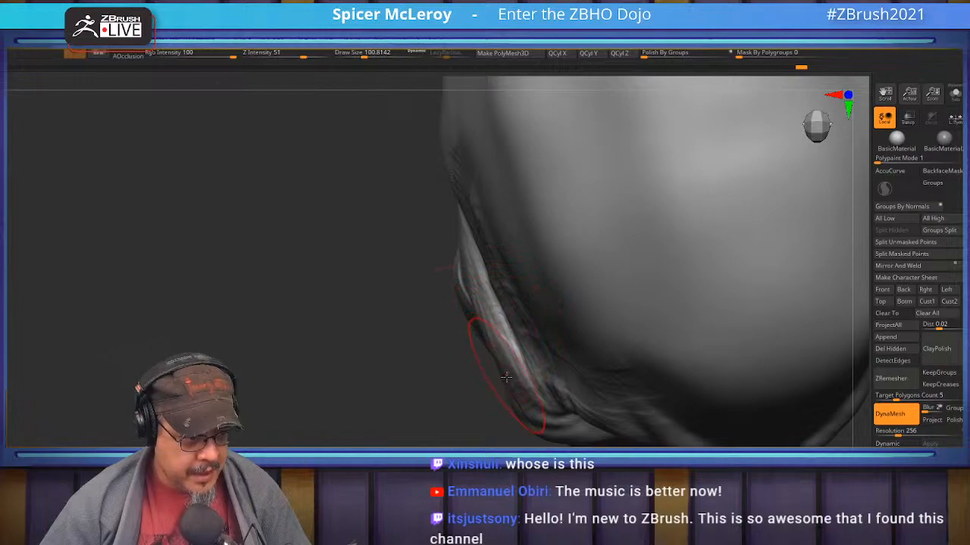
pyautogui.moveTo(513, 337)
pyautogui.mouseDown(button='right')
pyautogui.moveTo(520, 262)
pyautogui.moveTo(510, 310)
pyautogui.moveTo(520, 325)
pyautogui.moveTo(493, 325)
pyautogui.moveTo(522, 298)
pyautogui.moveTo(487, 290)
pyautogui.moveTo(512, 282)
pyautogui.mouseUp(button='right')
pyautogui.moveTo(553, 315)
pyautogui.mouseDown(button='right')
pyautogui.moveTo(540, 367)
pyautogui.moveTo(585, 381)
pyautogui.moveTo(568, 360)
pyautogui.moveTo(583, 319)
pyautogui.moveTo(573, 298)
pyautogui.moveTo(593, 428)
pyautogui.mouseUp(button='right')
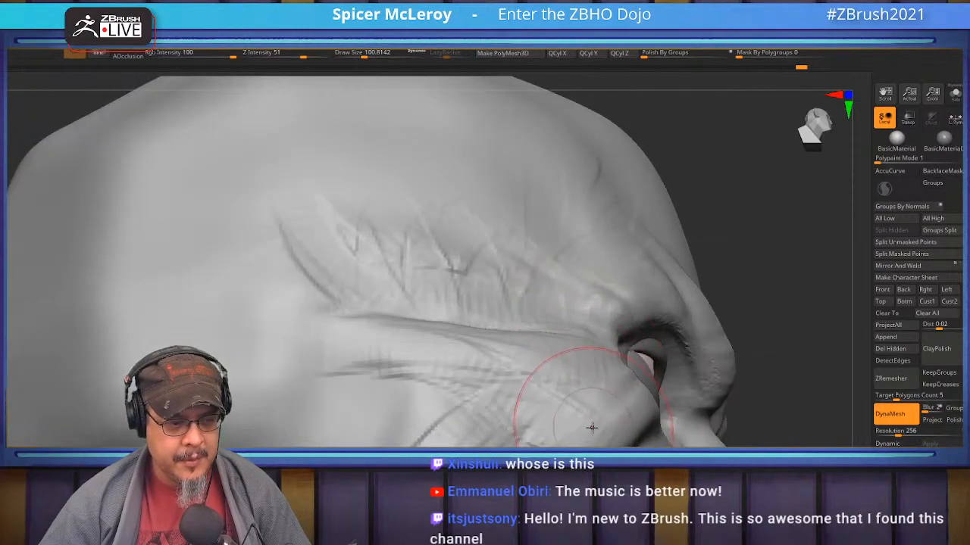
pyautogui.keyDown('ctrl'); pyautogui.moveTo(491, 399); pyautogui.dragTo(522, 228, button='right'); pyautogui.keyUp('ctrl')
pyautogui.moveTo(525, 301)
pyautogui.keyDown('shift'); pyautogui.mouseDown(button='right')
pyautogui.moveTo(548, 365)
pyautogui.moveTo(479, 312)
pyautogui.moveTo(511, 259)
pyautogui.mouseUp(button='right'); pyautogui.keyUp('shift')
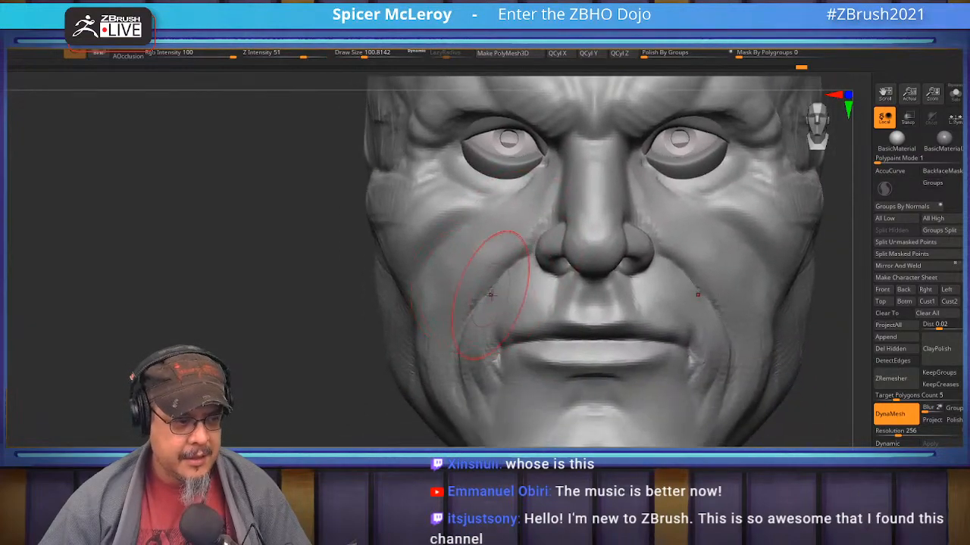
# - Reshape the lips from the front with the Move brush at a draw size of about 177
pyautogui.press('b')
pyautogui.press('m')
pyautogui.press('v')
pyautogui.press('b')
pyautogui.press('m')
pyautogui.press('v')
pyautogui.press('s')
pyautogui.moveTo(453, 337); pyautogui.dragTo(462, 337)
pyautogui.keyDown('alt'); pyautogui.moveTo(462, 335); pyautogui.dragTo(451, 409, button='right'); pyautogui.keyUp('alt')
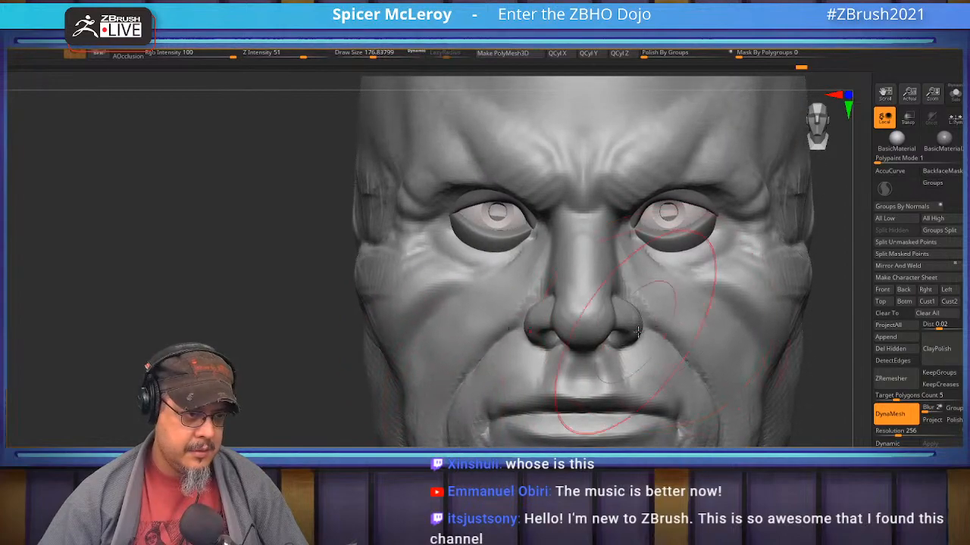
pyautogui.keyDown('alt'); pyautogui.moveTo(628, 343); pyautogui.dragTo(609, 277, button='right'); pyautogui.keyUp('alt')
pyautogui.moveTo(615, 361); pyautogui.dragTo(610, 384)
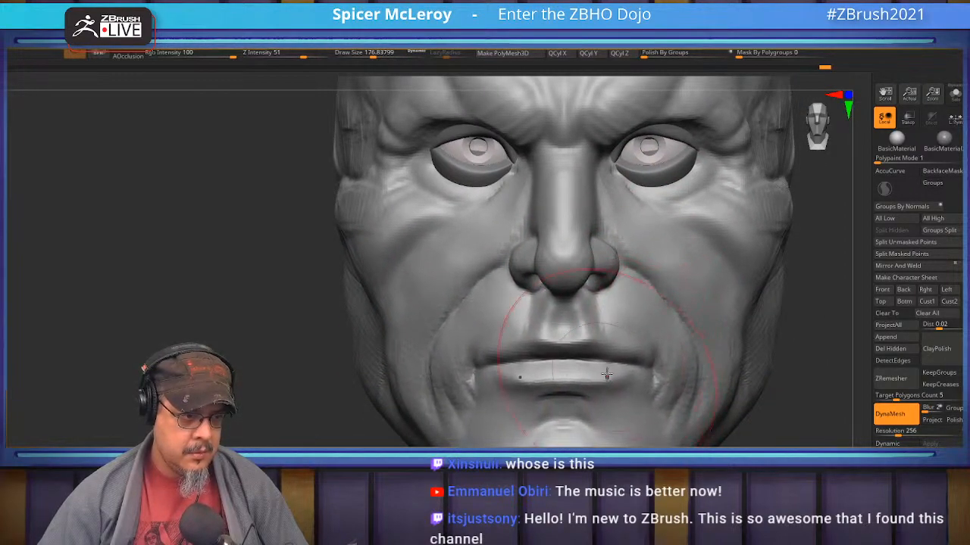
# - Push the mouth corners and the neighbouring cheek folds slightly inward
pyautogui.keyDown('alt'); pyautogui.moveTo(629, 333); pyautogui.dragTo(519, 401, button='right'); pyautogui.keyUp('alt')
pyautogui.moveTo(633, 327); pyautogui.dragTo(619, 327)
pyautogui.keyDown('alt'); pyautogui.moveTo(621, 356); pyautogui.dragTo(614, 293, button='right'); pyautogui.keyUp('alt')
pyautogui.moveTo(619, 354); pyautogui.dragTo(608, 353)
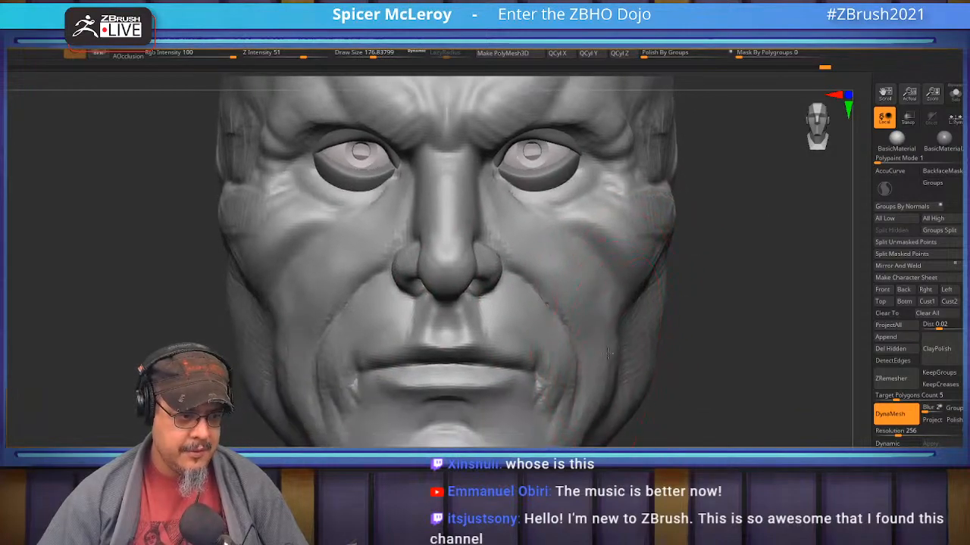
pyautogui.keyDown('alt'); pyautogui.moveTo(607, 353); pyautogui.dragTo(565, 367, button='right'); pyautogui.keyUp('alt')
pyautogui.moveTo(569, 384); pyautogui.dragTo(564, 384)
pyautogui.moveTo(669, 346)
pyautogui.keyDown('alt'); pyautogui.mouseDown(button='right')
pyautogui.moveTo(664, 372)
pyautogui.moveTo(666, 347)
pyautogui.mouseUp(button='right'); pyautogui.keyUp('alt')
# - Make the top lids subtool active and reshape it with the Move brush at a draw size of about 324
pyautogui.press('s')
pyautogui.moveTo(663, 344); pyautogui.dragTo(765, 311)
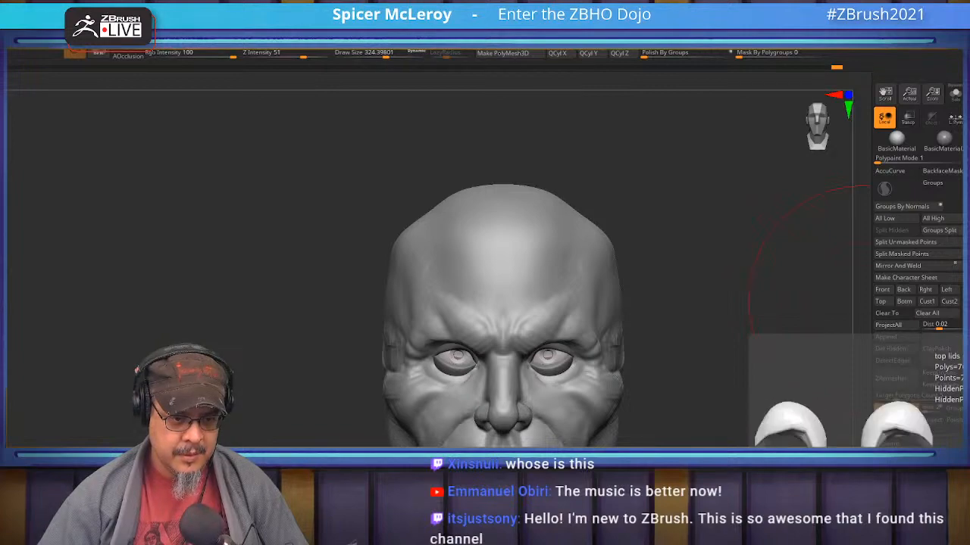
pyautogui.click(965, 394)
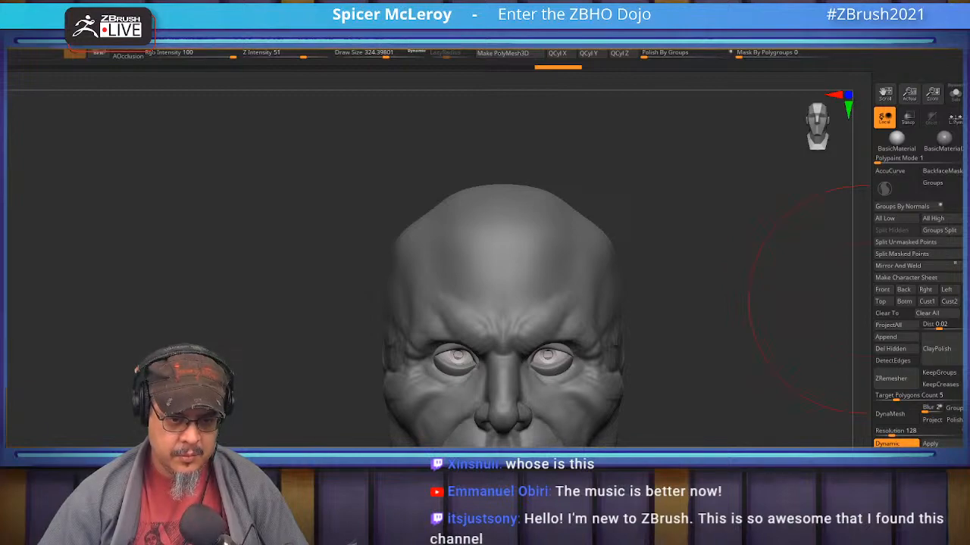
pyautogui.click(898, 446)
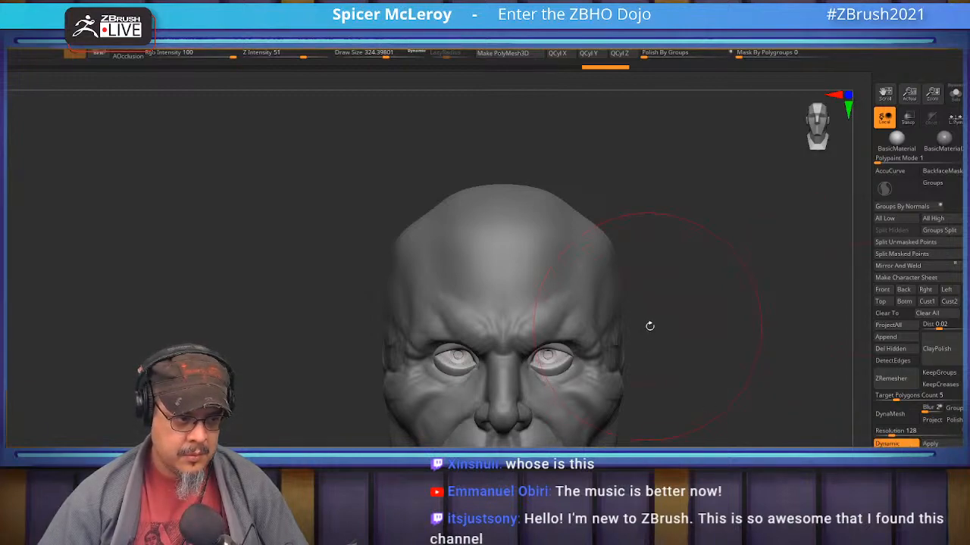
pyautogui.keyDown('alt'); pyautogui.moveTo(670, 334); pyautogui.dragTo(707, 381); pyautogui.keyUp('alt')
pyautogui.moveTo(733, 352)
pyautogui.keyDown('alt'); pyautogui.mouseDown()
pyautogui.moveTo(780, 364)
pyautogui.moveTo(798, 341)
pyautogui.mouseUp(); pyautogui.keyUp('alt')
pyautogui.press('b')
pyautogui.press('m')
pyautogui.press('v')
pyautogui.moveTo(589, 330); pyautogui.dragTo(602, 326)
# - Make the eyeballs active and shift both slightly inward with the transform gizmo, undoing the first move
pyautogui.keyDown('alt'); pyautogui.click(593, 325); pyautogui.keyUp('alt')
pyautogui.press('w')
pyautogui.moveTo(522, 324); pyautogui.dragTo(533, 326)
pyautogui.hotkey('ctrl', 'z')
pyautogui.press('x')
pyautogui.press('q')
pyautogui.moveTo(758, 320)
pyautogui.keyDown('alt'); pyautogui.mouseDown()
pyautogui.moveTo(642, 312)
pyautogui.moveTo(739, 368)
pyautogui.moveTo(649, 324)
pyautogui.mouseUp(); pyautogui.keyUp('alt')
pyautogui.press('w')
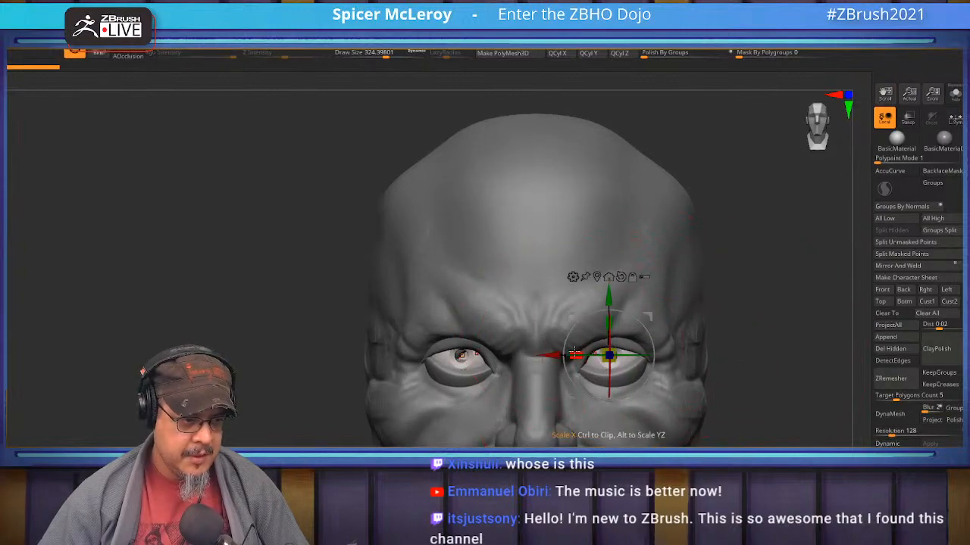
pyautogui.press('q')
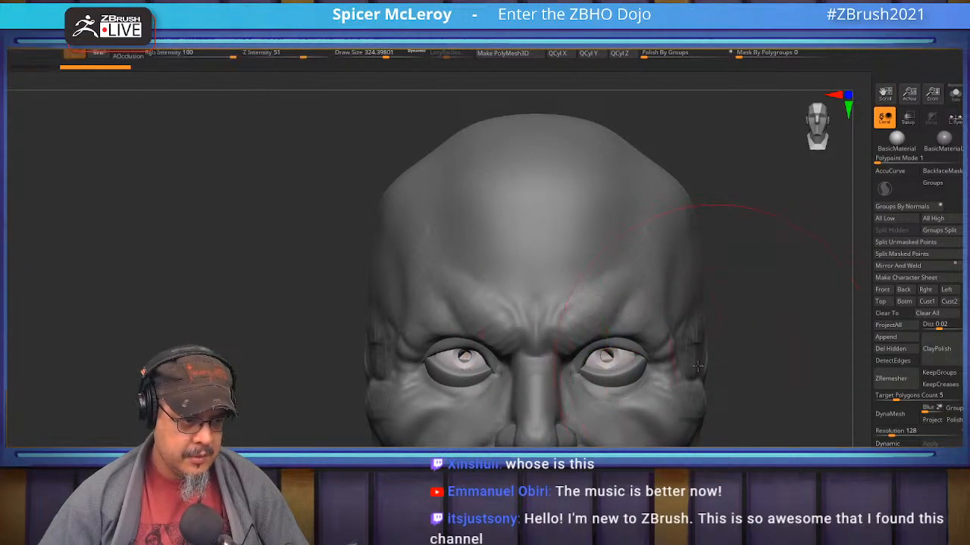
# - Pull the eyelids' outer corners inward around the eyeballs, reducing the Move brush draw size to about 182
pyautogui.keyDown('alt'); pyautogui.click(617, 372); pyautogui.keyUp('alt')
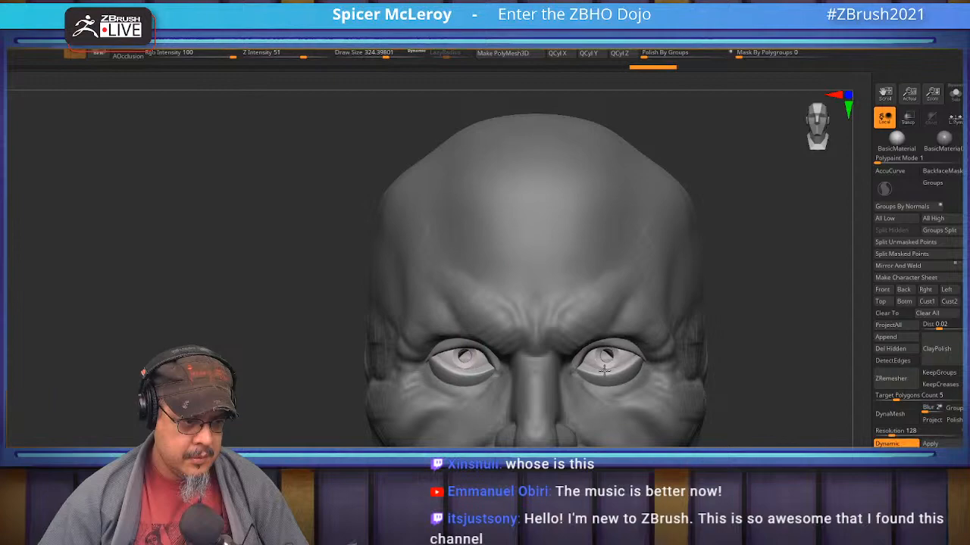
pyautogui.moveTo(767, 359); pyautogui.dragTo(760, 323)
pyautogui.moveTo(661, 370); pyautogui.dragTo(591, 352)
pyautogui.press('s')
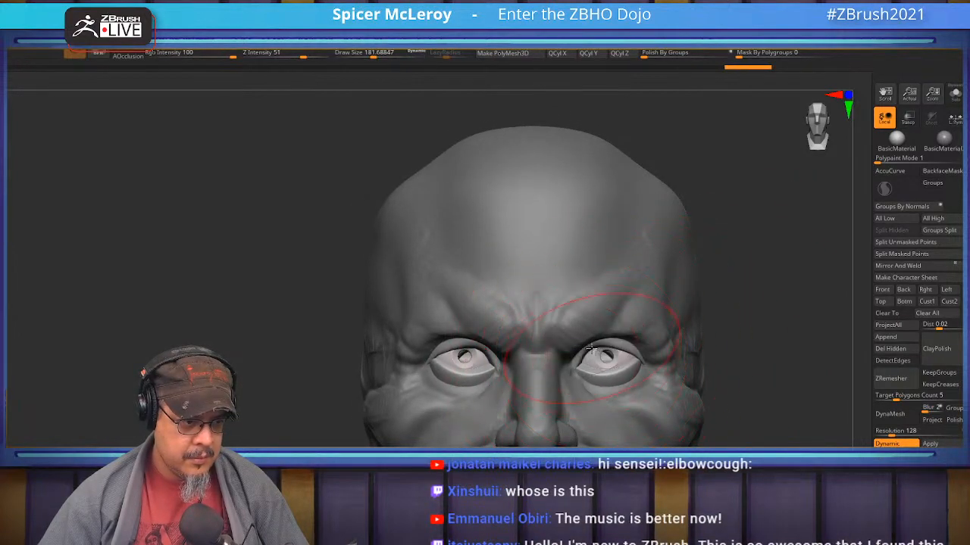
pyautogui.keyDown('alt'); pyautogui.click(593, 366); pyautogui.keyUp('alt')
# - Make the head active and smooth out the rough strokes on the temple, outer brow and forehead
pyautogui.moveTo(755, 338)
pyautogui.mouseDown()
pyautogui.moveTo(781, 356)
pyautogui.moveTo(694, 342)
pyautogui.moveTo(660, 296)
pyautogui.moveTo(703, 372)
pyautogui.moveTo(710, 323)
pyautogui.moveTo(703, 398)
pyautogui.moveTo(716, 357)
pyautogui.moveTo(701, 371)
pyautogui.mouseUp()
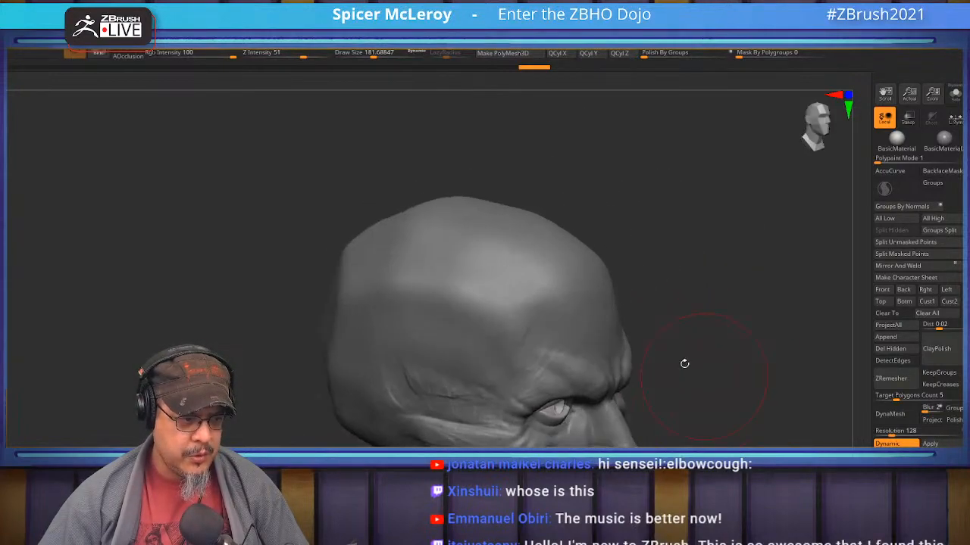
pyautogui.keyDown('alt'); pyautogui.click(429, 372); pyautogui.keyUp('alt')
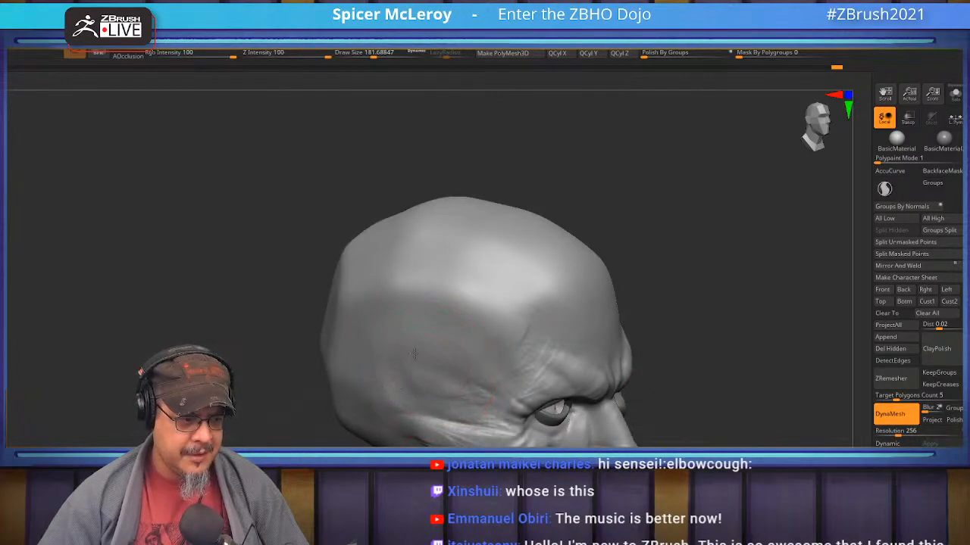
pyautogui.moveTo(727, 318)
pyautogui.mouseDown()
pyautogui.moveTo(662, 303)
pyautogui.moveTo(741, 334)
pyautogui.mouseUp()
pyautogui.press('b')
pyautogui.press('d')
pyautogui.press('s')
pyautogui.moveTo(644, 341)
pyautogui.mouseDown()
pyautogui.moveTo(519, 357)
pyautogui.moveTo(505, 372)
pyautogui.moveTo(516, 341)
pyautogui.mouseUp()
pyautogui.moveTo(609, 311); pyautogui.dragTo(635, 299)
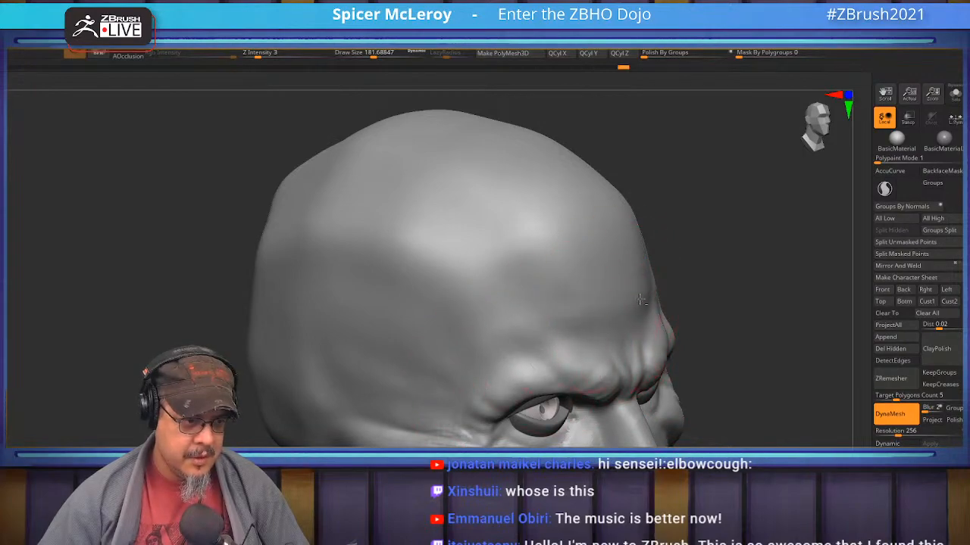
pyautogui.moveTo(568, 319)
pyautogui.mouseDown()
pyautogui.moveTo(610, 309)
pyautogui.moveTo(625, 316)
pyautogui.mouseUp()
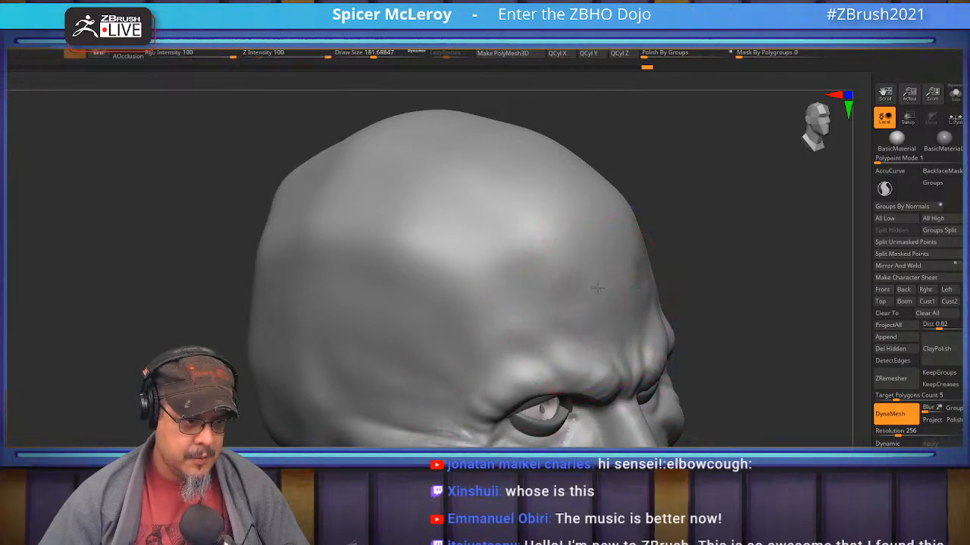
pyautogui.moveTo(758, 301); pyautogui.dragTo(706, 257)
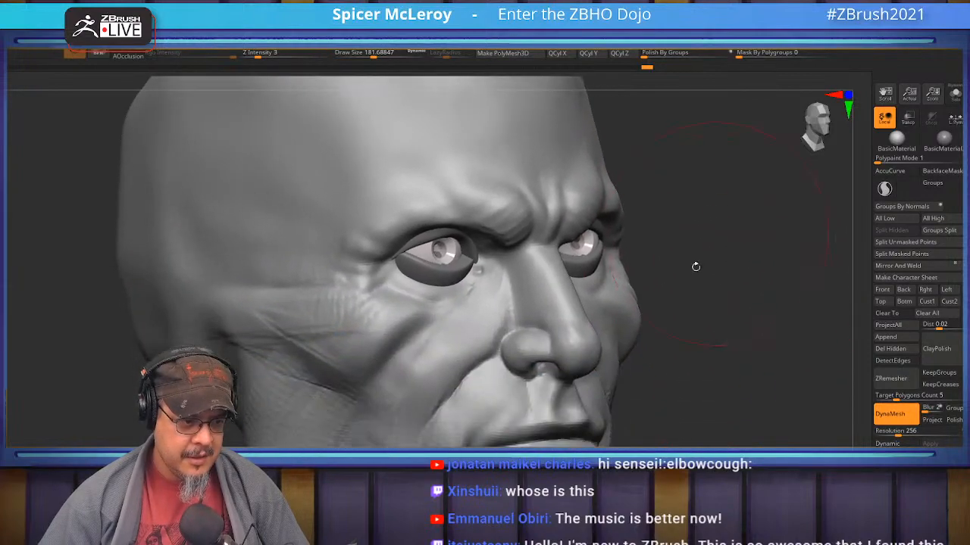
# - Build up the front of the cheek below the eye with ClayBuildup strokes at a draw size of about 116
pyautogui.moveTo(667, 321); pyautogui.dragTo(675, 320)
pyautogui.press('b')
pyautogui.press('c')
pyautogui.press('b')
pyautogui.press('s')
pyautogui.moveTo(402, 346); pyautogui.dragTo(390, 347)
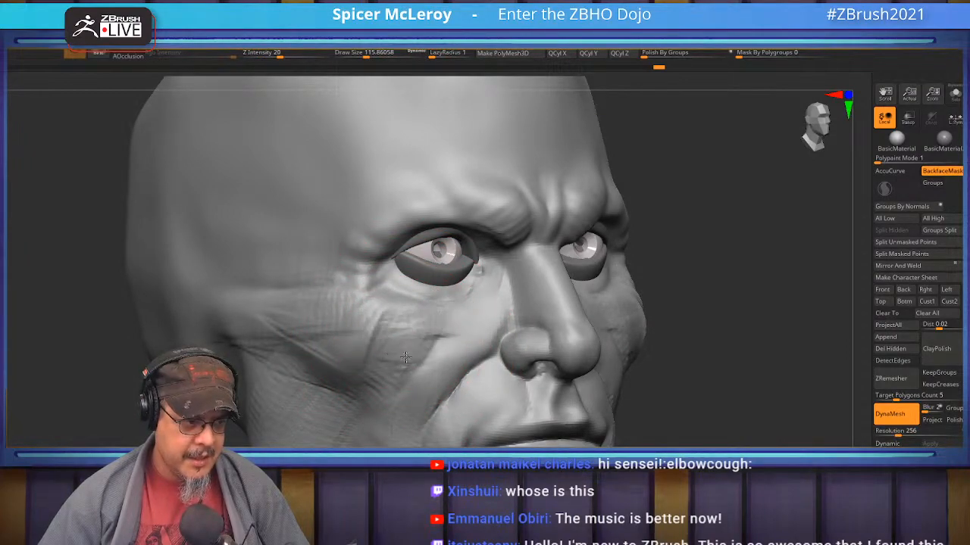
pyautogui.moveTo(425, 340); pyautogui.dragTo(409, 391)
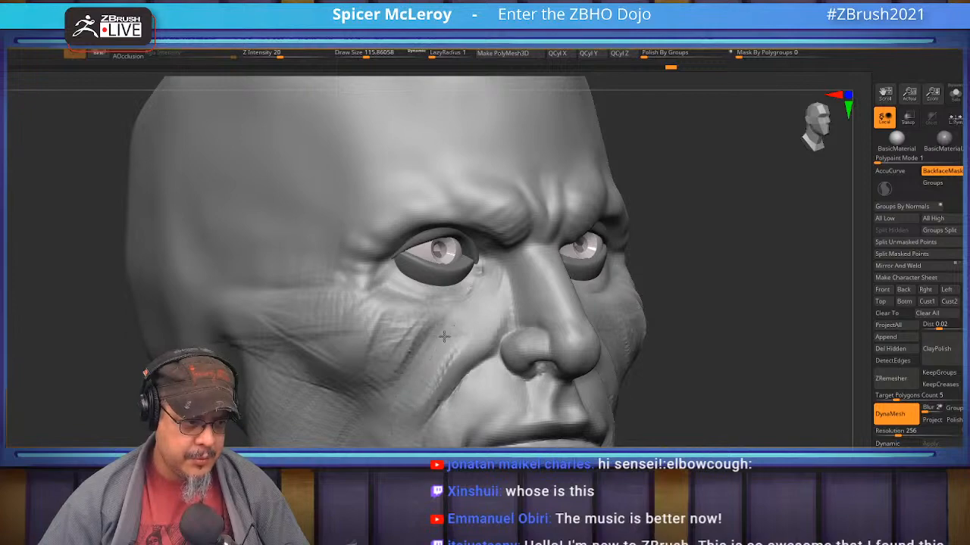
pyautogui.moveTo(383, 372); pyautogui.dragTo(425, 335)
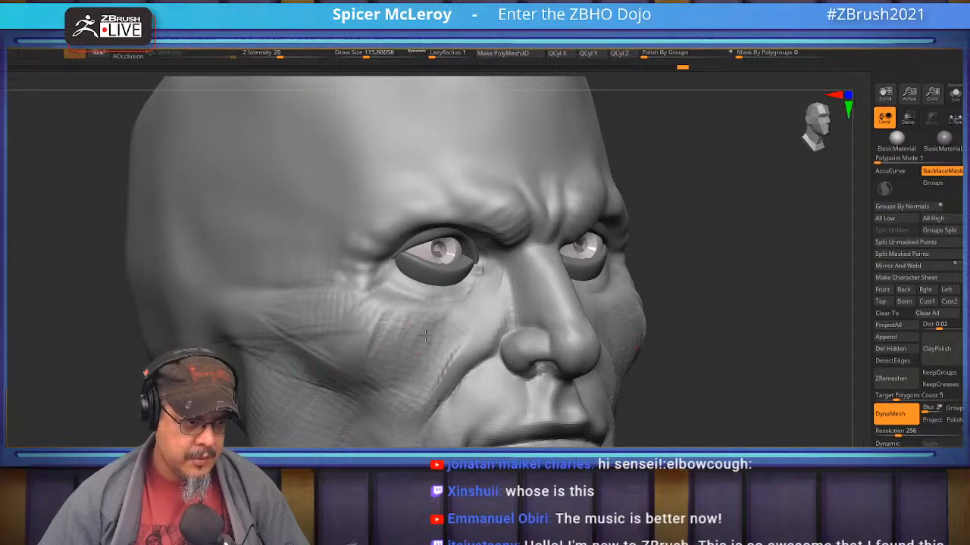
pyautogui.moveTo(415, 379); pyautogui.dragTo(443, 330)
pyautogui.moveTo(434, 370)
pyautogui.mouseDown()
pyautogui.moveTo(459, 318)
pyautogui.moveTo(430, 376)
pyautogui.mouseUp()
pyautogui.moveTo(395, 329); pyautogui.dragTo(390, 400)
pyautogui.moveTo(448, 328)
pyautogui.mouseDown()
pyautogui.moveTo(423, 363)
pyautogui.moveTo(471, 353)
pyautogui.mouseUp()
# - Extend the clay strokes from beside the nose down the cheek and across the hollow below the cheekbone
pyautogui.keyDown('alt'); pyautogui.moveTo(523, 273); pyautogui.dragTo(526, 244, button='right'); pyautogui.keyUp('alt')
pyautogui.moveTo(476, 297)
pyautogui.mouseDown()
pyautogui.moveTo(458, 304)
pyautogui.moveTo(410, 397)
pyautogui.moveTo(419, 439)
pyautogui.mouseUp()
pyautogui.moveTo(439, 344); pyautogui.dragTo(417, 442)
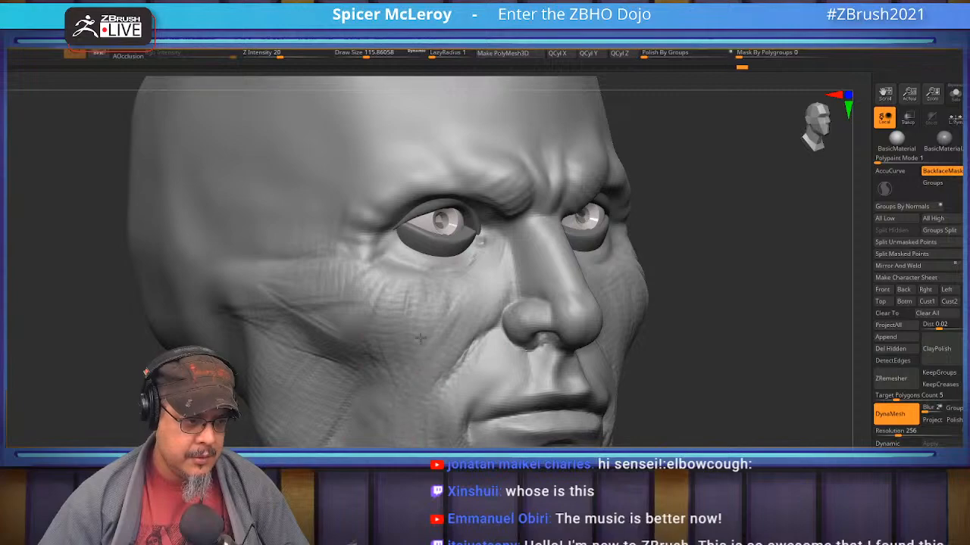
pyautogui.moveTo(321, 422)
pyautogui.keyDown('alt'); pyautogui.mouseDown(button='right')
pyautogui.moveTo(367, 336)
pyautogui.moveTo(353, 253)
pyautogui.moveTo(345, 282)
pyautogui.mouseUp(button='right'); pyautogui.keyUp('alt')
pyautogui.moveTo(343, 318)
pyautogui.mouseDown()
pyautogui.moveTo(372, 311)
pyautogui.moveTo(372, 329)
pyautogui.moveTo(356, 303)
pyautogui.moveTo(332, 300)
pyautogui.moveTo(299, 350)
pyautogui.mouseUp()
pyautogui.moveTo(318, 288)
pyautogui.mouseDown()
pyautogui.moveTo(375, 303)
pyautogui.moveTo(390, 356)
pyautogui.moveTo(328, 388)
pyautogui.moveTo(329, 320)
pyautogui.moveTo(356, 354)
pyautogui.mouseUp()
# - Fill the lower cheek and side of the jaw with clay strokes, smooth them, and check the face frontally
pyautogui.moveTo(773, 256)
pyautogui.mouseDown()
pyautogui.moveTo(775, 316)
pyautogui.moveTo(764, 318)
pyautogui.mouseUp()
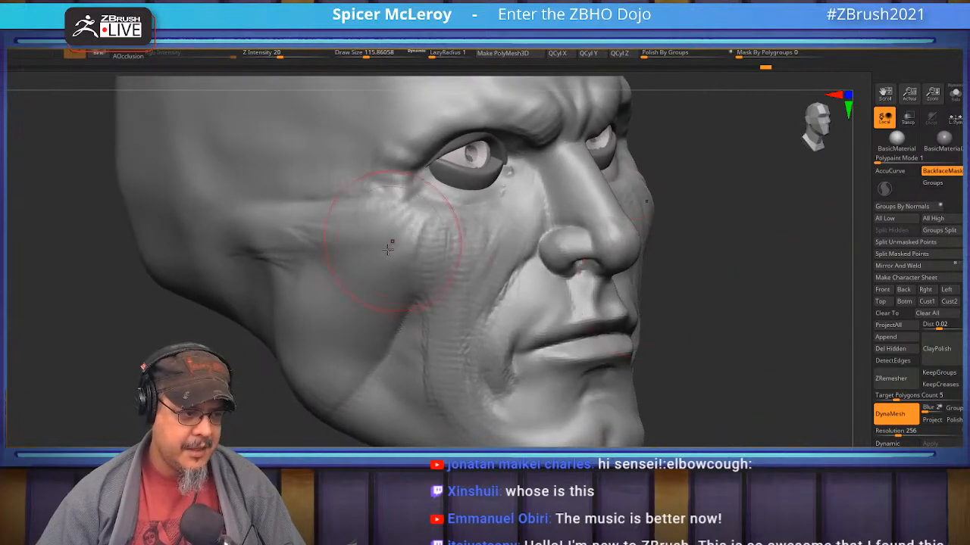
pyautogui.moveTo(406, 391)
pyautogui.mouseDown()
pyautogui.moveTo(390, 350)
pyautogui.moveTo(415, 310)
pyautogui.moveTo(393, 353)
pyautogui.moveTo(425, 410)
pyautogui.mouseUp()
pyautogui.moveTo(413, 353); pyautogui.dragTo(412, 318)
pyautogui.moveTo(390, 350)
pyautogui.mouseDown()
pyautogui.moveTo(414, 359)
pyautogui.moveTo(395, 332)
pyautogui.mouseUp()
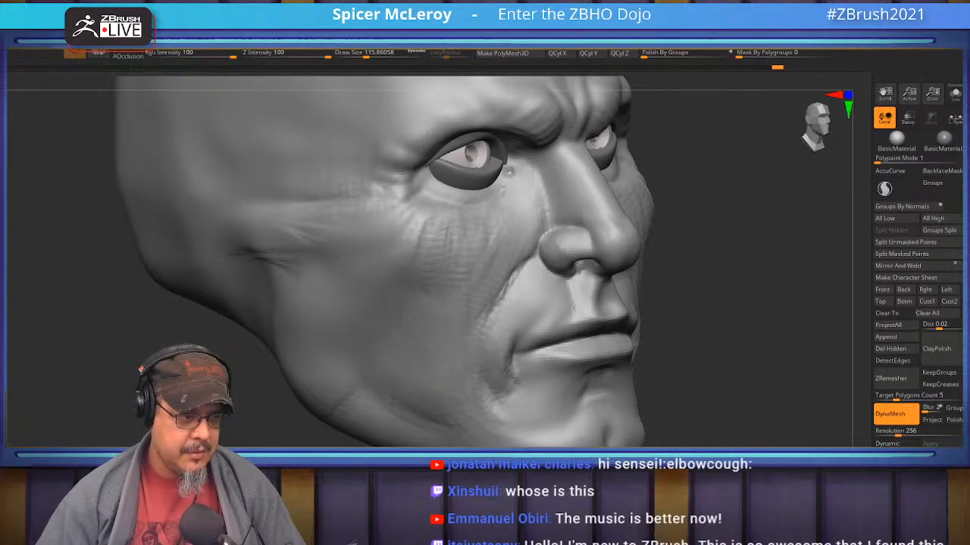
pyautogui.keyDown('shift'); pyautogui.moveTo(429, 395); pyautogui.dragTo(342, 354); pyautogui.keyUp('shift')
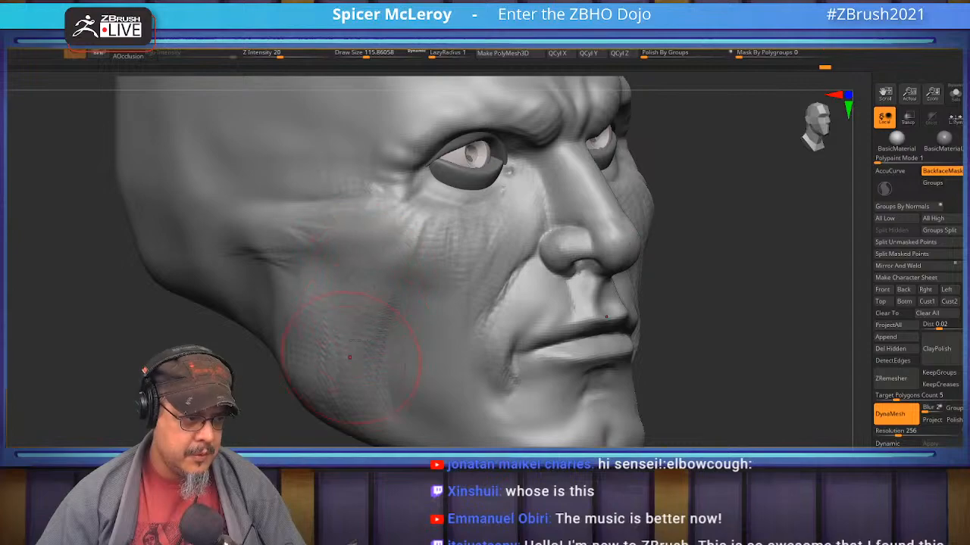
pyautogui.press('shift')
pyautogui.moveTo(769, 307); pyautogui.dragTo(701, 305)
pyautogui.keyDown('alt'); pyautogui.moveTo(701, 304); pyautogui.dragTo(725, 195); pyautogui.keyUp('alt')
pyautogui.keyDown('alt'); pyautogui.moveTo(633, 307); pyautogui.dragTo(743, 299); pyautogui.keyUp('alt')
pyautogui.press('shift')
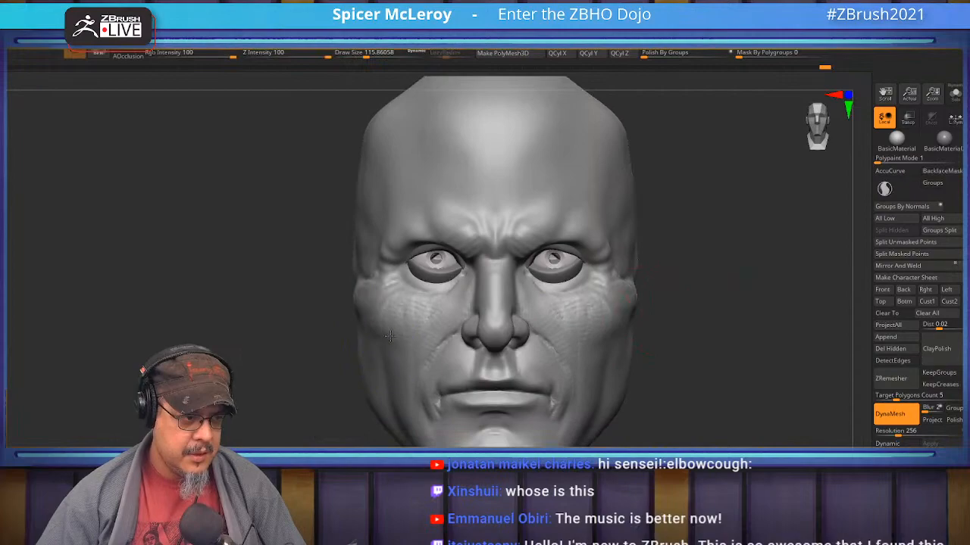
# - Smooth the clay strokes on the cheeks and around the outer eye corners, checking the head from the front
pyautogui.moveTo(442, 324)
pyautogui.keyDown('shift'); pyautogui.mouseDown()
pyautogui.moveTo(428, 355)
pyautogui.moveTo(426, 339)
pyautogui.mouseUp(); pyautogui.keyUp('shift')
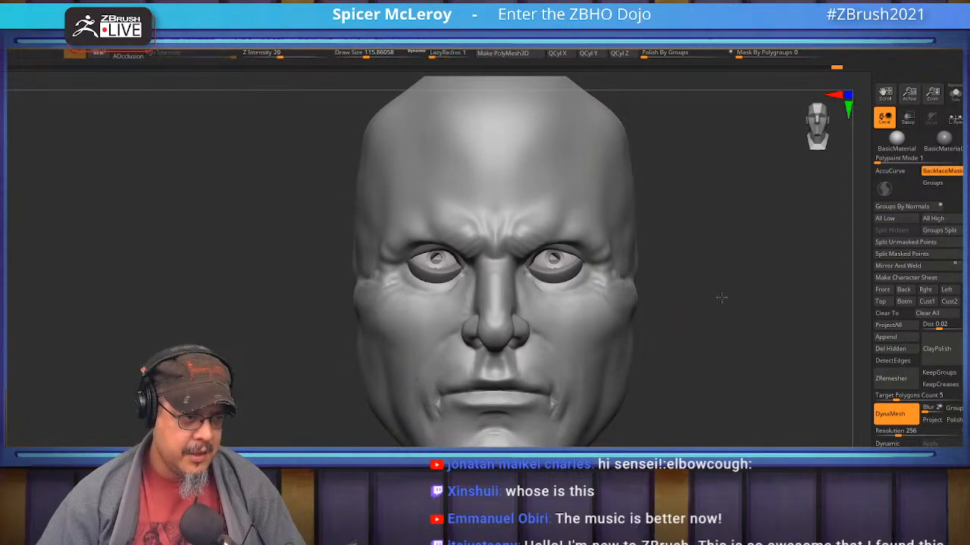
pyautogui.moveTo(716, 296); pyautogui.dragTo(780, 309)
pyautogui.press('shift')
pyautogui.moveTo(387, 294)
pyautogui.keyDown('shift'); pyautogui.mouseDown()
pyautogui.moveTo(427, 270)
pyautogui.moveTo(401, 295)
pyautogui.mouseUp(); pyautogui.keyUp('shift')
pyautogui.keyDown('shift'); pyautogui.moveTo(795, 280); pyautogui.dragTo(750, 269); pyautogui.keyUp('shift')
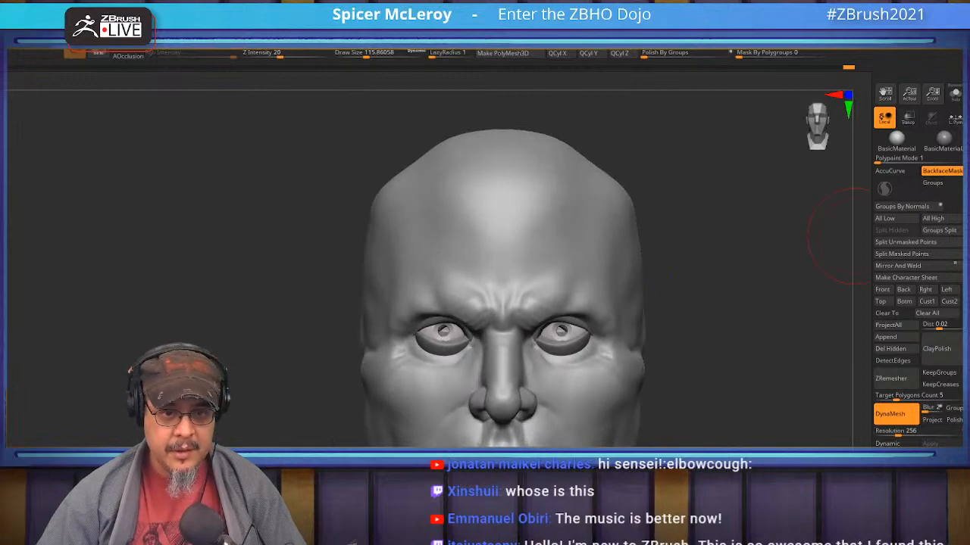
# - Make the eyelids active and reshape the lower lid near the inner corner with the Move brush at a draw size of about 59
pyautogui.moveTo(689, 325)
pyautogui.keyDown('alt'); pyautogui.mouseDown()
pyautogui.moveTo(649, 277)
pyautogui.moveTo(745, 293)
pyautogui.moveTo(727, 326)
pyautogui.mouseUp(); pyautogui.keyUp('alt')
pyautogui.keyDown('alt'); pyautogui.moveTo(655, 305); pyautogui.dragTo(322, 243, button='right'); pyautogui.keyUp('alt')
pyautogui.keyDown('alt'); pyautogui.click(512, 377); pyautogui.keyUp('alt')
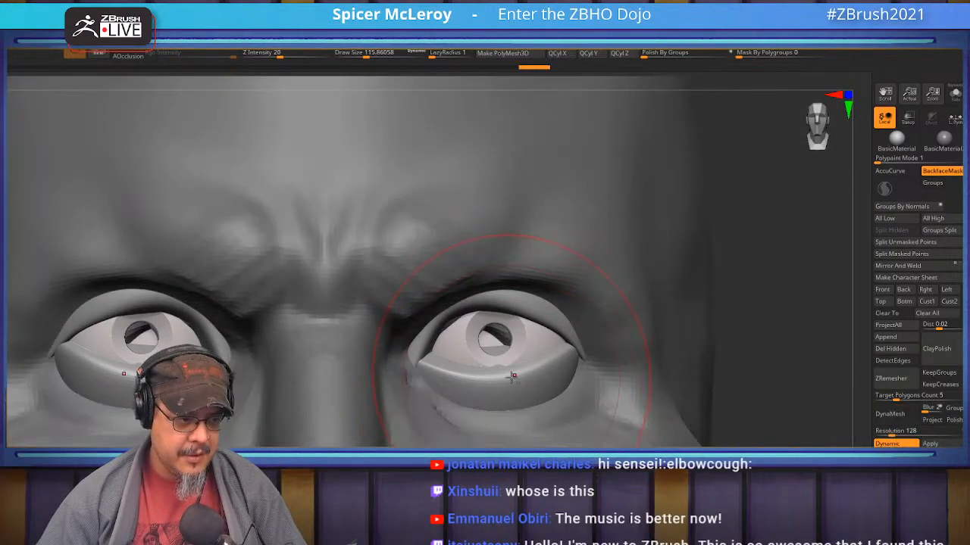
pyautogui.press('b')
pyautogui.press('m')
pyautogui.press('v')
pyautogui.press('s')
pyautogui.moveTo(456, 365); pyautogui.dragTo(442, 359)
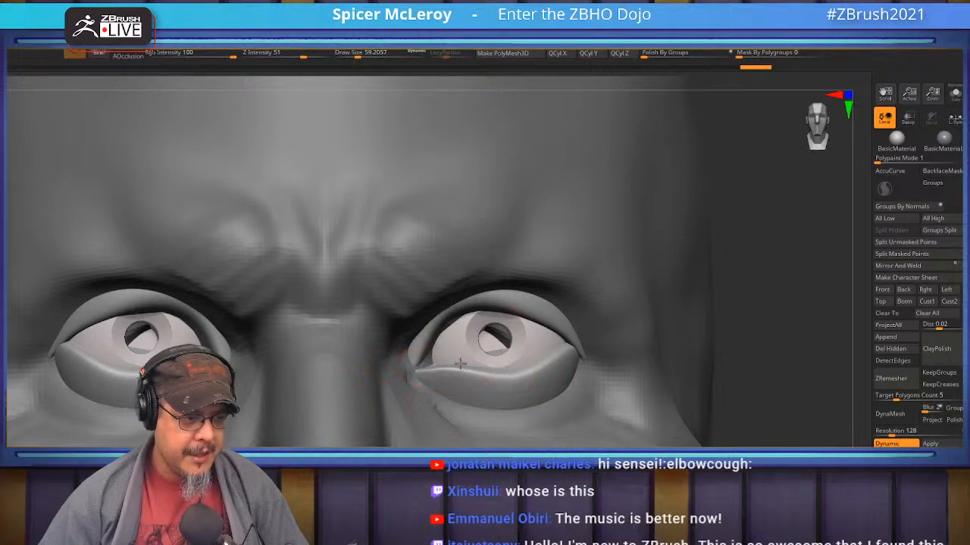
# - Adjust the eyelids' curve around the eyeball from the side, and check the whole face
pyautogui.moveTo(606, 333); pyautogui.dragTo(541, 350, button='right')
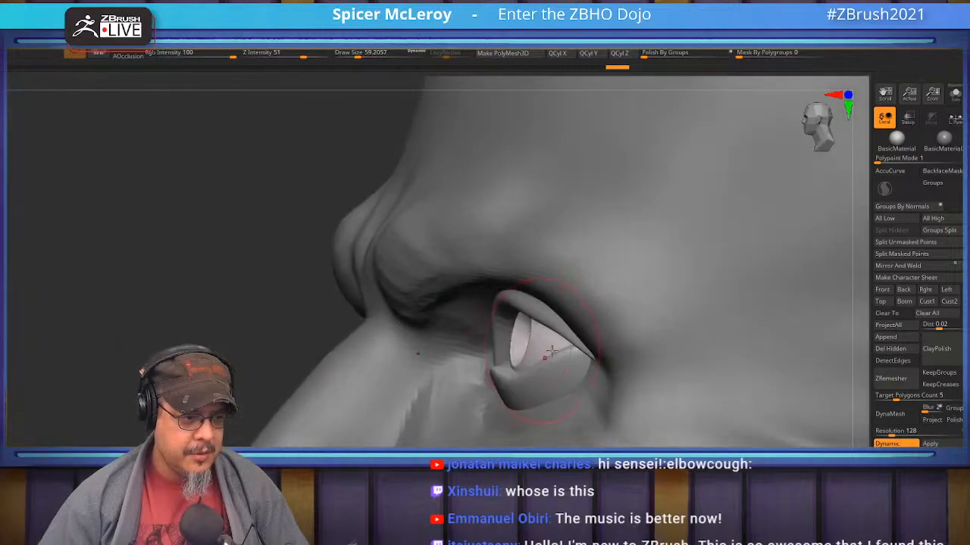
pyautogui.moveTo(616, 350)
pyautogui.mouseDown(button='right')
pyautogui.moveTo(554, 317)
pyautogui.moveTo(576, 311)
pyautogui.mouseUp(button='right')
pyautogui.moveTo(588, 305)
pyautogui.mouseDown()
pyautogui.moveTo(611, 294)
pyautogui.moveTo(647, 299)
pyautogui.mouseUp()
pyautogui.moveTo(648, 299)
pyautogui.mouseDown(button='right')
pyautogui.moveTo(654, 210)
pyautogui.moveTo(618, 208)
pyautogui.mouseUp(button='right')
pyautogui.moveTo(566, 300)
pyautogui.mouseDown()
pyautogui.moveTo(553, 314)
pyautogui.moveTo(580, 298)
pyautogui.moveTo(632, 298)
pyautogui.moveTo(689, 345)
pyautogui.moveTo(701, 322)
pyautogui.mouseUp()
pyautogui.moveTo(701, 322)
pyautogui.mouseDown(button='right')
pyautogui.moveTo(667, 350)
pyautogui.moveTo(639, 337)
pyautogui.moveTo(330, 297)
pyautogui.moveTo(448, 278)
pyautogui.moveTo(705, 290)
pyautogui.moveTo(732, 328)
pyautogui.moveTo(669, 266)
pyautogui.moveTo(671, 300)
pyautogui.moveTo(686, 302)
pyautogui.mouseUp(button='right')
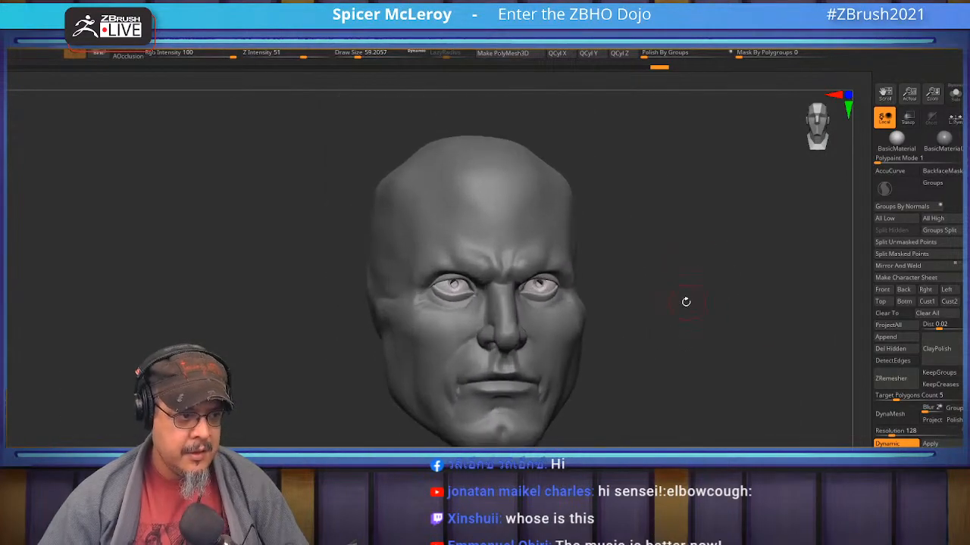
# - Make the head active and pull the chin area downward with the Move brush at a draw size of about 430
pyautogui.press('b')
pyautogui.press('m')
pyautogui.press('v')
pyautogui.keyDown('alt'); pyautogui.click(476, 403); pyautogui.keyUp('alt')
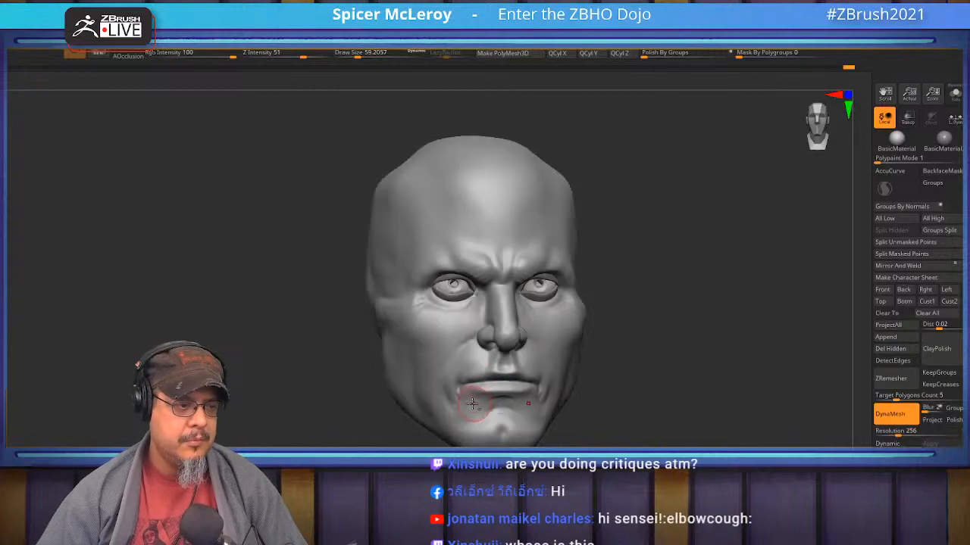
pyautogui.press('s')
pyautogui.moveTo(483, 409); pyautogui.dragTo(487, 410)
pyautogui.moveTo(486, 418); pyautogui.dragTo(483, 439)
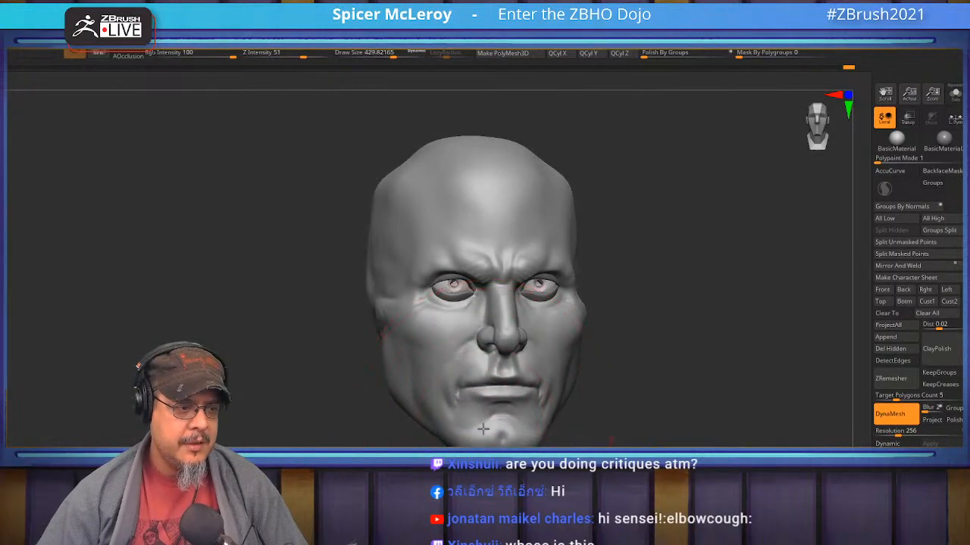
pyautogui.moveTo(644, 348); pyautogui.dragTo(746, 409)
# - Add small ClayBuildup strokes around the base of the nostril at a draw size of about 35
pyautogui.moveTo(569, 256)
pyautogui.mouseDown(button='right')
pyautogui.moveTo(548, 246)
pyautogui.moveTo(520, 325)
pyautogui.moveTo(524, 250)
pyautogui.moveTo(516, 265)
pyautogui.mouseUp(button='right')
pyautogui.press('b')
pyautogui.press('c')
pyautogui.press('b')
pyautogui.press('b')
pyautogui.press('c')
pyautogui.press('b')
pyautogui.moveTo(228, 219)
pyautogui.mouseDown(button='right')
pyautogui.moveTo(331, 207)
pyautogui.moveTo(349, 265)
pyautogui.mouseUp(button='right')
pyautogui.press('s')
pyautogui.moveTo(355, 295); pyautogui.dragTo(322, 297)
pyautogui.moveTo(613, 223)
pyautogui.keyDown('alt'); pyautogui.mouseDown(button='right')
pyautogui.moveTo(723, 284)
pyautogui.moveTo(629, 246)
pyautogui.mouseUp(button='right'); pyautogui.keyUp('alt')
pyautogui.press('s')
pyautogui.moveTo(449, 298); pyautogui.dragTo(442, 300)
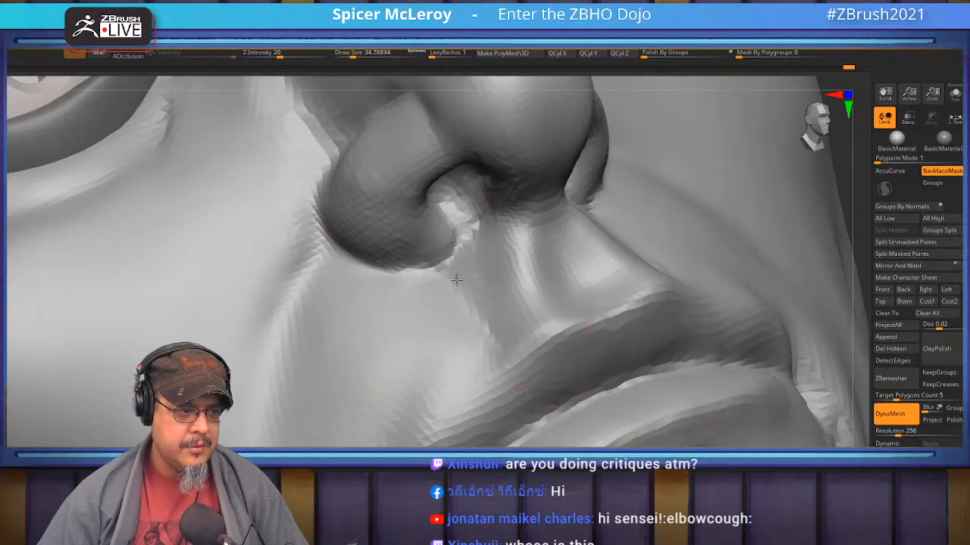
# - Build up the area between the nostril and upper lip with clay at a draw size of about 54, and smooth it
pyautogui.press('s')
pyautogui.moveTo(488, 346); pyautogui.dragTo(463, 342)
pyautogui.moveTo(485, 311)
pyautogui.mouseDown()
pyautogui.moveTo(489, 258)
pyautogui.moveTo(465, 305)
pyautogui.moveTo(422, 316)
pyautogui.moveTo(378, 378)
pyautogui.mouseUp()
pyautogui.keyDown('alt'); pyautogui.moveTo(379, 378); pyautogui.dragTo(386, 313, button='right'); pyautogui.keyUp('alt')
pyautogui.moveTo(390, 276); pyautogui.dragTo(415, 369)
pyautogui.moveTo(502, 261); pyautogui.dragTo(484, 226)
pyautogui.keyDown('alt'); pyautogui.moveTo(477, 225); pyautogui.dragTo(454, 315, button='right'); pyautogui.keyUp('alt')
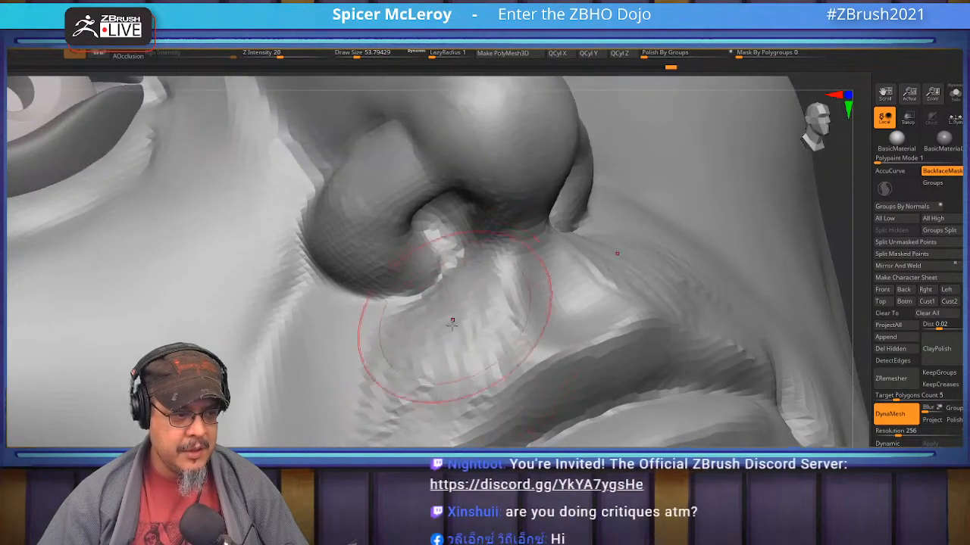
pyautogui.keyDown('shift'); pyautogui.moveTo(454, 316); pyautogui.dragTo(423, 359); pyautogui.keyUp('shift')
# - Define the upper lip's centre and border with clay strokes at a draw size of about 39
pyautogui.moveTo(480, 364); pyautogui.dragTo(476, 324, button='right')
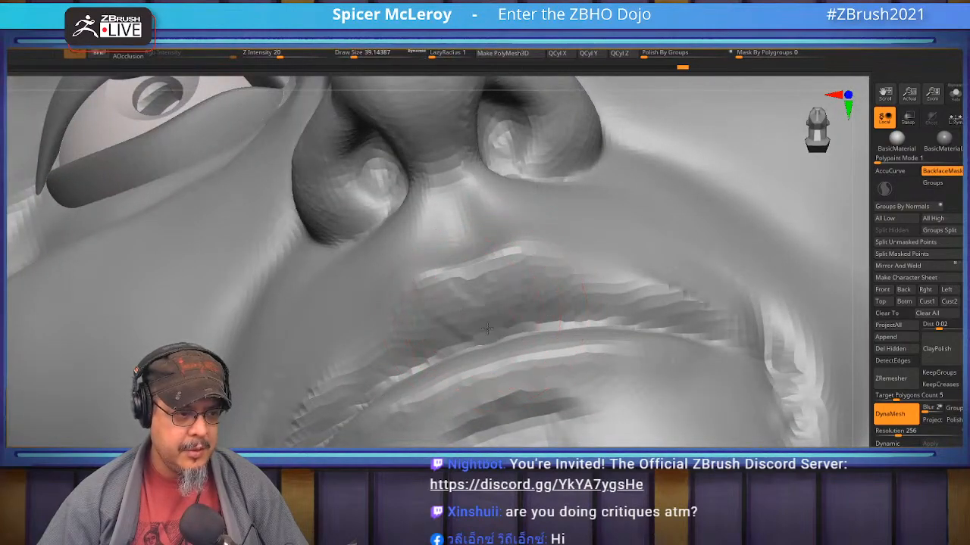
pyautogui.moveTo(513, 285); pyautogui.dragTo(498, 267, button='right')
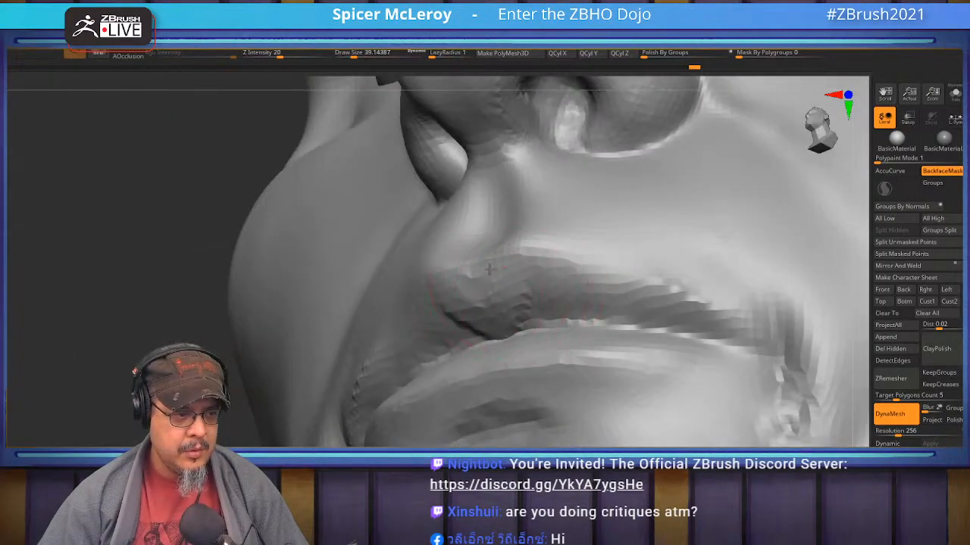
pyautogui.moveTo(496, 317)
pyautogui.mouseDown()
pyautogui.moveTo(557, 303)
pyautogui.moveTo(606, 307)
pyautogui.moveTo(593, 279)
pyautogui.moveTo(670, 316)
pyautogui.moveTo(625, 305)
pyautogui.mouseUp()
pyautogui.moveTo(493, 322)
pyautogui.mouseDown(button='right')
pyautogui.moveTo(571, 333)
pyautogui.moveTo(516, 331)
pyautogui.moveTo(541, 277)
pyautogui.moveTo(493, 281)
pyautogui.moveTo(515, 334)
pyautogui.moveTo(584, 292)
pyautogui.mouseUp(button='right')
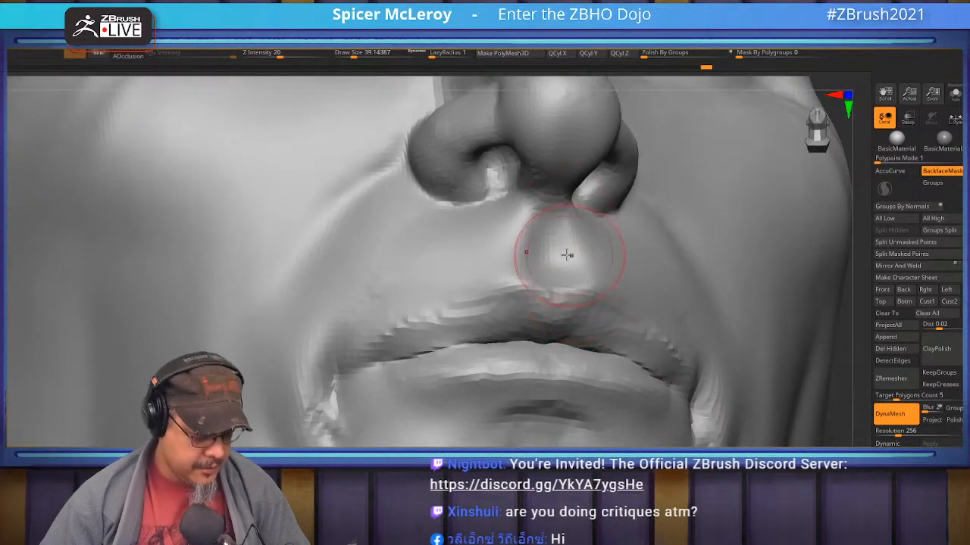
# - Swell the lips with the Inflat brush and smooth the skin between the nose and the mouth corner
pyautogui.press('b')
pyautogui.press('i')
pyautogui.press('n')
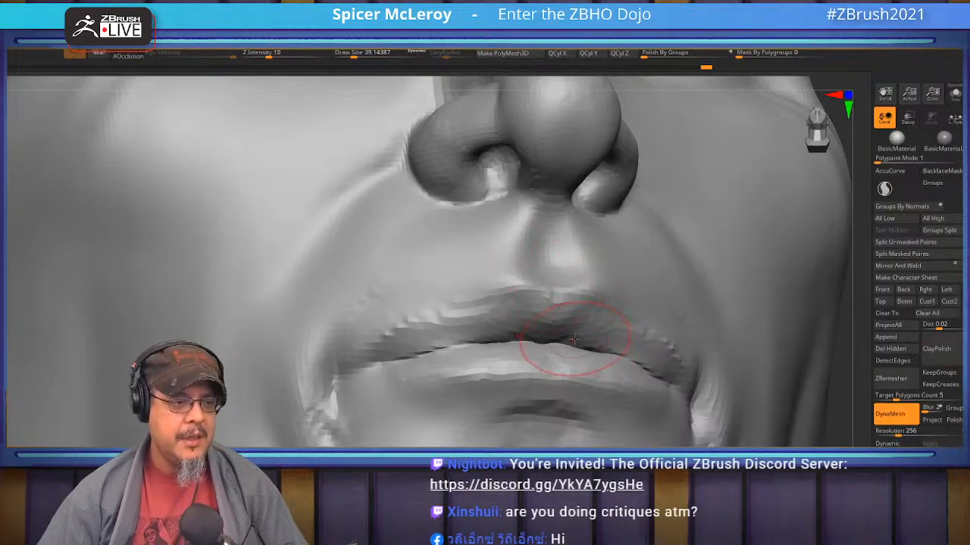
pyautogui.press('s')
pyautogui.moveTo(577, 340); pyautogui.dragTo(588, 341)
pyautogui.moveTo(496, 338); pyautogui.dragTo(512, 316)
pyautogui.moveTo(512, 317); pyautogui.dragTo(485, 288, button='right')
pyautogui.press('s')
pyautogui.moveTo(462, 388)
pyautogui.mouseDown()
pyautogui.moveTo(424, 363)
pyautogui.moveTo(413, 379)
pyautogui.mouseUp()
pyautogui.keyDown('shift'); pyautogui.moveTo(456, 223); pyautogui.dragTo(407, 362); pyautogui.keyUp('shift')
# - Carve the line between the lips and the mouth corner with the DamStandard brush at a draw size of about 56
pyautogui.moveTo(541, 354); pyautogui.dragTo(502, 340, button='right')
pyautogui.press('b')
pyautogui.press('d')
pyautogui.press('s')
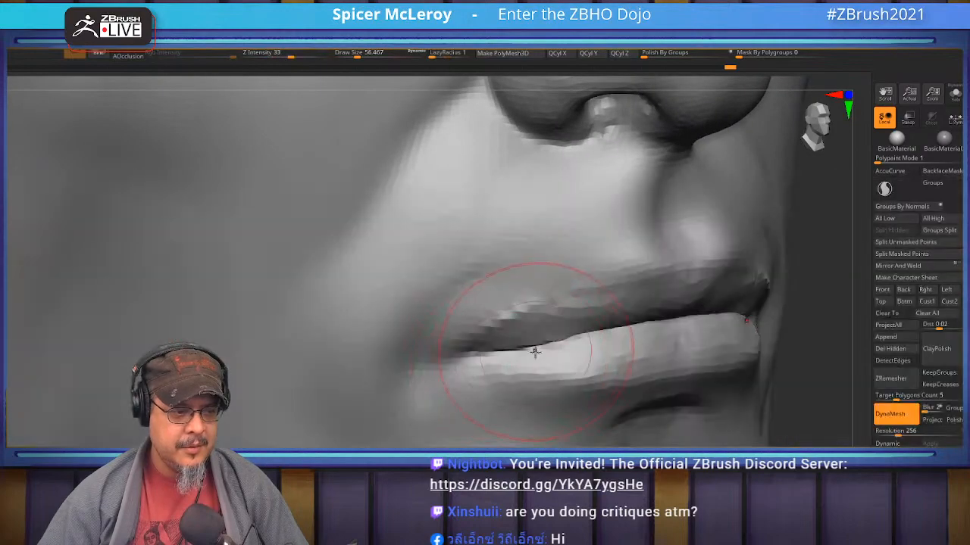
pyautogui.moveTo(589, 334); pyautogui.dragTo(493, 346)
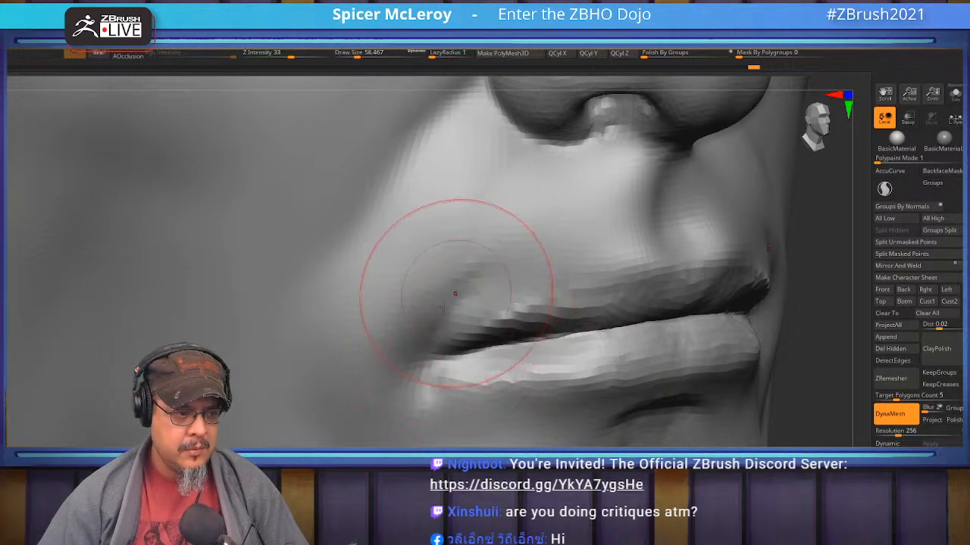
pyautogui.moveTo(401, 281); pyautogui.dragTo(458, 375, button='right')
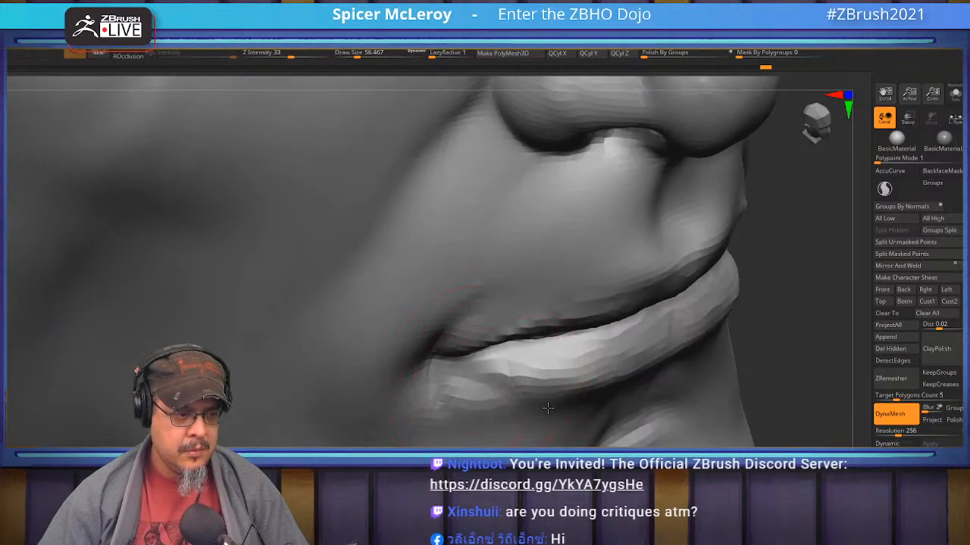
pyautogui.moveTo(478, 378)
pyautogui.mouseDown()
pyautogui.moveTo(587, 389)
pyautogui.moveTo(516, 425)
pyautogui.mouseUp()
pyautogui.press('f')
# - Fill the cheek from beside the nose down to the mouth with ClayBuildup at draw size 112, and smooth it
pyautogui.moveTo(719, 315); pyautogui.dragTo(650, 274)
pyautogui.keyDown('alt'); pyautogui.moveTo(722, 332); pyautogui.dragTo(653, 258); pyautogui.keyUp('alt')
pyautogui.moveTo(687, 289)
pyautogui.mouseDown(button='right')
pyautogui.moveTo(700, 282)
pyautogui.moveTo(725, 357)
pyautogui.moveTo(682, 338)
pyautogui.moveTo(665, 300)
pyautogui.moveTo(717, 342)
pyautogui.moveTo(701, 326)
pyautogui.moveTo(792, 338)
pyautogui.moveTo(727, 292)
pyautogui.moveTo(682, 292)
pyautogui.mouseUp(button='right')
pyautogui.press('b')
pyautogui.press('c')
pyautogui.press('b')
pyautogui.press('s')
pyautogui.moveTo(436, 301)
pyautogui.mouseDown()
pyautogui.moveTo(450, 303)
pyautogui.moveTo(453, 338)
pyautogui.moveTo(489, 270)
pyautogui.moveTo(405, 367)
pyautogui.moveTo(405, 430)
pyautogui.mouseUp()
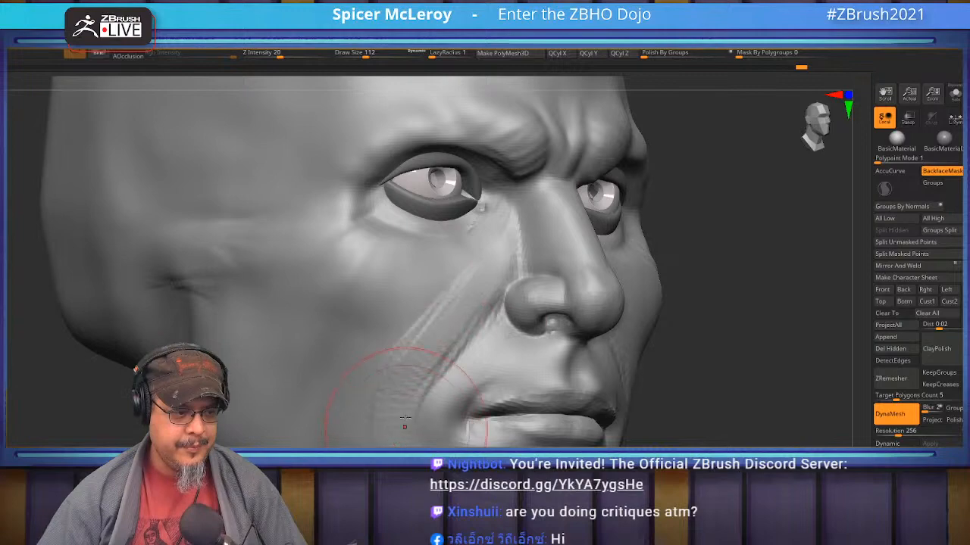
pyautogui.moveTo(388, 392); pyautogui.dragTo(445, 325)
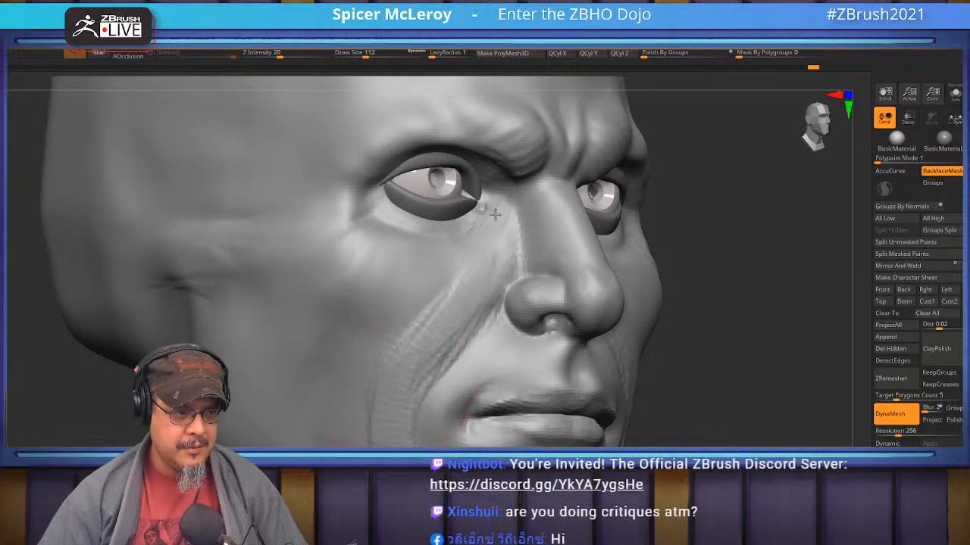
pyautogui.moveTo(496, 294); pyautogui.dragTo(498, 240)
pyautogui.keyDown('shift'); pyautogui.moveTo(471, 298); pyautogui.dragTo(387, 390); pyautogui.keyUp('shift')
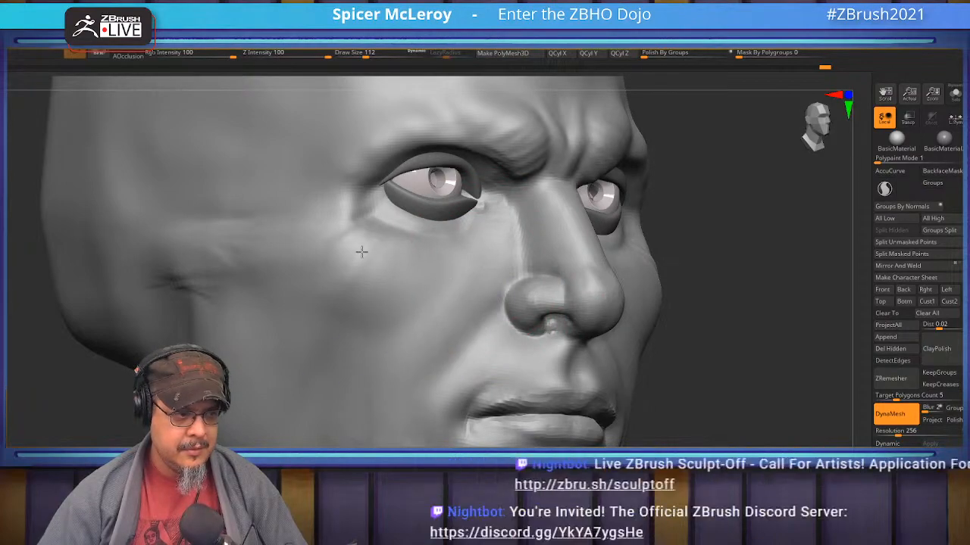
# - Build up the rear cheek and side of the jaw below the cheekbone with clay strokes and smooth them
pyautogui.keyDown('shift'); pyautogui.moveTo(801, 303); pyautogui.dragTo(758, 288); pyautogui.keyUp('shift')
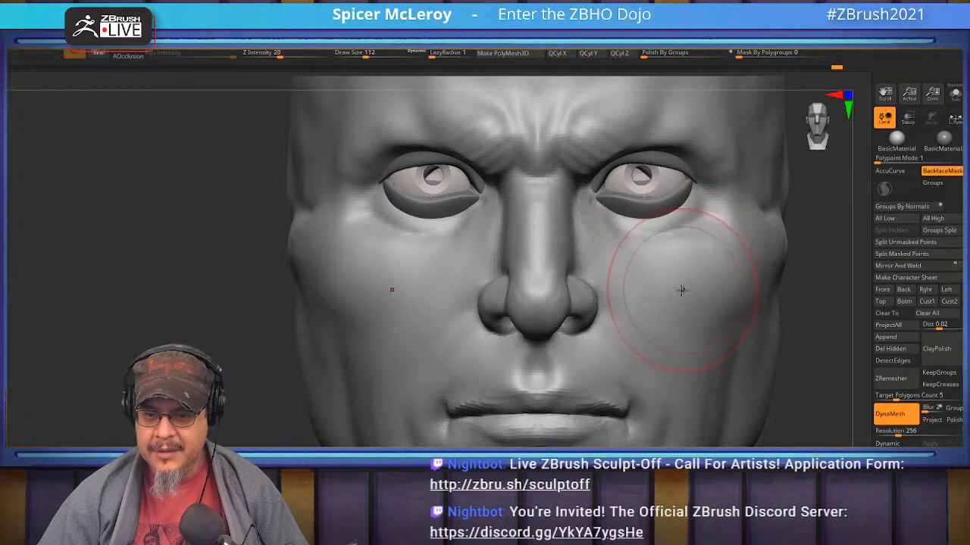
pyautogui.moveTo(262, 318); pyautogui.dragTo(401, 340)
pyautogui.moveTo(400, 340)
pyautogui.keyDown('alt'); pyautogui.mouseDown(button='right')
pyautogui.moveTo(431, 313)
pyautogui.moveTo(482, 316)
pyautogui.moveTo(436, 333)
pyautogui.mouseUp(button='right'); pyautogui.keyUp('alt')
pyautogui.moveTo(395, 328); pyautogui.dragTo(382, 308)
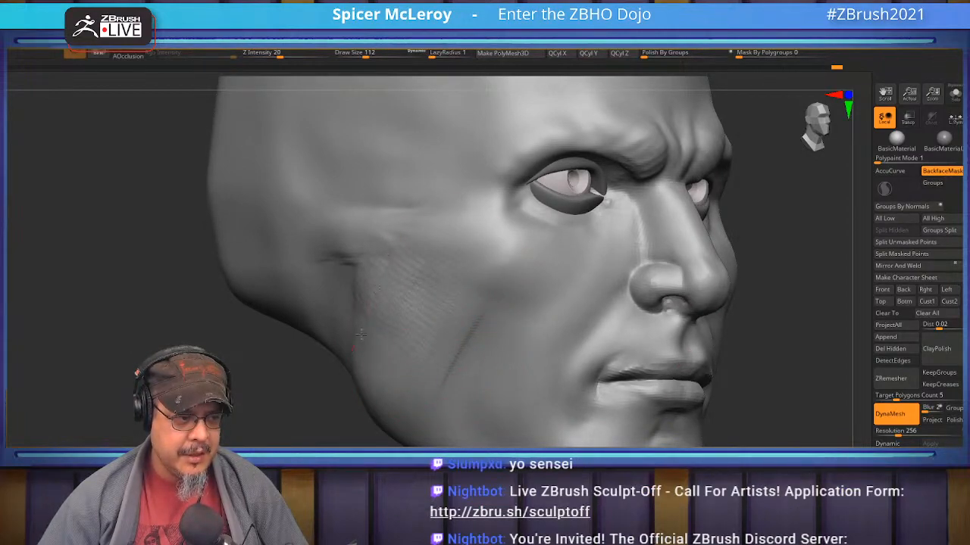
pyautogui.moveTo(376, 370); pyautogui.dragTo(417, 349)
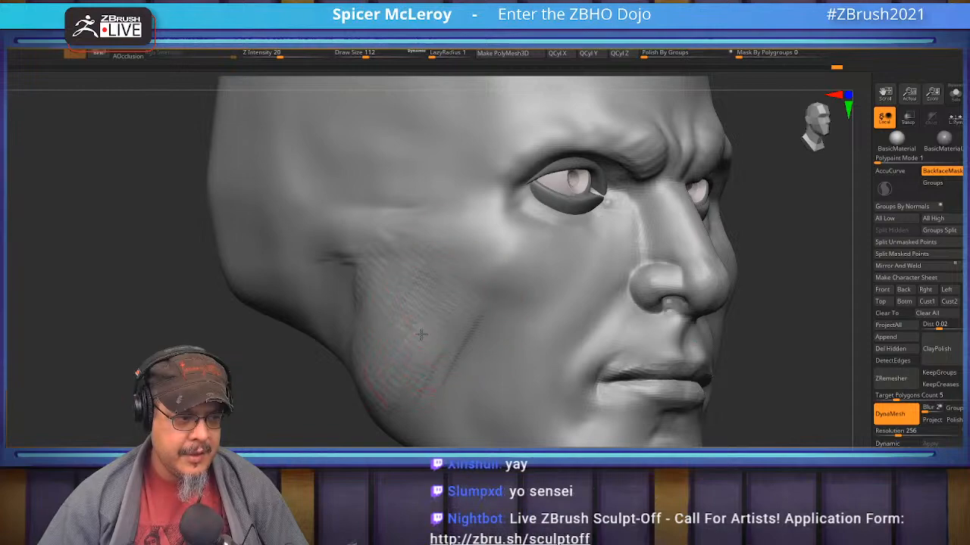
pyautogui.moveTo(381, 306)
pyautogui.mouseDown()
pyautogui.moveTo(392, 279)
pyautogui.moveTo(426, 314)
pyautogui.mouseUp()
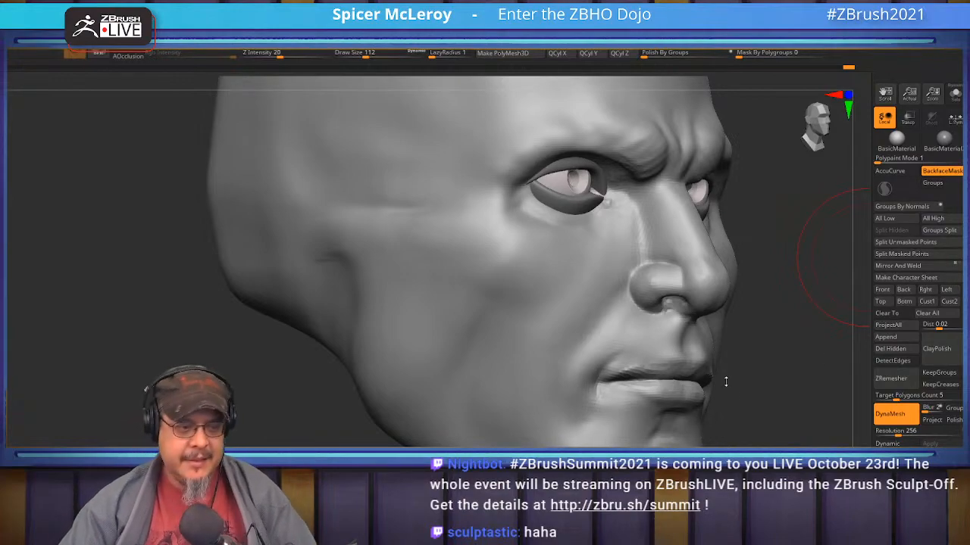
# - Sculpt the folds and bag below the eye with ClayBuildup at a draw size of about 68
pyautogui.moveTo(739, 398)
pyautogui.mouseDown()
pyautogui.moveTo(753, 404)
pyautogui.moveTo(632, 347)
pyautogui.moveTo(637, 394)
pyautogui.moveTo(616, 357)
pyautogui.moveTo(584, 371)
pyautogui.moveTo(382, 369)
pyautogui.moveTo(417, 396)
pyautogui.moveTo(528, 392)
pyautogui.moveTo(569, 368)
pyautogui.moveTo(799, 293)
pyautogui.mouseUp()
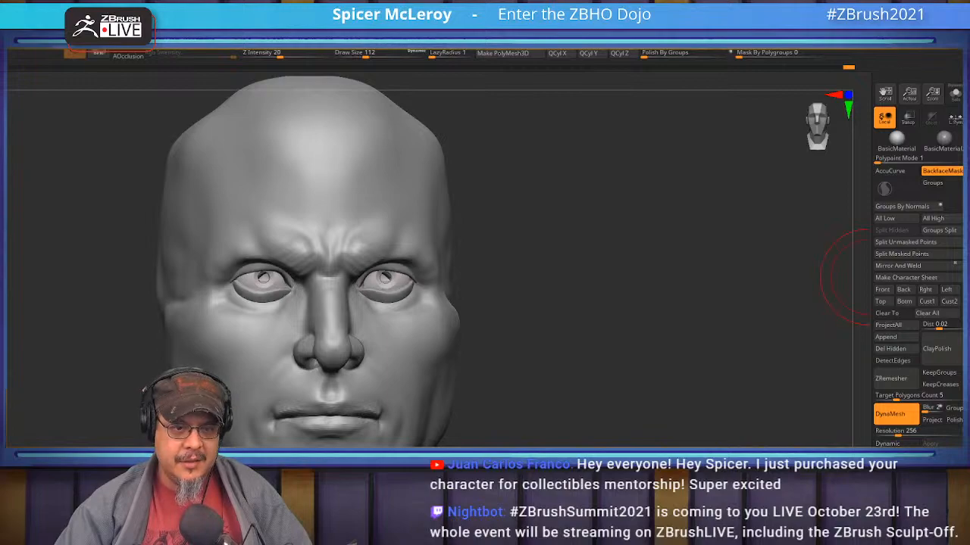
pyautogui.moveTo(627, 298)
pyautogui.mouseDown()
pyautogui.moveTo(697, 290)
pyautogui.moveTo(575, 289)
pyautogui.moveTo(634, 320)
pyautogui.mouseUp()
pyautogui.moveTo(287, 318)
pyautogui.mouseDown(button='right')
pyautogui.moveTo(515, 315)
pyautogui.moveTo(461, 321)
pyautogui.mouseUp(button='right')
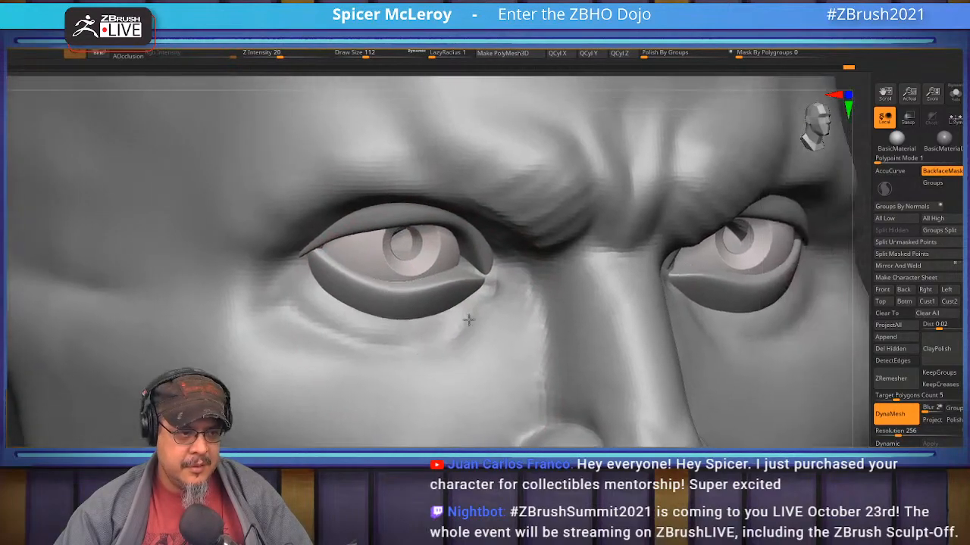
pyautogui.press('b')
pyautogui.press('c')
pyautogui.press('b')
pyautogui.press('s')
pyautogui.moveTo(483, 315)
pyautogui.mouseDown()
pyautogui.moveTo(344, 338)
pyautogui.moveTo(308, 288)
pyautogui.moveTo(266, 301)
pyautogui.moveTo(278, 320)
pyautogui.mouseUp()
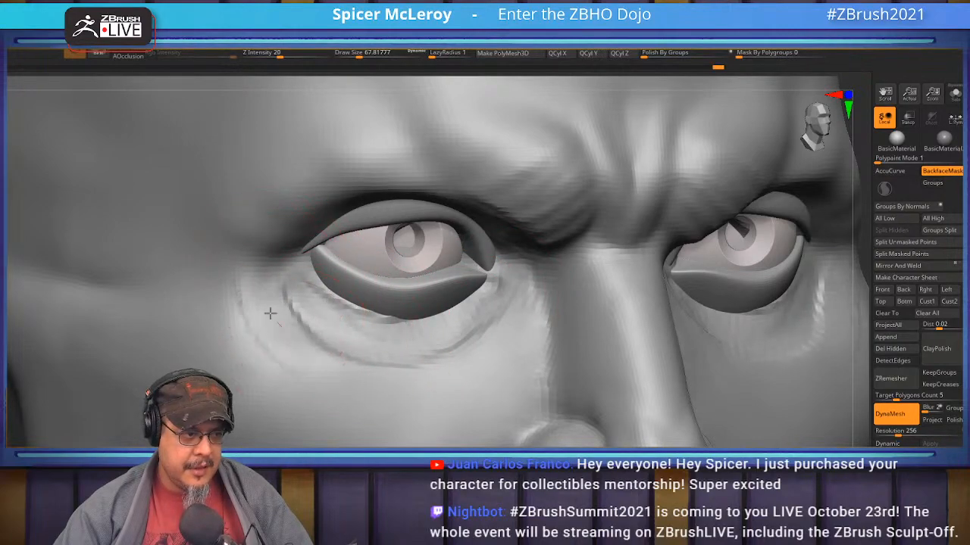
pyautogui.moveTo(238, 278); pyautogui.dragTo(312, 353)
pyautogui.moveTo(284, 271)
pyautogui.mouseDown()
pyautogui.moveTo(333, 350)
pyautogui.moveTo(332, 323)
pyautogui.moveTo(407, 336)
pyautogui.moveTo(295, 302)
pyautogui.moveTo(392, 359)
pyautogui.moveTo(487, 335)
pyautogui.moveTo(391, 363)
pyautogui.mouseUp()
pyautogui.moveTo(353, 319)
pyautogui.mouseDown(button='right')
pyautogui.moveTo(357, 244)
pyautogui.moveTo(402, 271)
pyautogui.moveTo(389, 209)
pyautogui.moveTo(386, 309)
pyautogui.moveTo(381, 295)
pyautogui.mouseUp(button='right')
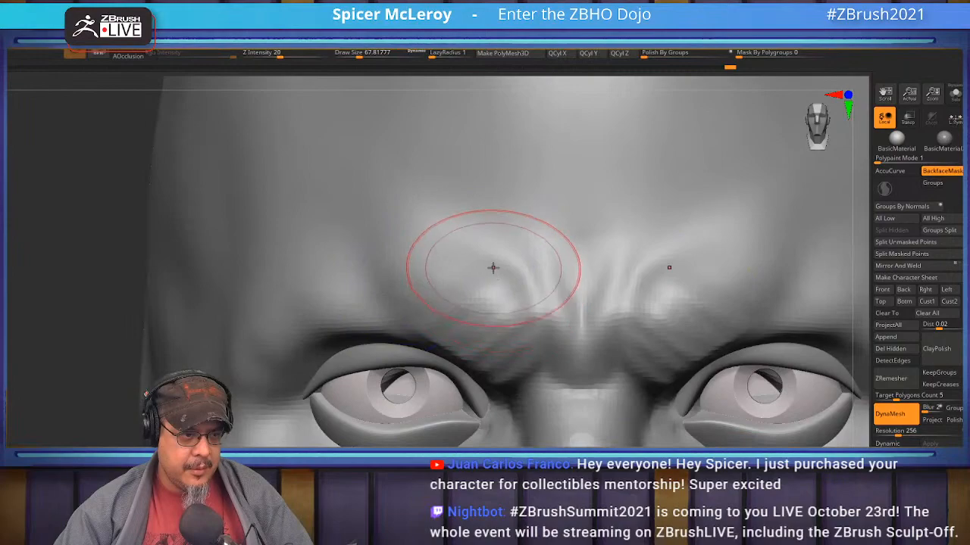
# - Carve the frown creases above and between the brows with DamStandard at a draw size of about 68, and soften them
pyautogui.press('b')
pyautogui.press('d')
pyautogui.press('s')
pyautogui.moveTo(498, 249); pyautogui.dragTo(419, 269)
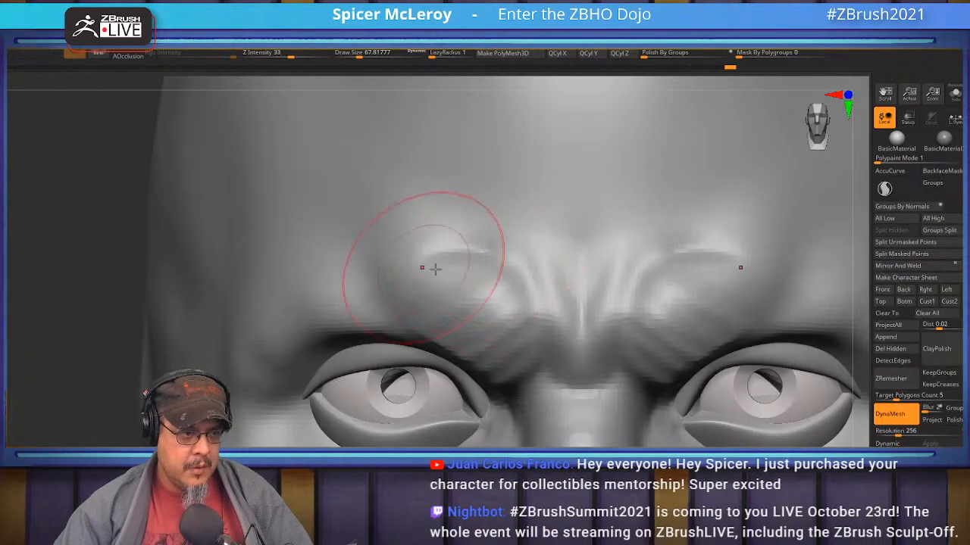
pyautogui.moveTo(493, 258)
pyautogui.mouseDown()
pyautogui.moveTo(421, 274)
pyautogui.moveTo(429, 236)
pyautogui.moveTo(407, 235)
pyautogui.mouseUp()
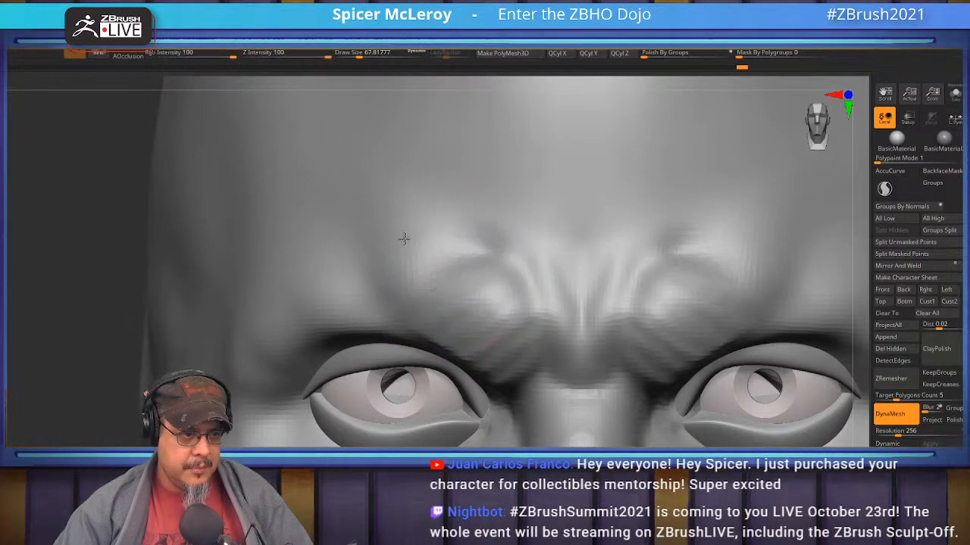
pyautogui.moveTo(522, 290)
pyautogui.mouseDown()
pyautogui.moveTo(538, 351)
pyautogui.moveTo(529, 351)
pyautogui.mouseUp()
pyautogui.moveTo(571, 384)
pyautogui.keyDown('alt'); pyautogui.mouseDown(button='right')
pyautogui.moveTo(511, 284)
pyautogui.moveTo(555, 291)
pyautogui.mouseUp(button='right'); pyautogui.keyUp('alt')
# - Shape the bridge of the nose between the eyes with ClayBuildup strokes
pyautogui.press('b')
pyautogui.press('c')
pyautogui.press('b')
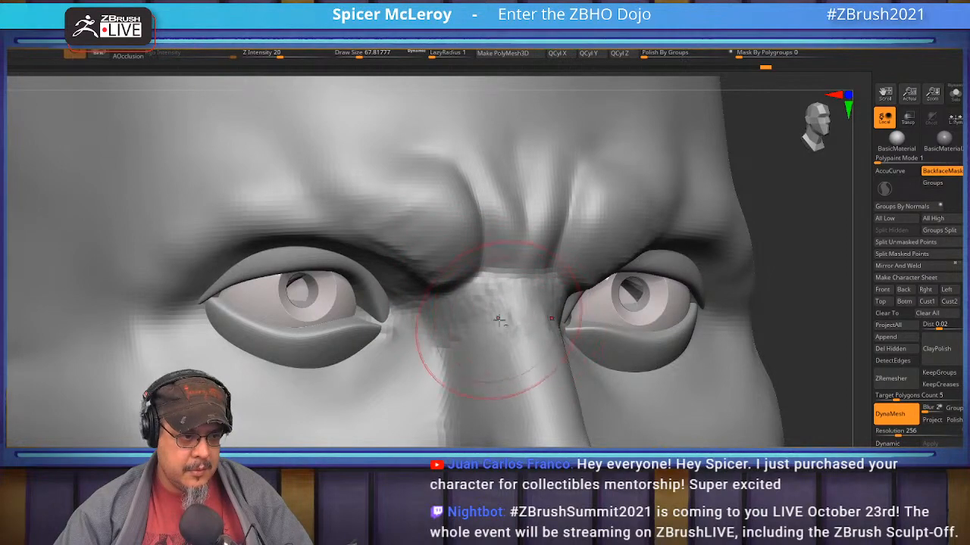
pyautogui.moveTo(526, 367); pyautogui.dragTo(597, 300, button='right')
# - Stamp a canvas snapshot of the head and move the live model beside it for comparison
pyautogui.keyDown('ctrl'); pyautogui.moveTo(776, 314); pyautogui.dragTo(495, 339, button='right'); pyautogui.keyUp('ctrl')
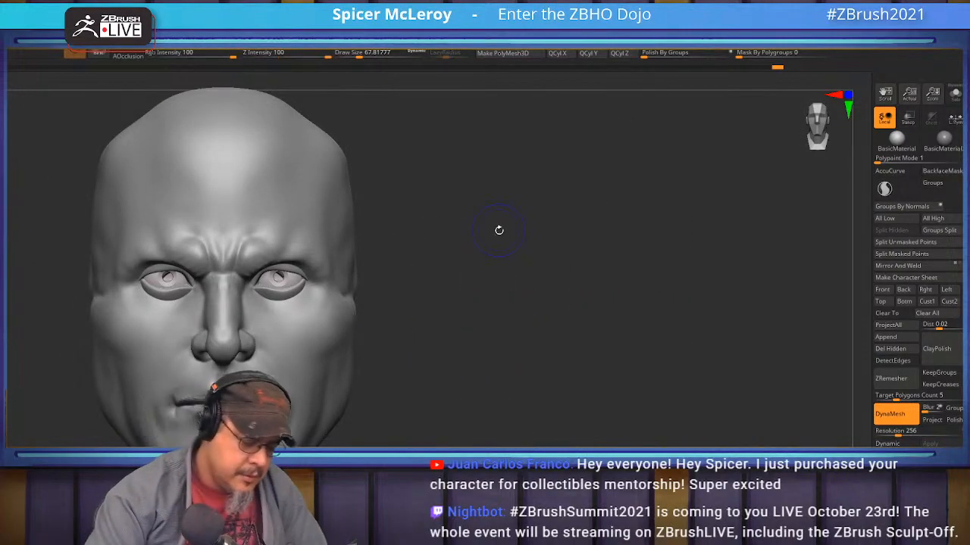
pyautogui.moveTo(457, 276)
pyautogui.mouseDown(button='right')
pyautogui.moveTo(490, 276)
pyautogui.moveTo(385, 297)
pyautogui.moveTo(456, 295)
pyautogui.mouseUp(button='right')
pyautogui.hotkey('shift', 's')
pyautogui.keyDown('alt'); pyautogui.moveTo(393, 321); pyautogui.dragTo(753, 328, button='right'); pyautogui.keyUp('alt')
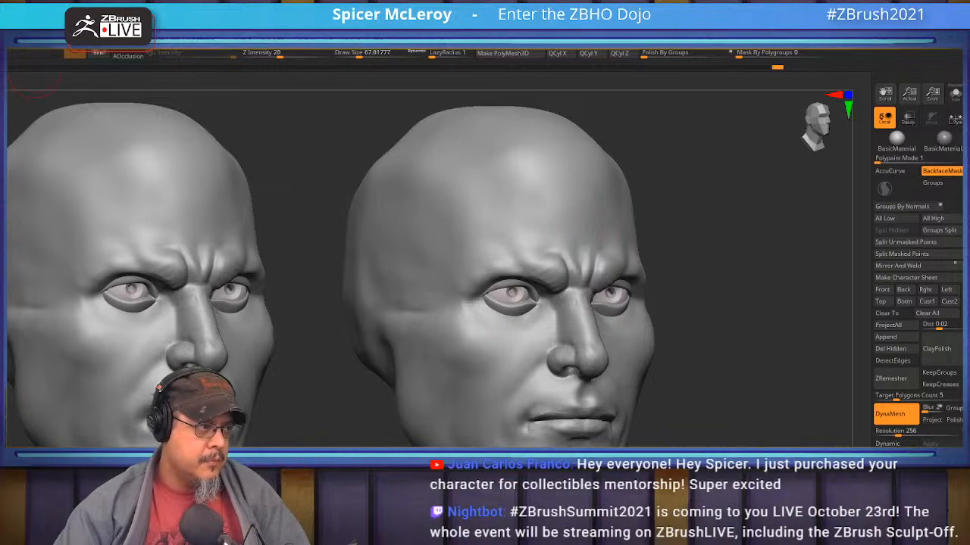
# - Compare the snapshot with an early undo-history state, return to the latest state, and view the haired head frontally
pyautogui.click(37, 75)
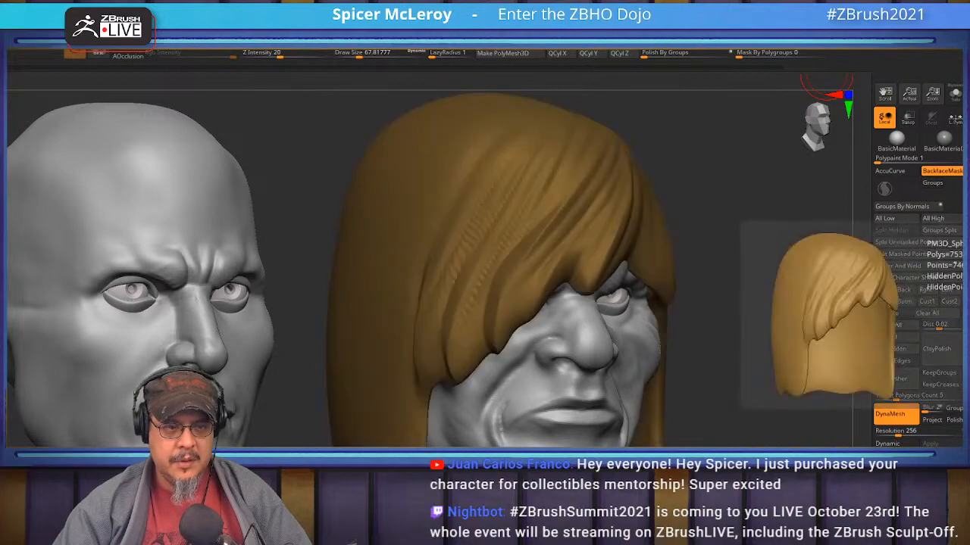
pyautogui.click(777, 66)
pyautogui.keyDown('shift'); pyautogui.moveTo(760, 216); pyautogui.dragTo(739, 140); pyautogui.keyUp('shift')
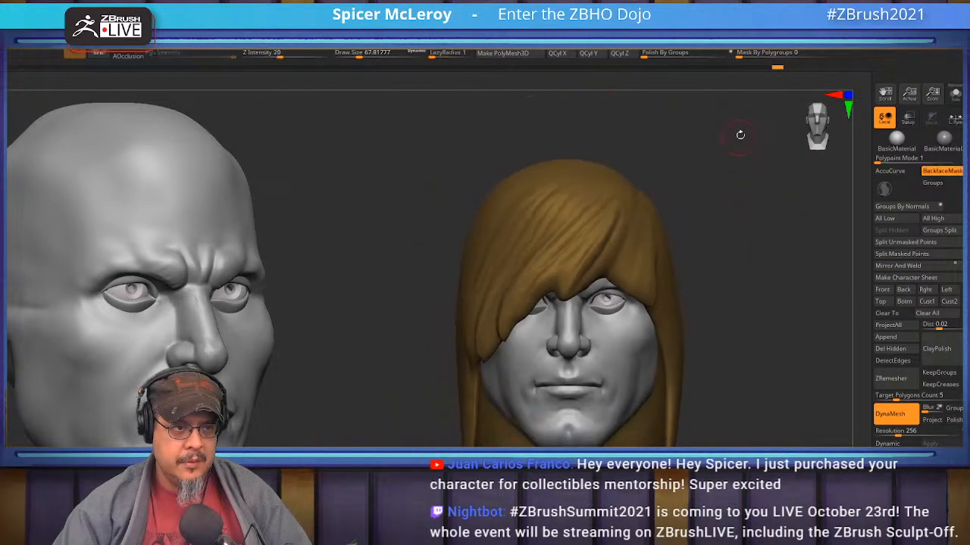
# - Clear the head snapshot stamped on the canvas
pyautogui.keyDown('alt'); pyautogui.moveTo(738, 223); pyautogui.dragTo(673, 212); pyautogui.keyUp('alt')
pyautogui.hotkey('ctrl', 'n')
pyautogui.keyDown('alt'); pyautogui.moveTo(720, 237); pyautogui.dragTo(519, 252); pyautogui.keyUp('alt')
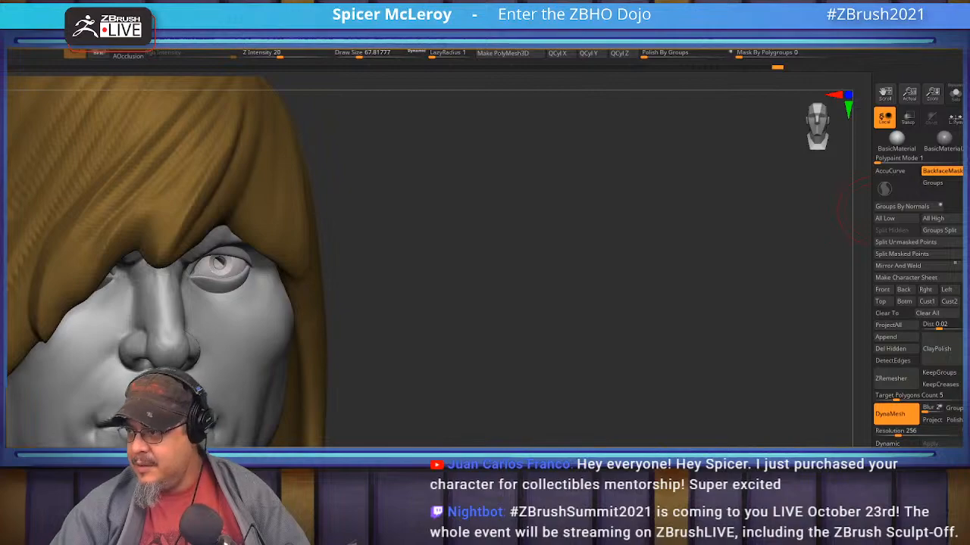
# - Switch to File Explorer, open 06Vanish from the For Critique folder, and frame the whole bust
pyautogui.hotkey('alt', 'Tab')
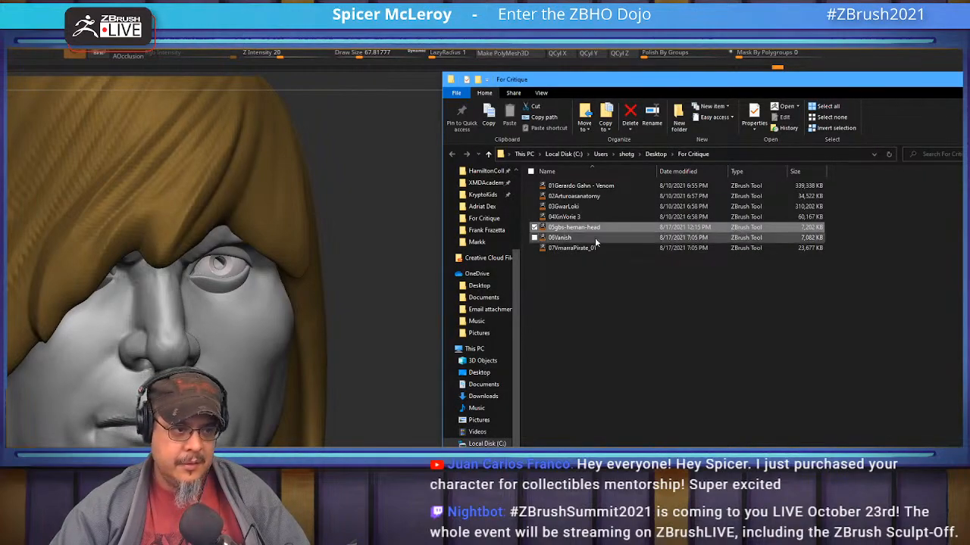
pyautogui.doubleClick(595, 239)
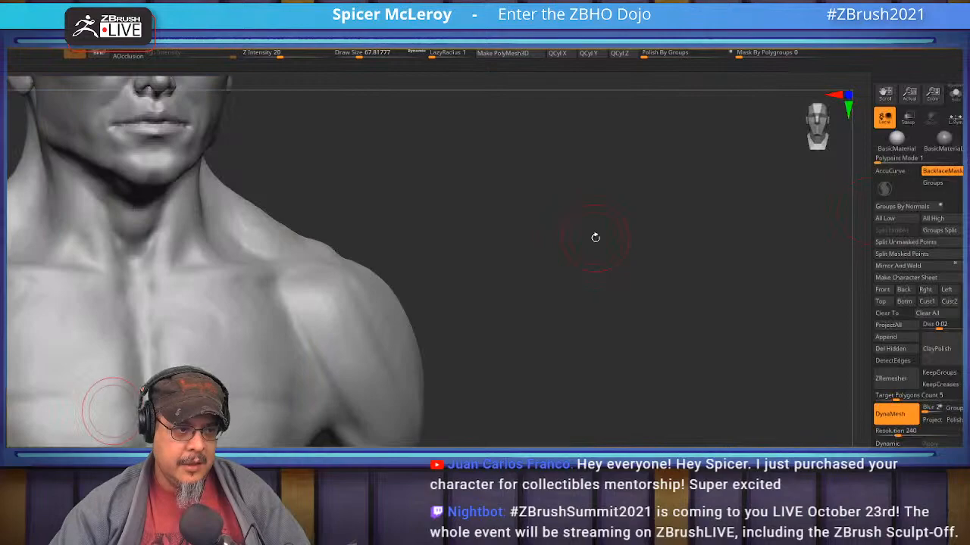
pyautogui.press('f')
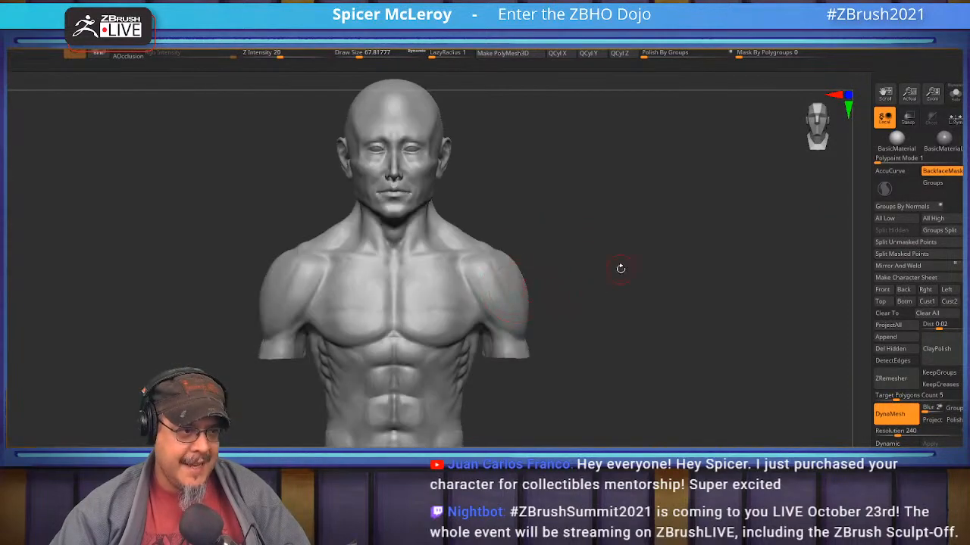
# - Reshape the head's facial contours with Move brush strokes
pyautogui.moveTo(790, 288); pyautogui.dragTo(614, 284)
pyautogui.keyDown('alt'); pyautogui.moveTo(614, 284); pyautogui.dragTo(629, 356); pyautogui.keyUp('alt')
pyautogui.moveTo(551, 325); pyautogui.dragTo(515, 259)
pyautogui.press('b')
pyautogui.press('m')
pyautogui.press('v')
pyautogui.moveTo(654, 303)
pyautogui.keyDown('alt'); pyautogui.mouseDown()
pyautogui.moveTo(696, 329)
pyautogui.moveTo(711, 368)
pyautogui.mouseUp(); pyautogui.keyUp('alt')
pyautogui.press('s')
pyautogui.moveTo(502, 325)
pyautogui.mouseDown()
pyautogui.moveTo(539, 326)
pyautogui.moveTo(531, 332)
pyautogui.mouseUp()
pyautogui.keyDown('alt'); pyautogui.moveTo(444, 249); pyautogui.dragTo(443, 300); pyautogui.keyUp('alt')
pyautogui.moveTo(482, 250); pyautogui.dragTo(514, 251)
pyautogui.moveTo(542, 208); pyautogui.dragTo(540, 236)
pyautogui.moveTo(494, 329); pyautogui.dragTo(521, 321)
pyautogui.moveTo(543, 222)
pyautogui.mouseDown()
pyautogui.moveTo(547, 231)
pyautogui.moveTo(509, 247)
pyautogui.mouseUp()
pyautogui.press('s')
# - Push the jaw corner below the ear forward in profile with the Move brush at a draw size of 112
pyautogui.moveTo(633, 236); pyautogui.dragTo(592, 248)
pyautogui.moveTo(746, 310)
pyautogui.keyDown('alt'); pyautogui.mouseDown()
pyautogui.moveTo(671, 255)
pyautogui.moveTo(658, 314)
pyautogui.moveTo(639, 252)
pyautogui.mouseUp(); pyautogui.keyUp('alt')
pyautogui.moveTo(449, 343)
pyautogui.mouseDown()
pyautogui.moveTo(464, 337)
pyautogui.moveTo(444, 319)
pyautogui.moveTo(466, 329)
pyautogui.mouseUp()
pyautogui.press('s')
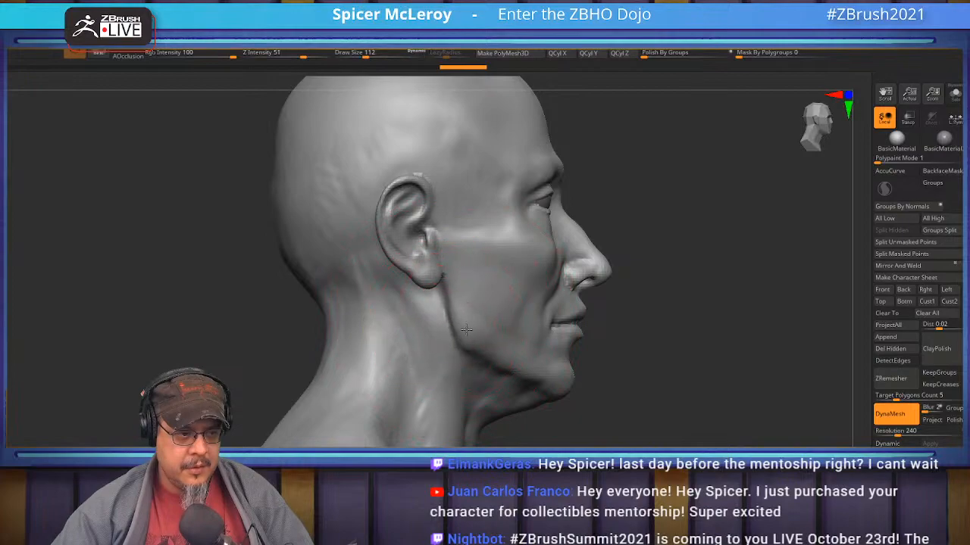
# - Reshape the ear's outer rim and lobe in profile with short Move brush strokes
pyautogui.moveTo(437, 273); pyautogui.dragTo(424, 270)
pyautogui.moveTo(429, 172); pyautogui.dragTo(426, 179)
pyautogui.moveTo(405, 175); pyautogui.dragTo(393, 196)
pyautogui.moveTo(389, 265); pyautogui.dragTo(397, 256)
# - Adjust the neck's outline with the Move brush at a draw size of about 182
pyautogui.moveTo(691, 236)
pyautogui.keyDown('alt'); pyautogui.mouseDown()
pyautogui.moveTo(636, 290)
pyautogui.moveTo(630, 217)
pyautogui.mouseUp(); pyautogui.keyUp('alt')
pyautogui.keyDown('shift'); pyautogui.moveTo(679, 292); pyautogui.dragTo(727, 372); pyautogui.keyUp('shift')
pyautogui.keyDown('alt'); pyautogui.moveTo(693, 159); pyautogui.dragTo(708, 362); pyautogui.keyUp('alt')
pyautogui.press('s')
pyautogui.moveTo(671, 310); pyautogui.dragTo(679, 310)
pyautogui.moveTo(529, 292); pyautogui.dragTo(525, 287)
pyautogui.moveTo(617, 281); pyautogui.dragTo(527, 191)
pyautogui.moveTo(526, 192)
pyautogui.mouseDown(button='right')
pyautogui.moveTo(474, 214)
pyautogui.moveTo(472, 269)
pyautogui.moveTo(479, 249)
pyautogui.mouseUp(button='right')
pyautogui.press('s')
pyautogui.moveTo(433, 290)
pyautogui.mouseDown()
pyautogui.moveTo(420, 290)
pyautogui.moveTo(458, 318)
pyautogui.mouseUp()
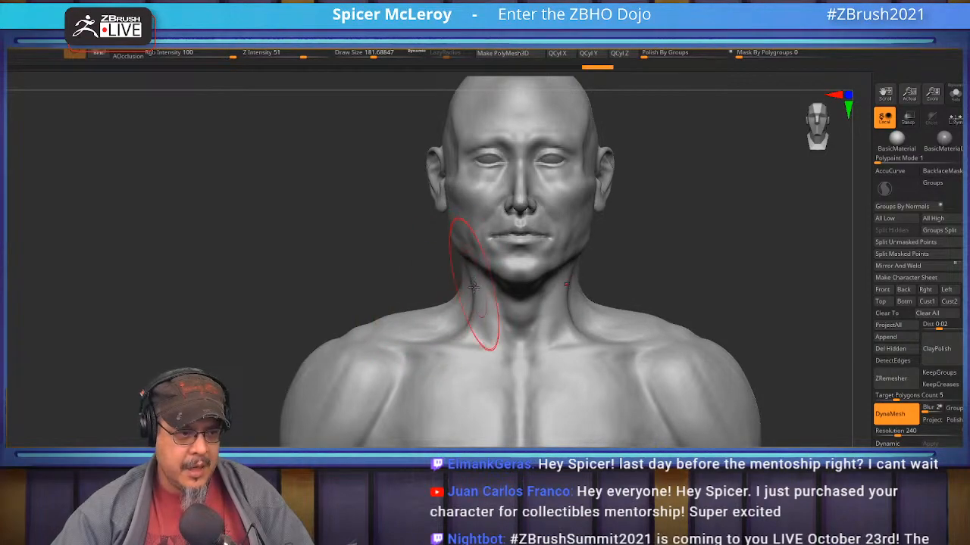
pyautogui.moveTo(465, 314)
pyautogui.mouseDown(button='right')
pyautogui.moveTo(546, 295)
pyautogui.moveTo(520, 295)
pyautogui.mouseUp(button='right')
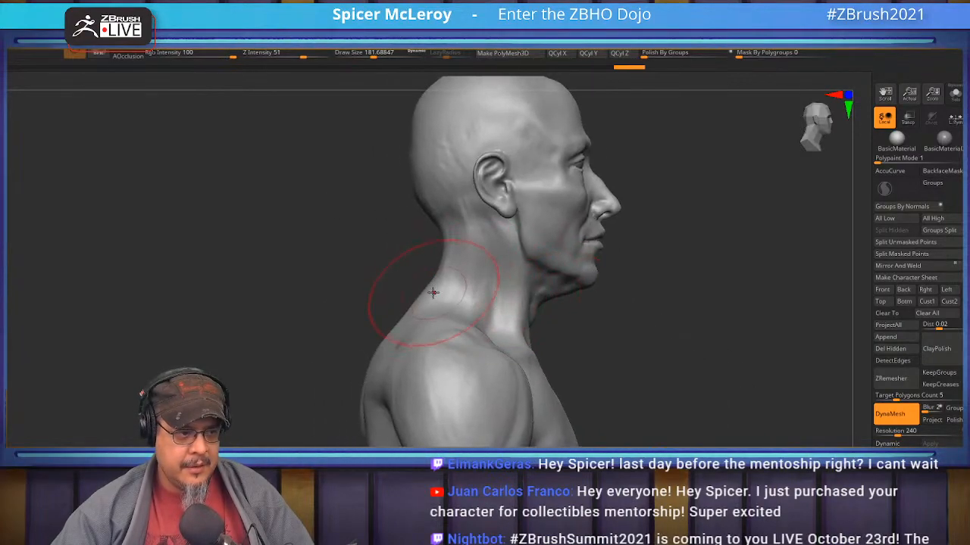
# - Shift the large forms of the neck and upper torso with the Move brush at a draw size of about 430
pyautogui.moveTo(632, 337)
pyautogui.keyDown('alt'); pyautogui.mouseDown(button='right')
pyautogui.moveTo(687, 286)
pyautogui.moveTo(560, 269)
pyautogui.mouseUp(button='right'); pyautogui.keyUp('alt')
pyautogui.press('s')
pyautogui.moveTo(559, 270); pyautogui.dragTo(578, 271)
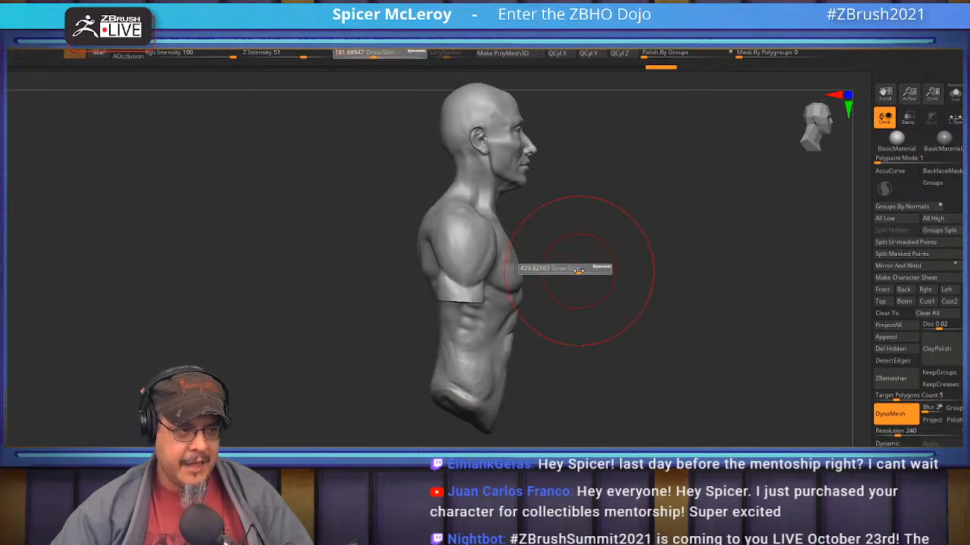
pyautogui.keyDown('alt'); pyautogui.moveTo(580, 248); pyautogui.dragTo(612, 310, button='right'); pyautogui.keyUp('alt')
pyautogui.moveTo(612, 309)
pyautogui.mouseDown()
pyautogui.moveTo(451, 295)
pyautogui.moveTo(485, 314)
pyautogui.mouseUp()
pyautogui.moveTo(523, 302)
pyautogui.mouseDown(button='right')
pyautogui.moveTo(665, 281)
pyautogui.moveTo(645, 298)
pyautogui.moveTo(644, 350)
pyautogui.mouseUp(button='right')
pyautogui.keyDown('alt'); pyautogui.moveTo(644, 352); pyautogui.dragTo(601, 286); pyautogui.keyUp('alt')
pyautogui.moveTo(608, 308)
pyautogui.keyDown('alt'); pyautogui.mouseDown()
pyautogui.moveTo(556, 384)
pyautogui.moveTo(554, 326)
pyautogui.moveTo(493, 218)
pyautogui.mouseUp(); pyautogui.keyUp('alt')
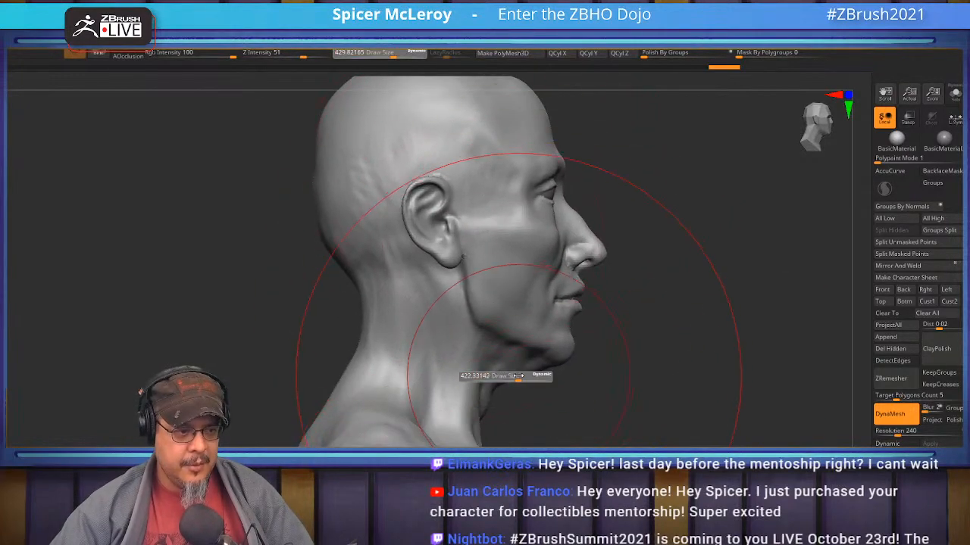
# - Smooth the transition between the jaw and the neck at a draw size of about 74
pyautogui.moveTo(697, 431); pyautogui.dragTo(564, 285)
pyautogui.moveTo(564, 285)
pyautogui.mouseDown(button='right')
pyautogui.moveTo(525, 320)
pyautogui.moveTo(520, 289)
pyautogui.moveTo(537, 276)
pyautogui.mouseUp(button='right')
pyautogui.press('s')
pyautogui.moveTo(528, 277); pyautogui.dragTo(511, 277)
pyautogui.moveTo(447, 284)
pyautogui.mouseDown(button='right')
pyautogui.moveTo(507, 296)
pyautogui.moveTo(467, 406)
pyautogui.mouseUp(button='right')
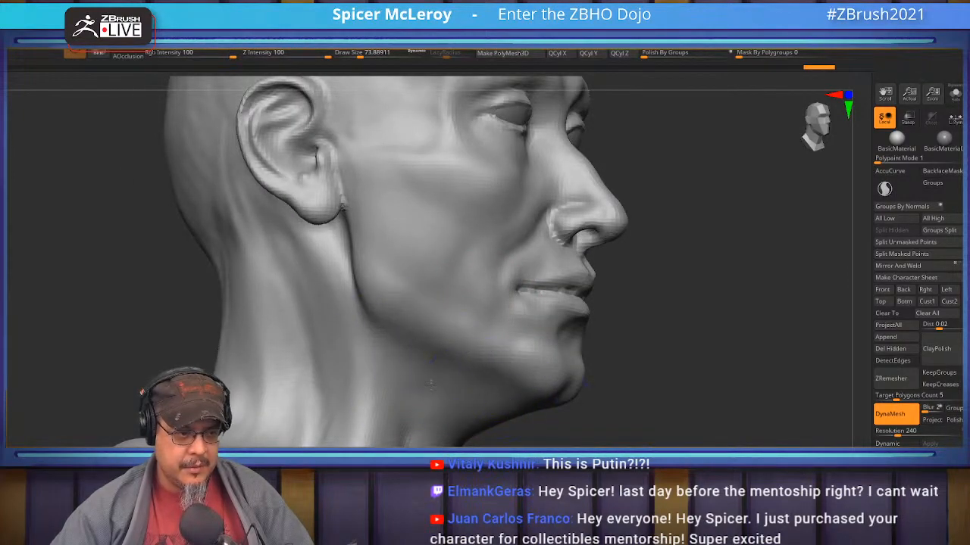
# - Strengthen the jawline from below the ear to the chin with the FormSoft brush at a draw size of about 74
pyautogui.press('b')
pyautogui.press('f')
pyautogui.press('s')
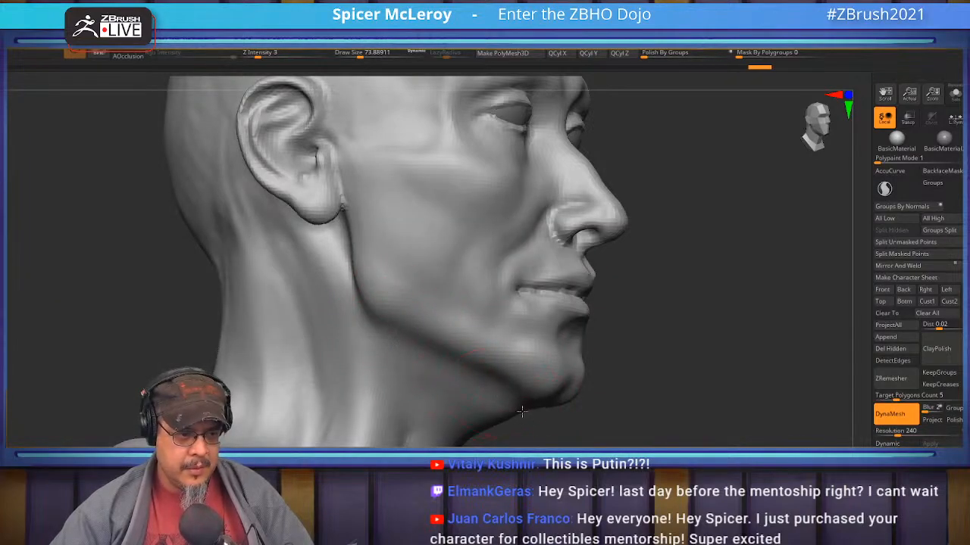
pyautogui.hotkey('ctrl', 'shift', 'z')
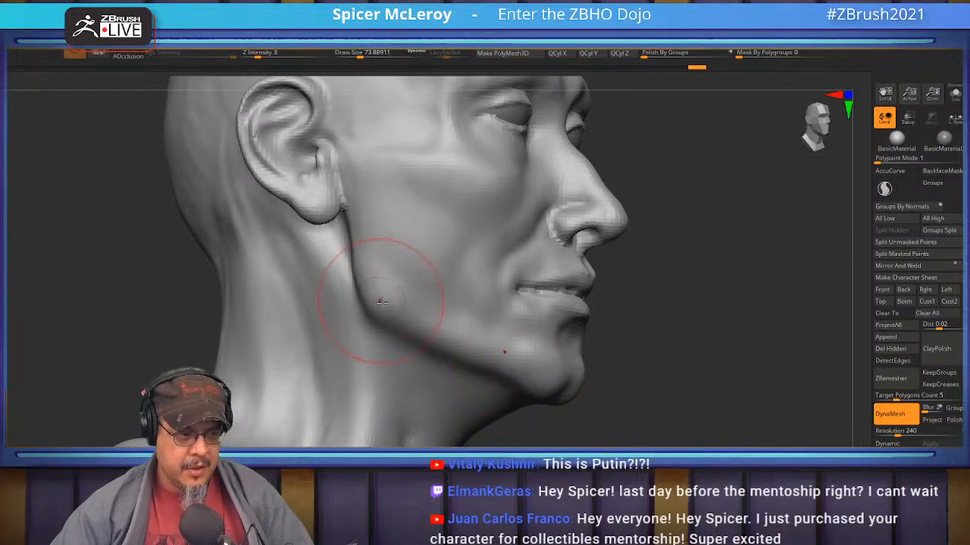
pyautogui.moveTo(693, 353)
pyautogui.keyDown('shift'); pyautogui.mouseDown()
pyautogui.moveTo(583, 325)
pyautogui.moveTo(523, 380)
pyautogui.moveTo(499, 385)
pyautogui.moveTo(497, 254)
pyautogui.moveTo(496, 281)
pyautogui.mouseUp(); pyautogui.keyUp('shift')
pyautogui.moveTo(494, 281)
pyautogui.keyDown('alt'); pyautogui.mouseDown(button='right')
pyautogui.moveTo(481, 284)
pyautogui.moveTo(488, 228)
pyautogui.moveTo(472, 262)
pyautogui.moveTo(516, 260)
pyautogui.mouseUp(button='right'); pyautogui.keyUp('alt')
# - Adjust the jaw and lower face contour with the Move brush at a draw size of about 177
pyautogui.press('b')
pyautogui.press('m')
pyautogui.press('v')
pyautogui.moveTo(422, 291); pyautogui.dragTo(452, 300, button='right')
pyautogui.press('s')
pyautogui.moveTo(452, 300); pyautogui.dragTo(465, 300)
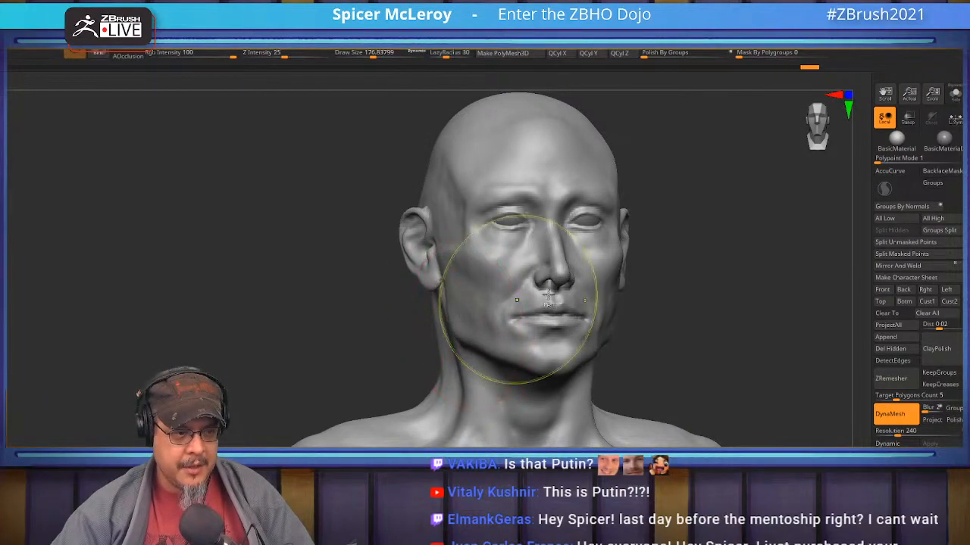
# - Nudge the side of the neck from behind with the Move brush at a draw size of about 177
pyautogui.moveTo(708, 268)
pyautogui.keyDown('shift'); pyautogui.mouseDown(button='right')
pyautogui.moveTo(665, 309)
pyautogui.moveTo(684, 318)
pyautogui.moveTo(665, 255)
pyautogui.moveTo(626, 253)
pyautogui.moveTo(634, 314)
pyautogui.moveTo(618, 300)
pyautogui.mouseUp(button='right'); pyautogui.keyUp('shift')
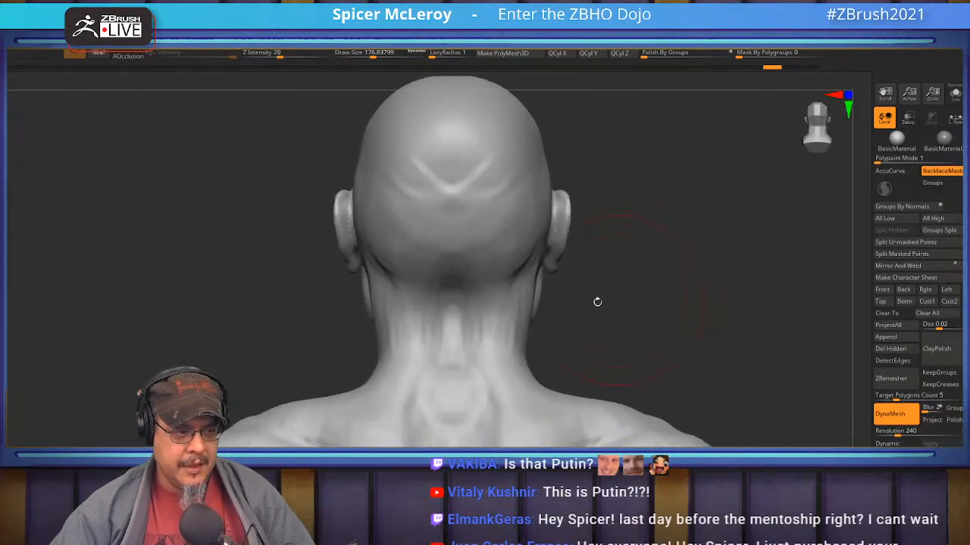
pyautogui.moveTo(501, 301); pyautogui.dragTo(498, 333)
pyautogui.hotkey('ctrl', 'z')
pyautogui.press('b')
pyautogui.press('m')
pyautogui.press('v')
pyautogui.moveTo(530, 304); pyautogui.dragTo(522, 304)
pyautogui.moveTo(522, 304)
pyautogui.mouseDown(button='right')
pyautogui.moveTo(686, 282)
pyautogui.moveTo(674, 310)
pyautogui.mouseUp(button='right')
# - Build the side neck muscle from behind the ear downward with ClayBuildup strokes at a draw size of about 87
pyautogui.press('b')
pyautogui.press('c')
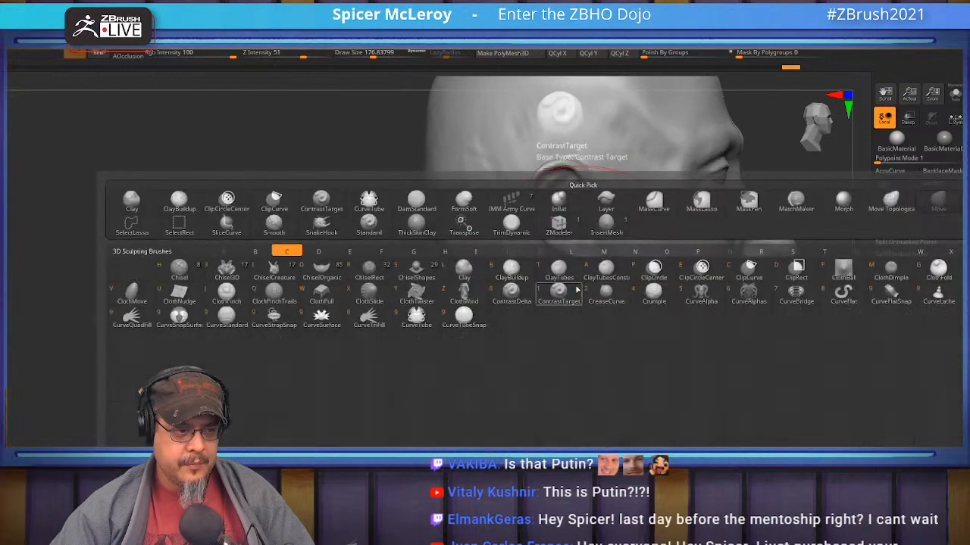
pyautogui.press('b')
pyautogui.press('s')
pyautogui.moveTo(582, 310); pyautogui.dragTo(572, 310)
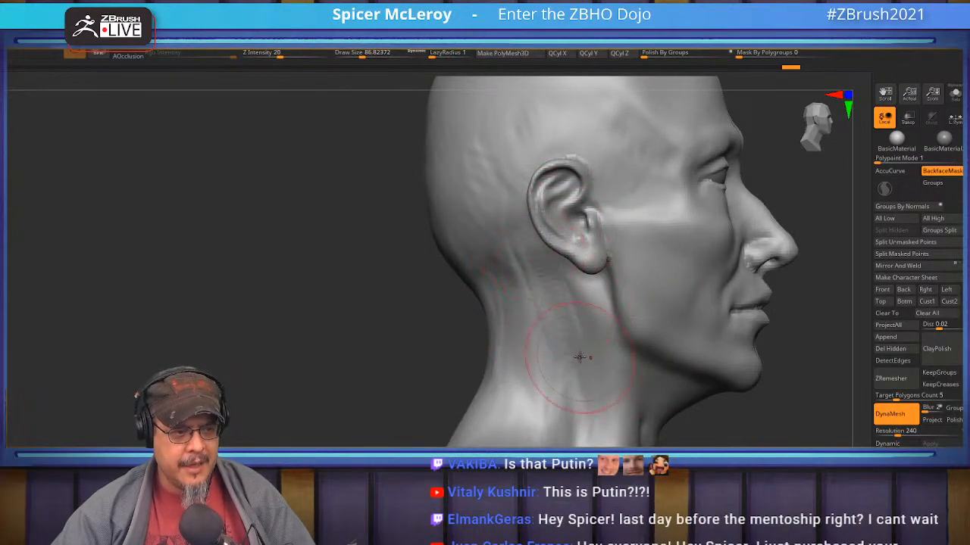
pyautogui.moveTo(523, 274); pyautogui.dragTo(602, 384)
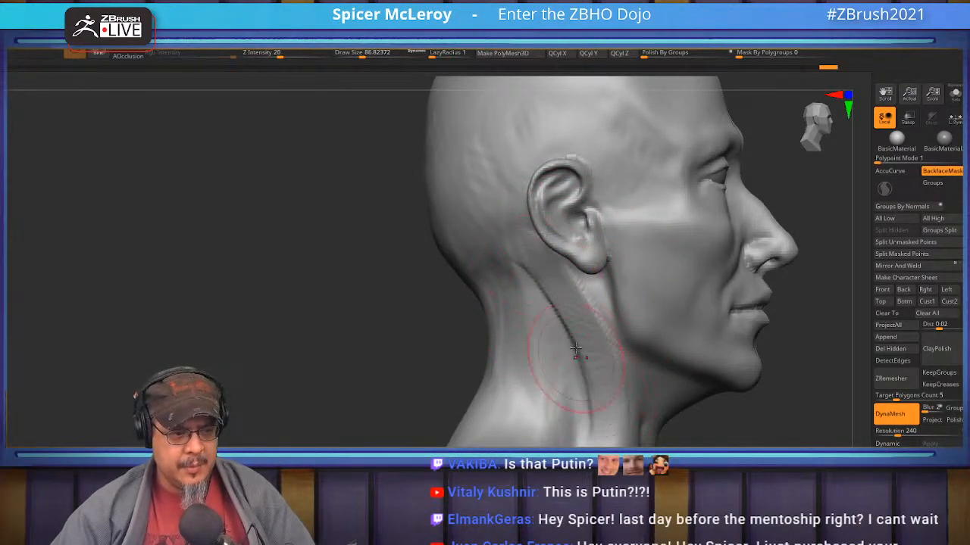
pyautogui.moveTo(539, 259); pyautogui.dragTo(601, 423)
pyautogui.moveTo(548, 303); pyautogui.dragTo(591, 409)
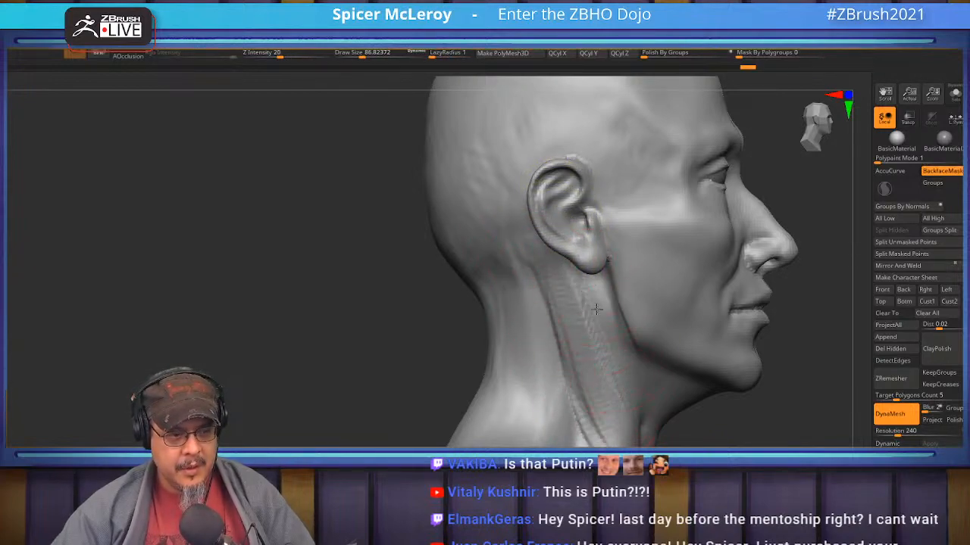
pyautogui.moveTo(574, 282); pyautogui.dragTo(610, 439)
# - Extend the ClayBuildup strokes down the front of the neck to the collarbone, and smooth them
pyautogui.moveTo(721, 434)
pyautogui.mouseDown()
pyautogui.moveTo(519, 344)
pyautogui.moveTo(456, 205)
pyautogui.mouseUp()
pyautogui.moveTo(447, 299)
pyautogui.mouseDown()
pyautogui.moveTo(518, 311)
pyautogui.moveTo(540, 367)
pyautogui.mouseUp()
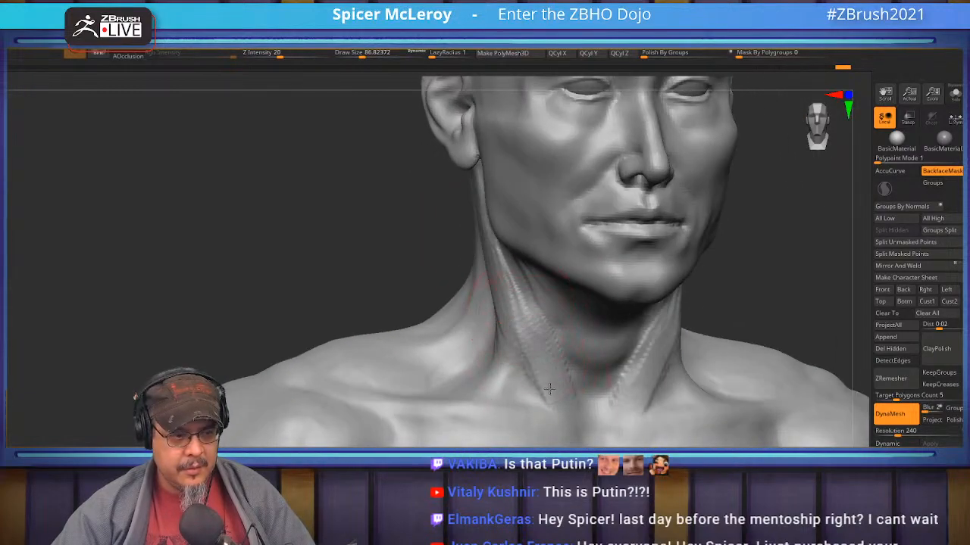
pyautogui.moveTo(531, 333)
pyautogui.mouseDown()
pyautogui.moveTo(500, 360)
pyautogui.moveTo(500, 380)
pyautogui.moveTo(474, 381)
pyautogui.moveTo(468, 352)
pyautogui.mouseUp()
pyautogui.moveTo(493, 306); pyautogui.dragTo(496, 360)
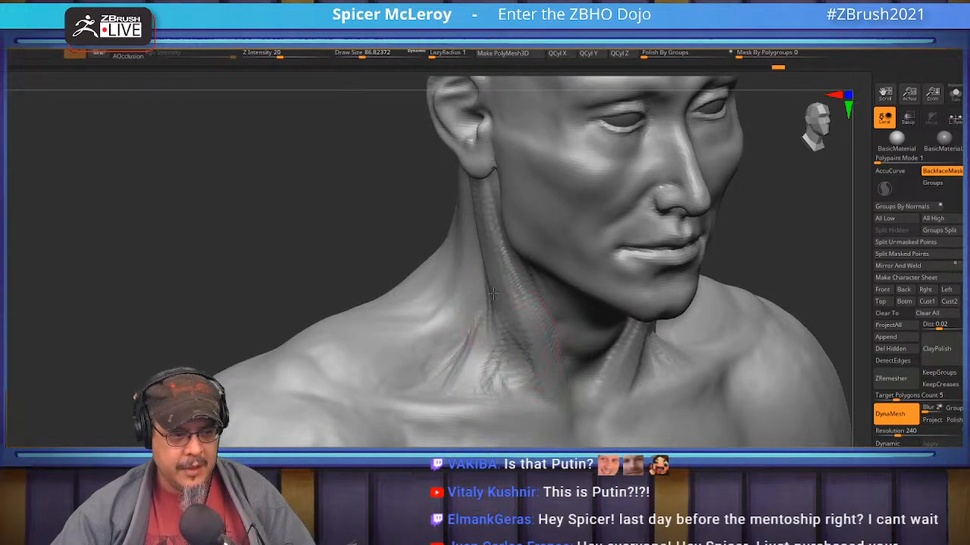
pyautogui.moveTo(500, 308); pyautogui.dragTo(492, 371)
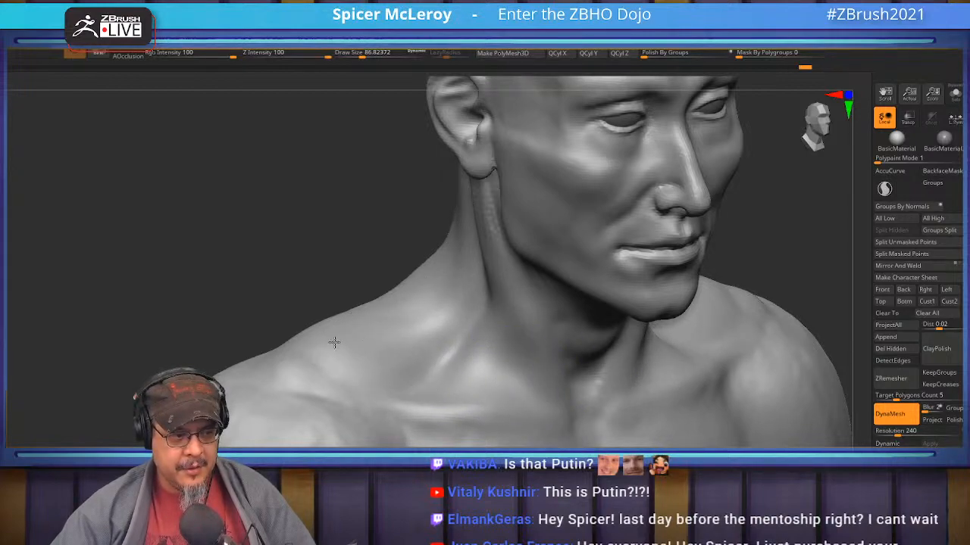
pyautogui.keyDown('shift'); pyautogui.moveTo(306, 326); pyautogui.dragTo(332, 294); pyautogui.keyUp('shift')
# - Build up the back of the neck into the trapezius with ClayBuildup at a draw size of about 136
pyautogui.moveTo(651, 278)
pyautogui.mouseDown()
pyautogui.moveTo(488, 305)
pyautogui.moveTo(459, 284)
pyautogui.moveTo(432, 295)
pyautogui.moveTo(403, 278)
pyautogui.mouseUp()
pyautogui.press('s')
pyautogui.moveTo(403, 278)
pyautogui.mouseDown(button='right')
pyautogui.moveTo(409, 253)
pyautogui.moveTo(399, 251)
pyautogui.moveTo(410, 239)
pyautogui.mouseUp(button='right')
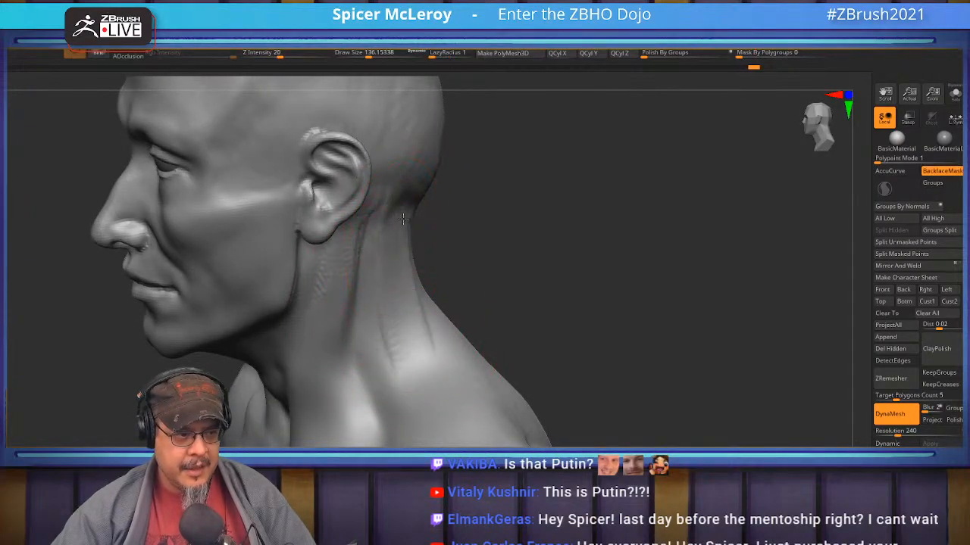
pyautogui.moveTo(430, 316)
pyautogui.mouseDown()
pyautogui.moveTo(386, 361)
pyautogui.moveTo(393, 380)
pyautogui.mouseUp()
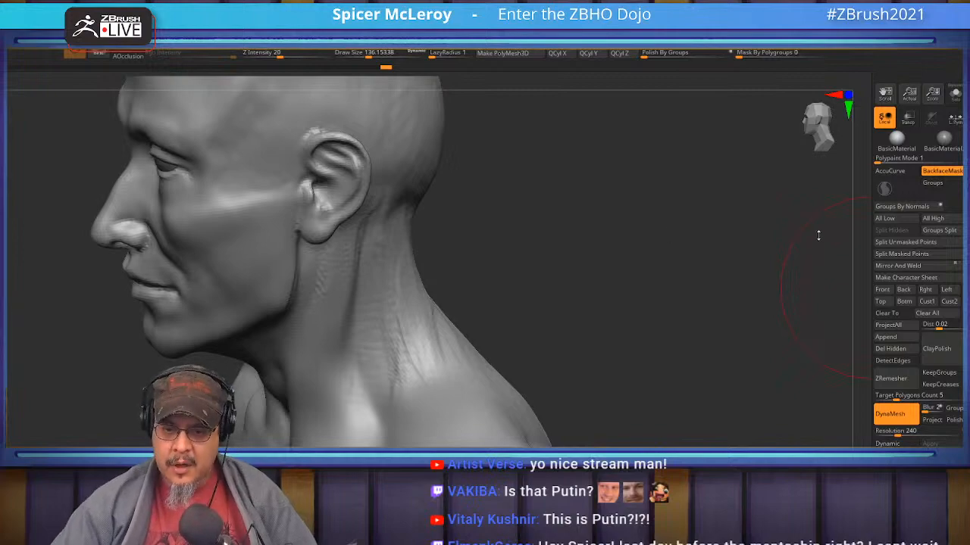
# - Add ClayBuildup strokes across the trapezius toward the shoulder at a draw size of about 74
pyautogui.moveTo(614, 260)
pyautogui.mouseDown()
pyautogui.moveTo(595, 266)
pyautogui.moveTo(682, 245)
pyautogui.moveTo(682, 260)
pyautogui.moveTo(708, 253)
pyautogui.moveTo(704, 305)
pyautogui.moveTo(725, 303)
pyautogui.moveTo(728, 269)
pyautogui.moveTo(724, 302)
pyautogui.mouseUp()
pyautogui.press('s')
pyautogui.moveTo(482, 281)
pyautogui.mouseDown()
pyautogui.moveTo(473, 282)
pyautogui.moveTo(526, 379)
pyautogui.moveTo(569, 426)
pyautogui.mouseUp()
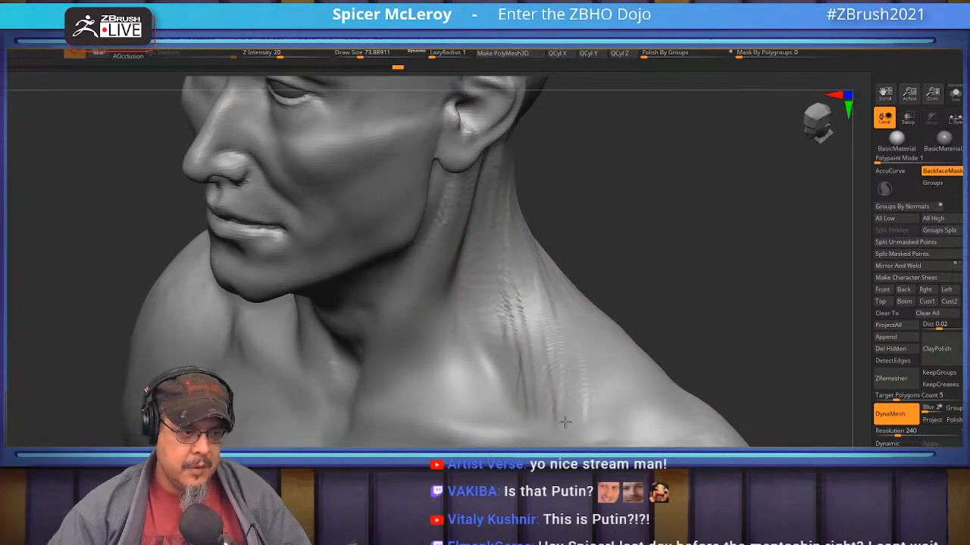
pyautogui.moveTo(621, 404); pyautogui.dragTo(625, 434)
pyautogui.moveTo(651, 401); pyautogui.dragTo(652, 431)
# - Nudge the trapezius silhouette with the Move brush at a draw size of about 116, and smooth the clay strokes beside the neck
pyautogui.moveTo(755, 374)
pyautogui.mouseDown()
pyautogui.moveTo(781, 370)
pyautogui.moveTo(687, 302)
pyautogui.moveTo(713, 275)
pyautogui.moveTo(679, 304)
pyautogui.mouseUp()
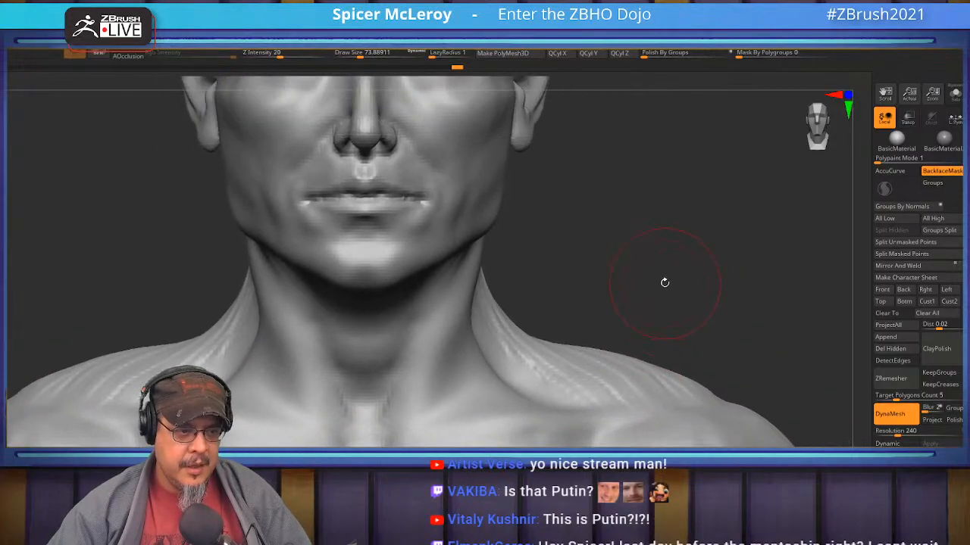
pyautogui.press('b')
pyautogui.press('m')
pyautogui.press('v')
pyautogui.press('s')
pyautogui.moveTo(604, 353); pyautogui.dragTo(608, 355)
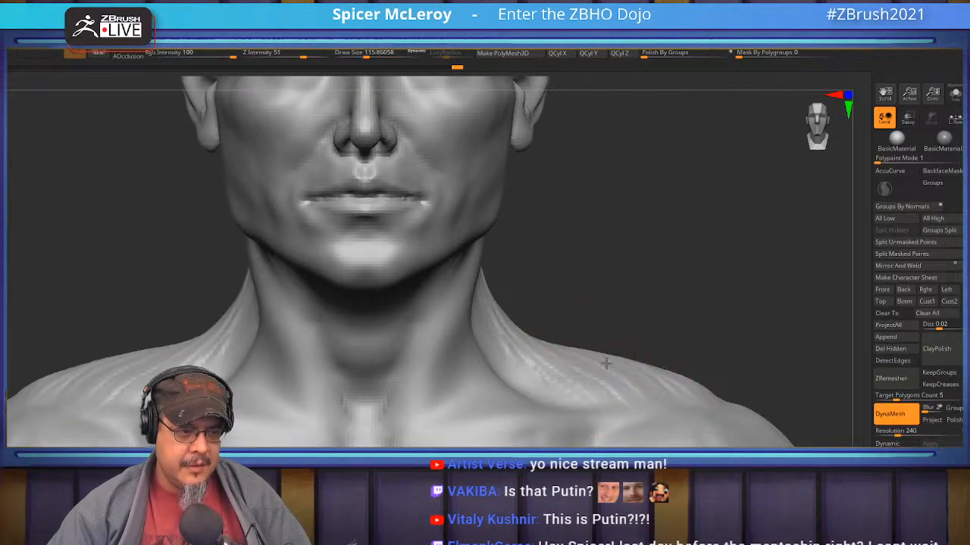
pyautogui.moveTo(663, 284)
pyautogui.keyDown('alt'); pyautogui.mouseDown()
pyautogui.moveTo(712, 338)
pyautogui.moveTo(660, 338)
pyautogui.moveTo(682, 303)
pyautogui.moveTo(656, 318)
pyautogui.moveTo(645, 310)
pyautogui.mouseUp(); pyautogui.keyUp('alt')
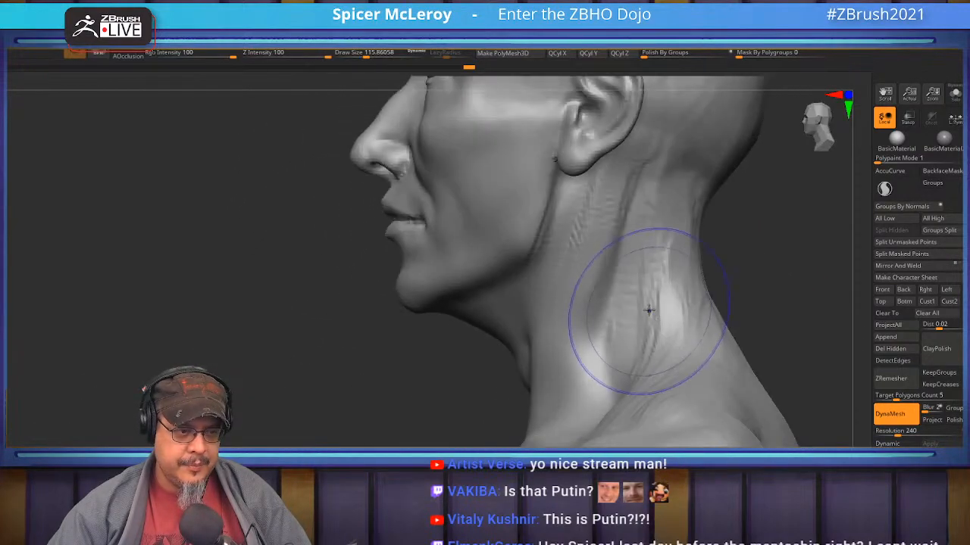
pyautogui.moveTo(423, 399); pyautogui.dragTo(487, 392)
# - Fill out the side of the neck below the ear with ClayBuildup strokes at a draw size of about 116
pyautogui.press('b')
pyautogui.press('c')
pyautogui.press('b')
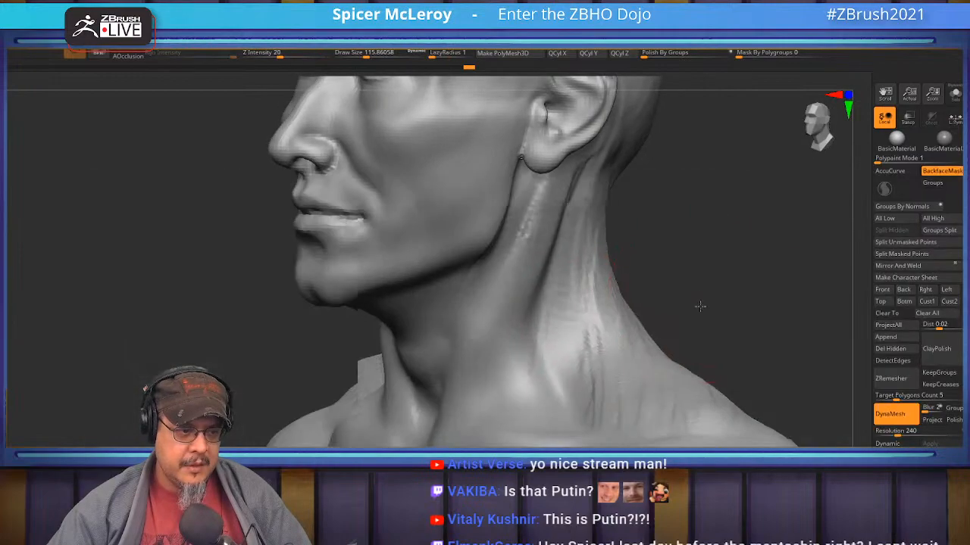
pyautogui.moveTo(697, 303); pyautogui.dragTo(716, 300)
pyautogui.moveTo(703, 251); pyautogui.dragTo(627, 273)
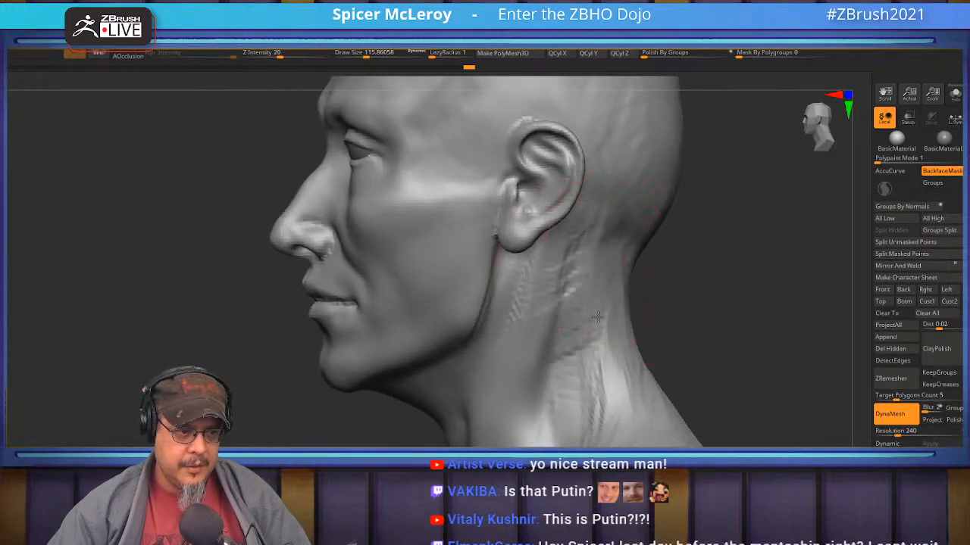
pyautogui.moveTo(545, 430); pyautogui.dragTo(570, 367)
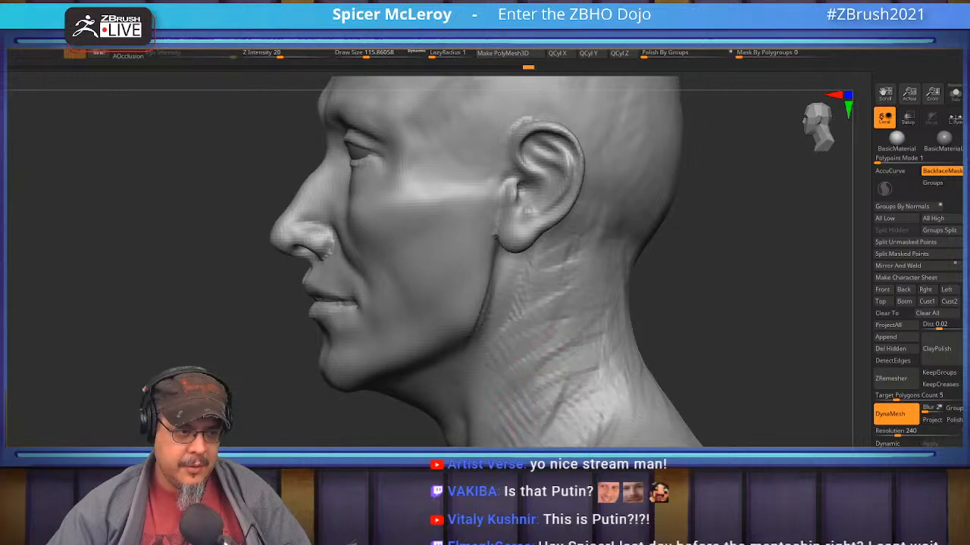
# - Build up the nape beneath the skull with crosswise ClayBuildup strokes
pyautogui.moveTo(737, 292); pyautogui.dragTo(650, 276)
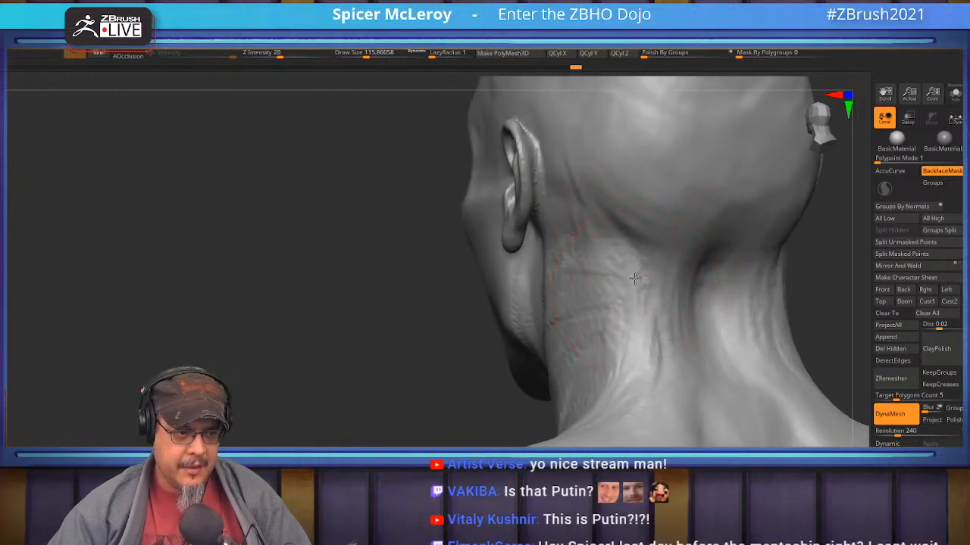
pyautogui.moveTo(669, 314); pyautogui.dragTo(580, 324)
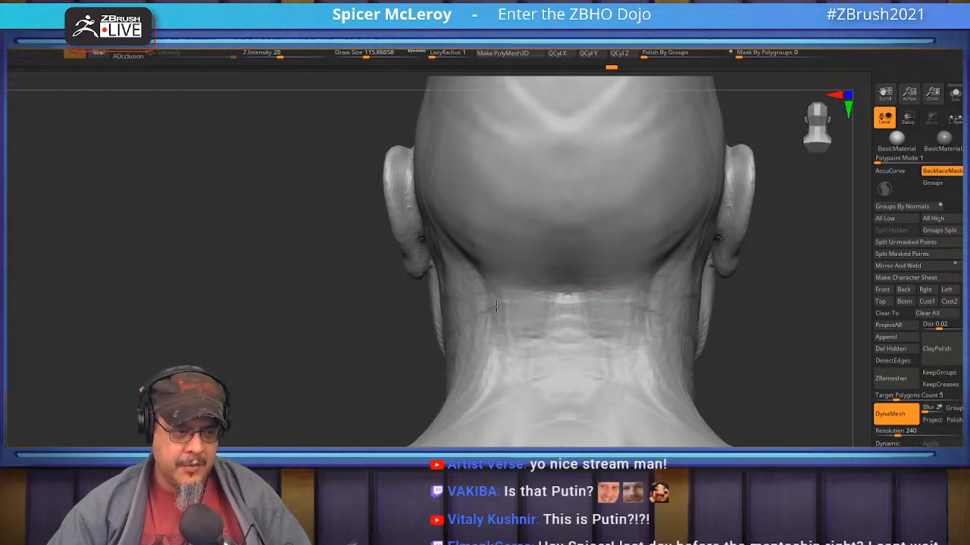
pyautogui.moveTo(568, 269)
pyautogui.mouseDown()
pyautogui.moveTo(518, 226)
pyautogui.moveTo(468, 257)
pyautogui.mouseUp()
# - Adjust the trapezius and shoulder contours from the back and front with the Move brush at a draw size of about 318
pyautogui.moveTo(761, 368)
pyautogui.mouseDown()
pyautogui.moveTo(750, 375)
pyautogui.moveTo(762, 379)
pyautogui.moveTo(664, 314)
pyautogui.moveTo(664, 302)
pyautogui.moveTo(705, 310)
pyautogui.mouseUp()
pyautogui.press('b')
pyautogui.press('m')
pyautogui.press('v')
pyautogui.press('s')
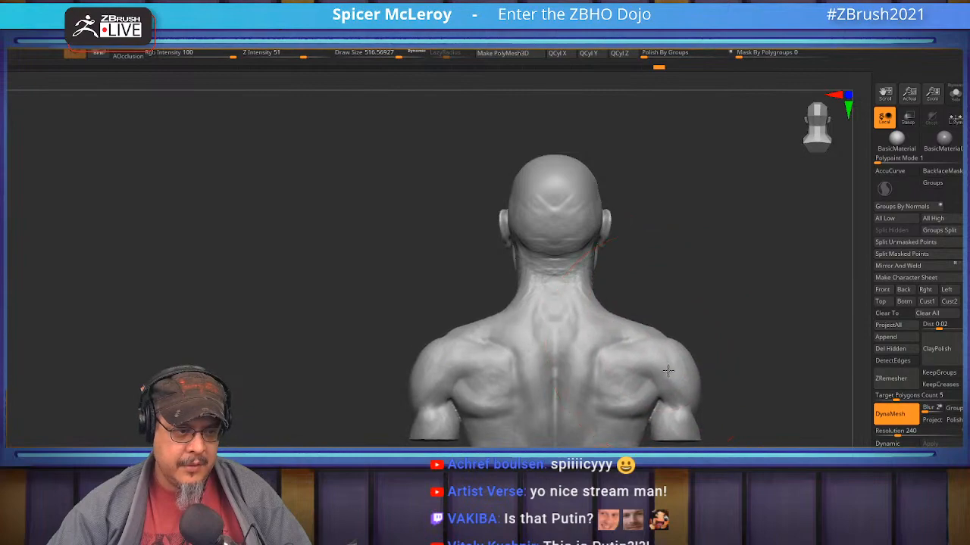
pyautogui.press('s')
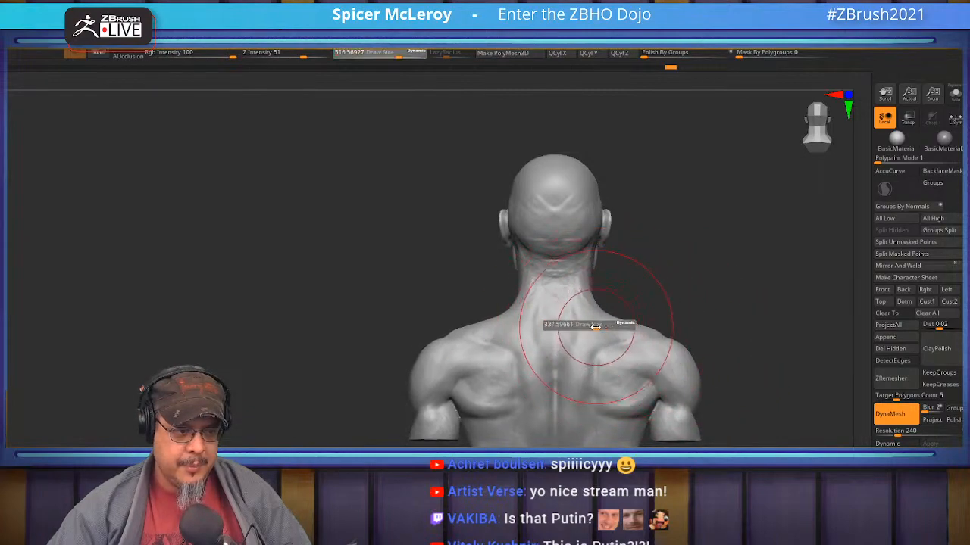
pyautogui.moveTo(596, 326); pyautogui.dragTo(593, 326)
pyautogui.moveTo(710, 297); pyautogui.dragTo(396, 288)
pyautogui.moveTo(631, 267)
pyautogui.keyDown('alt'); pyautogui.mouseDown()
pyautogui.moveTo(634, 285)
pyautogui.moveTo(626, 261)
pyautogui.mouseUp(); pyautogui.keyUp('alt')
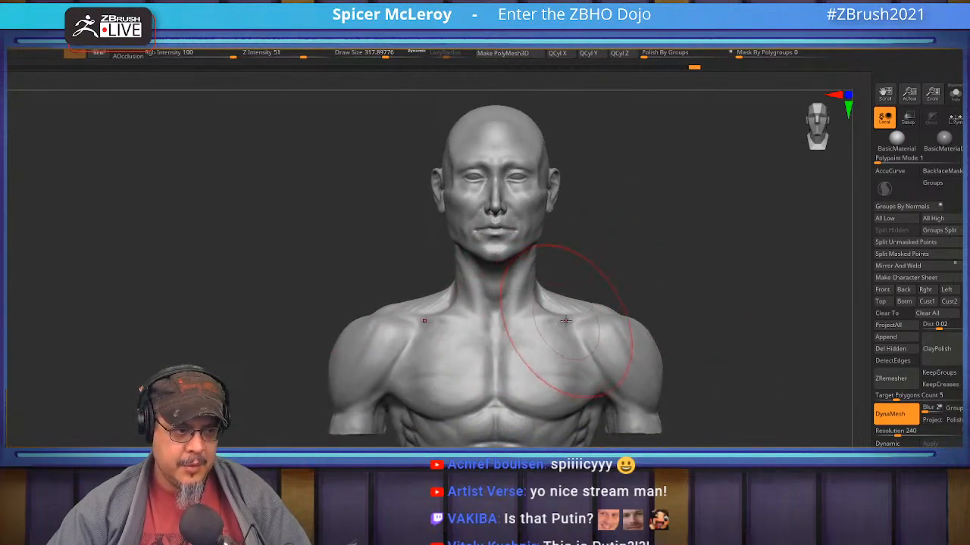
pyautogui.keyDown('alt'); pyautogui.moveTo(658, 265); pyautogui.dragTo(677, 331); pyautogui.keyUp('alt')
pyautogui.moveTo(509, 411); pyautogui.dragTo(525, 381)
pyautogui.moveTo(629, 311)
pyautogui.keyDown('alt'); pyautogui.mouseDown()
pyautogui.moveTo(688, 359)
pyautogui.moveTo(630, 227)
pyautogui.moveTo(663, 317)
pyautogui.moveTo(656, 334)
pyautogui.moveTo(634, 335)
pyautogui.mouseUp(); pyautogui.keyUp('alt')
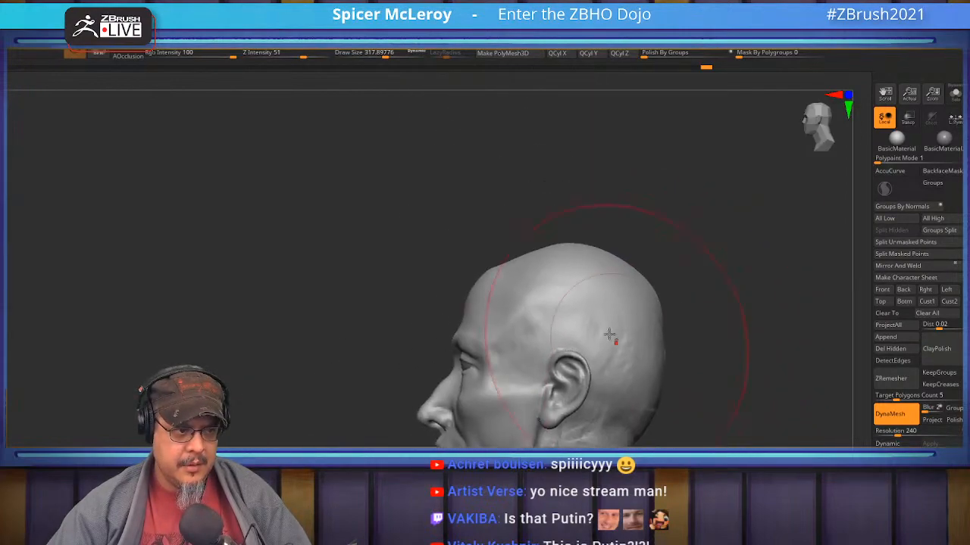
# - Refine the crown of the skull in profile with the Move brush at a draw size of about 167
pyautogui.press('s')
pyautogui.moveTo(511, 258); pyautogui.dragTo(512, 261)
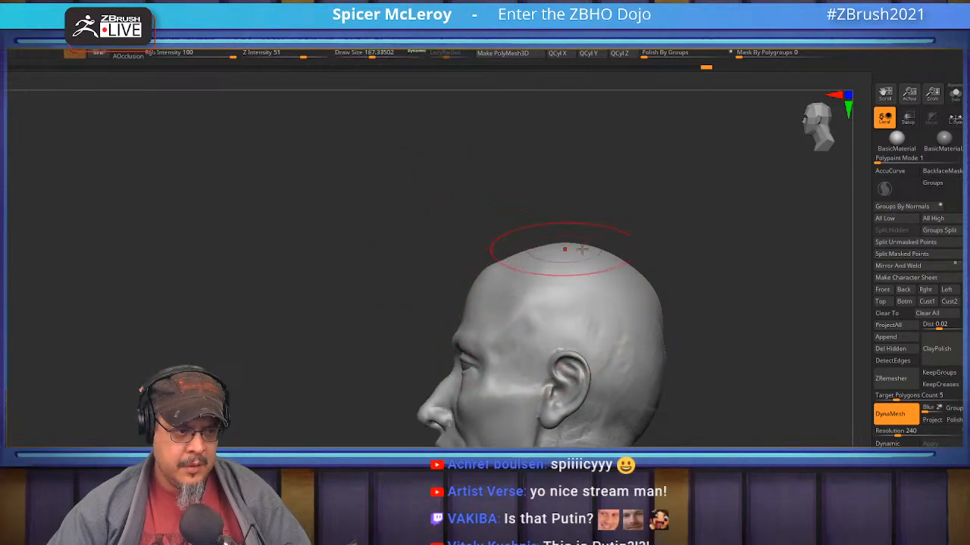
pyautogui.moveTo(756, 319); pyautogui.dragTo(684, 348)
# - Frame the eye area closely and set up the ClayBuildup brush at a draw size of about 29
pyautogui.keyDown('ctrl'); pyautogui.moveTo(484, 241); pyautogui.dragTo(530, 299, button='right'); pyautogui.keyUp('ctrl')
pyautogui.press('b')
pyautogui.press('c')
pyautogui.press('b')
pyautogui.press('s')
pyautogui.moveTo(619, 294); pyautogui.dragTo(598, 295)
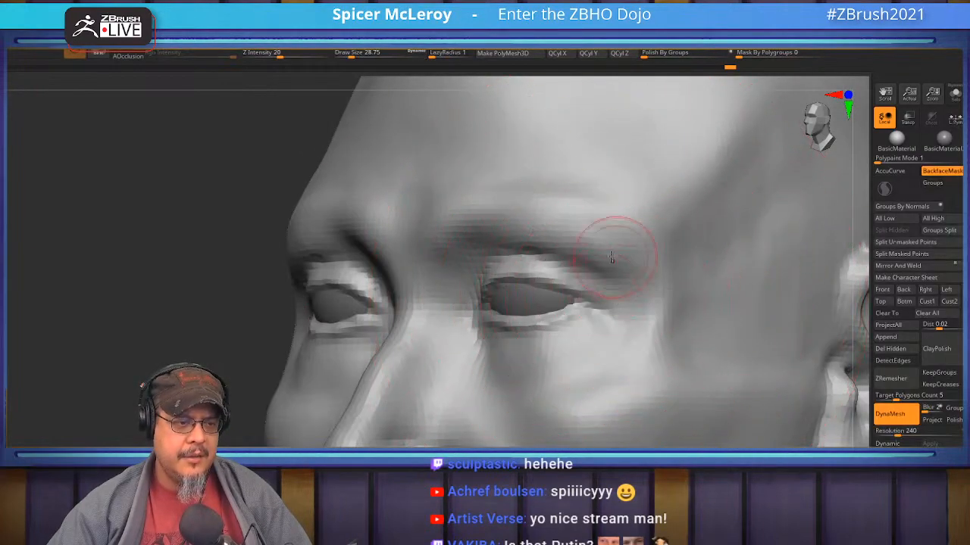
# - Try ClayBuildup strokes along the brow, outer eye socket and upper cheekbone, and undo them
pyautogui.moveTo(678, 274)
pyautogui.mouseDown()
pyautogui.moveTo(649, 381)
pyautogui.moveTo(532, 417)
pyautogui.mouseUp()
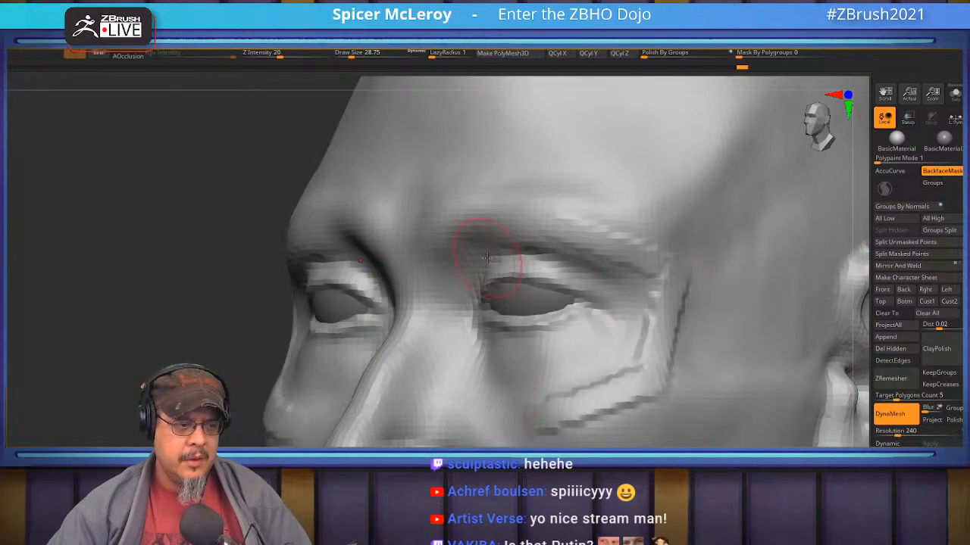
pyautogui.hotkey('ctrl', 'z')
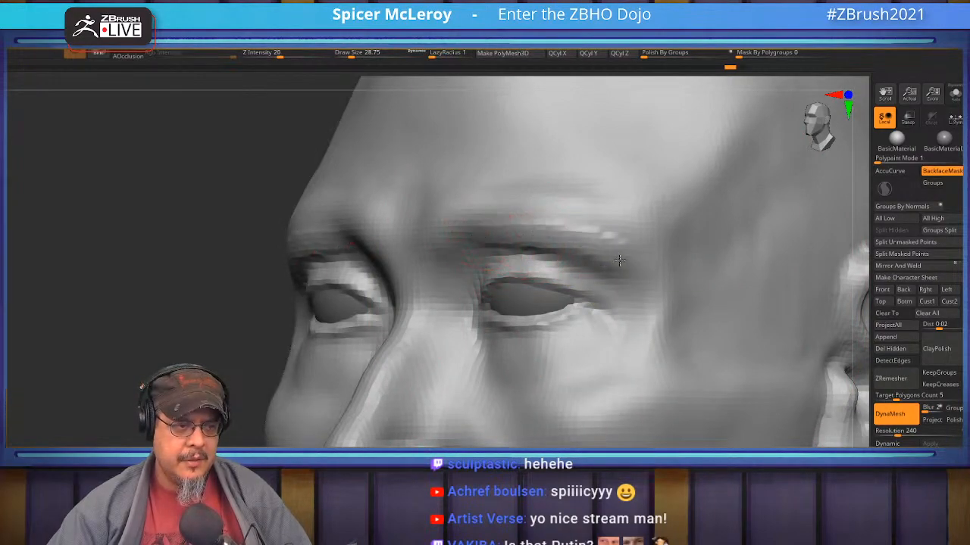
pyautogui.moveTo(628, 271)
pyautogui.mouseDown()
pyautogui.moveTo(628, 325)
pyautogui.moveTo(576, 394)
pyautogui.mouseUp()
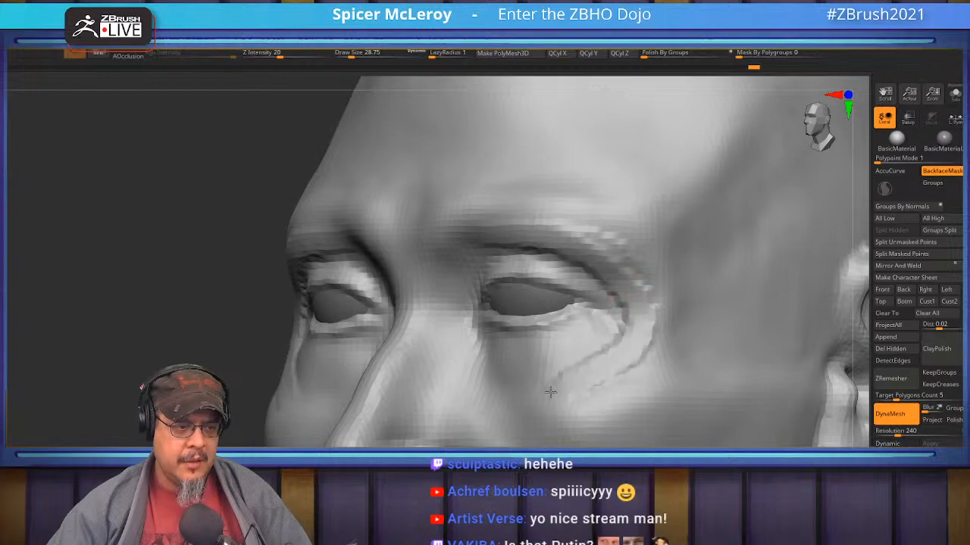
pyautogui.hotkey('ctrl', 'z')
pyautogui.hotkey('ctrl', 'z')
pyautogui.hotkey('ctrl', 'z')
pyautogui.hotkey('ctrl', 'z')
pyautogui.hotkey('ctrl', 'z')
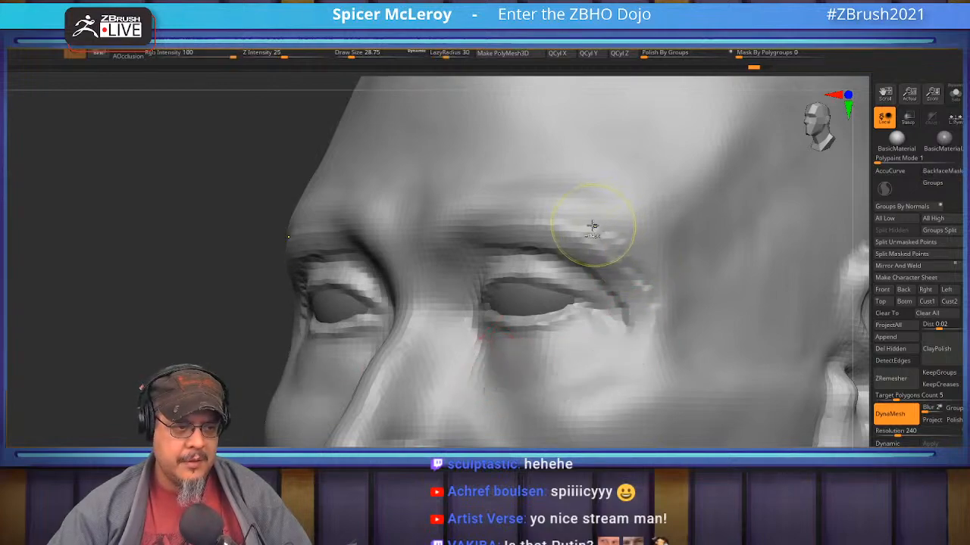
pyautogui.hotkey('ctrl', 'z')
pyautogui.moveTo(498, 227)
pyautogui.mouseDown()
pyautogui.moveTo(606, 248)
pyautogui.moveTo(639, 306)
pyautogui.moveTo(620, 381)
pyautogui.moveTo(419, 431)
pyautogui.mouseUp()
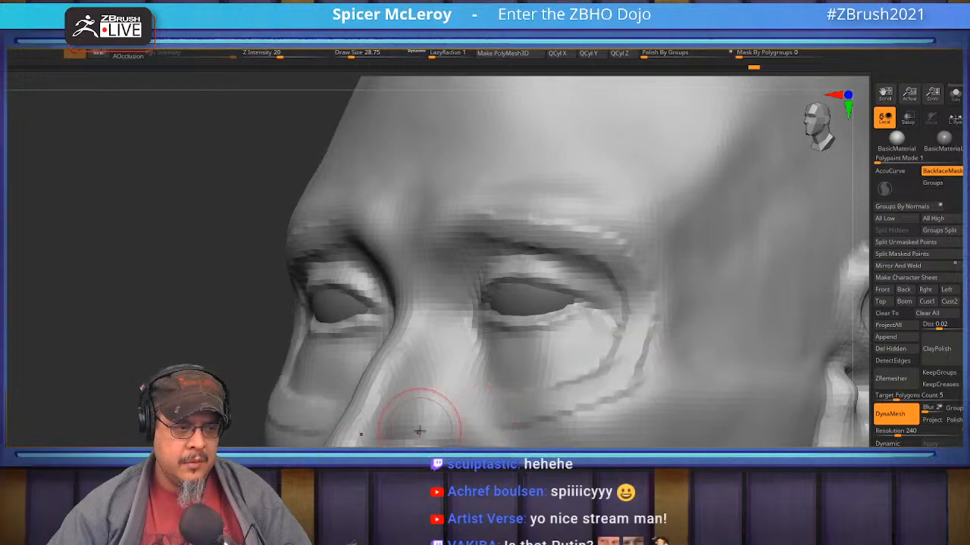
pyautogui.hotkey('ctrl', 'z')
pyautogui.hotkey('ctrl', 'z')
pyautogui.hotkey('ctrl', 'z')
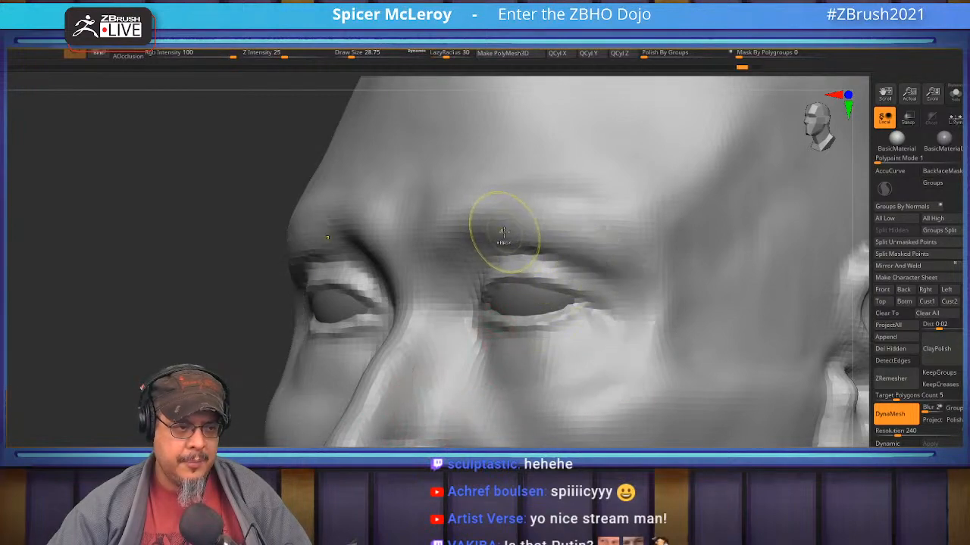
# - Build up the outer rim of the eye socket and the area under the eye with ClayBuildup, and smooth the strokes
pyautogui.moveTo(593, 256)
pyautogui.mouseDown()
pyautogui.moveTo(654, 335)
pyautogui.moveTo(627, 312)
pyautogui.moveTo(640, 326)
pyautogui.moveTo(567, 387)
pyautogui.mouseUp()
pyautogui.moveTo(519, 366)
pyautogui.mouseDown(button='right')
pyautogui.moveTo(602, 270)
pyautogui.moveTo(567, 275)
pyautogui.moveTo(528, 347)
pyautogui.moveTo(447, 274)
pyautogui.mouseUp(button='right')
pyautogui.moveTo(452, 294); pyautogui.dragTo(466, 344)
pyautogui.moveTo(462, 265)
pyautogui.mouseDown()
pyautogui.moveTo(473, 304)
pyautogui.moveTo(513, 349)
pyautogui.moveTo(559, 324)
pyautogui.mouseUp()
pyautogui.moveTo(522, 327)
pyautogui.mouseDown()
pyautogui.moveTo(591, 315)
pyautogui.moveTo(493, 307)
pyautogui.moveTo(504, 333)
pyautogui.mouseUp()
pyautogui.moveTo(450, 277)
pyautogui.keyDown('shift'); pyautogui.mouseDown()
pyautogui.moveTo(471, 332)
pyautogui.moveTo(587, 349)
pyautogui.mouseUp(); pyautogui.keyUp('shift')
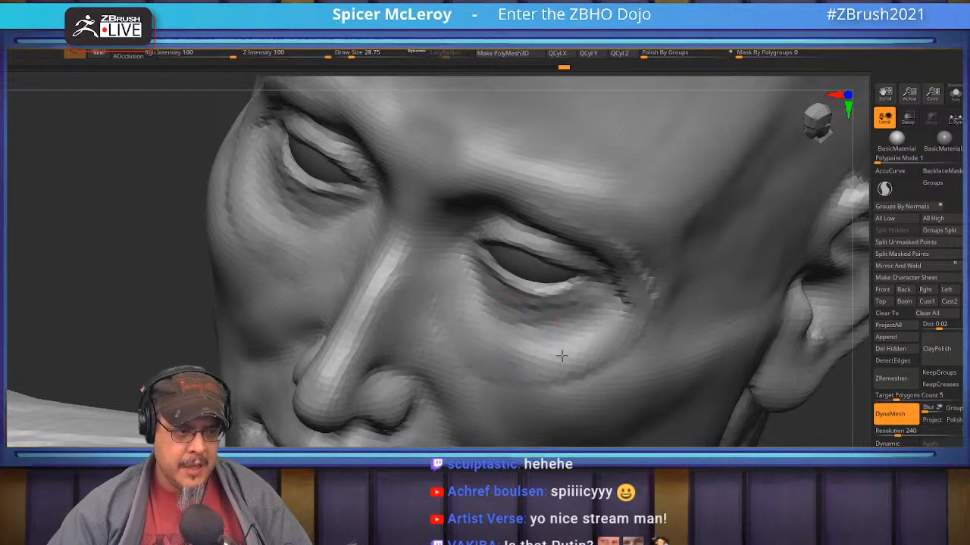
pyautogui.moveTo(507, 317)
pyautogui.mouseDown(button='right')
pyautogui.moveTo(520, 281)
pyautogui.moveTo(515, 220)
pyautogui.moveTo(541, 227)
pyautogui.moveTo(496, 300)
pyautogui.moveTo(493, 245)
pyautogui.mouseUp(button='right')
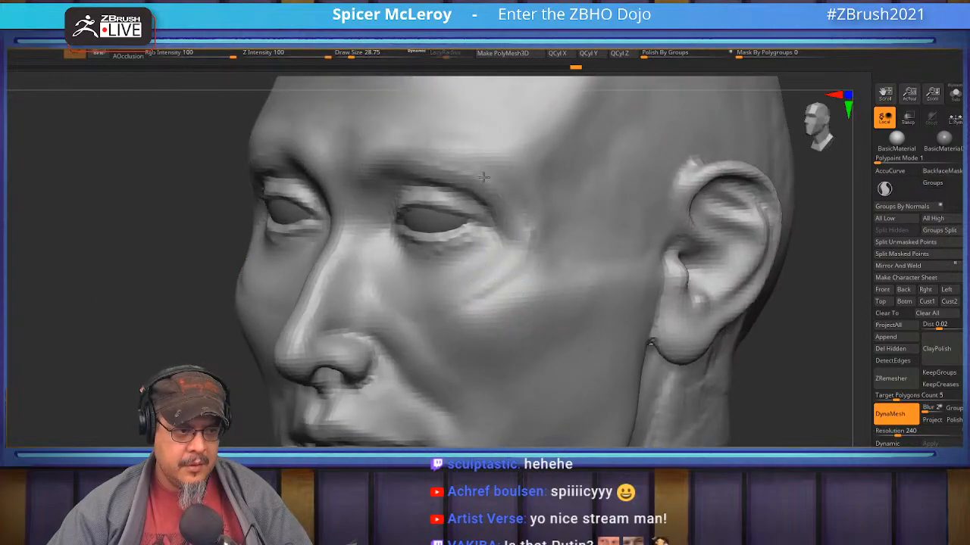
# - Fill out the temple beside the brow with ClayBuildup at a draw size of about 65, and smooth it into the forehead
pyautogui.moveTo(411, 154); pyautogui.dragTo(407, 198, button='right')
pyautogui.moveTo(500, 303); pyautogui.dragTo(532, 250, button='right')
pyautogui.moveTo(422, 183)
pyautogui.keyDown('alt'); pyautogui.mouseDown(button='right')
pyautogui.moveTo(533, 260)
pyautogui.moveTo(372, 292)
pyautogui.mouseUp(button='right'); pyautogui.keyUp('alt')
pyautogui.press('s')
pyautogui.moveTo(319, 278); pyautogui.dragTo(329, 278)
pyautogui.moveTo(329, 278); pyautogui.dragTo(379, 303, button='right')
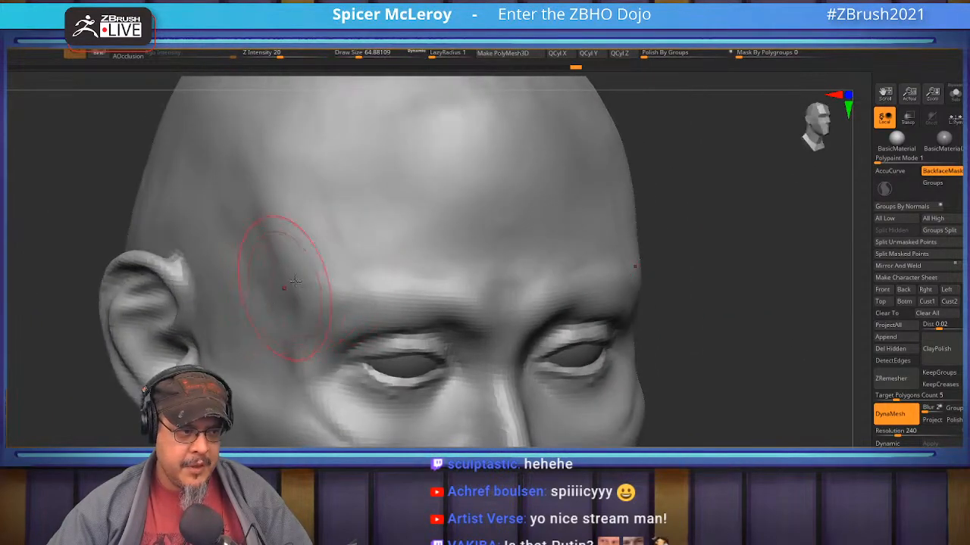
pyautogui.moveTo(295, 293)
pyautogui.mouseDown()
pyautogui.moveTo(283, 304)
pyautogui.moveTo(320, 230)
pyautogui.moveTo(292, 195)
pyautogui.moveTo(289, 290)
pyautogui.mouseUp()
pyautogui.moveTo(258, 169)
pyautogui.mouseDown()
pyautogui.moveTo(303, 254)
pyautogui.moveTo(314, 225)
pyautogui.moveTo(382, 247)
pyautogui.moveTo(370, 262)
pyautogui.mouseUp()
pyautogui.keyDown('shift'); pyautogui.moveTo(284, 319); pyautogui.dragTo(321, 221); pyautogui.keyUp('shift')
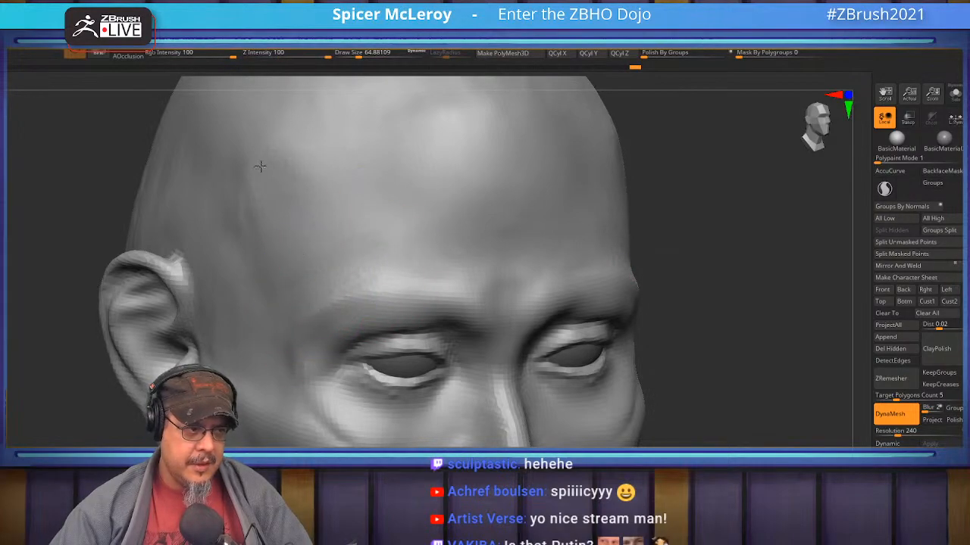
# - Add ClayBuildup strokes around the outer end of the brow at a draw size of about 46, and smooth them
pyautogui.keyDown('ctrl'); pyautogui.moveTo(347, 294); pyautogui.dragTo(402, 280, button='right'); pyautogui.keyUp('ctrl')
pyautogui.press('s')
pyautogui.moveTo(403, 280); pyautogui.dragTo(398, 278)
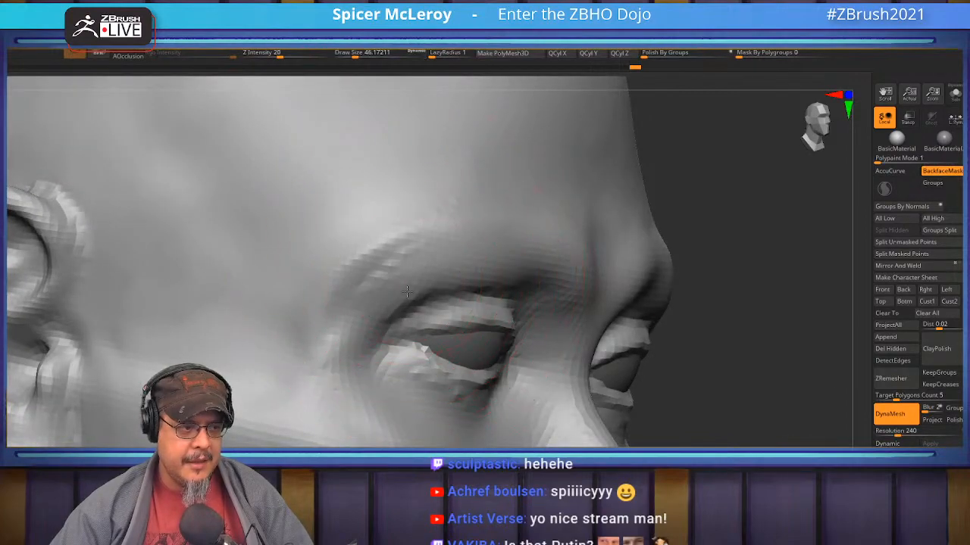
pyautogui.moveTo(379, 242); pyautogui.dragTo(313, 304)
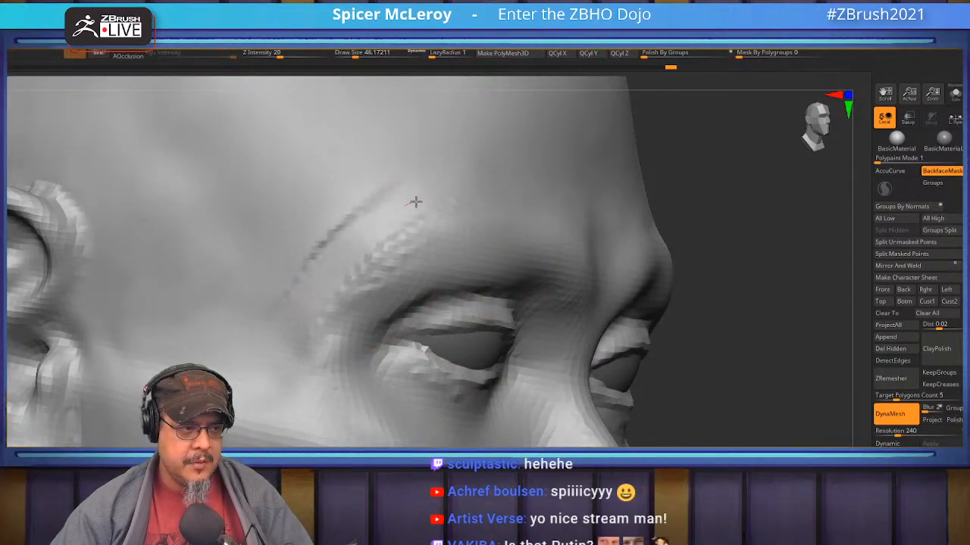
pyautogui.moveTo(344, 253)
pyautogui.keyDown('shift'); pyautogui.mouseDown()
pyautogui.moveTo(313, 260)
pyautogui.moveTo(322, 255)
pyautogui.mouseUp(); pyautogui.keyUp('shift')
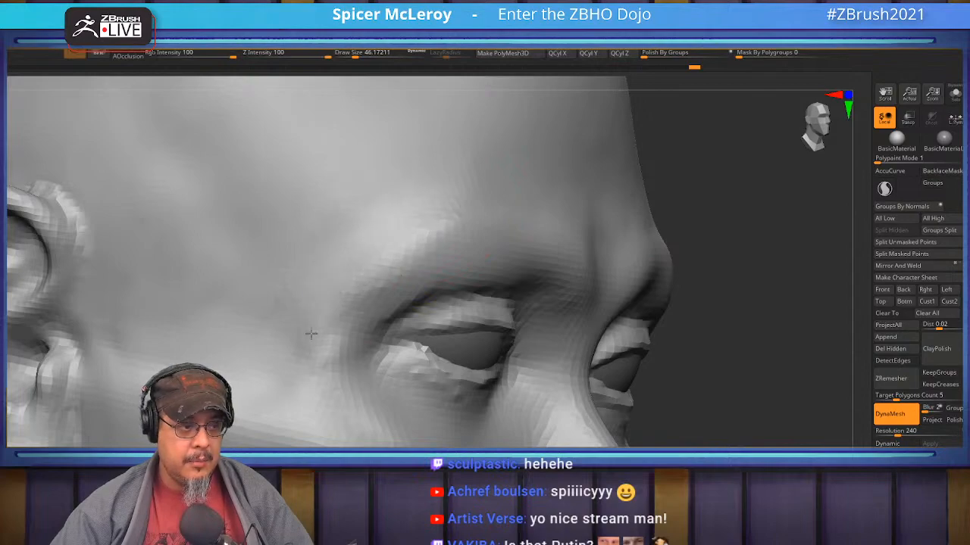
pyautogui.keyDown('shift'); pyautogui.moveTo(306, 330); pyautogui.dragTo(318, 295); pyautogui.keyUp('shift')
# - Smooth the cheek below the eye and the rear edge of the jaw beneath the earlobe
pyautogui.moveTo(404, 254)
pyautogui.mouseDown(button='right')
pyautogui.moveTo(277, 299)
pyautogui.moveTo(122, 313)
pyautogui.mouseUp(button='right')
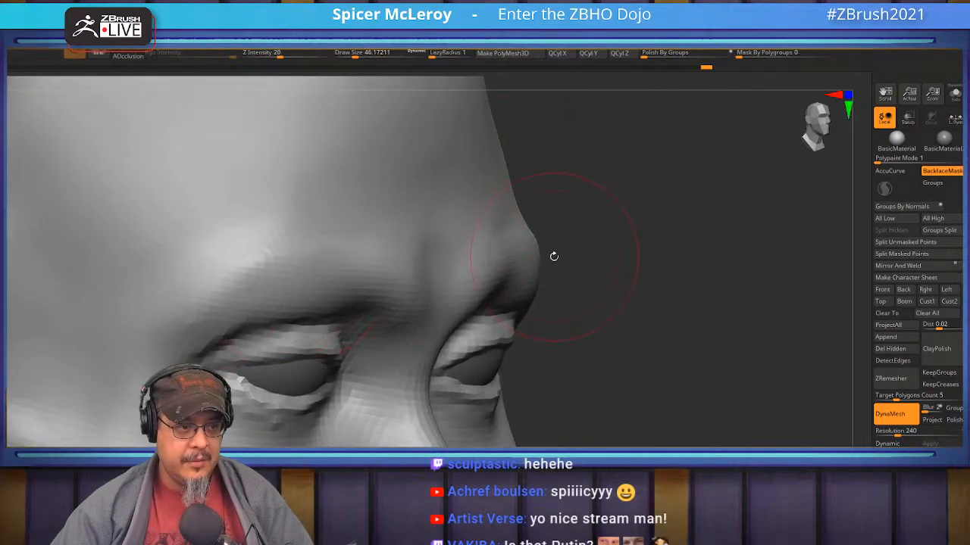
pyautogui.moveTo(606, 272); pyautogui.dragTo(539, 273, button='right')
pyautogui.keyDown('shift'); pyautogui.moveTo(613, 275); pyautogui.dragTo(475, 193, button='right'); pyautogui.keyUp('shift')
pyautogui.keyDown('shift'); pyautogui.moveTo(494, 292); pyautogui.dragTo(295, 314, button='right'); pyautogui.keyUp('shift')
pyautogui.moveTo(446, 281)
pyautogui.keyDown('alt'); pyautogui.mouseDown(button='right')
pyautogui.moveTo(372, 253)
pyautogui.moveTo(396, 303)
pyautogui.mouseUp(button='right'); pyautogui.keyUp('alt')
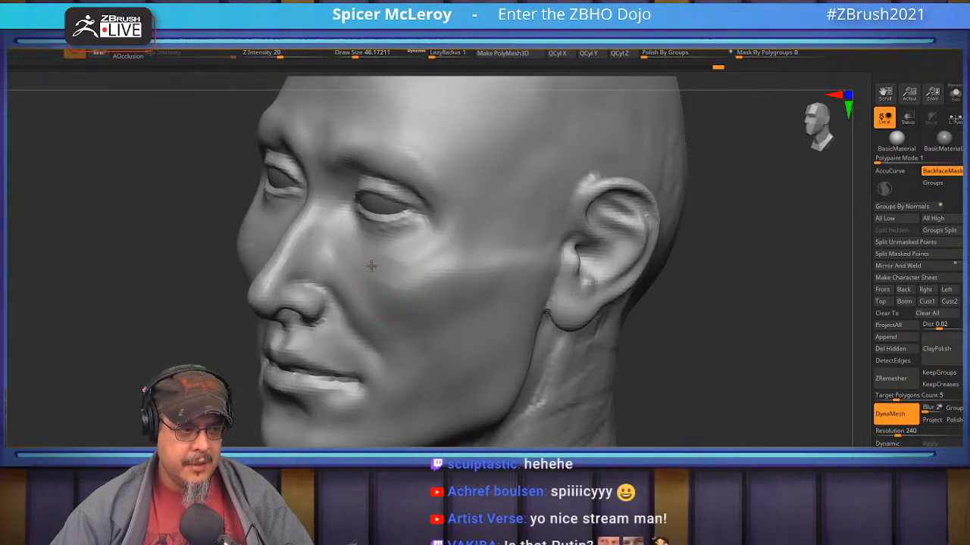
pyautogui.keyDown('shift'); pyautogui.moveTo(409, 307); pyautogui.dragTo(408, 299); pyautogui.keyUp('shift')
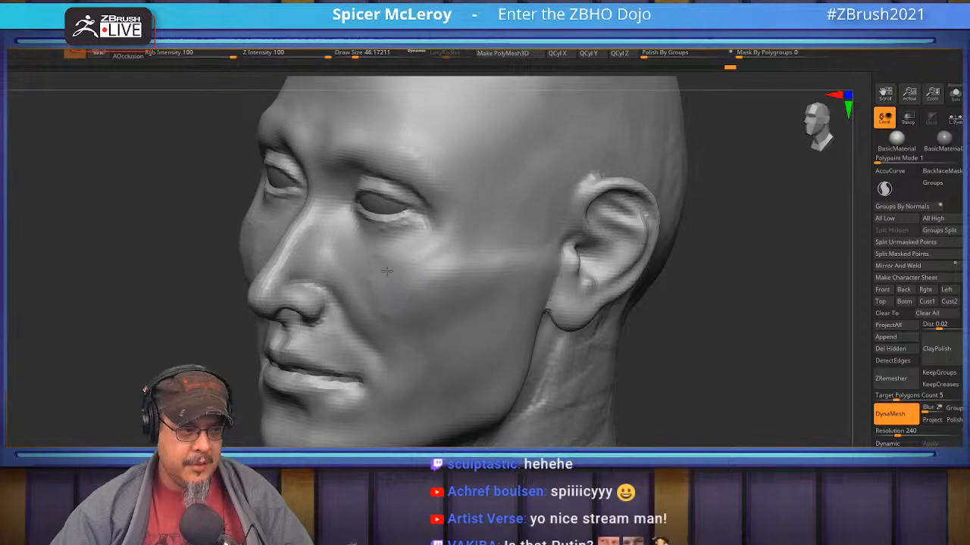
pyautogui.moveTo(412, 316)
pyautogui.mouseDown(button='right')
pyautogui.moveTo(355, 309)
pyautogui.moveTo(370, 274)
pyautogui.moveTo(379, 275)
pyautogui.moveTo(365, 244)
pyautogui.moveTo(384, 212)
pyautogui.moveTo(411, 307)
pyautogui.moveTo(445, 304)
pyautogui.moveTo(387, 349)
pyautogui.mouseUp(button='right')
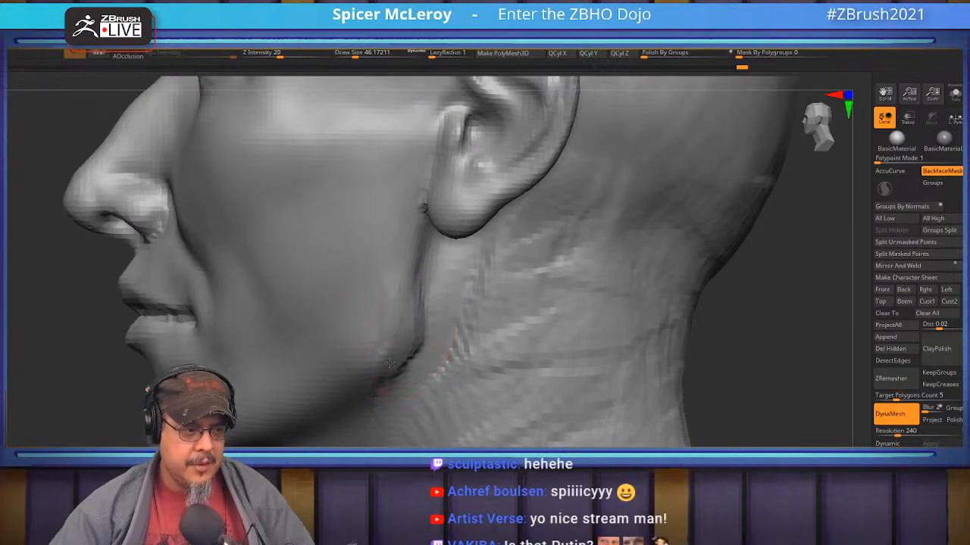
pyautogui.keyDown('shift'); pyautogui.moveTo(418, 276); pyautogui.dragTo(411, 313); pyautogui.keyUp('shift')
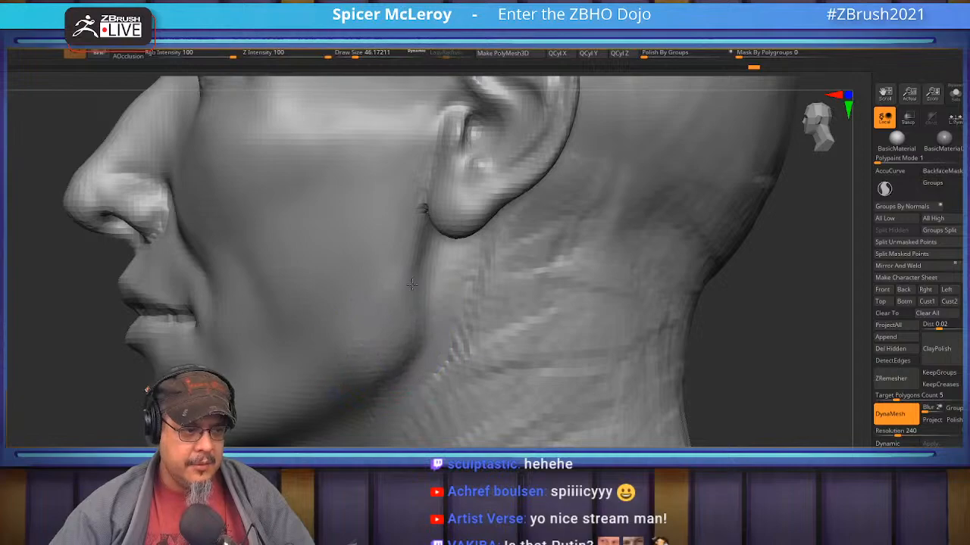
pyautogui.moveTo(372, 296); pyautogui.dragTo(313, 204, button='right')
pyautogui.moveTo(423, 204)
pyautogui.keyDown('ctrl'); pyautogui.mouseDown(button='right')
pyautogui.moveTo(446, 256)
pyautogui.moveTo(461, 340)
pyautogui.moveTo(478, 333)
pyautogui.moveTo(496, 296)
pyautogui.moveTo(499, 257)
pyautogui.moveTo(420, 301)
pyautogui.moveTo(395, 376)
pyautogui.moveTo(386, 371)
pyautogui.moveTo(401, 300)
pyautogui.moveTo(422, 336)
pyautogui.moveTo(409, 392)
pyautogui.moveTo(425, 368)
pyautogui.moveTo(417, 381)
pyautogui.moveTo(412, 320)
pyautogui.mouseUp(button='right'); pyautogui.keyUp('ctrl')
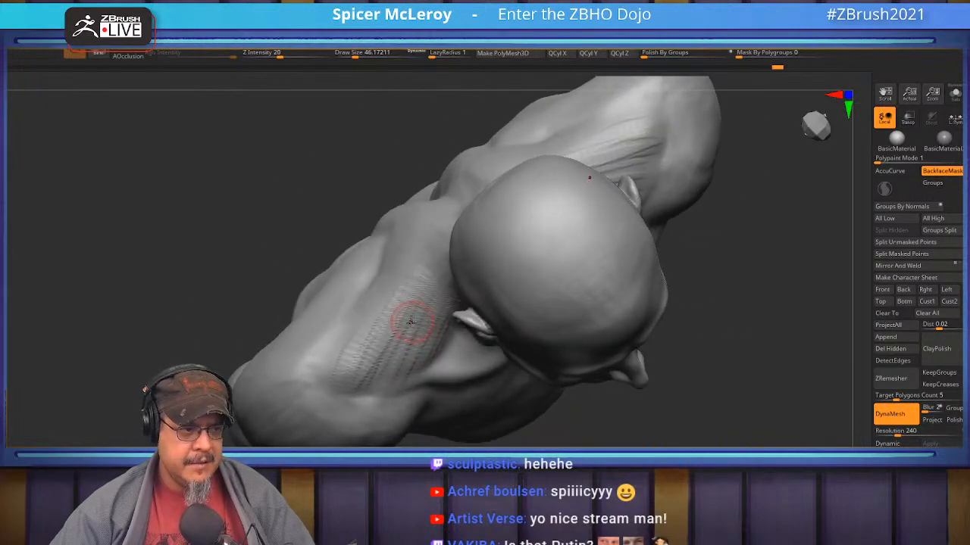
pyautogui.press('b')
pyautogui.press('n')
pyautogui.press('Escape')
pyautogui.press('F1')
pyautogui.press('Escape')
pyautogui.press(',')
# - Push the trapezius contour back from above with the Move brush, and smooth the clay strokes at a draw size of about 286
pyautogui.press('b')
pyautogui.press('m')
pyautogui.press('v')
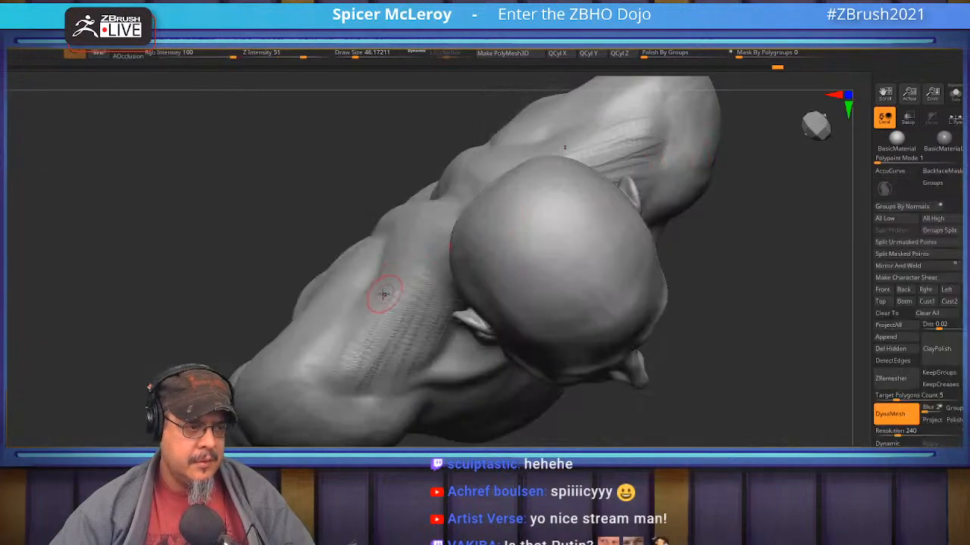
pyautogui.moveTo(383, 294)
pyautogui.mouseDown()
pyautogui.moveTo(411, 290)
pyautogui.moveTo(350, 282)
pyautogui.mouseUp()
pyautogui.moveTo(371, 334); pyautogui.dragTo(355, 330)
pyautogui.moveTo(369, 425)
pyautogui.mouseDown(button='right')
pyautogui.moveTo(395, 240)
pyautogui.moveTo(379, 301)
pyautogui.moveTo(500, 287)
pyautogui.mouseUp(button='right')
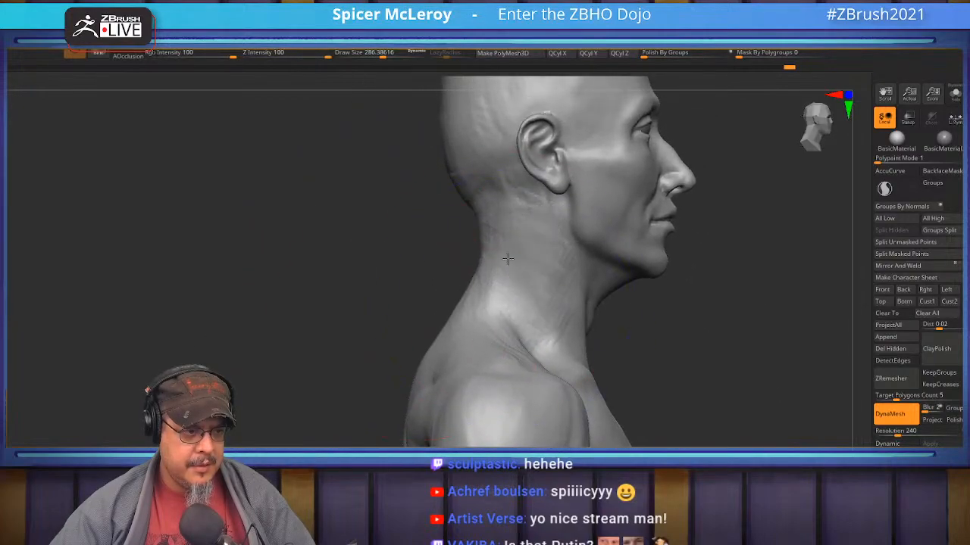
# - Build up the latissimus muscles below the shoulder blades with ClayBuildup strokes at a draw size of about 182
pyautogui.moveTo(478, 342); pyautogui.dragTo(450, 191, button='right')
pyautogui.keyDown('shift'); pyautogui.moveTo(452, 324); pyautogui.dragTo(363, 205, button='right'); pyautogui.keyUp('shift')
pyautogui.moveTo(658, 252)
pyautogui.keyDown('ctrl'); pyautogui.mouseDown(button='right')
pyautogui.moveTo(558, 256)
pyautogui.moveTo(626, 277)
pyautogui.mouseUp(button='right'); pyautogui.keyUp('ctrl')
pyautogui.moveTo(626, 278)
pyautogui.mouseDown(button='right')
pyautogui.moveTo(584, 275)
pyautogui.moveTo(643, 268)
pyautogui.moveTo(619, 249)
pyautogui.moveTo(658, 274)
pyautogui.moveTo(587, 306)
pyautogui.mouseUp(button='right')
pyautogui.moveTo(579, 438)
pyautogui.mouseDown(button='right')
pyautogui.moveTo(533, 433)
pyautogui.moveTo(543, 390)
pyautogui.moveTo(551, 422)
pyautogui.moveTo(530, 342)
pyautogui.mouseUp(button='right')
pyautogui.press('b')
pyautogui.press('c')
pyautogui.press('b')
pyautogui.press('s')
pyautogui.moveTo(410, 329); pyautogui.dragTo(400, 329)
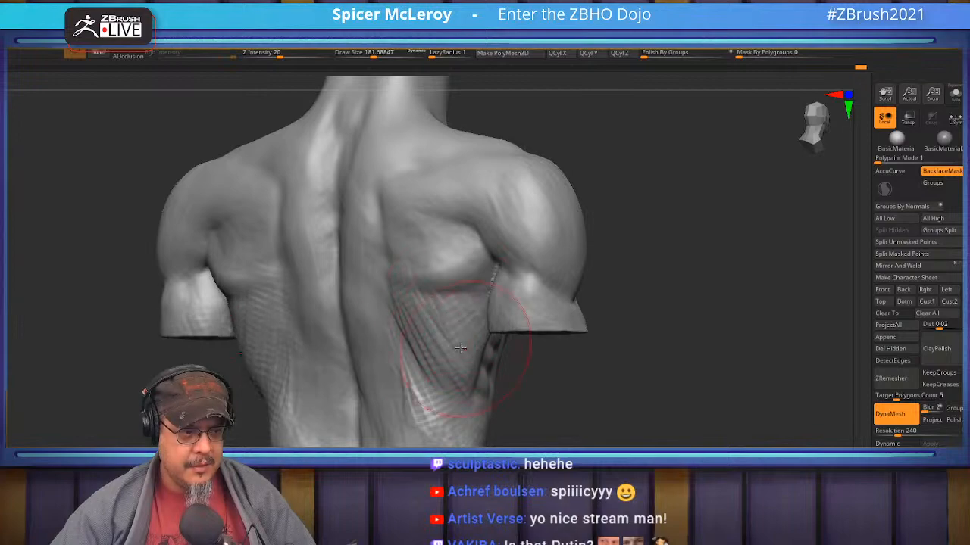
pyautogui.moveTo(487, 395); pyautogui.dragTo(493, 384, button='right')
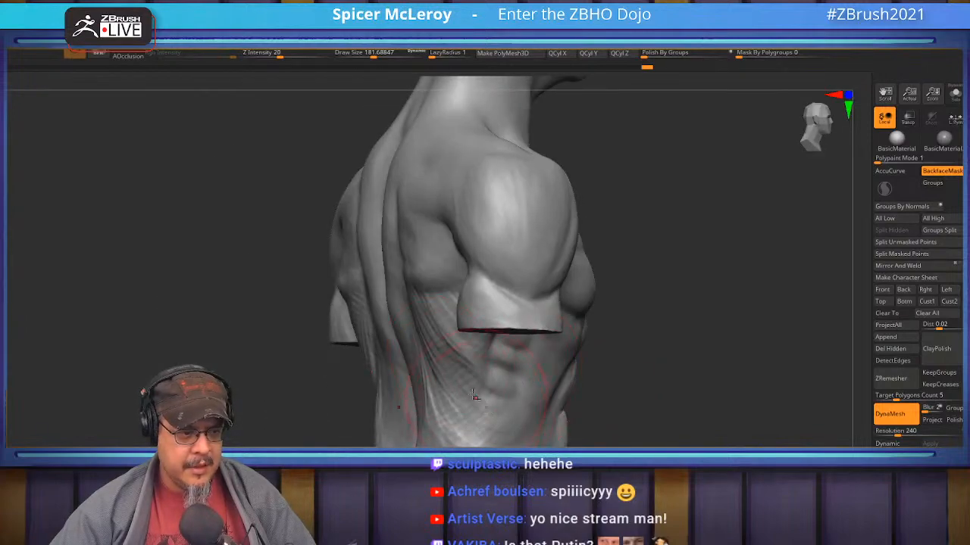
pyautogui.moveTo(619, 388)
pyautogui.keyDown('alt'); pyautogui.mouseDown(button='right')
pyautogui.moveTo(654, 267)
pyautogui.moveTo(736, 281)
pyautogui.moveTo(738, 264)
pyautogui.moveTo(708, 298)
pyautogui.moveTo(709, 275)
pyautogui.moveTo(727, 321)
pyautogui.moveTo(697, 325)
pyautogui.moveTo(728, 350)
pyautogui.moveTo(684, 328)
pyautogui.moveTo(643, 349)
pyautogui.mouseUp(button='right'); pyautogui.keyUp('alt')
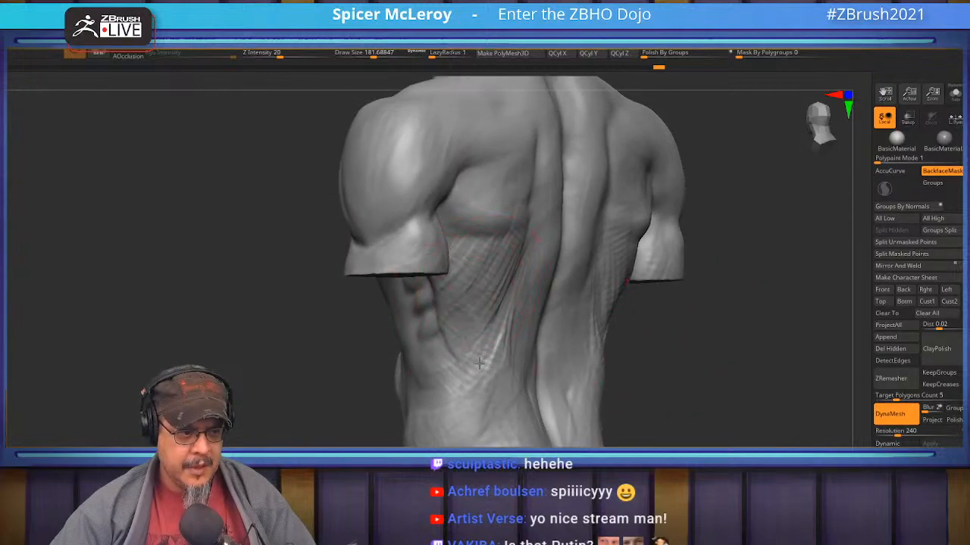
# - Reshape the side of the ribcage and chest from below with the Move brush at draw sizes of about 158 and 182
pyautogui.moveTo(698, 401); pyautogui.dragTo(708, 309, button='right')
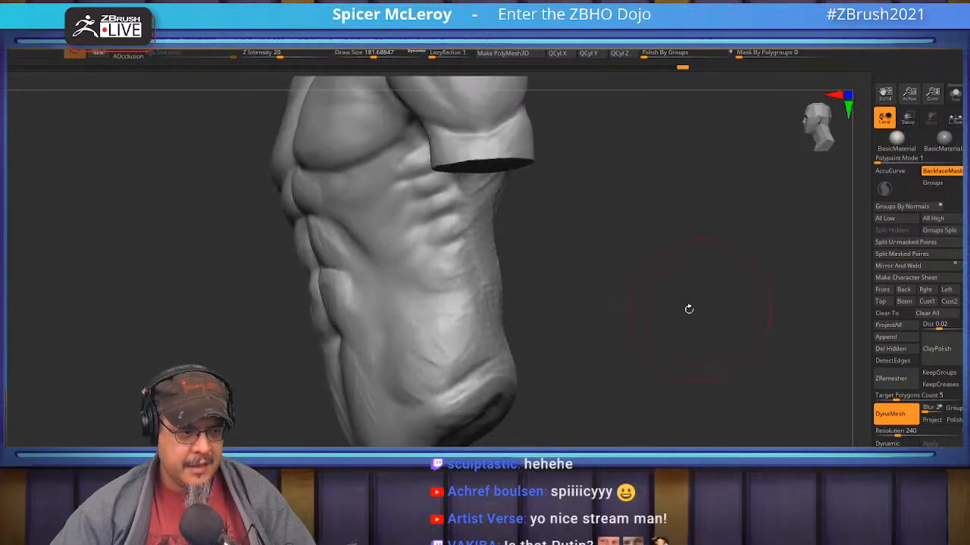
pyautogui.moveTo(432, 326)
pyautogui.mouseDown(button='right')
pyautogui.moveTo(608, 372)
pyautogui.moveTo(587, 289)
pyautogui.mouseUp(button='right')
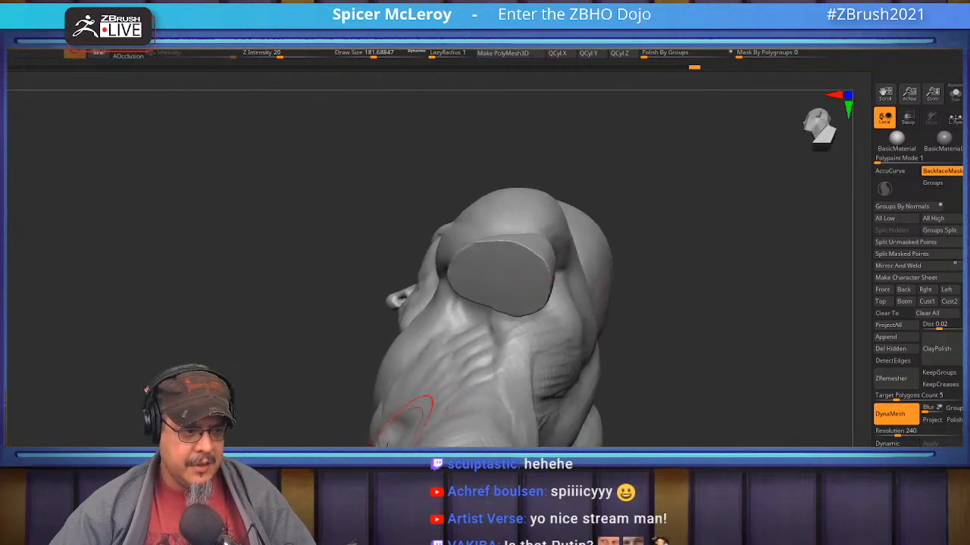
pyautogui.keyDown('alt'); pyautogui.moveTo(686, 359); pyautogui.dragTo(711, 318, button='right'); pyautogui.keyUp('alt')
pyautogui.press('b')
pyautogui.press('m')
pyautogui.press('v')
pyautogui.press('s')
pyautogui.moveTo(460, 341); pyautogui.dragTo(458, 342)
pyautogui.press('s')
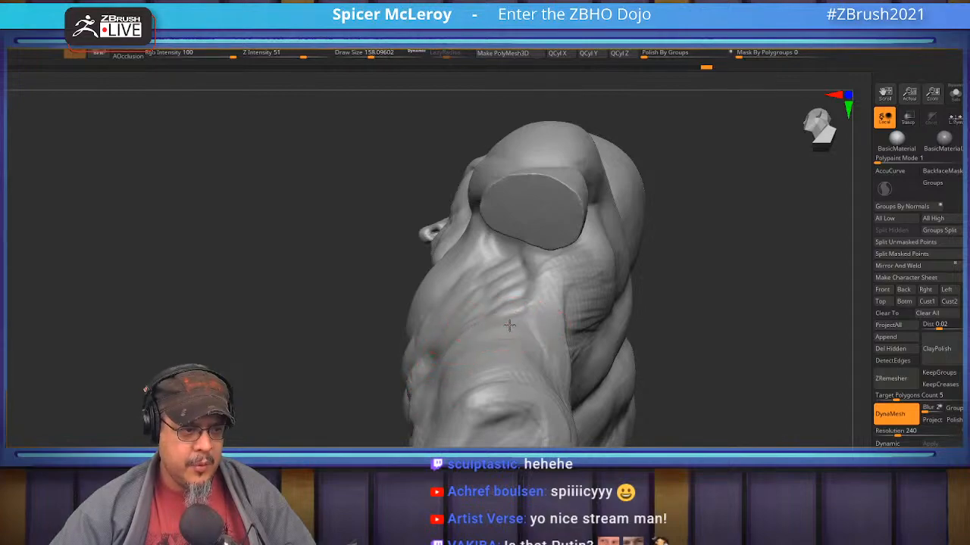
pyautogui.press('s')
pyautogui.moveTo(469, 308); pyautogui.dragTo(472, 309)
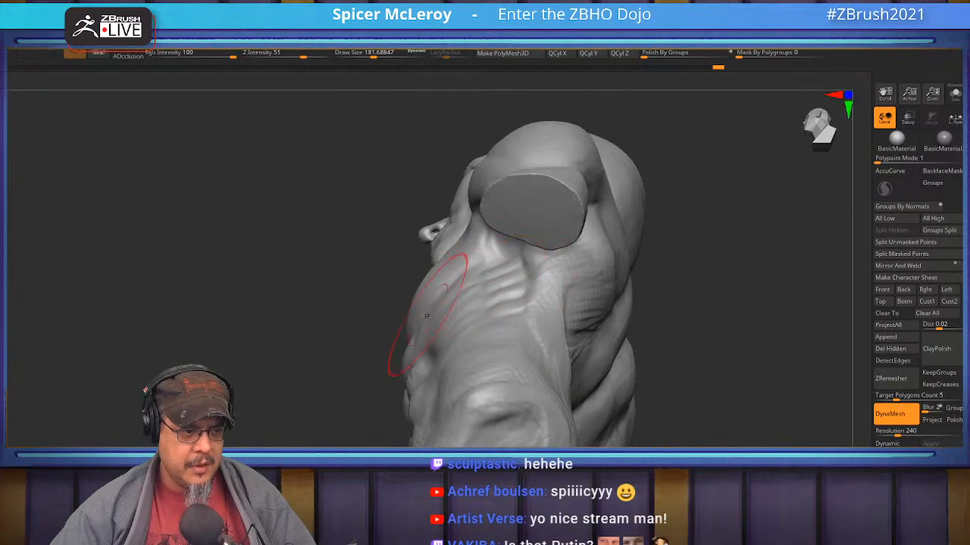
pyautogui.moveTo(727, 262)
pyautogui.mouseDown()
pyautogui.moveTo(751, 353)
pyautogui.moveTo(733, 322)
pyautogui.moveTo(771, 401)
pyautogui.moveTo(796, 363)
pyautogui.moveTo(723, 359)
pyautogui.moveTo(714, 322)
pyautogui.moveTo(684, 303)
pyautogui.moveTo(447, 221)
pyautogui.mouseUp()
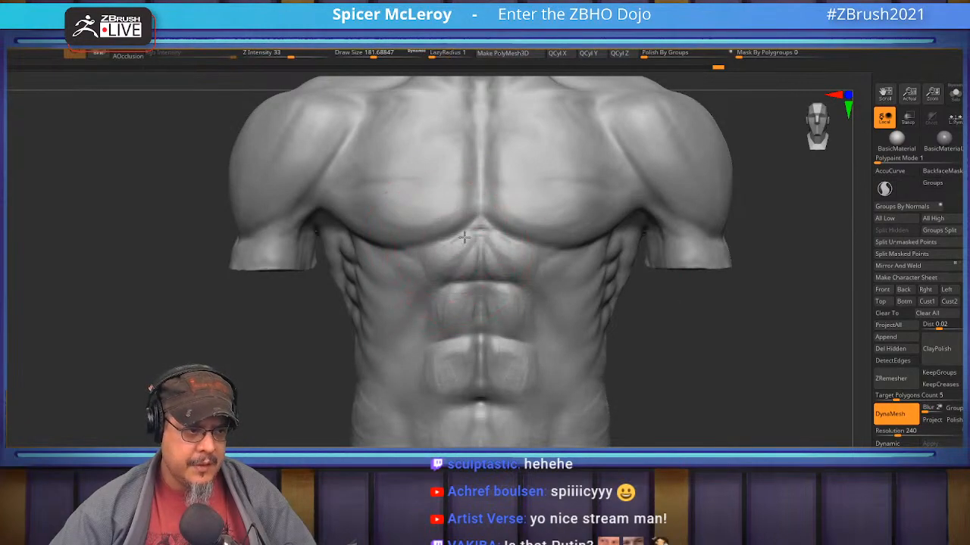
# - Soften the hard edge down the front of the external oblique below the ribcage with TrimDynamic at a draw size of about 124
pyautogui.moveTo(290, 359)
pyautogui.mouseDown()
pyautogui.moveTo(397, 348)
pyautogui.moveTo(469, 282)
pyautogui.mouseUp()
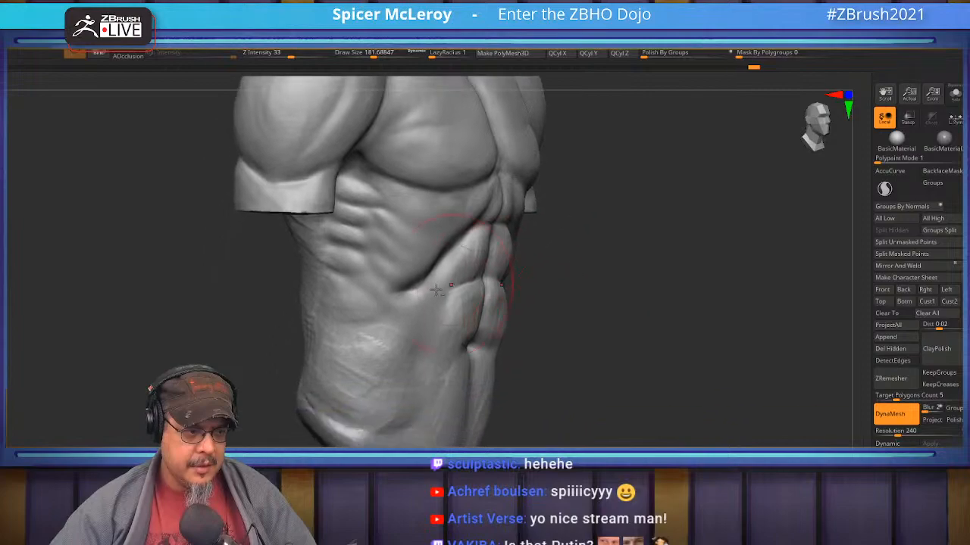
pyautogui.moveTo(643, 300); pyautogui.dragTo(523, 294)
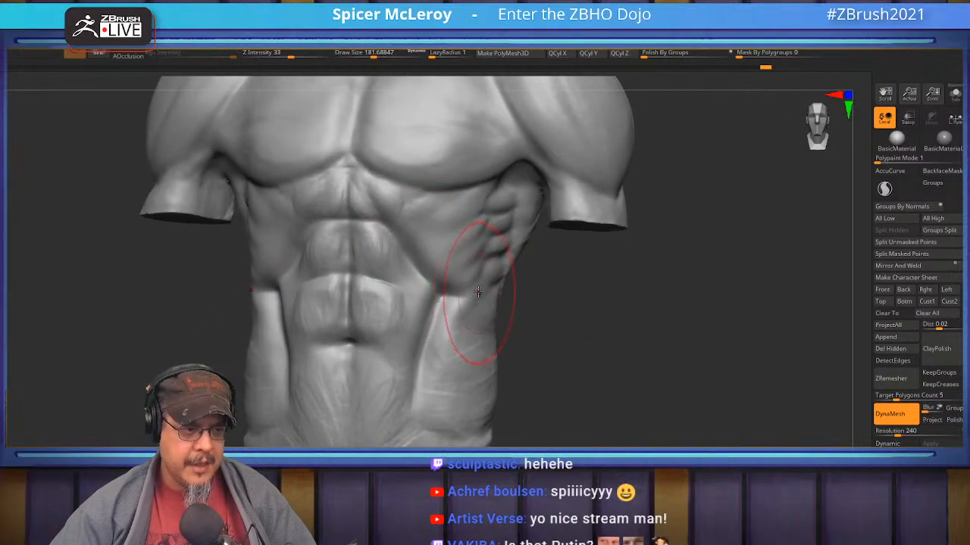
pyautogui.press('b')
pyautogui.press('m')
pyautogui.press('v')
pyautogui.press('b')
pyautogui.press('m')
pyautogui.press('v')
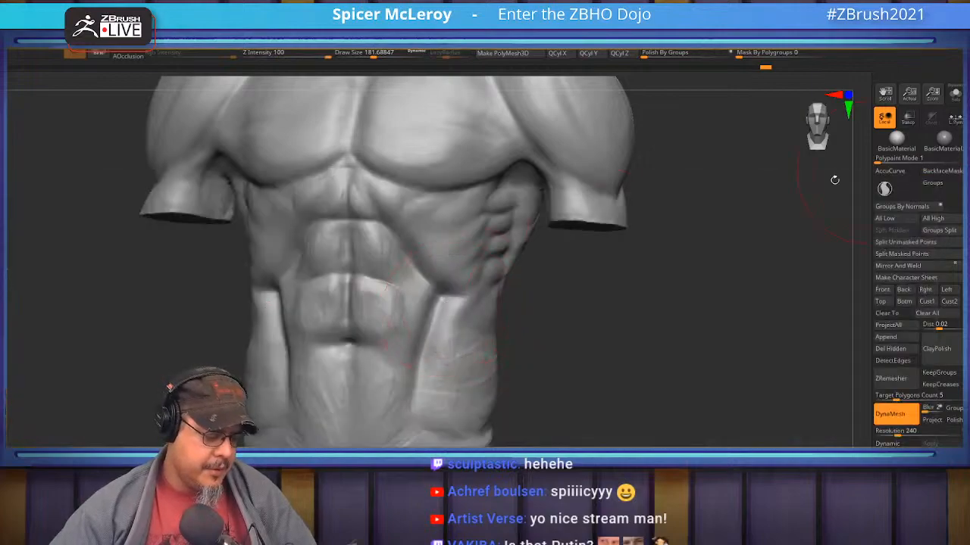
pyautogui.press('b')
pyautogui.press('t')
pyautogui.press('d')
pyautogui.moveTo(539, 333); pyautogui.dragTo(529, 334)
pyautogui.press('s')
pyautogui.moveTo(450, 346); pyautogui.dragTo(444, 347)
pyautogui.moveTo(452, 314); pyautogui.dragTo(426, 391)
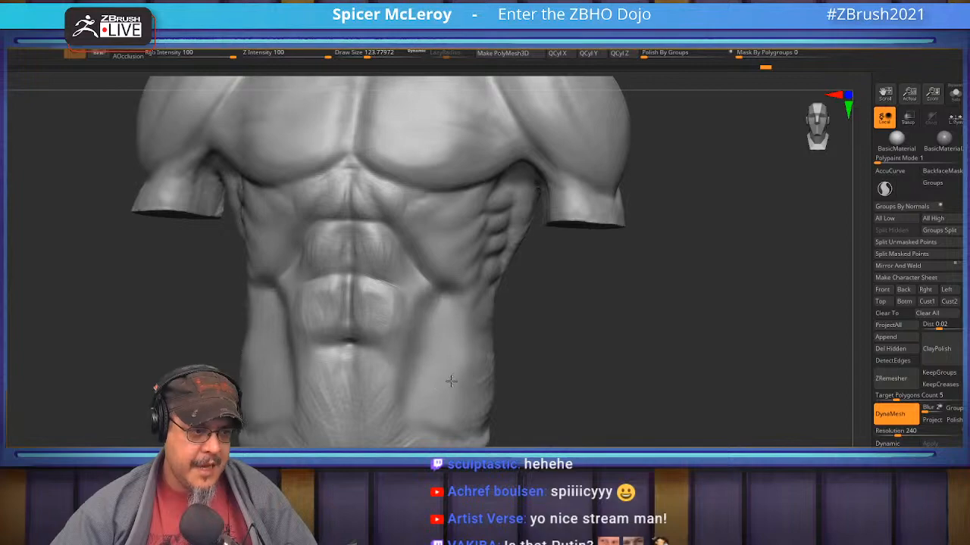
# - Flatten and smooth the flank between the lower ribs and the hip at a draw size of about 212
pyautogui.moveTo(595, 352); pyautogui.dragTo(552, 344)
pyautogui.press('b')
pyautogui.press('c')
pyautogui.press('b')
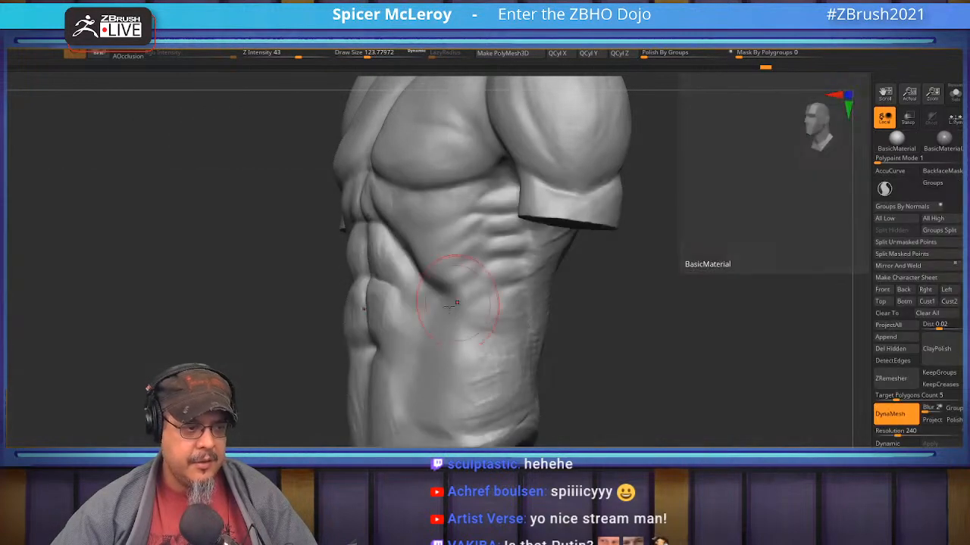
pyautogui.press('s')
pyautogui.moveTo(483, 323)
pyautogui.mouseDown()
pyautogui.moveTo(492, 324)
pyautogui.moveTo(466, 415)
pyautogui.moveTo(492, 406)
pyautogui.mouseUp()
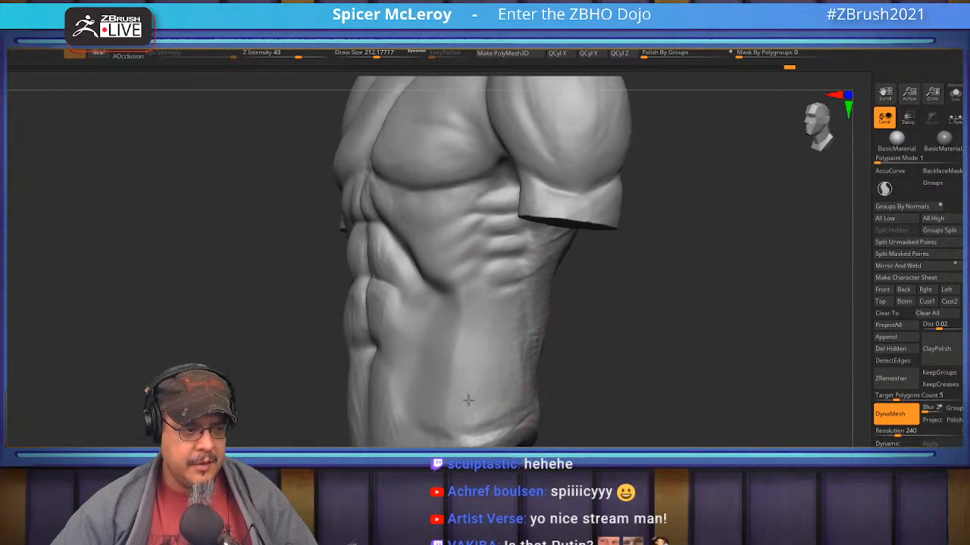
pyautogui.moveTo(520, 328); pyautogui.dragTo(492, 402)
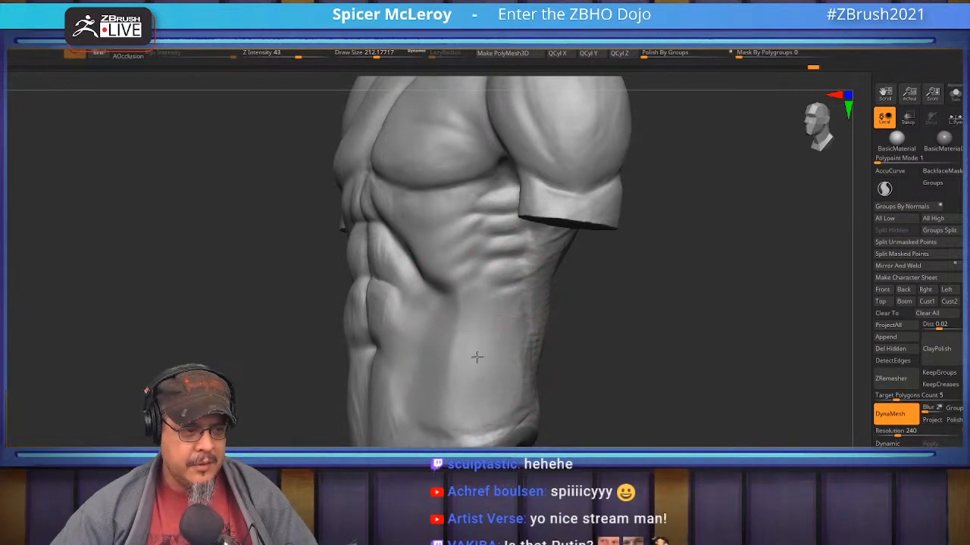
pyautogui.moveTo(502, 358); pyautogui.dragTo(468, 342)
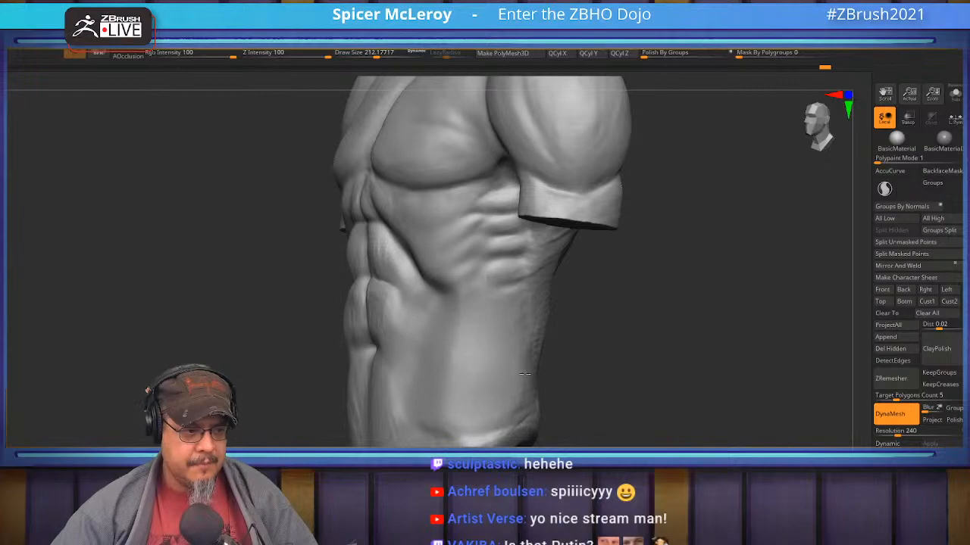
# - Smooth the rear of the flank, and carve the vertical crease between the oblique and the abs with DamStandard at a draw size of about 212
pyautogui.moveTo(597, 335)
pyautogui.mouseDown()
pyautogui.moveTo(621, 372)
pyautogui.moveTo(610, 401)
pyautogui.moveTo(606, 301)
pyautogui.moveTo(544, 318)
pyautogui.moveTo(553, 323)
pyautogui.moveTo(469, 397)
pyautogui.mouseUp()
pyautogui.press('b')
pyautogui.press('m')
pyautogui.press('v')
pyautogui.press('b')
pyautogui.press('d')
pyautogui.press('s')
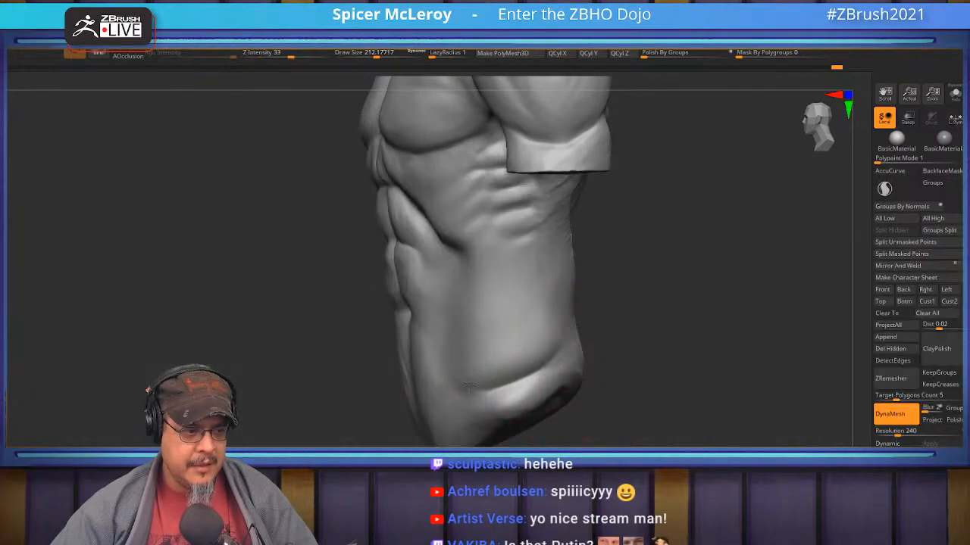
pyautogui.moveTo(599, 328); pyautogui.dragTo(680, 326)
pyautogui.keyDown('alt'); pyautogui.moveTo(679, 326); pyautogui.dragTo(666, 372); pyautogui.keyUp('alt')
pyautogui.moveTo(438, 415); pyautogui.dragTo(436, 318)
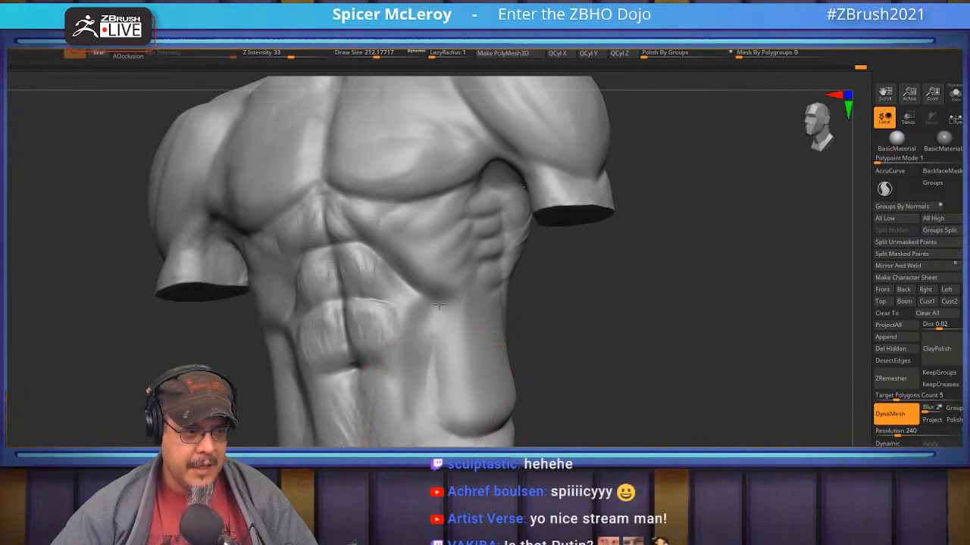
# - Add ClayBuildup strokes to the oblique below the ribcage corner at a draw size of about 104, undo the last change, and smooth the area
pyautogui.moveTo(545, 311)
pyautogui.mouseDown()
pyautogui.moveTo(574, 325)
pyautogui.moveTo(578, 336)
pyautogui.moveTo(567, 342)
pyautogui.moveTo(627, 300)
pyautogui.moveTo(651, 310)
pyautogui.moveTo(664, 364)
pyautogui.moveTo(639, 361)
pyautogui.mouseUp()
pyautogui.press('s')
pyautogui.moveTo(414, 331)
pyautogui.mouseDown()
pyautogui.moveTo(395, 340)
pyautogui.moveTo(428, 305)
pyautogui.mouseUp()
pyautogui.press('b')
pyautogui.click(429, 306)
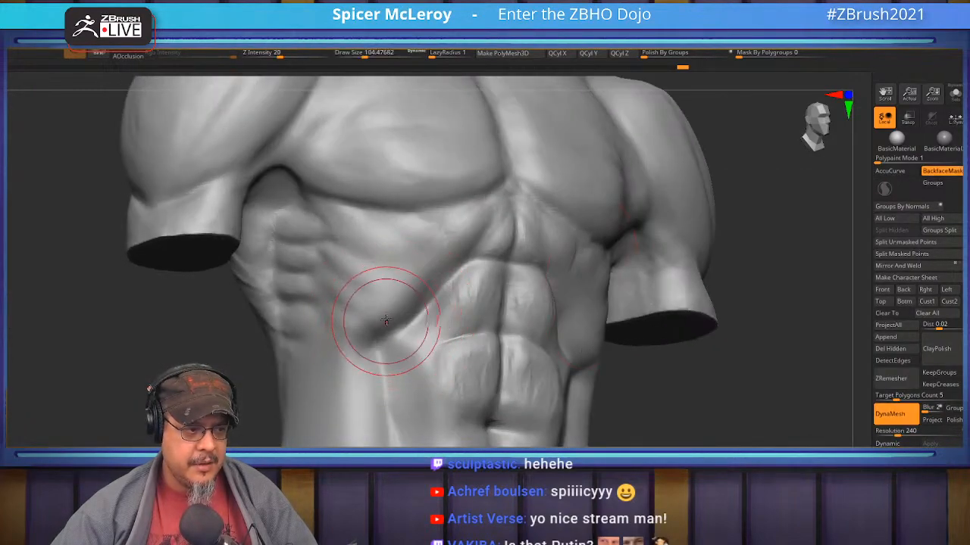
pyautogui.moveTo(356, 351)
pyautogui.mouseDown()
pyautogui.moveTo(363, 379)
pyautogui.moveTo(314, 379)
pyautogui.moveTo(369, 438)
pyautogui.mouseUp()
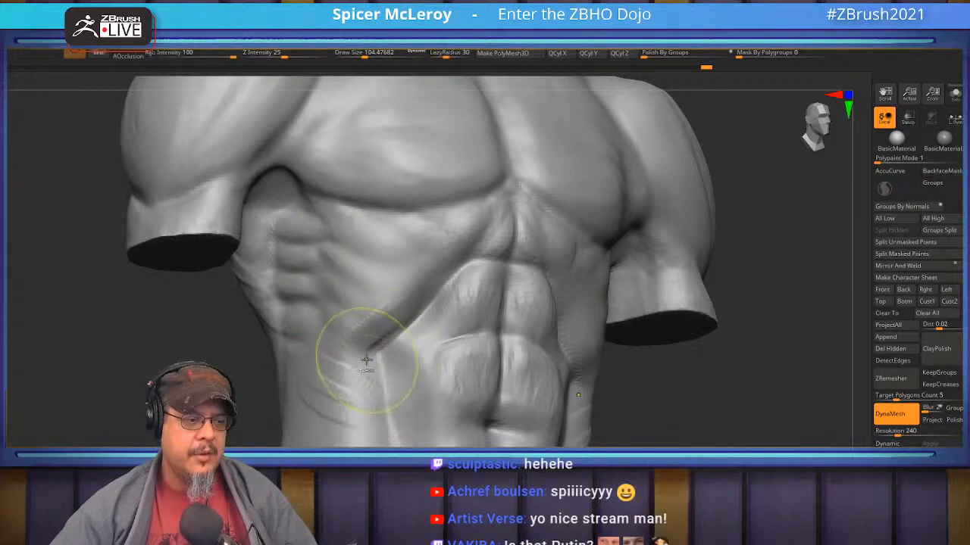
pyautogui.hotkey('ctrl', 'z')
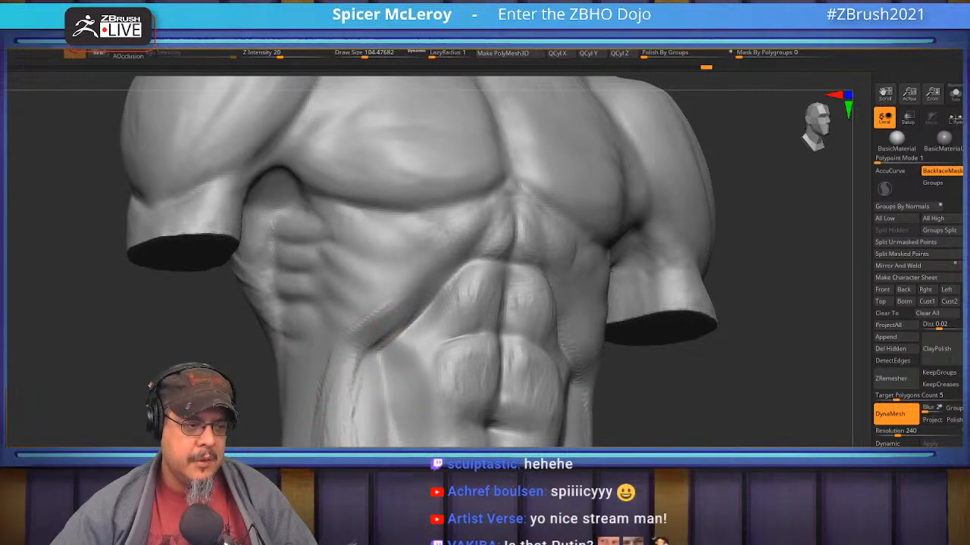
pyautogui.keyDown('shift'); pyautogui.moveTo(356, 369); pyautogui.dragTo(354, 413); pyautogui.keyUp('shift')
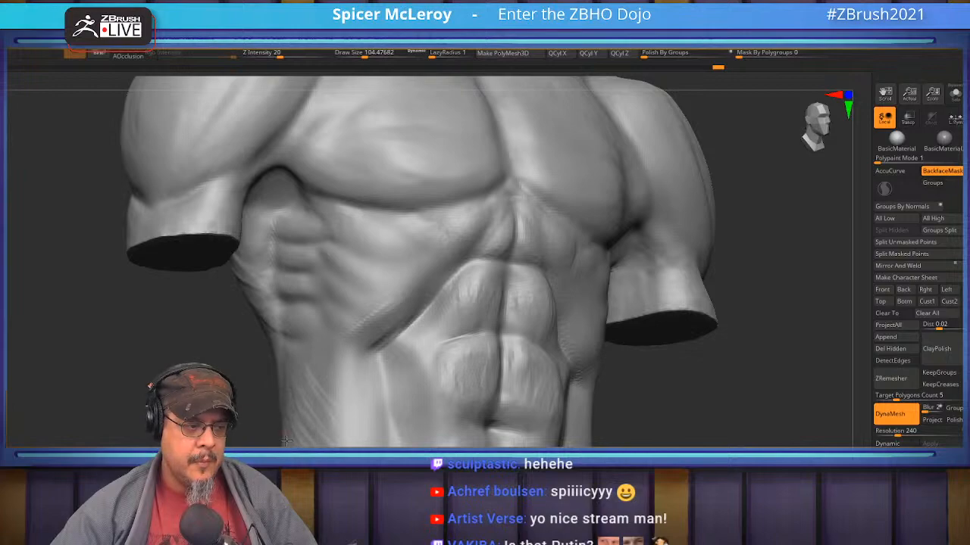
# - Build up the lower bulge of the external oblique above the hip crest with ClayBuildup strokes
pyautogui.moveTo(306, 418); pyautogui.dragTo(257, 303)
pyautogui.moveTo(309, 389)
pyautogui.mouseDown()
pyautogui.moveTo(368, 400)
pyautogui.moveTo(343, 396)
pyautogui.mouseUp()
pyautogui.moveTo(186, 376); pyautogui.dragTo(246, 382)
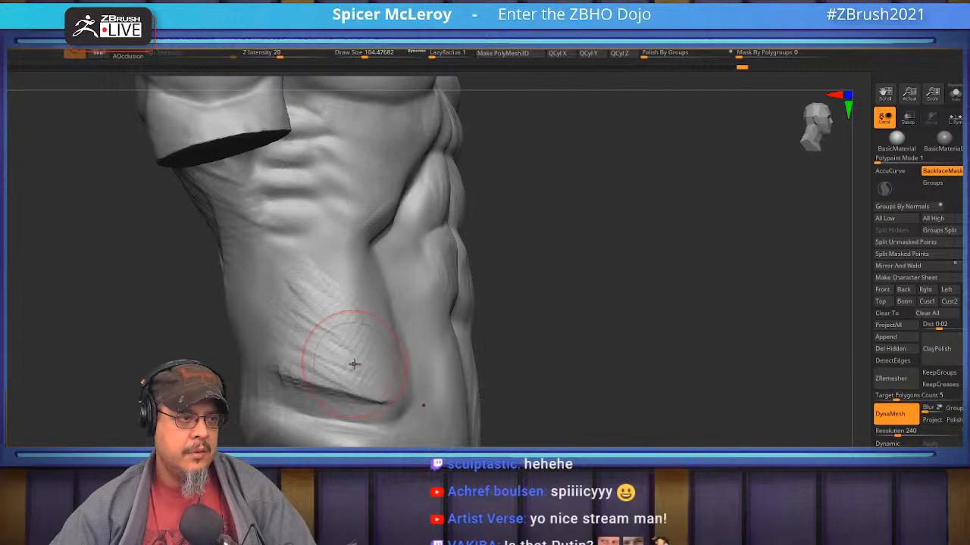
pyautogui.moveTo(338, 399); pyautogui.dragTo(409, 387)
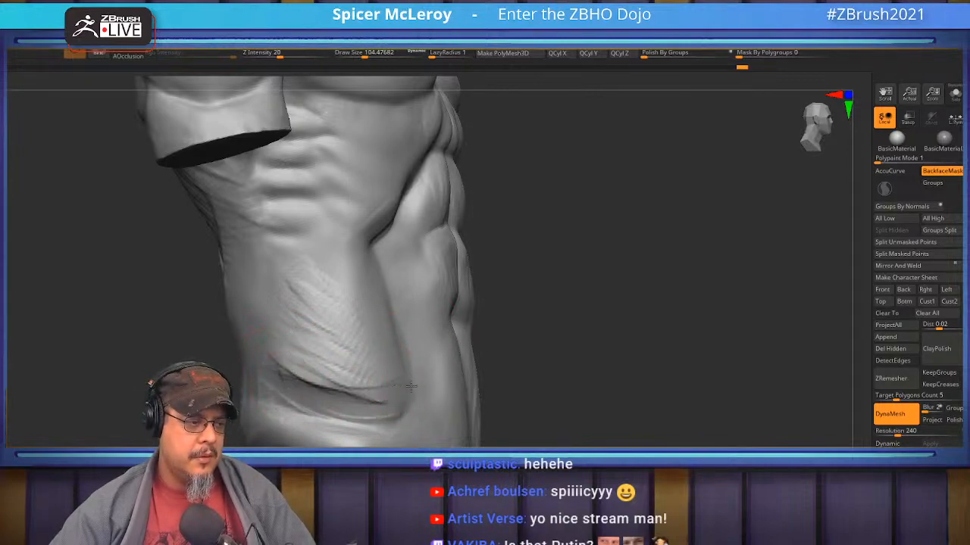
pyautogui.moveTo(364, 411)
pyautogui.mouseDown()
pyautogui.moveTo(288, 383)
pyautogui.moveTo(329, 384)
pyautogui.moveTo(386, 356)
pyautogui.mouseUp()
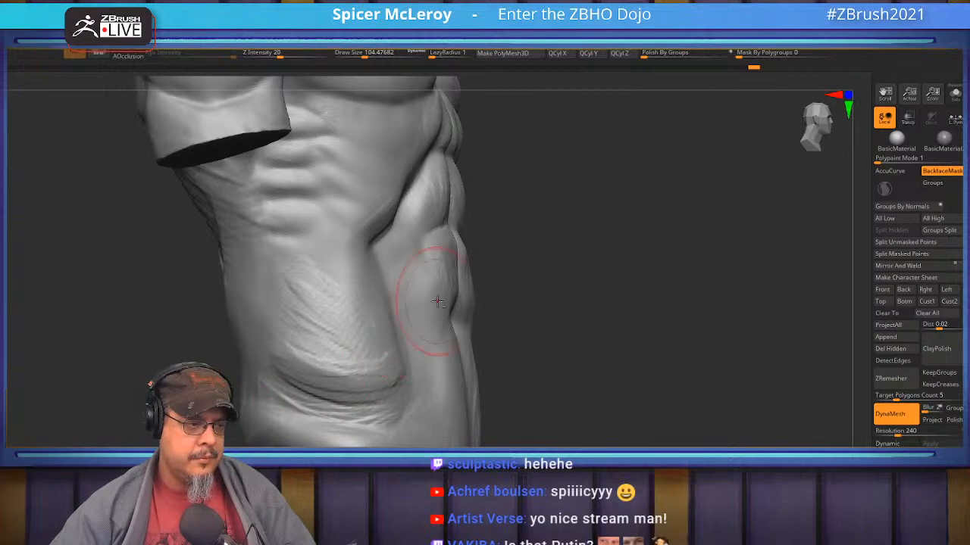
# - Define the slanted lower edge of the ribcage beside the abs with ClayBuildup strokes at a draw size of about 104
pyautogui.keyDown('alt'); pyautogui.moveTo(559, 294); pyautogui.dragTo(517, 368); pyautogui.keyUp('alt')
pyautogui.moveTo(393, 248)
pyautogui.mouseDown()
pyautogui.moveTo(372, 271)
pyautogui.moveTo(382, 237)
pyautogui.mouseUp()
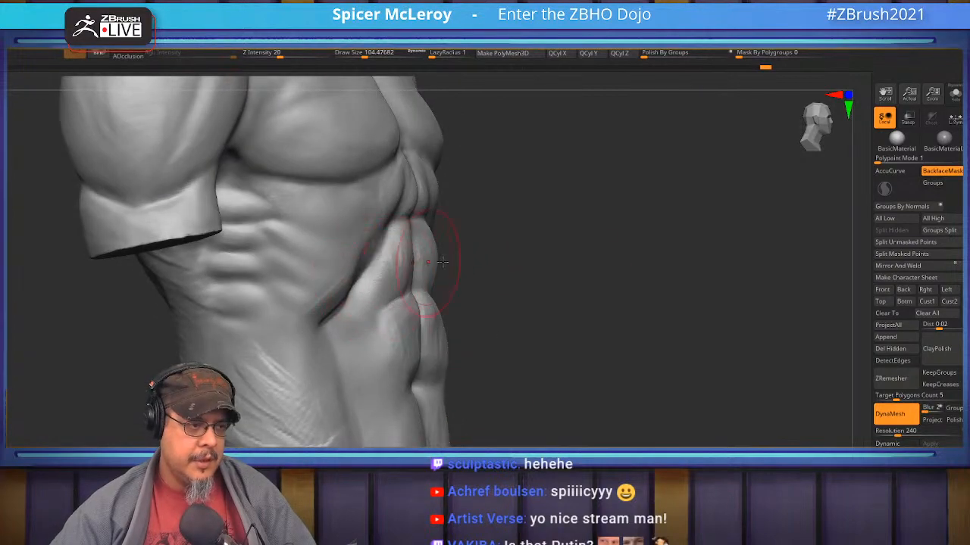
pyautogui.moveTo(557, 266); pyautogui.dragTo(492, 238)
pyautogui.moveTo(378, 245); pyautogui.dragTo(328, 303)
pyautogui.moveTo(640, 315); pyautogui.dragTo(705, 334)
pyautogui.moveTo(606, 292)
pyautogui.mouseDown()
pyautogui.moveTo(637, 312)
pyautogui.moveTo(349, 327)
pyautogui.moveTo(343, 355)
pyautogui.mouseUp()
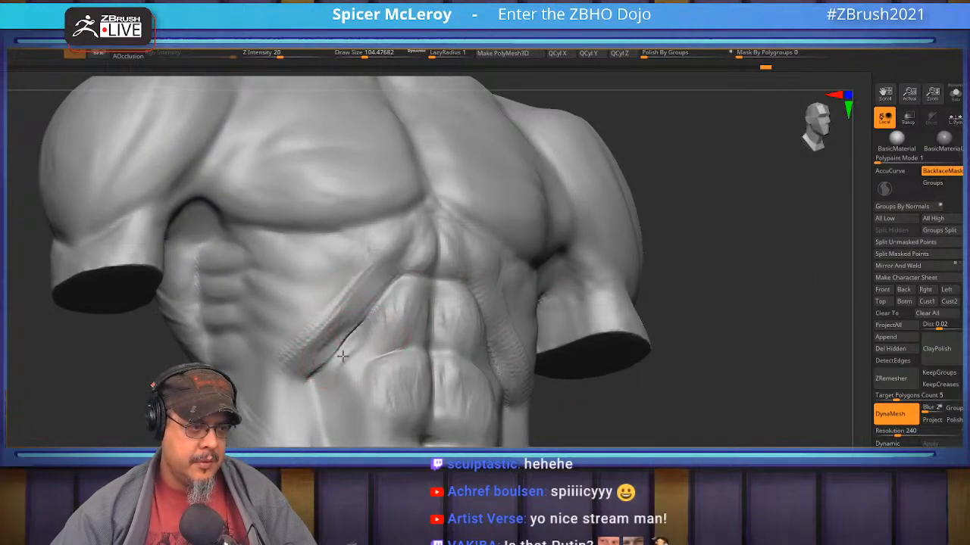
# - Carve the creases separating the abdominal segments with DamStandard at a draw size of about 104, and smooth the segments
pyautogui.moveTo(638, 417)
pyautogui.mouseDown()
pyautogui.moveTo(647, 374)
pyautogui.moveTo(618, 357)
pyautogui.moveTo(605, 369)
pyautogui.mouseUp()
pyautogui.moveTo(644, 320)
pyautogui.mouseDown()
pyautogui.moveTo(628, 318)
pyautogui.moveTo(671, 309)
pyautogui.mouseUp()
pyautogui.press('b')
pyautogui.press('d')
pyautogui.press('s')
pyautogui.moveTo(220, 321); pyautogui.dragTo(213, 323)
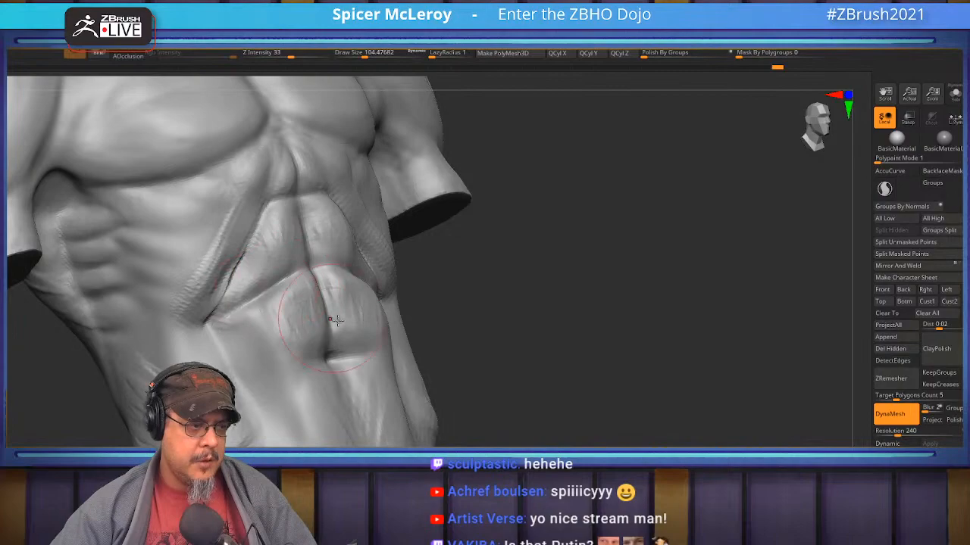
pyautogui.moveTo(273, 371); pyautogui.dragTo(305, 356)
pyautogui.moveTo(519, 316)
pyautogui.mouseDown()
pyautogui.moveTo(553, 265)
pyautogui.moveTo(568, 363)
pyautogui.moveTo(550, 362)
pyautogui.mouseUp()
pyautogui.keyDown('shift'); pyautogui.moveTo(411, 340); pyautogui.dragTo(355, 315); pyautogui.keyUp('shift')
pyautogui.moveTo(355, 316); pyautogui.dragTo(315, 241, button='right')
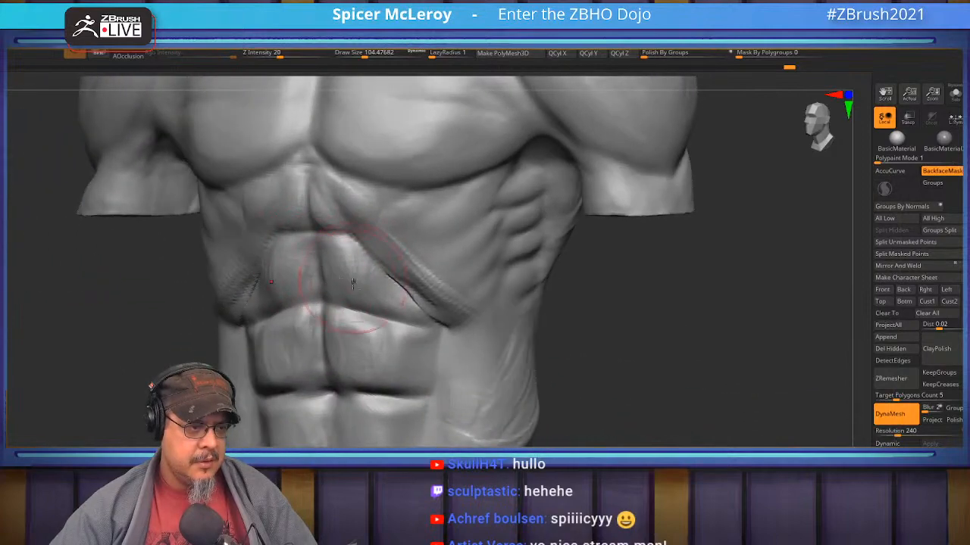
# - Lay diagonal ClayBuildup strokes from the ribs across the obliques toward the abs at a draw size of about 136, and smooth the abs
pyautogui.moveTo(353, 275); pyautogui.dragTo(333, 292, button='right')
pyautogui.press('s')
pyautogui.moveTo(382, 294); pyautogui.dragTo(388, 294)
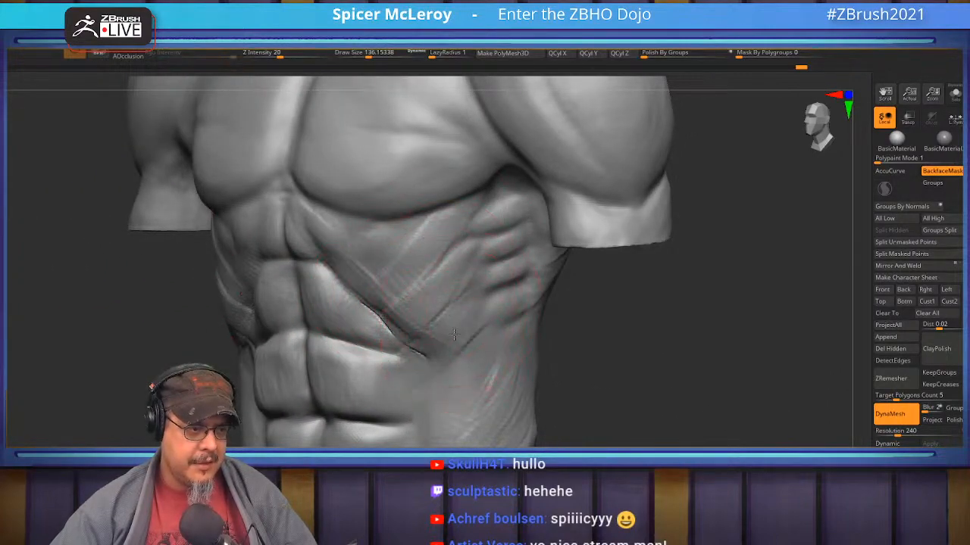
pyautogui.keyDown('alt'); pyautogui.moveTo(388, 390); pyautogui.dragTo(402, 279, button='right'); pyautogui.keyUp('alt')
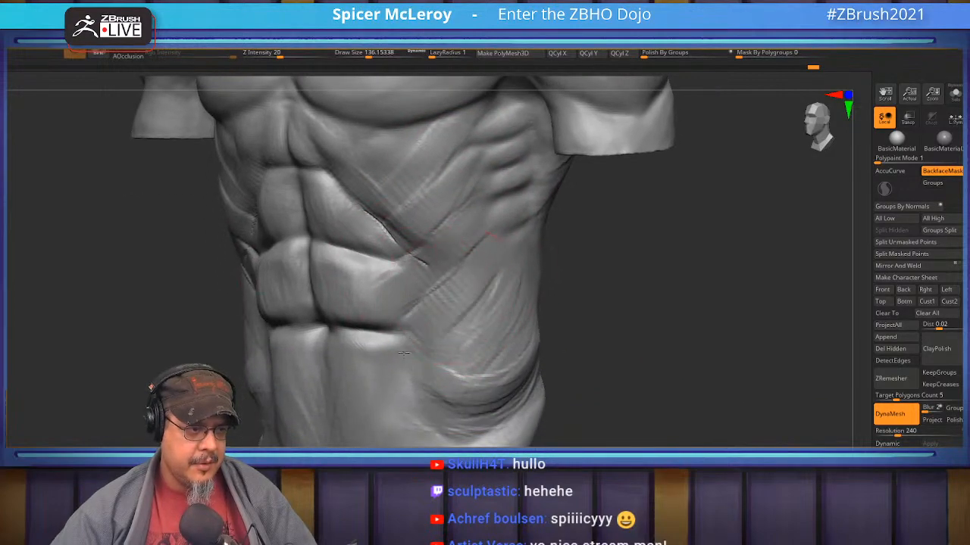
pyautogui.moveTo(426, 340)
pyautogui.mouseDown(button='right')
pyautogui.moveTo(303, 348)
pyautogui.moveTo(345, 351)
pyautogui.moveTo(332, 412)
pyautogui.moveTo(322, 371)
pyautogui.mouseUp(button='right')
pyautogui.keyDown('shift'); pyautogui.moveTo(387, 310); pyautogui.dragTo(436, 350); pyautogui.keyUp('shift')
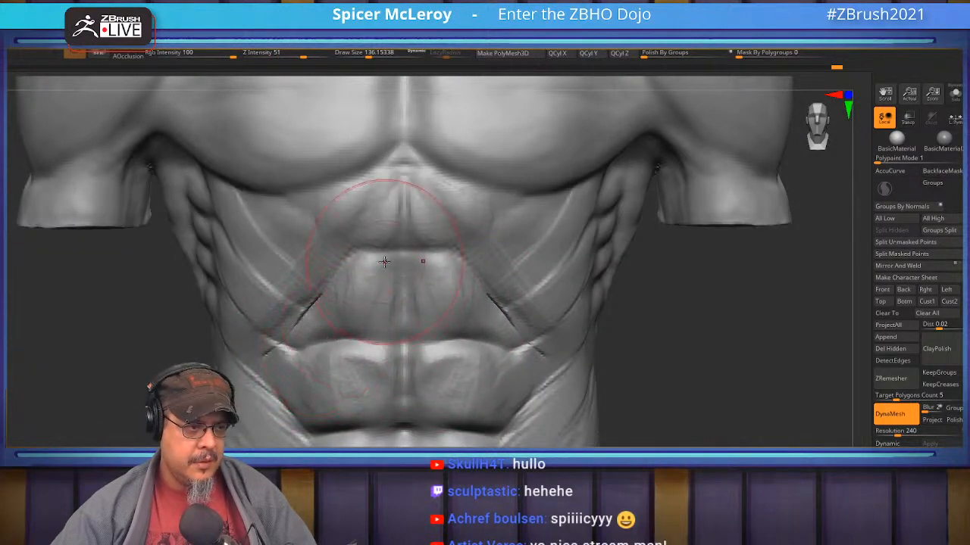
# - Build up the upper abdominal segments below the chest with ClayBuildup strokes at a draw size of about 136
pyautogui.keyDown('alt'); pyautogui.moveTo(378, 174); pyautogui.dragTo(366, 263, button='right'); pyautogui.keyUp('alt')
pyautogui.press('b')
pyautogui.press('c')
pyautogui.press('b')
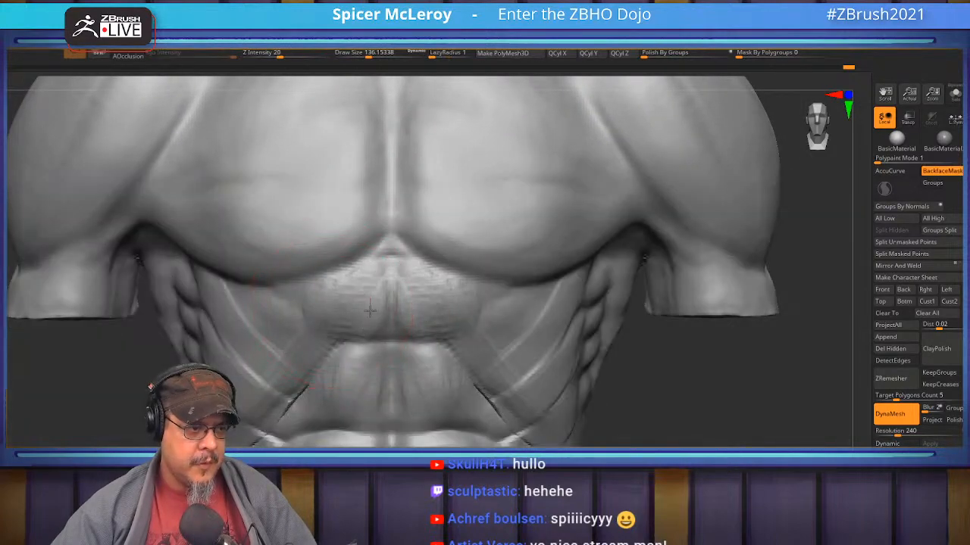
pyautogui.moveTo(326, 331)
pyautogui.mouseDown(button='right')
pyautogui.moveTo(353, 317)
pyautogui.moveTo(378, 356)
pyautogui.moveTo(406, 365)
pyautogui.moveTo(383, 366)
pyautogui.mouseUp(button='right')
pyautogui.moveTo(381, 365)
pyautogui.mouseDown()
pyautogui.moveTo(368, 411)
pyautogui.moveTo(403, 434)
pyautogui.moveTo(347, 421)
pyautogui.moveTo(375, 362)
pyautogui.moveTo(381, 421)
pyautogui.moveTo(390, 409)
pyautogui.moveTo(385, 428)
pyautogui.mouseUp()
pyautogui.moveTo(333, 282)
pyautogui.mouseDown(button='right')
pyautogui.moveTo(356, 288)
pyautogui.moveTo(359, 337)
pyautogui.moveTo(345, 346)
pyautogui.mouseUp(button='right')
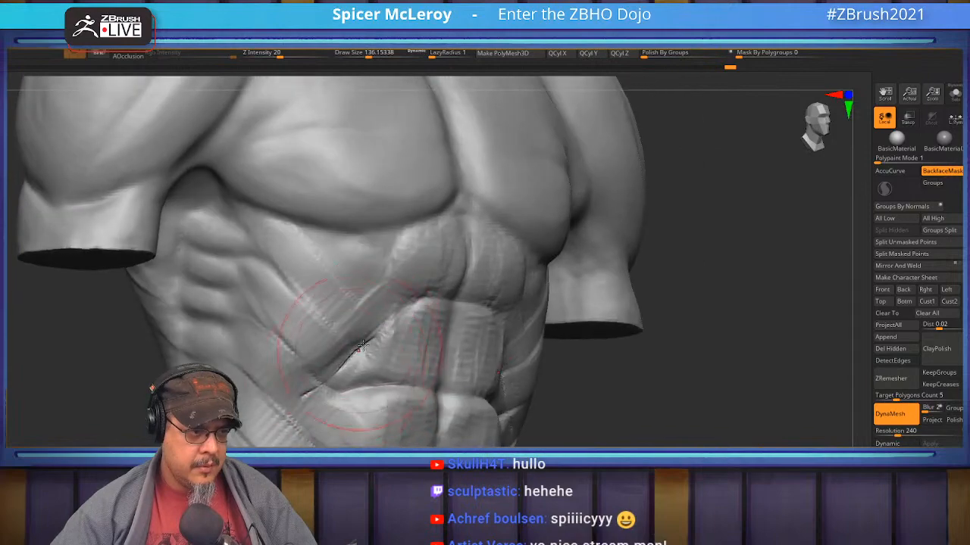
# - Add ClayBuildup strokes along the lower ribcage edge and down the flank, and smooth the flank strokes
pyautogui.moveTo(335, 352); pyautogui.dragTo(280, 397)
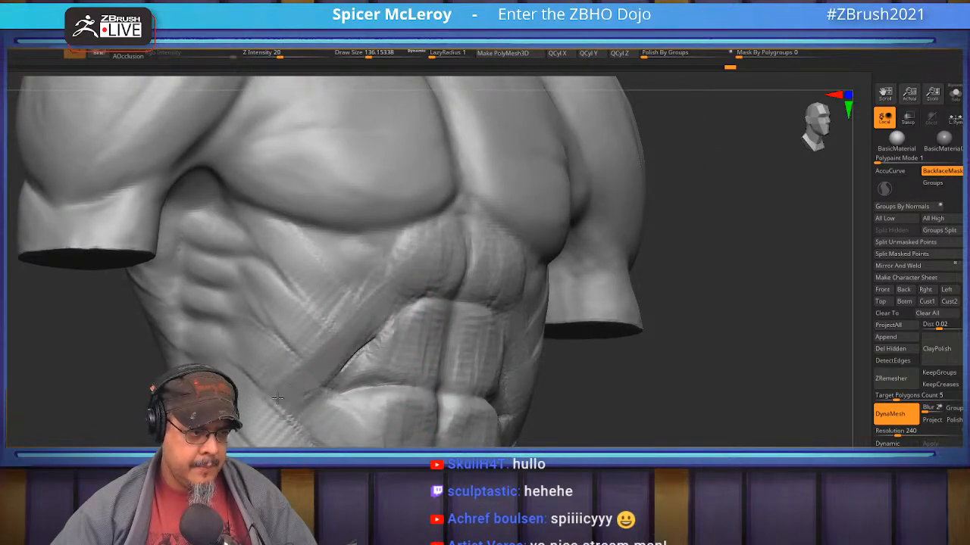
pyautogui.moveTo(279, 382)
pyautogui.mouseDown(button='right')
pyautogui.moveTo(292, 346)
pyautogui.moveTo(286, 376)
pyautogui.mouseUp(button='right')
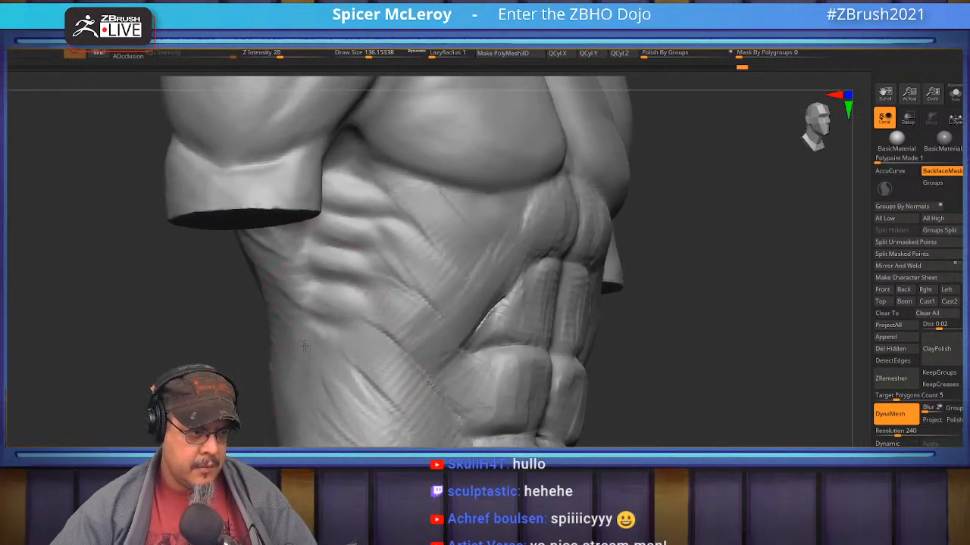
pyautogui.moveTo(285, 376); pyautogui.dragTo(303, 436)
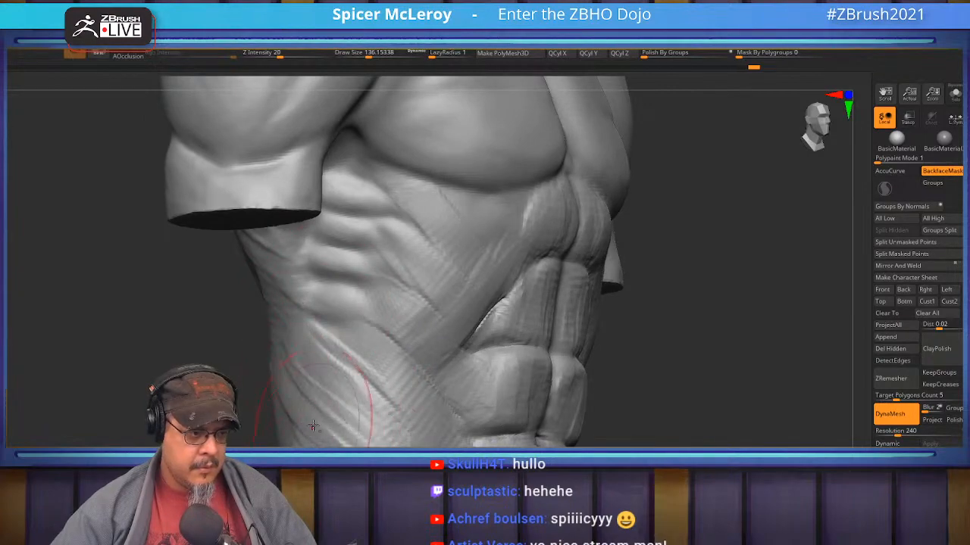
pyautogui.moveTo(341, 355)
pyautogui.mouseDown()
pyautogui.moveTo(396, 404)
pyautogui.moveTo(353, 368)
pyautogui.moveTo(313, 385)
pyautogui.mouseUp()
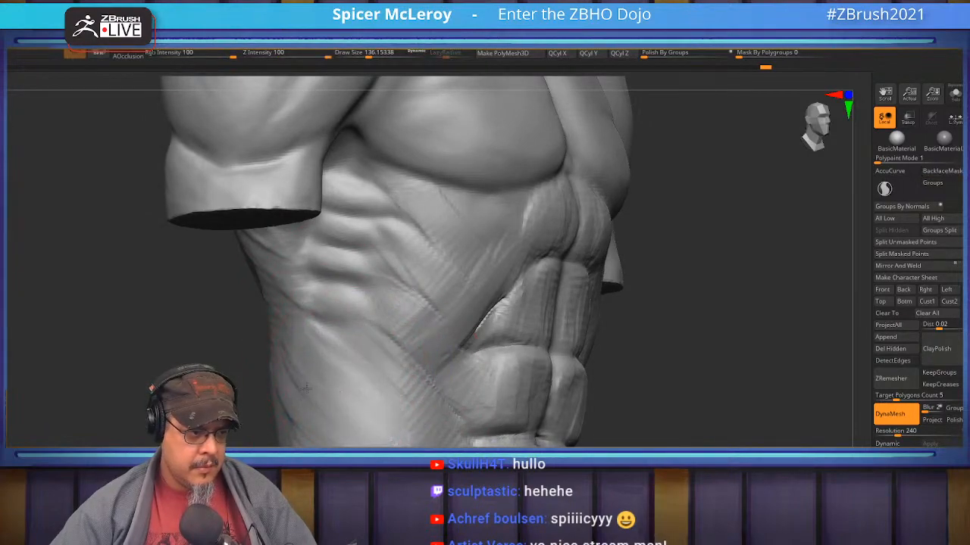
# - Smooth the clay strokes across the ribs, obliques and abdominal segments
pyautogui.moveTo(400, 377)
pyautogui.keyDown('shift'); pyautogui.mouseDown()
pyautogui.moveTo(427, 265)
pyautogui.moveTo(458, 216)
pyautogui.mouseUp(); pyautogui.keyUp('shift')
pyautogui.moveTo(392, 357)
pyautogui.mouseDown(button='right')
pyautogui.moveTo(295, 356)
pyautogui.moveTo(193, 332)
pyautogui.mouseUp(button='right')
pyautogui.keyDown('shift'); pyautogui.moveTo(459, 356); pyautogui.dragTo(477, 221); pyautogui.keyUp('shift')
pyautogui.moveTo(460, 269)
pyautogui.keyDown('shift'); pyautogui.mouseDown()
pyautogui.moveTo(454, 227)
pyautogui.moveTo(383, 405)
pyautogui.moveTo(339, 428)
pyautogui.mouseUp(); pyautogui.keyUp('shift')
pyautogui.keyDown('alt'); pyautogui.moveTo(424, 355); pyautogui.dragTo(422, 330, button='right'); pyautogui.keyUp('alt')
pyautogui.moveTo(422, 330)
pyautogui.mouseDown()
pyautogui.moveTo(450, 298)
pyautogui.moveTo(373, 343)
pyautogui.moveTo(418, 350)
pyautogui.mouseUp()
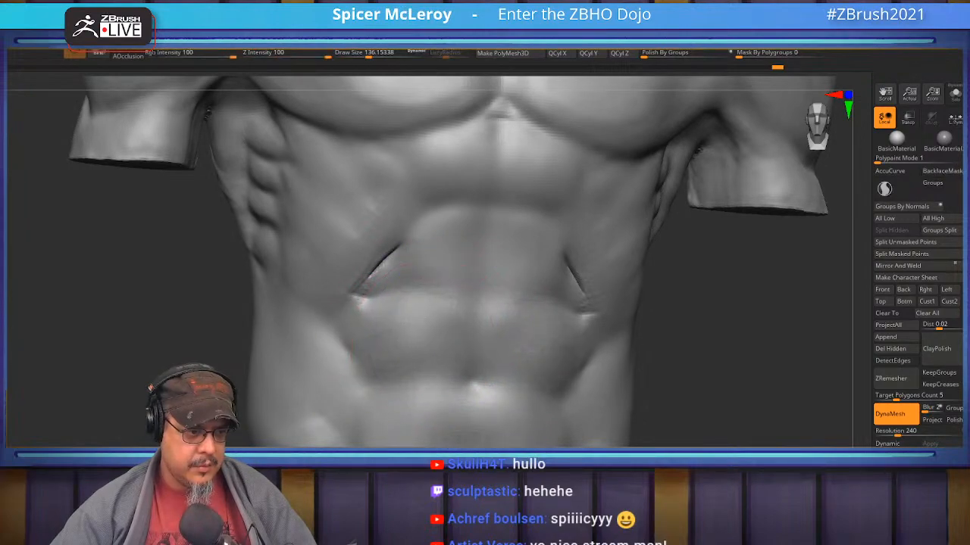
# - Smooth the lower abdomen below the navel and the creases where the abs meet the ribcage
pyautogui.keyDown('alt'); pyautogui.moveTo(372, 379); pyautogui.dragTo(316, 300, button='right'); pyautogui.keyUp('alt')
pyautogui.moveTo(396, 347)
pyautogui.mouseDown()
pyautogui.moveTo(375, 366)
pyautogui.moveTo(455, 402)
pyautogui.moveTo(356, 420)
pyautogui.mouseUp()
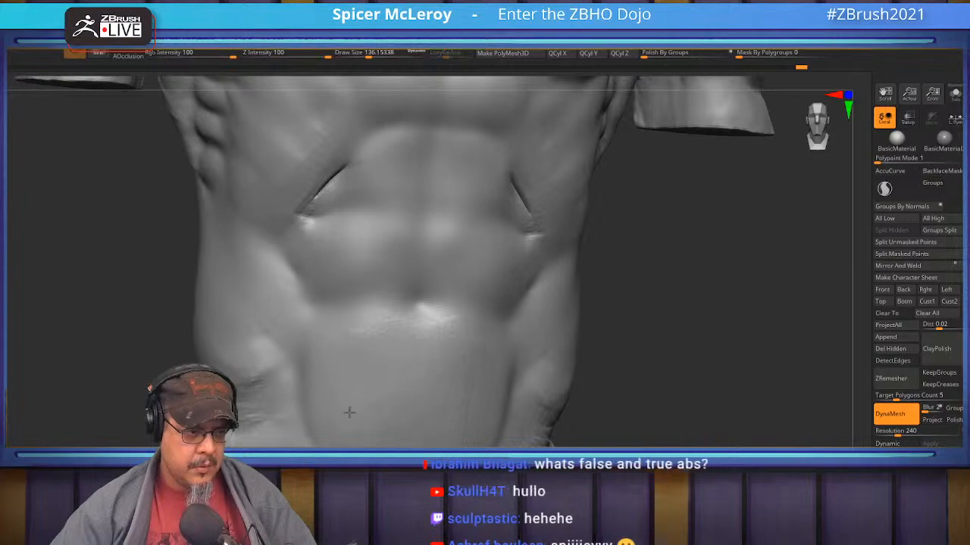
pyautogui.keyDown('alt'); pyautogui.moveTo(391, 306); pyautogui.dragTo(331, 431, button='right'); pyautogui.keyUp('alt')
pyautogui.moveTo(492, 345); pyautogui.dragTo(424, 331, button='right')
pyautogui.keyDown('shift'); pyautogui.moveTo(463, 379); pyautogui.dragTo(443, 365); pyautogui.keyUp('shift')
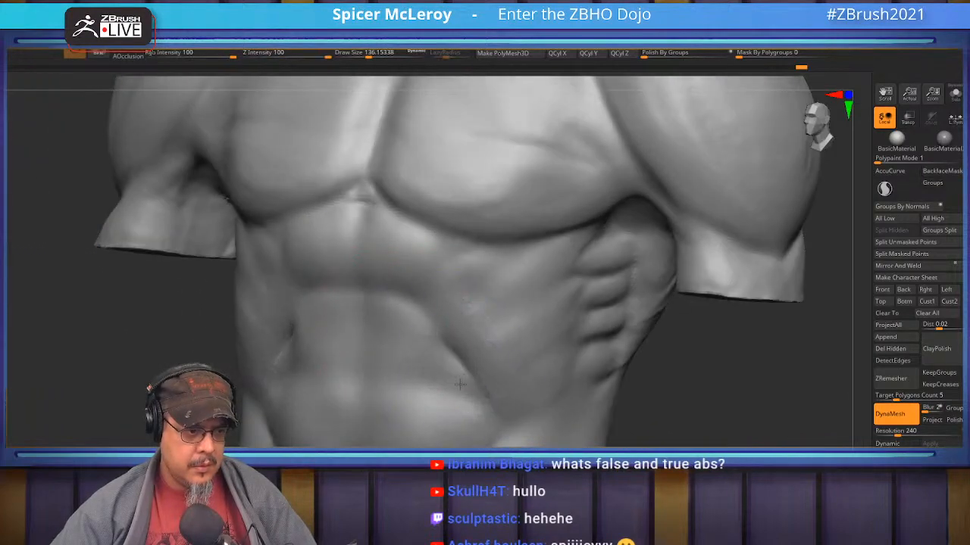
# - Remesh the torso with DynaMesh at resolution 240, and set the draw size to about 484 for the full side view
pyautogui.keyDown('ctrl'); pyautogui.moveTo(455, 373); pyautogui.dragTo(399, 318, button='right'); pyautogui.keyUp('ctrl')
pyautogui.keyDown('ctrl'); pyautogui.moveTo(595, 409); pyautogui.dragTo(612, 426); pyautogui.keyUp('ctrl')
pyautogui.moveTo(390, 313); pyautogui.dragTo(421, 319, button='right')
pyautogui.keyDown('alt'); pyautogui.moveTo(421, 319); pyautogui.dragTo(578, 326, button='right'); pyautogui.keyUp('alt')
pyautogui.moveTo(590, 364)
pyautogui.keyDown('alt'); pyautogui.mouseDown(button='right')
pyautogui.moveTo(574, 281)
pyautogui.moveTo(546, 310)
pyautogui.moveTo(536, 292)
pyautogui.mouseUp(button='right'); pyautogui.keyUp('alt')
pyautogui.keyDown('alt'); pyautogui.moveTo(537, 292); pyautogui.dragTo(545, 378, button='right'); pyautogui.keyUp('alt')
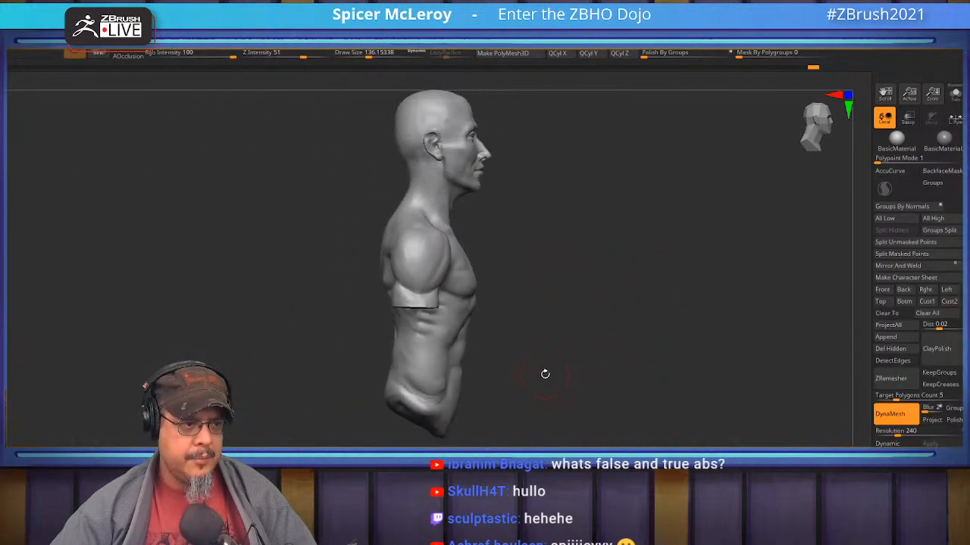
pyautogui.press('s')
pyautogui.moveTo(548, 364); pyautogui.dragTo(550, 364)
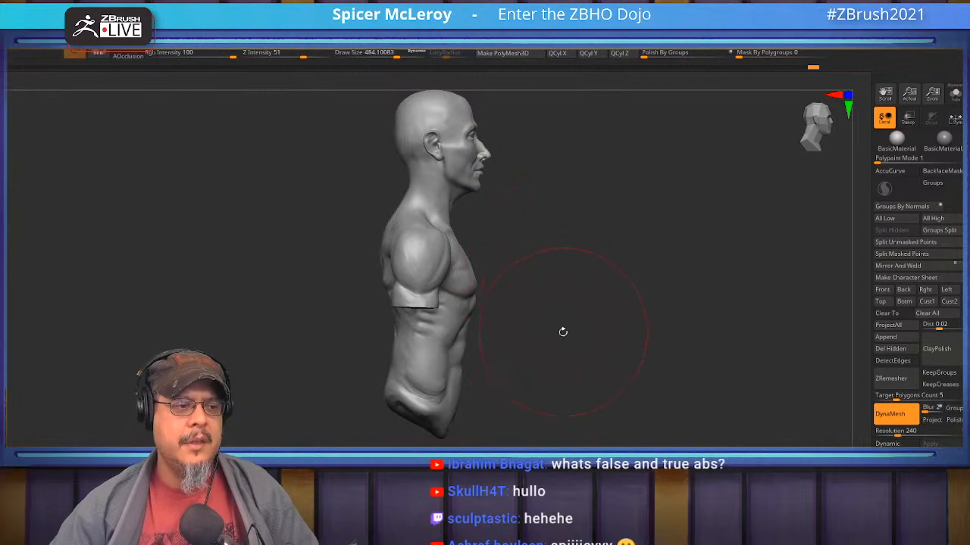
# - Adjust the lower torso's side profile with the Move brush at a draw size of about 814
pyautogui.press('s')
pyautogui.moveTo(506, 414); pyautogui.dragTo(531, 409)
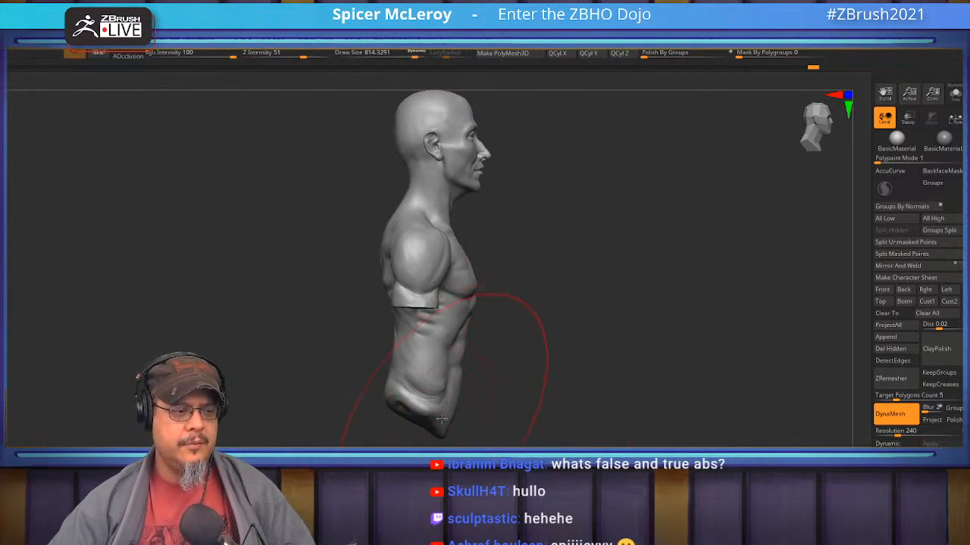
pyautogui.keyDown('alt'); pyautogui.moveTo(549, 354); pyautogui.dragTo(590, 438, button='right'); pyautogui.keyUp('alt')
pyautogui.press('s')
pyautogui.moveTo(461, 368); pyautogui.dragTo(437, 366)
pyautogui.moveTo(342, 409)
pyautogui.keyDown('alt'); pyautogui.mouseDown(button='right')
pyautogui.moveTo(341, 386)
pyautogui.moveTo(368, 351)
pyautogui.moveTo(392, 379)
pyautogui.moveTo(431, 364)
pyautogui.mouseUp(button='right'); pyautogui.keyUp('alt')
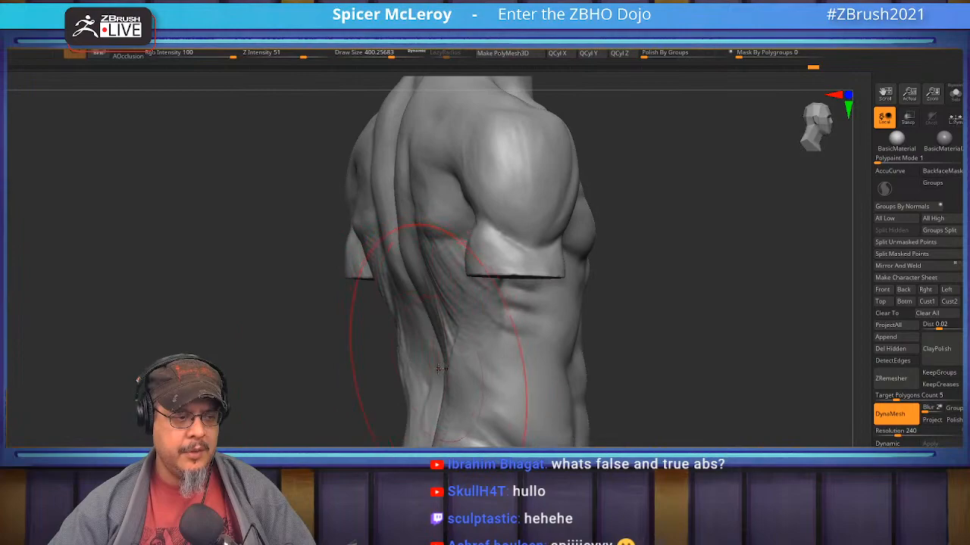
# - Reshape the outer edge of the lower latissimus with the Move brush at a draw size of about 158
pyautogui.press('b')
pyautogui.press('c')
pyautogui.press('b')
pyautogui.press('s')
pyautogui.moveTo(447, 367); pyautogui.dragTo(438, 367)
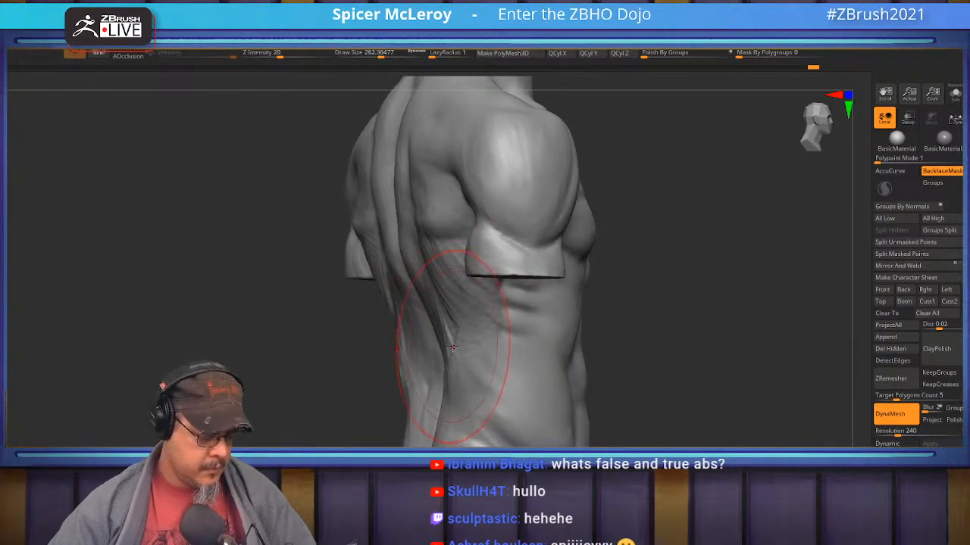
pyautogui.press('b')
pyautogui.press('m')
pyautogui.press('v')
pyautogui.press('s')
pyautogui.moveTo(471, 370); pyautogui.dragTo(457, 372)
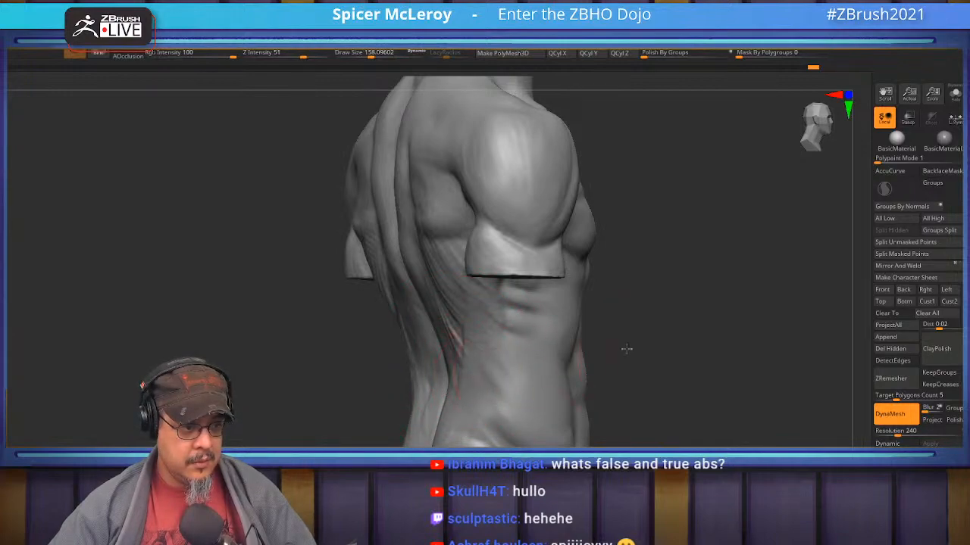
pyautogui.moveTo(633, 349); pyautogui.dragTo(565, 361)
# - Define the lower edge of the shoulder blade with DamStandard and smooth the hatched strokes on the latissimus below it
pyautogui.moveTo(503, 392)
pyautogui.mouseDown(button='right')
pyautogui.moveTo(589, 342)
pyautogui.moveTo(585, 284)
pyautogui.moveTo(400, 341)
pyautogui.mouseUp(button='right')
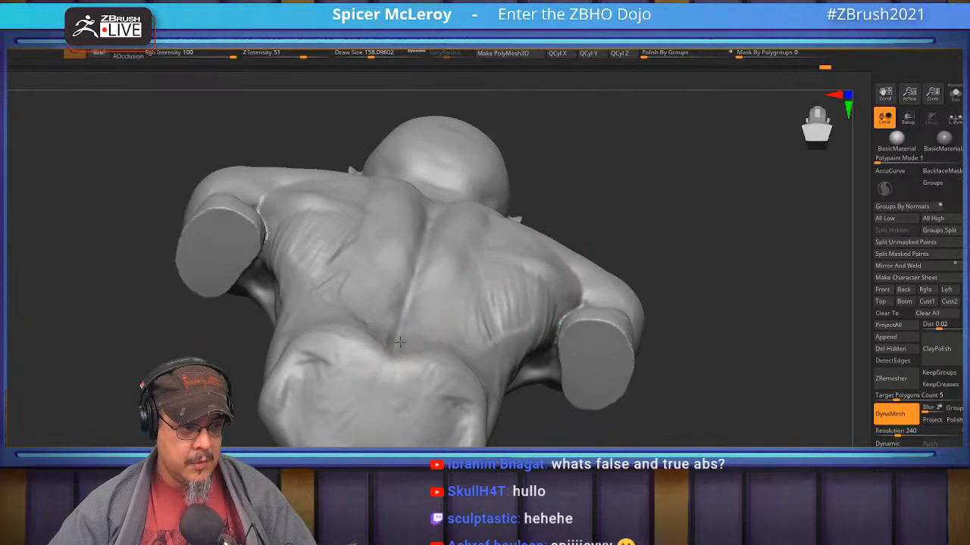
pyautogui.moveTo(624, 223)
pyautogui.mouseDown(button='right')
pyautogui.moveTo(660, 310)
pyautogui.moveTo(720, 295)
pyautogui.moveTo(710, 336)
pyautogui.mouseUp(button='right')
pyautogui.press('b')
pyautogui.press('d')
pyautogui.press('s')
pyautogui.moveTo(437, 328)
pyautogui.mouseDown()
pyautogui.moveTo(476, 299)
pyautogui.moveTo(440, 387)
pyautogui.mouseUp()
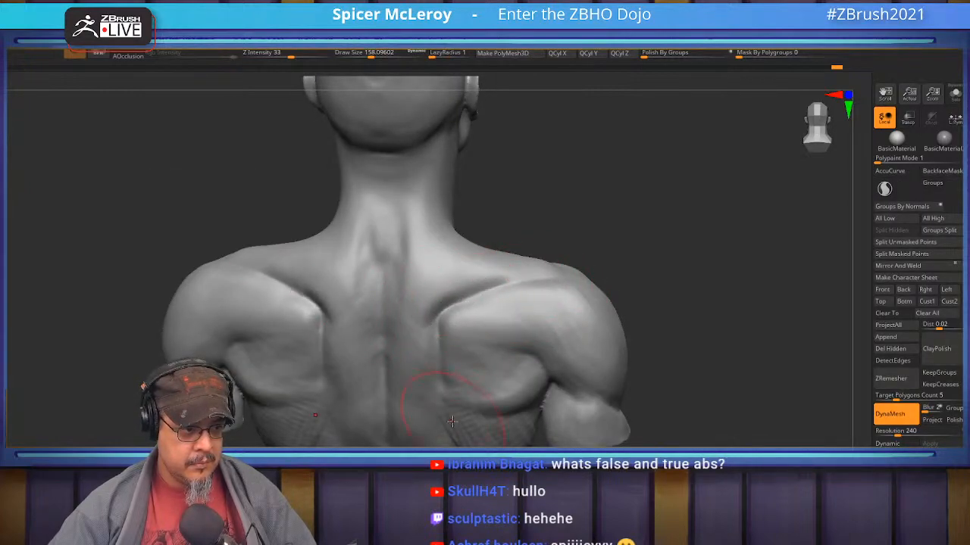
pyautogui.moveTo(678, 369)
pyautogui.keyDown('alt'); pyautogui.mouseDown()
pyautogui.moveTo(700, 303)
pyautogui.moveTo(670, 301)
pyautogui.mouseUp(); pyautogui.keyUp('alt')
pyautogui.moveTo(474, 340); pyautogui.dragTo(547, 300)
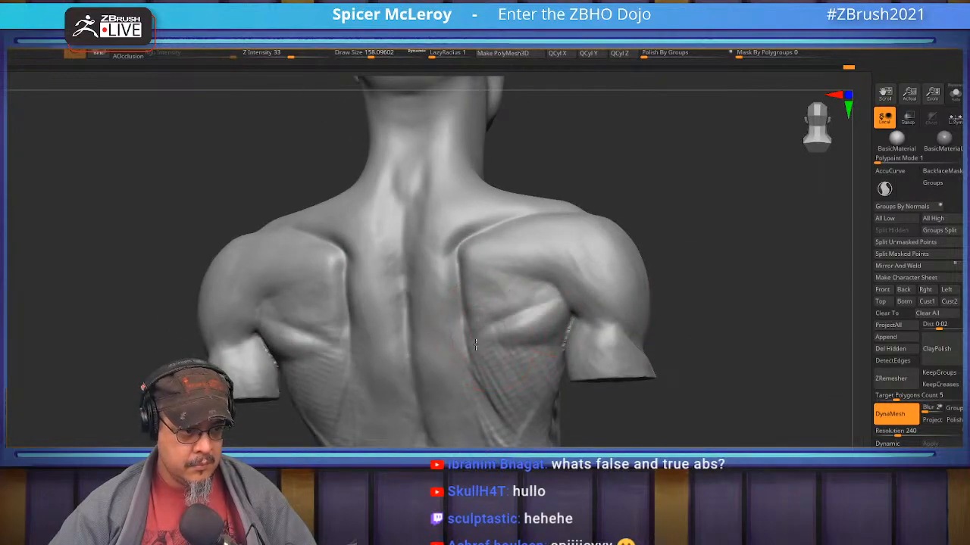
pyautogui.moveTo(483, 351)
pyautogui.mouseDown()
pyautogui.moveTo(557, 337)
pyautogui.moveTo(492, 346)
pyautogui.moveTo(514, 321)
pyautogui.mouseUp()
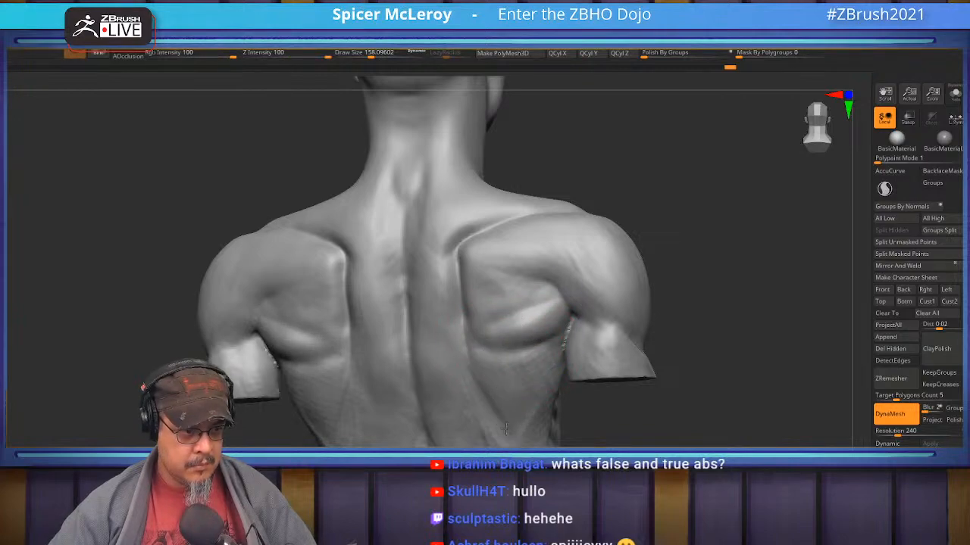
# - Build up clay strokes along the lower latissimus edge and the spinal muscles down into the lower back
pyautogui.moveTo(697, 331)
pyautogui.mouseDown()
pyautogui.moveTo(731, 325)
pyautogui.moveTo(745, 281)
pyautogui.moveTo(452, 276)
pyautogui.mouseUp()
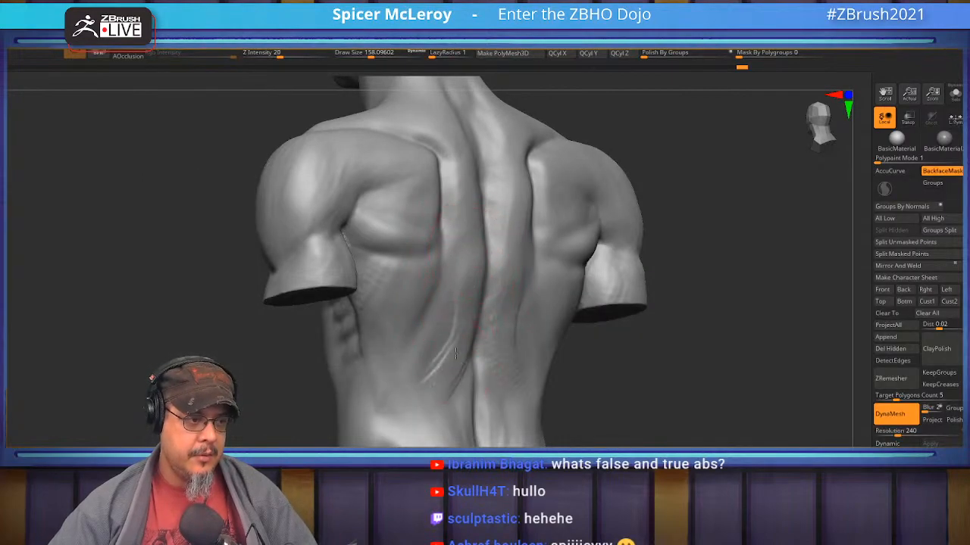
pyautogui.moveTo(580, 385); pyautogui.dragTo(667, 371)
pyautogui.moveTo(501, 411)
pyautogui.mouseDown()
pyautogui.moveTo(498, 396)
pyautogui.moveTo(515, 430)
pyautogui.moveTo(530, 424)
pyautogui.moveTo(538, 435)
pyautogui.mouseUp()
pyautogui.moveTo(695, 434); pyautogui.dragTo(653, 435)
pyautogui.moveTo(544, 422)
pyautogui.mouseDown()
pyautogui.moveTo(549, 441)
pyautogui.moveTo(588, 384)
pyautogui.moveTo(554, 443)
pyautogui.mouseUp()
pyautogui.moveTo(700, 428); pyautogui.dragTo(599, 423)
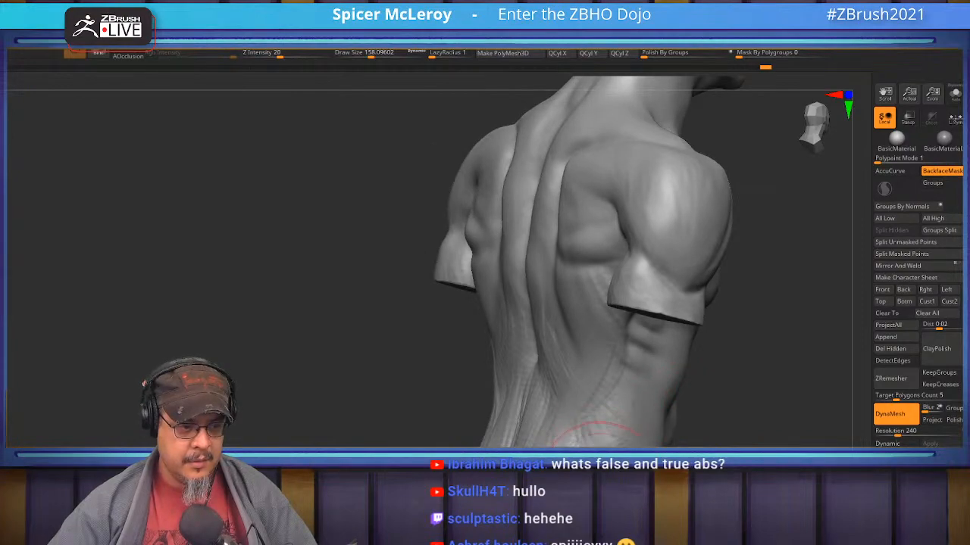
pyautogui.moveTo(765, 405); pyautogui.dragTo(731, 382)
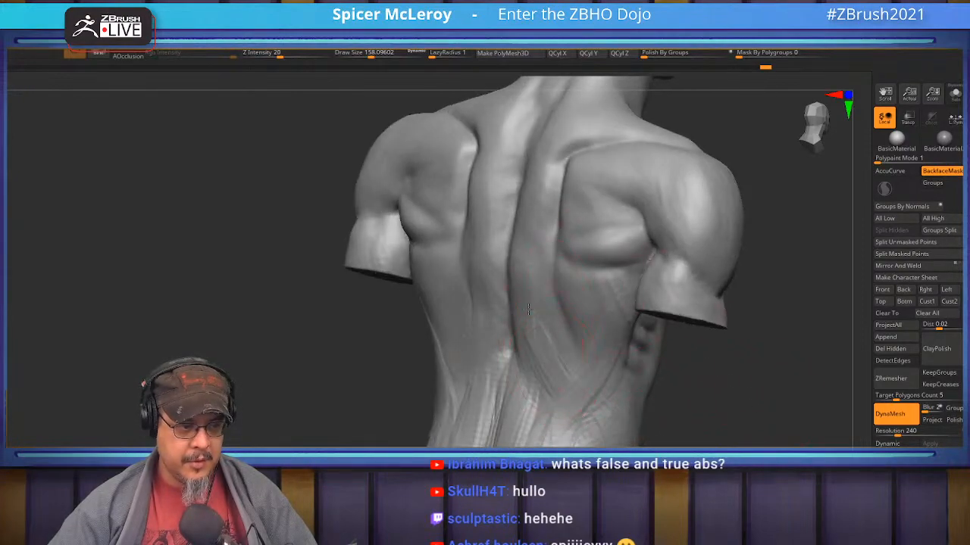
# - Fill the lower latissimus beside the spine with clay and smooth it into the lower back
pyautogui.moveTo(523, 345); pyautogui.dragTo(553, 374)
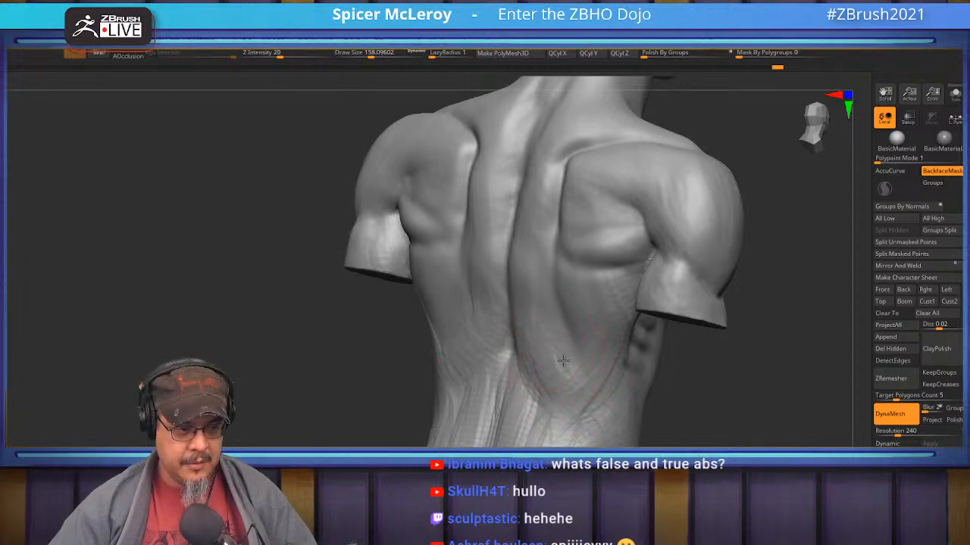
pyautogui.moveTo(537, 296)
pyautogui.mouseDown()
pyautogui.moveTo(555, 347)
pyautogui.moveTo(547, 355)
pyautogui.mouseUp()
pyautogui.keyDown('shift'); pyautogui.moveTo(532, 295); pyautogui.dragTo(556, 365); pyautogui.keyUp('shift')
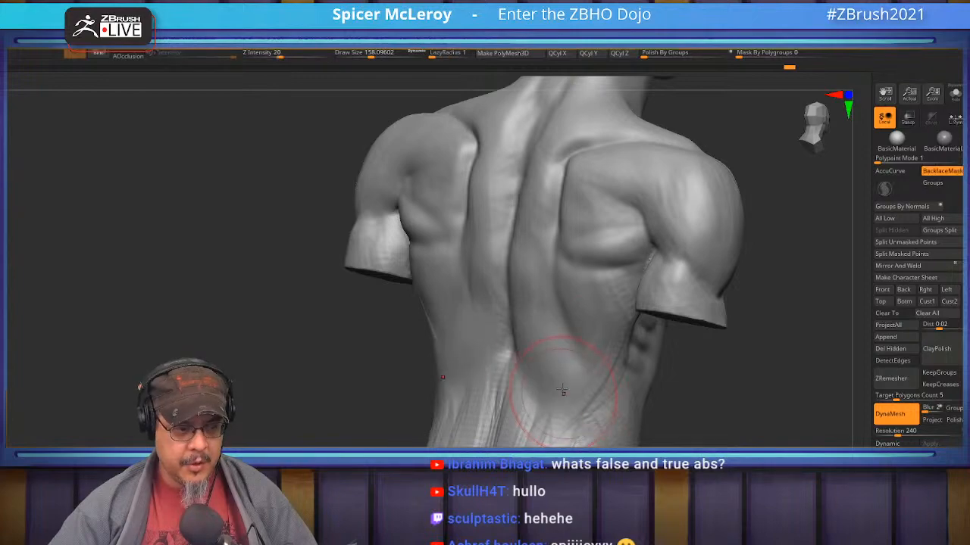
pyautogui.moveTo(758, 364); pyautogui.dragTo(686, 367)
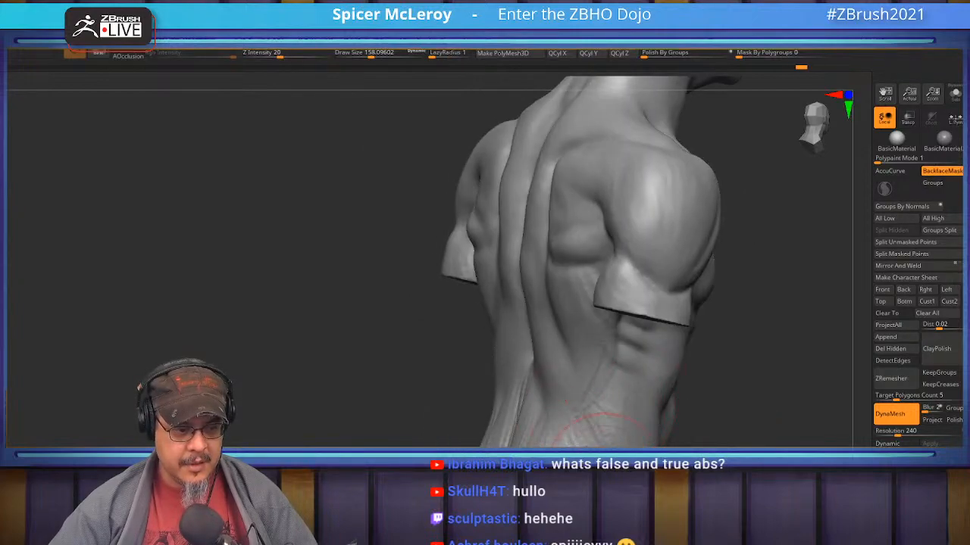
pyautogui.moveTo(795, 379); pyautogui.dragTo(647, 375)
# - Build up the uppermost pair of abdominal segments below the pectorals with clay strokes at a draw size of about 104
pyautogui.keyDown('alt'); pyautogui.moveTo(483, 368); pyautogui.dragTo(413, 369); pyautogui.keyUp('alt')
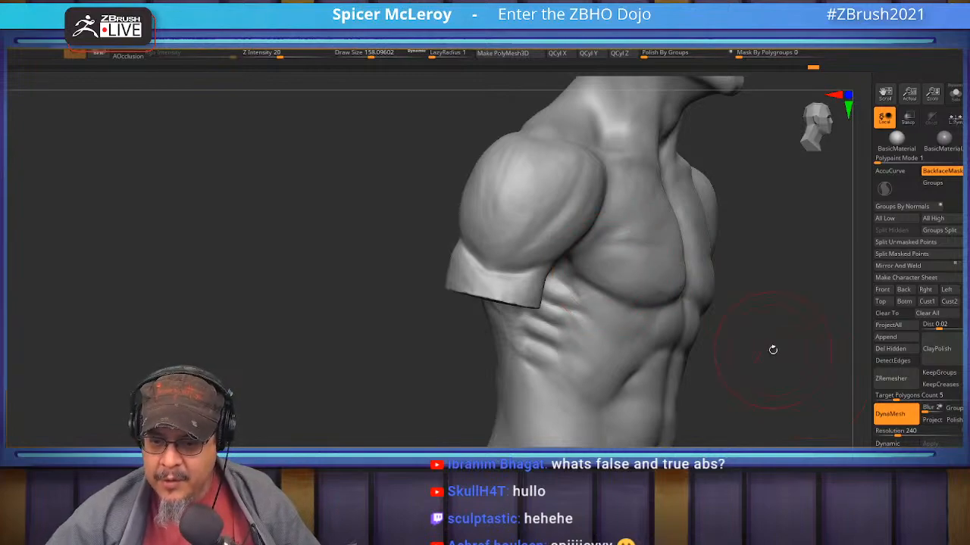
pyautogui.moveTo(758, 334)
pyautogui.mouseDown(button='right')
pyautogui.moveTo(663, 322)
pyautogui.moveTo(640, 303)
pyautogui.moveTo(712, 354)
pyautogui.moveTo(656, 351)
pyautogui.moveTo(693, 335)
pyautogui.mouseUp(button='right')
pyautogui.press('s')
pyautogui.moveTo(661, 339); pyautogui.dragTo(655, 338)
pyautogui.moveTo(655, 337); pyautogui.dragTo(672, 321, button='right')
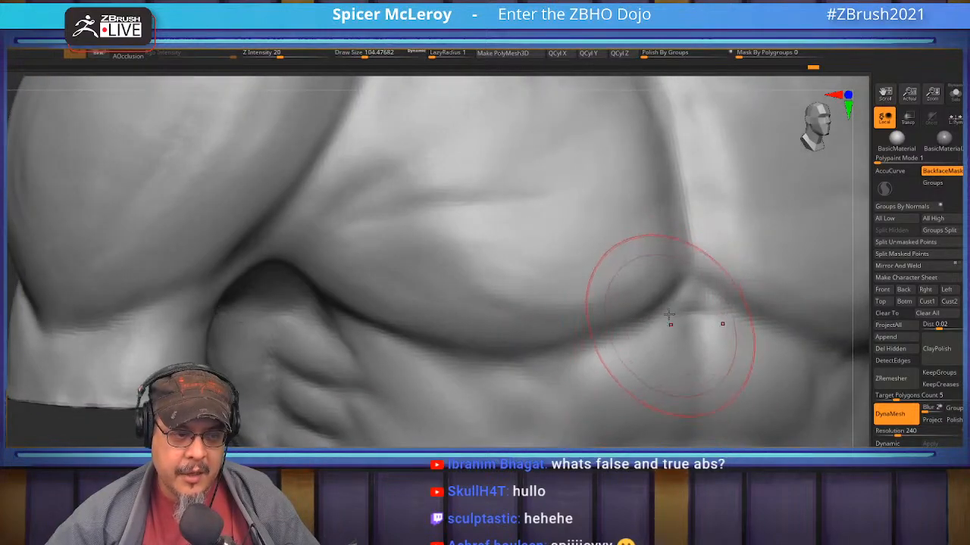
pyautogui.moveTo(668, 338); pyautogui.dragTo(669, 319)
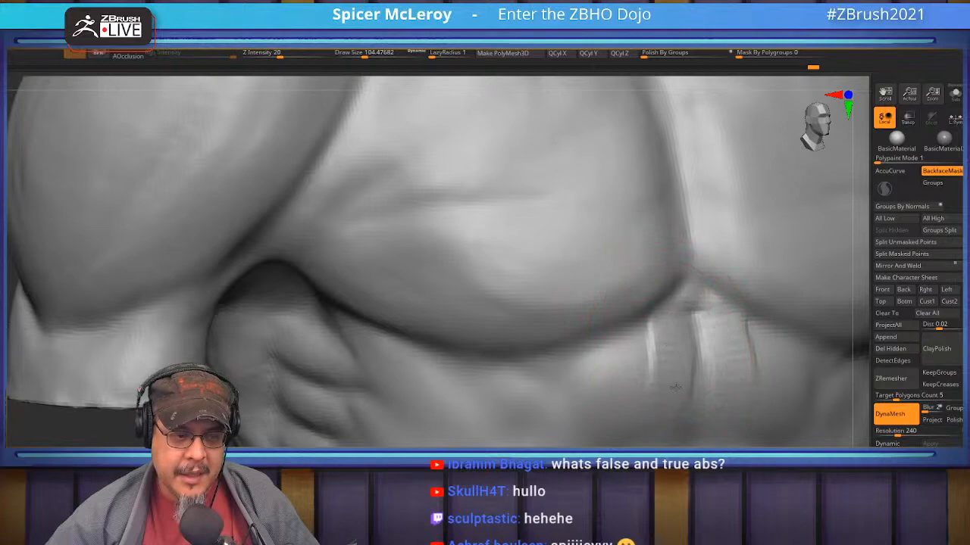
pyautogui.moveTo(643, 377)
pyautogui.mouseDown()
pyautogui.moveTo(638, 327)
pyautogui.moveTo(652, 329)
pyautogui.mouseUp()
# - Build up the second and third rows of abdominal segments with clay strokes on both sides of the midline
pyautogui.keyDown('alt'); pyautogui.moveTo(680, 425); pyautogui.dragTo(644, 253, button='right'); pyautogui.keyUp('alt')
pyautogui.moveTo(646, 273); pyautogui.dragTo(631, 379)
pyautogui.moveTo(626, 284)
pyautogui.mouseDown()
pyautogui.moveTo(624, 383)
pyautogui.moveTo(561, 346)
pyautogui.moveTo(558, 397)
pyautogui.moveTo(629, 299)
pyautogui.moveTo(625, 389)
pyautogui.moveTo(610, 378)
pyautogui.moveTo(594, 310)
pyautogui.mouseUp()
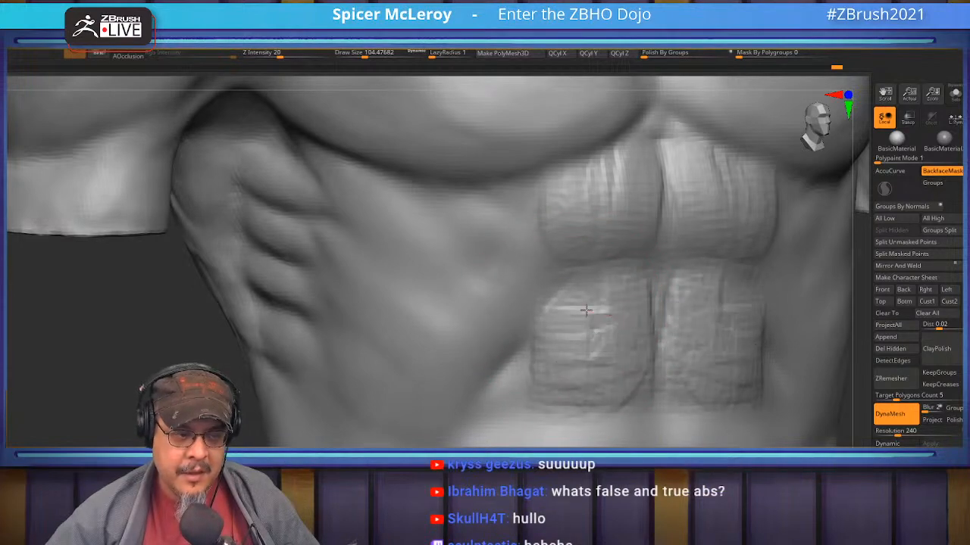
pyautogui.keyDown('alt'); pyautogui.moveTo(604, 292); pyautogui.dragTo(608, 418, button='right'); pyautogui.keyUp('alt')
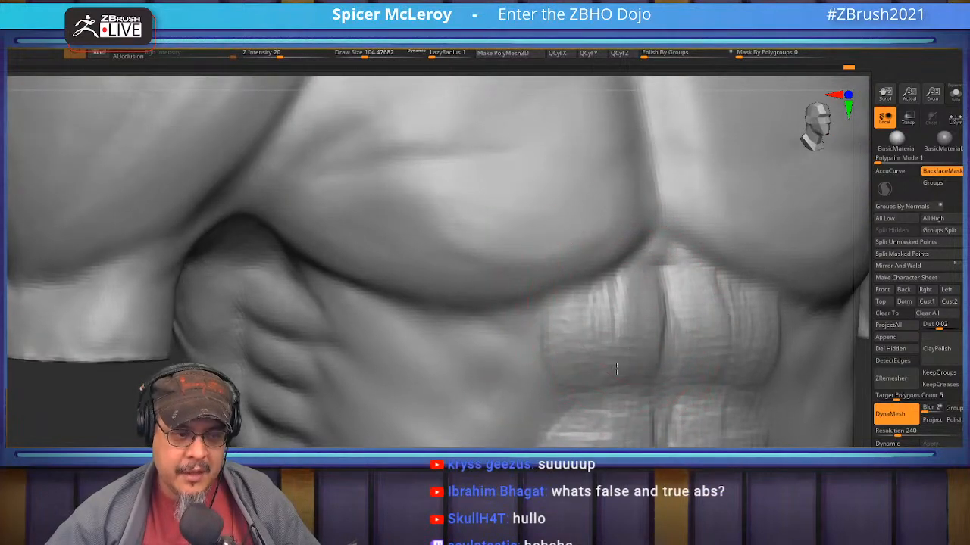
pyautogui.keyDown('ctrl'); pyautogui.moveTo(622, 428); pyautogui.dragTo(561, 294, button='right'); pyautogui.keyUp('ctrl')
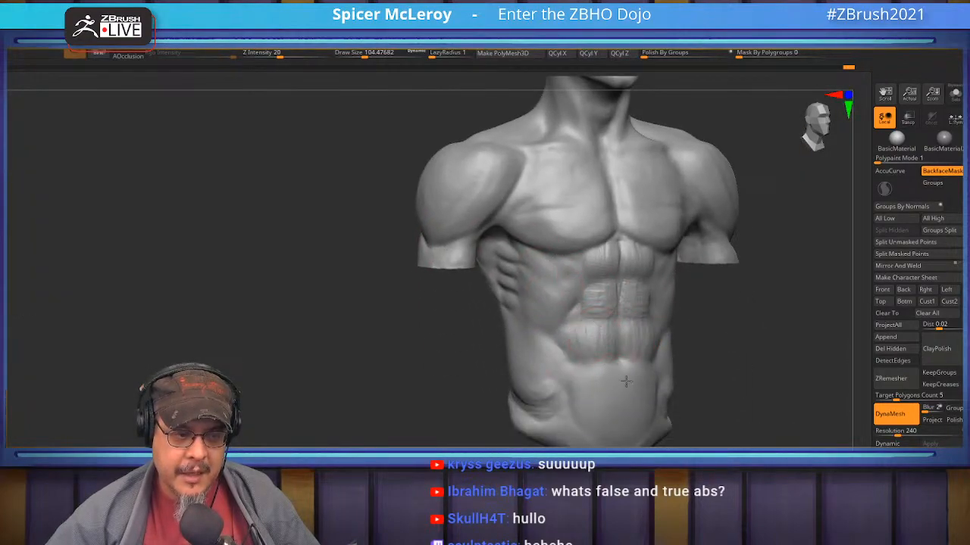
pyautogui.moveTo(783, 382)
pyautogui.keyDown('alt'); pyautogui.mouseDown(button='right')
pyautogui.moveTo(748, 458)
pyautogui.moveTo(790, 416)
pyautogui.moveTo(833, 534)
pyautogui.mouseUp(button='right'); pyautogui.keyUp('alt')
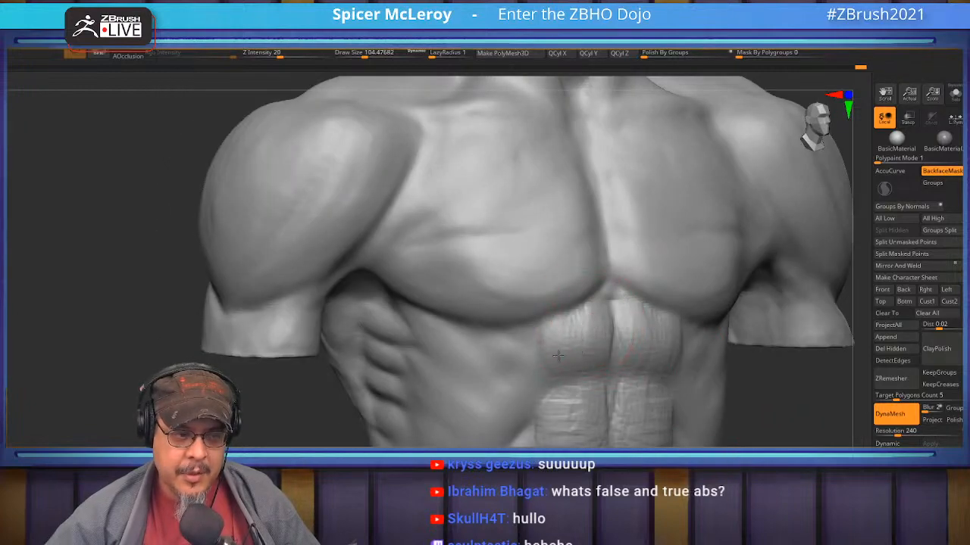
pyautogui.moveTo(541, 342)
pyautogui.mouseDown(button='right')
pyautogui.moveTo(595, 345)
pyautogui.moveTo(534, 332)
pyautogui.moveTo(553, 335)
pyautogui.mouseUp(button='right')
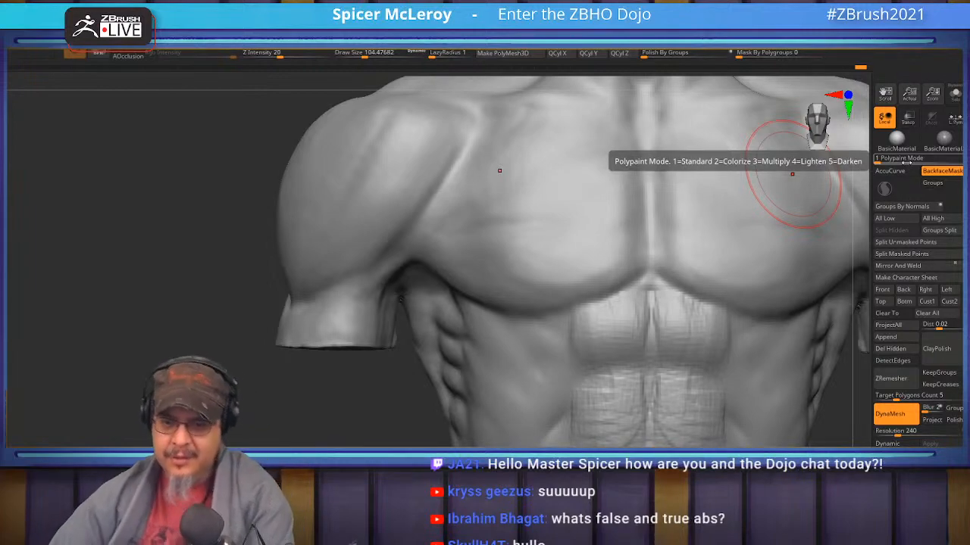
# - Place a canvas snapshot of the corrected bust and undo the live sculpt to its original form for a side-by-side comparison
pyautogui.moveTo(351, 428); pyautogui.dragTo(363, 384)
pyautogui.press('f')
pyautogui.keyDown('alt'); pyautogui.moveTo(374, 354); pyautogui.dragTo(455, 293, button='right'); pyautogui.keyUp('alt')
pyautogui.moveTo(453, 293); pyautogui.dragTo(702, 296)
pyautogui.press('f')
pyautogui.keyDown('alt'); pyautogui.moveTo(701, 296); pyautogui.dragTo(550, 322); pyautogui.keyUp('alt')
pyautogui.moveTo(572, 333)
pyautogui.mouseDown()
pyautogui.moveTo(524, 325)
pyautogui.moveTo(538, 328)
pyautogui.moveTo(519, 346)
pyautogui.moveTo(766, 346)
pyautogui.mouseUp()
pyautogui.hotkey('shift', 's')
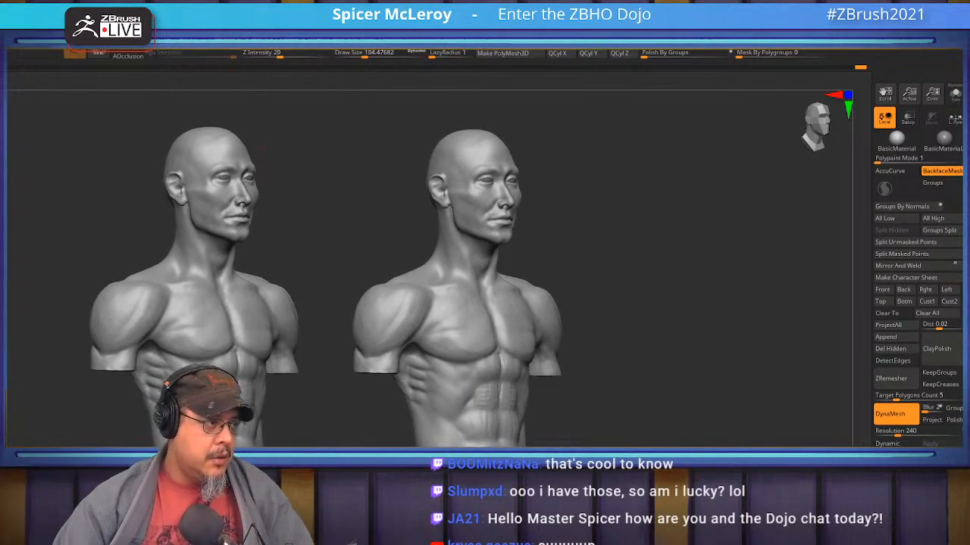
pyautogui.hotkey('ctrl', 'z')
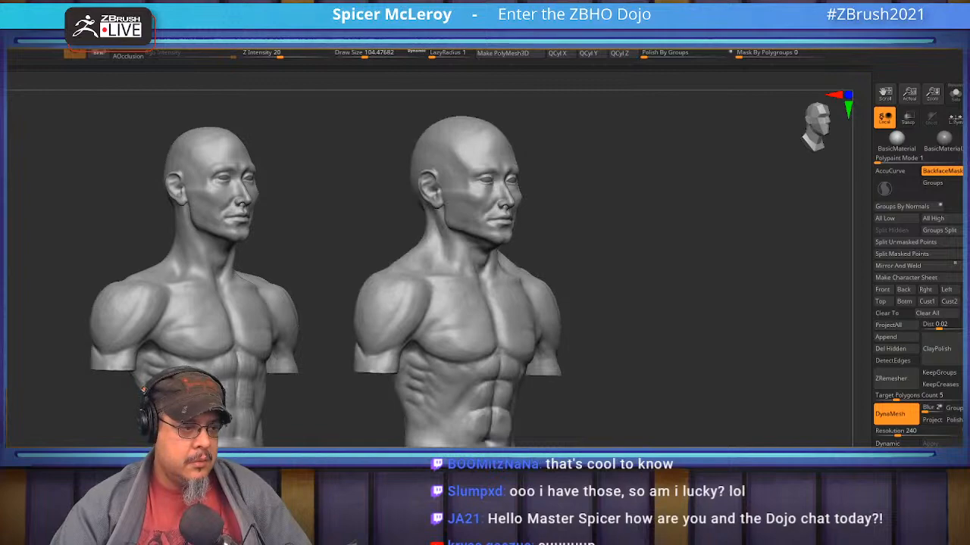
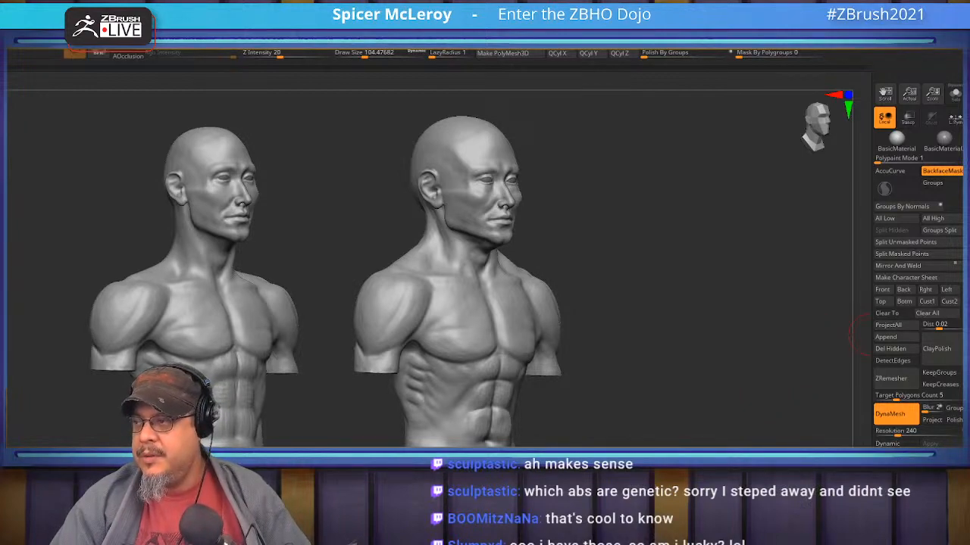
# - Load the 07VmarraPirate_01 tool from the For Critique folder, face it forward and clear the old snapshot from the canvas
pyautogui.hotkey('alt', 'Tab')
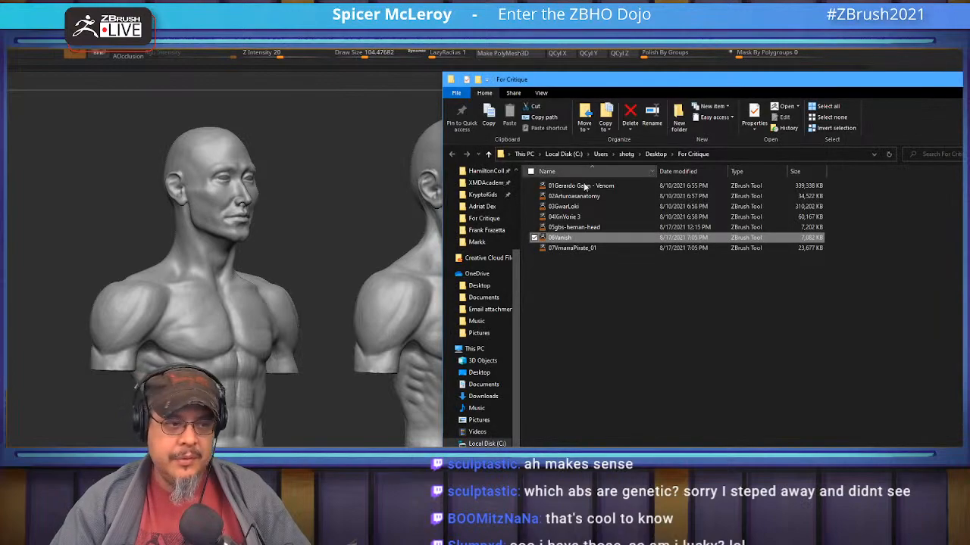
pyautogui.doubleClick(598, 248)
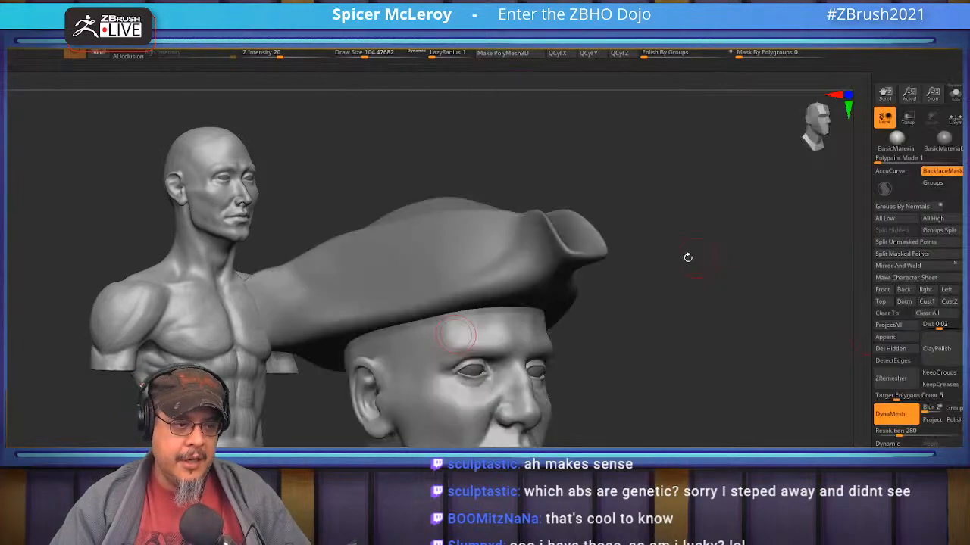
pyautogui.moveTo(614, 188); pyautogui.dragTo(659, 238)
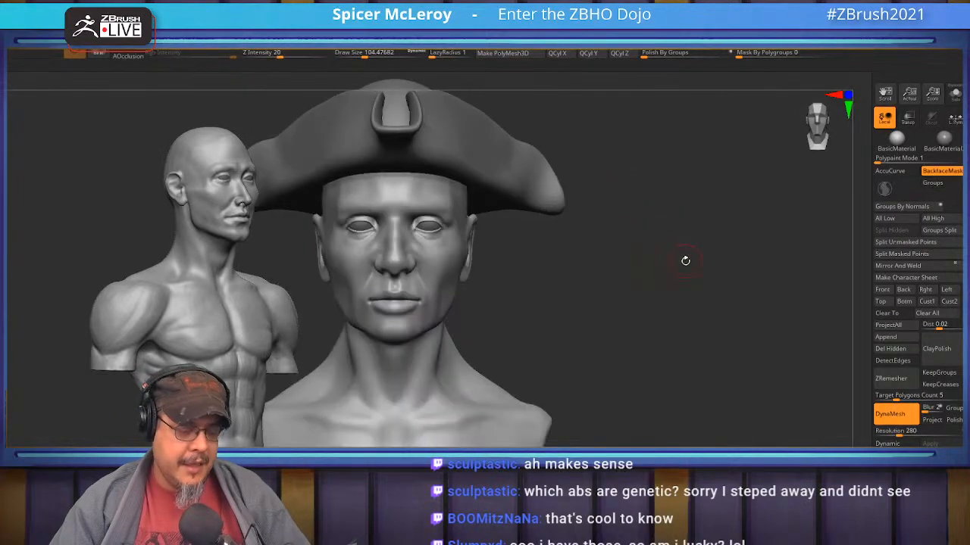
pyautogui.hotkey('ctrl', 'n')
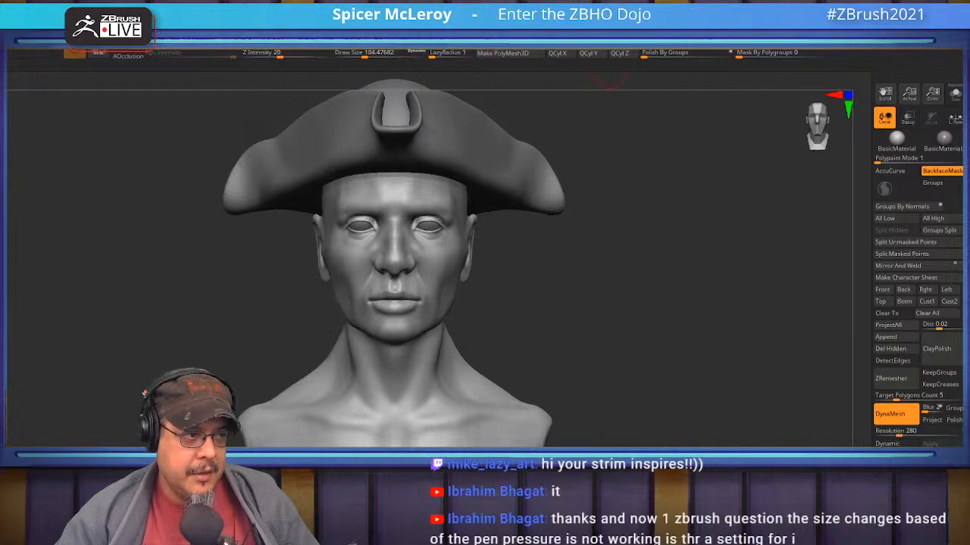
# - Open the tablet preferences to check the pen-pressure settings
pyautogui.click(324, 39)
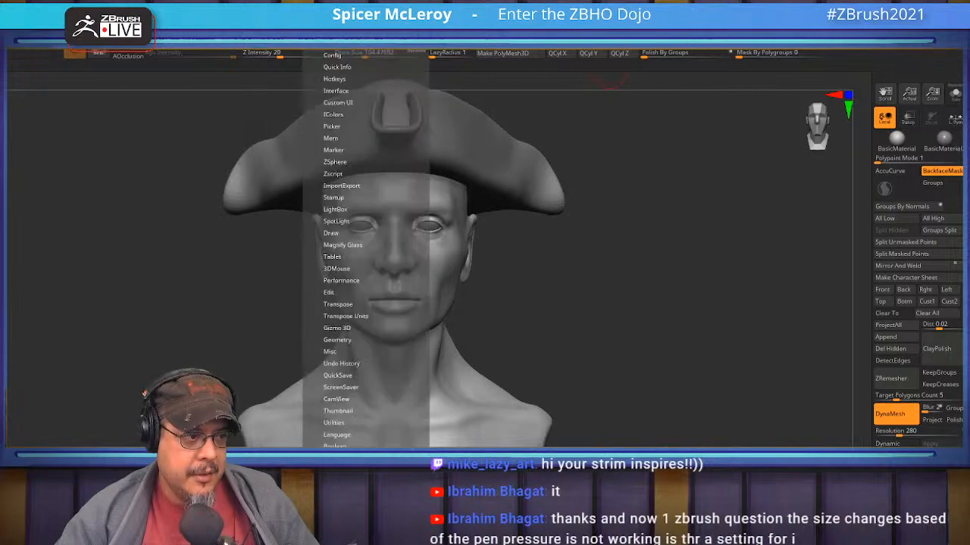
pyautogui.click(331, 258)
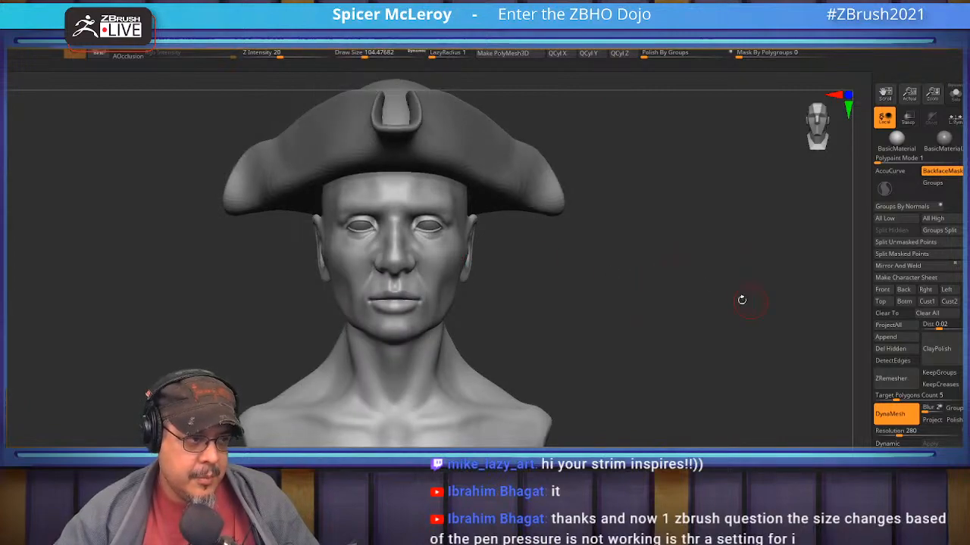
# - Examine the pirate's face up close and isolate the head from the hat with Solo mode
pyautogui.moveTo(652, 363); pyautogui.dragTo(626, 376)
pyautogui.moveTo(484, 364)
pyautogui.keyDown('ctrl'); pyautogui.mouseDown(button='right')
pyautogui.moveTo(485, 303)
pyautogui.moveTo(584, 357)
pyautogui.mouseUp(button='right'); pyautogui.keyUp('ctrl')
pyautogui.moveTo(485, 345)
pyautogui.mouseDown(button='right')
pyautogui.moveTo(545, 340)
pyautogui.moveTo(545, 386)
pyautogui.moveTo(652, 341)
pyautogui.moveTo(621, 341)
pyautogui.moveTo(606, 301)
pyautogui.moveTo(549, 298)
pyautogui.moveTo(606, 330)
pyautogui.moveTo(523, 311)
pyautogui.mouseUp(button='right')
pyautogui.moveTo(644, 309); pyautogui.dragTo(606, 276, button='right')
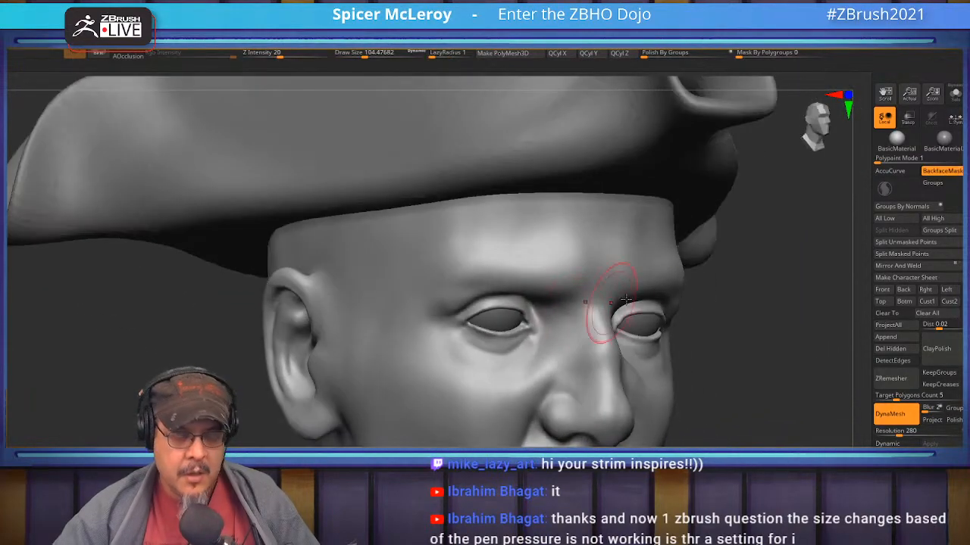
pyautogui.moveTo(943, 136)
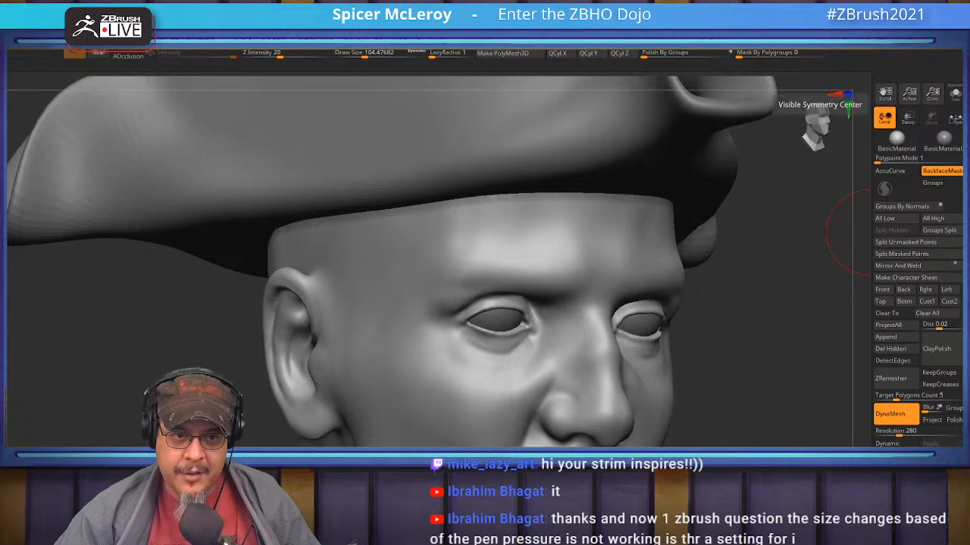
pyautogui.click(954, 93)
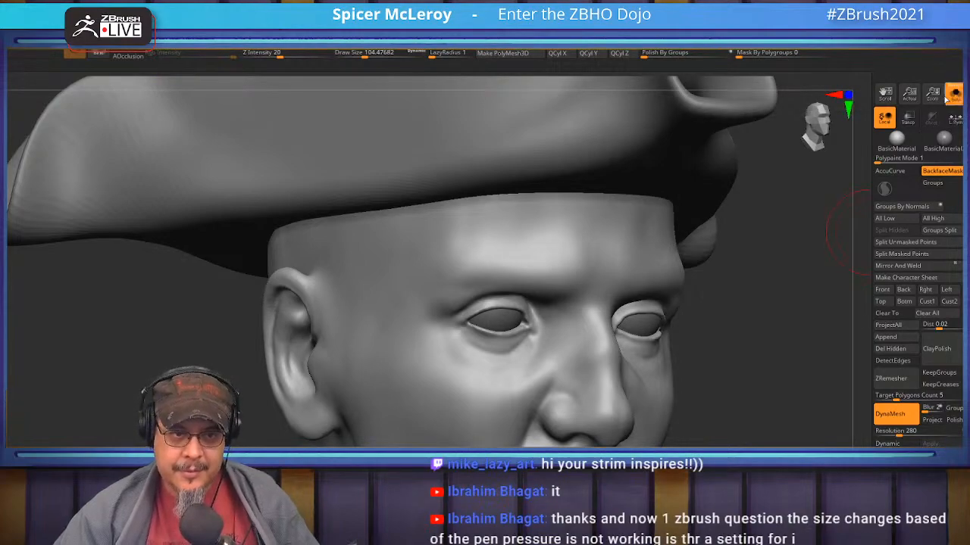
pyautogui.moveTo(676, 284)
pyautogui.mouseDown()
pyautogui.moveTo(660, 303)
pyautogui.moveTo(589, 260)
pyautogui.moveTo(612, 293)
pyautogui.moveTo(670, 275)
pyautogui.mouseUp()
# - Reshape the back of the skull in profile with the Move brush at a draw size of about 559
pyautogui.press('b')
pyautogui.press('m')
pyautogui.press('v')
pyautogui.press('s')
pyautogui.moveTo(669, 319)
pyautogui.mouseDown()
pyautogui.moveTo(703, 326)
pyautogui.moveTo(690, 397)
pyautogui.mouseUp()
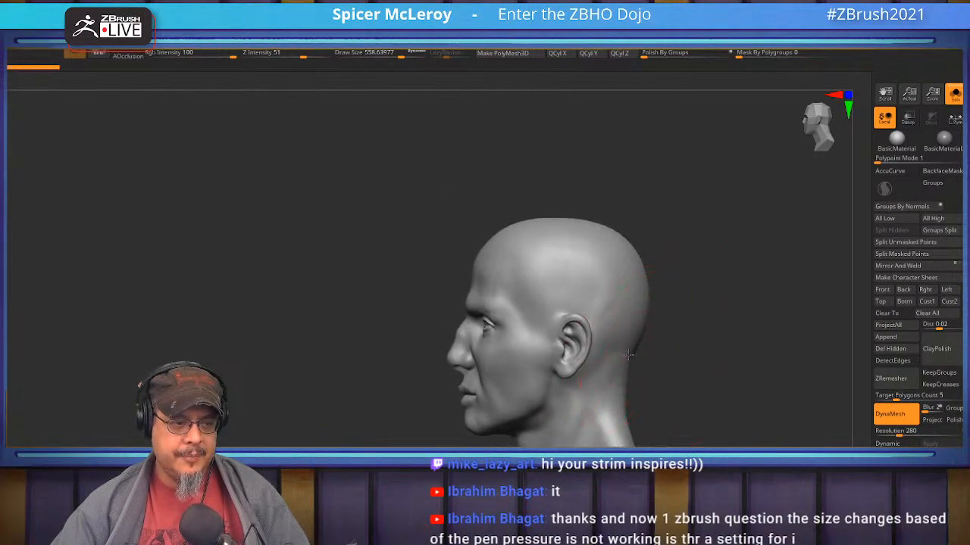
pyautogui.keyDown('alt'); pyautogui.moveTo(682, 363); pyautogui.dragTo(766, 394); pyautogui.keyUp('alt')
pyautogui.keyDown('alt'); pyautogui.moveTo(227, 310); pyautogui.dragTo(493, 352); pyautogui.keyUp('alt')
# - Adjust the side of the nose bridge with the Move brush at a draw size of about 136
pyautogui.press('s')
pyautogui.moveTo(585, 348)
pyautogui.mouseDown()
pyautogui.moveTo(567, 349)
pyautogui.moveTo(577, 249)
pyautogui.moveTo(630, 341)
pyautogui.moveTo(633, 327)
pyautogui.moveTo(614, 328)
pyautogui.mouseUp()
pyautogui.moveTo(620, 372)
pyautogui.mouseDown()
pyautogui.moveTo(603, 371)
pyautogui.moveTo(581, 345)
pyautogui.moveTo(603, 360)
pyautogui.mouseUp()
pyautogui.press('s')
pyautogui.moveTo(604, 360)
pyautogui.mouseDown(button='right')
pyautogui.moveTo(612, 384)
pyautogui.moveTo(597, 385)
pyautogui.moveTo(577, 310)
pyautogui.moveTo(562, 294)
pyautogui.moveTo(563, 261)
pyautogui.moveTo(584, 335)
pyautogui.moveTo(600, 347)
pyautogui.moveTo(614, 340)
pyautogui.mouseUp(button='right')
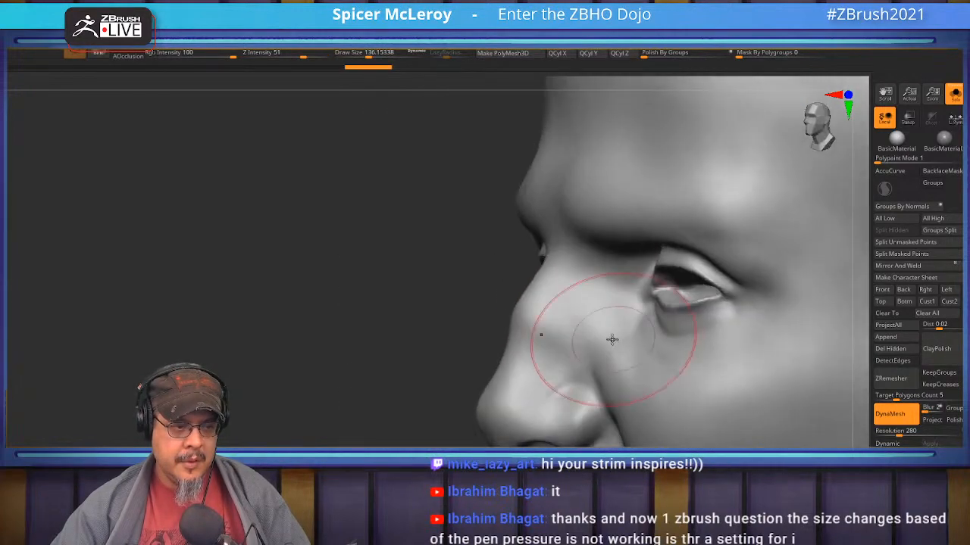
# - Build up the transition between nose and inner cheek with ClayBuildup at a draw size of about 87 and smooth the strokes
pyautogui.press('b')
pyautogui.press('c')
pyautogui.press('b')
pyautogui.moveTo(567, 279); pyautogui.dragTo(618, 318)
pyautogui.hotkey('ctrl', 'z')
pyautogui.hotkey('ctrl', 'z')
pyautogui.moveTo(628, 271); pyautogui.dragTo(678, 291, button='right')
pyautogui.press('s')
pyautogui.moveTo(622, 319); pyautogui.dragTo(615, 319)
pyautogui.moveTo(646, 369); pyautogui.dragTo(611, 287)
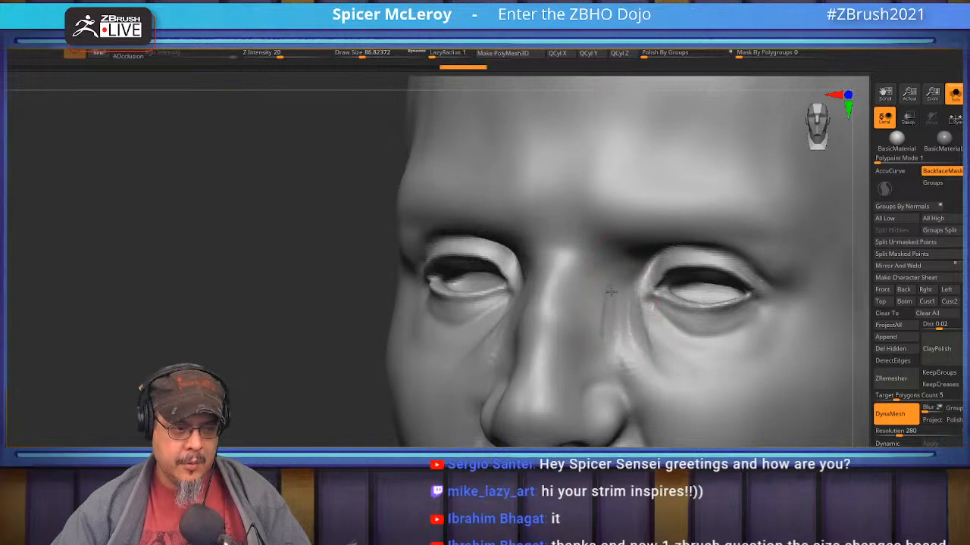
pyautogui.moveTo(616, 357)
pyautogui.mouseDown()
pyautogui.moveTo(620, 312)
pyautogui.moveTo(629, 364)
pyautogui.mouseUp()
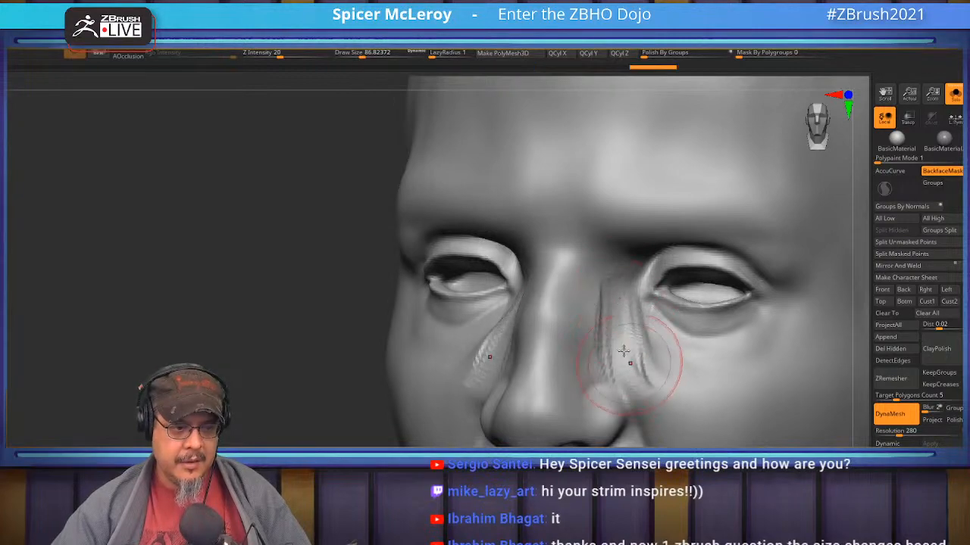
pyautogui.moveTo(623, 308); pyautogui.dragTo(624, 293)
pyautogui.keyDown('shift'); pyautogui.moveTo(627, 332); pyautogui.dragTo(640, 387); pyautogui.keyUp('shift')
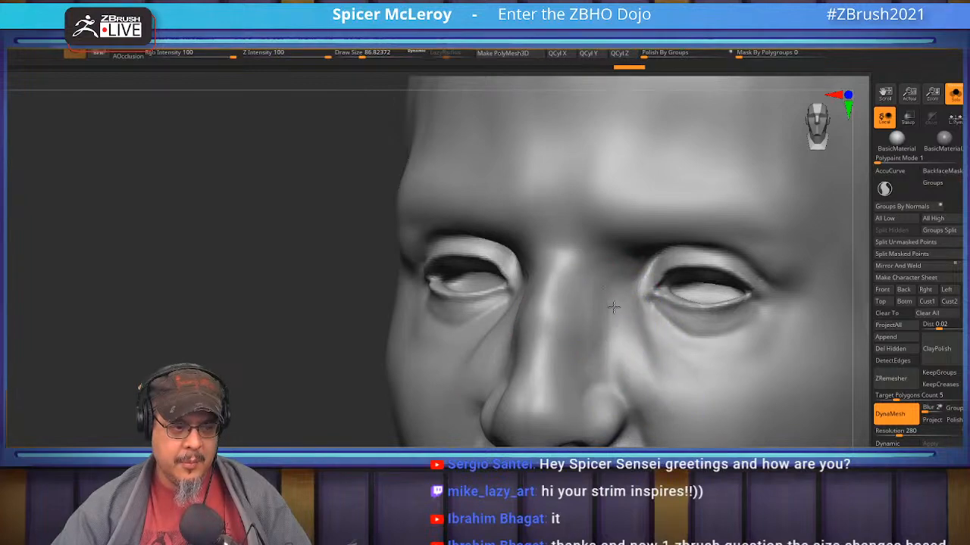
pyautogui.keyDown('shift'); pyautogui.moveTo(656, 388); pyautogui.dragTo(669, 379); pyautogui.keyUp('shift')
# - Add clay strokes from the inner eye corner down onto the cheek, undoing the last strokes beside the nose
pyautogui.moveTo(654, 308); pyautogui.dragTo(687, 378)
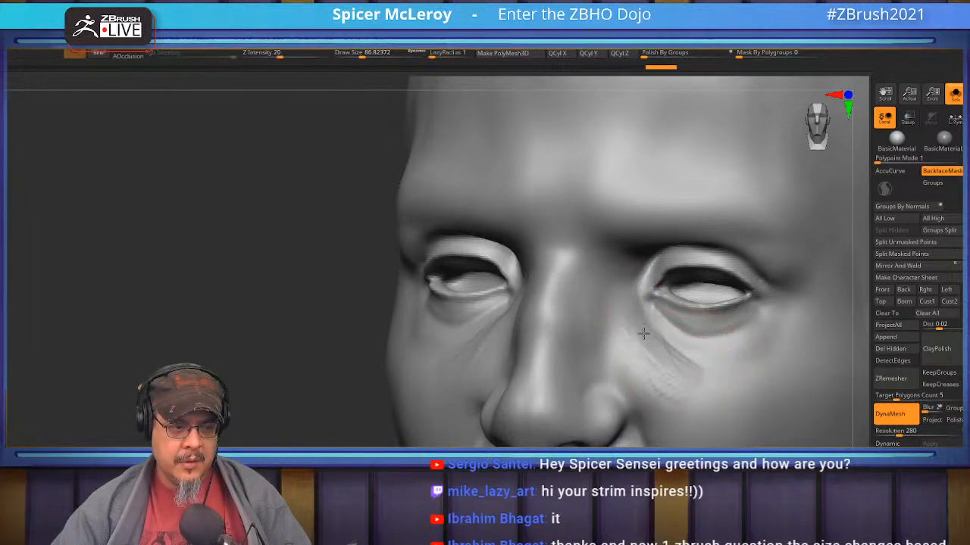
pyautogui.moveTo(628, 313); pyautogui.dragTo(694, 397)
pyautogui.moveTo(620, 327)
pyautogui.mouseDown()
pyautogui.moveTo(684, 376)
pyautogui.moveTo(630, 342)
pyautogui.moveTo(671, 379)
pyautogui.mouseUp()
pyautogui.moveTo(674, 380)
pyautogui.mouseDown(button='right')
pyautogui.moveTo(624, 329)
pyautogui.moveTo(614, 284)
pyautogui.mouseUp(button='right')
pyautogui.rightClick(621, 293)
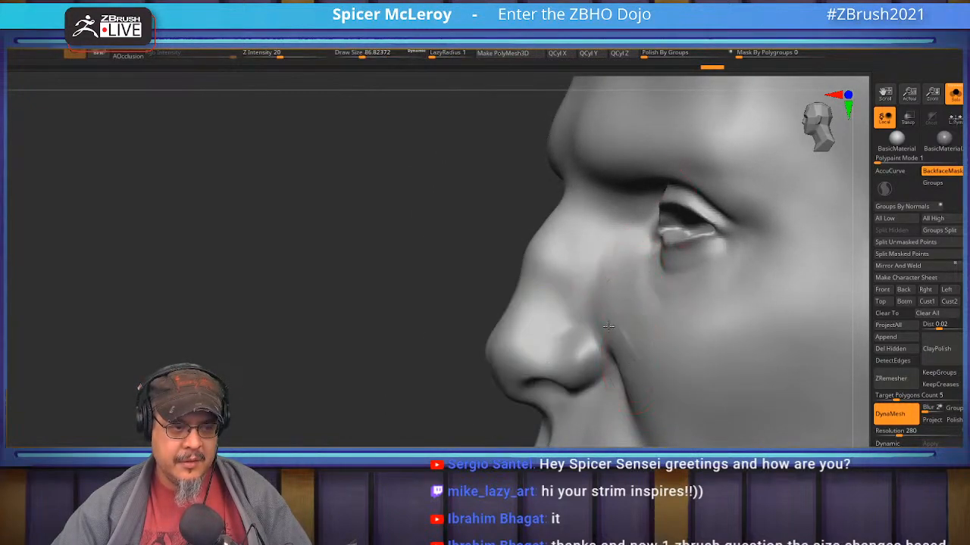
pyautogui.moveTo(600, 276); pyautogui.dragTo(604, 256)
pyautogui.moveTo(605, 273)
pyautogui.mouseDown(button='right')
pyautogui.moveTo(637, 310)
pyautogui.moveTo(665, 303)
pyautogui.mouseUp(button='right')
pyautogui.hotkey('ctrl', 'z')
pyautogui.hotkey('ctrl', 'z')
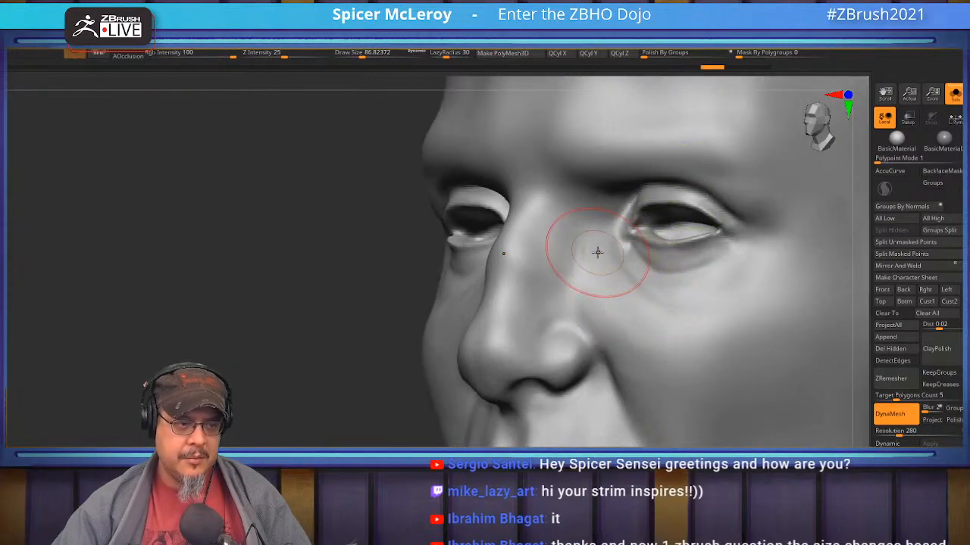
# - Build up the front of the cheek beside the nose with diagonal clay strokes and smooth them
pyautogui.moveTo(597, 253); pyautogui.dragTo(624, 256, button='right')
pyautogui.moveTo(581, 239); pyautogui.dragTo(628, 344)
pyautogui.moveTo(588, 246)
pyautogui.mouseDown()
pyautogui.moveTo(627, 365)
pyautogui.moveTo(610, 321)
pyautogui.moveTo(625, 357)
pyautogui.mouseUp()
pyautogui.moveTo(628, 312)
pyautogui.mouseDown(button='right')
pyautogui.moveTo(610, 306)
pyautogui.moveTo(641, 293)
pyautogui.moveTo(629, 261)
pyautogui.mouseUp(button='right')
pyautogui.moveTo(616, 246)
pyautogui.mouseDown()
pyautogui.moveTo(640, 322)
pyautogui.moveTo(650, 307)
pyautogui.moveTo(646, 364)
pyautogui.mouseUp()
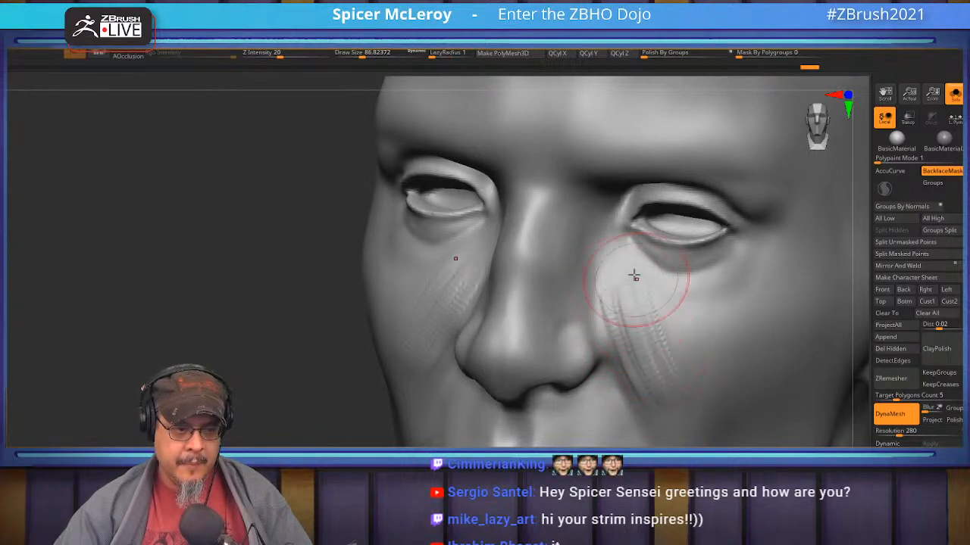
pyautogui.keyDown('shift'); pyautogui.moveTo(635, 280); pyautogui.dragTo(659, 359); pyautogui.keyUp('shift')
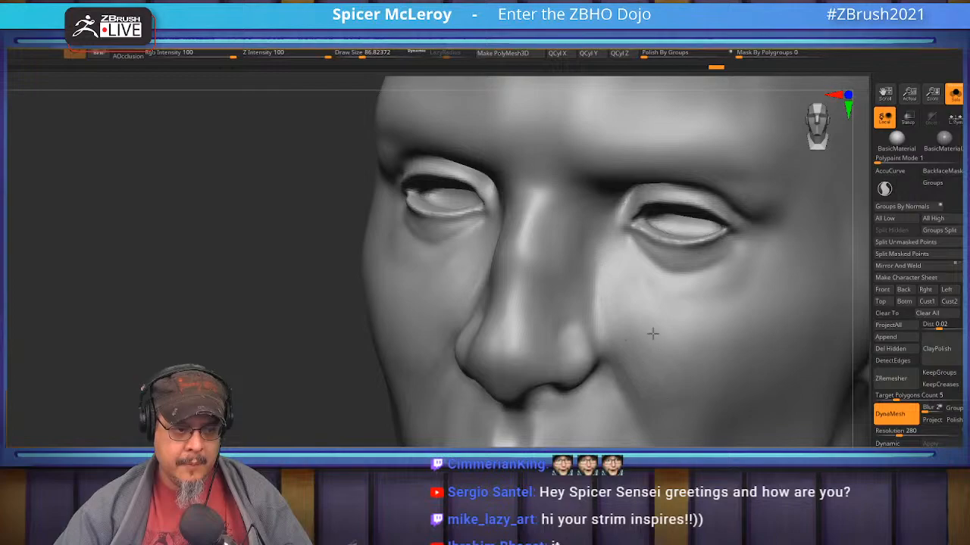
pyautogui.moveTo(654, 287)
pyautogui.mouseDown(button='right')
pyautogui.moveTo(615, 309)
pyautogui.moveTo(567, 260)
pyautogui.moveTo(567, 273)
pyautogui.moveTo(625, 262)
pyautogui.moveTo(639, 270)
pyautogui.mouseUp(button='right')
# - Carve the crease where the side of the nose meets the cheek with the DamStandard brush
pyautogui.press('b')
pyautogui.press('d')
pyautogui.press('s')
pyautogui.moveTo(677, 286)
pyautogui.mouseDown()
pyautogui.moveTo(660, 246)
pyautogui.moveTo(604, 233)
pyautogui.moveTo(561, 262)
pyautogui.mouseUp()
pyautogui.moveTo(659, 248)
pyautogui.mouseDown()
pyautogui.moveTo(665, 298)
pyautogui.moveTo(635, 338)
pyautogui.mouseUp()
# - Fill the forms around the nose-cheek crease with ClayBuildup and smooth the area
pyautogui.press('b')
pyautogui.press('c')
pyautogui.press('b')
pyautogui.moveTo(572, 300)
pyautogui.mouseDown()
pyautogui.moveTo(592, 263)
pyautogui.moveTo(617, 294)
pyautogui.moveTo(650, 299)
pyautogui.mouseUp()
pyautogui.moveTo(676, 265); pyautogui.dragTo(643, 324)
pyautogui.moveTo(610, 266); pyautogui.dragTo(559, 273)
pyautogui.keyDown('shift'); pyautogui.moveTo(636, 284); pyautogui.dragTo(632, 281); pyautogui.keyUp('shift')
# - Build up the ball of the nose tip with clay strokes and smooth it
pyautogui.keyDown('alt'); pyautogui.moveTo(539, 187); pyautogui.dragTo(547, 268, button='right'); pyautogui.keyUp('alt')
pyautogui.moveTo(534, 276)
pyautogui.mouseDown()
pyautogui.moveTo(514, 327)
pyautogui.moveTo(511, 375)
pyautogui.mouseUp()
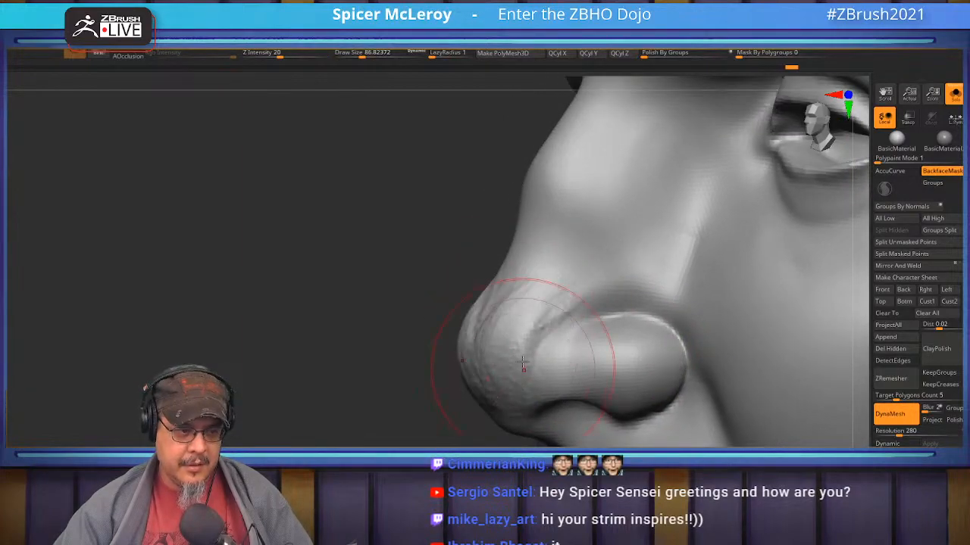
pyautogui.moveTo(513, 364); pyautogui.dragTo(628, 361, button='right')
pyautogui.keyDown('shift'); pyautogui.moveTo(447, 351); pyautogui.dragTo(392, 374); pyautogui.keyUp('shift')
# - Define the narrow top plane of the nose bridge between the eyes with ClayBuildup at a draw size of about 44
pyautogui.moveTo(398, 297)
pyautogui.keyDown('alt'); pyautogui.mouseDown(button='right')
pyautogui.moveTo(495, 315)
pyautogui.moveTo(519, 331)
pyautogui.mouseUp(button='right'); pyautogui.keyUp('alt')
pyautogui.moveTo(527, 365); pyautogui.dragTo(539, 320)
pyautogui.moveTo(539, 320)
pyautogui.mouseDown(button='right')
pyautogui.moveTo(542, 293)
pyautogui.moveTo(518, 283)
pyautogui.moveTo(536, 291)
pyautogui.mouseUp(button='right')
pyautogui.keyDown('alt'); pyautogui.moveTo(512, 239); pyautogui.dragTo(528, 272, button='right'); pyautogui.keyUp('alt')
pyautogui.press('s')
pyautogui.moveTo(529, 275); pyautogui.dragTo(524, 275)
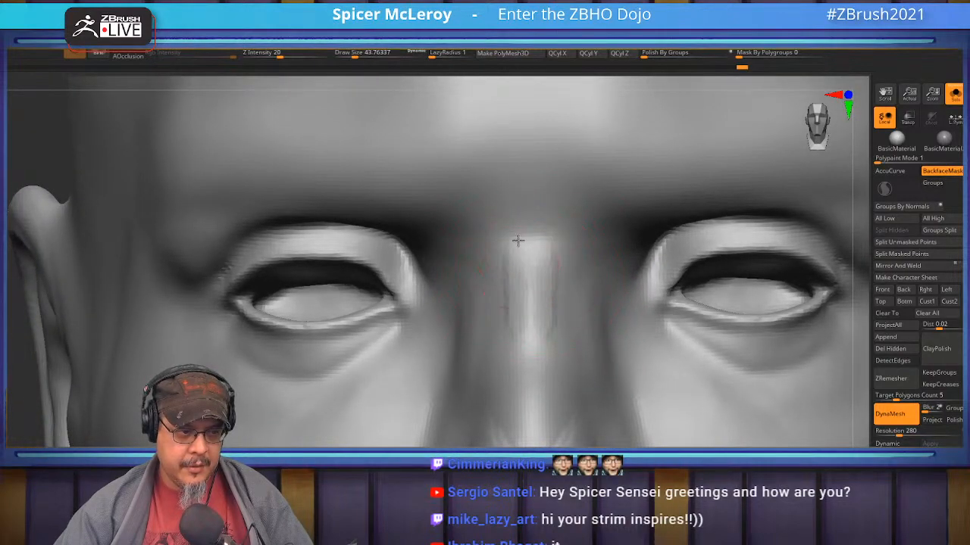
pyautogui.moveTo(541, 271)
pyautogui.mouseDown()
pyautogui.moveTo(542, 305)
pyautogui.moveTo(527, 305)
pyautogui.mouseUp()
# - Build up the side planes of the nose bridge with clay at a draw size of about 74 and smooth them
pyautogui.moveTo(507, 290); pyautogui.dragTo(541, 291, button='right')
pyautogui.press('s')
pyautogui.moveTo(476, 294); pyautogui.dragTo(483, 295)
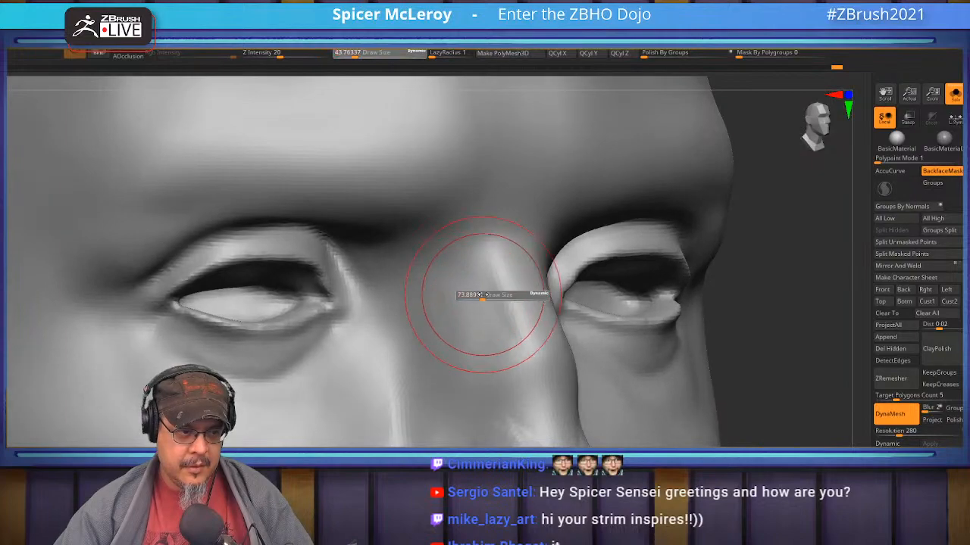
pyautogui.moveTo(469, 258); pyautogui.dragTo(461, 331)
pyautogui.moveTo(433, 301); pyautogui.dragTo(427, 379)
pyautogui.keyDown('alt'); pyautogui.moveTo(427, 379); pyautogui.dragTo(457, 324, button='right'); pyautogui.keyUp('alt')
pyautogui.moveTo(437, 316); pyautogui.dragTo(429, 378)
pyautogui.moveTo(444, 238); pyautogui.dragTo(449, 371)
pyautogui.keyDown('alt'); pyautogui.moveTo(450, 429); pyautogui.dragTo(470, 320, button='right'); pyautogui.keyUp('alt')
pyautogui.moveTo(490, 254); pyautogui.dragTo(488, 305)
pyautogui.keyDown('alt'); pyautogui.moveTo(491, 251); pyautogui.dragTo(499, 363, button='right'); pyautogui.keyUp('alt')
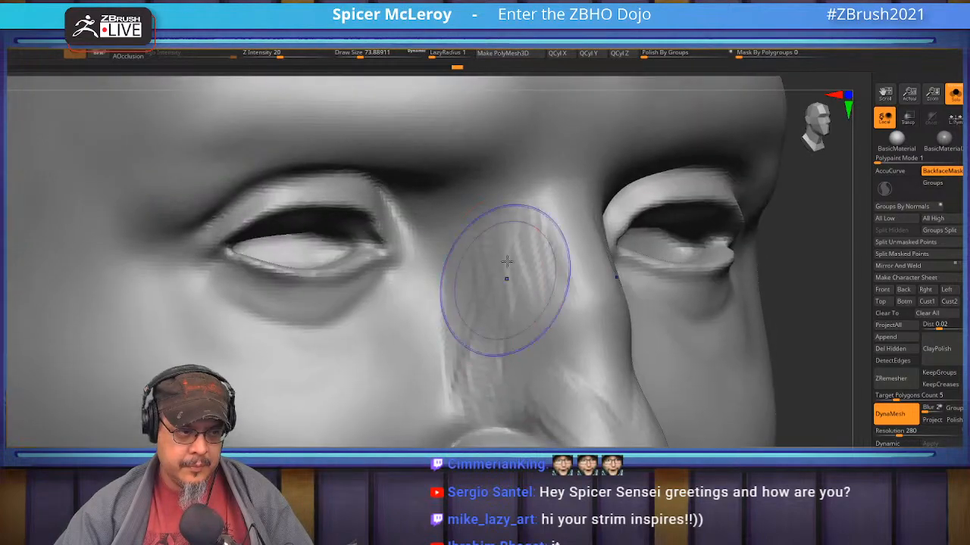
pyautogui.keyDown('shift'); pyautogui.moveTo(505, 288); pyautogui.dragTo(523, 259); pyautogui.keyUp('shift')
# - Narrow the mouth and raise its line with the Move brush at a draw size of about 212
pyautogui.keyDown('ctrl'); pyautogui.moveTo(463, 324); pyautogui.dragTo(507, 204, button='right'); pyautogui.keyUp('ctrl')
pyautogui.moveTo(606, 220); pyautogui.dragTo(532, 227, button='right')
pyautogui.moveTo(676, 297)
pyautogui.keyDown('alt'); pyautogui.mouseDown(button='right')
pyautogui.moveTo(599, 284)
pyautogui.moveTo(563, 305)
pyautogui.moveTo(574, 260)
pyautogui.moveTo(531, 279)
pyautogui.moveTo(545, 292)
pyautogui.moveTo(522, 298)
pyautogui.moveTo(547, 303)
pyautogui.moveTo(496, 290)
pyautogui.moveTo(532, 312)
pyautogui.moveTo(528, 277)
pyautogui.moveTo(543, 325)
pyautogui.moveTo(525, 293)
pyautogui.moveTo(506, 341)
pyautogui.moveTo(581, 296)
pyautogui.moveTo(545, 271)
pyautogui.moveTo(552, 323)
pyautogui.moveTo(493, 275)
pyautogui.moveTo(599, 296)
pyautogui.mouseUp(button='right'); pyautogui.keyUp('alt')
pyautogui.keyDown('alt'); pyautogui.moveTo(468, 313); pyautogui.dragTo(515, 249, button='right'); pyautogui.keyUp('alt')
pyautogui.moveTo(562, 377)
pyautogui.keyDown('alt'); pyautogui.mouseDown(button='right')
pyautogui.moveTo(618, 318)
pyautogui.moveTo(601, 267)
pyautogui.moveTo(590, 330)
pyautogui.moveTo(595, 361)
pyautogui.moveTo(604, 312)
pyautogui.mouseUp(button='right'); pyautogui.keyUp('alt')
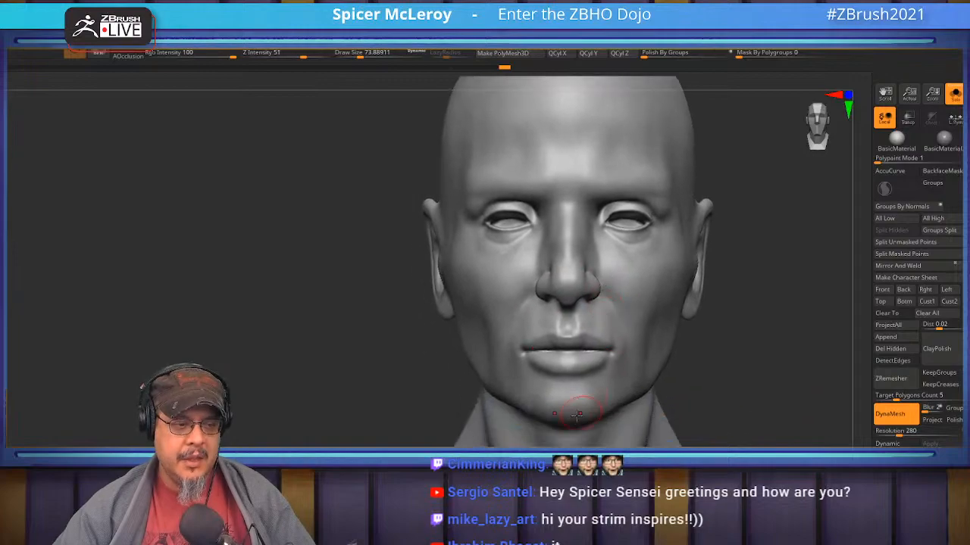
pyautogui.press('b')
pyautogui.press('m')
pyautogui.press('v')
pyautogui.moveTo(531, 394)
pyautogui.mouseDown(button='right')
pyautogui.moveTo(584, 390)
pyautogui.moveTo(594, 330)
pyautogui.mouseUp(button='right')
pyautogui.moveTo(492, 318); pyautogui.dragTo(541, 314, button='right')
pyautogui.moveTo(542, 314)
pyautogui.keyDown('ctrl'); pyautogui.mouseDown(button='right')
pyautogui.moveTo(552, 341)
pyautogui.moveTo(597, 339)
pyautogui.moveTo(522, 328)
pyautogui.mouseUp(button='right'); pyautogui.keyUp('ctrl')
pyautogui.press('s')
pyautogui.moveTo(490, 341); pyautogui.dragTo(505, 348)
pyautogui.moveTo(503, 346); pyautogui.dragTo(579, 337, button='right')
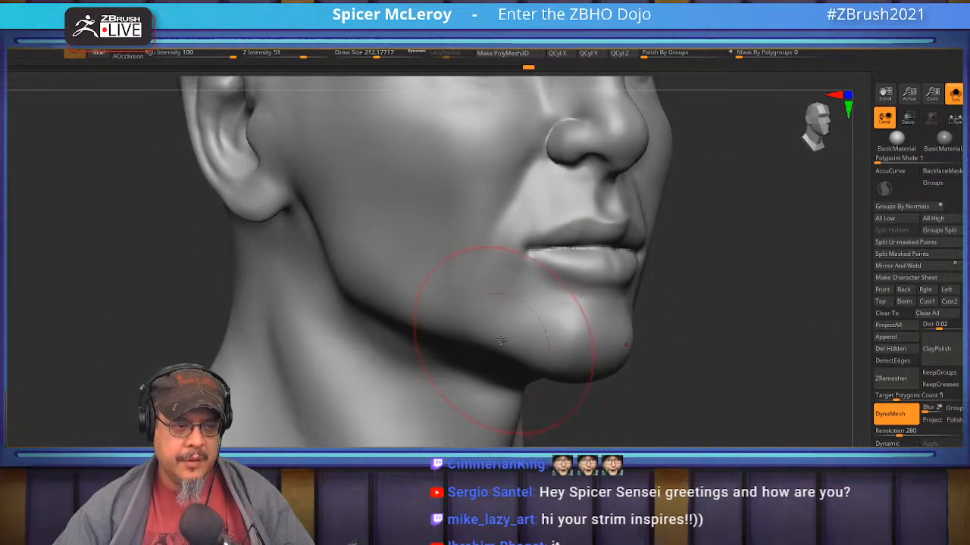
pyautogui.moveTo(710, 292); pyautogui.dragTo(565, 358, button='right')
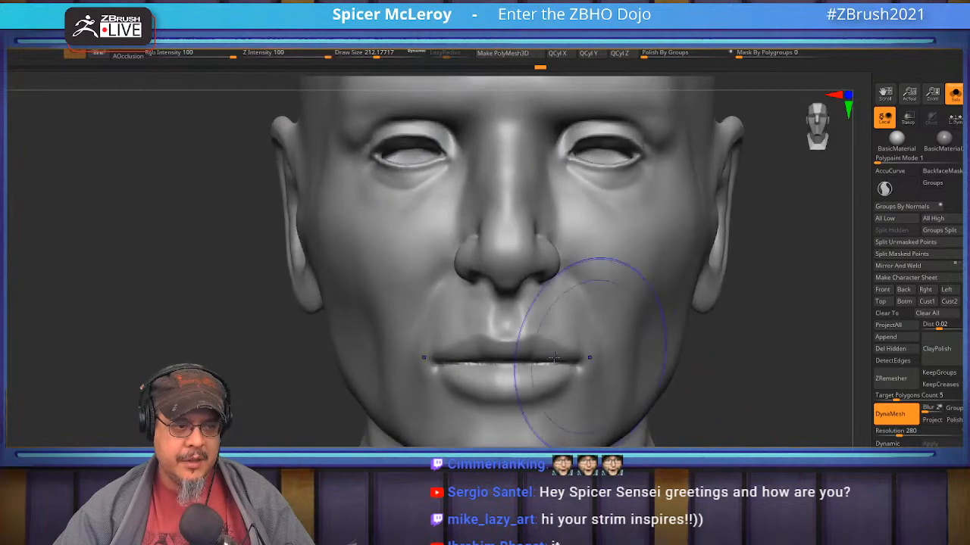
pyautogui.moveTo(573, 356); pyautogui.dragTo(559, 353)
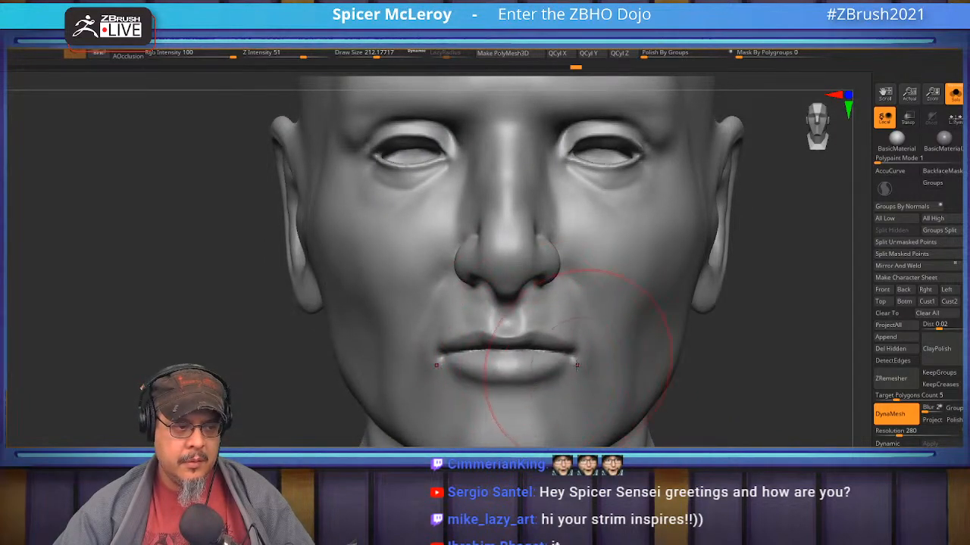
# - Build up the chin mound with ClayBuildup at a draw size of 112 and shape a small dimple in its center
pyautogui.moveTo(771, 375); pyautogui.dragTo(842, 246, button='right')
pyautogui.press('b')
pyautogui.press('c')
pyautogui.press('b')
pyautogui.keyDown('ctrl'); pyautogui.moveTo(613, 316); pyautogui.dragTo(610, 314, button='right'); pyautogui.keyUp('ctrl')
pyautogui.press('s')
pyautogui.moveTo(611, 315)
pyautogui.mouseDown()
pyautogui.moveTo(557, 335)
pyautogui.moveTo(584, 362)
pyautogui.moveTo(594, 345)
pyautogui.moveTo(631, 371)
pyautogui.mouseUp()
pyautogui.press('b')
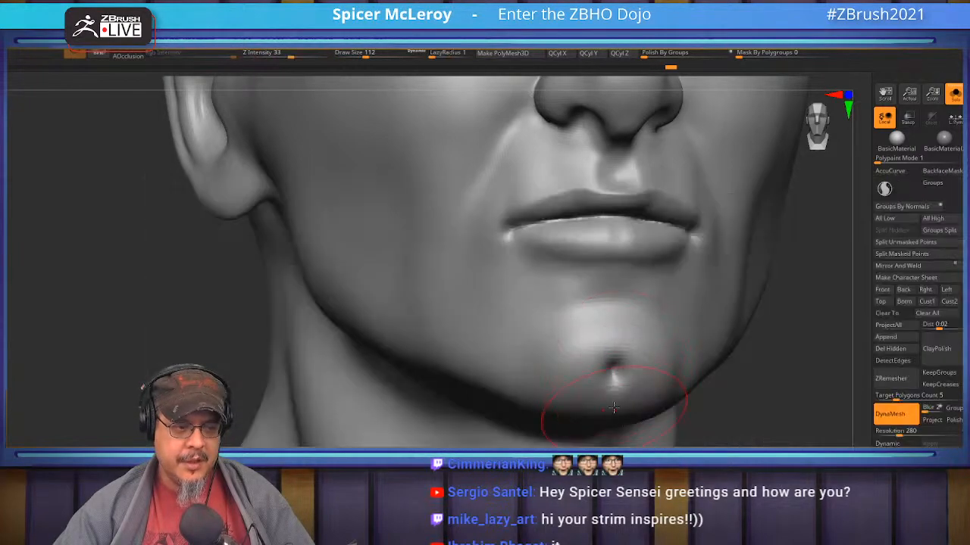
pyautogui.moveTo(496, 403)
pyautogui.mouseDown(button='right')
pyautogui.moveTo(520, 407)
pyautogui.moveTo(614, 336)
pyautogui.moveTo(608, 318)
pyautogui.moveTo(628, 307)
pyautogui.moveTo(618, 333)
pyautogui.moveTo(599, 336)
pyautogui.mouseUp(button='right')
pyautogui.press('b')
pyautogui.press('d')
pyautogui.press('s')
# - Fill the area running from the mouth corner down beside the chin with ClayBuildup strokes
pyautogui.press('b')
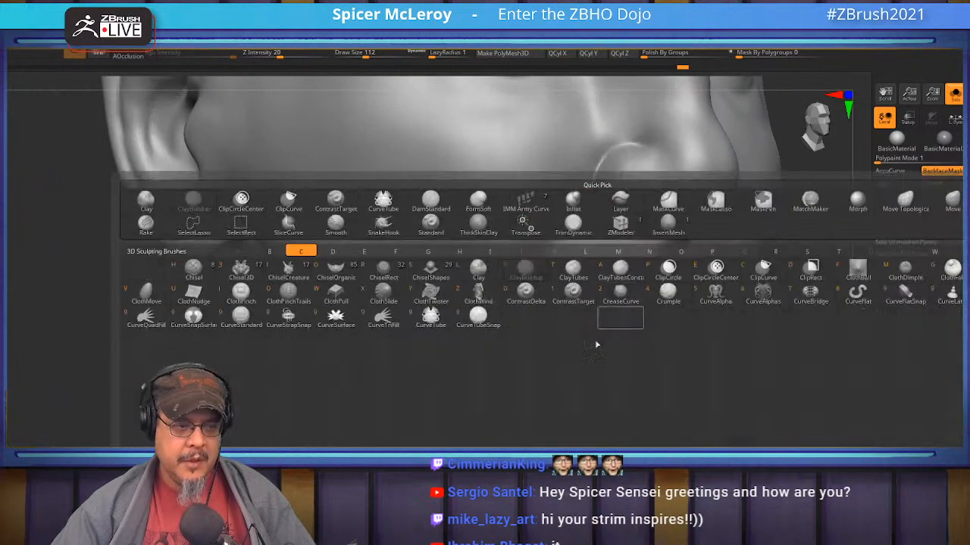
pyautogui.press('c')
pyautogui.press('b')
pyautogui.moveTo(590, 344); pyautogui.dragTo(616, 345)
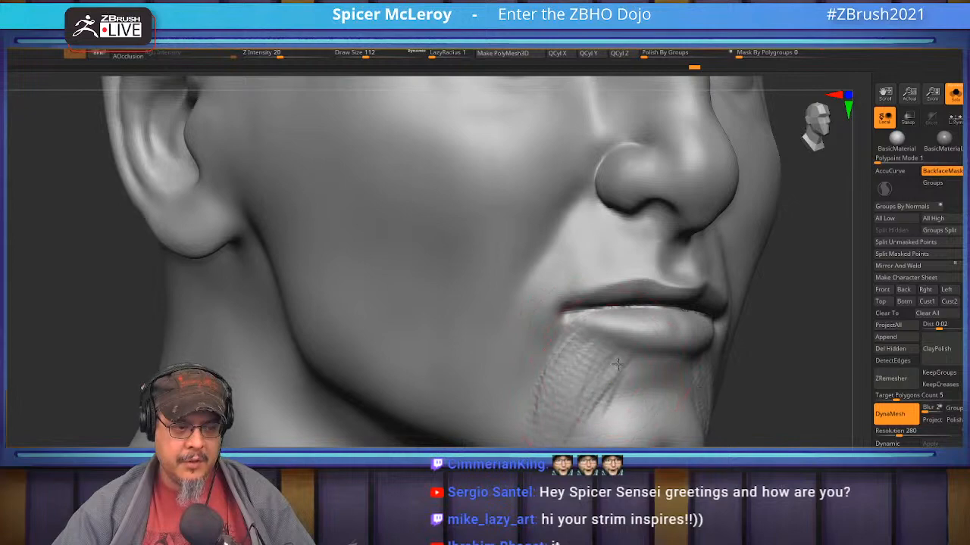
pyautogui.moveTo(555, 377); pyautogui.dragTo(532, 433)
pyautogui.moveTo(617, 428)
pyautogui.mouseDown()
pyautogui.moveTo(664, 391)
pyautogui.moveTo(608, 433)
pyautogui.mouseUp()
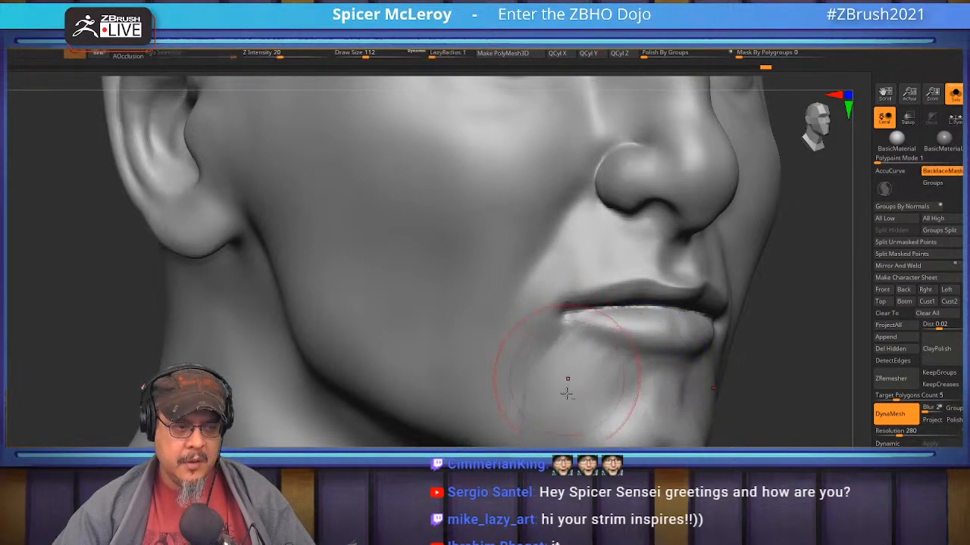
# - Sculpt the rounded fold around the mouth corner with clay at a draw size of about 77 and smooth it
pyautogui.keyDown('alt'); pyautogui.moveTo(567, 379); pyautogui.dragTo(562, 395, button='right'); pyautogui.keyUp('alt')
pyautogui.keyDown('alt'); pyautogui.moveTo(544, 334); pyautogui.dragTo(545, 349, button='right'); pyautogui.keyUp('alt')
pyautogui.press('s')
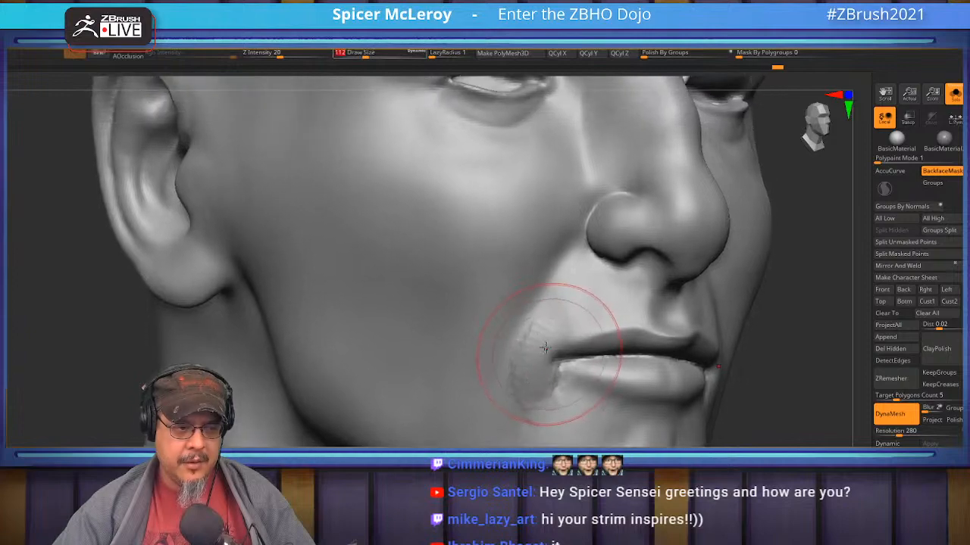
pyautogui.moveTo(542, 347); pyautogui.dragTo(526, 364)
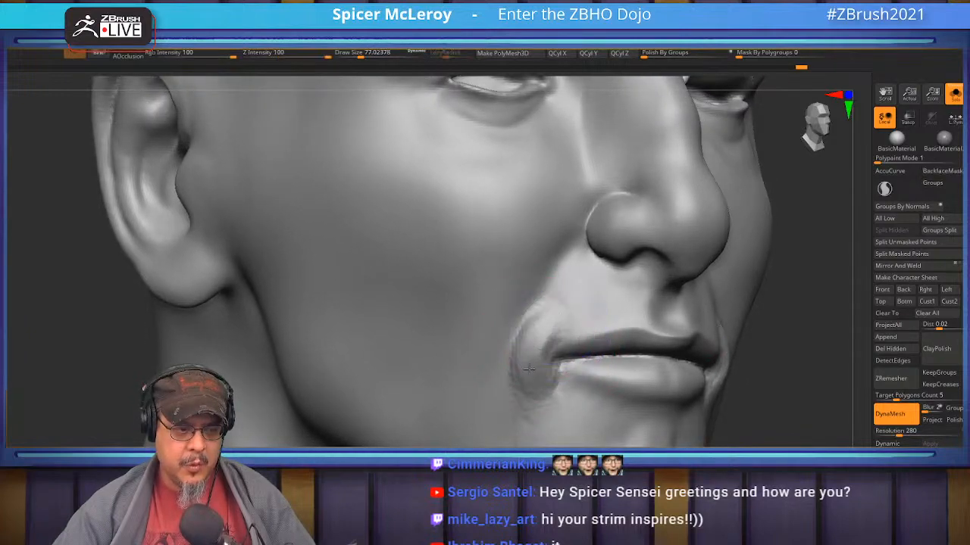
pyautogui.keyDown('shift'); pyautogui.moveTo(537, 330); pyautogui.dragTo(539, 389); pyautogui.keyUp('shift')
pyautogui.moveTo(540, 365); pyautogui.dragTo(492, 367, button='right')
pyautogui.keyDown('shift'); pyautogui.moveTo(551, 343); pyautogui.dragTo(522, 351); pyautogui.keyUp('shift')
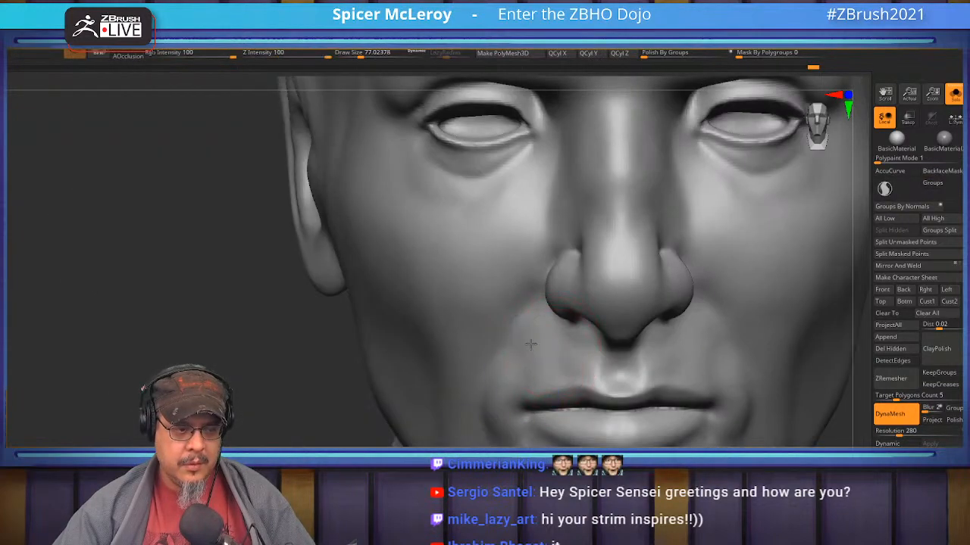
# - Smooth the nostril wing and add a clay strip from the inner eye corner down beside the nose
pyautogui.keyDown('alt'); pyautogui.moveTo(523, 282); pyautogui.dragTo(613, 317, button='right'); pyautogui.keyUp('alt')
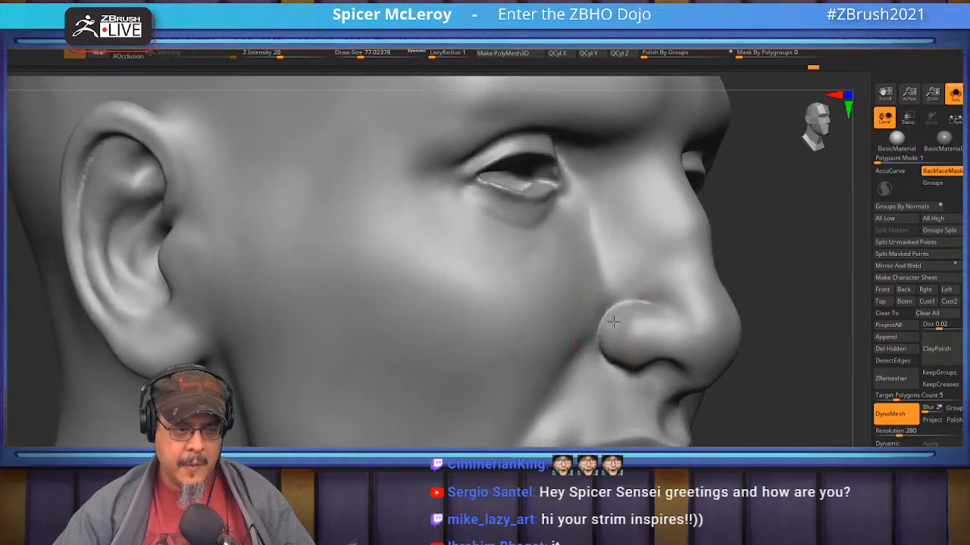
pyautogui.keyDown('shift'); pyautogui.moveTo(628, 319); pyautogui.dragTo(637, 336); pyautogui.keyUp('shift')
pyautogui.keyDown('alt'); pyautogui.moveTo(637, 336); pyautogui.dragTo(599, 396, button='right'); pyautogui.keyUp('alt')
pyautogui.moveTo(604, 312); pyautogui.dragTo(584, 267, button='right')
pyautogui.moveTo(560, 249); pyautogui.dragTo(560, 271)
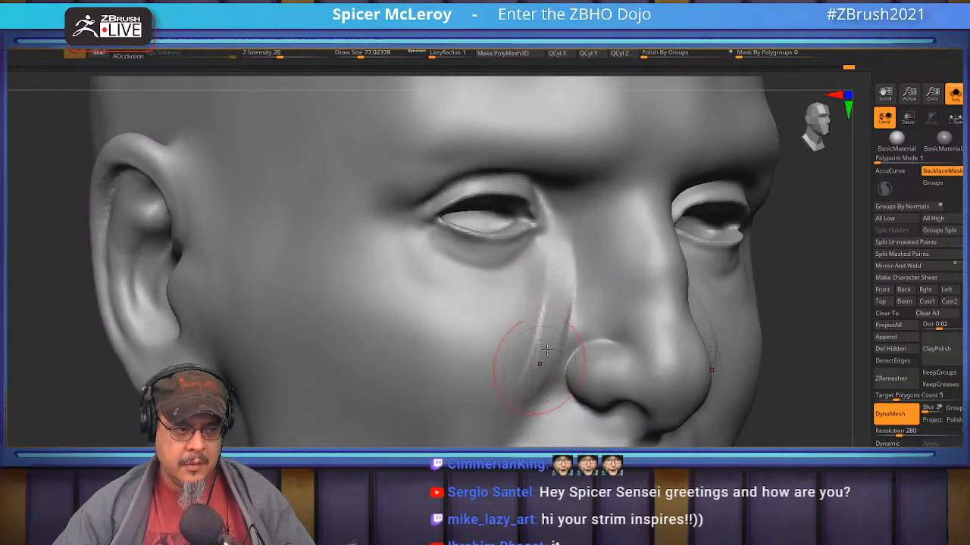
# - Build up the cheek form beneath the lower eyelid bag with curved clay strokes and smooth it
pyautogui.moveTo(522, 389); pyautogui.dragTo(512, 364, button='right')
pyautogui.moveTo(544, 334)
pyautogui.mouseDown()
pyautogui.moveTo(483, 364)
pyautogui.moveTo(447, 352)
pyautogui.moveTo(424, 326)
pyautogui.mouseUp()
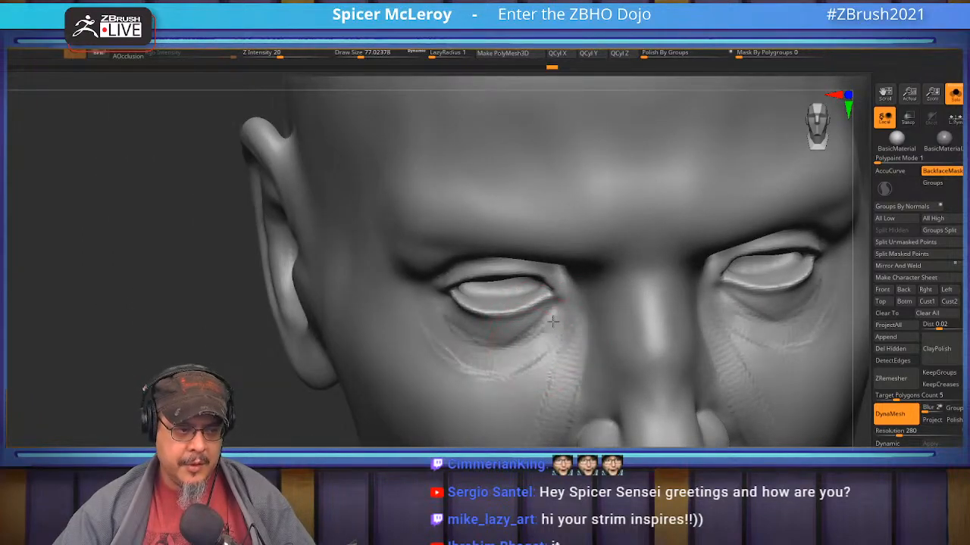
pyautogui.moveTo(534, 362); pyautogui.dragTo(559, 333)
pyautogui.moveTo(529, 363); pyautogui.dragTo(553, 312)
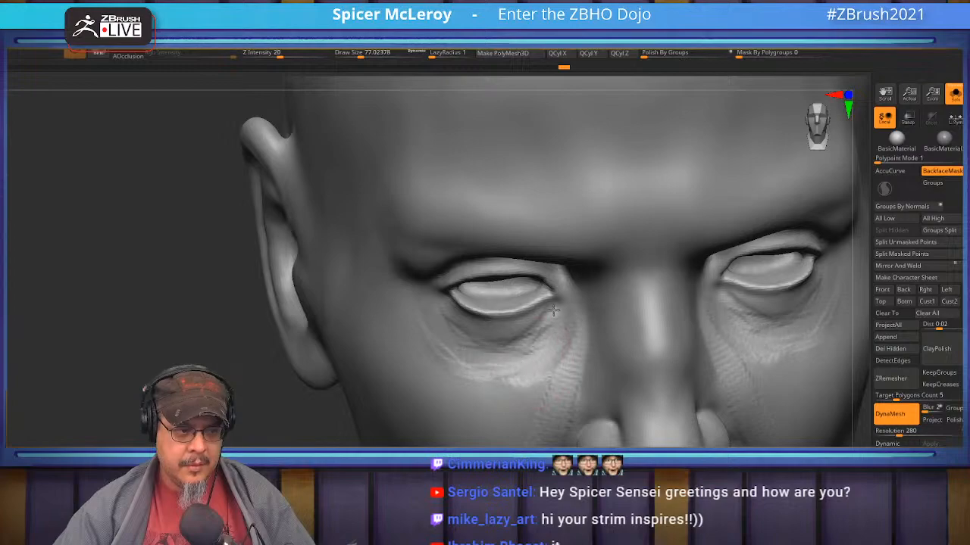
pyautogui.keyDown('shift'); pyautogui.moveTo(481, 358); pyautogui.dragTo(510, 358); pyautogui.keyUp('shift')
pyautogui.moveTo(447, 335); pyautogui.dragTo(561, 330, button='right')
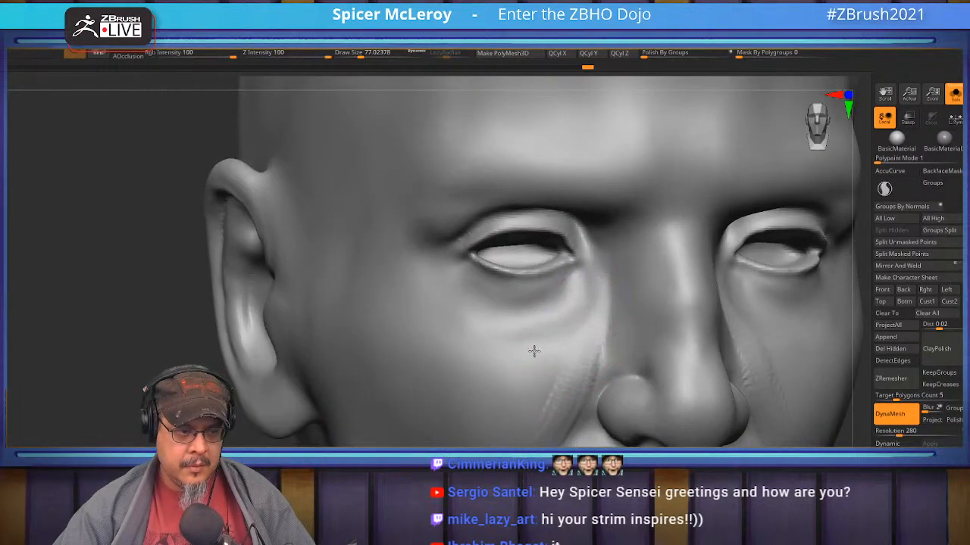
# - Build up the outer brow ridge above the eye with clay and smooth it into the temple
pyautogui.moveTo(520, 354)
pyautogui.mouseDown(button='right')
pyautogui.moveTo(517, 404)
pyautogui.moveTo(565, 327)
pyautogui.mouseUp(button='right')
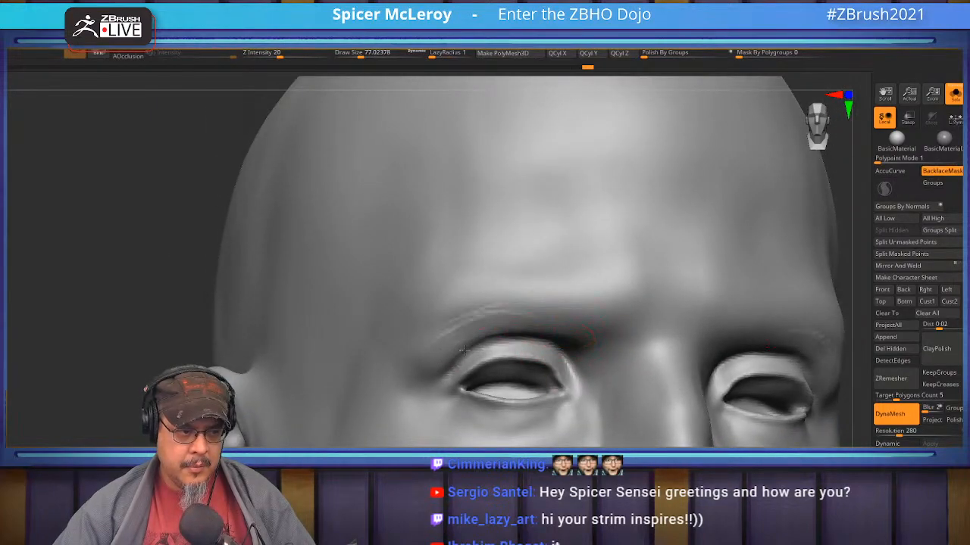
pyautogui.moveTo(449, 345)
pyautogui.mouseDown()
pyautogui.moveTo(539, 330)
pyautogui.moveTo(450, 350)
pyautogui.mouseUp()
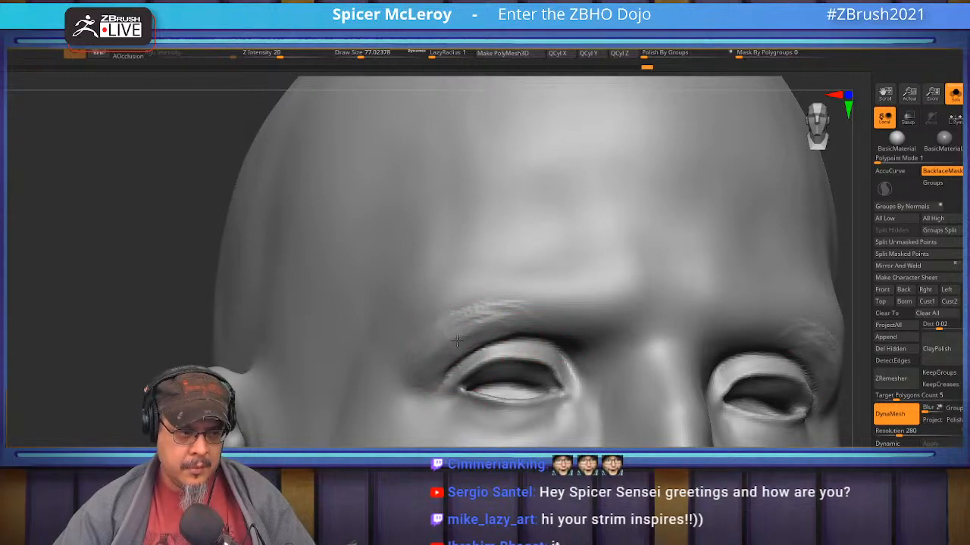
pyautogui.moveTo(496, 325)
pyautogui.keyDown('shift'); pyautogui.mouseDown()
pyautogui.moveTo(502, 321)
pyautogui.moveTo(426, 354)
pyautogui.mouseUp(); pyautogui.keyUp('shift')
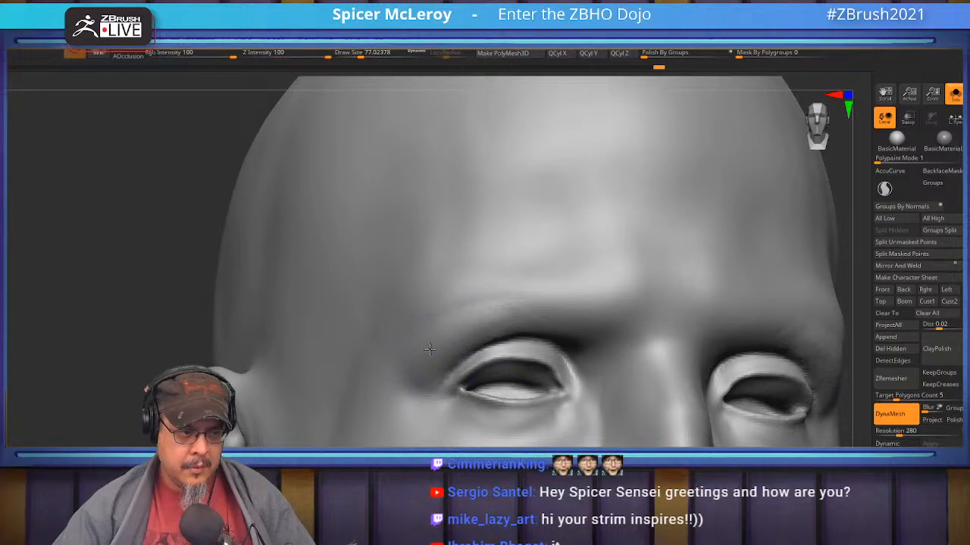
# - Turn off Solo mode to bring the hat back and check the whole bust from a three-quarter angle
pyautogui.moveTo(443, 357); pyautogui.dragTo(441, 300, button='right')
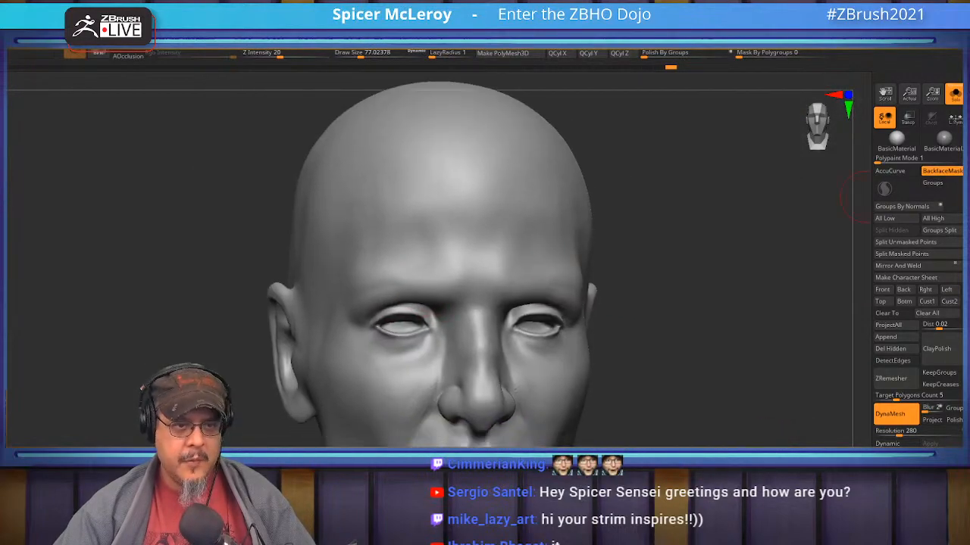
pyautogui.click(956, 94)
pyautogui.moveTo(409, 341)
pyautogui.mouseDown(button='right')
pyautogui.moveTo(592, 286)
pyautogui.moveTo(636, 314)
pyautogui.mouseUp(button='right')
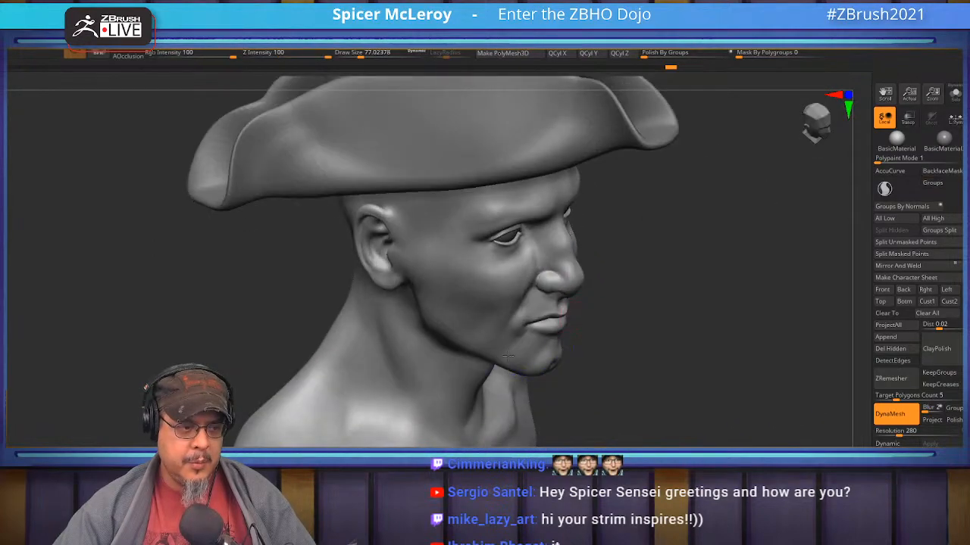
# - Reshape the jawline and lower cheek below the ear with a large Move brush at a draw size of about 200
pyautogui.moveTo(664, 335)
pyautogui.mouseDown(button='right')
pyautogui.moveTo(508, 335)
pyautogui.moveTo(489, 375)
pyautogui.moveTo(578, 330)
pyautogui.moveTo(517, 347)
pyautogui.mouseUp(button='right')
pyautogui.press('b')
pyautogui.press('m')
pyautogui.press('v')
pyautogui.press('s')
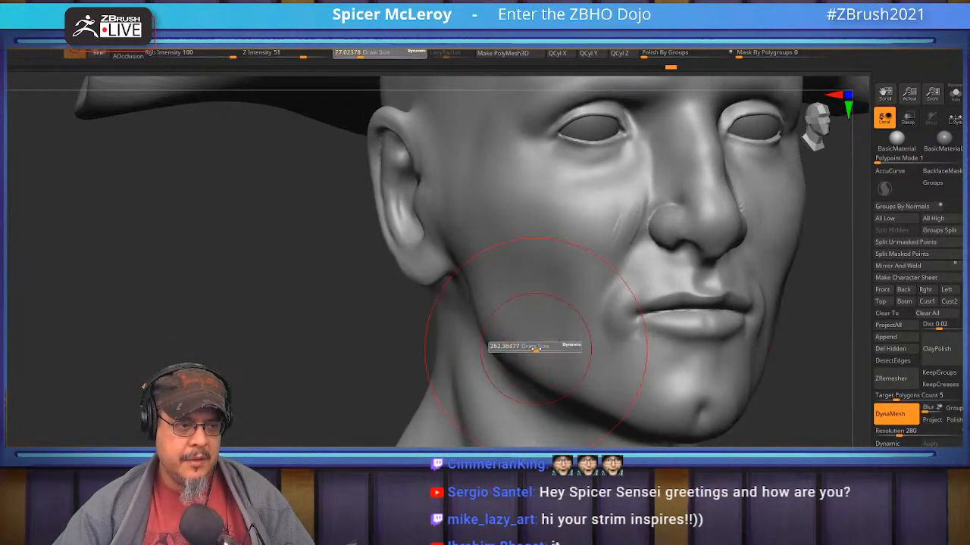
pyautogui.moveTo(536, 349); pyautogui.dragTo(537, 348)
pyautogui.moveTo(497, 349); pyautogui.dragTo(484, 355)
pyautogui.moveTo(503, 348); pyautogui.dragTo(509, 366, button='right')
pyautogui.moveTo(582, 375); pyautogui.dragTo(576, 385)
pyautogui.moveTo(477, 267)
pyautogui.keyDown('alt'); pyautogui.mouseDown(button='right')
pyautogui.moveTo(454, 330)
pyautogui.moveTo(491, 321)
pyautogui.moveTo(488, 340)
pyautogui.mouseUp(button='right'); pyautogui.keyUp('alt')
pyautogui.press('s')
pyautogui.moveTo(470, 348); pyautogui.dragTo(463, 347)
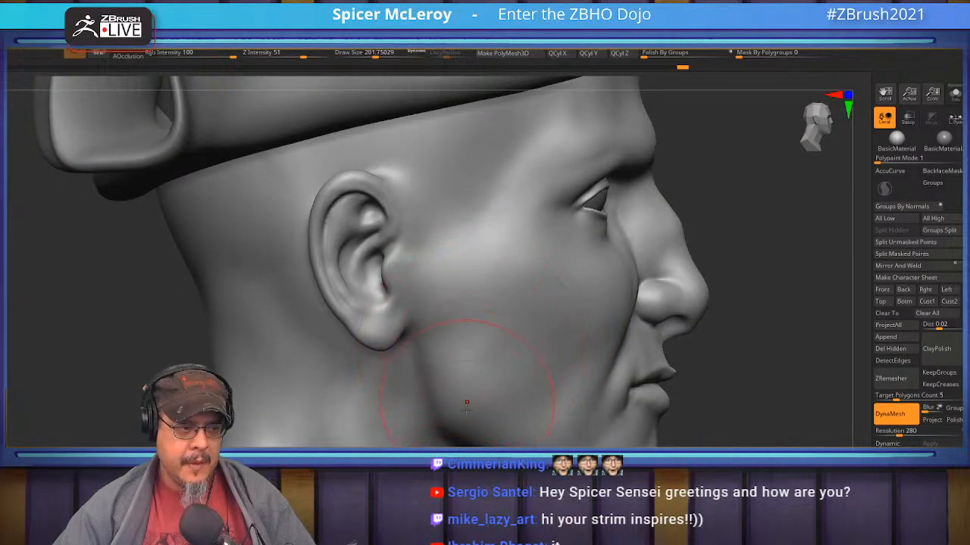
pyautogui.moveTo(452, 429)
pyautogui.mouseDown(button='right')
pyautogui.moveTo(422, 385)
pyautogui.moveTo(686, 241)
pyautogui.mouseUp(button='right')
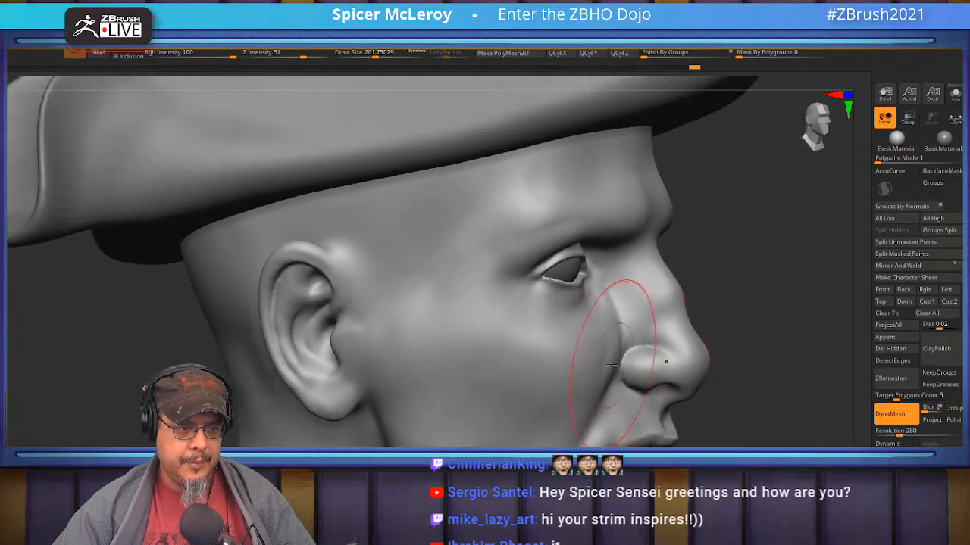
# - Paint eyebrow-shaped masks along the brow ridge at a draw size of about 62 and trim their lower edges
pyautogui.moveTo(614, 327)
pyautogui.mouseDown(button='right')
pyautogui.moveTo(597, 303)
pyautogui.moveTo(566, 412)
pyautogui.moveTo(573, 206)
pyautogui.moveTo(628, 303)
pyautogui.moveTo(584, 307)
pyautogui.moveTo(600, 287)
pyautogui.moveTo(612, 311)
pyautogui.mouseUp(button='right')
pyautogui.press('b')
pyautogui.press('d')
pyautogui.press('s')
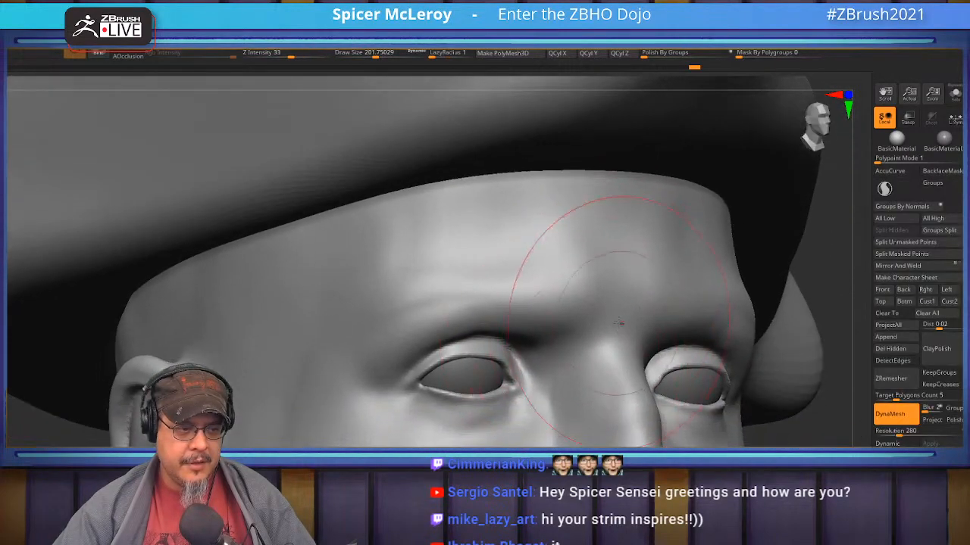
pyautogui.keyDown('alt'); pyautogui.moveTo(584, 341); pyautogui.dragTo(604, 373, button='right'); pyautogui.keyUp('alt')
pyautogui.press('b')
pyautogui.press('m')
pyautogui.press('p')
pyautogui.press('s')
pyautogui.moveTo(614, 333); pyautogui.dragTo(584, 336)
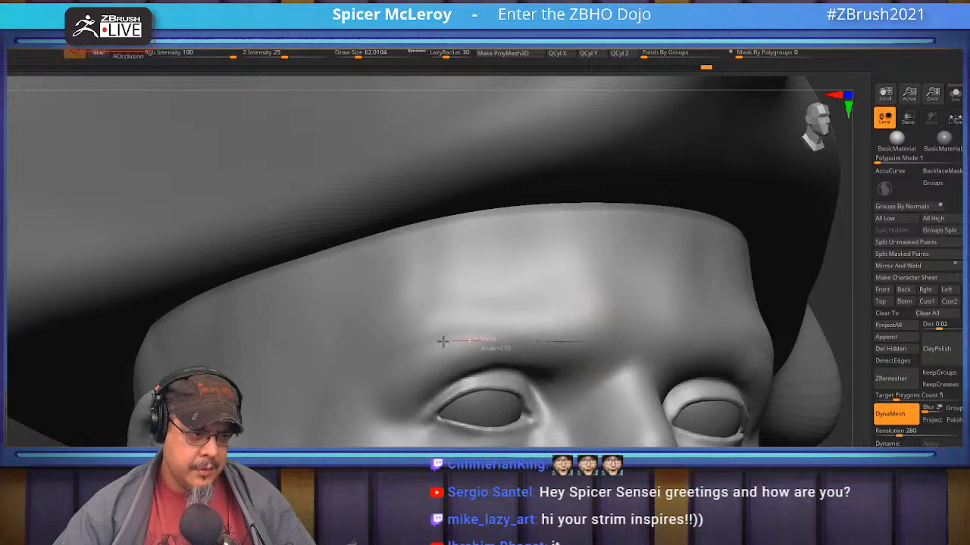
pyautogui.press('b')
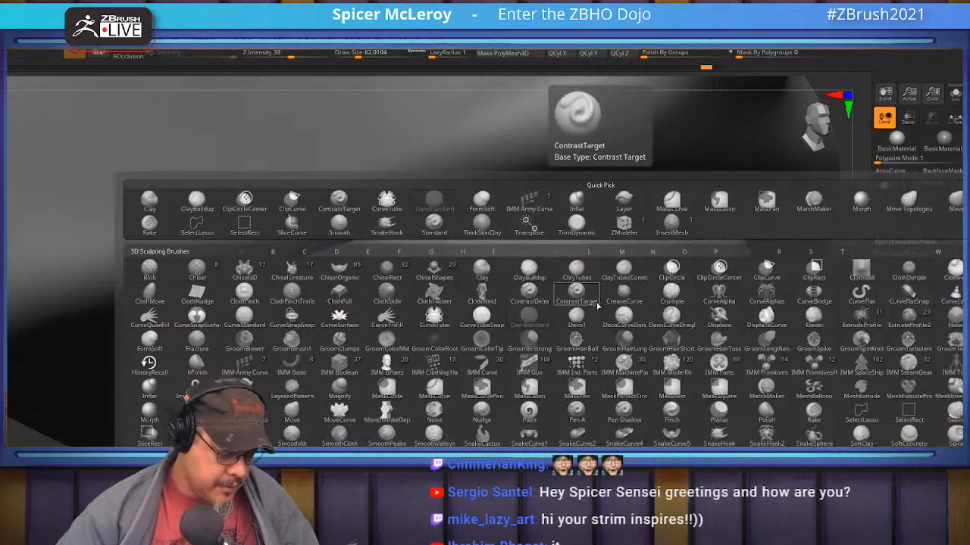
pyautogui.click(598, 305)
pyautogui.moveTo(589, 346)
pyautogui.mouseDown()
pyautogui.moveTo(431, 342)
pyautogui.moveTo(398, 368)
pyautogui.moveTo(409, 389)
pyautogui.mouseUp()
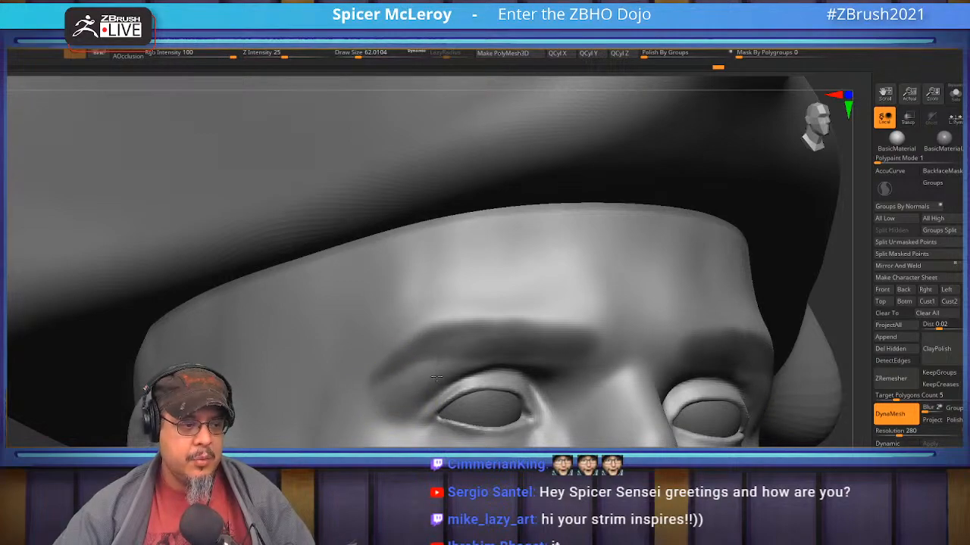
pyautogui.moveTo(493, 370)
pyautogui.mouseDown()
pyautogui.moveTo(506, 369)
pyautogui.moveTo(438, 370)
pyautogui.mouseUp()
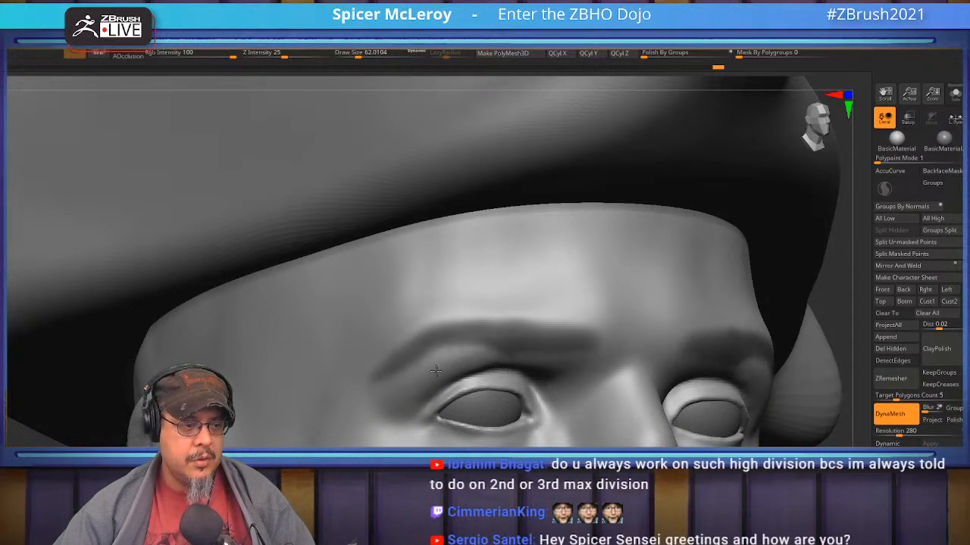
pyautogui.keyDown('ctrl'); pyautogui.keyDown('alt'); pyautogui.click(635, 294); pyautogui.keyUp('alt'); pyautogui.keyUp('ctrl')
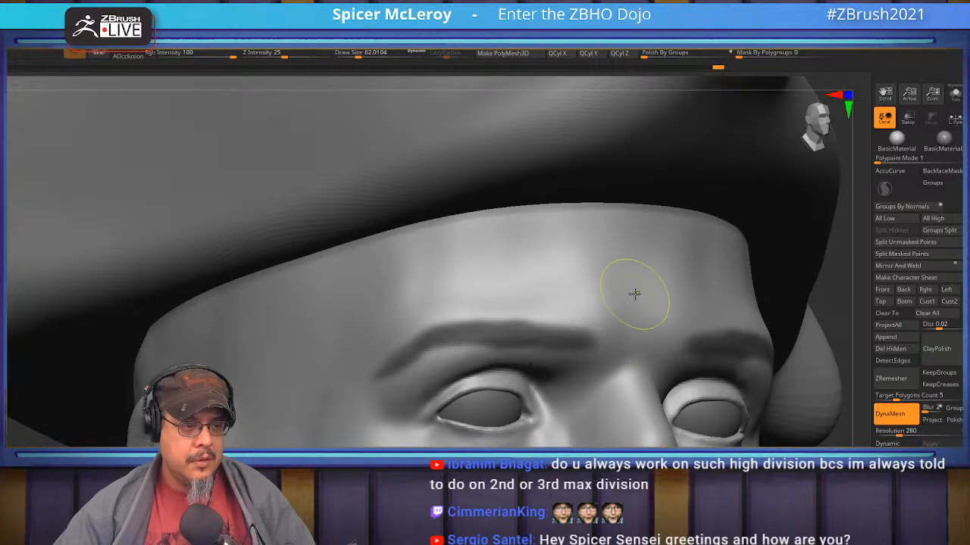
# - Extract the masked eyebrow shapes from the head as a separate piece
pyautogui.moveTo(649, 293)
pyautogui.keyDown('shift'); pyautogui.mouseDown(button='right')
pyautogui.moveTo(635, 303)
pyautogui.moveTo(602, 289)
pyautogui.moveTo(515, 301)
pyautogui.moveTo(606, 265)
pyautogui.mouseUp(button='right'); pyautogui.keyUp('shift')
pyautogui.click(888, 337)
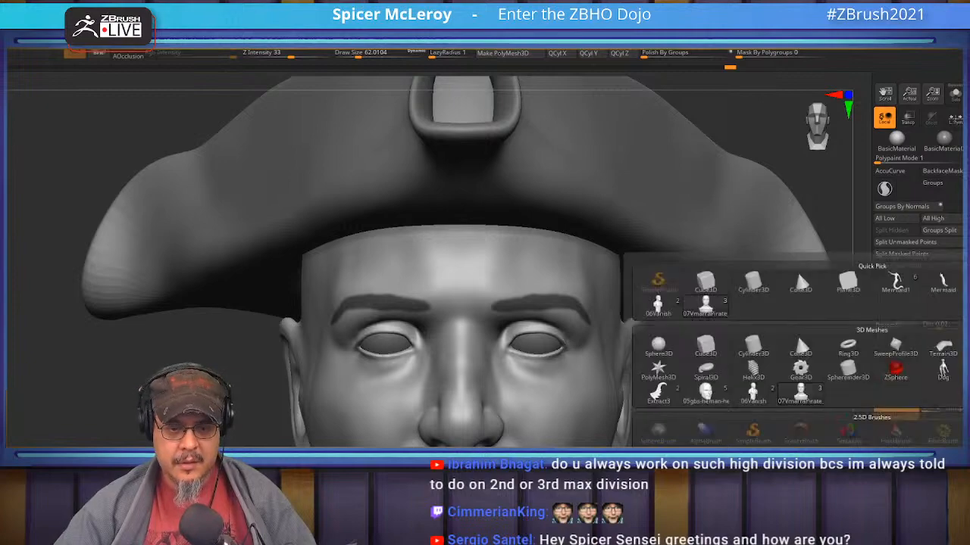
pyautogui.click(658, 346)
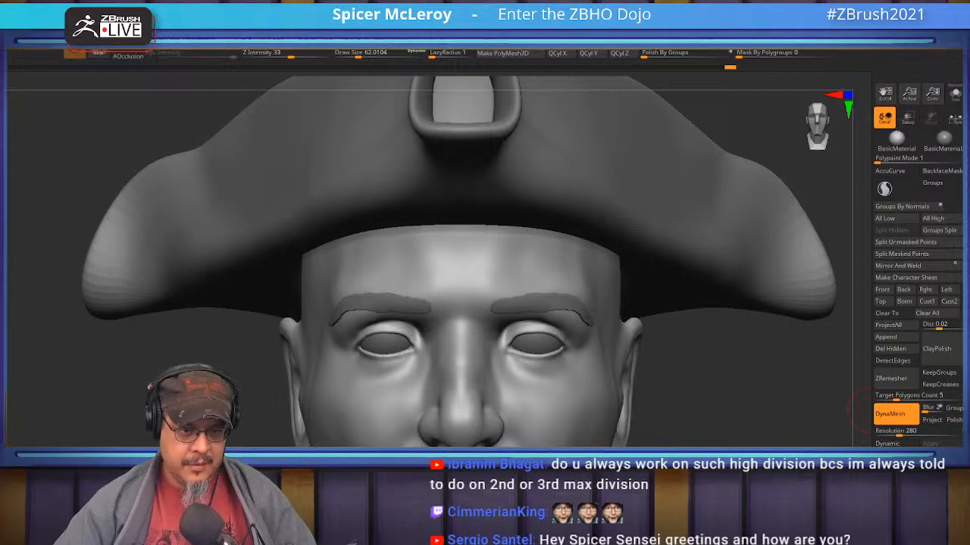
# - Select the eyebrow mesh and ZRemesh it with KeepGroups on and a target polygon count of 1
pyautogui.keyDown('alt'); pyautogui.click(571, 306); pyautogui.keyUp('alt')
pyautogui.keyDown('alt'); pyautogui.moveTo(735, 348); pyautogui.dragTo(761, 415); pyautogui.keyUp('alt')
pyautogui.moveTo(711, 376); pyautogui.dragTo(661, 364)
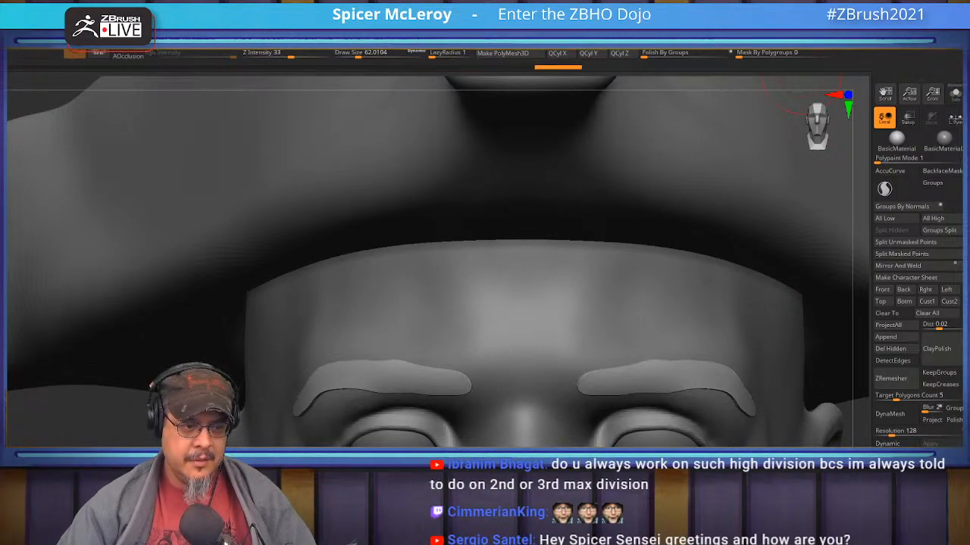
pyautogui.click(952, 375)
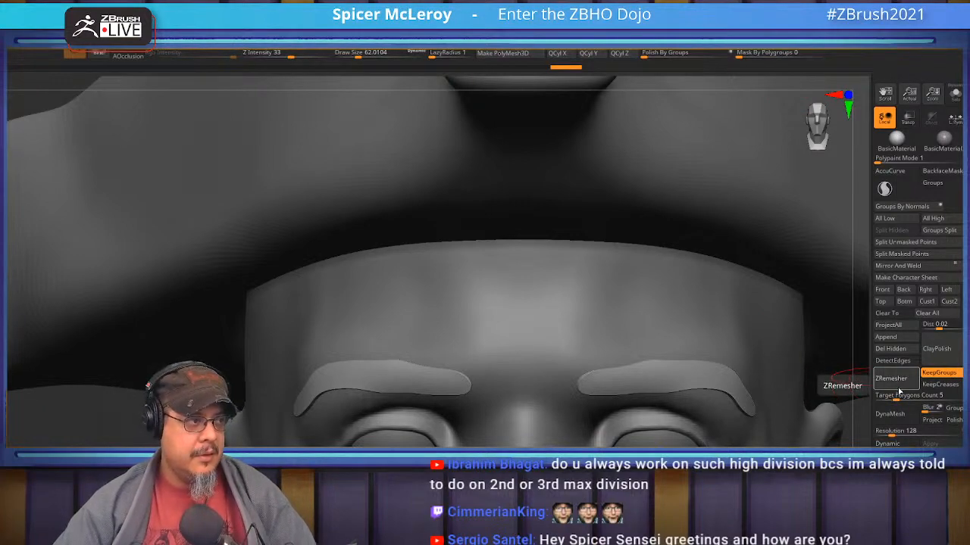
pyautogui.moveTo(898, 395); pyautogui.dragTo(867, 385)
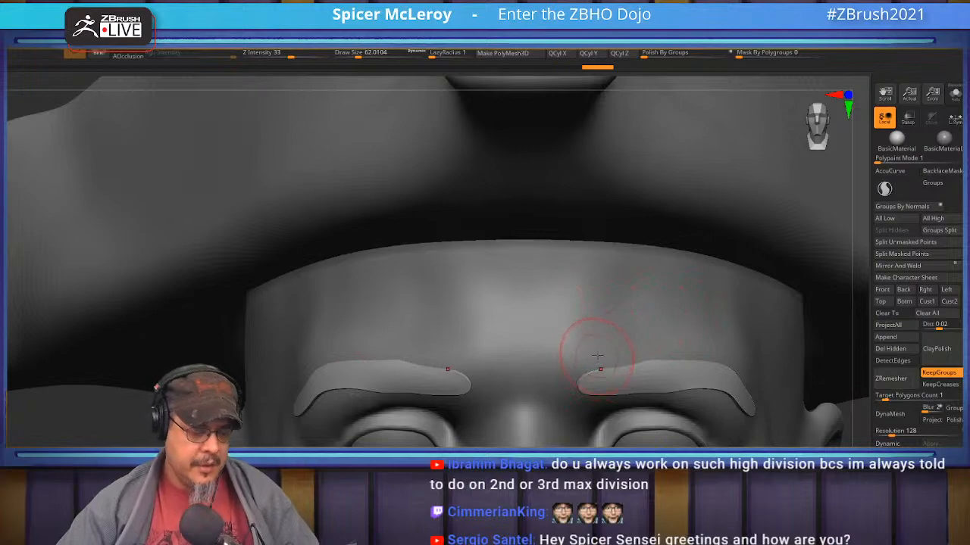
# - Adjust the inner ends and upper contour of the eyebrows with the Move brush, enlarging it to about 97
pyautogui.press('b')
pyautogui.press('m')
pyautogui.press('v')
pyautogui.moveTo(596, 365); pyautogui.dragTo(594, 354)
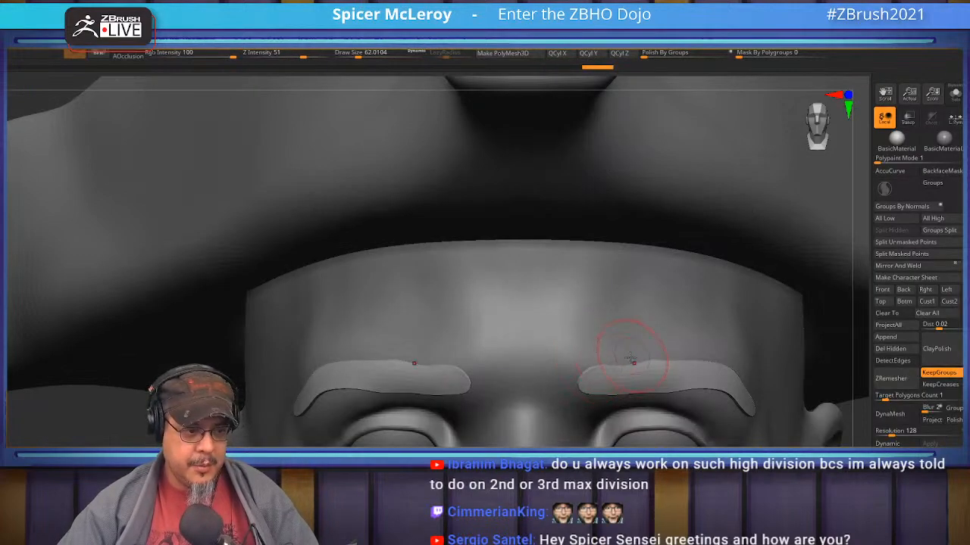
pyautogui.moveTo(674, 351)
pyautogui.mouseDown(button='right')
pyautogui.moveTo(712, 338)
pyautogui.moveTo(612, 341)
pyautogui.moveTo(587, 370)
pyautogui.mouseUp(button='right')
pyautogui.press('s')
pyautogui.moveTo(587, 375); pyautogui.dragTo(604, 385)
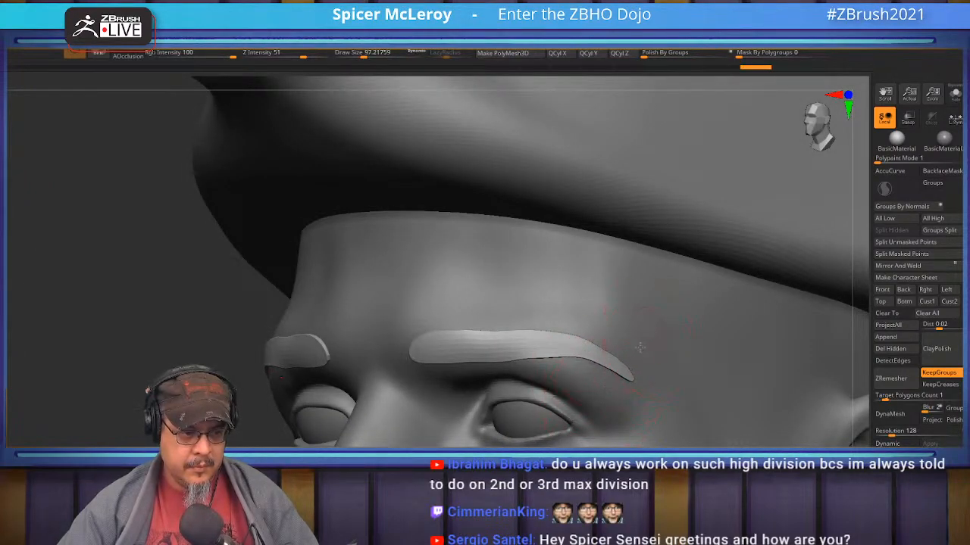
# - Refine the lower edge of the eyebrows so they follow the brow ridge, and check them from the opposite side
pyautogui.moveTo(630, 339); pyautogui.dragTo(643, 335, button='right')
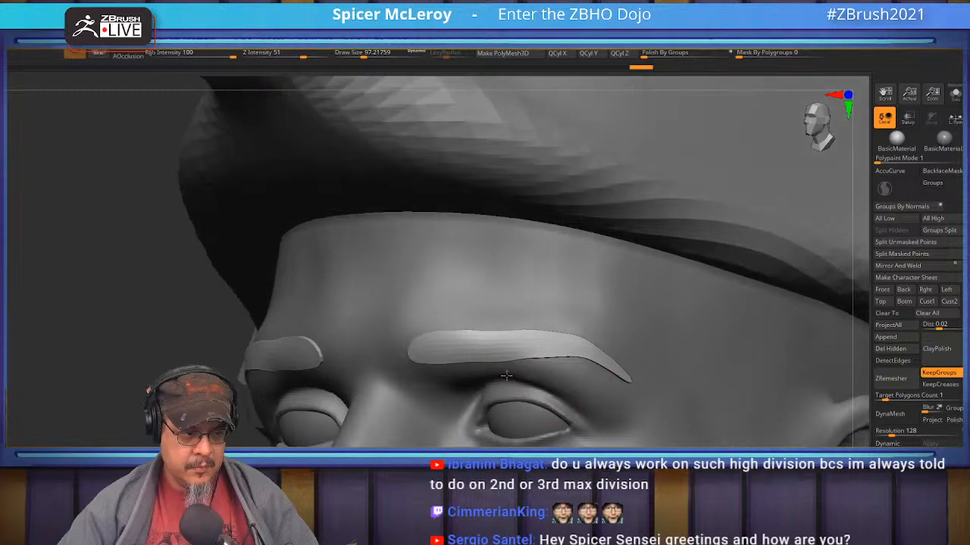
pyautogui.moveTo(510, 374); pyautogui.dragTo(508, 369)
pyautogui.moveTo(453, 381); pyautogui.dragTo(441, 376)
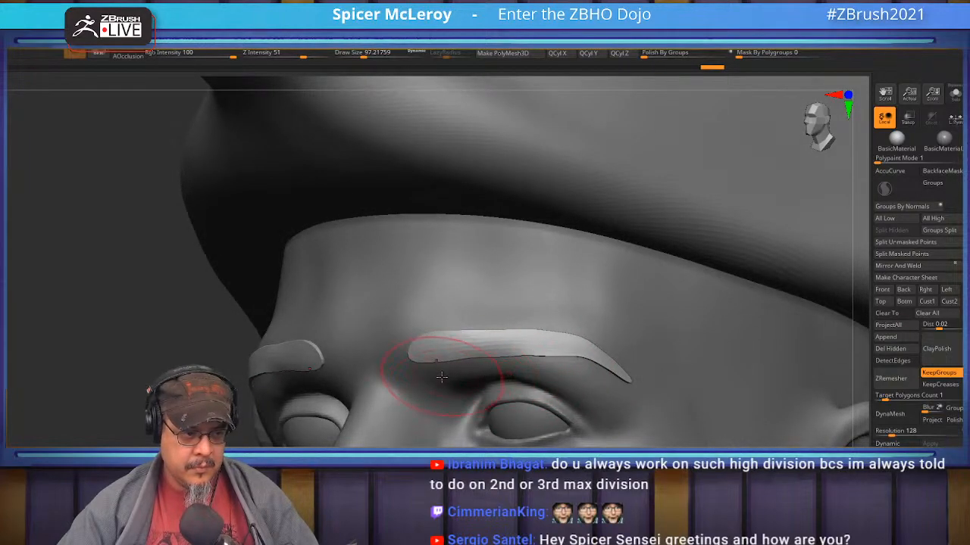
pyautogui.moveTo(537, 377); pyautogui.dragTo(553, 376)
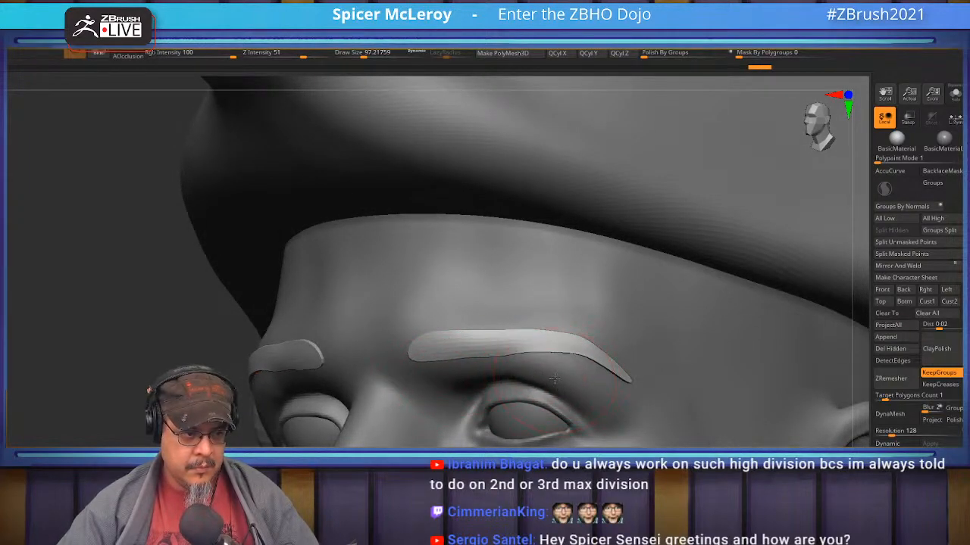
pyautogui.moveTo(540, 382); pyautogui.dragTo(773, 443, button='right')
pyautogui.moveTo(540, 334); pyautogui.dragTo(454, 329, button='right')
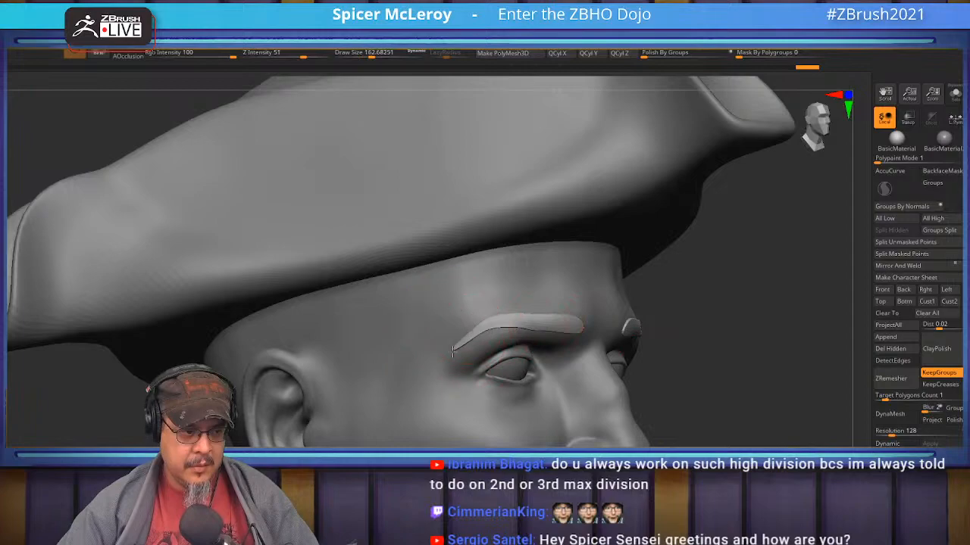
pyautogui.moveTo(493, 313); pyautogui.dragTo(424, 327, button='right')
# - Select the head and build a ClayBuildup strip from behind the ear down the side of the neck at a draw size of about 305
pyautogui.keyDown('alt'); pyautogui.click(523, 356); pyautogui.keyUp('alt')
pyautogui.keyDown('ctrl'); pyautogui.moveTo(523, 363); pyautogui.dragTo(493, 318, button='right'); pyautogui.keyUp('ctrl')
pyautogui.moveTo(515, 359); pyautogui.dragTo(611, 306, button='right')
pyautogui.keyDown('alt'); pyautogui.click(465, 346); pyautogui.keyUp('alt')
pyautogui.moveTo(466, 346)
pyautogui.mouseDown(button='right')
pyautogui.moveTo(477, 299)
pyautogui.moveTo(440, 297)
pyautogui.mouseUp(button='right')
pyautogui.press('b')
pyautogui.press('c')
pyautogui.press('b')
pyautogui.moveTo(497, 348); pyautogui.dragTo(487, 317, button='right')
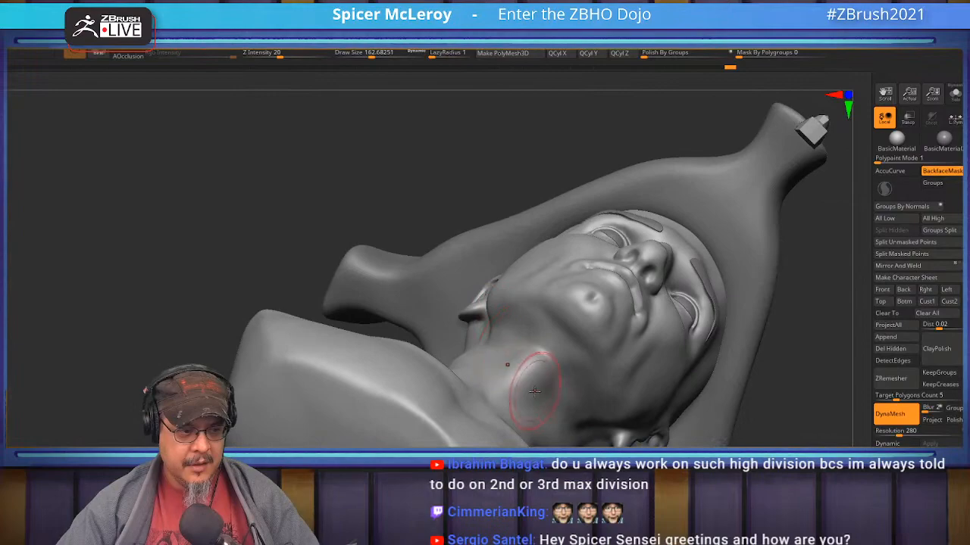
pyautogui.moveTo(486, 354)
pyautogui.mouseDown(button='right')
pyautogui.moveTo(510, 372)
pyautogui.moveTo(547, 378)
pyautogui.mouseUp(button='right')
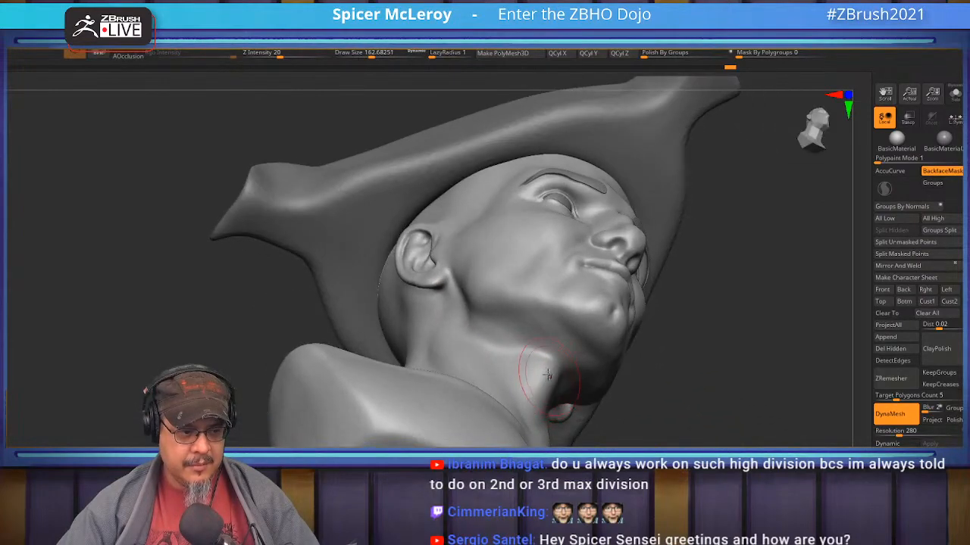
pyautogui.moveTo(485, 350)
pyautogui.mouseDown(button='right')
pyautogui.moveTo(493, 394)
pyautogui.moveTo(515, 418)
pyautogui.mouseUp(button='right')
pyautogui.keyDown('alt'); pyautogui.moveTo(484, 303); pyautogui.dragTo(492, 361, button='right'); pyautogui.keyUp('alt')
pyautogui.press('b')
pyautogui.press('c')
pyautogui.press('b')
pyautogui.press('s')
pyautogui.moveTo(448, 331)
pyautogui.mouseDown()
pyautogui.moveTo(465, 333)
pyautogui.moveTo(472, 371)
pyautogui.mouseUp()
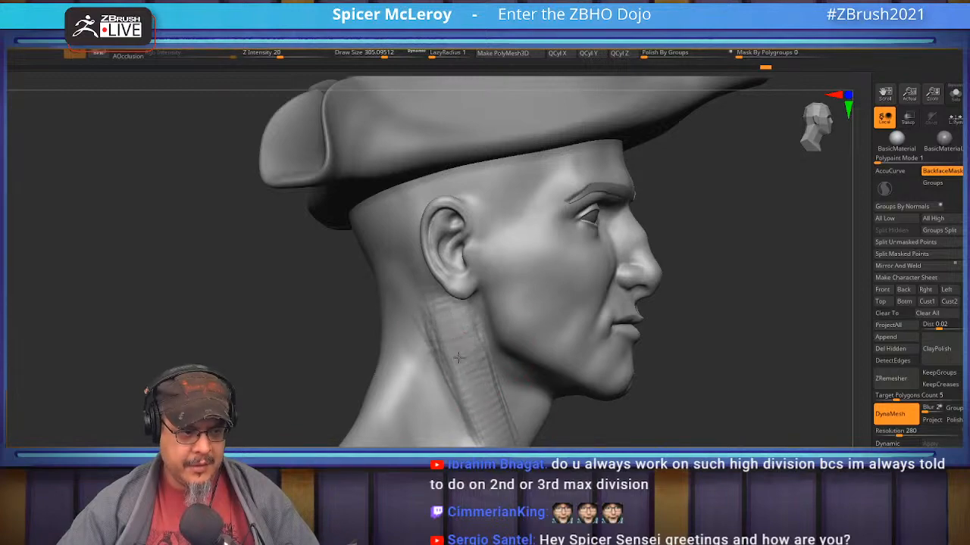
# - Add clay behind the earlobe at a draw size of about 212 and smooth it together with the neck muscle strip
pyautogui.moveTo(457, 357); pyautogui.dragTo(482, 324, button='right')
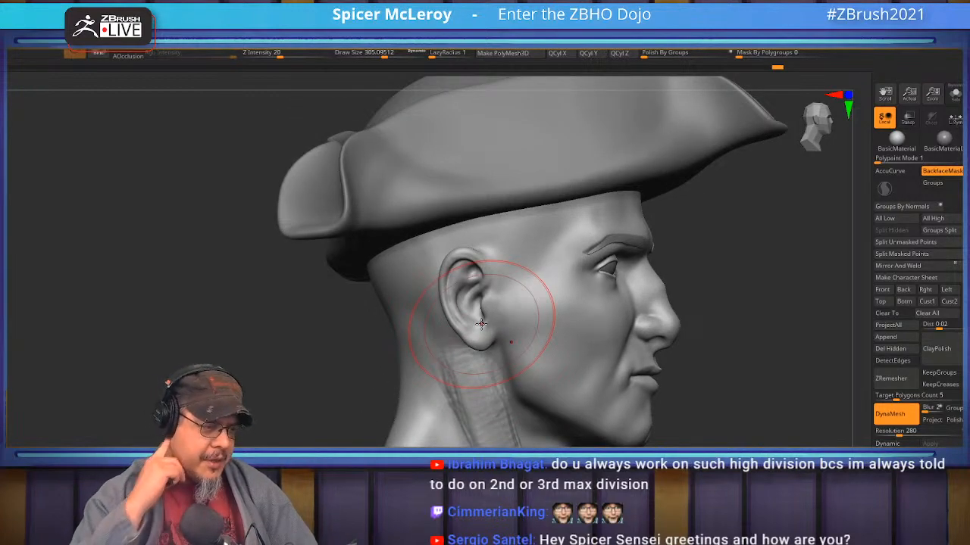
pyautogui.moveTo(722, 327); pyautogui.dragTo(707, 323)
pyautogui.press('s')
pyautogui.moveTo(446, 344); pyautogui.dragTo(439, 343)
pyautogui.moveTo(404, 345); pyautogui.dragTo(433, 330, button='right')
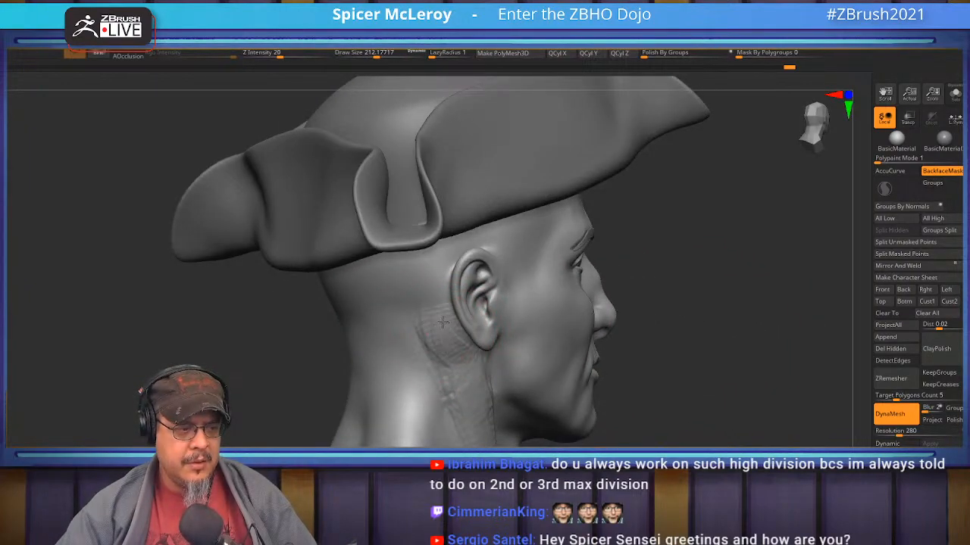
pyautogui.keyDown('shift'); pyautogui.moveTo(443, 327); pyautogui.dragTo(439, 331); pyautogui.keyUp('shift')
pyautogui.keyDown('shift'); pyautogui.moveTo(458, 392); pyautogui.dragTo(471, 414); pyautogui.keyUp('shift')
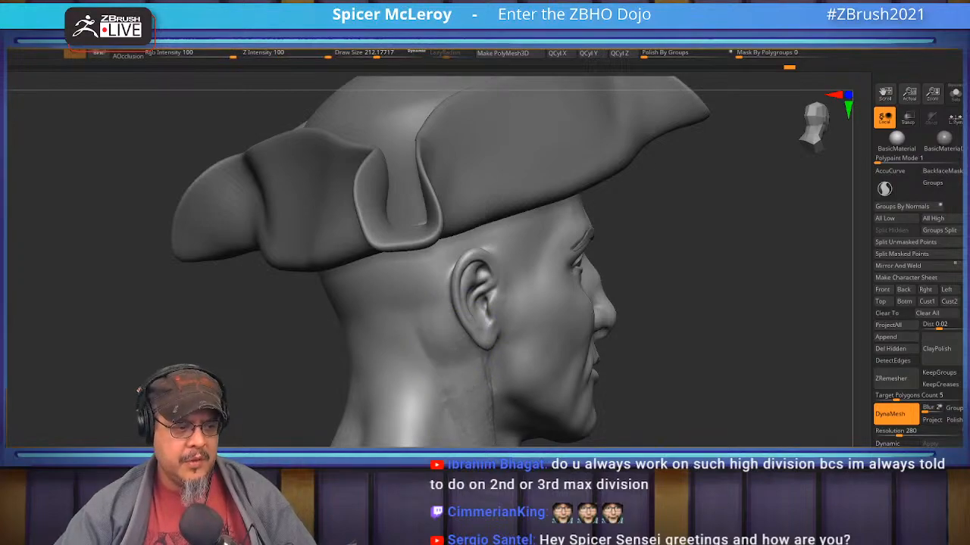
pyautogui.moveTo(599, 428)
pyautogui.keyDown('shift'); pyautogui.mouseDown(button='right')
pyautogui.moveTo(509, 442)
pyautogui.moveTo(456, 324)
pyautogui.moveTo(496, 312)
pyautogui.mouseUp(button='right'); pyautogui.keyUp('shift')
pyautogui.moveTo(461, 359)
pyautogui.keyDown('shift'); pyautogui.mouseDown()
pyautogui.moveTo(459, 390)
pyautogui.moveTo(463, 371)
pyautogui.mouseUp(); pyautogui.keyUp('shift')
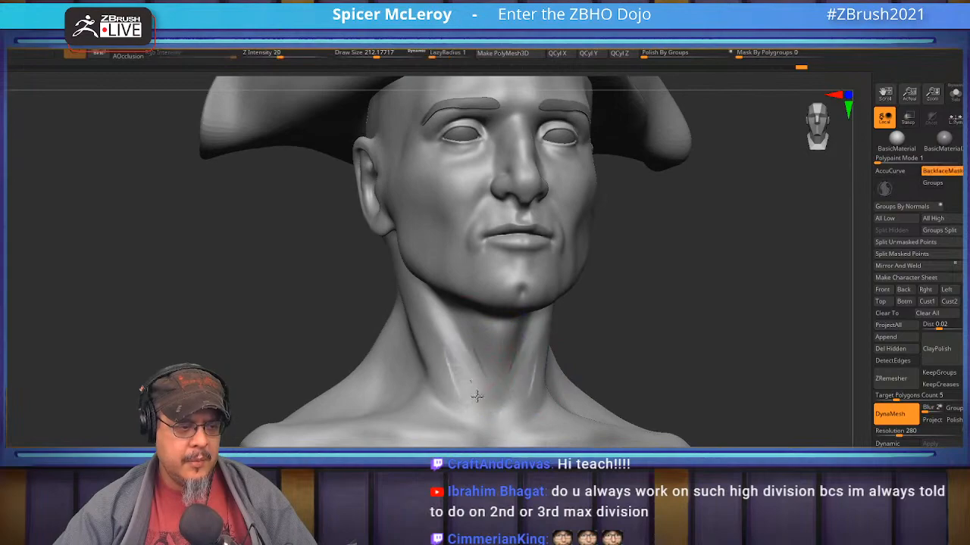
# - Build up the front of the neck beneath the jaw with clay strokes
pyautogui.moveTo(489, 407); pyautogui.dragTo(515, 363, button='right')
pyautogui.moveTo(482, 342)
pyautogui.mouseDown()
pyautogui.moveTo(466, 363)
pyautogui.moveTo(499, 413)
pyautogui.mouseUp()
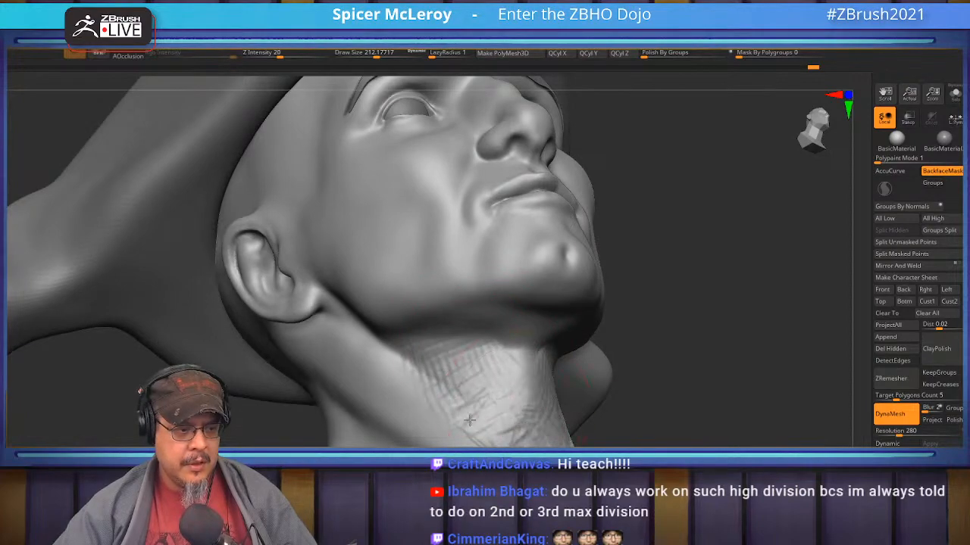
# - Build up the front of the throat beneath the chin with clay strokes and smooth them
pyautogui.moveTo(494, 360)
pyautogui.mouseDown()
pyautogui.moveTo(450, 347)
pyautogui.moveTo(512, 349)
pyautogui.moveTo(409, 349)
pyautogui.moveTo(457, 411)
pyautogui.mouseUp()
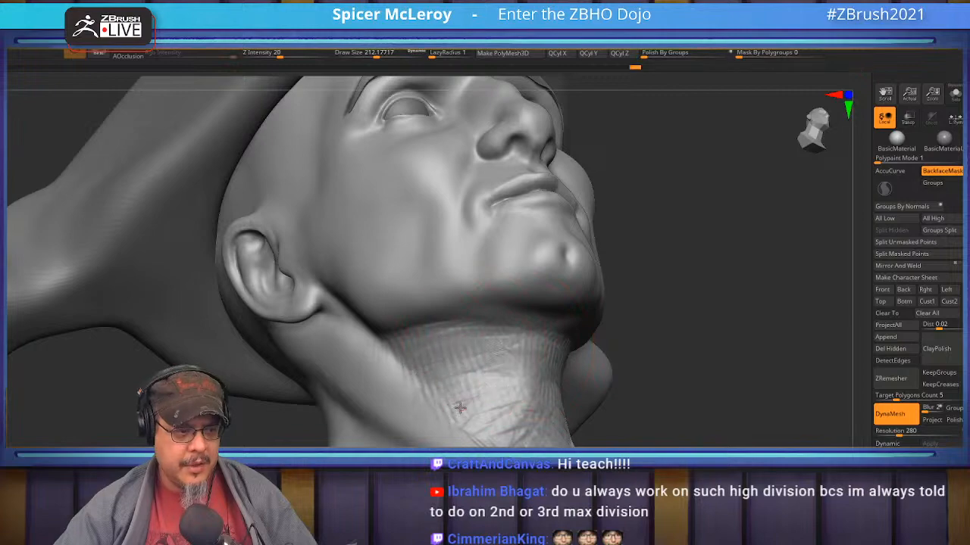
pyautogui.keyDown('shift'); pyautogui.moveTo(541, 377); pyautogui.dragTo(482, 400); pyautogui.keyUp('shift')
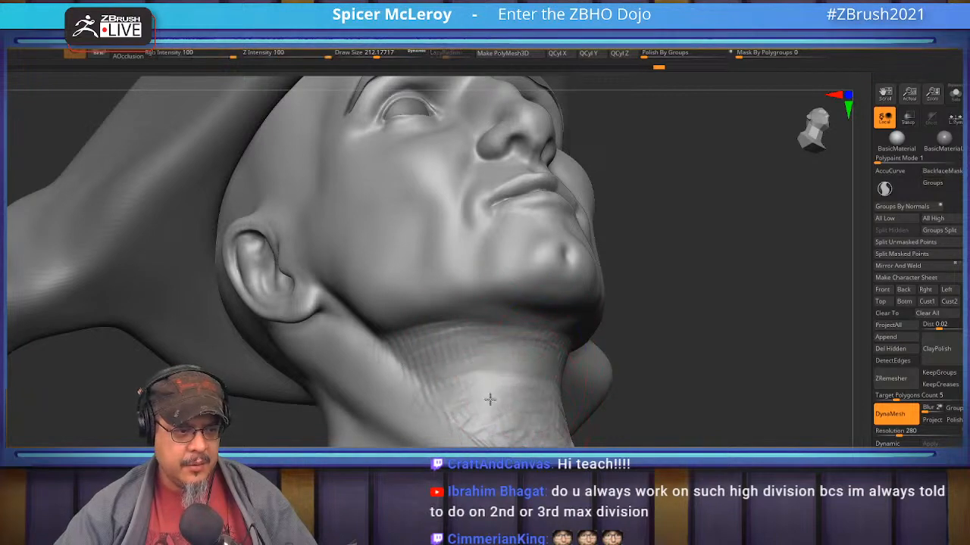
pyautogui.moveTo(487, 420)
pyautogui.keyDown('shift'); pyautogui.mouseDown(button='right')
pyautogui.moveTo(498, 440)
pyautogui.moveTo(470, 392)
pyautogui.mouseUp(button='right'); pyautogui.keyUp('shift')
# - Set the brush's draw size to about 124, sculpt the converging muscles at the base of the throat and smooth them
pyautogui.moveTo(501, 418); pyautogui.dragTo(464, 432)
pyautogui.press('s')
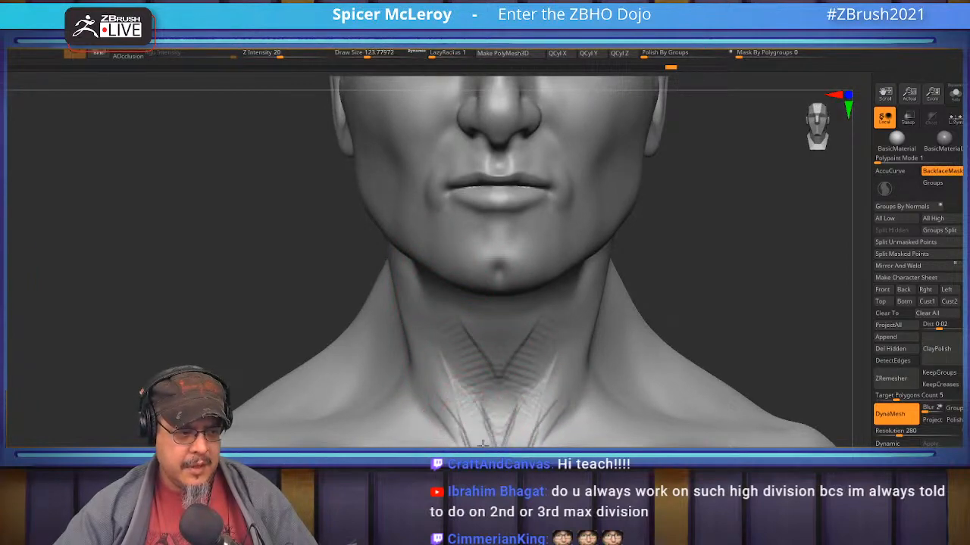
pyautogui.press('shift')
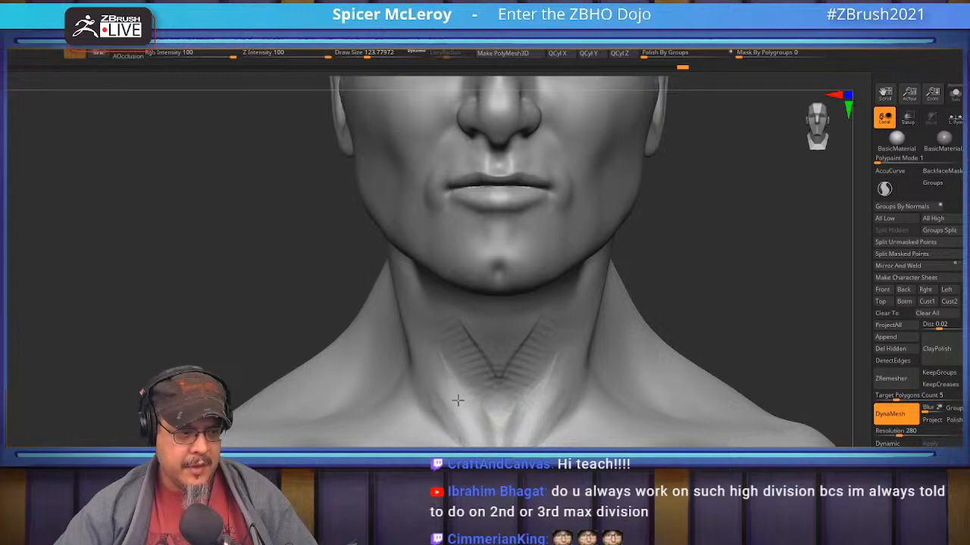
# - Set the draw size to about 192 and layer vertical clay strokes on the front of the neck below the jaw
pyautogui.moveTo(491, 379)
pyautogui.keyDown('alt'); pyautogui.mouseDown(button='right')
pyautogui.moveTo(501, 437)
pyautogui.moveTo(501, 400)
pyautogui.mouseUp(button='right'); pyautogui.keyUp('alt')
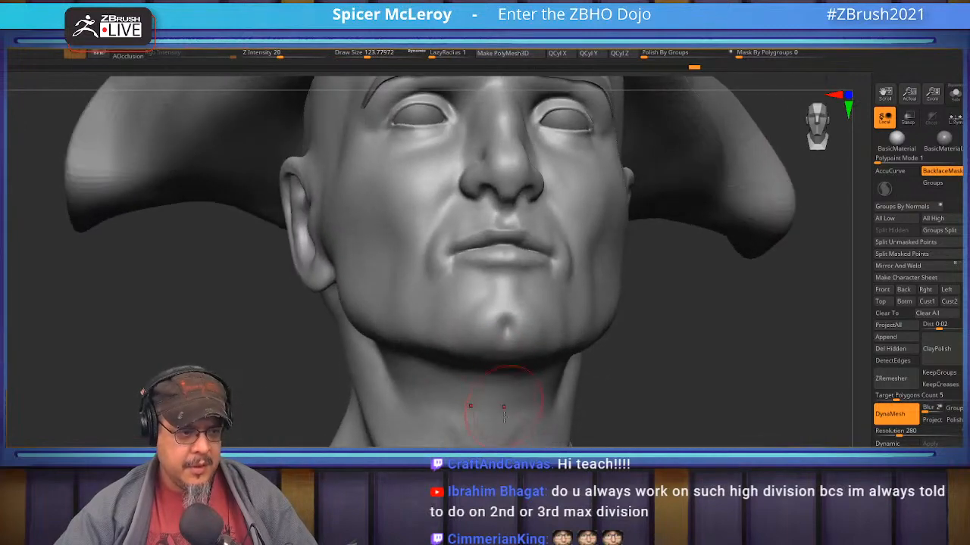
pyautogui.press('s')
pyautogui.moveTo(486, 413); pyautogui.dragTo(494, 414)
pyautogui.moveTo(471, 377)
pyautogui.mouseDown()
pyautogui.moveTo(513, 391)
pyautogui.moveTo(464, 412)
pyautogui.moveTo(465, 434)
pyautogui.mouseUp()
pyautogui.moveTo(427, 364); pyautogui.dragTo(439, 444)
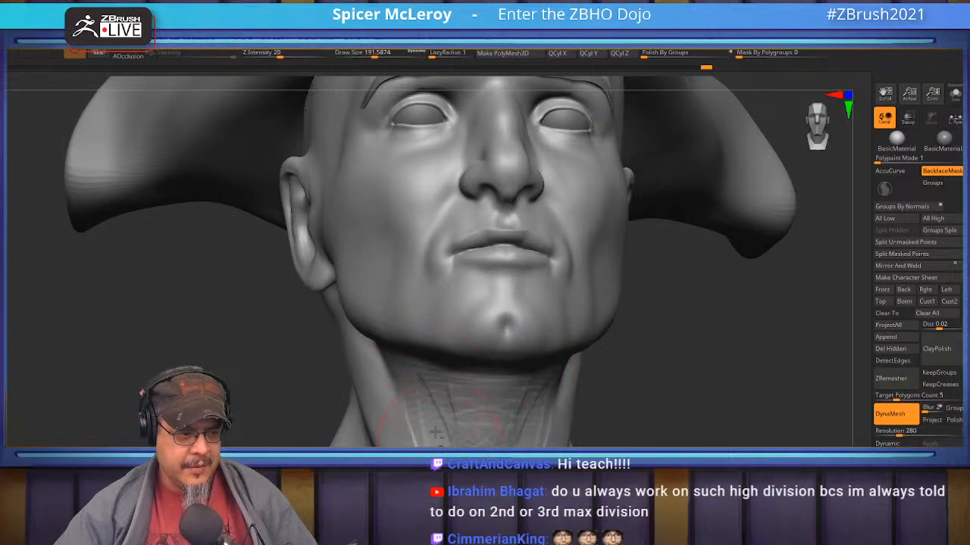
# - Build up the neck muscle running from beneath the ear to the throat and smooth the strokes
pyautogui.moveTo(325, 325); pyautogui.dragTo(381, 325, button='right')
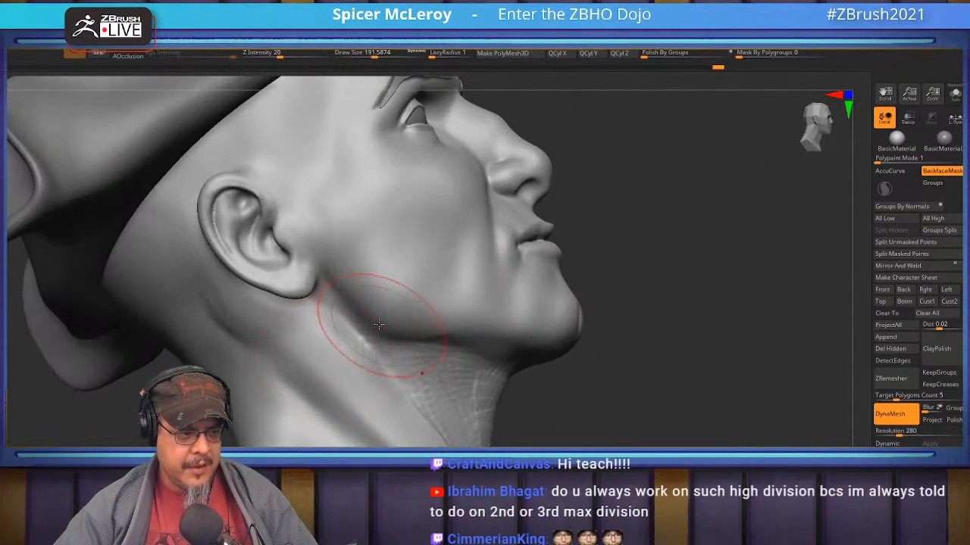
pyautogui.moveTo(316, 318); pyautogui.dragTo(406, 395)
pyautogui.moveTo(422, 439); pyautogui.dragTo(365, 381, button='right')
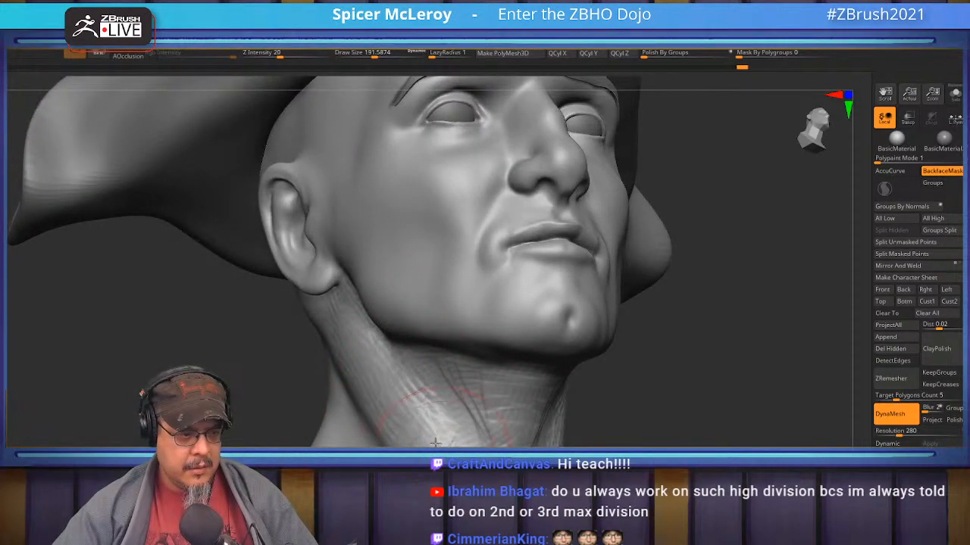
pyautogui.keyDown('shift'); pyautogui.moveTo(424, 412); pyautogui.dragTo(335, 309); pyautogui.keyUp('shift')
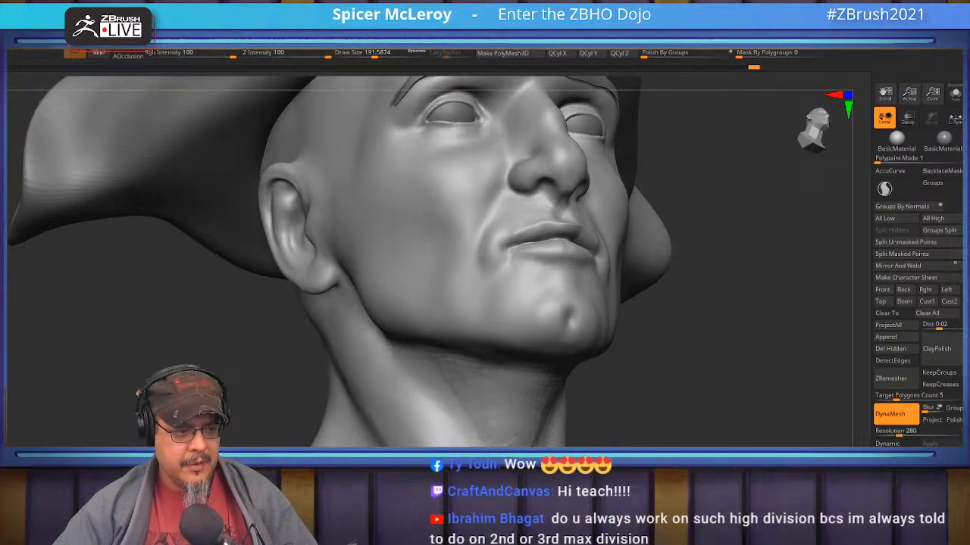
# - Sculpt clay strokes down the side of the neck from behind the ear towards the collarbone
pyautogui.moveTo(675, 388)
pyautogui.mouseDown()
pyautogui.moveTo(688, 348)
pyautogui.moveTo(736, 320)
pyautogui.moveTo(682, 319)
pyautogui.mouseUp()
pyautogui.moveTo(472, 316)
pyautogui.mouseDown()
pyautogui.moveTo(454, 368)
pyautogui.moveTo(409, 362)
pyautogui.mouseUp()
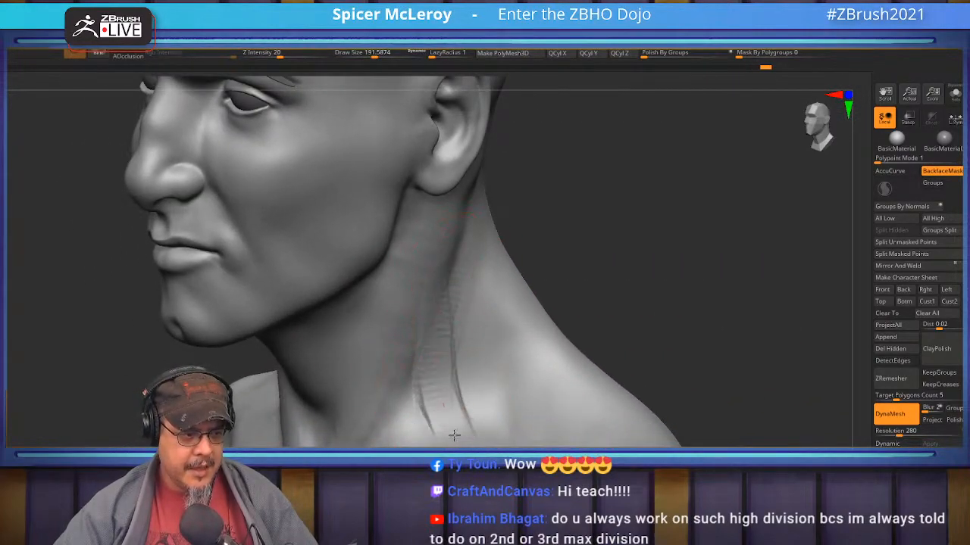
pyautogui.moveTo(666, 269)
pyautogui.mouseDown()
pyautogui.moveTo(686, 352)
pyautogui.moveTo(666, 326)
pyautogui.mouseUp()
pyautogui.moveTo(444, 374)
pyautogui.mouseDown()
pyautogui.moveTo(433, 356)
pyautogui.moveTo(428, 386)
pyautogui.mouseUp()
# - Reshape the collarbone and upper shoulder with the Move brush at a draw size of about 453
pyautogui.moveTo(424, 364)
pyautogui.mouseDown(button='right')
pyautogui.moveTo(424, 399)
pyautogui.moveTo(410, 399)
pyautogui.mouseUp(button='right')
pyautogui.press('b')
pyautogui.press('m')
pyautogui.press('v')
pyautogui.press('s')
pyautogui.moveTo(390, 426); pyautogui.dragTo(409, 426)
pyautogui.moveTo(350, 416); pyautogui.dragTo(369, 392)
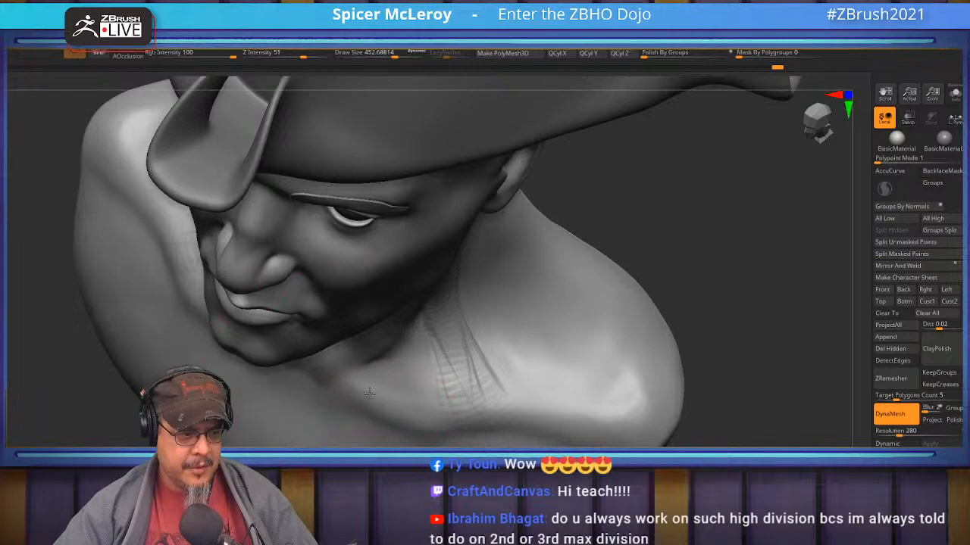
pyautogui.moveTo(559, 412); pyautogui.dragTo(580, 424)
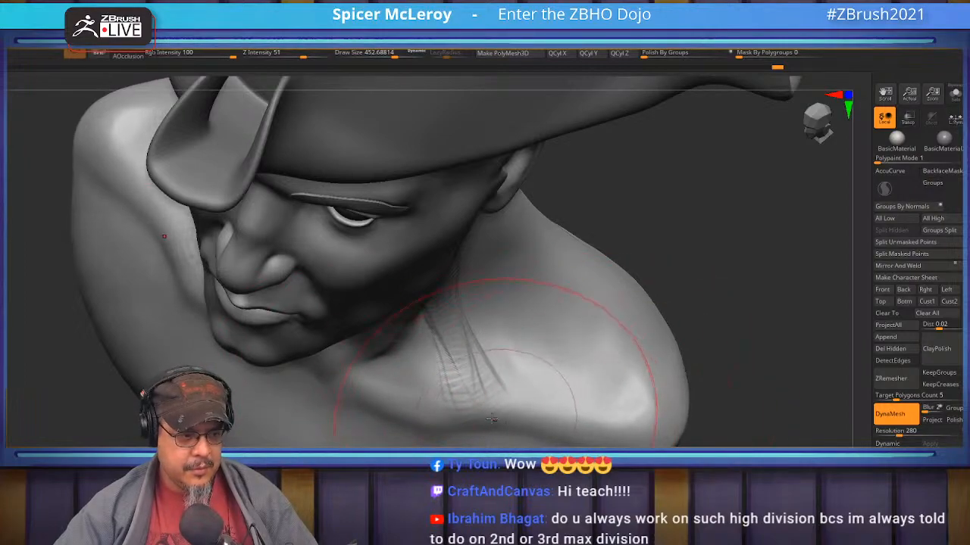
pyautogui.moveTo(506, 428); pyautogui.dragTo(525, 445)
# - Define the edges of the side neck muscles with the DamStandard brush and smooth the surrounding strokes
pyautogui.moveTo(766, 412)
pyautogui.mouseDown(button='right')
pyautogui.moveTo(788, 346)
pyautogui.moveTo(720, 312)
pyautogui.moveTo(728, 328)
pyautogui.moveTo(747, 328)
pyautogui.moveTo(694, 326)
pyautogui.moveTo(691, 385)
pyautogui.mouseUp(button='right')
pyautogui.press('b')
pyautogui.press('c')
pyautogui.press('b')
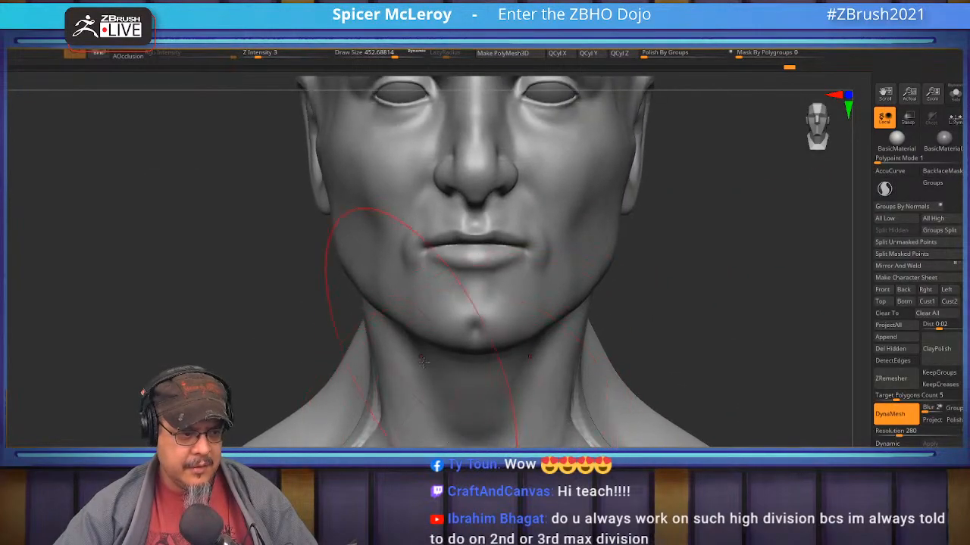
pyautogui.press('b')
pyautogui.press('d')
pyautogui.press('s')
pyautogui.moveTo(463, 444); pyautogui.dragTo(429, 371)
pyautogui.moveTo(721, 321); pyautogui.dragTo(691, 303, button='right')
pyautogui.moveTo(569, 303)
pyautogui.mouseDown()
pyautogui.moveTo(516, 399)
pyautogui.moveTo(518, 421)
pyautogui.moveTo(564, 327)
pyautogui.mouseUp()
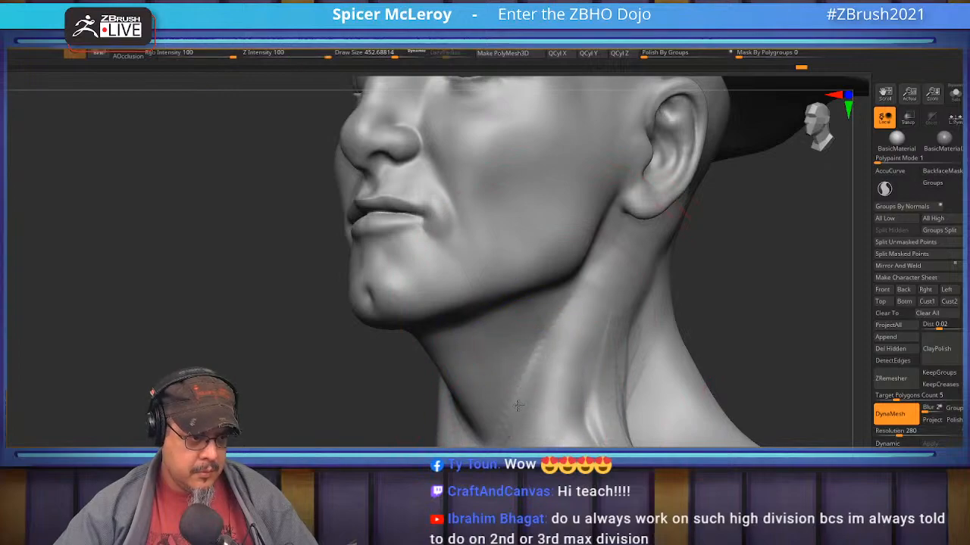
pyautogui.moveTo(505, 417)
pyautogui.mouseDown(button='right')
pyautogui.moveTo(773, 275)
pyautogui.moveTo(743, 288)
pyautogui.mouseUp(button='right')
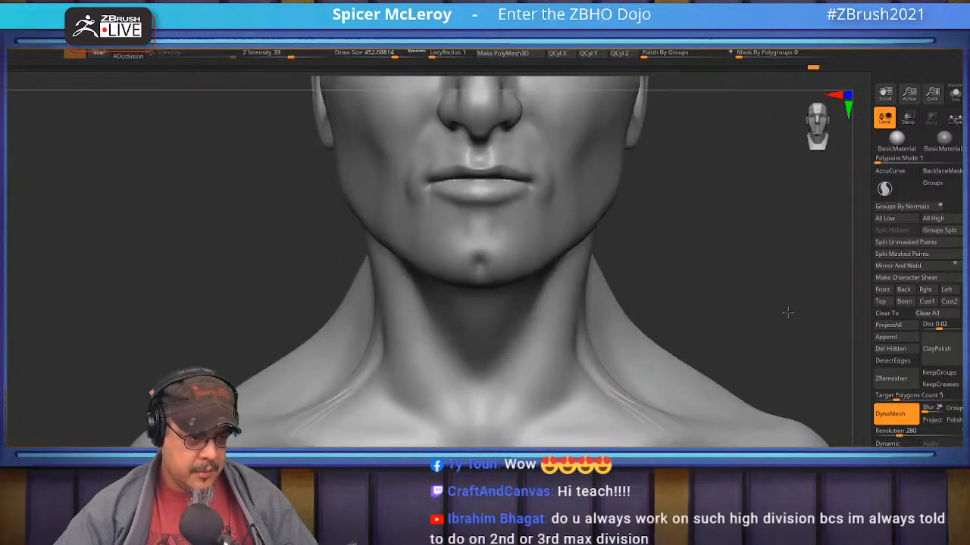
# - Set the draw size to about 251, refine the hollow where the neck meets the collarbone and smooth it
pyautogui.press('s')
pyautogui.moveTo(584, 394)
pyautogui.mouseDown()
pyautogui.moveTo(570, 393)
pyautogui.moveTo(571, 426)
pyautogui.moveTo(589, 379)
pyautogui.moveTo(612, 406)
pyautogui.mouseUp()
pyautogui.keyDown('shift'); pyautogui.moveTo(603, 372); pyautogui.dragTo(590, 370); pyautogui.keyUp('shift')
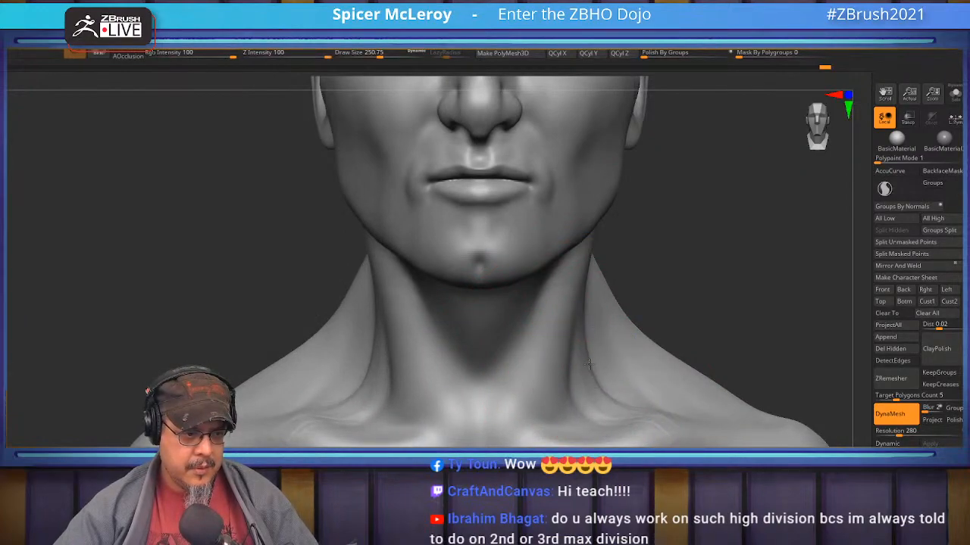
# - Reshape the sides of the neck from the back with the Move brush at a draw size of about 476
pyautogui.keyDown('alt'); pyautogui.moveTo(721, 270); pyautogui.dragTo(693, 375); pyautogui.keyUp('alt')
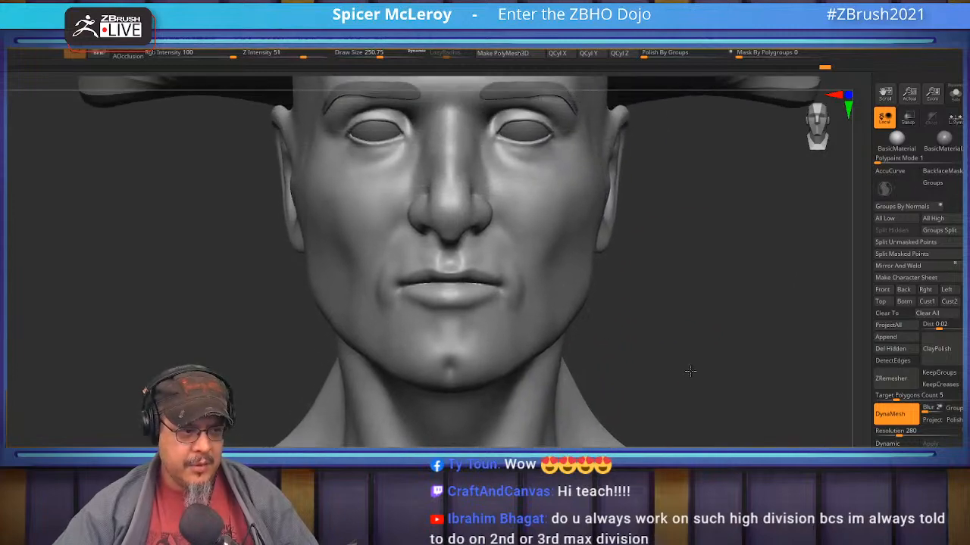
pyautogui.press('s')
pyautogui.moveTo(576, 394); pyautogui.dragTo(576, 403)
pyautogui.moveTo(712, 369)
pyautogui.mouseDown()
pyautogui.moveTo(649, 378)
pyautogui.moveTo(595, 336)
pyautogui.moveTo(485, 329)
pyautogui.moveTo(494, 429)
pyautogui.mouseUp()
pyautogui.press('s')
pyautogui.moveTo(495, 352); pyautogui.dragTo(482, 357)
pyautogui.moveTo(489, 400); pyautogui.dragTo(476, 403)
pyautogui.moveTo(495, 355); pyautogui.dragTo(491, 350)
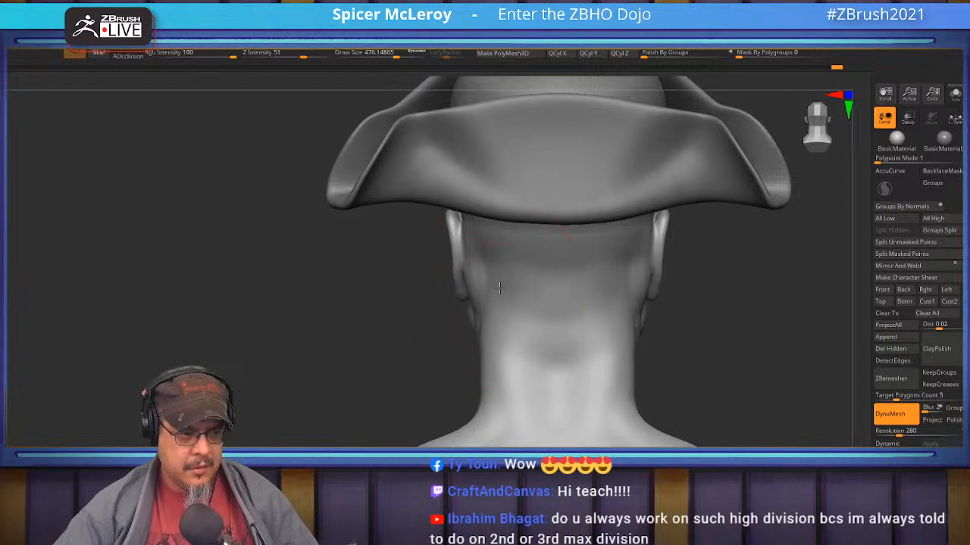
pyautogui.moveTo(502, 307); pyautogui.dragTo(493, 288)
# - Layer ClayBuildup strokes over the side and front of the neck at a draw size of about 344
pyautogui.moveTo(505, 390)
pyautogui.keyDown('shift'); pyautogui.mouseDown()
pyautogui.moveTo(500, 348)
pyautogui.moveTo(488, 346)
pyautogui.moveTo(495, 340)
pyautogui.moveTo(621, 336)
pyautogui.moveTo(629, 349)
pyautogui.moveTo(656, 351)
pyautogui.moveTo(702, 330)
pyautogui.mouseUp(); pyautogui.keyUp('shift')
pyautogui.press('s')
pyautogui.press('b')
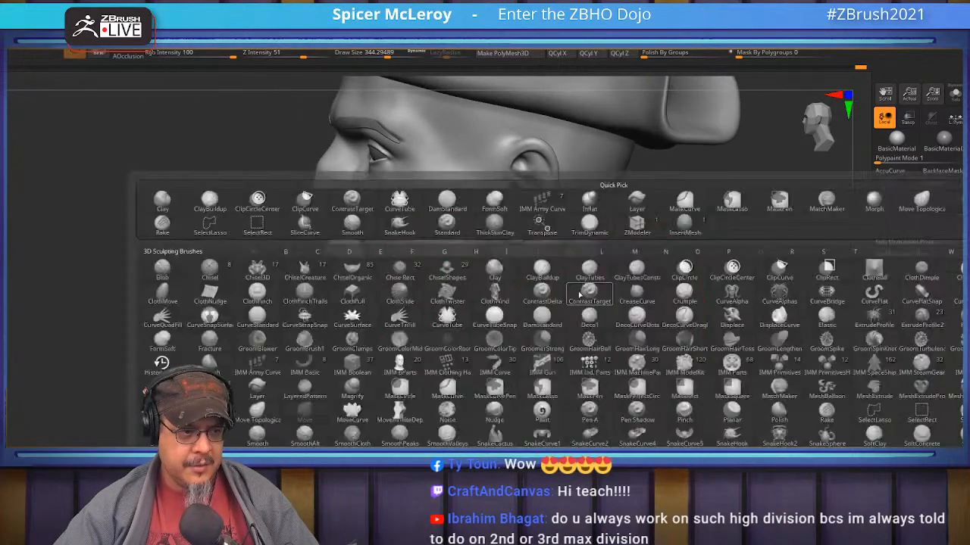
pyautogui.press('c')
pyautogui.press('b')
pyautogui.moveTo(574, 287)
pyautogui.mouseDown()
pyautogui.moveTo(485, 321)
pyautogui.moveTo(568, 341)
pyautogui.moveTo(496, 415)
pyautogui.moveTo(500, 388)
pyautogui.mouseUp()
pyautogui.moveTo(575, 282); pyautogui.dragTo(496, 322)
pyautogui.moveTo(660, 312)
pyautogui.mouseDown()
pyautogui.moveTo(686, 304)
pyautogui.moveTo(595, 351)
pyautogui.moveTo(522, 345)
pyautogui.mouseUp()
pyautogui.moveTo(439, 338); pyautogui.dragTo(462, 440)
pyautogui.keyDown('shift'); pyautogui.moveTo(620, 397); pyautogui.dragTo(562, 400); pyautogui.keyUp('shift')
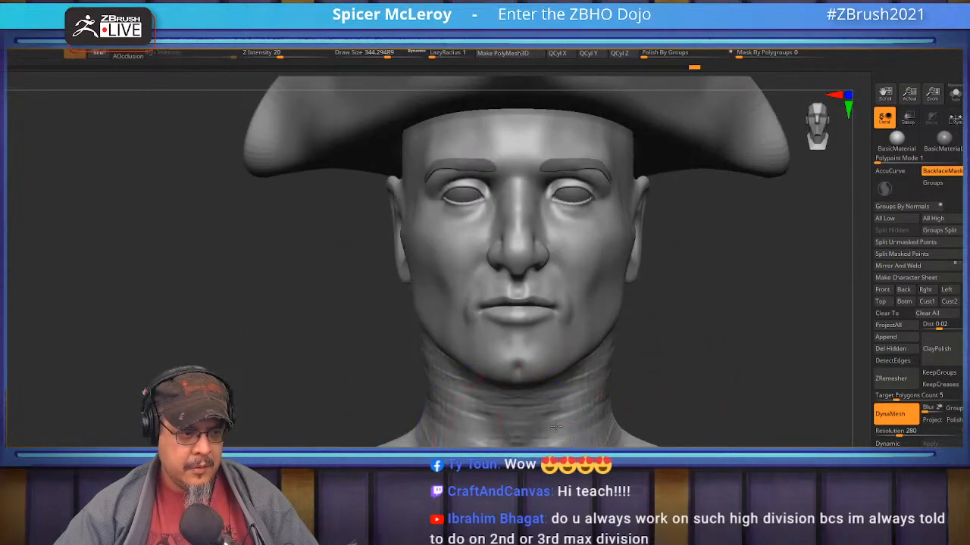
# - Build up the back of the neck beneath the hat with overlapping clay strokes
pyautogui.moveTo(644, 402); pyautogui.dragTo(701, 391)
pyautogui.moveTo(599, 324)
pyautogui.mouseDown()
pyautogui.moveTo(583, 339)
pyautogui.moveTo(618, 317)
pyautogui.moveTo(634, 271)
pyautogui.mouseUp()
pyautogui.moveTo(716, 307); pyautogui.dragTo(638, 310)
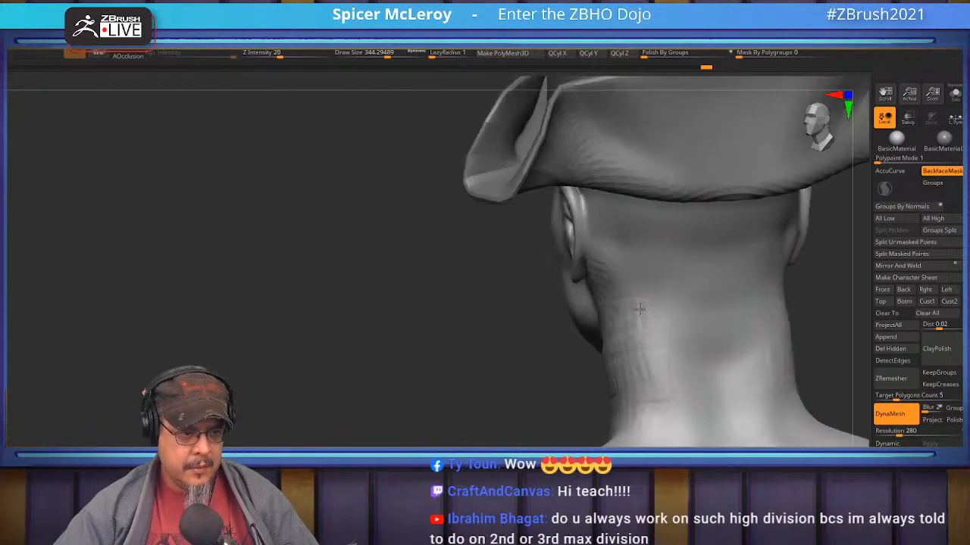
pyautogui.moveTo(695, 253)
pyautogui.mouseDown()
pyautogui.moveTo(758, 272)
pyautogui.moveTo(603, 235)
pyautogui.moveTo(787, 215)
pyautogui.moveTo(688, 223)
pyautogui.moveTo(764, 253)
pyautogui.mouseUp()
pyautogui.moveTo(673, 340)
pyautogui.mouseDown()
pyautogui.moveTo(736, 359)
pyautogui.moveTo(641, 342)
pyautogui.moveTo(646, 372)
pyautogui.moveTo(757, 432)
pyautogui.mouseUp()
pyautogui.moveTo(659, 318); pyautogui.dragTo(788, 379)
pyautogui.moveTo(659, 364); pyautogui.dragTo(757, 424)
pyautogui.moveTo(666, 424)
pyautogui.mouseDown()
pyautogui.moveTo(678, 346)
pyautogui.moveTo(783, 333)
pyautogui.moveTo(611, 342)
pyautogui.mouseUp()
# - Add clay strokes on the side of the neck below the ear and jaw
pyautogui.moveTo(495, 398)
pyautogui.mouseDown()
pyautogui.moveTo(652, 379)
pyautogui.moveTo(596, 346)
pyautogui.moveTo(517, 359)
pyautogui.mouseUp()
pyautogui.moveTo(504, 392); pyautogui.dragTo(456, 439)
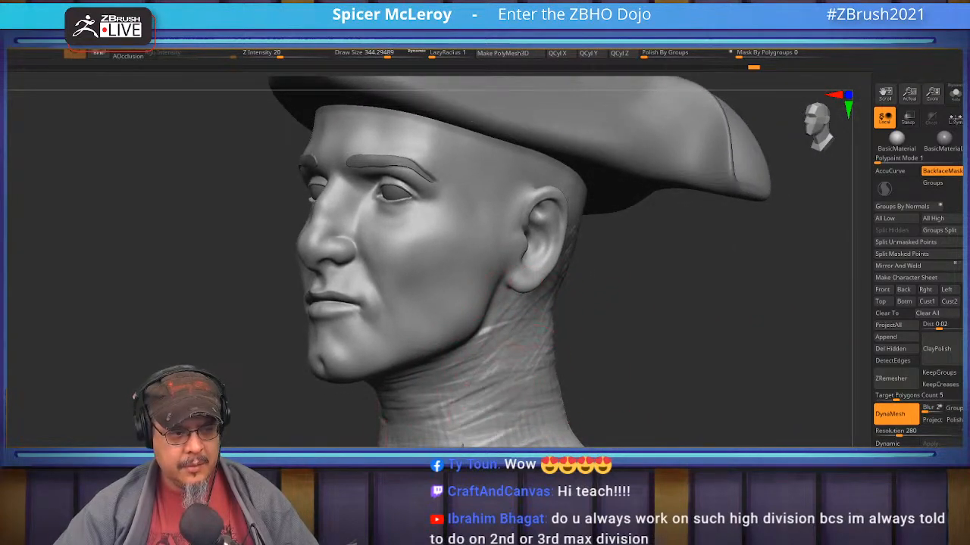
pyautogui.moveTo(757, 344); pyautogui.dragTo(721, 332)
pyautogui.keyDown('alt'); pyautogui.moveTo(721, 332); pyautogui.dragTo(749, 288); pyautogui.keyUp('alt')
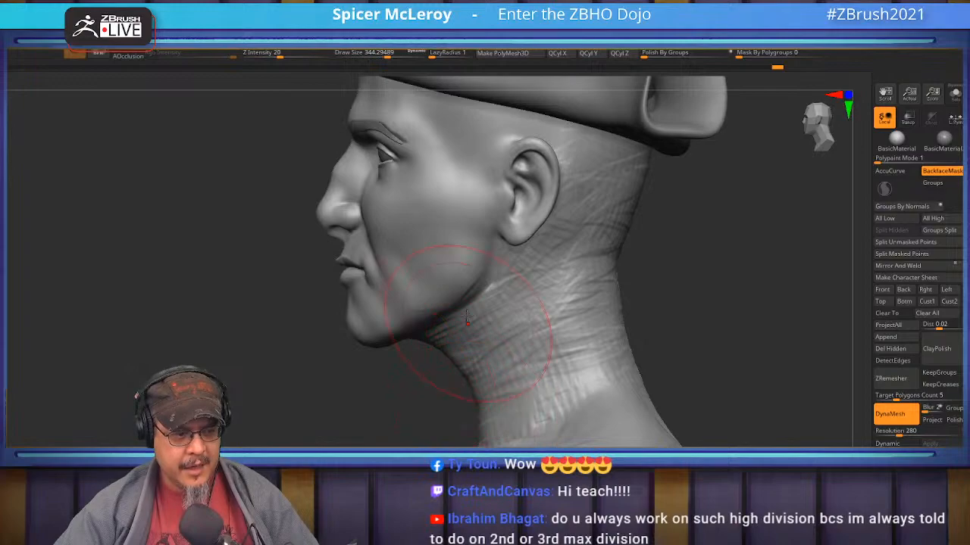
# - Adjust the throat's profile and the underside of the jaw with the Move brush in side view
pyautogui.press('b')
pyautogui.press('m')
pyautogui.press('v')
pyautogui.moveTo(470, 375); pyautogui.dragTo(452, 381)
pyautogui.moveTo(430, 344); pyautogui.dragTo(430, 339)
pyautogui.moveTo(475, 438); pyautogui.dragTo(481, 437)
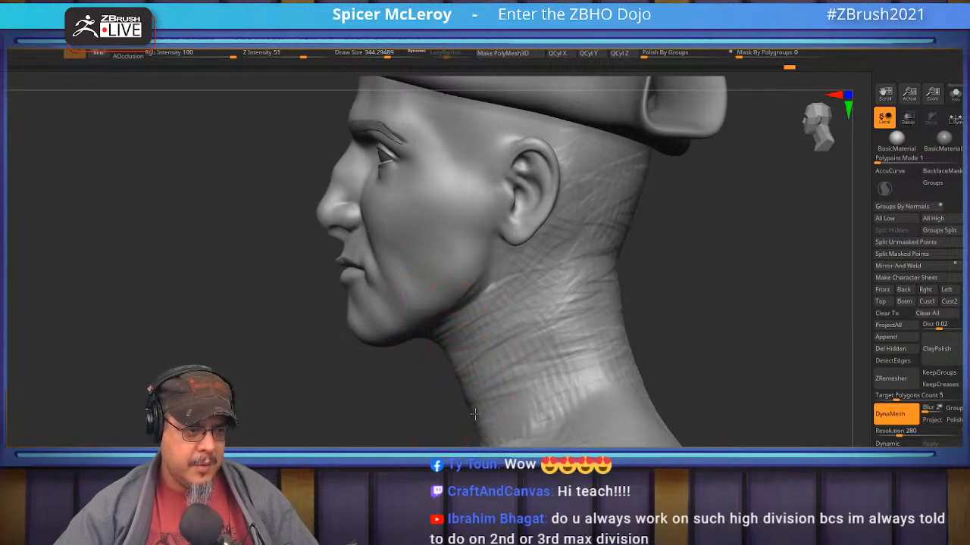
pyautogui.moveTo(439, 344); pyautogui.dragTo(430, 338)
# - Try to reshape the chin's profile with the Move brush at a draw size of about 154, and undo the pull
pyautogui.moveTo(399, 404)
pyautogui.keyDown('alt'); pyautogui.mouseDown()
pyautogui.moveTo(474, 439)
pyautogui.moveTo(521, 434)
pyautogui.moveTo(499, 434)
pyautogui.mouseUp(); pyautogui.keyUp('alt')
pyautogui.press('s')
pyautogui.press('s')
pyautogui.moveTo(511, 399); pyautogui.dragTo(502, 398)
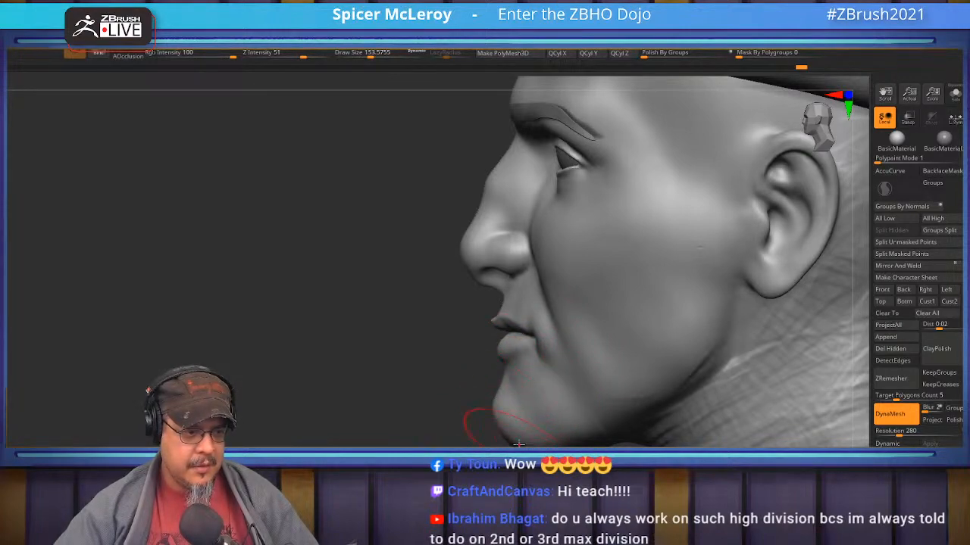
pyautogui.moveTo(519, 443); pyautogui.dragTo(498, 452)
pyautogui.hotkey('ctrl', 'z')
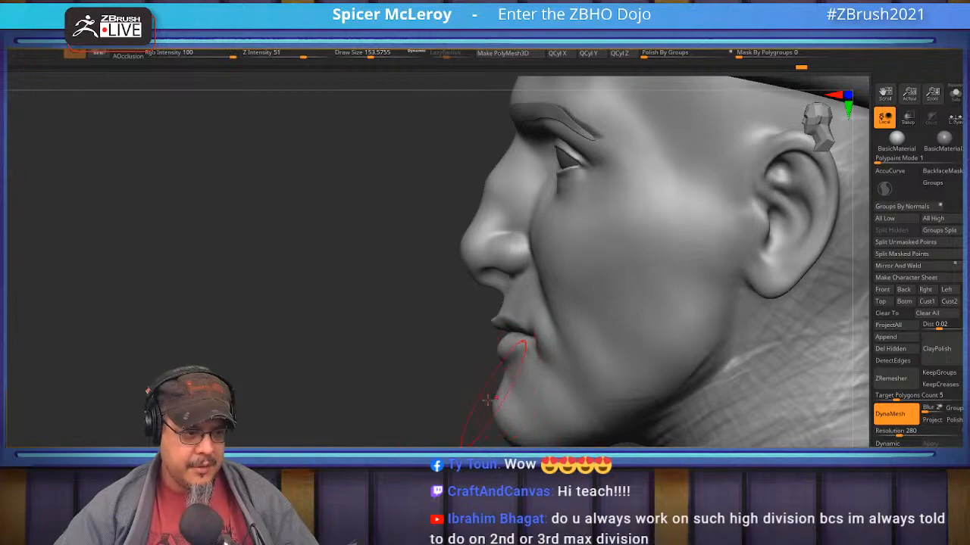
# - Switch to the ClayBuildup brush with a draw size of about 202 at the side of the neck
pyautogui.keyDown('alt'); pyautogui.moveTo(641, 445); pyautogui.dragTo(485, 364); pyautogui.keyUp('alt')
pyautogui.keyDown('alt'); pyautogui.moveTo(680, 396); pyautogui.dragTo(717, 333); pyautogui.keyUp('alt')
pyautogui.press('b')
pyautogui.press('c')
pyautogui.press('b')
pyautogui.press('s')
pyautogui.moveTo(599, 336); pyautogui.dragTo(612, 336)
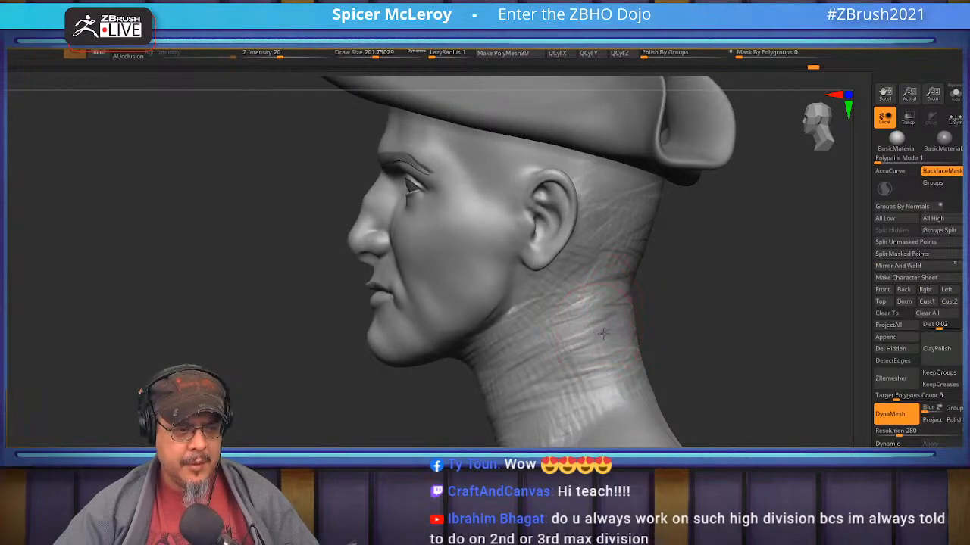
# - Narrow the sides of the neck in front view with the Move brush at a draw size of about 648
pyautogui.moveTo(722, 337)
pyautogui.mouseDown()
pyautogui.moveTo(759, 336)
pyautogui.moveTo(748, 347)
pyautogui.mouseUp()
pyautogui.press('b')
pyautogui.press('m')
pyautogui.press('v')
pyautogui.press('s')
pyautogui.moveTo(710, 382); pyautogui.dragTo(731, 382)
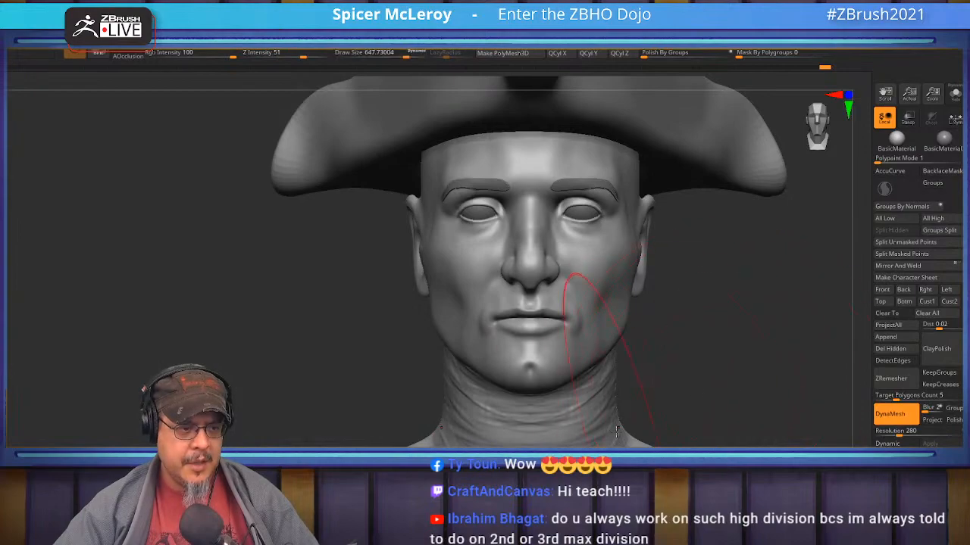
pyautogui.moveTo(620, 433); pyautogui.dragTo(602, 439)
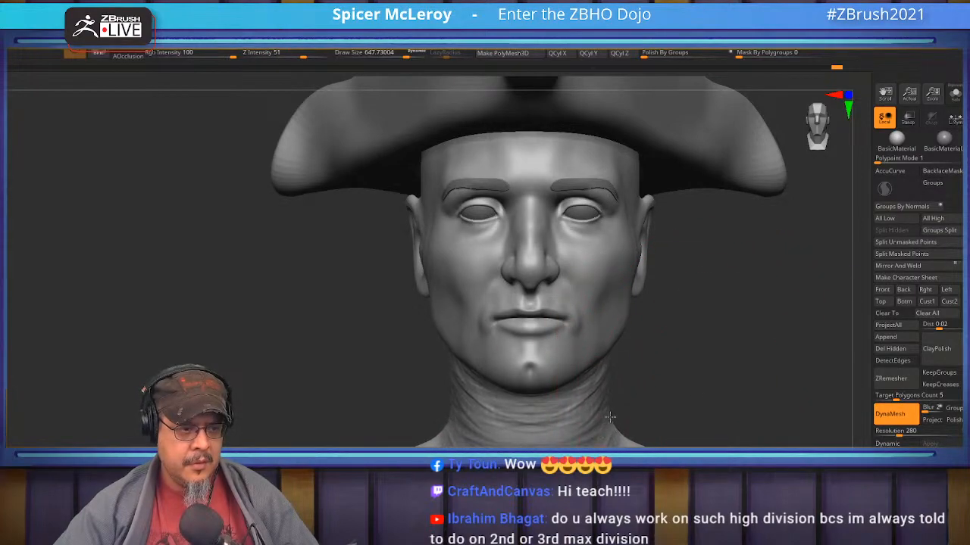
# - Set the draw size to about 365 and smooth the clay strokes around the entire neck
pyautogui.moveTo(682, 396)
pyautogui.mouseDown()
pyautogui.moveTo(649, 379)
pyautogui.moveTo(665, 353)
pyautogui.moveTo(502, 353)
pyautogui.moveTo(559, 406)
pyautogui.mouseUp()
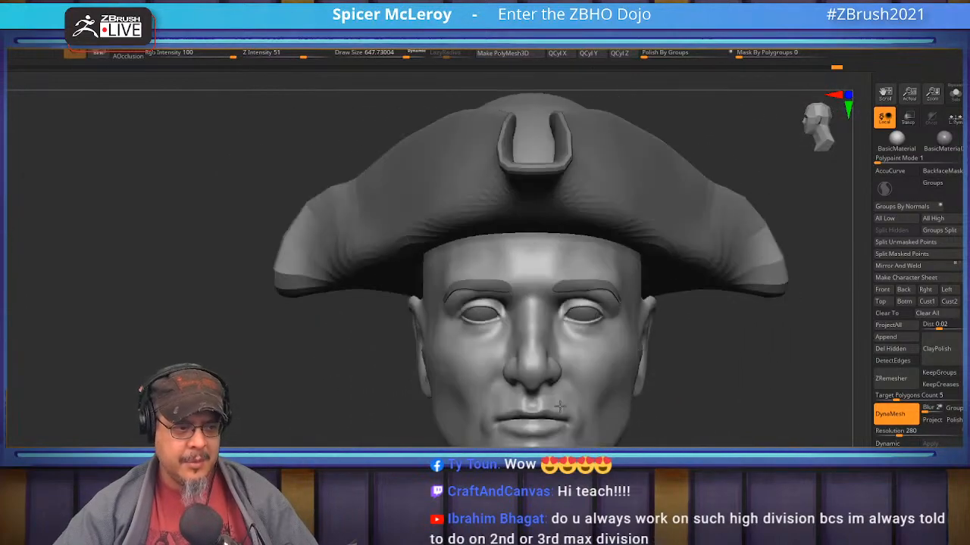
pyautogui.keyDown('alt'); pyautogui.moveTo(706, 422); pyautogui.dragTo(712, 346); pyautogui.keyUp('alt')
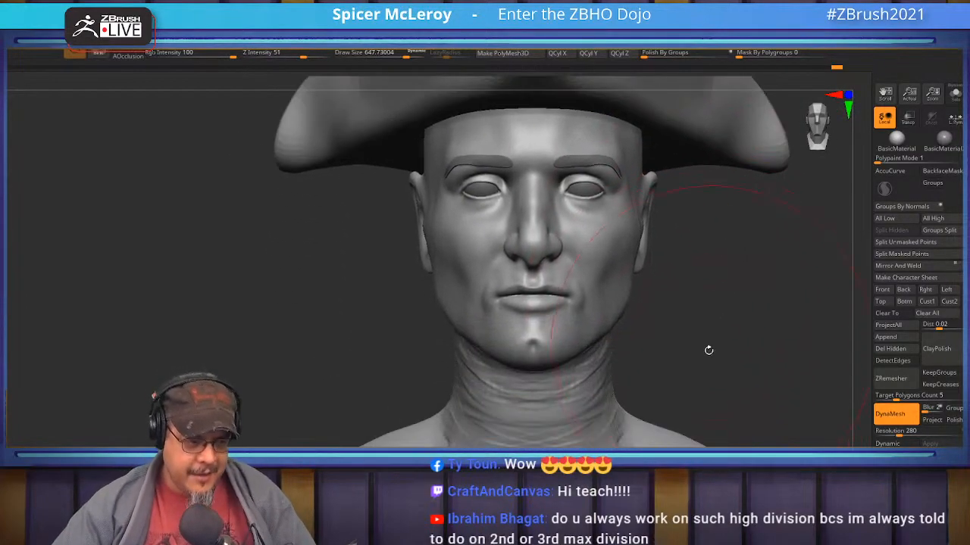
pyautogui.keyDown('alt'); pyautogui.moveTo(719, 392); pyautogui.dragTo(722, 363); pyautogui.keyUp('alt')
pyautogui.press('s')
pyautogui.moveTo(636, 392); pyautogui.dragTo(620, 393)
pyautogui.moveTo(736, 302)
pyautogui.mouseDown()
pyautogui.moveTo(735, 312)
pyautogui.moveTo(680, 336)
pyautogui.moveTo(697, 346)
pyautogui.mouseUp()
pyautogui.moveTo(667, 340)
pyautogui.keyDown('shift'); pyautogui.mouseDown()
pyautogui.moveTo(790, 327)
pyautogui.moveTo(751, 402)
pyautogui.moveTo(668, 327)
pyautogui.moveTo(553, 365)
pyautogui.mouseUp(); pyautogui.keyUp('shift')
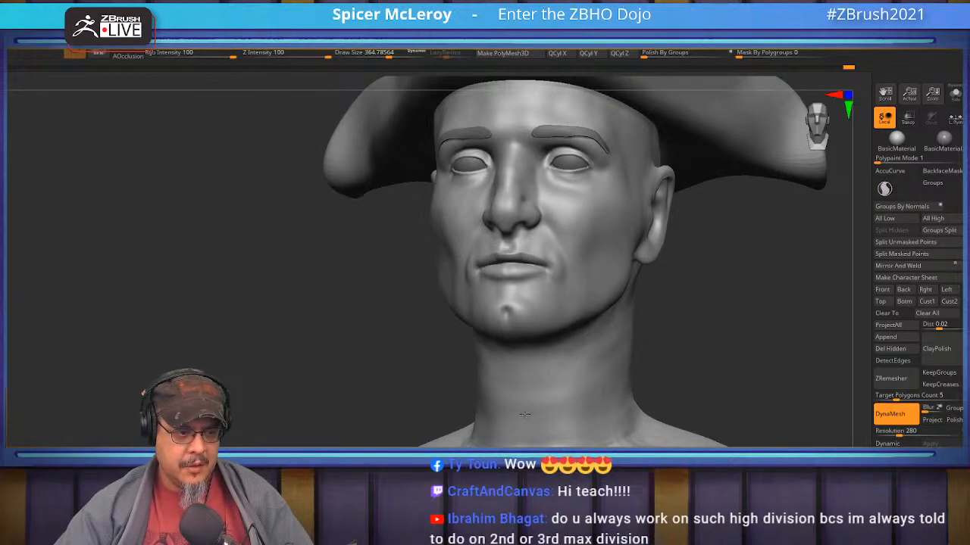
pyautogui.moveTo(725, 340)
pyautogui.mouseDown()
pyautogui.moveTo(766, 357)
pyautogui.moveTo(502, 386)
pyautogui.mouseUp()
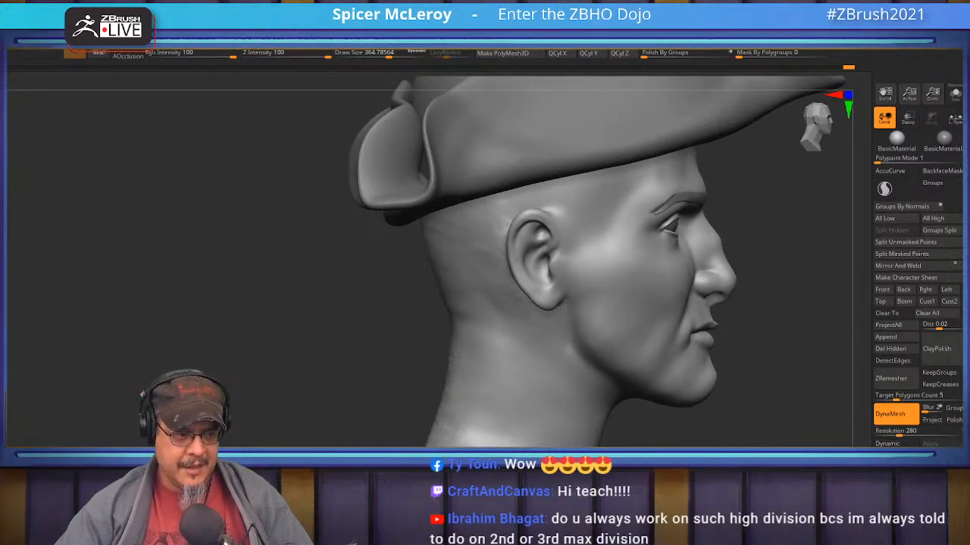
# - Build up the neck muscle from behind the ear down to the throat with ClayBuildup at a draw size of about 257
pyautogui.moveTo(744, 433); pyautogui.dragTo(651, 424)
pyautogui.moveTo(703, 375)
pyautogui.keyDown('alt'); pyautogui.mouseDown()
pyautogui.moveTo(610, 409)
pyautogui.moveTo(627, 416)
pyautogui.moveTo(626, 402)
pyautogui.moveTo(643, 416)
pyautogui.moveTo(640, 404)
pyautogui.moveTo(671, 432)
pyautogui.moveTo(706, 443)
pyautogui.mouseUp(); pyautogui.keyUp('alt')
pyautogui.press('b')
pyautogui.press('c')
pyautogui.press('b')
pyautogui.press('s')
pyautogui.moveTo(411, 379); pyautogui.dragTo(402, 381)
pyautogui.moveTo(674, 425)
pyautogui.keyDown('alt'); pyautogui.mouseDown()
pyautogui.moveTo(699, 387)
pyautogui.moveTo(700, 410)
pyautogui.mouseUp(); pyautogui.keyUp('alt')
pyautogui.moveTo(458, 287)
pyautogui.mouseDown()
pyautogui.moveTo(500, 413)
pyautogui.moveTo(520, 444)
pyautogui.moveTo(506, 381)
pyautogui.moveTo(530, 441)
pyautogui.mouseUp()
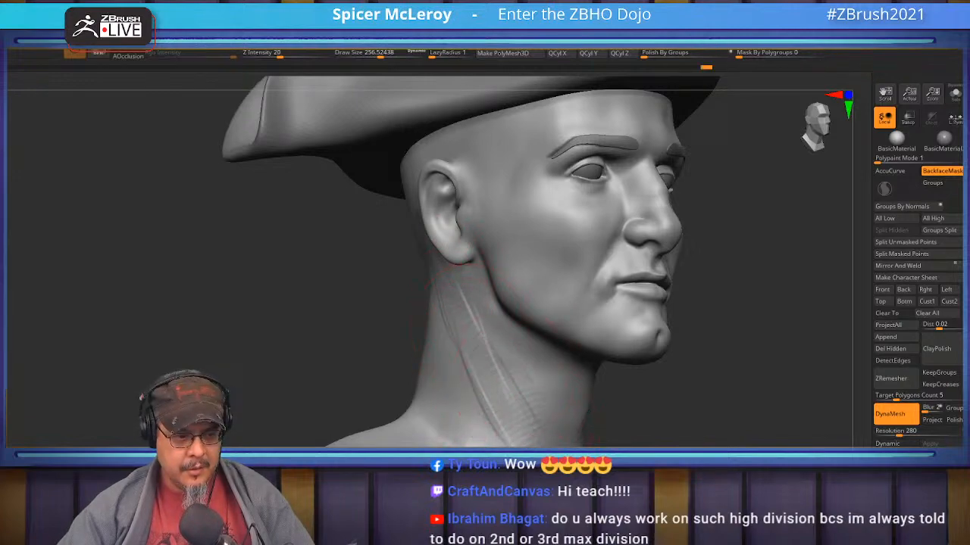
pyautogui.moveTo(508, 344); pyautogui.dragTo(549, 439)
pyautogui.moveTo(527, 372); pyautogui.dragTo(539, 421)
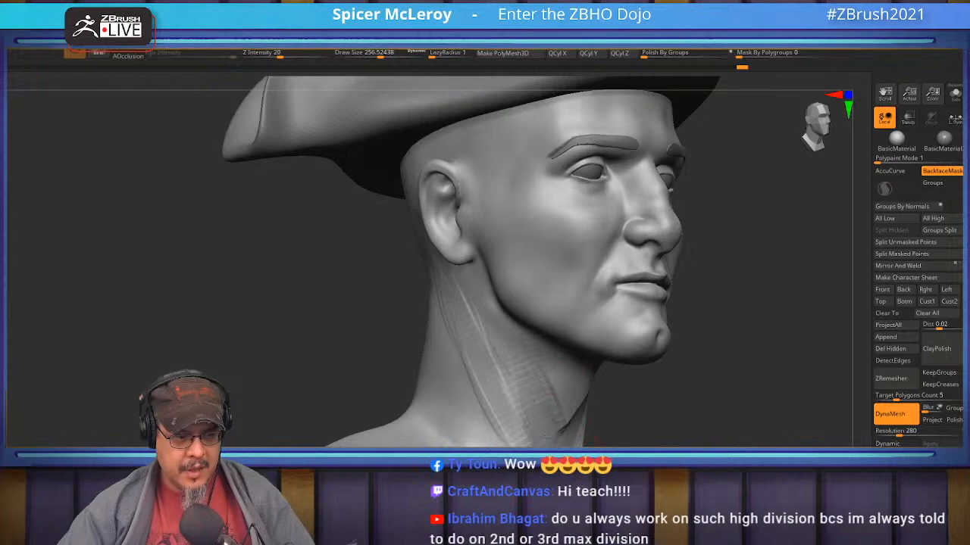
# - Smooth the clay strokes along the neck muscle between the ear and the throat
pyautogui.press('shift')
pyautogui.keyDown('shift'); pyautogui.moveTo(557, 413); pyautogui.dragTo(547, 396); pyautogui.keyUp('shift')
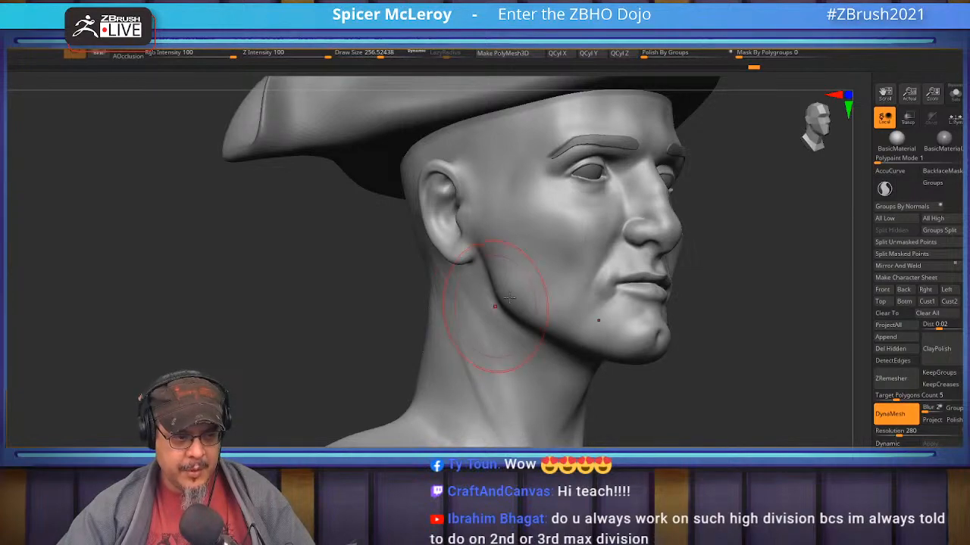
pyautogui.keyDown('shift'); pyautogui.moveTo(502, 331); pyautogui.dragTo(496, 348); pyautogui.keyUp('shift')
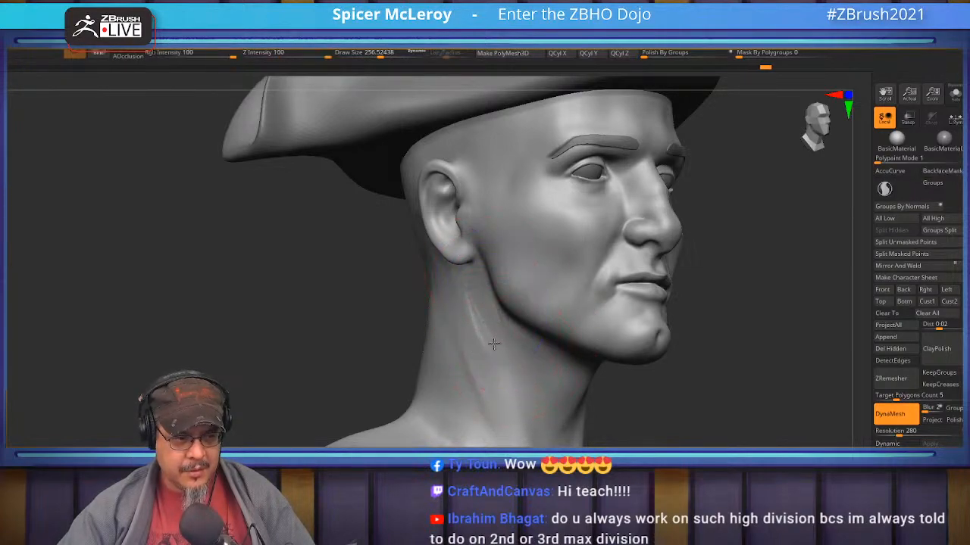
# - Build up the base of the neck where it meets the shoulder with ClayBuildup and smooth it
pyautogui.moveTo(334, 351)
pyautogui.mouseDown()
pyautogui.moveTo(357, 336)
pyautogui.moveTo(433, 341)
pyautogui.mouseUp()
pyautogui.moveTo(425, 378)
pyautogui.mouseDown()
pyautogui.moveTo(440, 342)
pyautogui.moveTo(446, 359)
pyautogui.moveTo(446, 342)
pyautogui.mouseUp()
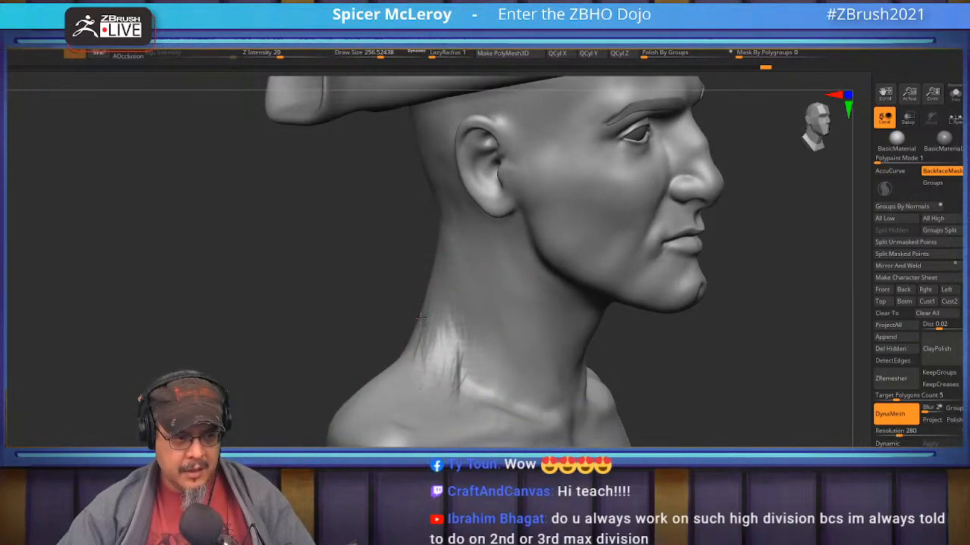
pyautogui.keyDown('shift'); pyautogui.moveTo(407, 367); pyautogui.dragTo(431, 317); pyautogui.keyUp('shift')
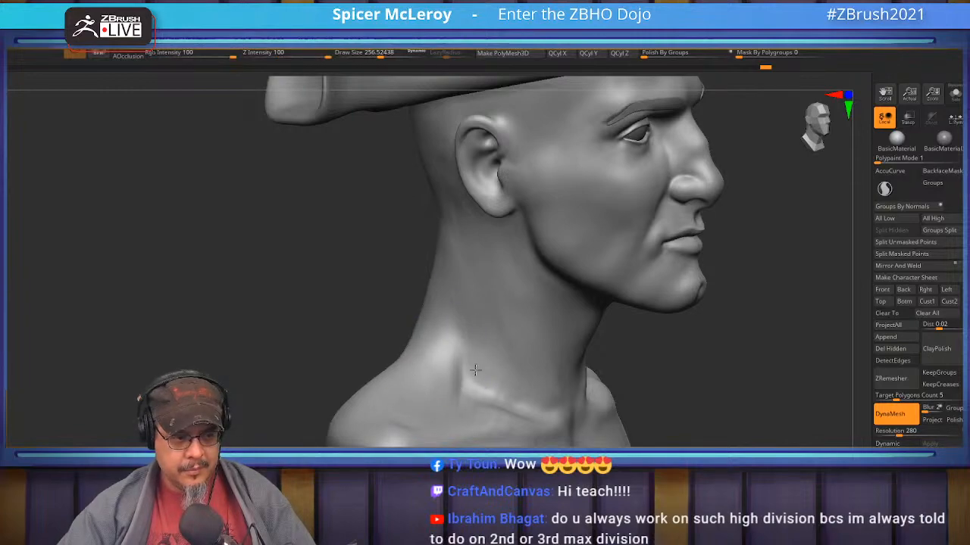
# - Refine the side of the neck above the collarbone with clay strokes and blend them smooth
pyautogui.moveTo(770, 349)
pyautogui.mouseDown()
pyautogui.moveTo(648, 326)
pyautogui.moveTo(613, 372)
pyautogui.moveTo(623, 368)
pyautogui.mouseUp()
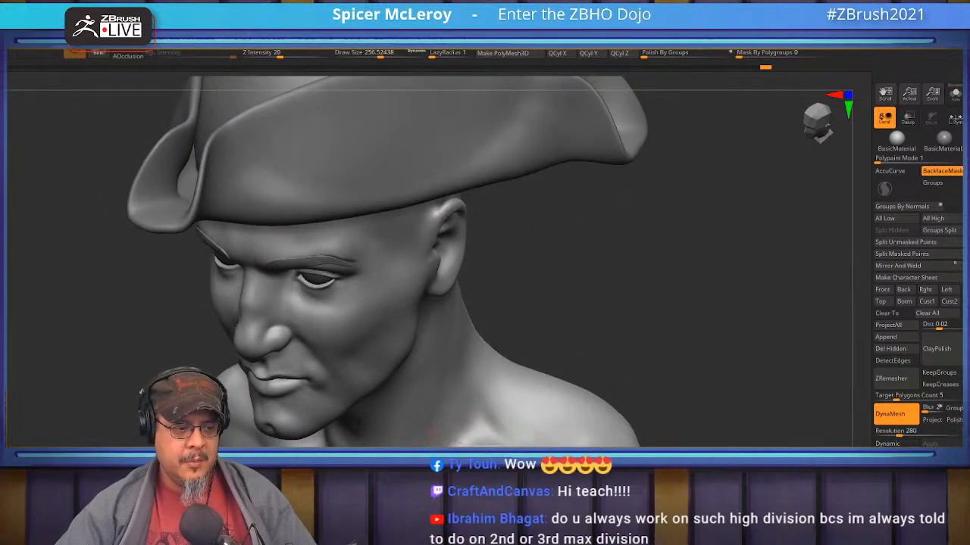
pyautogui.press('shift')
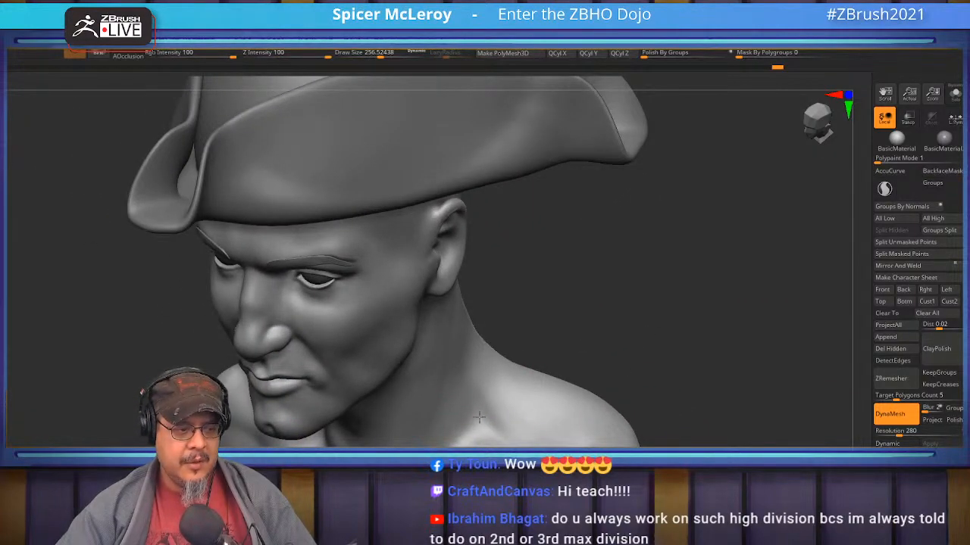
pyautogui.moveTo(599, 333)
pyautogui.mouseDown()
pyautogui.moveTo(642, 308)
pyautogui.moveTo(662, 279)
pyautogui.moveTo(656, 308)
pyautogui.moveTo(644, 276)
pyautogui.mouseUp()
pyautogui.keyDown('alt'); pyautogui.moveTo(669, 322); pyautogui.dragTo(632, 369); pyautogui.keyUp('alt')
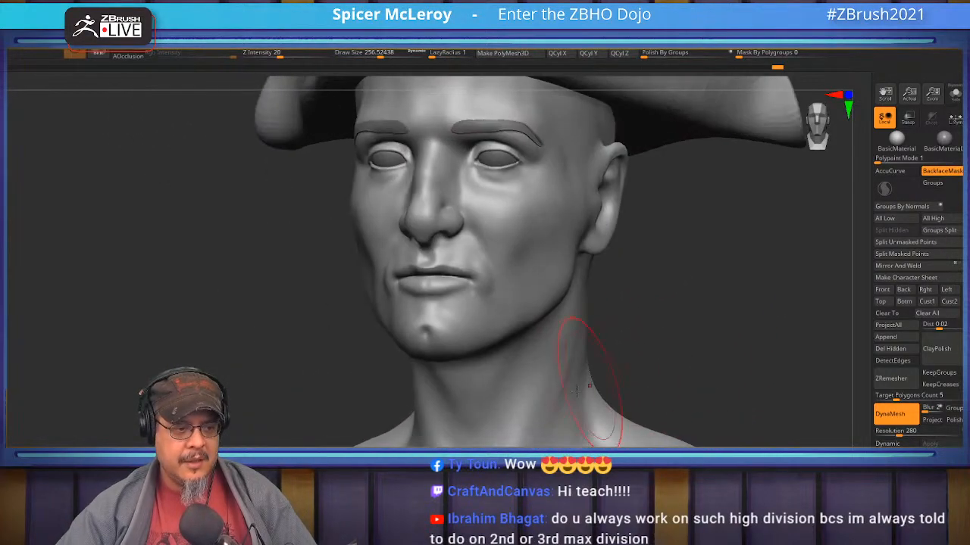
pyautogui.moveTo(566, 416); pyautogui.dragTo(563, 438)
pyautogui.keyDown('shift'); pyautogui.moveTo(563, 435); pyautogui.dragTo(567, 413); pyautogui.keyUp('shift')
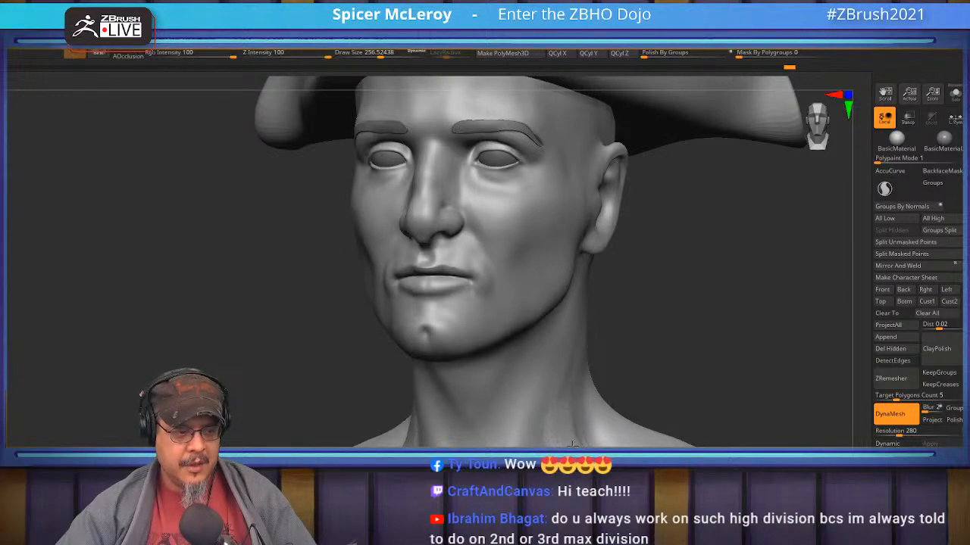
# - Sculpt the inner collarbones and upper breastbone at a draw size of about 167
pyautogui.keyDown('alt'); pyautogui.moveTo(730, 377); pyautogui.dragTo(771, 297); pyautogui.keyUp('alt')
pyautogui.press('s')
pyautogui.moveTo(603, 372)
pyautogui.mouseDown()
pyautogui.moveTo(596, 369)
pyautogui.moveTo(625, 372)
pyautogui.moveTo(618, 360)
pyautogui.moveTo(614, 375)
pyautogui.moveTo(580, 353)
pyautogui.moveTo(589, 386)
pyautogui.moveTo(572, 356)
pyautogui.moveTo(563, 376)
pyautogui.moveTo(573, 433)
pyautogui.mouseUp()
pyautogui.moveTo(548, 346)
pyautogui.mouseDown()
pyautogui.moveTo(543, 360)
pyautogui.moveTo(541, 333)
pyautogui.moveTo(543, 350)
pyautogui.moveTo(561, 325)
pyautogui.moveTo(552, 311)
pyautogui.moveTo(517, 371)
pyautogui.mouseUp()
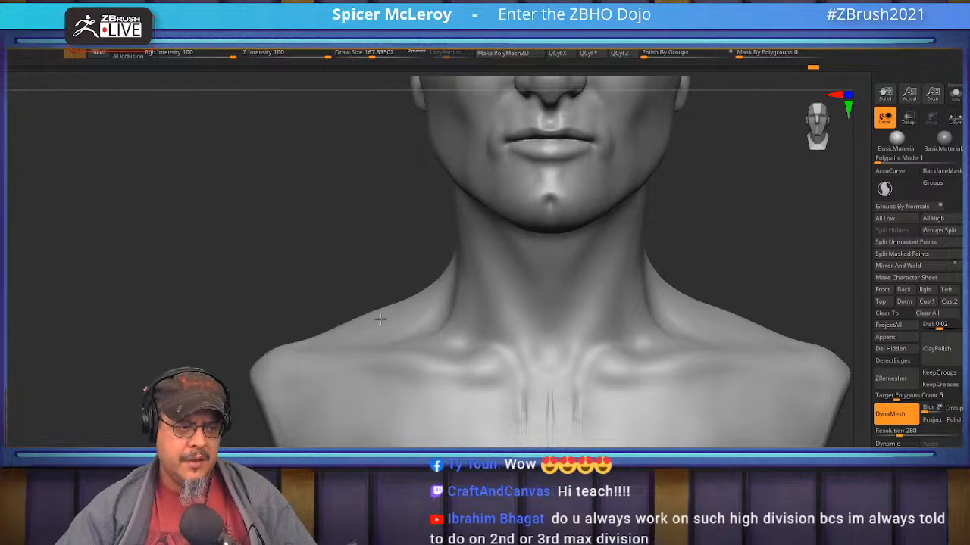
# - Build up and smooth the chin below the lower lip at a draw size of about 136
pyautogui.moveTo(733, 269)
pyautogui.keyDown('alt'); pyautogui.mouseDown()
pyautogui.moveTo(716, 361)
pyautogui.moveTo(747, 383)
pyautogui.moveTo(768, 438)
pyautogui.mouseUp(); pyautogui.keyUp('alt')
pyautogui.press('s')
pyautogui.moveTo(522, 385); pyautogui.dragTo(506, 380)
pyautogui.moveTo(684, 399); pyautogui.dragTo(747, 397)
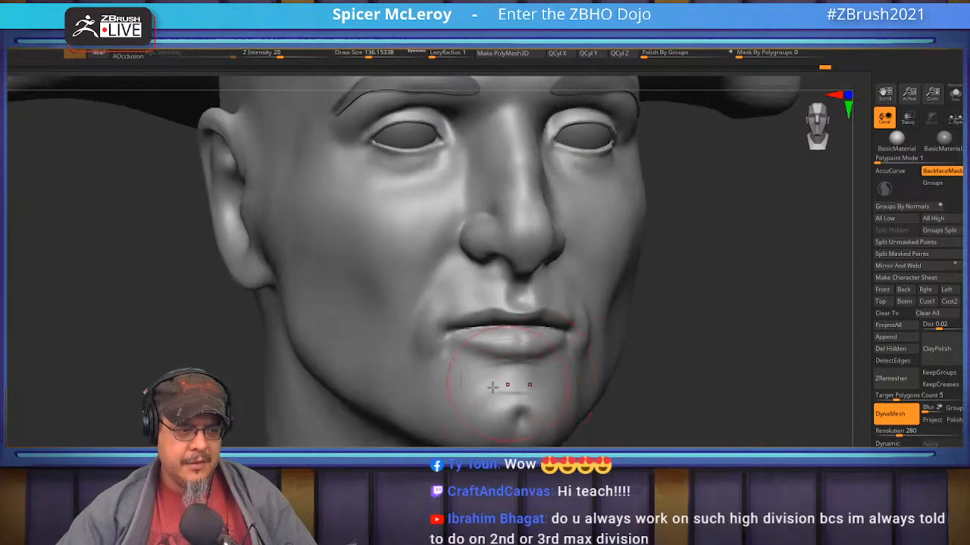
pyautogui.moveTo(502, 392)
pyautogui.mouseDown()
pyautogui.moveTo(468, 404)
pyautogui.moveTo(518, 392)
pyautogui.moveTo(487, 404)
pyautogui.mouseUp()
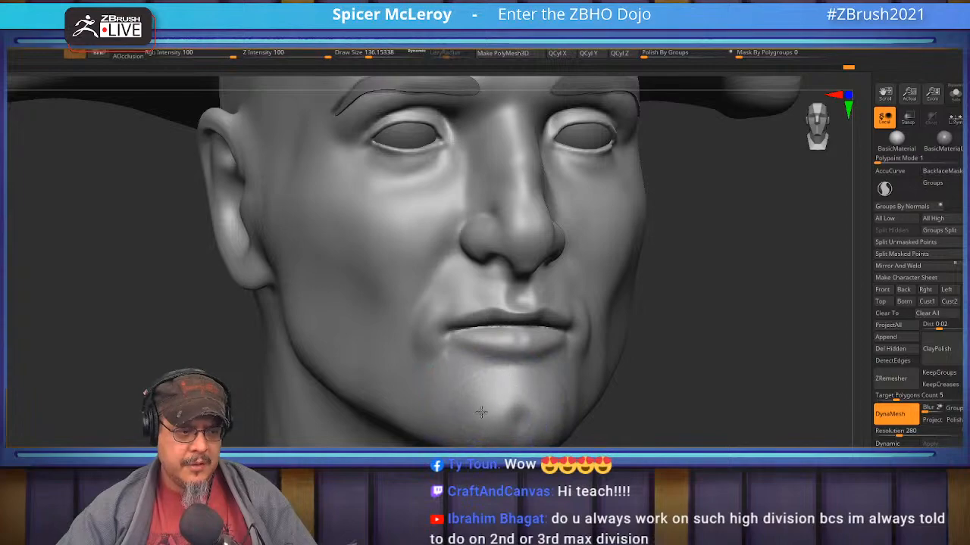
# - Refine the fold beside the mouth corner with the DamStandard brush and smooth the surrounding cheek and jaw
pyautogui.moveTo(739, 366); pyautogui.dragTo(682, 350)
pyautogui.moveTo(682, 350)
pyautogui.keyDown('alt'); pyautogui.mouseDown()
pyautogui.moveTo(710, 406)
pyautogui.moveTo(592, 386)
pyautogui.mouseUp(); pyautogui.keyUp('alt')
pyautogui.moveTo(449, 339)
pyautogui.mouseDown()
pyautogui.moveTo(427, 335)
pyautogui.moveTo(441, 376)
pyautogui.moveTo(420, 361)
pyautogui.mouseUp()
pyautogui.press('b')
pyautogui.press('d')
pyautogui.press('s')
pyautogui.moveTo(570, 338); pyautogui.dragTo(662, 396)
pyautogui.moveTo(367, 418); pyautogui.dragTo(446, 414)
pyautogui.moveTo(783, 393); pyautogui.dragTo(853, 390)
pyautogui.moveTo(461, 361)
pyautogui.keyDown('shift'); pyautogui.mouseDown()
pyautogui.moveTo(448, 389)
pyautogui.moveTo(457, 341)
pyautogui.moveTo(407, 384)
pyautogui.mouseUp(); pyautogui.keyUp('shift')
pyautogui.moveTo(409, 316)
pyautogui.keyDown('shift'); pyautogui.mouseDown()
pyautogui.moveTo(356, 388)
pyautogui.moveTo(437, 340)
pyautogui.moveTo(381, 368)
pyautogui.moveTo(377, 381)
pyautogui.mouseUp(); pyautogui.keyUp('shift')
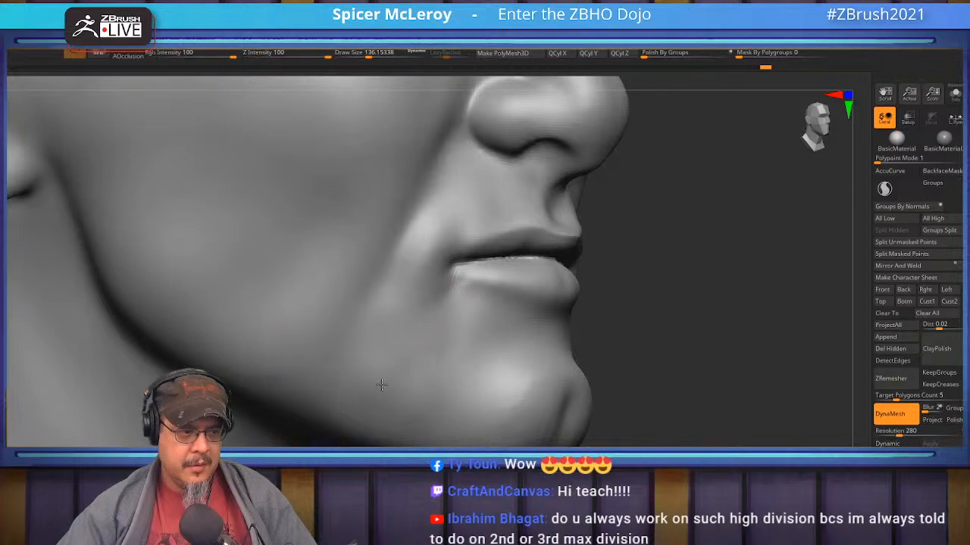
# - Adjust the area around the earlobe in side view with the Move brush at a draw size of about 268
pyautogui.keyDown('alt'); pyautogui.moveTo(739, 235); pyautogui.dragTo(673, 370); pyautogui.keyUp('alt')
pyautogui.press('f')
pyautogui.keyDown('alt'); pyautogui.moveTo(652, 290); pyautogui.dragTo(659, 318); pyautogui.keyUp('alt')
pyautogui.moveTo(644, 338); pyautogui.dragTo(614, 314, button='right')
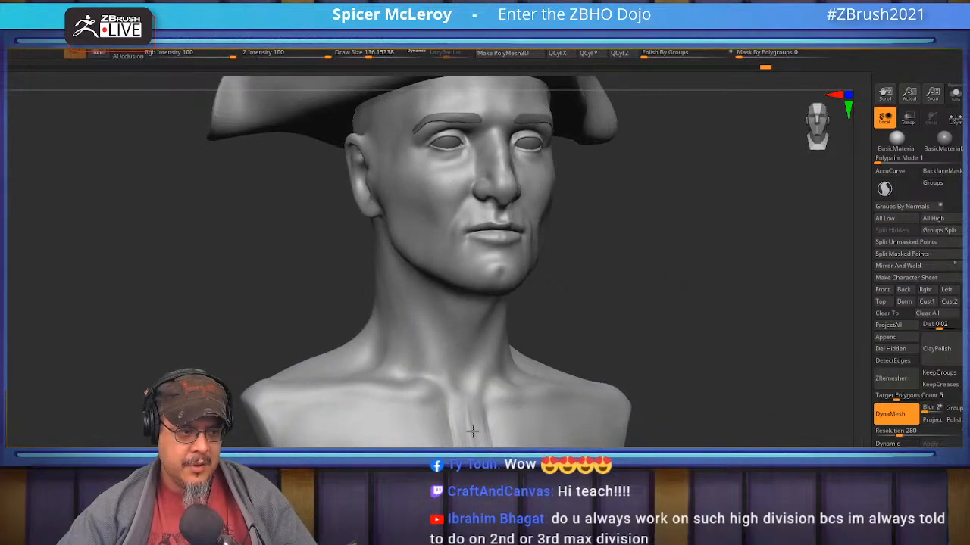
pyautogui.moveTo(662, 308)
pyautogui.mouseDown(button='right')
pyautogui.moveTo(621, 379)
pyautogui.moveTo(636, 391)
pyautogui.moveTo(678, 396)
pyautogui.mouseUp(button='right')
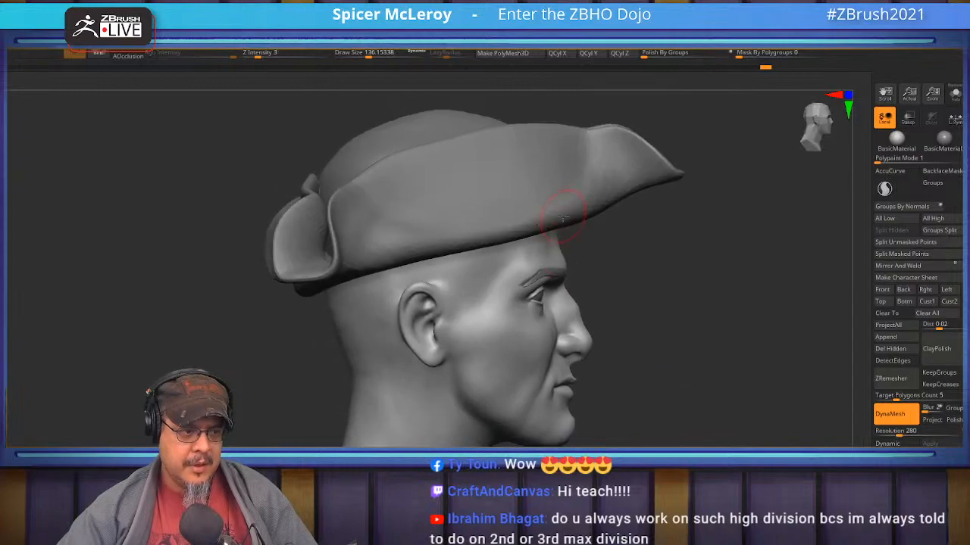
pyautogui.press('b')
pyautogui.press('m')
pyautogui.press('v')
pyautogui.press('s')
pyautogui.moveTo(442, 346); pyautogui.dragTo(450, 347)
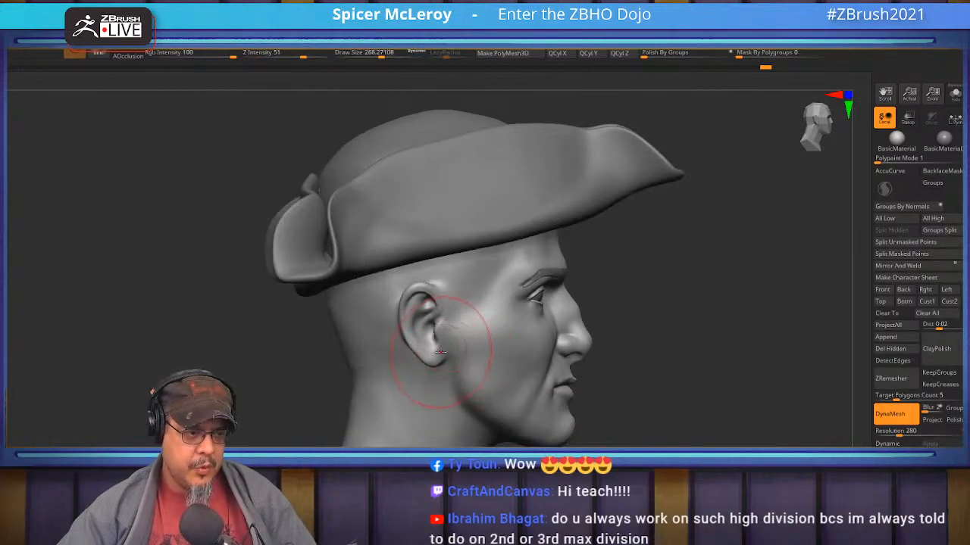
# - Snapshot the bust onto the canvas and reshape the neck and lips of the live model placed beside it
pyautogui.moveTo(687, 332)
pyautogui.mouseDown(button='right')
pyautogui.moveTo(644, 333)
pyautogui.moveTo(690, 340)
pyautogui.moveTo(535, 359)
pyautogui.moveTo(498, 353)
pyautogui.mouseUp(button='right')
pyautogui.hotkey('shift', 's')
pyautogui.keyDown('alt'); pyautogui.moveTo(439, 368); pyautogui.dragTo(734, 375, button='right'); pyautogui.keyUp('alt')
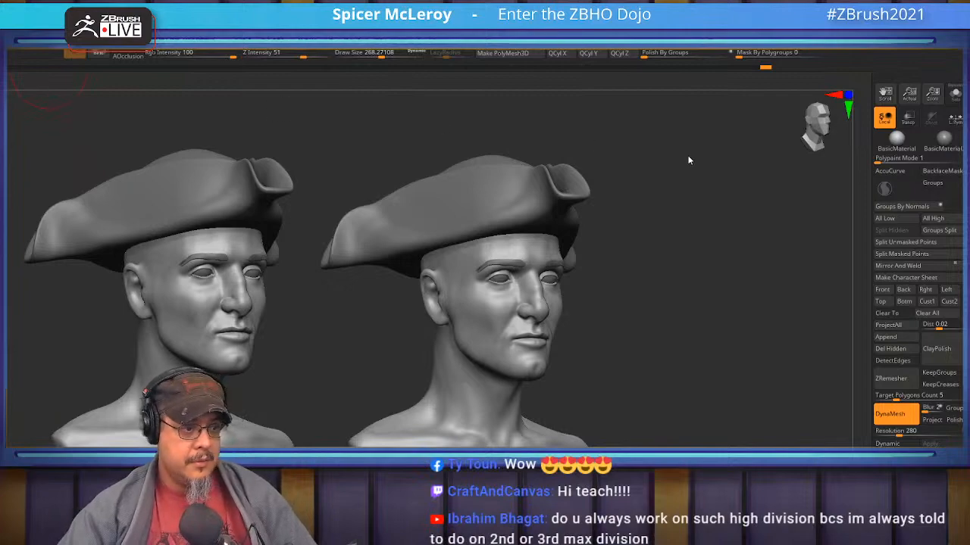
pyautogui.moveTo(679, 159); pyautogui.dragTo(677, 159)
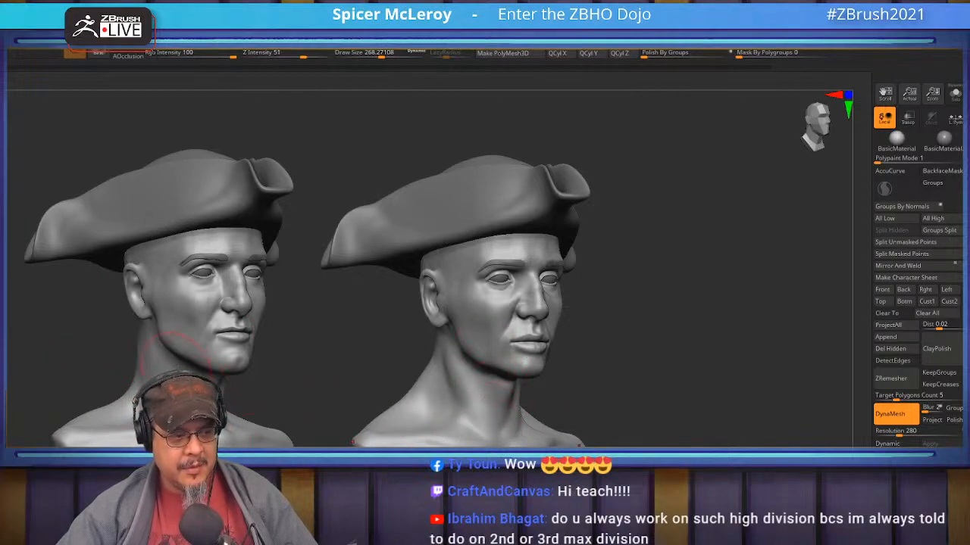
pyautogui.press('shift')
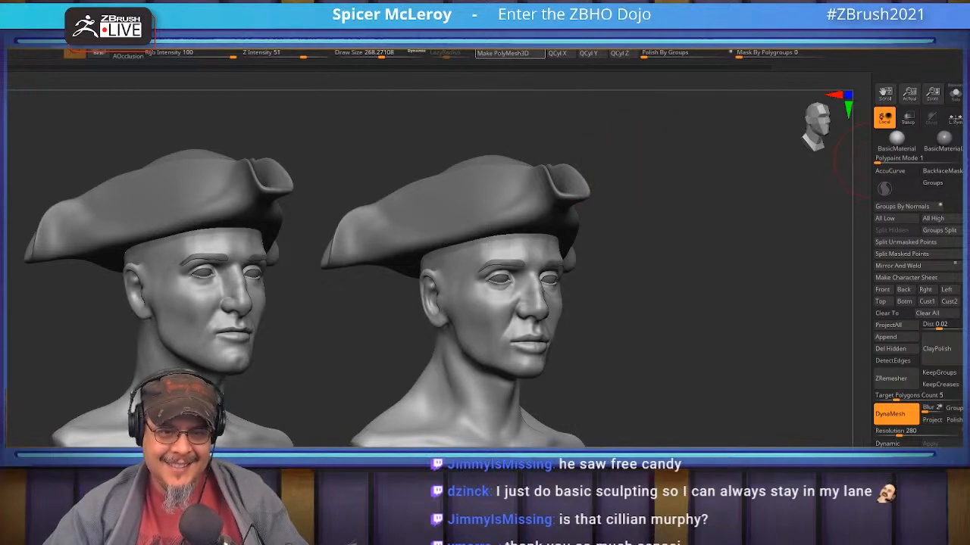
# - Load the multi-figure sculpture tool from the Frank Frazetta folder inside _ShotgunScream
pyautogui.moveTo(955, 106)
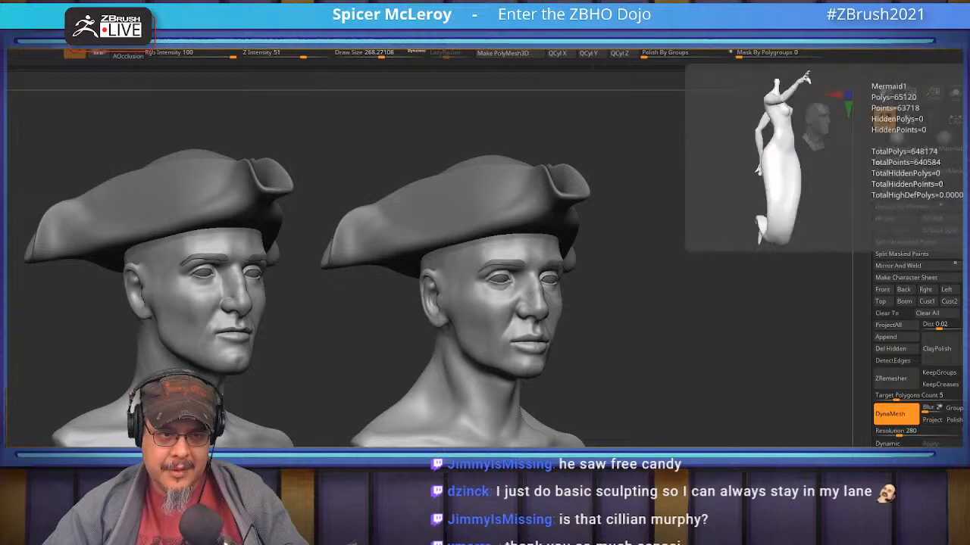
pyautogui.hotkey('ctrl', 'shift', 'o')
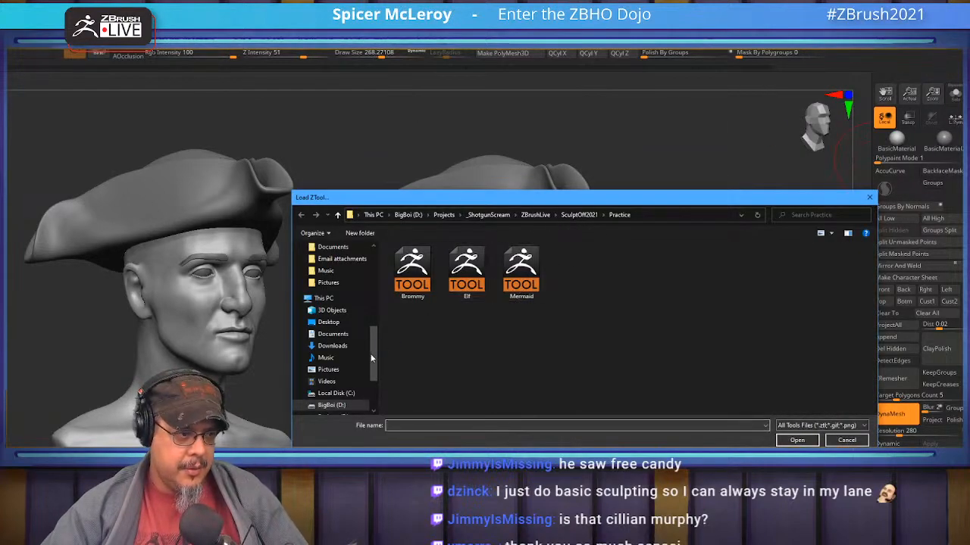
pyautogui.moveTo(374, 345); pyautogui.dragTo(370, 270)
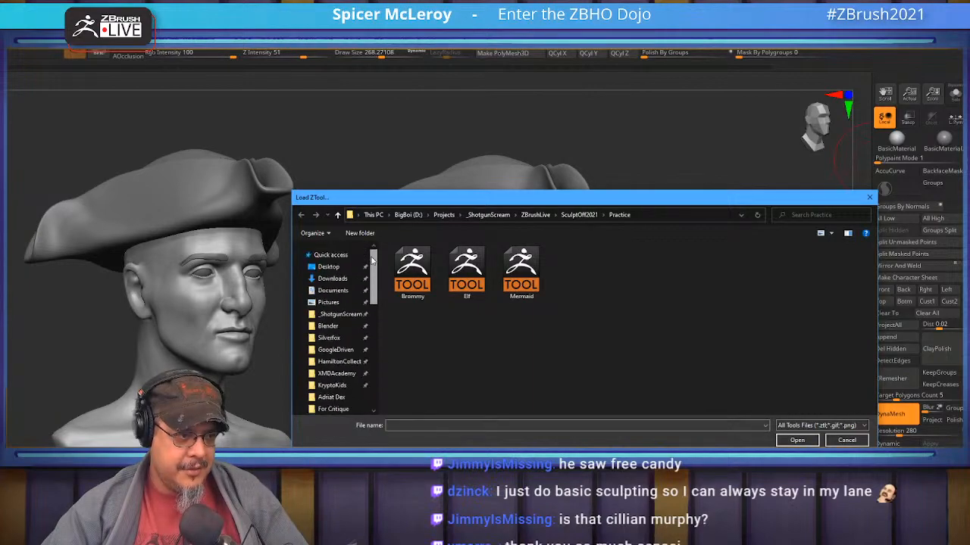
pyautogui.click(342, 314)
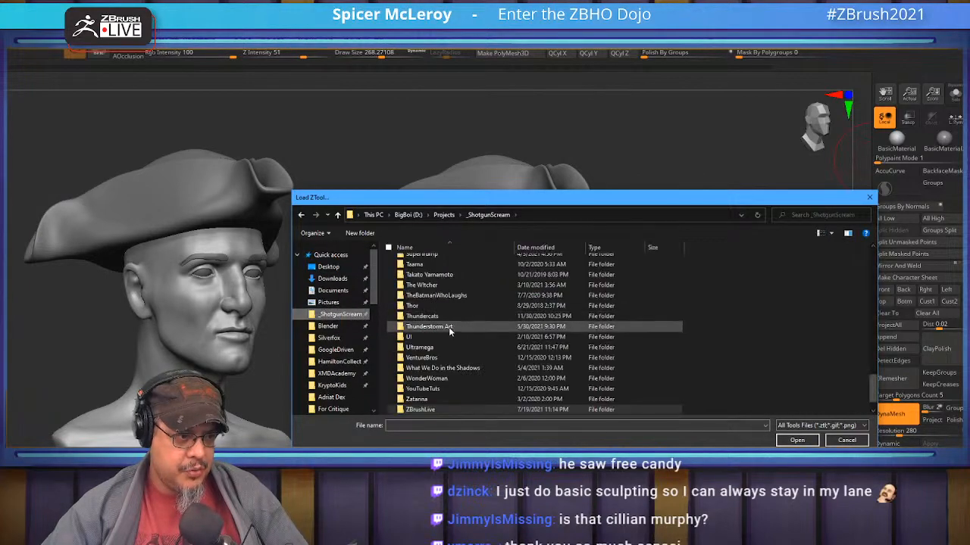
pyautogui.scroll(10, 447, 322)
pyautogui.scroll(4, 446, 318)
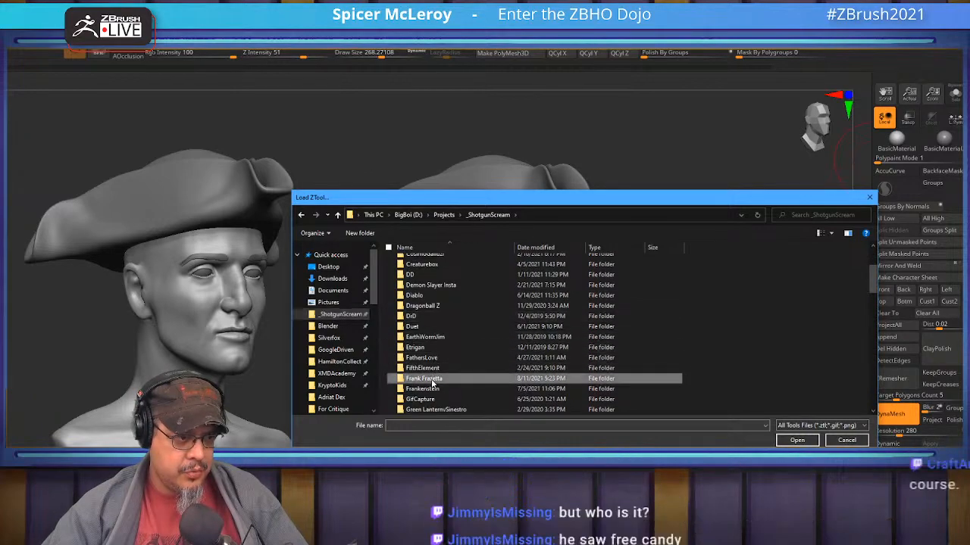
pyautogui.doubleClick(433, 378)
pyautogui.click(685, 274)
pyautogui.doubleClick(686, 280)
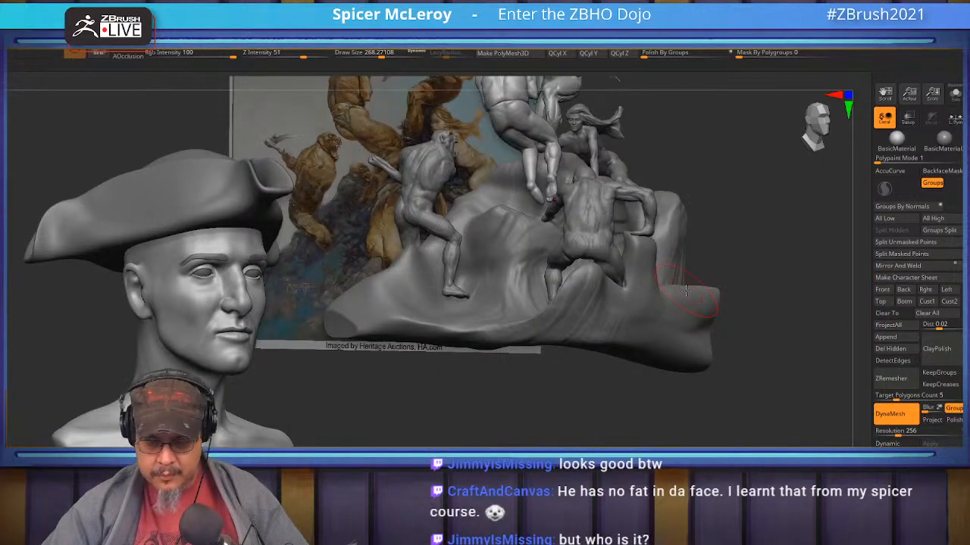
# - Clear the bust snapshot from the canvas, frame the sculpture from the front and select the painting reference plane
pyautogui.hotkey('ctrl', 'n')
pyautogui.moveTo(685, 290)
pyautogui.mouseDown()
pyautogui.moveTo(653, 299)
pyautogui.moveTo(683, 286)
pyautogui.moveTo(708, 321)
pyautogui.moveTo(695, 320)
pyautogui.moveTo(701, 267)
pyautogui.mouseUp()
pyautogui.keyDown('alt'); pyautogui.click(555, 267); pyautogui.keyUp('alt')
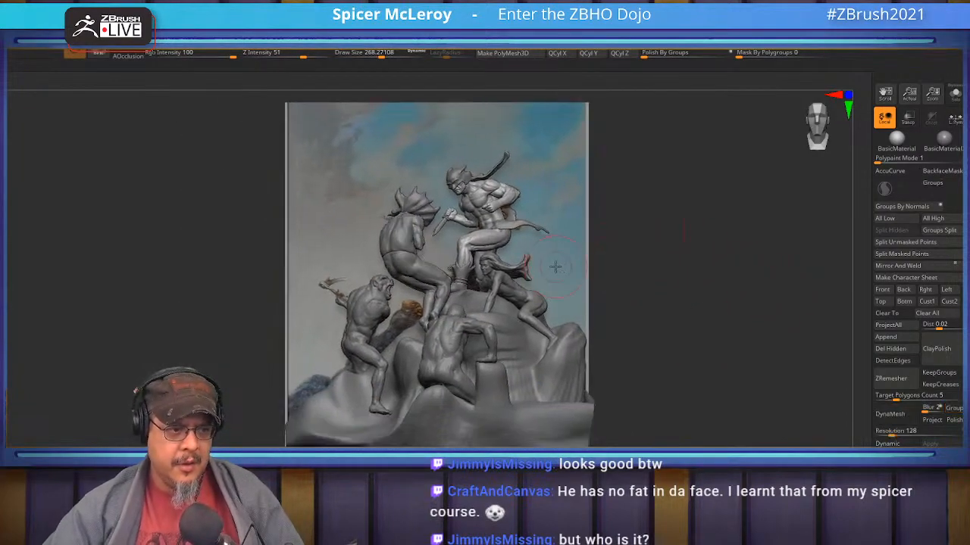
# - Compare the sculpted figures with the reference painting by repeatedly switching Solo mode on and off
pyautogui.click(953, 94)
pyautogui.click(953, 94)
pyautogui.click(953, 94)
pyautogui.click(953, 94)
pyautogui.click(953, 94)
pyautogui.click(953, 93)
pyautogui.click(954, 93)
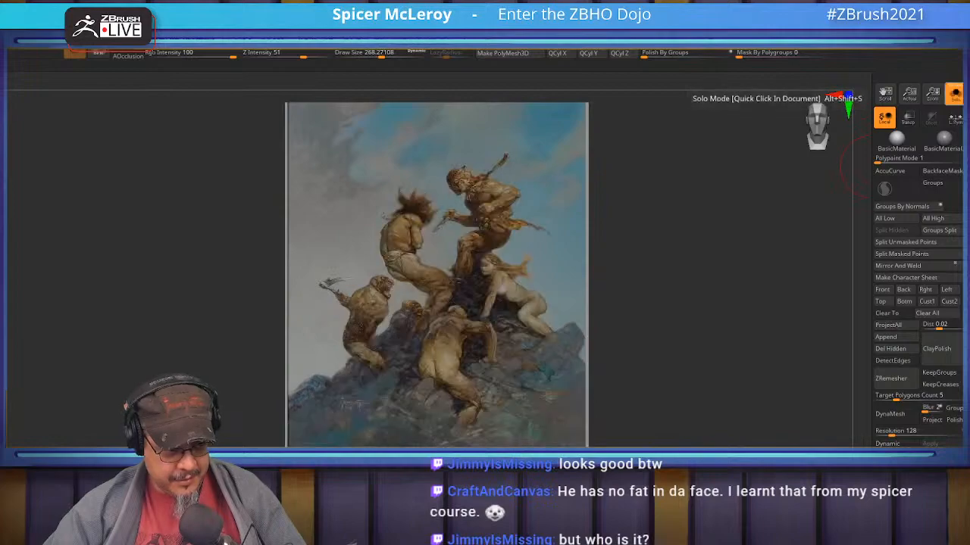
pyautogui.click(955, 93)
pyautogui.click(955, 93)
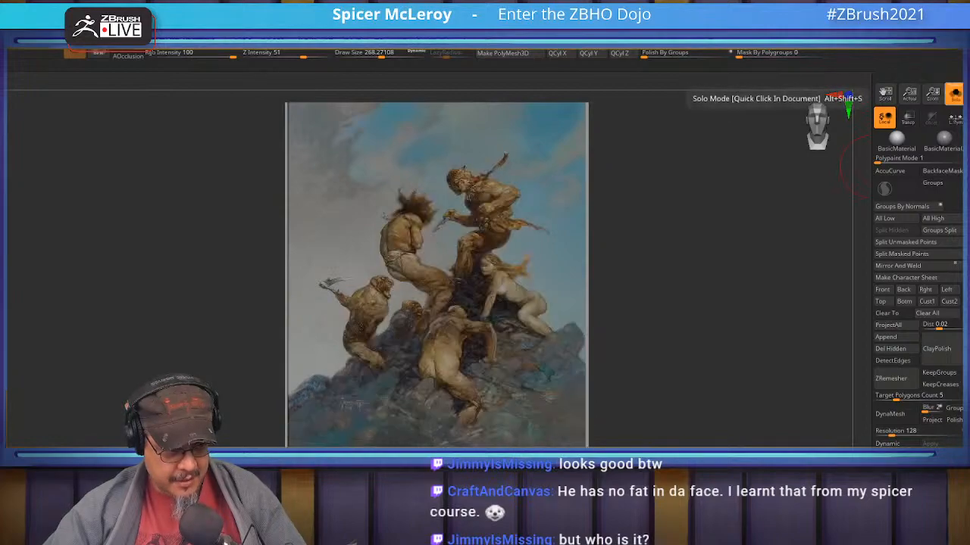
pyautogui.click(954, 93)
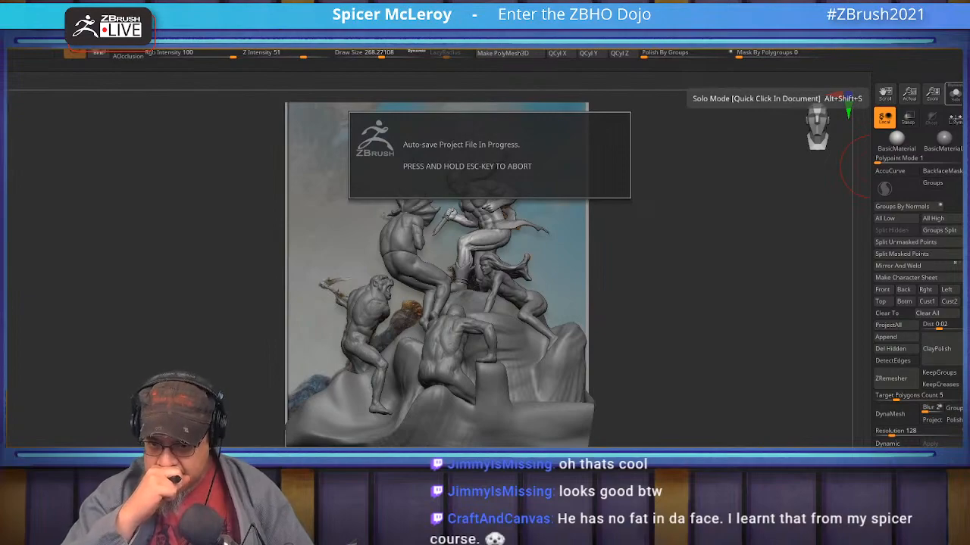
pyautogui.click(955, 94)
pyautogui.click(955, 94)
pyautogui.click(954, 94)
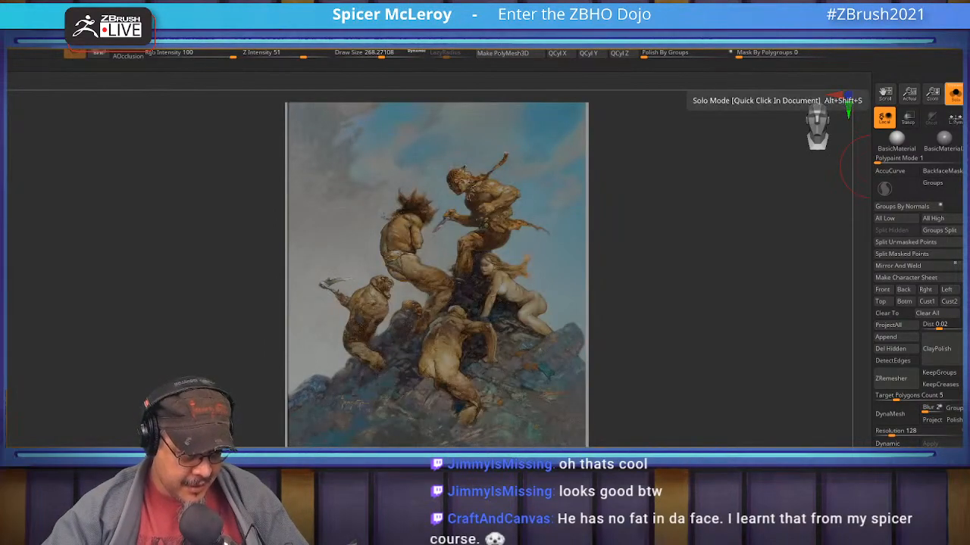
pyautogui.click(954, 93)
pyautogui.click(954, 93)
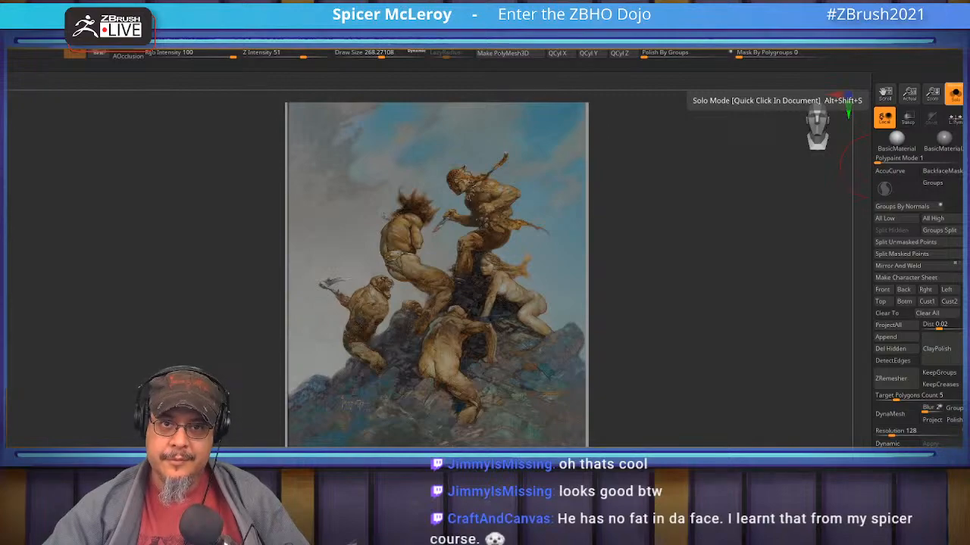
pyautogui.click(955, 93)
# - Select the body of the long-haired hunched figure, isolate its torso and leg polygroups, and restore full visibility
pyautogui.moveTo(647, 219)
pyautogui.keyDown('alt'); pyautogui.mouseDown()
pyautogui.moveTo(650, 170)
pyautogui.moveTo(621, 286)
pyautogui.moveTo(653, 341)
pyautogui.mouseUp(); pyautogui.keyUp('alt')
pyautogui.keyDown('alt'); pyautogui.moveTo(366, 435); pyautogui.dragTo(581, 346); pyautogui.keyUp('alt')
pyautogui.keyDown('alt'); pyautogui.click(561, 221); pyautogui.keyUp('alt')
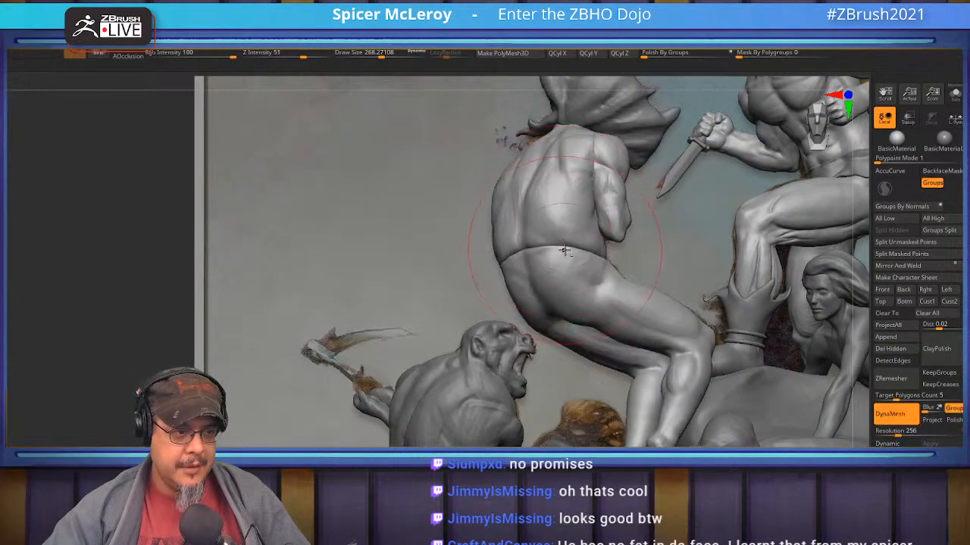
pyautogui.keyDown('ctrl'); pyautogui.keyDown('shift'); pyautogui.click(564, 227); pyautogui.keyUp('shift'); pyautogui.keyUp('ctrl')
pyautogui.keyDown('ctrl'); pyautogui.keyDown('shift'); pyautogui.click(564, 226); pyautogui.keyUp('shift'); pyautogui.keyUp('ctrl')
pyautogui.keyDown('ctrl'); pyautogui.keyDown('shift'); pyautogui.click(544, 286); pyautogui.keyUp('shift'); pyautogui.keyUp('ctrl')
pyautogui.keyDown('ctrl'); pyautogui.keyDown('shift'); pyautogui.moveTo(119, 216); pyautogui.dragTo(219, 272); pyautogui.keyUp('shift'); pyautogui.keyUp('ctrl')
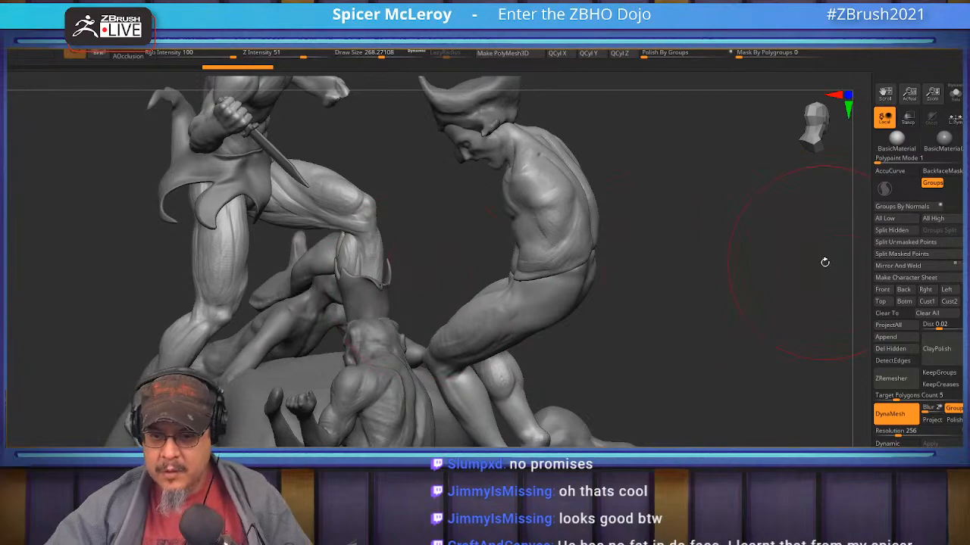
# - Show the polyframe on the hunched figure and merge its torso and legs into a single polygroup
pyautogui.moveTo(684, 303)
pyautogui.mouseDown()
pyautogui.moveTo(740, 319)
pyautogui.moveTo(814, 303)
pyautogui.mouseUp()
pyautogui.moveTo(583, 299)
pyautogui.mouseDown()
pyautogui.moveTo(424, 305)
pyautogui.moveTo(514, 310)
pyautogui.moveTo(621, 284)
pyautogui.mouseUp()
pyautogui.hotkey('shift', 'f')
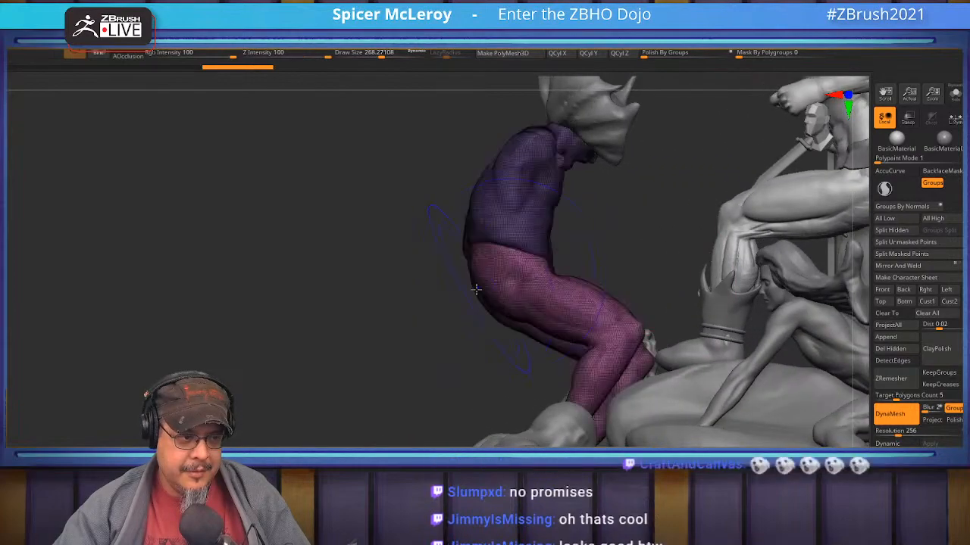
pyautogui.hotkey('ctrl', 'w')
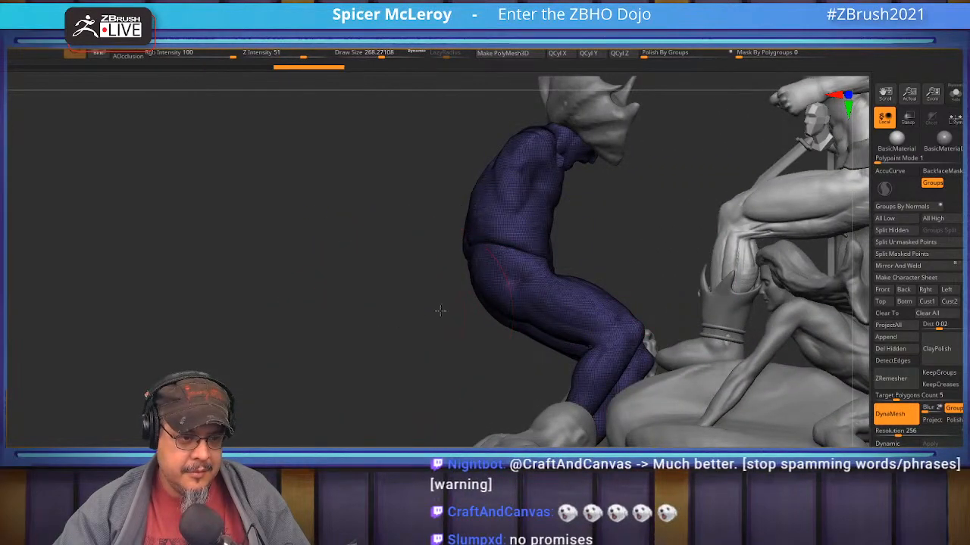
# - Restore full visibility of the hunched figure and turn off its polyframe display
pyautogui.moveTo(437, 311); pyautogui.dragTo(447, 305)
pyautogui.moveTo(344, 334)
pyautogui.keyDown('ctrl'); pyautogui.keyDown('shift'); pyautogui.mouseDown()
pyautogui.moveTo(463, 269)
pyautogui.moveTo(545, 256)
pyautogui.moveTo(485, 341)
pyautogui.moveTo(530, 319)
pyautogui.moveTo(510, 318)
pyautogui.mouseUp(); pyautogui.keyUp('shift'); pyautogui.keyUp('ctrl')
pyautogui.keyDown('ctrl'); pyautogui.keyDown('shift'); pyautogui.click(321, 325); pyautogui.keyUp('shift'); pyautogui.keyUp('ctrl')
pyautogui.hotkey('shift', 'f')
# - Reduce the brush size to about 77 and smooth the seam around the hunched figure's waist where torso and legs meet
pyautogui.press('s')
pyautogui.moveTo(417, 366)
pyautogui.keyDown('shift'); pyautogui.mouseDown()
pyautogui.moveTo(647, 307)
pyautogui.moveTo(641, 324)
pyautogui.moveTo(723, 340)
pyautogui.mouseUp(); pyautogui.keyUp('shift')
pyautogui.moveTo(791, 326); pyautogui.dragTo(662, 286)
pyautogui.moveTo(731, 297)
pyautogui.mouseDown()
pyautogui.moveTo(658, 293)
pyautogui.moveTo(628, 304)
pyautogui.mouseUp()
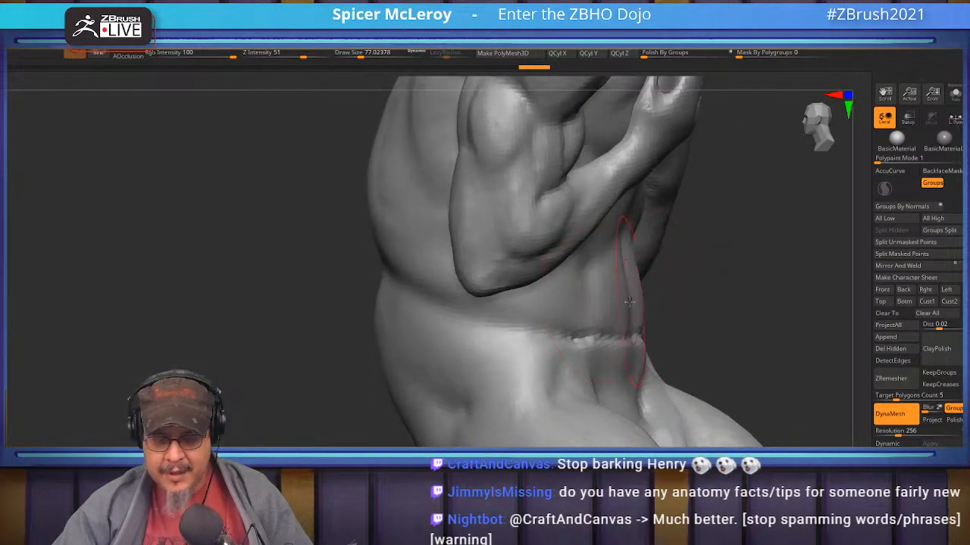
pyautogui.moveTo(629, 338)
pyautogui.mouseDown(button='right')
pyautogui.moveTo(650, 267)
pyautogui.moveTo(612, 321)
pyautogui.moveTo(654, 329)
pyautogui.mouseUp(button='right')
pyautogui.moveTo(654, 329)
pyautogui.keyDown('shift'); pyautogui.mouseDown()
pyautogui.moveTo(678, 354)
pyautogui.moveTo(746, 363)
pyautogui.moveTo(776, 349)
pyautogui.mouseUp(); pyautogui.keyUp('shift')
pyautogui.moveTo(714, 318); pyautogui.dragTo(658, 329, button='right')
pyautogui.keyDown('shift'); pyautogui.moveTo(659, 331); pyautogui.dragTo(719, 302); pyautogui.keyUp('shift')
pyautogui.moveTo(727, 296); pyautogui.dragTo(650, 283, button='right')
pyautogui.keyDown('shift'); pyautogui.moveTo(649, 283); pyautogui.dragTo(698, 251); pyautogui.keyUp('shift')
pyautogui.moveTo(696, 251)
pyautogui.mouseDown(button='right')
pyautogui.moveTo(641, 286)
pyautogui.moveTo(595, 288)
pyautogui.moveTo(507, 353)
pyautogui.mouseUp(button='right')
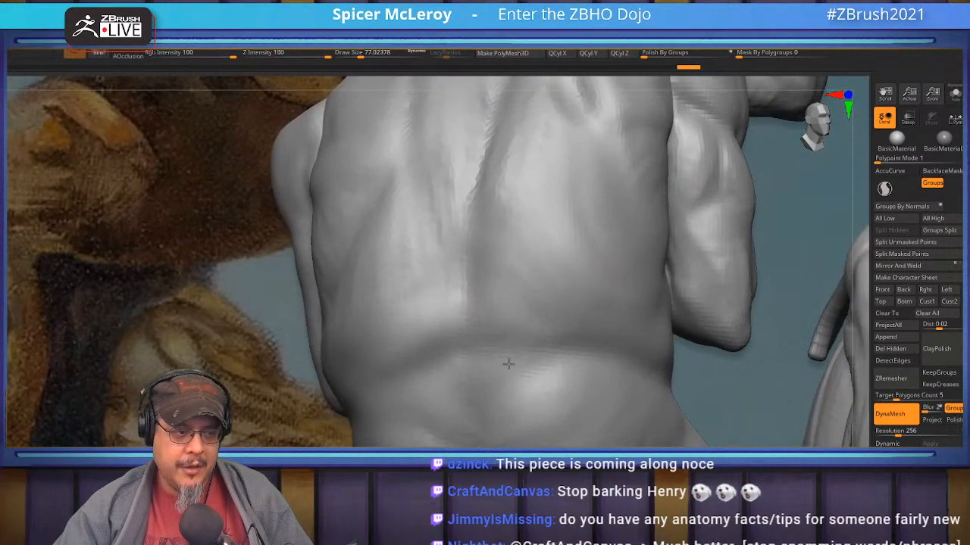
# - Switch to ClayBuildup at a draw size of about 104, then build up and smooth the muscle mass of the hunched figure's back
pyautogui.moveTo(634, 369)
pyautogui.mouseDown(button='right')
pyautogui.moveTo(606, 303)
pyautogui.moveTo(556, 303)
pyautogui.moveTo(502, 320)
pyautogui.moveTo(512, 346)
pyautogui.mouseUp(button='right')
pyautogui.moveTo(493, 296)
pyautogui.mouseDown(button='right')
pyautogui.moveTo(498, 306)
pyautogui.moveTo(457, 305)
pyautogui.mouseUp(button='right')
pyautogui.press('b')
pyautogui.press('c')
pyautogui.press('b')
pyautogui.press('s')
pyautogui.moveTo(458, 305); pyautogui.dragTo(477, 304)
pyautogui.moveTo(474, 304); pyautogui.dragTo(431, 324, button='right')
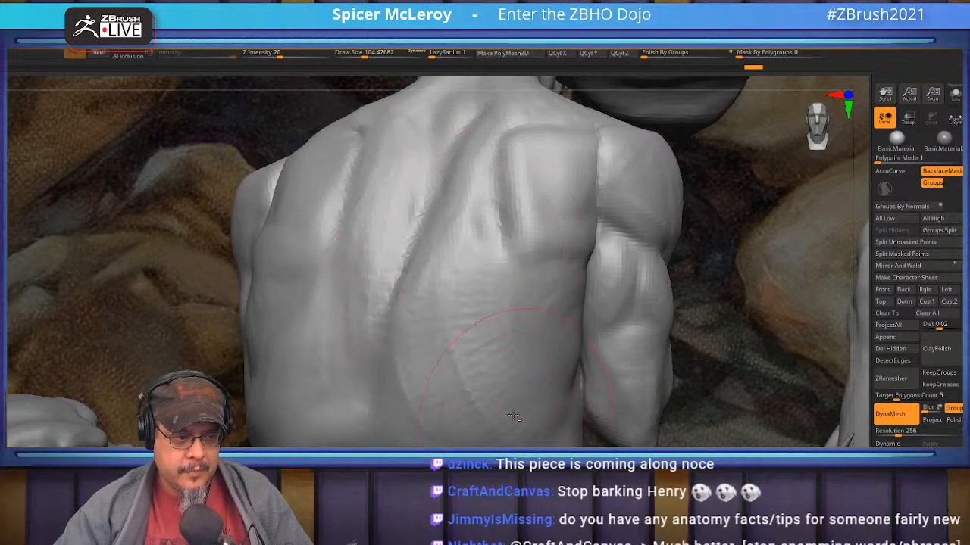
pyautogui.moveTo(515, 425); pyautogui.dragTo(506, 363)
pyautogui.moveTo(515, 303); pyautogui.dragTo(472, 295, button='right')
pyautogui.keyDown('shift'); pyautogui.moveTo(472, 294); pyautogui.dragTo(500, 416); pyautogui.keyUp('shift')
pyautogui.keyDown('shift'); pyautogui.moveTo(468, 358); pyautogui.dragTo(478, 293); pyautogui.keyUp('shift')
pyautogui.moveTo(478, 293)
pyautogui.keyDown('ctrl'); pyautogui.mouseDown(button='right')
pyautogui.moveTo(470, 206)
pyautogui.moveTo(504, 294)
pyautogui.moveTo(495, 318)
pyautogui.moveTo(505, 318)
pyautogui.mouseUp(button='right'); pyautogui.keyUp('ctrl')
# - Reduce the draw size to about 74 and sculpt the side back muscle below the shoulder blade, smoothing the strokes
pyautogui.press('s')
pyautogui.moveTo(506, 319); pyautogui.dragTo(499, 318)
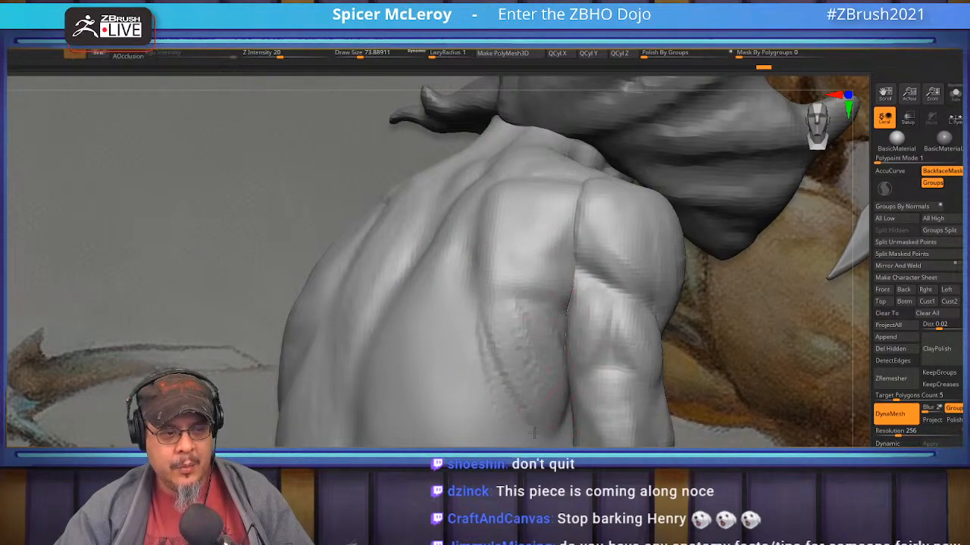
pyautogui.press('shift')
pyautogui.keyDown('shift'); pyautogui.moveTo(531, 360); pyautogui.dragTo(537, 370); pyautogui.keyUp('shift')
pyautogui.moveTo(537, 370)
pyautogui.keyDown('alt'); pyautogui.mouseDown(button='right')
pyautogui.moveTo(510, 288)
pyautogui.moveTo(444, 292)
pyautogui.moveTo(437, 263)
pyautogui.moveTo(506, 322)
pyautogui.moveTo(569, 354)
pyautogui.mouseUp(button='right'); pyautogui.keyUp('alt')
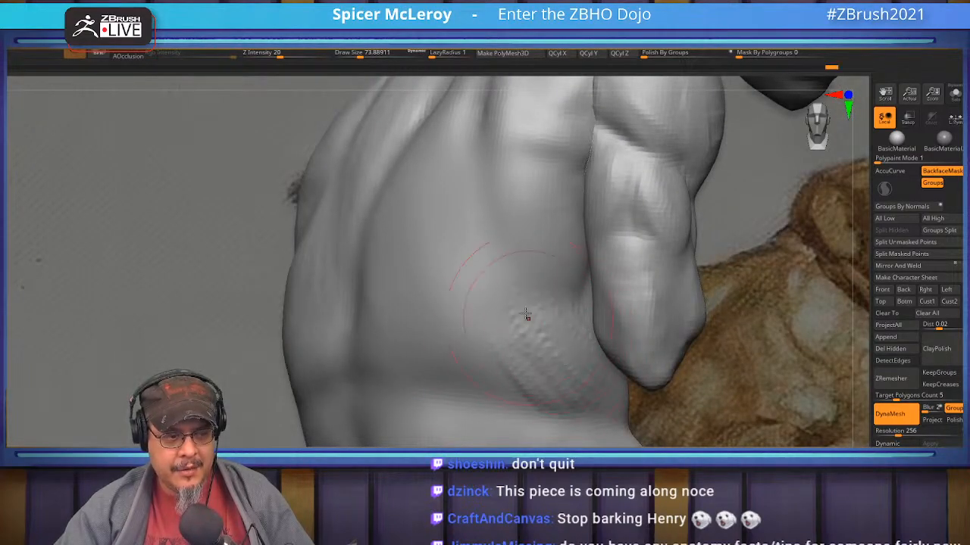
pyautogui.keyDown('shift'); pyautogui.moveTo(626, 400); pyautogui.dragTo(525, 326); pyautogui.keyUp('shift')
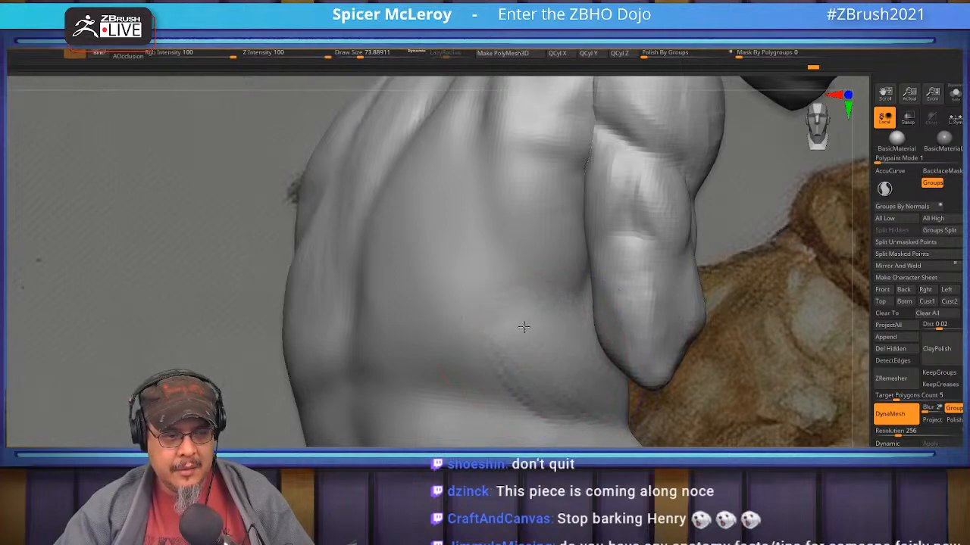
# - Build up clay on the opposite side of the back below the shoulder blade and smooth it into the ribcage
pyautogui.moveTo(550, 381)
pyautogui.mouseDown(button='right')
pyautogui.moveTo(444, 292)
pyautogui.moveTo(475, 283)
pyautogui.moveTo(528, 296)
pyautogui.mouseUp(button='right')
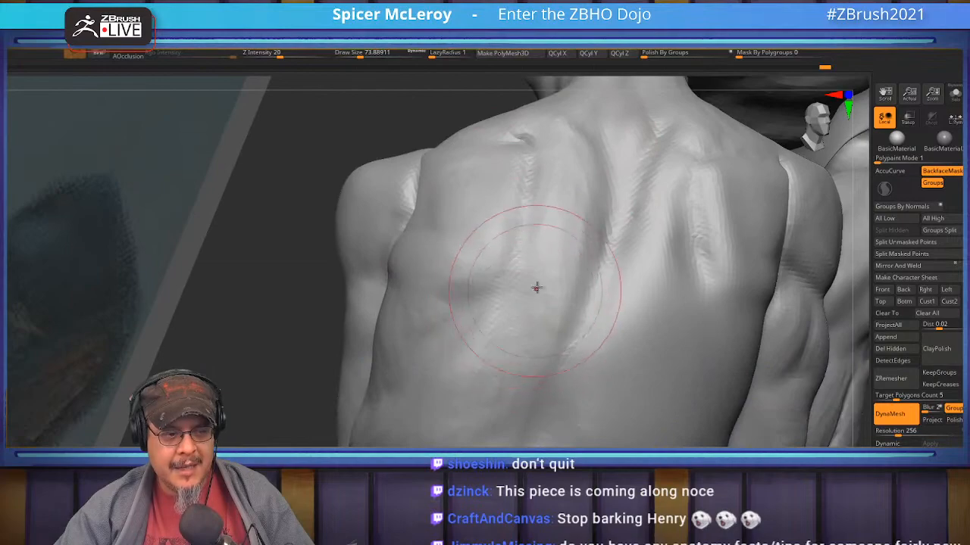
pyautogui.moveTo(529, 341)
pyautogui.mouseDown()
pyautogui.moveTo(489, 398)
pyautogui.moveTo(468, 401)
pyautogui.mouseUp()
pyautogui.keyDown('alt'); pyautogui.moveTo(492, 421); pyautogui.dragTo(496, 320, button='right'); pyautogui.keyUp('alt')
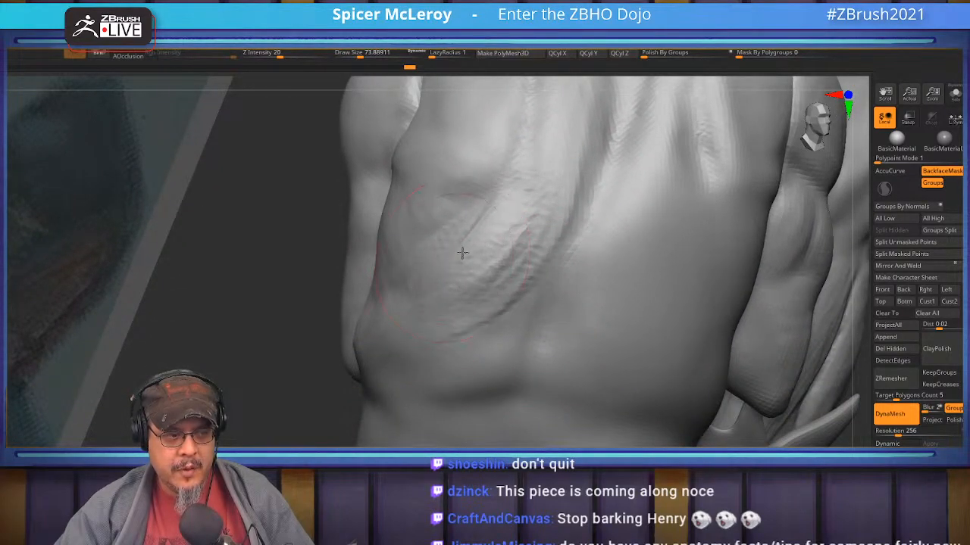
pyautogui.keyDown('shift'); pyautogui.moveTo(464, 255); pyautogui.dragTo(498, 243); pyautogui.keyUp('shift')
pyautogui.keyDown('alt'); pyautogui.moveTo(522, 211); pyautogui.dragTo(448, 382, button='right'); pyautogui.keyUp('alt')
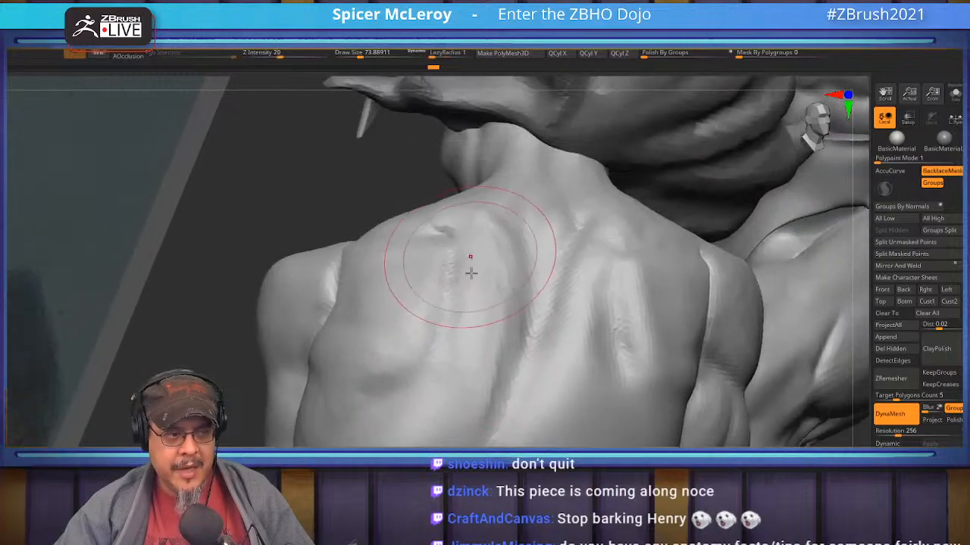
# - Define the shoulder blade and upper shoulder with clay strokes, smoothing the transition beside the upper arm
pyautogui.moveTo(469, 267); pyautogui.dragTo(403, 273, button='right')
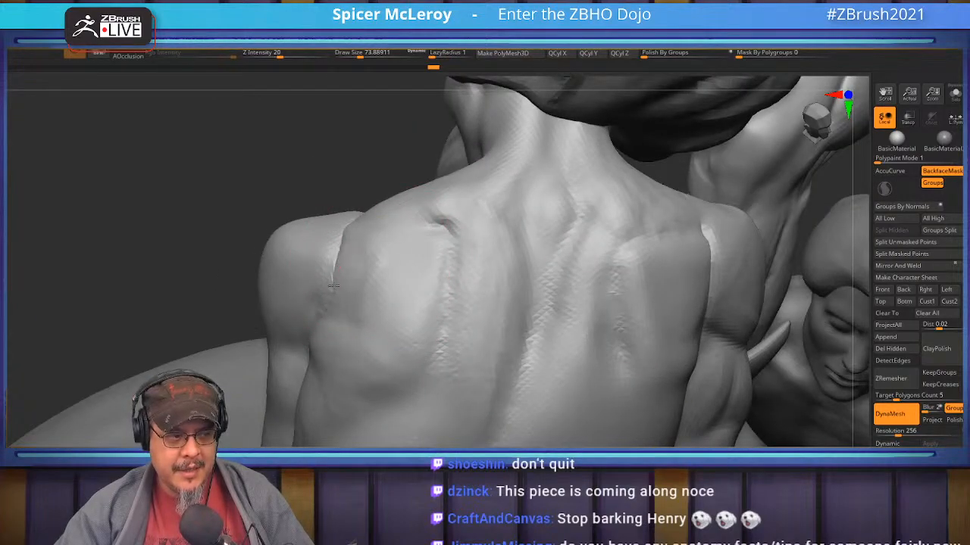
pyautogui.moveTo(325, 317)
pyautogui.keyDown('shift'); pyautogui.mouseDown()
pyautogui.moveTo(331, 278)
pyautogui.moveTo(327, 312)
pyautogui.mouseUp(); pyautogui.keyUp('shift')
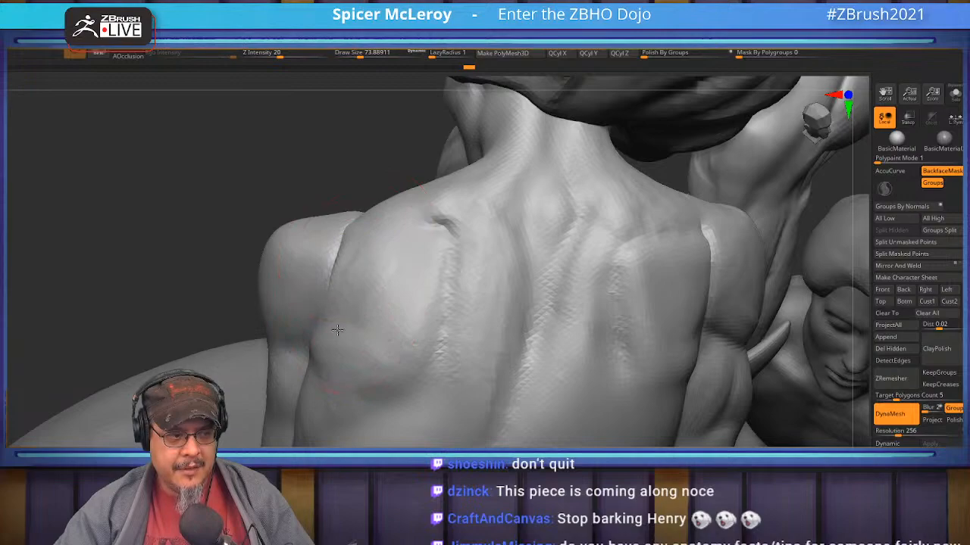
pyautogui.moveTo(391, 251); pyautogui.dragTo(429, 250)
pyautogui.moveTo(397, 289)
pyautogui.mouseDown()
pyautogui.moveTo(389, 343)
pyautogui.moveTo(376, 249)
pyautogui.moveTo(368, 274)
pyautogui.mouseUp()
pyautogui.moveTo(391, 264)
pyautogui.mouseDown(button='right')
pyautogui.moveTo(416, 295)
pyautogui.moveTo(392, 320)
pyautogui.moveTo(398, 288)
pyautogui.moveTo(410, 325)
pyautogui.mouseUp(button='right')
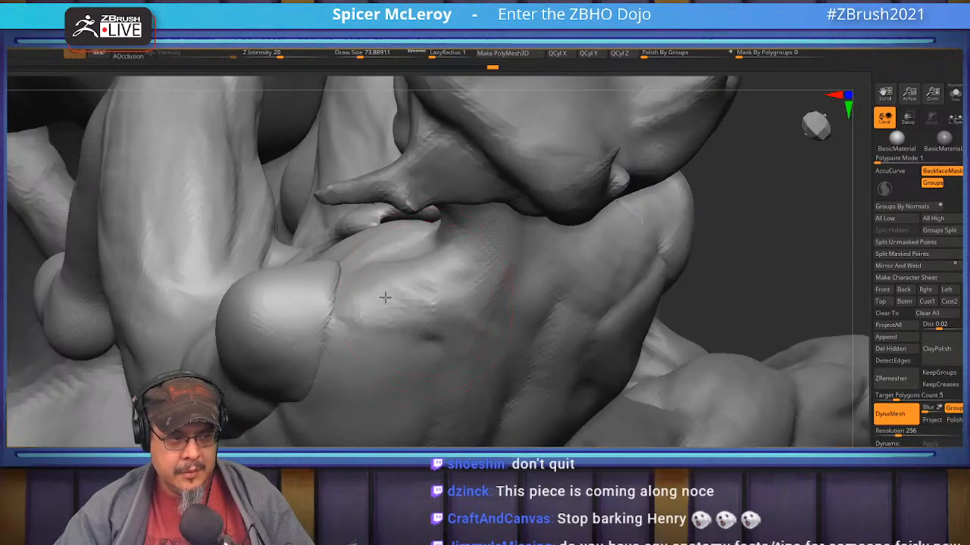
# - Build up the calf muscle of one leg down toward the ankle and smooth the strokes
pyautogui.moveTo(455, 290)
pyautogui.mouseDown(button='right')
pyautogui.moveTo(485, 210)
pyautogui.moveTo(506, 262)
pyautogui.moveTo(469, 256)
pyautogui.moveTo(479, 232)
pyautogui.moveTo(496, 265)
pyautogui.moveTo(567, 267)
pyautogui.moveTo(540, 310)
pyautogui.moveTo(500, 278)
pyautogui.mouseUp(button='right')
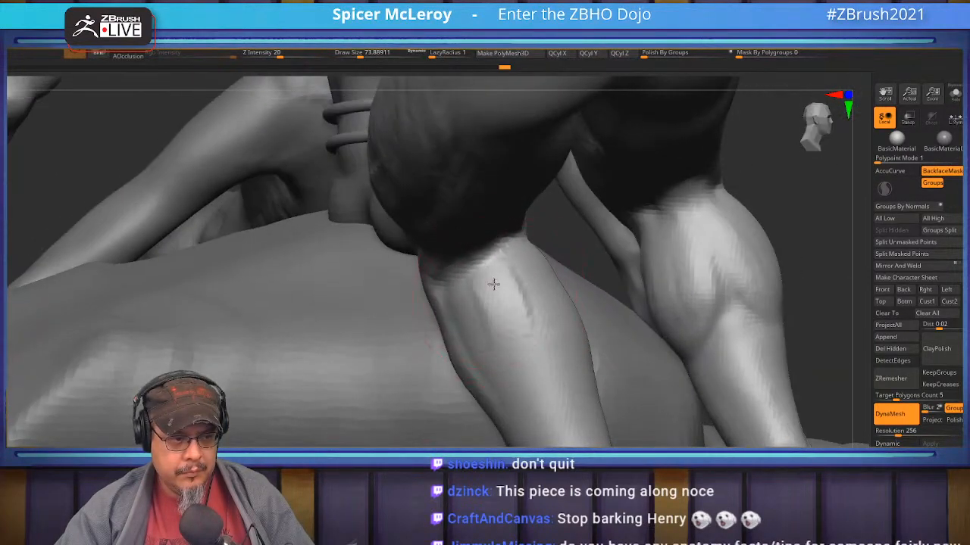
pyautogui.moveTo(474, 362); pyautogui.dragTo(528, 283, button='right')
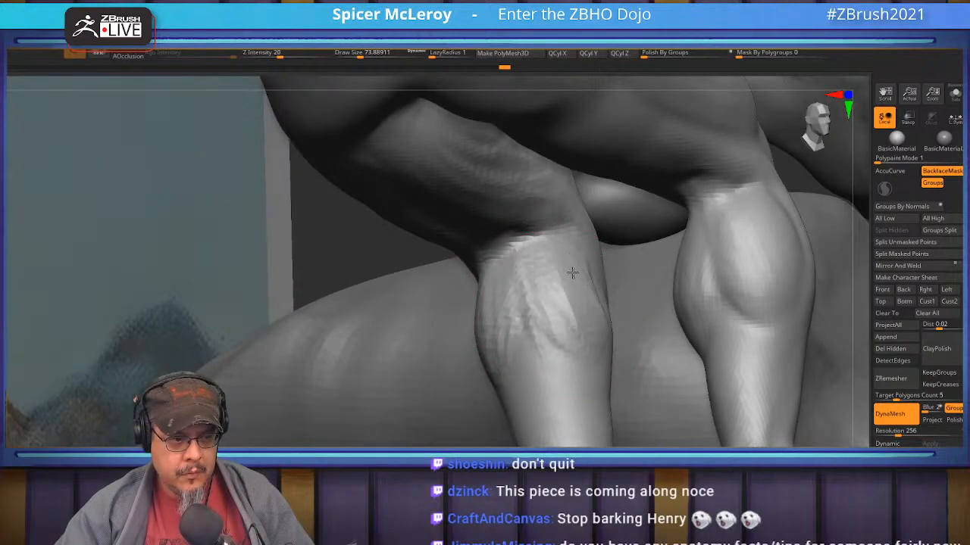
pyautogui.moveTo(586, 359)
pyautogui.mouseDown(button='right')
pyautogui.moveTo(477, 306)
pyautogui.moveTo(497, 352)
pyautogui.moveTo(506, 320)
pyautogui.moveTo(491, 243)
pyautogui.moveTo(445, 271)
pyautogui.mouseUp(button='right')
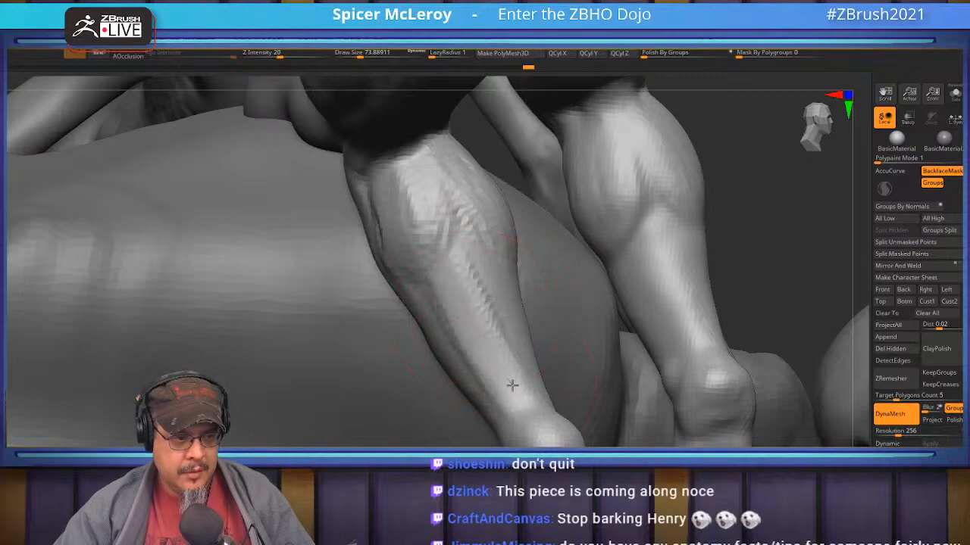
pyautogui.moveTo(499, 281); pyautogui.dragTo(550, 410)
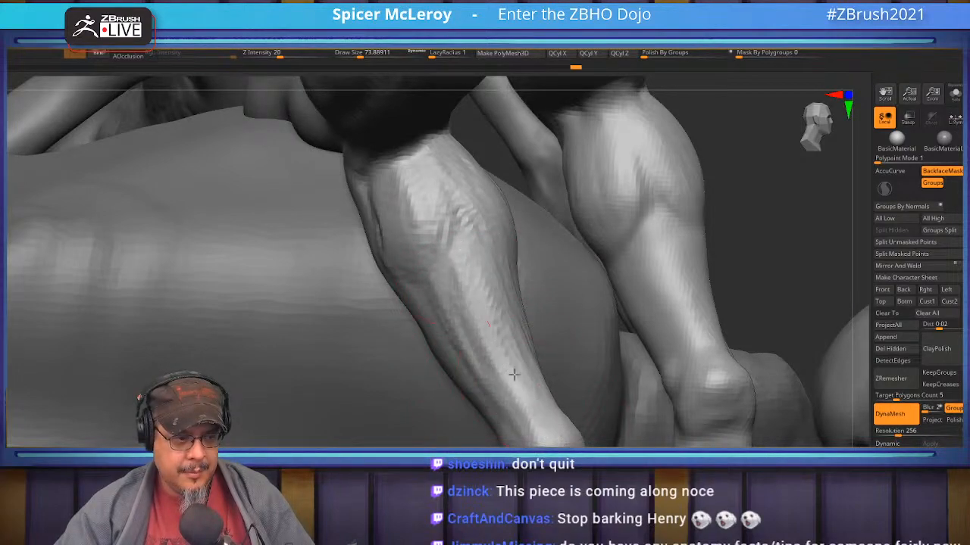
pyautogui.moveTo(457, 227)
pyautogui.keyDown('shift'); pyautogui.mouseDown()
pyautogui.moveTo(451, 288)
pyautogui.moveTo(513, 407)
pyautogui.mouseUp(); pyautogui.keyUp('shift')
# - Refine the back of the same calf below the knee with clay strokes and smoothing
pyautogui.moveTo(583, 242)
pyautogui.mouseDown(button='right')
pyautogui.moveTo(505, 227)
pyautogui.moveTo(528, 280)
pyautogui.moveTo(447, 275)
pyautogui.mouseUp(button='right')
pyautogui.moveTo(335, 277); pyautogui.dragTo(353, 276)
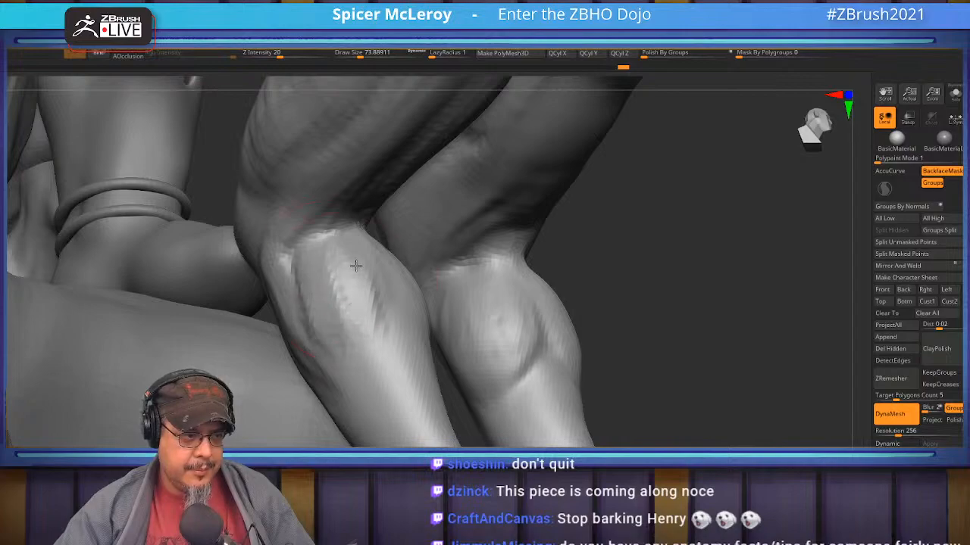
pyautogui.moveTo(319, 270)
pyautogui.keyDown('shift'); pyautogui.mouseDown()
pyautogui.moveTo(368, 270)
pyautogui.moveTo(331, 286)
pyautogui.mouseUp(); pyautogui.keyUp('shift')
pyautogui.moveTo(331, 285)
pyautogui.mouseDown(button='right')
pyautogui.moveTo(344, 298)
pyautogui.moveTo(360, 264)
pyautogui.moveTo(379, 265)
pyautogui.mouseUp(button='right')
pyautogui.moveTo(411, 259); pyautogui.dragTo(402, 333)
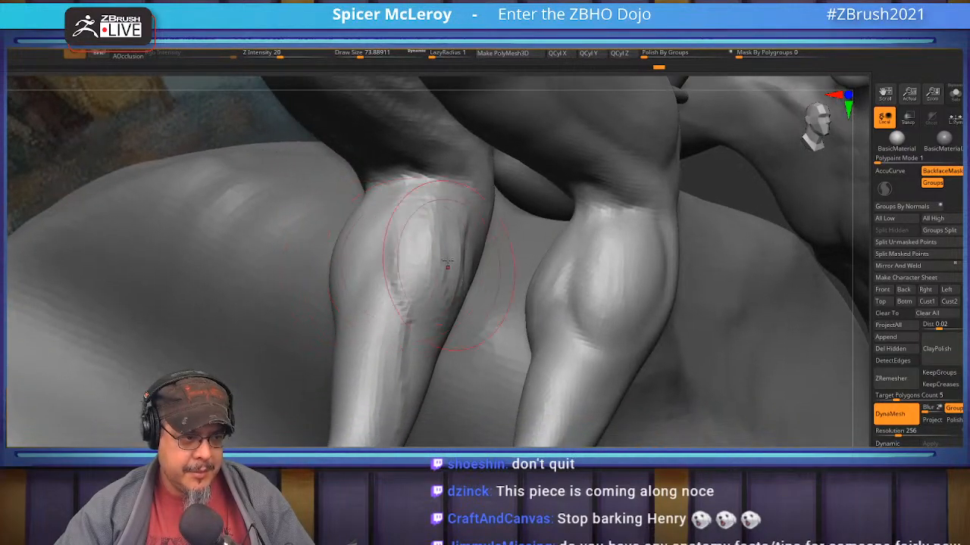
# - Fill out the calf's side and the tapering area below it with more strokes
pyautogui.moveTo(447, 269); pyautogui.dragTo(460, 259, button='right')
pyautogui.moveTo(447, 231); pyautogui.dragTo(444, 294)
pyautogui.keyDown('alt'); pyautogui.moveTo(422, 365); pyautogui.dragTo(454, 270, button='right'); pyautogui.keyUp('alt')
pyautogui.moveTo(447, 253)
pyautogui.mouseDown()
pyautogui.moveTo(411, 332)
pyautogui.moveTo(418, 301)
pyautogui.mouseUp()
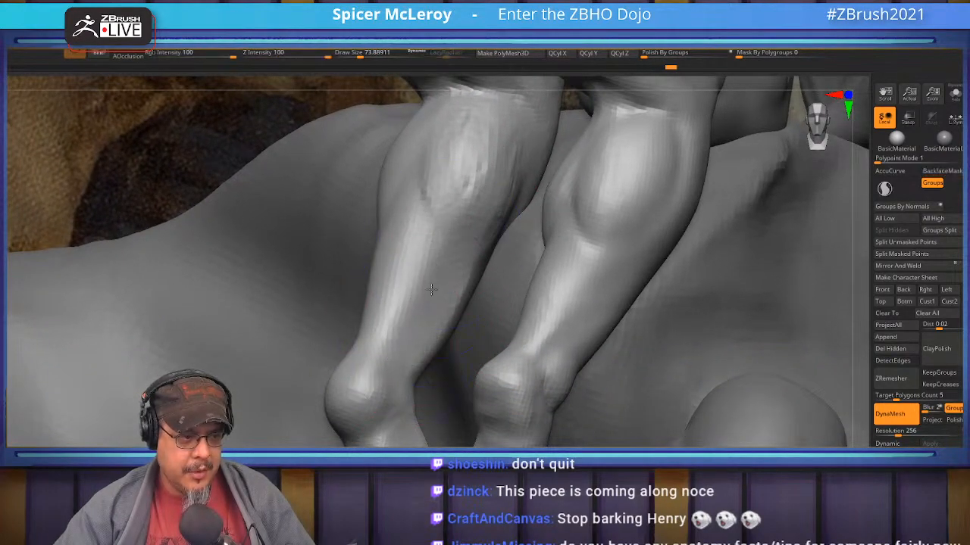
# - Isolate the hunched figure's body in Solo mode and reshape the foot with the Move brush at a draw size of about 54
pyautogui.moveTo(438, 324); pyautogui.dragTo(831, 162, button='right')
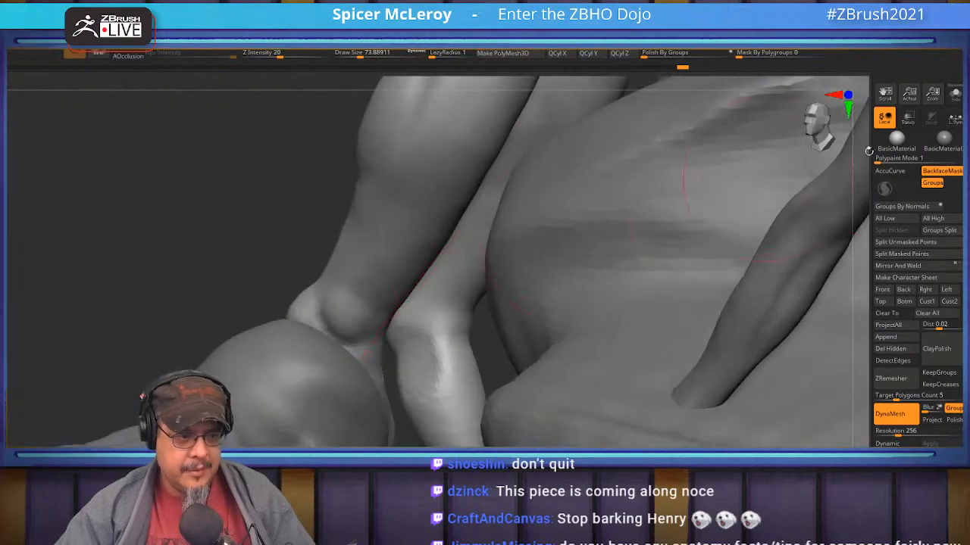
pyautogui.click(955, 93)
pyautogui.moveTo(565, 235); pyautogui.dragTo(508, 266, button='right')
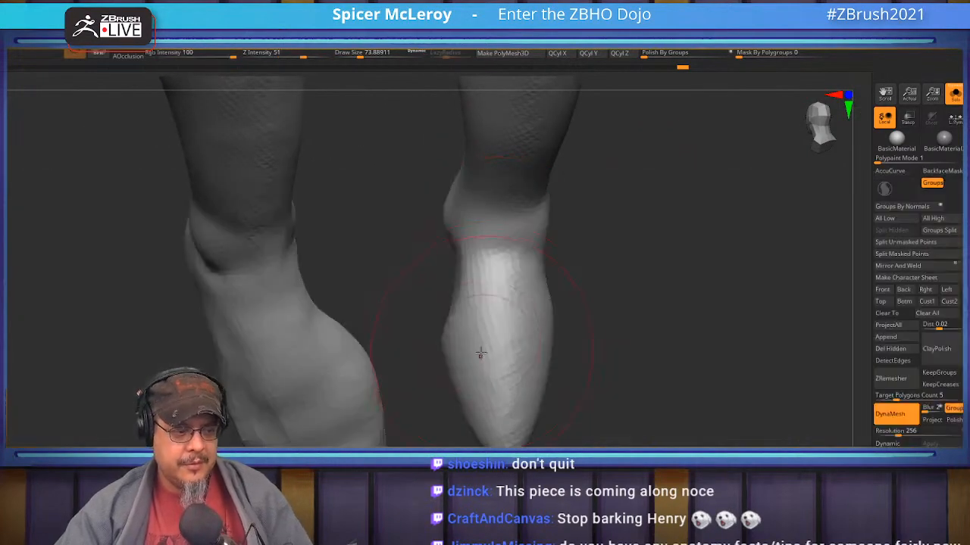
pyautogui.moveTo(484, 370)
pyautogui.mouseDown(button='right')
pyautogui.moveTo(385, 353)
pyautogui.moveTo(440, 365)
pyautogui.moveTo(449, 333)
pyautogui.mouseUp(button='right')
pyautogui.press('s')
pyautogui.moveTo(483, 409); pyautogui.dragTo(478, 412)
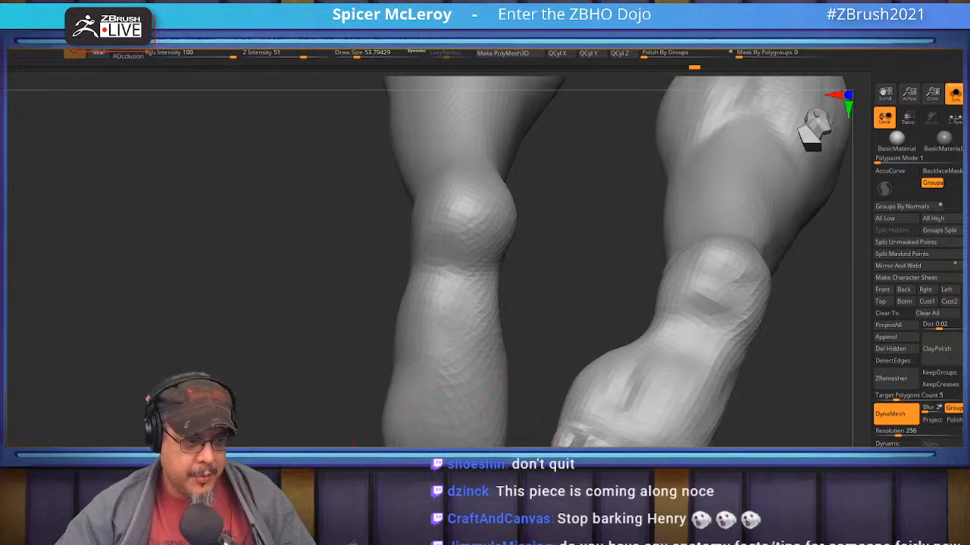
pyautogui.moveTo(432, 359); pyautogui.dragTo(418, 356)
pyautogui.moveTo(433, 264)
pyautogui.mouseDown()
pyautogui.moveTo(421, 261)
pyautogui.moveTo(402, 393)
pyautogui.mouseUp()
# - Smooth the ankle and adjust the contours of the ankle and lower leg with the Move brush
pyautogui.keyDown('shift'); pyautogui.moveTo(477, 235); pyautogui.dragTo(474, 261); pyautogui.keyUp('shift')
pyautogui.moveTo(473, 281)
pyautogui.mouseDown(button='right')
pyautogui.moveTo(470, 349)
pyautogui.moveTo(496, 321)
pyautogui.mouseUp(button='right')
pyautogui.moveTo(507, 256); pyautogui.dragTo(493, 247)
pyautogui.keyDown('alt'); pyautogui.moveTo(474, 239); pyautogui.dragTo(471, 308, button='right'); pyautogui.keyUp('alt')
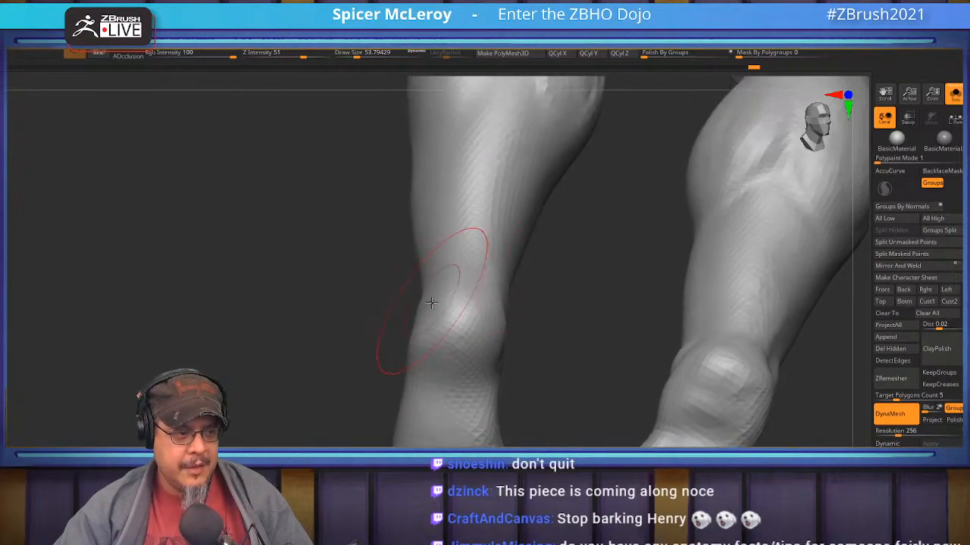
pyautogui.moveTo(429, 299); pyautogui.dragTo(420, 295)
pyautogui.moveTo(460, 298)
pyautogui.mouseDown(button='right')
pyautogui.moveTo(491, 328)
pyautogui.moveTo(447, 292)
pyautogui.moveTo(485, 295)
pyautogui.mouseUp(button='right')
# - Switch back to ClayBuildup and add volume across the broad lower part of the foot
pyautogui.press('b')
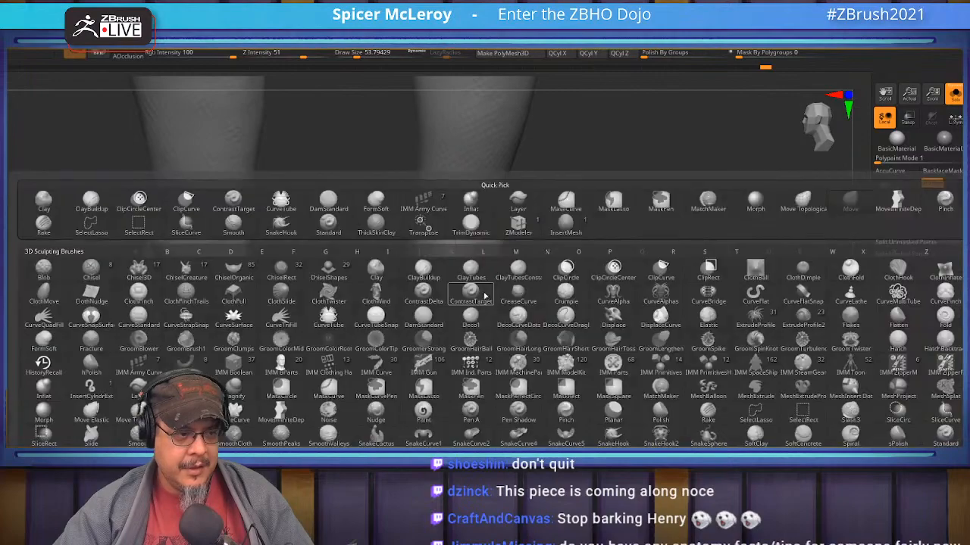
pyautogui.click(485, 295)
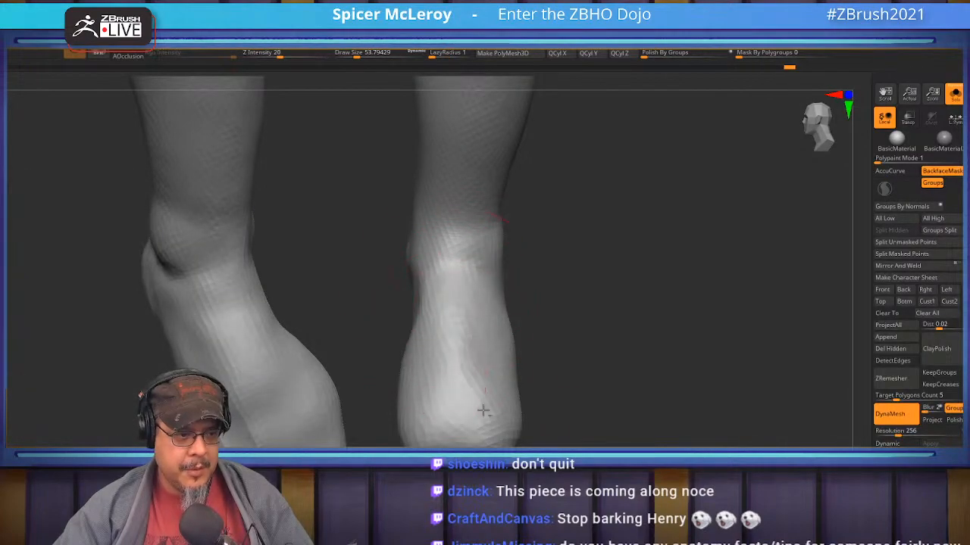
pyautogui.moveTo(485, 402); pyautogui.dragTo(426, 421)
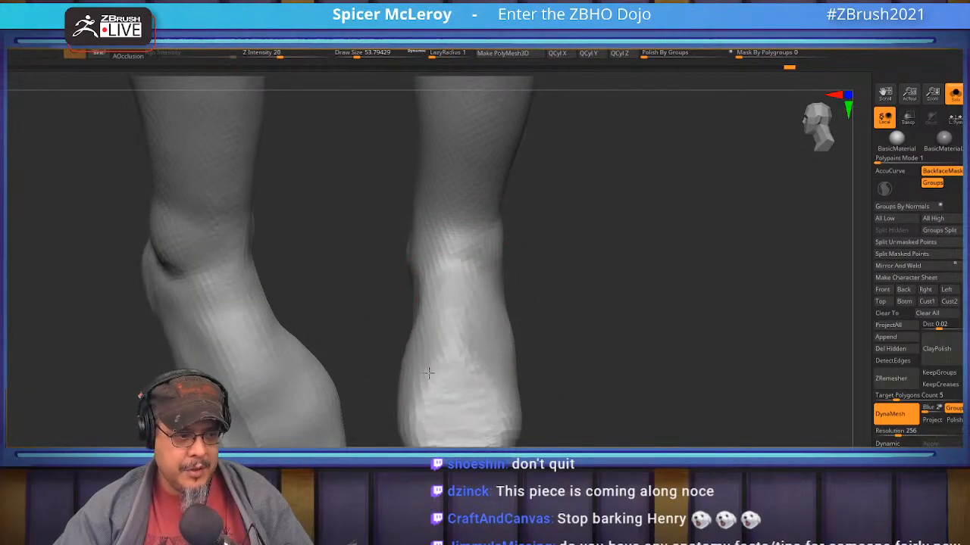
pyautogui.moveTo(498, 423); pyautogui.dragTo(492, 352, button='right')
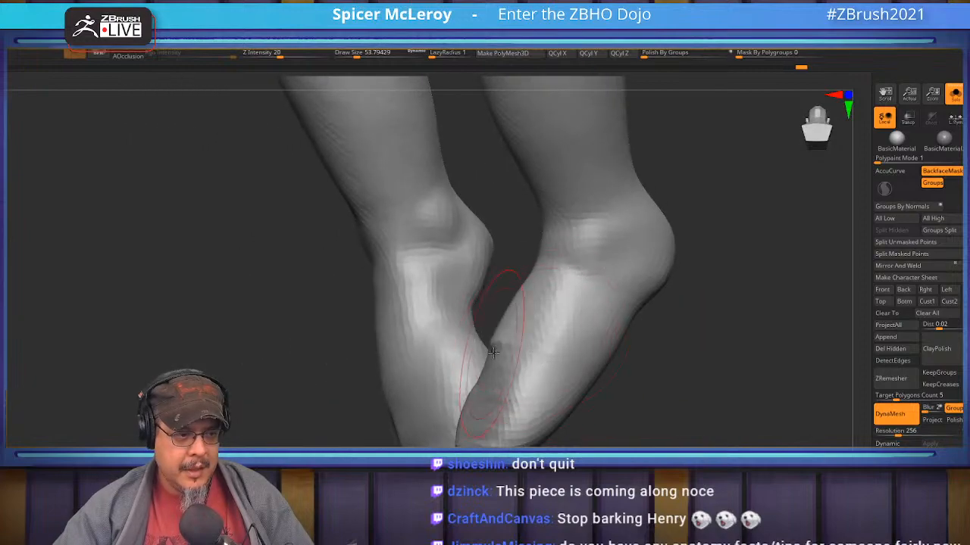
# - Sculpt the side of the foot from heel to toes with clay strokes, then smooth the toe end
pyautogui.moveTo(683, 349); pyautogui.dragTo(629, 273, button='right')
pyautogui.moveTo(598, 237); pyautogui.dragTo(481, 387)
pyautogui.moveTo(546, 311); pyautogui.dragTo(459, 380)
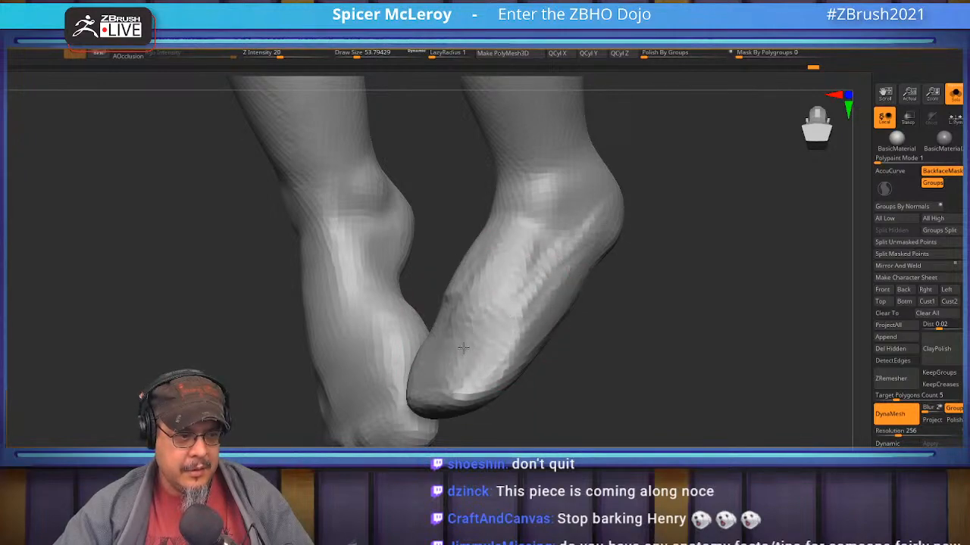
pyautogui.keyDown('alt'); pyautogui.moveTo(603, 260); pyautogui.dragTo(572, 346); pyautogui.keyUp('alt')
pyautogui.keyDown('shift'); pyautogui.moveTo(485, 357); pyautogui.dragTo(435, 388); pyautogui.keyUp('shift')
# - Sculpt the muscle separations along the side of the lower leg and smooth the inner calf below the knee
pyautogui.moveTo(673, 254)
pyautogui.keyDown('alt'); pyautogui.mouseDown()
pyautogui.moveTo(656, 357)
pyautogui.moveTo(629, 310)
pyautogui.moveTo(632, 381)
pyautogui.moveTo(606, 369)
pyautogui.moveTo(487, 359)
pyautogui.moveTo(470, 261)
pyautogui.moveTo(446, 265)
pyautogui.moveTo(409, 296)
pyautogui.mouseUp(); pyautogui.keyUp('alt')
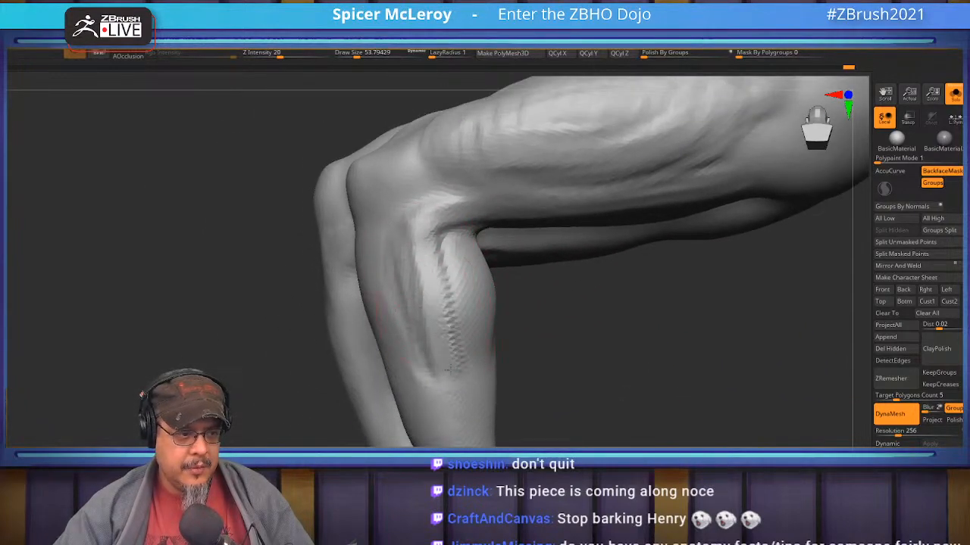
pyautogui.moveTo(423, 295); pyautogui.dragTo(441, 404)
pyautogui.keyDown('alt'); pyautogui.moveTo(425, 417); pyautogui.dragTo(403, 301); pyautogui.keyUp('alt')
pyautogui.moveTo(419, 345)
pyautogui.mouseDown()
pyautogui.moveTo(476, 320)
pyautogui.moveTo(477, 295)
pyautogui.moveTo(505, 308)
pyautogui.moveTo(458, 246)
pyautogui.mouseUp()
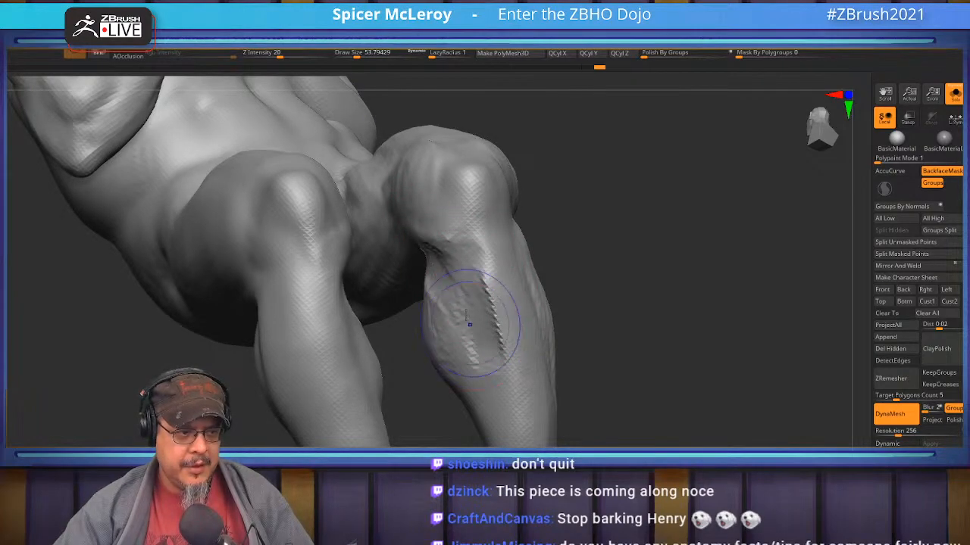
pyautogui.keyDown('shift'); pyautogui.moveTo(471, 334); pyautogui.dragTo(423, 278); pyautogui.keyUp('shift')
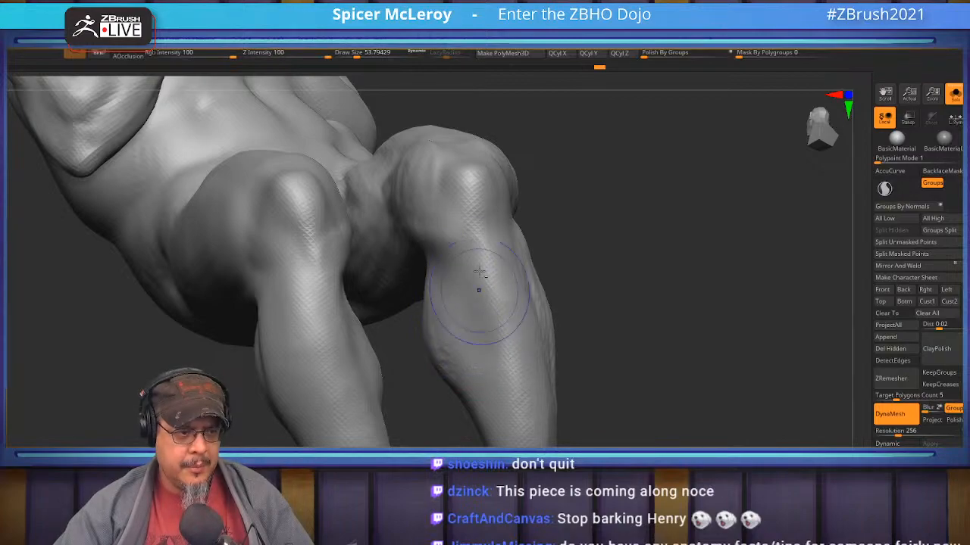
# - Build up the shin and the inner calf with clay strokes from the knee toward the ankle
pyautogui.moveTo(482, 261); pyautogui.dragTo(505, 382)
pyautogui.moveTo(465, 409); pyautogui.dragTo(460, 335)
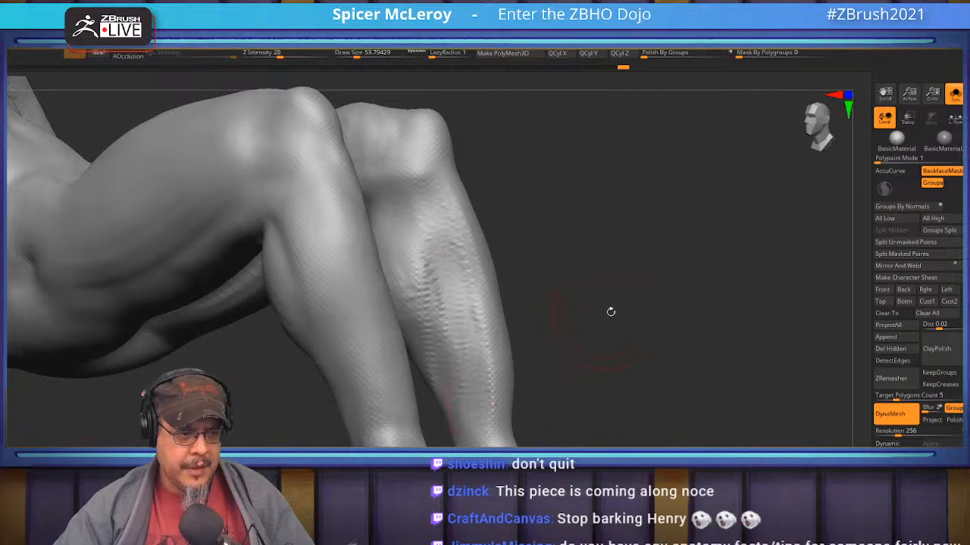
pyautogui.moveTo(607, 314); pyautogui.dragTo(489, 375)
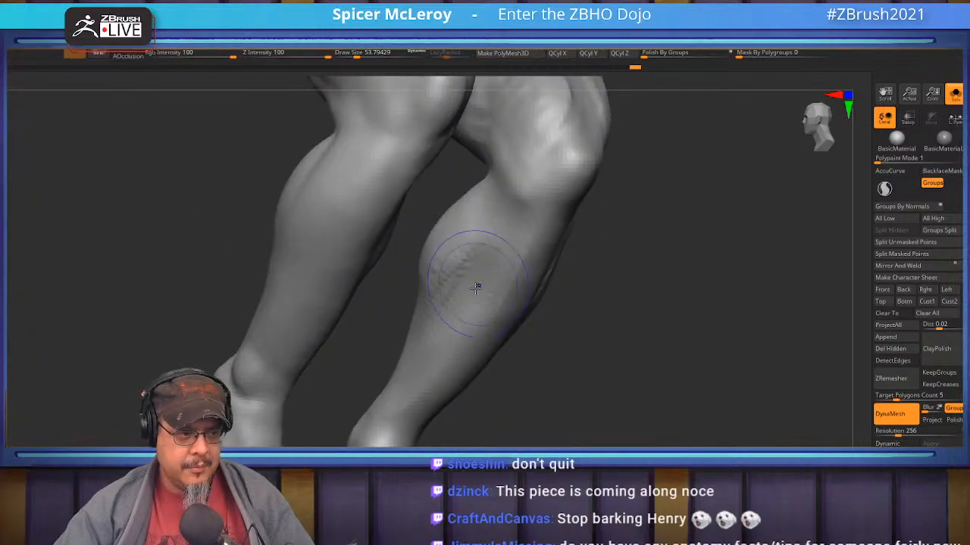
pyautogui.moveTo(422, 410)
pyautogui.mouseDown()
pyautogui.moveTo(318, 299)
pyautogui.moveTo(388, 274)
pyautogui.moveTo(364, 279)
pyautogui.mouseUp()
# - Reduce the draw size to about 25, build up the outer ankle bone and smooth the surrounding heel area
pyautogui.moveTo(378, 365)
pyautogui.keyDown('alt'); pyautogui.mouseDown(button='right')
pyautogui.moveTo(349, 267)
pyautogui.moveTo(392, 297)
pyautogui.moveTo(384, 323)
pyautogui.mouseUp(button='right'); pyautogui.keyUp('alt')
pyautogui.press('s')
pyautogui.moveTo(389, 330); pyautogui.dragTo(383, 327)
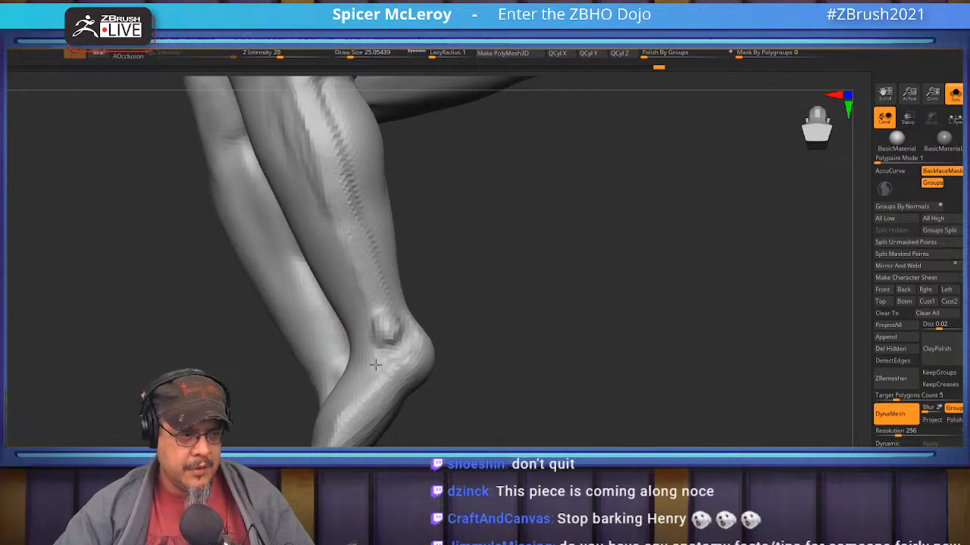
pyautogui.moveTo(403, 314); pyautogui.dragTo(391, 367)
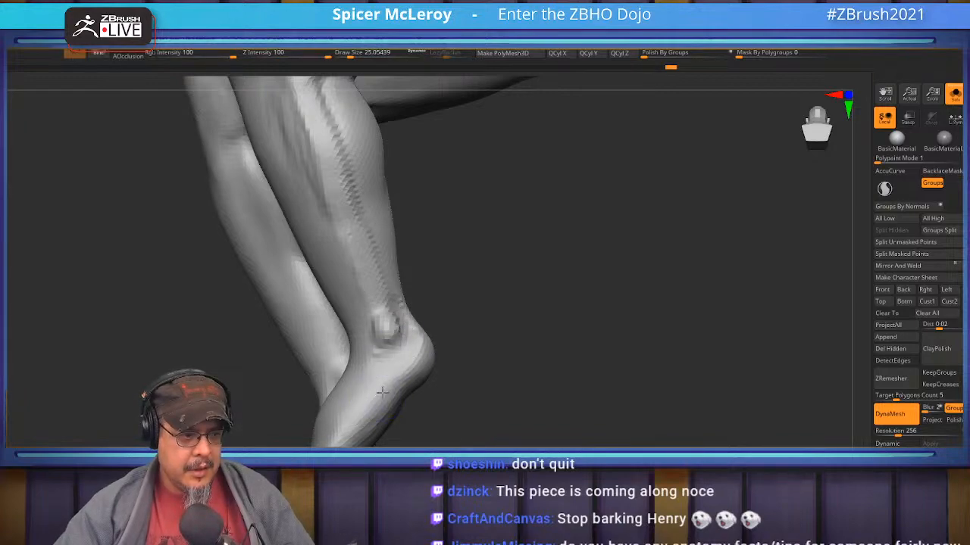
# - Enlarge the draw size to about 100 and smooth the side of the knee and the back of the calf
pyautogui.moveTo(472, 291)
pyautogui.keyDown('alt'); pyautogui.mouseDown(button='right')
pyautogui.moveTo(508, 405)
pyautogui.moveTo(515, 383)
pyautogui.moveTo(397, 266)
pyautogui.moveTo(393, 394)
pyautogui.mouseUp(button='right'); pyautogui.keyUp('alt')
pyautogui.press('s')
pyautogui.moveTo(311, 271); pyautogui.dragTo(328, 271)
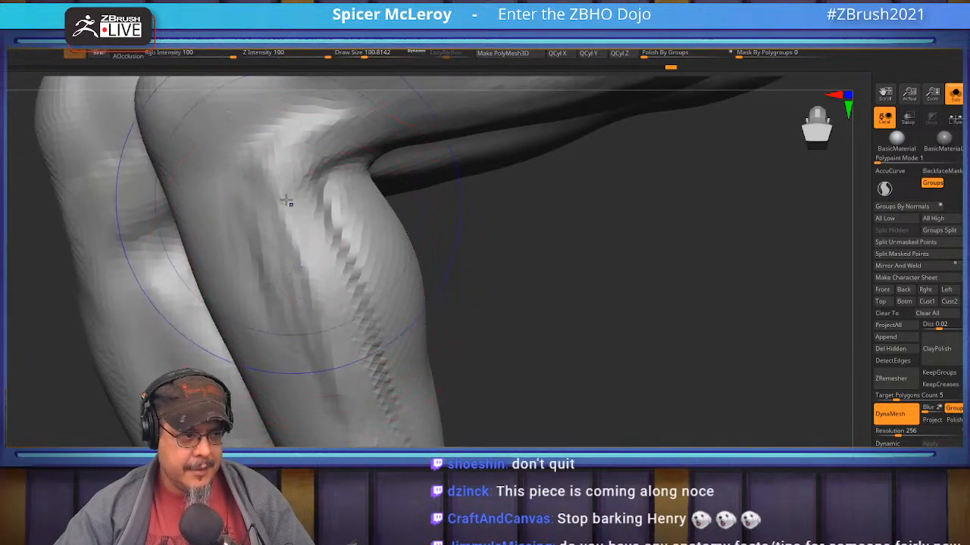
pyautogui.keyDown('shift'); pyautogui.moveTo(290, 202); pyautogui.dragTo(312, 265); pyautogui.keyUp('shift')
pyautogui.moveTo(374, 413)
pyautogui.mouseDown(button='right')
pyautogui.moveTo(310, 295)
pyautogui.moveTo(353, 310)
pyautogui.moveTo(365, 205)
pyautogui.mouseUp(button='right')
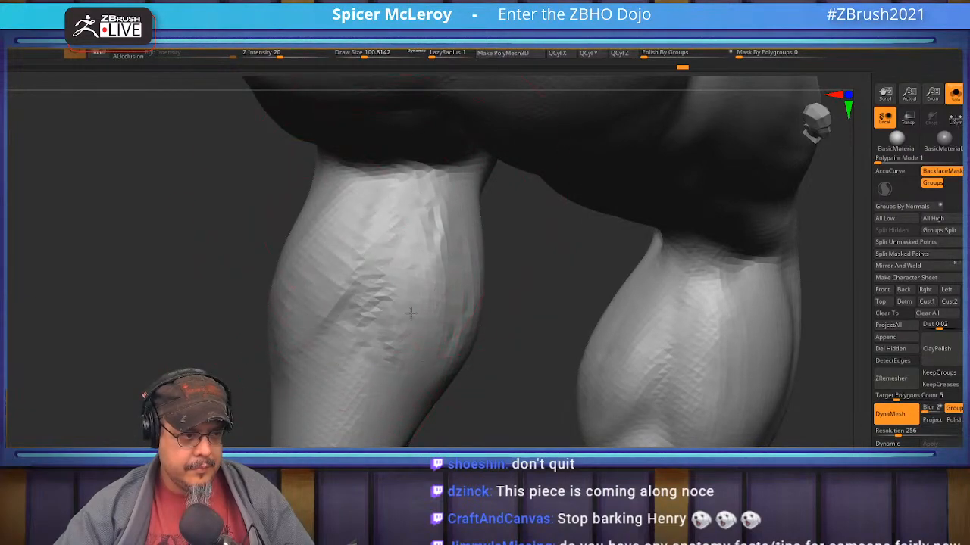
pyautogui.keyDown('shift'); pyautogui.moveTo(426, 327); pyautogui.dragTo(371, 265); pyautogui.keyUp('shift')
# - Reduce the draw size to about 46 and smooth the ridged outer thigh below the hip
pyautogui.keyDown('alt'); pyautogui.moveTo(353, 353); pyautogui.dragTo(374, 191, button='right'); pyautogui.keyUp('alt')
pyautogui.keyDown('alt'); pyautogui.moveTo(365, 316); pyautogui.dragTo(379, 233, button='right'); pyautogui.keyUp('alt')
pyautogui.press('s')
pyautogui.moveTo(321, 363)
pyautogui.mouseDown()
pyautogui.moveTo(311, 363)
pyautogui.moveTo(342, 368)
pyautogui.mouseUp()
pyautogui.keyDown('alt'); pyautogui.moveTo(351, 306); pyautogui.dragTo(475, 151, button='right'); pyautogui.keyUp('alt')
pyautogui.moveTo(475, 152); pyautogui.dragTo(484, 247, button='right')
pyautogui.keyDown('alt'); pyautogui.moveTo(374, 322); pyautogui.dragTo(496, 303, button='right'); pyautogui.keyUp('alt')
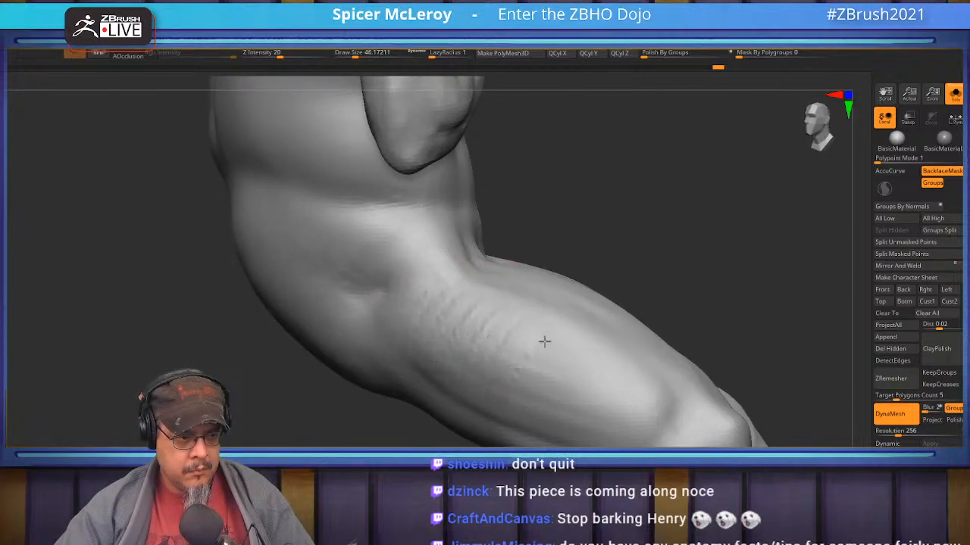
pyautogui.keyDown('shift'); pyautogui.moveTo(664, 426); pyautogui.dragTo(554, 370); pyautogui.keyUp('shift')
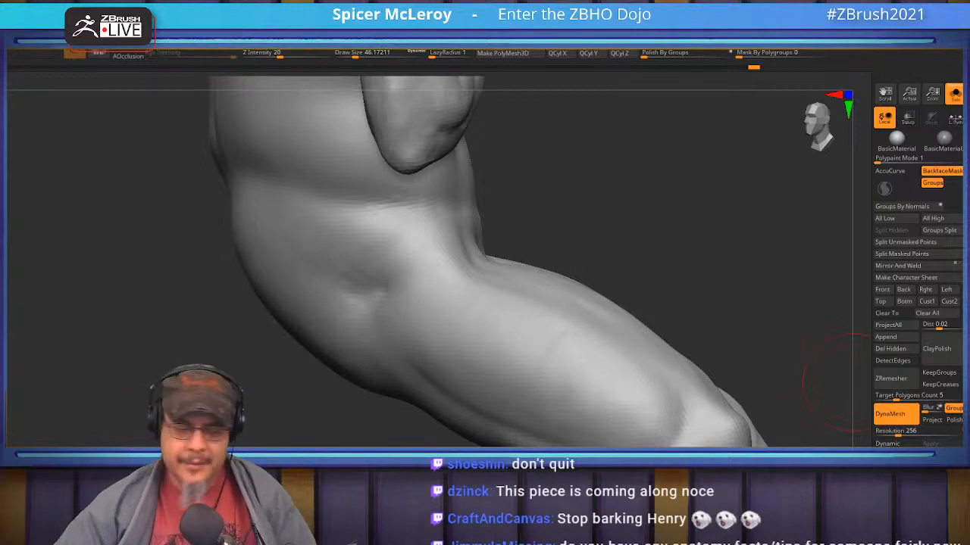
# - Refine and smooth the shoulder muscle beside the head
pyautogui.moveTo(682, 249)
pyautogui.mouseDown()
pyautogui.moveTo(626, 330)
pyautogui.moveTo(424, 299)
pyautogui.moveTo(421, 398)
pyautogui.moveTo(402, 316)
pyautogui.mouseUp()
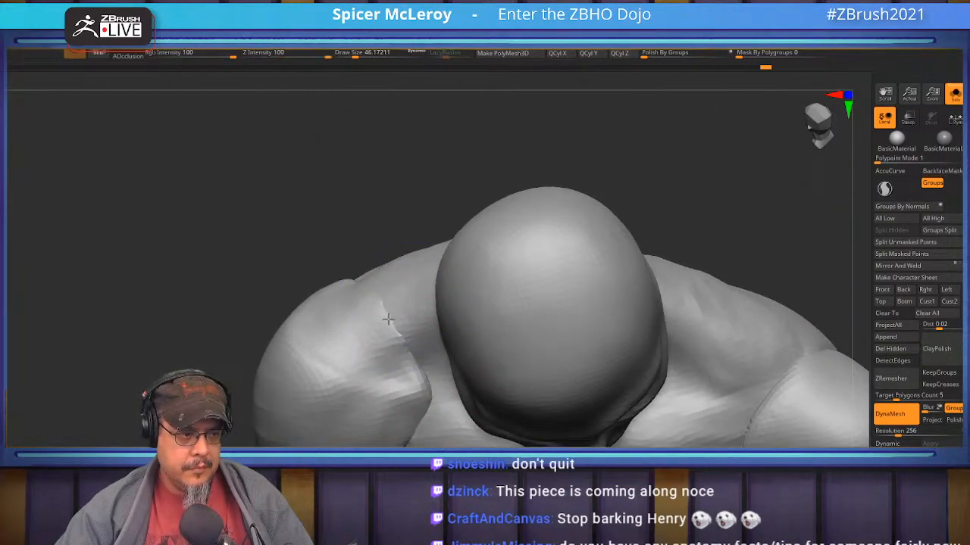
pyautogui.moveTo(434, 382); pyautogui.dragTo(526, 333)
pyautogui.moveTo(526, 334); pyautogui.dragTo(385, 352, button='right')
# - Set the draw size to about 33, carve a crease behind the toes and mark the toe separations
pyautogui.moveTo(388, 394)
pyautogui.keyDown('alt'); pyautogui.mouseDown(button='right')
pyautogui.moveTo(404, 359)
pyautogui.moveTo(433, 379)
pyautogui.moveTo(446, 285)
pyautogui.moveTo(473, 337)
pyautogui.moveTo(477, 401)
pyautogui.mouseUp(button='right'); pyautogui.keyUp('alt')
pyautogui.press('b')
pyautogui.press('d')
pyautogui.press('s')
pyautogui.keyDown('ctrl'); pyautogui.moveTo(535, 411); pyautogui.dragTo(558, 422, button='right'); pyautogui.keyUp('ctrl')
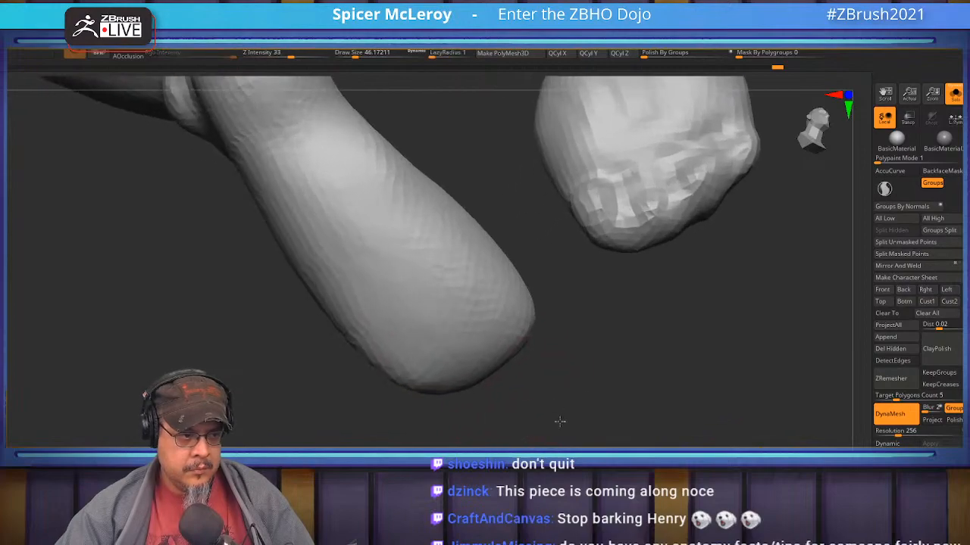
pyautogui.press('s')
pyautogui.moveTo(493, 329); pyautogui.dragTo(496, 329)
pyautogui.moveTo(530, 327); pyautogui.dragTo(454, 322, button='right')
pyautogui.moveTo(485, 371)
pyautogui.mouseDown(button='right')
pyautogui.moveTo(595, 413)
pyautogui.moveTo(542, 318)
pyautogui.mouseUp(button='right')
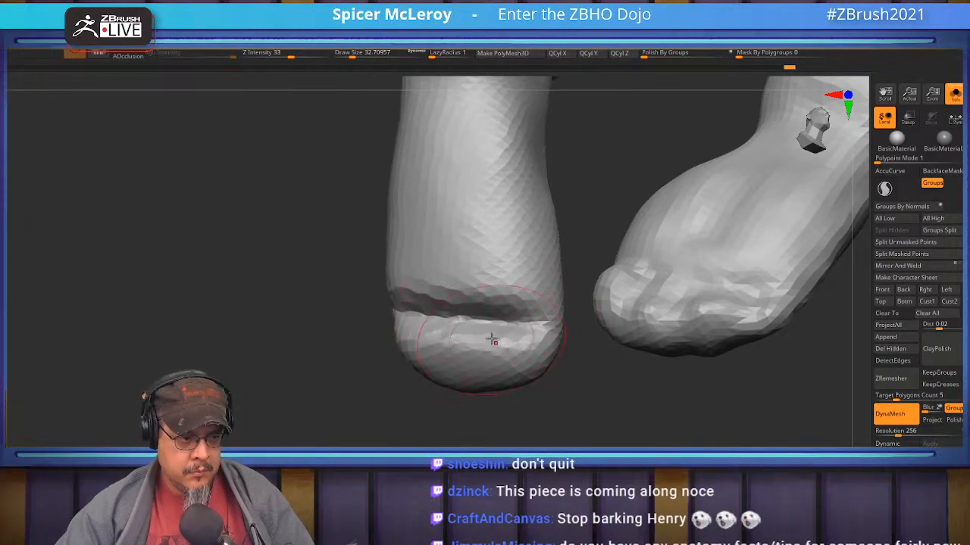
pyautogui.moveTo(489, 419); pyautogui.dragTo(461, 345, button='right')
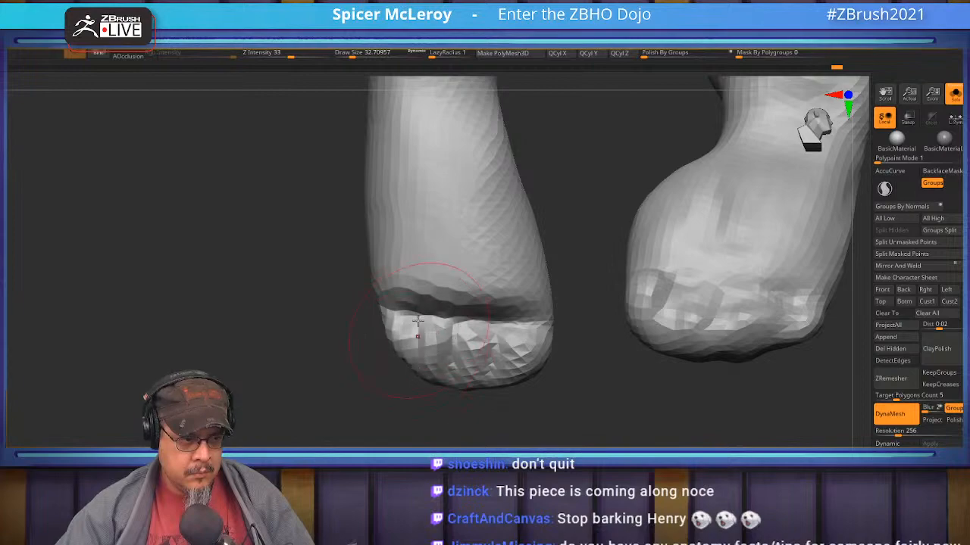
# - Sculpt the sole between the heel and the ball of the foot with strokes, then smooth it
pyautogui.keyDown('alt'); pyautogui.moveTo(358, 390); pyautogui.dragTo(366, 534, button='right'); pyautogui.keyUp('alt')
pyautogui.moveTo(471, 433)
pyautogui.mouseDown()
pyautogui.moveTo(534, 377)
pyautogui.moveTo(520, 414)
pyautogui.mouseUp()
pyautogui.moveTo(463, 433)
pyautogui.mouseDown()
pyautogui.moveTo(429, 303)
pyautogui.moveTo(453, 394)
pyautogui.mouseUp()
pyautogui.keyDown('shift'); pyautogui.moveTo(501, 328); pyautogui.dragTo(472, 316); pyautogui.keyUp('shift')
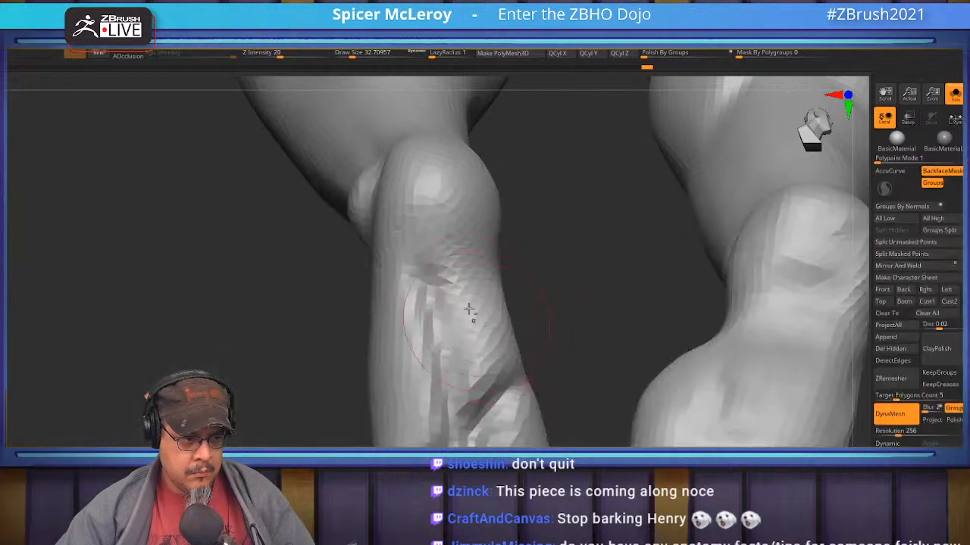
pyautogui.moveTo(580, 333)
pyautogui.mouseDown()
pyautogui.moveTo(606, 265)
pyautogui.moveTo(599, 235)
pyautogui.mouseUp()
pyautogui.moveTo(531, 276)
pyautogui.keyDown('shift'); pyautogui.mouseDown()
pyautogui.moveTo(494, 395)
pyautogui.moveTo(462, 340)
pyautogui.mouseUp(); pyautogui.keyUp('shift')
# - Build up clay strokes along the side of the foot below the ankle bone and smooth them into the form
pyautogui.moveTo(386, 401)
pyautogui.mouseDown()
pyautogui.moveTo(439, 411)
pyautogui.moveTo(407, 334)
pyautogui.moveTo(462, 303)
pyautogui.moveTo(438, 328)
pyautogui.mouseUp()
pyautogui.moveTo(374, 421); pyautogui.dragTo(417, 375)
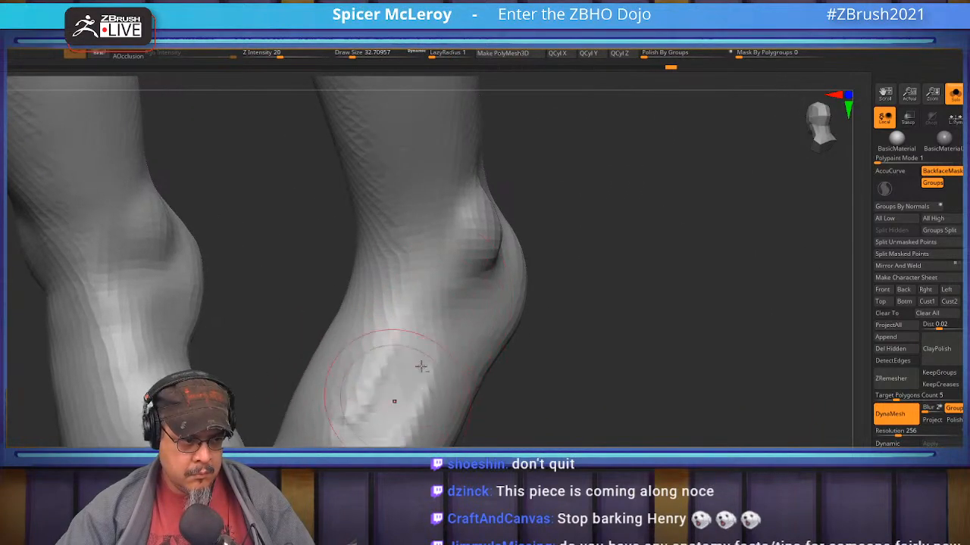
pyautogui.keyDown('alt'); pyautogui.moveTo(578, 368); pyautogui.dragTo(592, 303); pyautogui.keyUp('alt')
pyautogui.moveTo(506, 261); pyautogui.dragTo(402, 439)
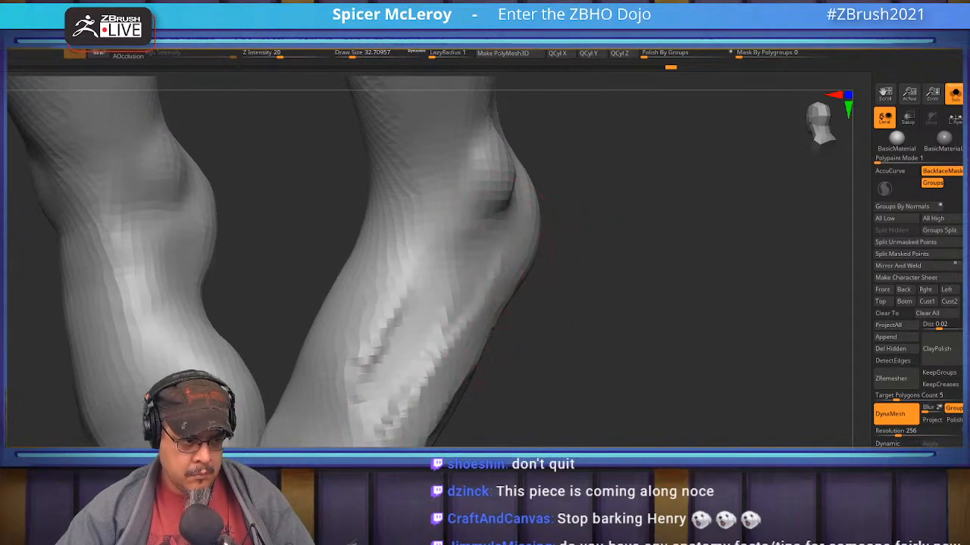
pyautogui.moveTo(443, 333)
pyautogui.keyDown('shift'); pyautogui.mouseDown()
pyautogui.moveTo(424, 394)
pyautogui.moveTo(431, 420)
pyautogui.mouseUp(); pyautogui.keyUp('shift')
pyautogui.keyDown('shift'); pyautogui.moveTo(404, 368); pyautogui.dragTo(356, 320); pyautogui.keyUp('shift')
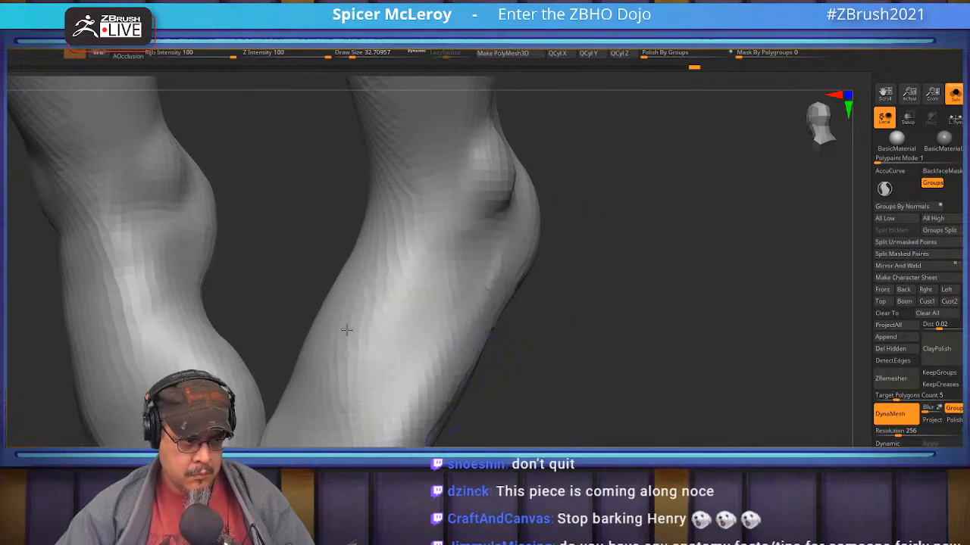
# - Refine the instep and shape the heel and Achilles area from behind
pyautogui.moveTo(560, 356)
pyautogui.mouseDown()
pyautogui.moveTo(574, 350)
pyautogui.moveTo(485, 223)
pyautogui.moveTo(578, 288)
pyautogui.moveTo(534, 292)
pyautogui.mouseUp()
pyautogui.moveTo(319, 312); pyautogui.dragTo(303, 377)
pyautogui.moveTo(457, 283); pyautogui.dragTo(508, 265)
pyautogui.moveTo(366, 303)
pyautogui.mouseDown()
pyautogui.moveTo(376, 413)
pyautogui.moveTo(454, 356)
pyautogui.moveTo(524, 337)
pyautogui.mouseUp()
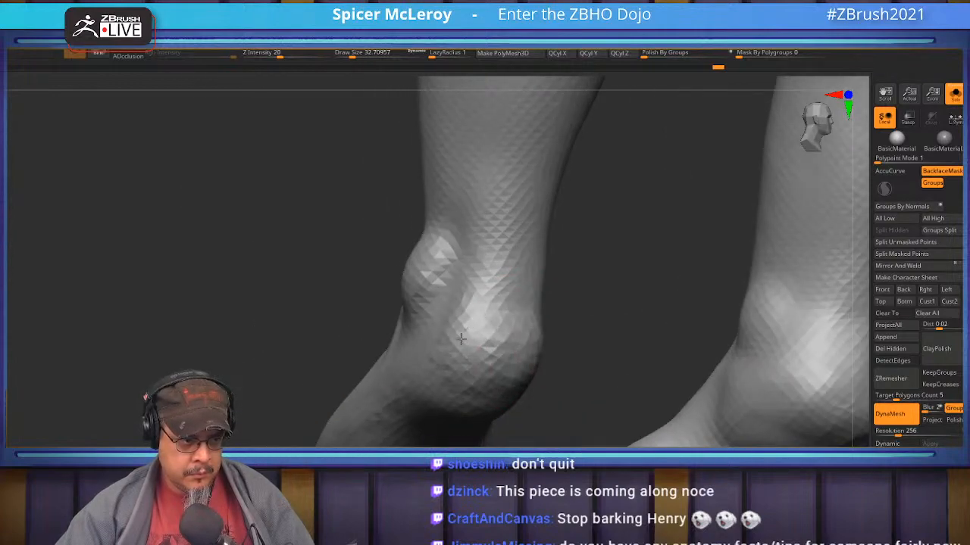
pyautogui.moveTo(604, 342); pyautogui.dragTo(496, 337)
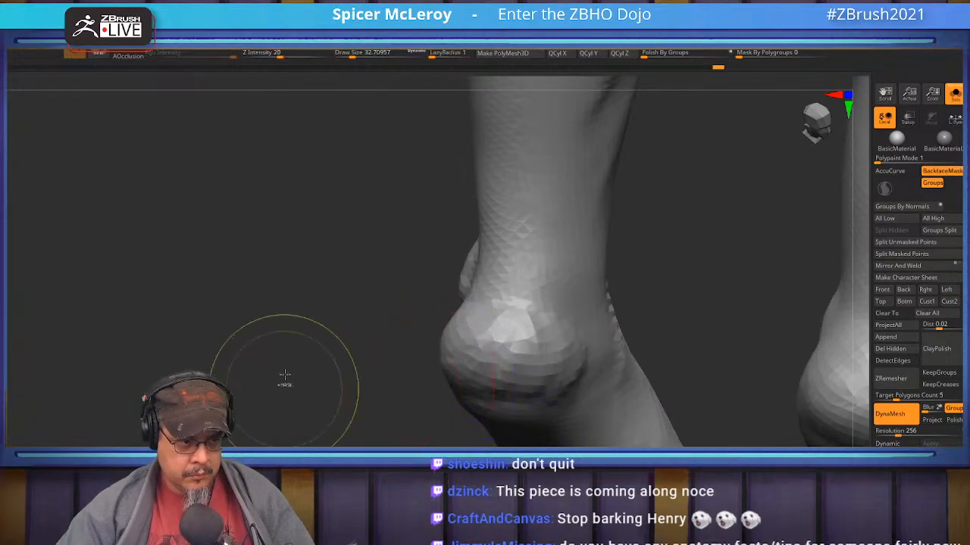
# - Set the draw size to about 37 and carve the gaps between the toes and the crease behind them on the other foot
pyautogui.press('f')
pyautogui.moveTo(448, 284); pyautogui.dragTo(382, 244, button='right')
pyautogui.moveTo(432, 365)
pyautogui.keyDown('alt'); pyautogui.mouseDown(button='right')
pyautogui.moveTo(425, 260)
pyautogui.moveTo(472, 319)
pyautogui.moveTo(442, 327)
pyautogui.moveTo(426, 303)
pyautogui.moveTo(454, 336)
pyautogui.moveTo(410, 347)
pyautogui.moveTo(479, 263)
pyautogui.moveTo(397, 341)
pyautogui.mouseUp(button='right'); pyautogui.keyUp('alt')
pyautogui.moveTo(340, 445)
pyautogui.mouseDown(button='right')
pyautogui.moveTo(355, 373)
pyautogui.moveTo(327, 341)
pyautogui.moveTo(374, 285)
pyautogui.moveTo(386, 384)
pyautogui.moveTo(393, 326)
pyautogui.moveTo(417, 289)
pyautogui.mouseUp(button='right')
pyautogui.press('b')
pyautogui.press('t')
pyautogui.press('d')
pyautogui.keyDown('ctrl'); pyautogui.moveTo(437, 320); pyautogui.dragTo(440, 341, button='right'); pyautogui.keyUp('ctrl')
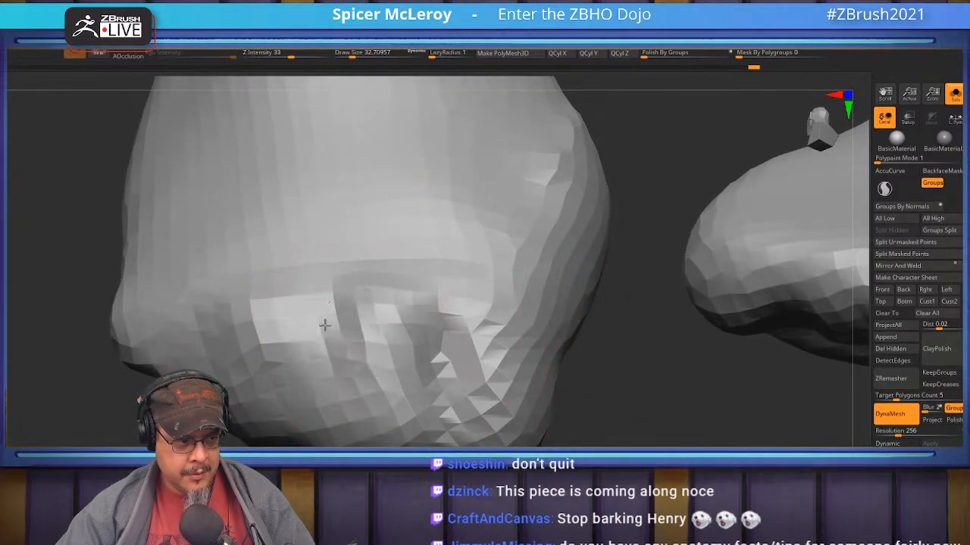
pyautogui.moveTo(443, 379)
pyautogui.mouseDown(button='right')
pyautogui.moveTo(415, 403)
pyautogui.moveTo(363, 387)
pyautogui.mouseUp(button='right')
pyautogui.press('s')
pyautogui.moveTo(362, 381); pyautogui.dragTo(304, 360)
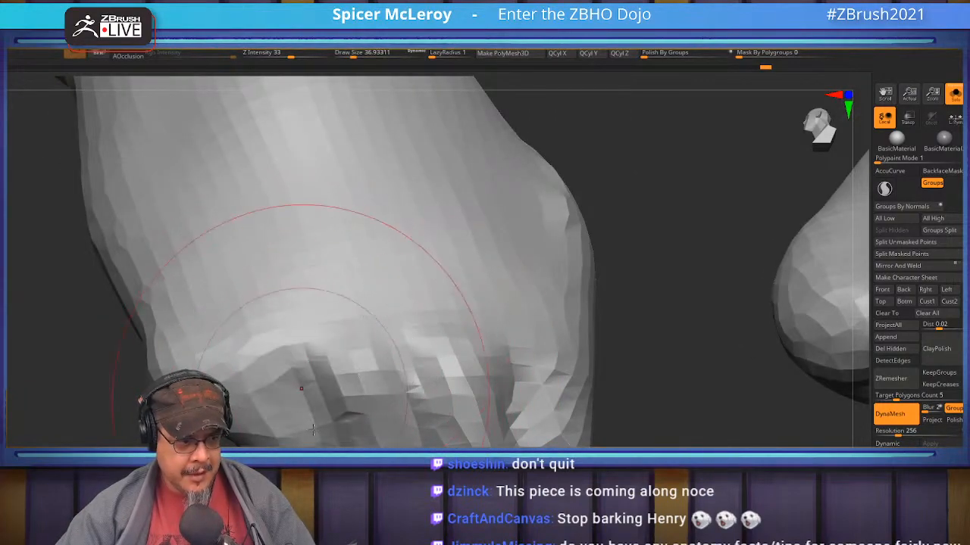
pyautogui.moveTo(286, 328)
pyautogui.keyDown('alt'); pyautogui.mouseDown(button='right')
pyautogui.moveTo(338, 368)
pyautogui.moveTo(359, 356)
pyautogui.moveTo(413, 378)
pyautogui.moveTo(348, 384)
pyautogui.moveTo(379, 318)
pyautogui.moveTo(459, 372)
pyautogui.moveTo(444, 325)
pyautogui.moveTo(407, 308)
pyautogui.moveTo(412, 367)
pyautogui.moveTo(276, 315)
pyautogui.moveTo(483, 331)
pyautogui.mouseUp(button='right'); pyautogui.keyUp('alt')
pyautogui.moveTo(482, 331); pyautogui.dragTo(396, 363)
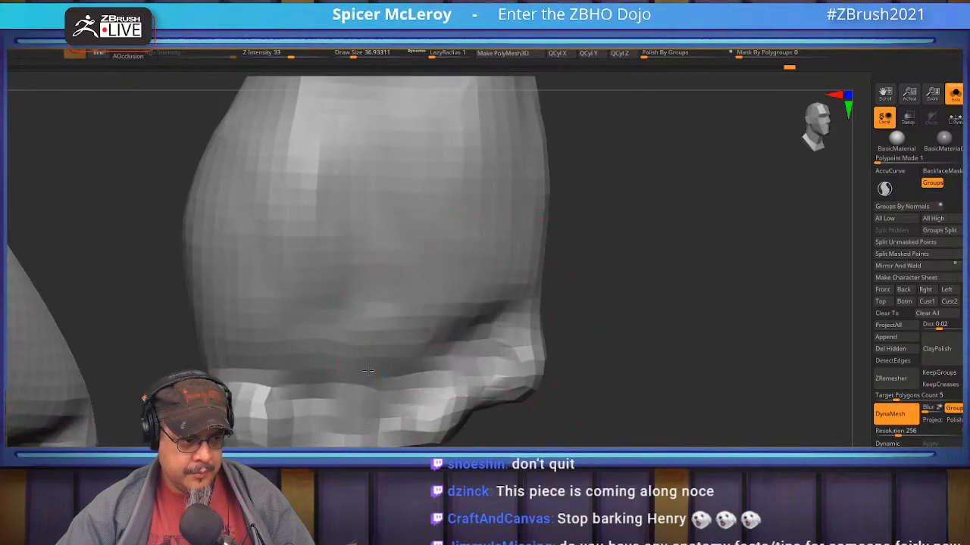
# - Switch back to the clay brush and smooth the side of the foot from the heel down to the arch
pyautogui.keyDown('alt'); pyautogui.moveTo(618, 289); pyautogui.dragTo(609, 322); pyautogui.keyUp('alt')
pyautogui.moveTo(345, 438)
pyautogui.mouseDown(button='right')
pyautogui.moveTo(583, 346)
pyautogui.moveTo(530, 338)
pyautogui.moveTo(554, 327)
pyautogui.mouseUp(button='right')
pyautogui.press('b')
pyautogui.click(526, 224)
pyautogui.press('b')
pyautogui.moveTo(459, 323)
pyautogui.mouseDown(button='right')
pyautogui.moveTo(536, 323)
pyautogui.moveTo(372, 317)
pyautogui.moveTo(396, 400)
pyautogui.mouseUp(button='right')
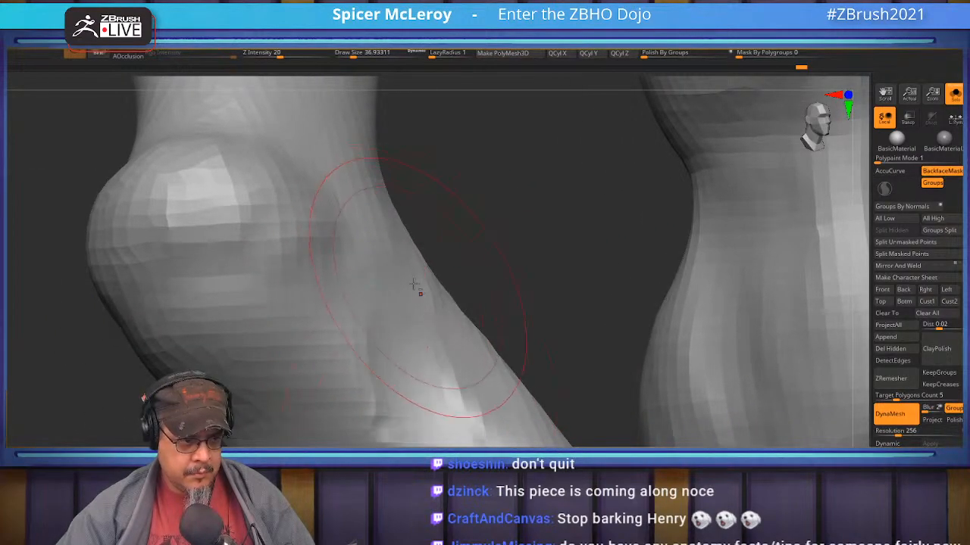
pyautogui.keyDown('shift'); pyautogui.moveTo(385, 333); pyautogui.dragTo(372, 398); pyautogui.keyUp('shift')
pyautogui.keyDown('alt'); pyautogui.moveTo(259, 235); pyautogui.dragTo(278, 318, button='right'); pyautogui.keyUp('alt')
pyautogui.keyDown('shift'); pyautogui.moveTo(277, 318); pyautogui.dragTo(303, 387); pyautogui.keyUp('shift')
# - Build up the side of the foot toward the toes and smooth it together with the sole
pyautogui.moveTo(322, 444)
pyautogui.keyDown('ctrl'); pyautogui.mouseDown(button='right')
pyautogui.moveTo(220, 363)
pyautogui.moveTo(199, 298)
pyautogui.mouseUp(button='right'); pyautogui.keyUp('ctrl')
pyautogui.keyDown('ctrl'); pyautogui.moveTo(287, 314); pyautogui.dragTo(349, 364, button='right'); pyautogui.keyUp('ctrl')
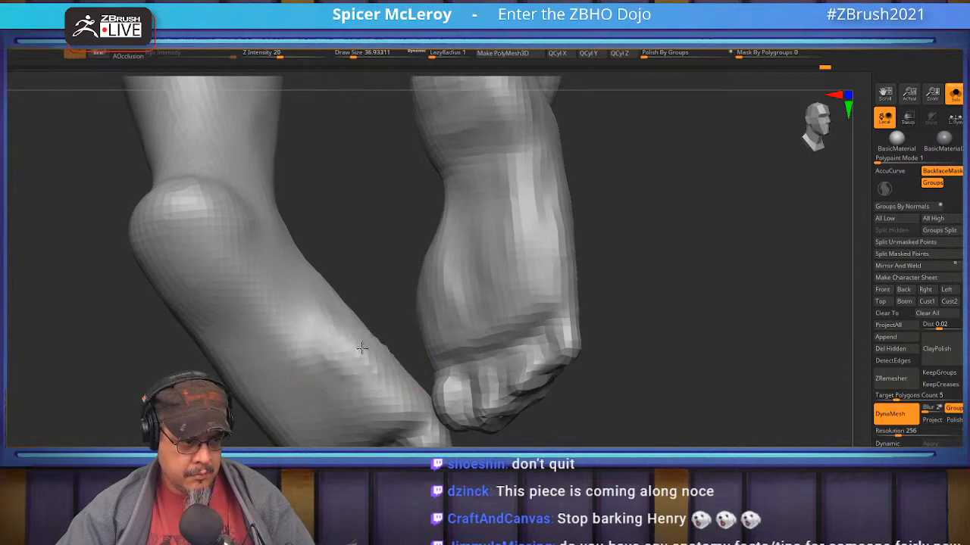
pyautogui.moveTo(382, 396); pyautogui.dragTo(344, 350)
pyautogui.moveTo(325, 337)
pyautogui.keyDown('shift'); pyautogui.mouseDown()
pyautogui.moveTo(353, 353)
pyautogui.moveTo(339, 365)
pyautogui.mouseUp(); pyautogui.keyUp('shift')
pyautogui.moveTo(387, 351)
pyautogui.mouseDown(button='right')
pyautogui.moveTo(411, 307)
pyautogui.moveTo(396, 332)
pyautogui.moveTo(379, 326)
pyautogui.moveTo(396, 343)
pyautogui.mouseUp(button='right')
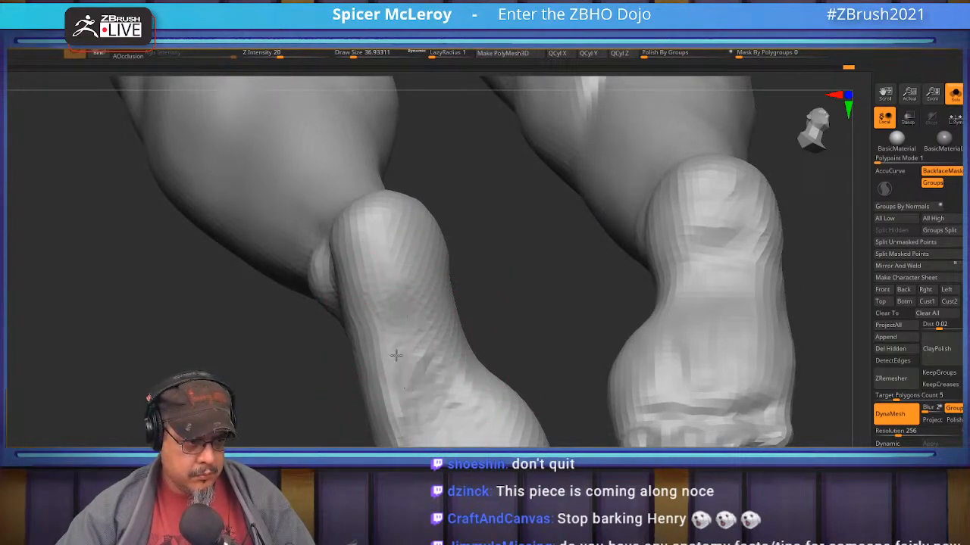
pyautogui.keyDown('shift'); pyautogui.moveTo(400, 371); pyautogui.dragTo(416, 320); pyautogui.keyUp('shift')
# - Smooth the sole and heel of the other foot, evening out the transition to the ball
pyautogui.moveTo(465, 388)
pyautogui.keyDown('alt'); pyautogui.mouseDown(button='right')
pyautogui.moveTo(372, 383)
pyautogui.moveTo(503, 387)
pyautogui.moveTo(485, 379)
pyautogui.mouseUp(button='right'); pyautogui.keyUp('alt')
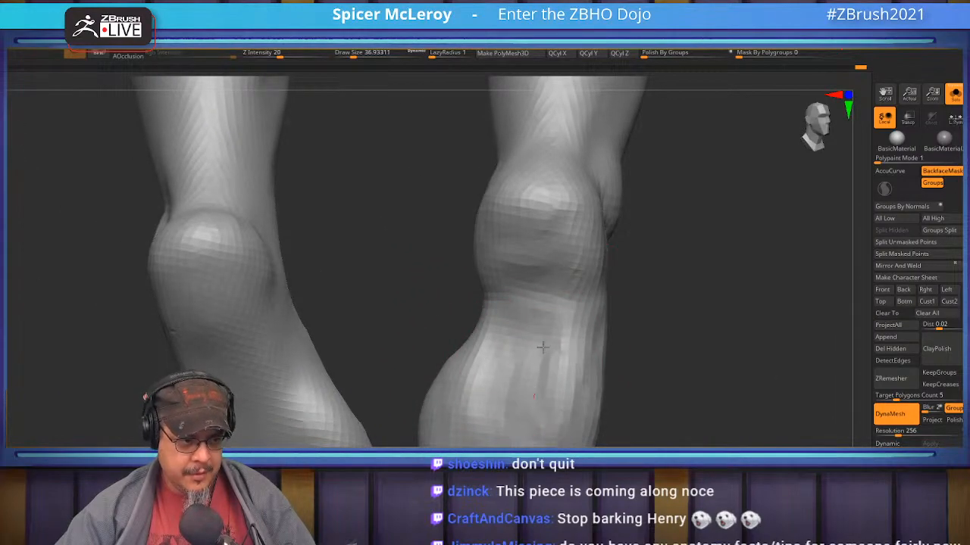
pyautogui.keyDown('shift'); pyautogui.moveTo(466, 407); pyautogui.dragTo(478, 370); pyautogui.keyUp('shift')
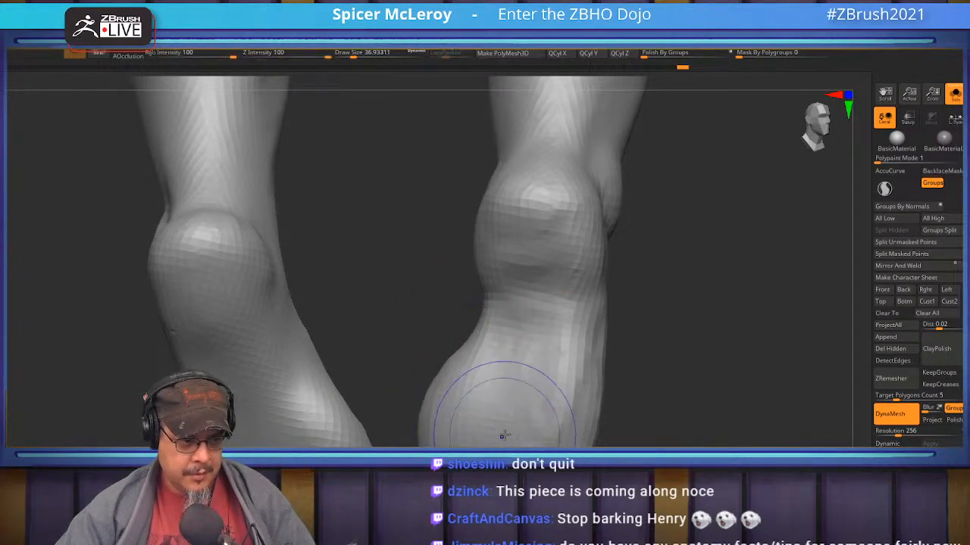
pyautogui.keyDown('shift'); pyautogui.moveTo(568, 358); pyautogui.dragTo(500, 353); pyautogui.keyUp('shift')
pyautogui.keyDown('alt'); pyautogui.moveTo(551, 235); pyautogui.dragTo(483, 335, button='right'); pyautogui.keyUp('alt')
pyautogui.moveTo(479, 334)
pyautogui.keyDown('shift'); pyautogui.mouseDown()
pyautogui.moveTo(441, 370)
pyautogui.moveTo(477, 322)
pyautogui.mouseUp(); pyautogui.keyUp('shift')
# - Add volume to the top of the foot behind the big toe and smooth it
pyautogui.moveTo(556, 341)
pyautogui.mouseDown(button='right')
pyautogui.moveTo(474, 352)
pyautogui.moveTo(411, 303)
pyautogui.moveTo(474, 377)
pyautogui.moveTo(480, 309)
pyautogui.moveTo(462, 365)
pyautogui.mouseUp(button='right')
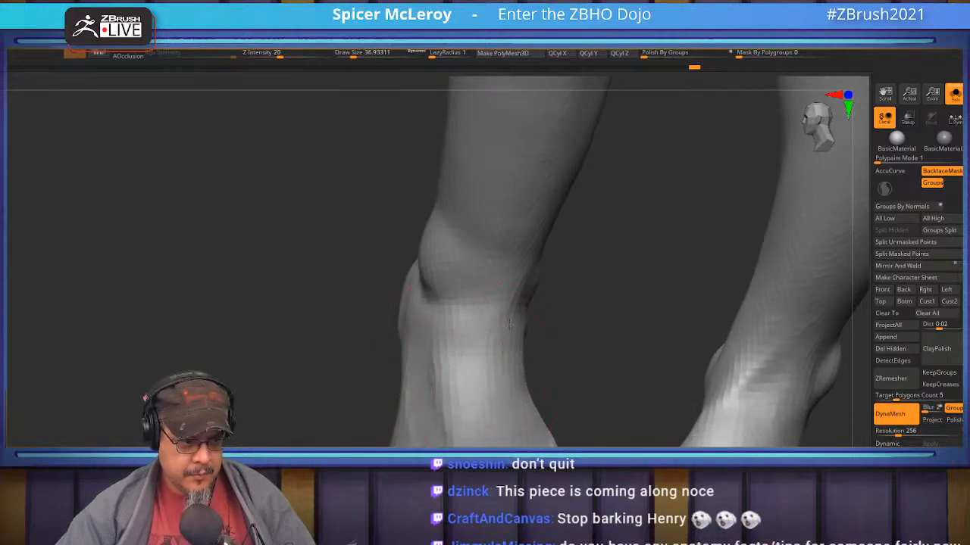
pyautogui.press('ctrl')
pyautogui.moveTo(452, 338); pyautogui.dragTo(445, 319, button='right')
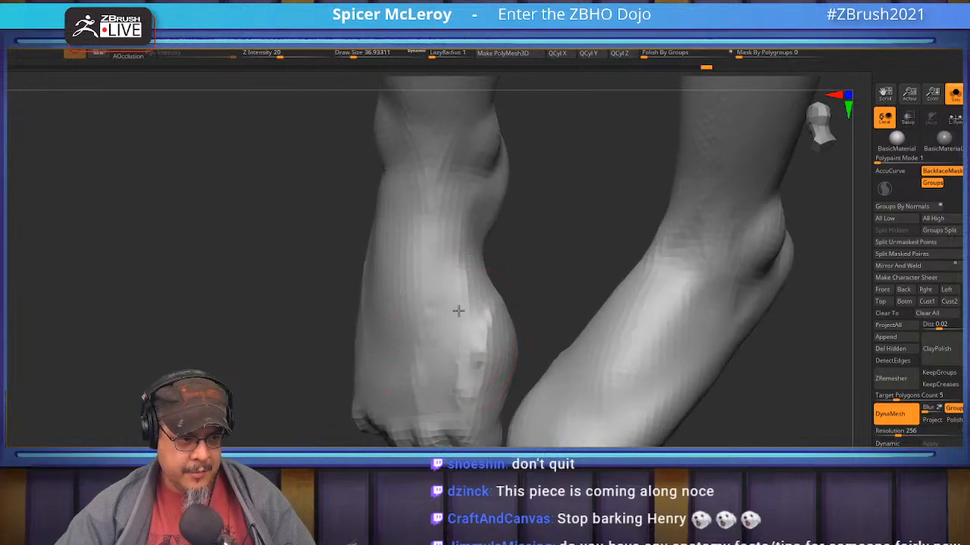
pyautogui.moveTo(481, 388)
pyautogui.keyDown('shift'); pyautogui.mouseDown()
pyautogui.moveTo(489, 314)
pyautogui.moveTo(481, 287)
pyautogui.mouseUp(); pyautogui.keyUp('shift')
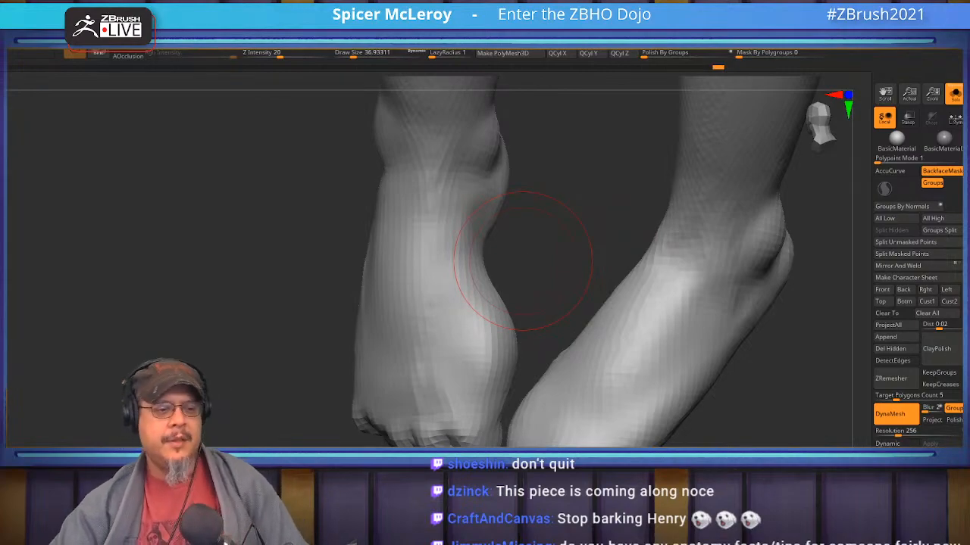
# - Smooth the top of the second foot and build up the front of its ankle
pyautogui.moveTo(628, 368)
pyautogui.mouseDown(button='right')
pyautogui.moveTo(626, 384)
pyautogui.moveTo(567, 295)
pyautogui.mouseUp(button='right')
pyautogui.keyDown('alt'); pyautogui.moveTo(510, 350); pyautogui.dragTo(601, 349); pyautogui.keyUp('alt')
pyautogui.keyDown('shift'); pyautogui.moveTo(573, 406); pyautogui.dragTo(550, 353); pyautogui.keyUp('shift')
pyautogui.moveTo(582, 338)
pyautogui.keyDown('alt'); pyautogui.mouseDown(button='right')
pyautogui.moveTo(462, 444)
pyautogui.moveTo(504, 337)
pyautogui.mouseUp(button='right'); pyautogui.keyUp('alt')
pyautogui.moveTo(435, 388); pyautogui.dragTo(478, 352)
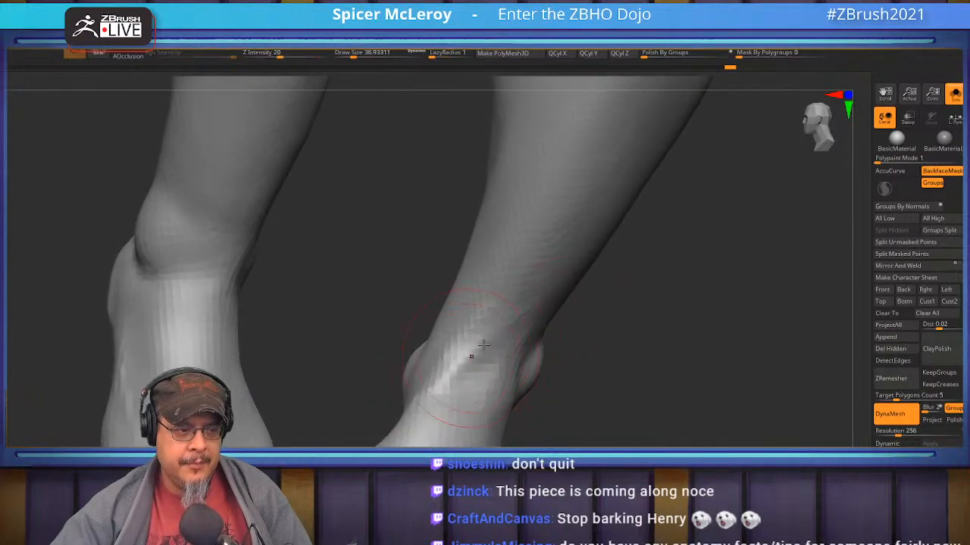
# - Enlarge the draw size to about 68, sculpt the kneecap and upper shin muscles, and smooth below the knee
pyautogui.moveTo(532, 240)
pyautogui.keyDown('alt'); pyautogui.mouseDown(button='right')
pyautogui.moveTo(485, 335)
pyautogui.moveTo(428, 413)
pyautogui.mouseUp(button='right'); pyautogui.keyUp('alt')
pyautogui.keyDown('alt'); pyautogui.moveTo(584, 182); pyautogui.dragTo(488, 356, button='right'); pyautogui.keyUp('alt')
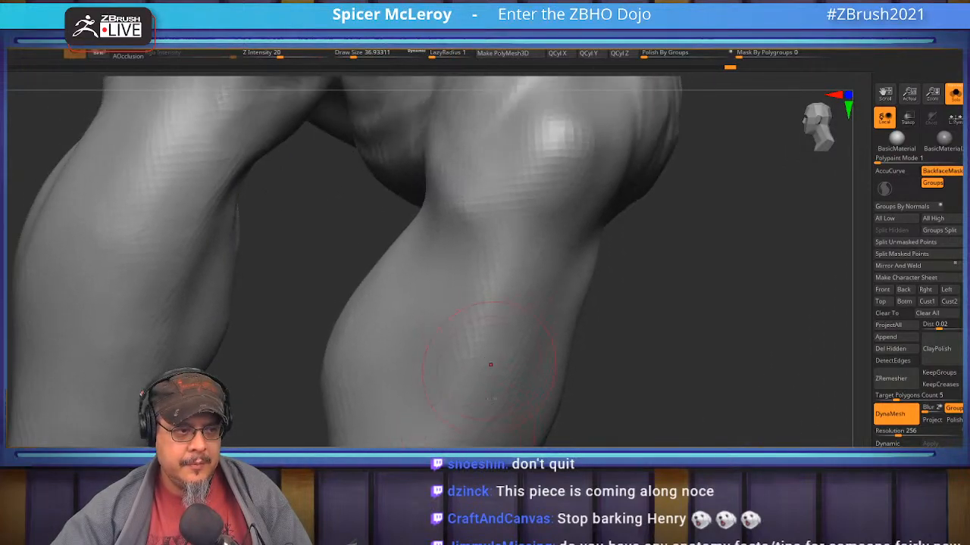
pyautogui.keyDown('alt'); pyautogui.moveTo(545, 269); pyautogui.dragTo(472, 334, button='right'); pyautogui.keyUp('alt')
pyautogui.moveTo(458, 275)
pyautogui.keyDown('alt'); pyautogui.mouseDown(button='right')
pyautogui.moveTo(479, 349)
pyautogui.moveTo(520, 340)
pyautogui.moveTo(522, 290)
pyautogui.moveTo(506, 314)
pyautogui.moveTo(523, 344)
pyautogui.mouseUp(button='right'); pyautogui.keyUp('alt')
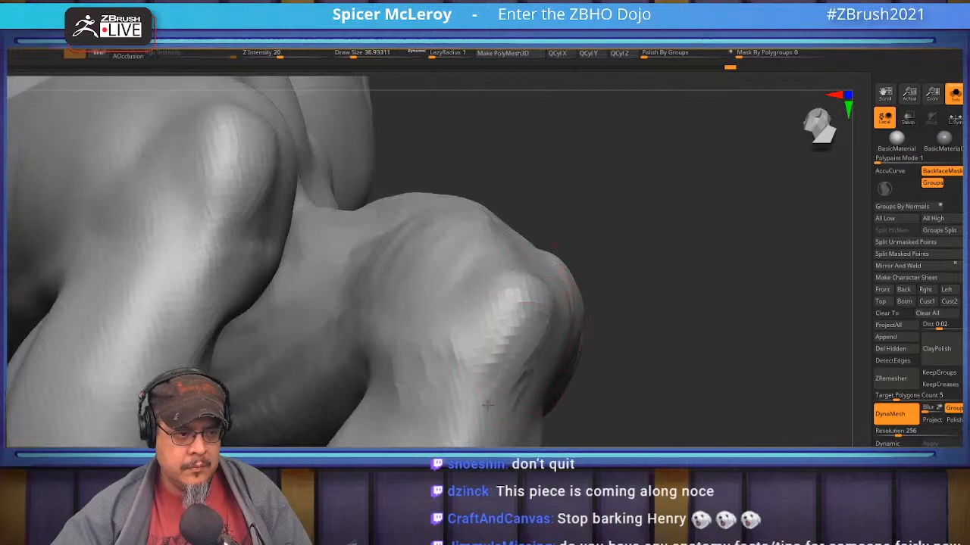
pyautogui.moveTo(481, 429)
pyautogui.mouseDown(button='right')
pyautogui.moveTo(489, 431)
pyautogui.moveTo(521, 291)
pyautogui.mouseUp(button='right')
pyautogui.press('s')
pyautogui.moveTo(520, 336)
pyautogui.mouseDown()
pyautogui.moveTo(531, 332)
pyautogui.moveTo(529, 310)
pyautogui.mouseUp()
pyautogui.press('s')
pyautogui.moveTo(536, 319); pyautogui.dragTo(530, 300, button='right')
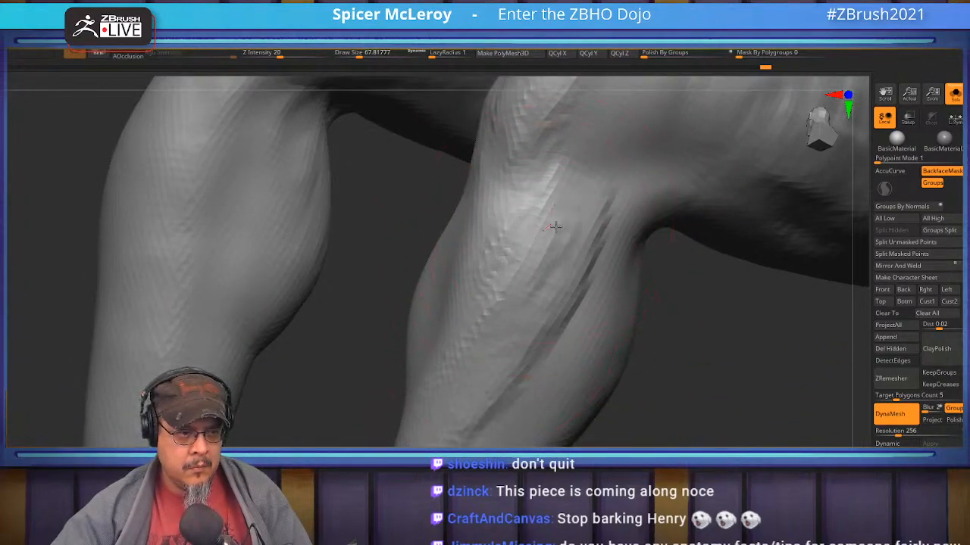
pyautogui.keyDown('shift'); pyautogui.moveTo(552, 271); pyautogui.dragTo(507, 320); pyautogui.keyUp('shift')
# - Switch brushes and define the tendons on the side of the knee and along the underside of the thigh
pyautogui.moveTo(419, 436)
pyautogui.mouseDown(button='right')
pyautogui.moveTo(433, 313)
pyautogui.moveTo(443, 341)
pyautogui.moveTo(452, 320)
pyautogui.moveTo(484, 341)
pyautogui.mouseUp(button='right')
pyautogui.press('b')
pyautogui.click(538, 320)
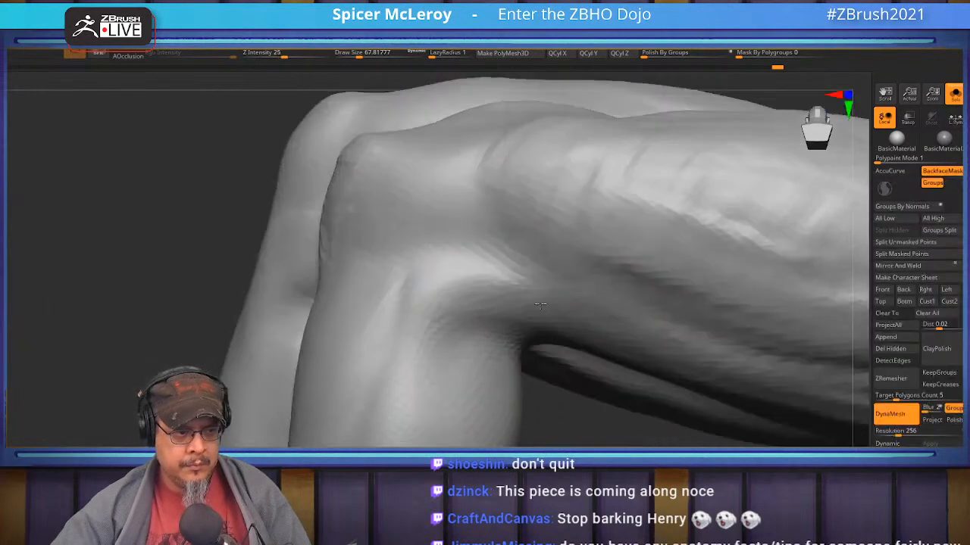
pyautogui.moveTo(501, 302); pyautogui.dragTo(657, 341)
pyautogui.moveTo(489, 294); pyautogui.dragTo(659, 339)
pyautogui.moveTo(413, 311)
pyautogui.mouseDown()
pyautogui.moveTo(439, 320)
pyautogui.moveTo(439, 290)
pyautogui.mouseUp()
pyautogui.moveTo(461, 307); pyautogui.dragTo(449, 328, button='right')
pyautogui.moveTo(533, 377); pyautogui.dragTo(622, 404)
# - Build up the outer thigh muscle above the knee with Clay Buildup, setting the draw size to about 62
pyautogui.press('b')
pyautogui.press('c')
pyautogui.press('b')
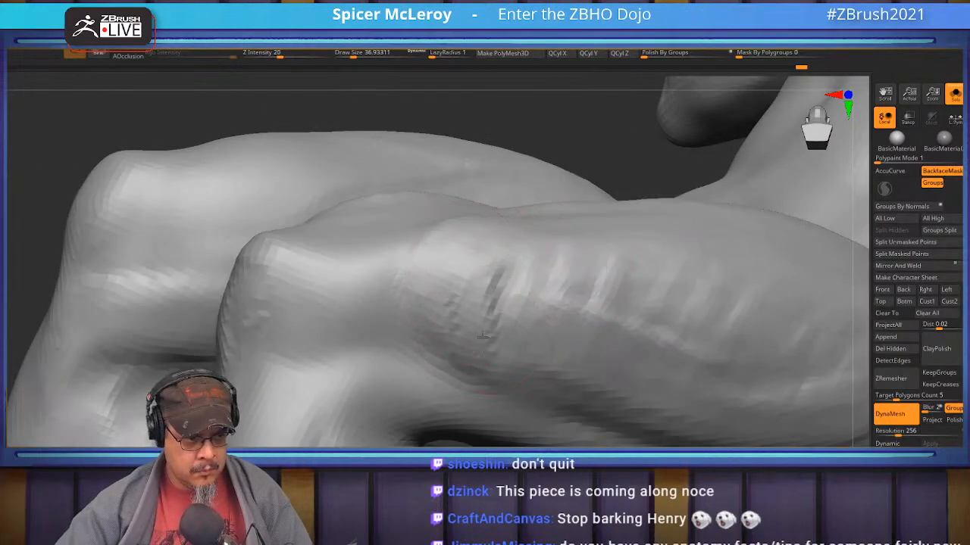
pyautogui.moveTo(533, 355)
pyautogui.mouseDown()
pyautogui.moveTo(608, 322)
pyautogui.moveTo(692, 303)
pyautogui.moveTo(759, 388)
pyautogui.moveTo(800, 386)
pyautogui.mouseUp()
pyautogui.keyDown('alt'); pyautogui.moveTo(518, 269); pyautogui.dragTo(302, 271, button='right'); pyautogui.keyUp('alt')
pyautogui.press('s')
pyautogui.moveTo(599, 343); pyautogui.dragTo(608, 346)
pyautogui.moveTo(662, 326)
pyautogui.mouseDown()
pyautogui.moveTo(703, 338)
pyautogui.moveTo(661, 431)
pyautogui.moveTo(491, 287)
pyautogui.moveTo(267, 344)
pyautogui.moveTo(368, 426)
pyautogui.moveTo(569, 383)
pyautogui.moveTo(292, 272)
pyautogui.moveTo(290, 293)
pyautogui.moveTo(367, 424)
pyautogui.mouseUp()
# - Sculpt the inner thigh muscle just above the knee with clay strokes and smooth it
pyautogui.keyDown('ctrl'); pyautogui.moveTo(444, 310); pyautogui.dragTo(379, 353, button='right'); pyautogui.keyUp('ctrl')
pyautogui.keyDown('alt'); pyautogui.moveTo(379, 353); pyautogui.dragTo(492, 314, button='right'); pyautogui.keyUp('alt')
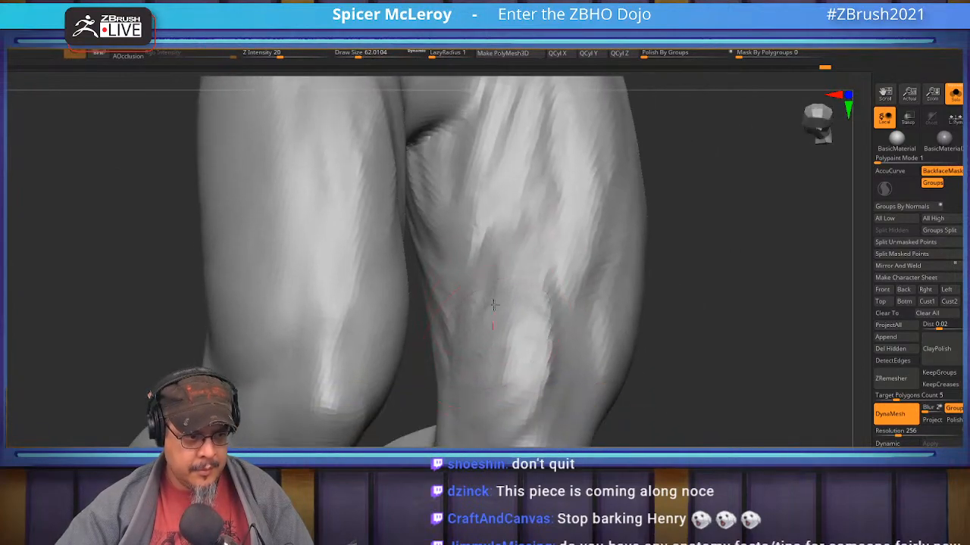
pyautogui.moveTo(471, 305)
pyautogui.mouseDown()
pyautogui.moveTo(485, 361)
pyautogui.moveTo(528, 288)
pyautogui.moveTo(523, 374)
pyautogui.mouseUp()
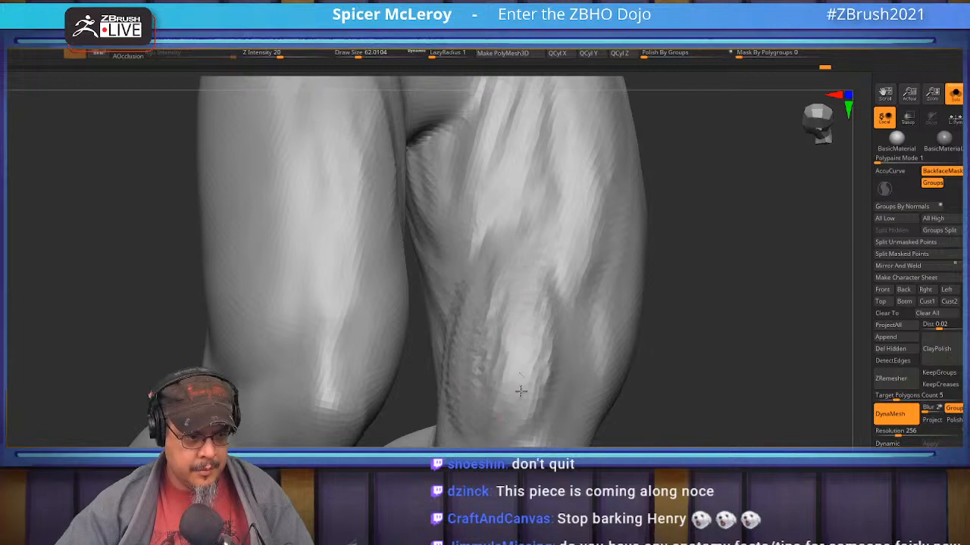
pyautogui.moveTo(469, 432); pyautogui.dragTo(510, 339)
pyautogui.keyDown('shift'); pyautogui.moveTo(502, 306); pyautogui.dragTo(498, 384); pyautogui.keyUp('shift')
# - Bring the hips and upper thighs into view and mask the whole figure
pyautogui.keyDown('alt'); pyautogui.moveTo(495, 252); pyautogui.dragTo(474, 429, button='right'); pyautogui.keyUp('alt')
pyautogui.moveTo(492, 301); pyautogui.dragTo(450, 266, button='right')
pyautogui.moveTo(467, 333); pyautogui.dragTo(461, 305, button='right')
pyautogui.rightClick(415, 378)
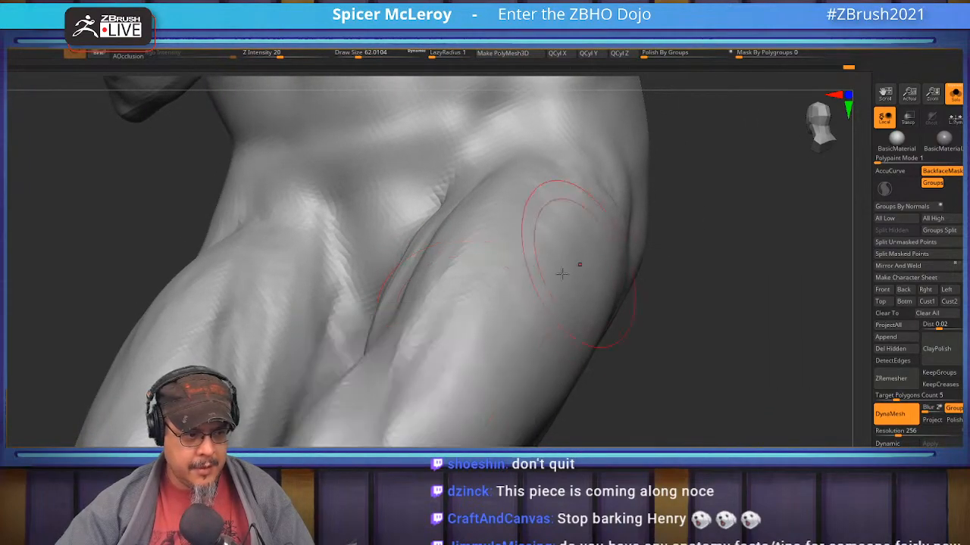
pyautogui.keyDown('ctrl'); pyautogui.moveTo(478, 335); pyautogui.dragTo(474, 335); pyautogui.keyUp('ctrl')
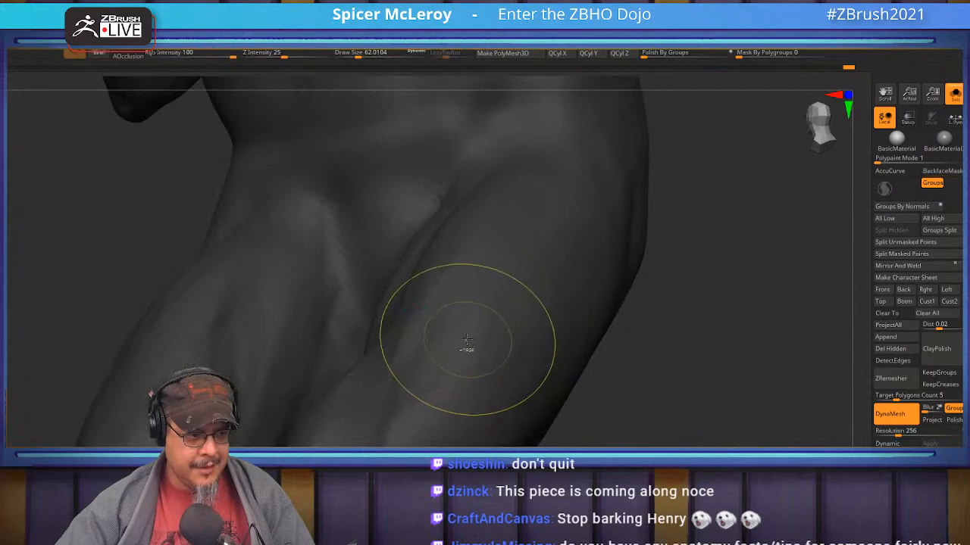
# - Clear the mask and build up the muscle forms along the front of the thigh with Clay Buildup
pyautogui.keyDown('ctrl'); pyautogui.moveTo(180, 283); pyautogui.dragTo(155, 265); pyautogui.keyUp('ctrl')
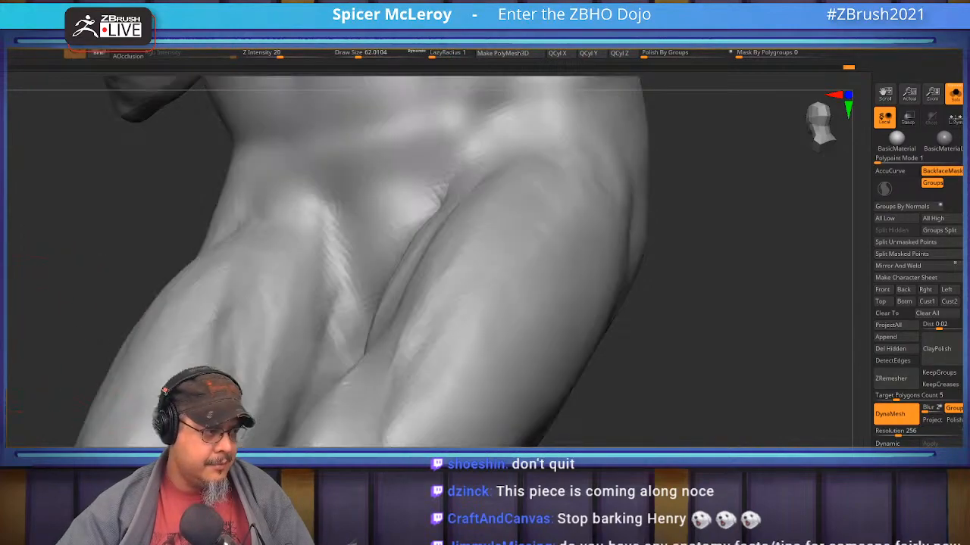
pyautogui.press('b')
pyautogui.press('c')
pyautogui.press('b')
pyautogui.press('space')
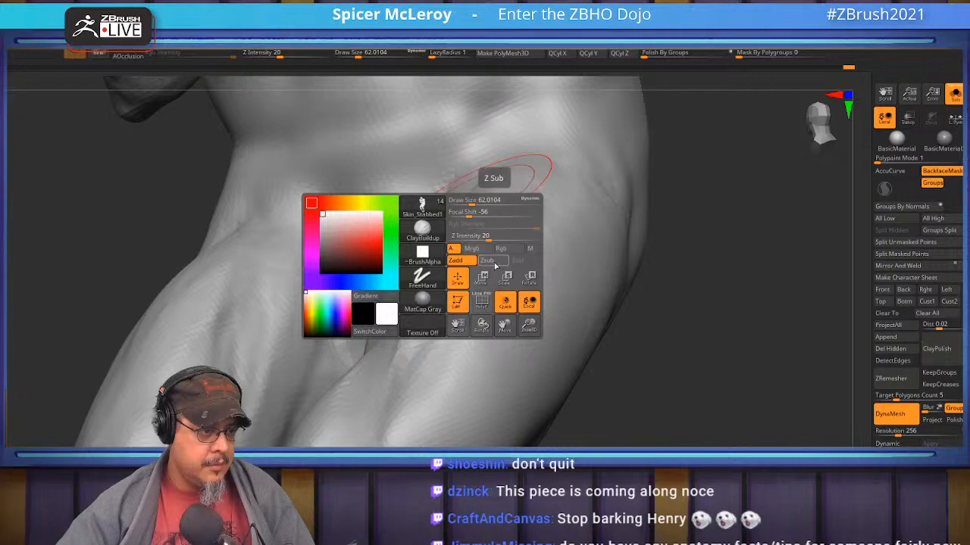
pyautogui.moveTo(401, 412)
pyautogui.mouseDown()
pyautogui.moveTo(399, 399)
pyautogui.moveTo(523, 303)
pyautogui.mouseUp()
pyautogui.moveTo(453, 349)
pyautogui.mouseDown()
pyautogui.moveTo(374, 428)
pyautogui.moveTo(395, 436)
pyautogui.mouseUp()
pyautogui.moveTo(394, 377)
pyautogui.mouseDown(button='right')
pyautogui.moveTo(554, 247)
pyautogui.moveTo(519, 225)
pyautogui.mouseUp(button='right')
pyautogui.moveTo(541, 208)
pyautogui.mouseDown()
pyautogui.moveTo(416, 288)
pyautogui.moveTo(305, 381)
pyautogui.moveTo(363, 336)
pyautogui.moveTo(334, 371)
pyautogui.mouseUp()
pyautogui.moveTo(561, 189)
pyautogui.mouseDown()
pyautogui.moveTo(338, 368)
pyautogui.moveTo(328, 389)
pyautogui.moveTo(336, 351)
pyautogui.moveTo(398, 320)
pyautogui.moveTo(513, 231)
pyautogui.mouseUp()
# - Build up the outer thigh muscle from above the knee toward the hip and smooth the clay strokes
pyautogui.moveTo(392, 317)
pyautogui.mouseDown(button='right')
pyautogui.moveTo(353, 340)
pyautogui.moveTo(368, 303)
pyautogui.moveTo(411, 366)
pyautogui.mouseUp(button='right')
pyautogui.moveTo(378, 352)
pyautogui.mouseDown()
pyautogui.moveTo(364, 351)
pyautogui.moveTo(510, 317)
pyautogui.mouseUp()
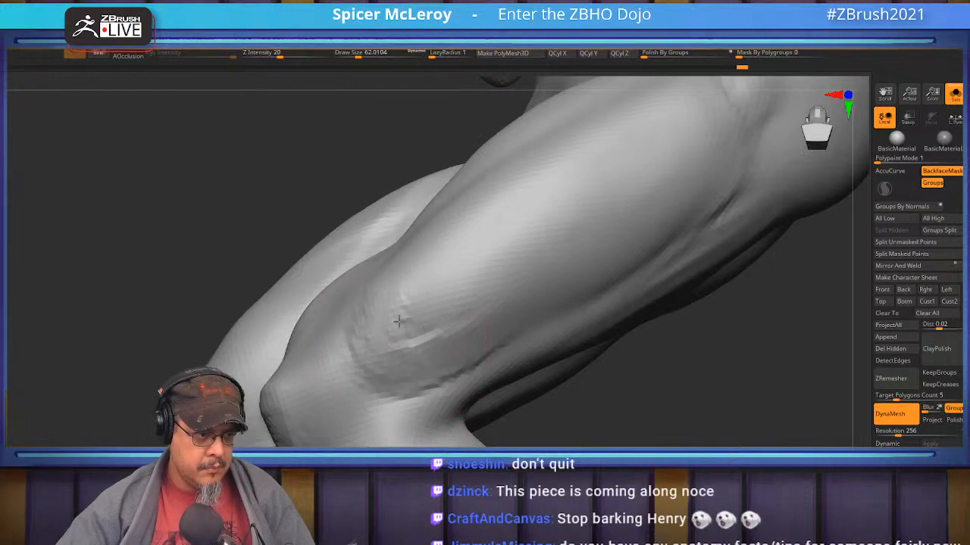
pyautogui.moveTo(408, 342); pyautogui.dragTo(654, 205)
pyautogui.moveTo(718, 207); pyautogui.dragTo(438, 376)
pyautogui.moveTo(630, 225); pyautogui.dragTo(484, 306)
pyautogui.keyDown('shift'); pyautogui.moveTo(521, 253); pyautogui.dragTo(419, 345); pyautogui.keyUp('shift')
pyautogui.keyDown('shift'); pyautogui.moveTo(684, 194); pyautogui.dragTo(580, 300); pyautogui.keyUp('shift')
pyautogui.keyDown('ctrl'); pyautogui.moveTo(340, 379); pyautogui.dragTo(499, 293, button='right'); pyautogui.keyUp('ctrl')
pyautogui.press('b')
pyautogui.press('m')
pyautogui.press('v')
pyautogui.keyDown('alt'); pyautogui.moveTo(563, 284); pyautogui.dragTo(546, 349, button='right'); pyautogui.keyUp('alt')
pyautogui.press('s')
pyautogui.moveTo(545, 312); pyautogui.dragTo(560, 310)
pyautogui.moveTo(467, 331); pyautogui.dragTo(518, 303, button='right')
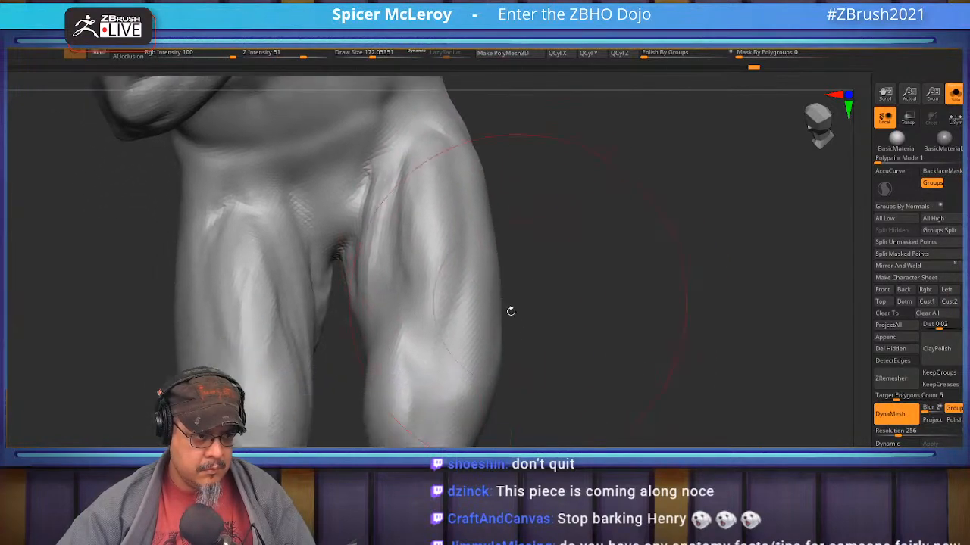
pyautogui.keyDown('alt'); pyautogui.moveTo(525, 382); pyautogui.dragTo(652, 295, button='right'); pyautogui.keyUp('alt')
pyautogui.moveTo(333, 284); pyautogui.dragTo(356, 303, button='right')
pyautogui.moveTo(401, 325)
pyautogui.keyDown('ctrl'); pyautogui.mouseDown(button='right')
pyautogui.moveTo(414, 378)
pyautogui.moveTo(409, 348)
pyautogui.mouseUp(button='right'); pyautogui.keyUp('ctrl')
# - Build up the front of the thigh above the knee with Clay Buildup at a draw size of about 54 and smooth it
pyautogui.press('b')
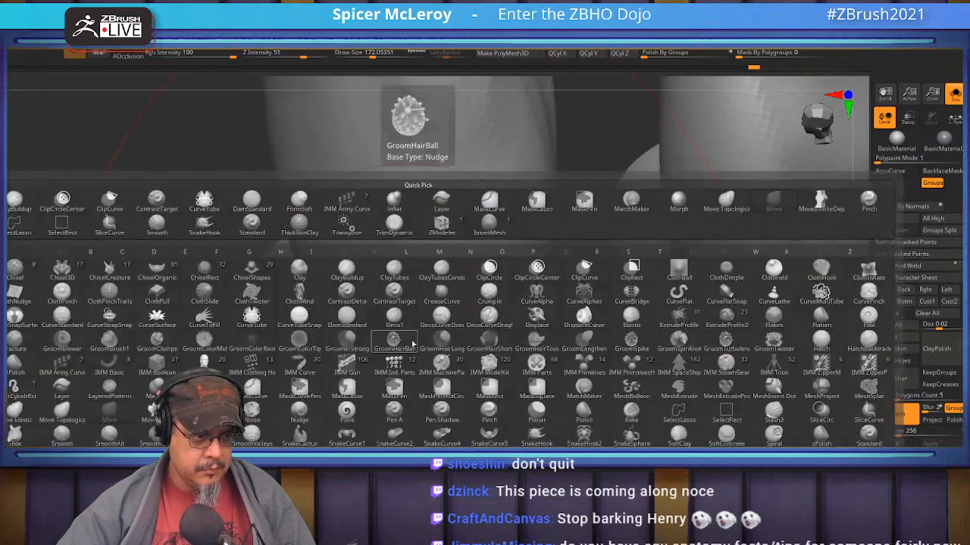
pyautogui.press('c')
pyautogui.press('b')
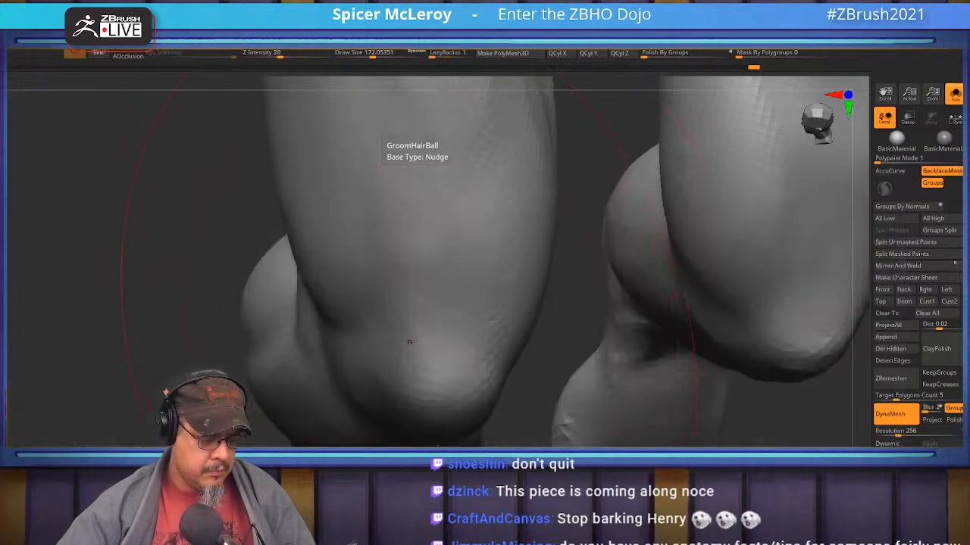
pyautogui.moveTo(409, 342); pyautogui.dragTo(435, 353, button='right')
pyautogui.press('s')
pyautogui.moveTo(429, 349); pyautogui.dragTo(426, 349)
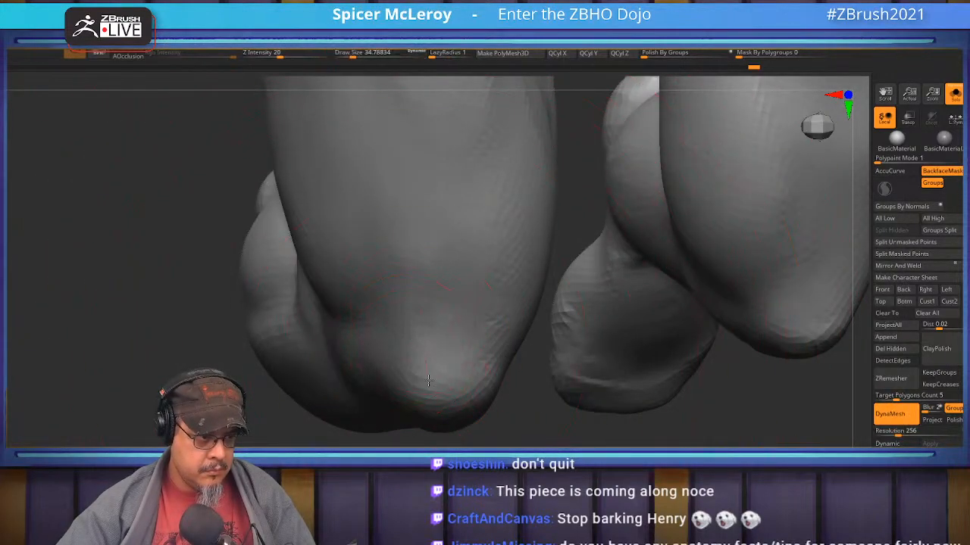
pyautogui.moveTo(423, 324); pyautogui.dragTo(441, 419, button='right')
pyautogui.moveTo(479, 335); pyautogui.dragTo(472, 327, button='right')
pyautogui.press('s')
pyautogui.moveTo(472, 327); pyautogui.dragTo(478, 328)
pyautogui.moveTo(445, 418); pyautogui.dragTo(494, 307, button='right')
pyautogui.moveTo(477, 344)
pyautogui.mouseDown()
pyautogui.moveTo(447, 364)
pyautogui.moveTo(403, 429)
pyautogui.mouseUp()
pyautogui.moveTo(422, 340); pyautogui.dragTo(388, 427)
pyautogui.moveTo(388, 427)
pyautogui.mouseDown(button='right')
pyautogui.moveTo(418, 336)
pyautogui.moveTo(393, 316)
pyautogui.mouseUp(button='right')
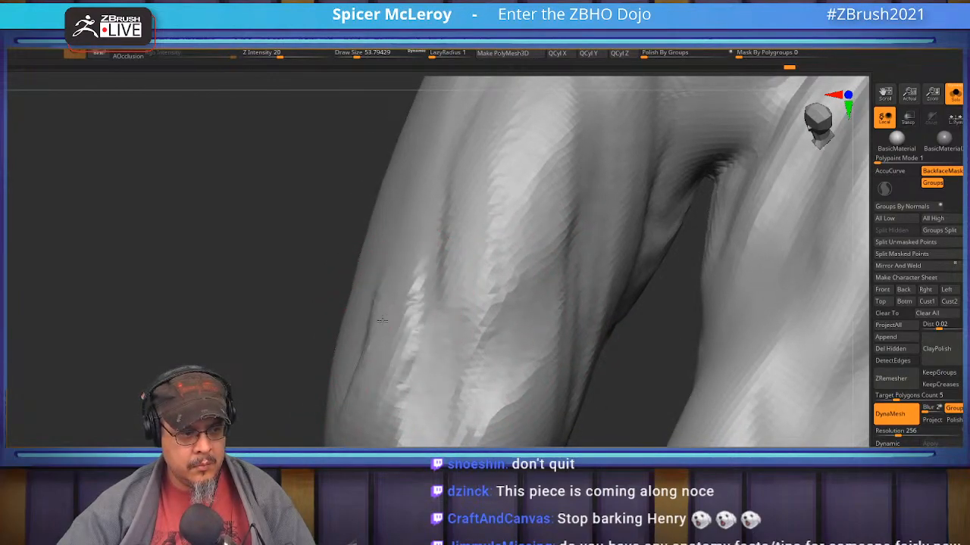
pyautogui.keyDown('shift'); pyautogui.moveTo(352, 327); pyautogui.dragTo(338, 431); pyautogui.keyUp('shift')
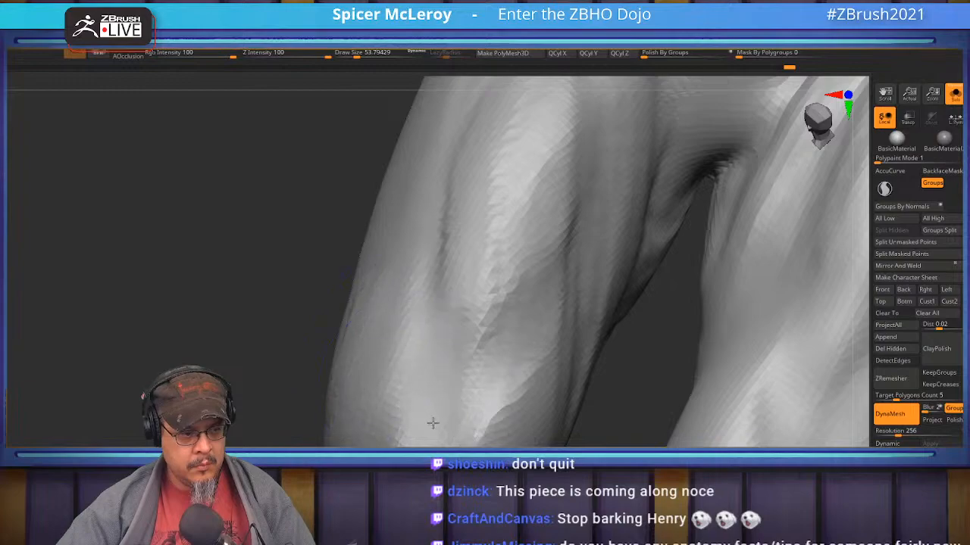
# - Fill out the inner thigh muscle running down to the knee with clay strokes and smooth the transitions
pyautogui.moveTo(454, 398)
pyautogui.mouseDown(button='right')
pyautogui.moveTo(389, 249)
pyautogui.moveTo(443, 370)
pyautogui.mouseUp(button='right')
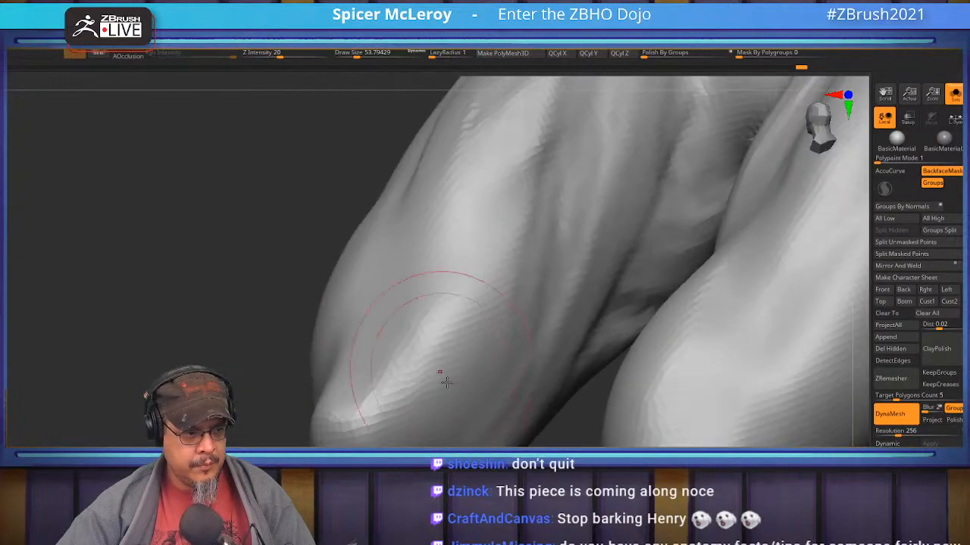
pyautogui.moveTo(521, 243); pyautogui.dragTo(477, 371)
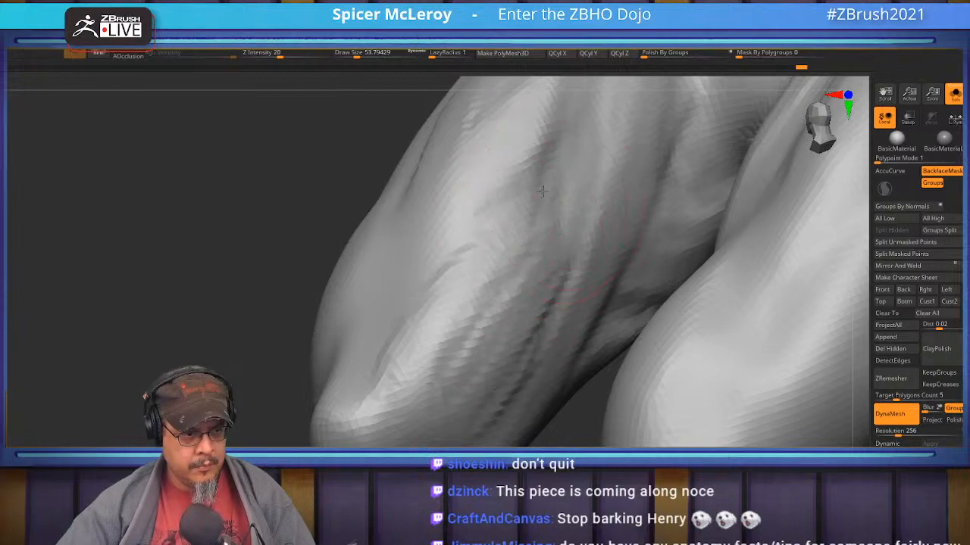
pyautogui.moveTo(550, 198)
pyautogui.keyDown('shift'); pyautogui.mouseDown()
pyautogui.moveTo(424, 325)
pyautogui.moveTo(525, 271)
pyautogui.mouseUp(); pyautogui.keyUp('shift')
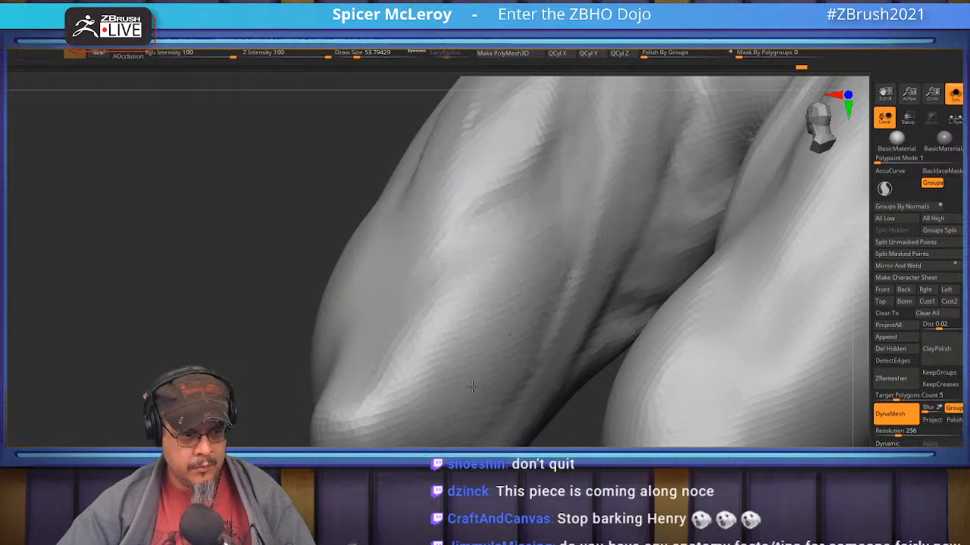
pyautogui.moveTo(468, 394); pyautogui.dragTo(407, 387, button='right')
pyautogui.moveTo(420, 255)
pyautogui.keyDown('shift'); pyautogui.mouseDown()
pyautogui.moveTo(431, 218)
pyautogui.moveTo(391, 278)
pyautogui.mouseUp(); pyautogui.keyUp('shift')
# - Define the outer thigh muscle and its groove above the knee, then soften the surface
pyautogui.press('f')
pyautogui.moveTo(487, 268); pyautogui.dragTo(502, 390, button='right')
pyautogui.moveTo(495, 327); pyautogui.dragTo(364, 350, button='right')
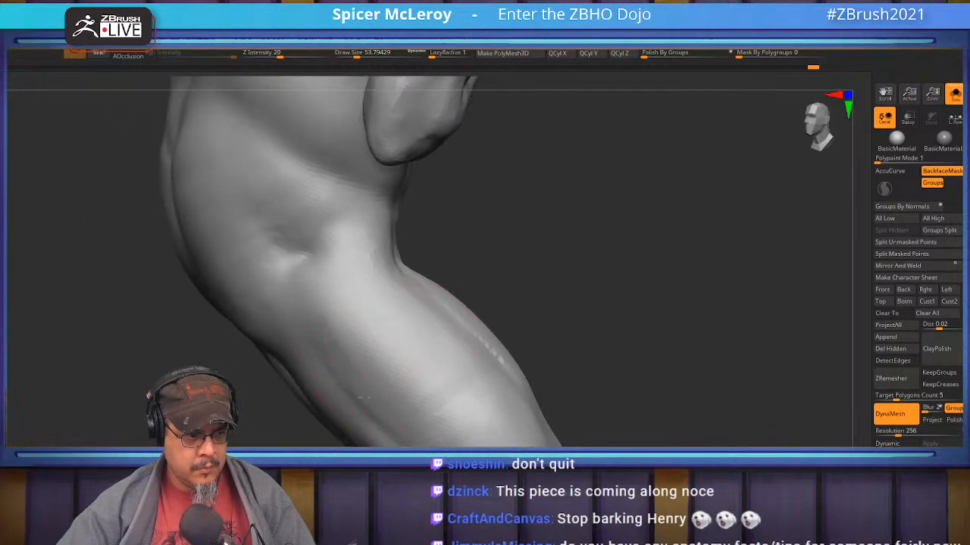
pyautogui.moveTo(439, 425); pyautogui.dragTo(429, 296, button='right')
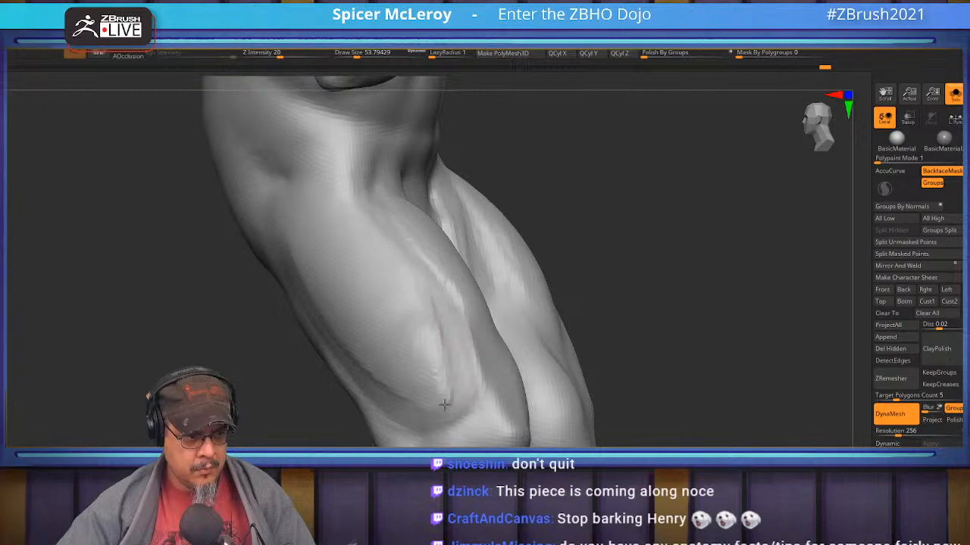
pyautogui.keyDown('shift'); pyautogui.moveTo(416, 329); pyautogui.dragTo(426, 378); pyautogui.keyUp('shift')
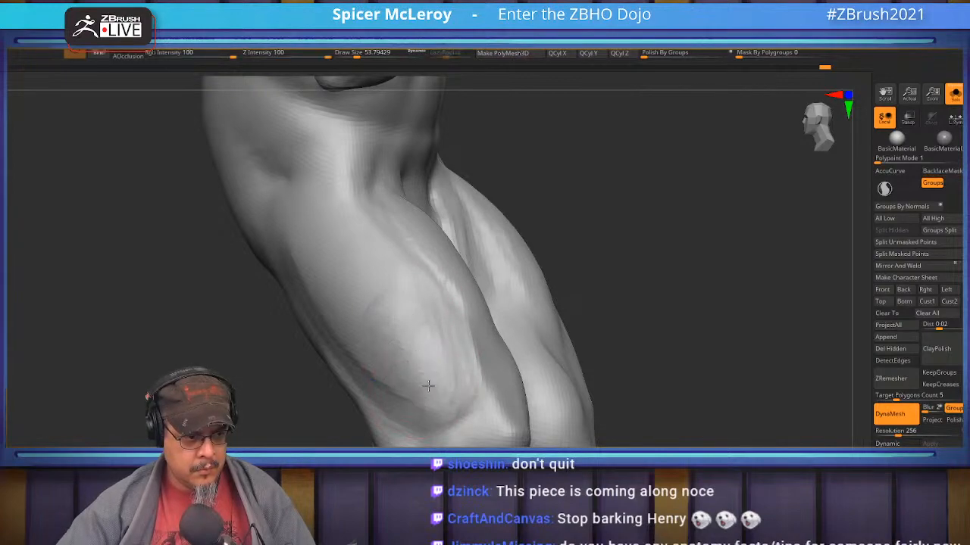
# - Turn off Solo to show the whole sculpture and reference painting, and bring the figure's back into view
pyautogui.moveTo(489, 407)
pyautogui.mouseDown(button='right')
pyautogui.moveTo(463, 363)
pyautogui.moveTo(504, 276)
pyautogui.moveTo(506, 334)
pyautogui.mouseUp(button='right')
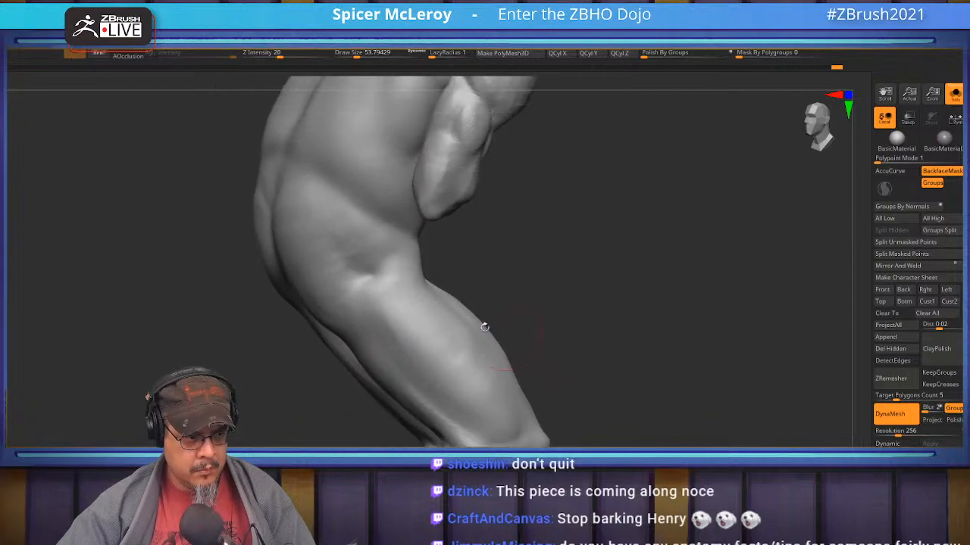
pyautogui.press('shift')
pyautogui.keyDown('alt'); pyautogui.moveTo(322, 230); pyautogui.dragTo(360, 371, button='right'); pyautogui.keyUp('alt')
pyautogui.keyDown('shift'); pyautogui.moveTo(470, 265); pyautogui.dragTo(584, 219, button='right'); pyautogui.keyUp('shift')
pyautogui.press('f')
pyautogui.moveTo(518, 284)
pyautogui.keyDown('alt'); pyautogui.mouseDown(button='right')
pyautogui.moveTo(610, 288)
pyautogui.moveTo(714, 311)
pyautogui.mouseUp(button='right'); pyautogui.keyUp('alt')
pyautogui.click(954, 95)
pyautogui.moveTo(543, 307)
pyautogui.mouseDown(button='right')
pyautogui.moveTo(632, 276)
pyautogui.moveTo(592, 270)
pyautogui.moveTo(635, 259)
pyautogui.moveTo(653, 227)
pyautogui.moveTo(637, 343)
pyautogui.moveTo(626, 341)
pyautogui.mouseUp(button='right')
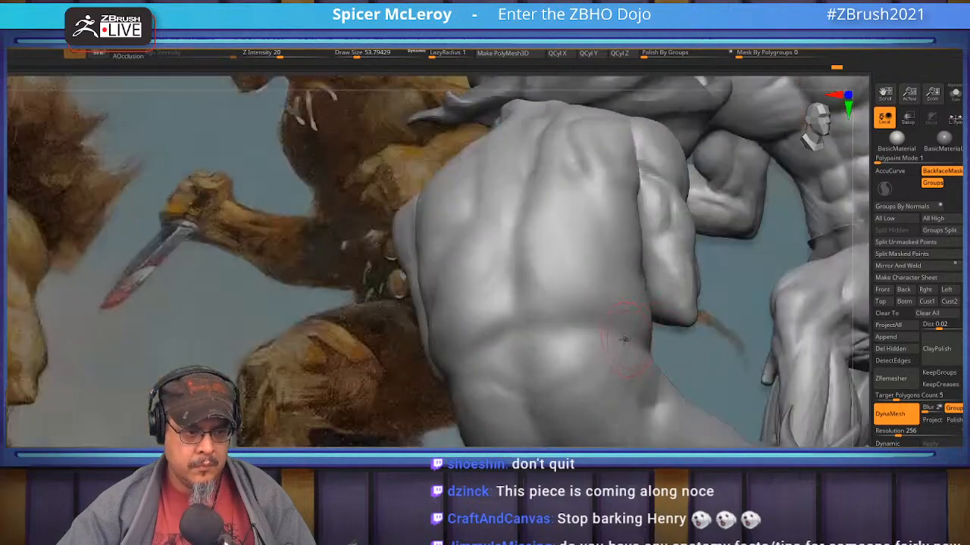
# - Mask a wide band across the figure's lower back at a draw size of about 39
pyautogui.press('s')
pyautogui.moveTo(626, 341)
pyautogui.keyDown('ctrl'); pyautogui.mouseDown()
pyautogui.moveTo(536, 331)
pyautogui.moveTo(483, 346)
pyautogui.mouseUp(); pyautogui.keyUp('ctrl')
pyautogui.moveTo(485, 341)
pyautogui.mouseDown(button='right')
pyautogui.moveTo(590, 319)
pyautogui.moveTo(577, 313)
pyautogui.mouseUp(button='right')
pyautogui.moveTo(503, 336)
pyautogui.keyDown('ctrl'); pyautogui.mouseDown()
pyautogui.moveTo(462, 363)
pyautogui.moveTo(595, 353)
pyautogui.mouseUp(); pyautogui.keyUp('ctrl')
pyautogui.moveTo(597, 351)
pyautogui.mouseDown(button='right')
pyautogui.moveTo(492, 358)
pyautogui.moveTo(500, 367)
pyautogui.mouseUp(button='right')
pyautogui.moveTo(497, 371)
pyautogui.keyDown('ctrl'); pyautogui.mouseDown()
pyautogui.moveTo(567, 362)
pyautogui.moveTo(641, 336)
pyautogui.mouseUp(); pyautogui.keyUp('ctrl')
pyautogui.moveTo(574, 354)
pyautogui.keyDown('ctrl'); pyautogui.mouseDown()
pyautogui.moveTo(481, 357)
pyautogui.moveTo(602, 334)
pyautogui.mouseUp(); pyautogui.keyUp('ctrl')
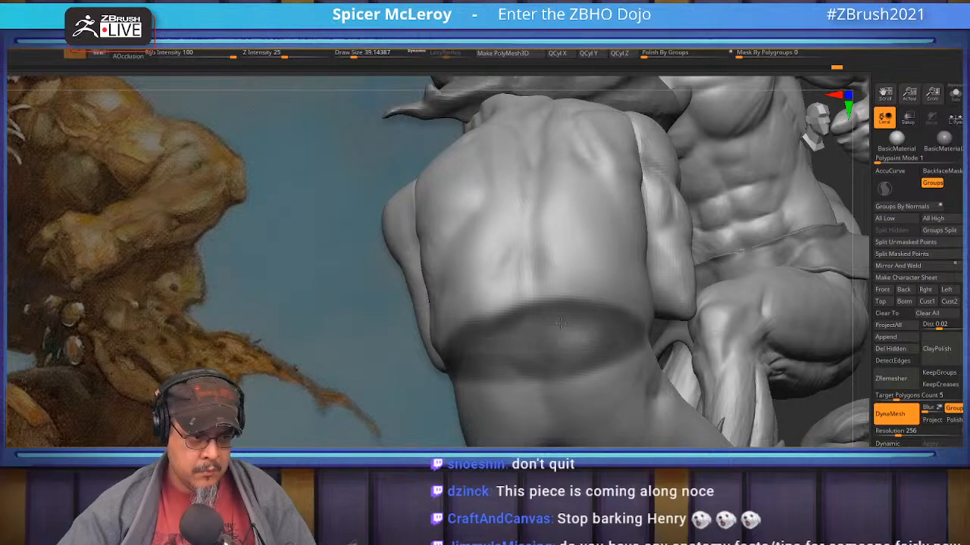
# - Refine the mask's edges and extend the band around both hips
pyautogui.moveTo(604, 318)
pyautogui.mouseDown(button='right')
pyautogui.moveTo(574, 312)
pyautogui.moveTo(583, 309)
pyautogui.moveTo(591, 317)
pyautogui.moveTo(567, 324)
pyautogui.moveTo(594, 341)
pyautogui.moveTo(590, 352)
pyautogui.moveTo(606, 329)
pyautogui.moveTo(553, 358)
pyautogui.moveTo(541, 323)
pyautogui.moveTo(556, 329)
pyautogui.mouseUp(button='right')
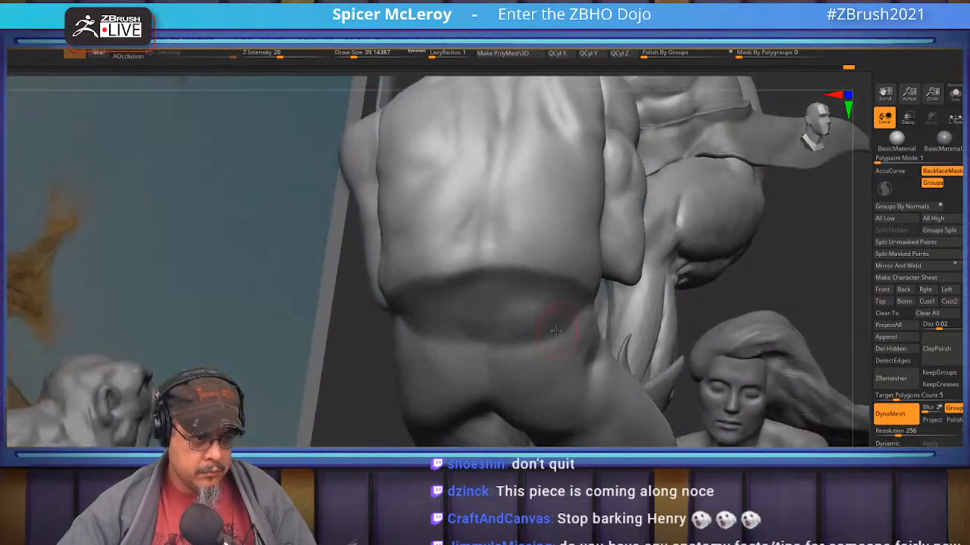
pyautogui.press('ctrl')
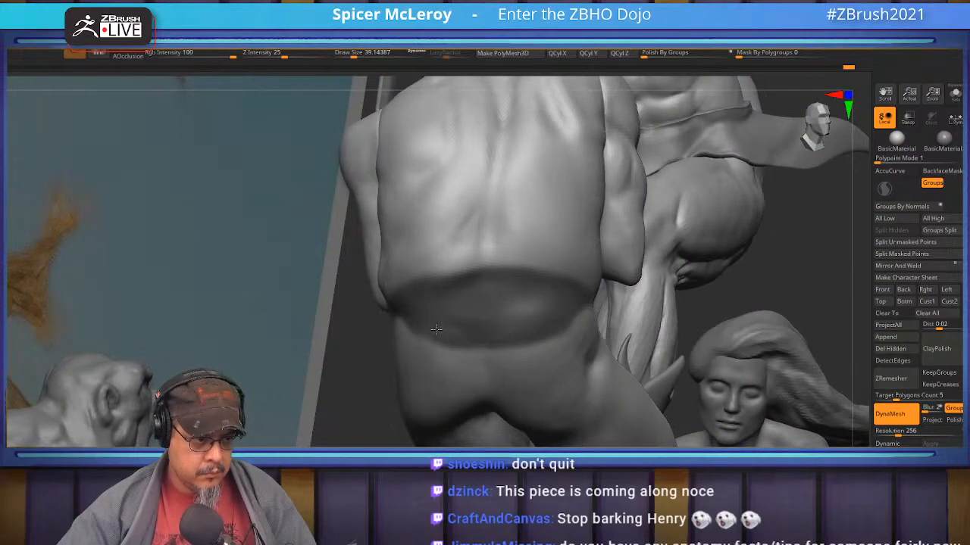
pyautogui.moveTo(414, 318)
pyautogui.mouseDown(button='right')
pyautogui.moveTo(670, 278)
pyautogui.moveTo(661, 279)
pyautogui.mouseUp(button='right')
pyautogui.press('ctrl')
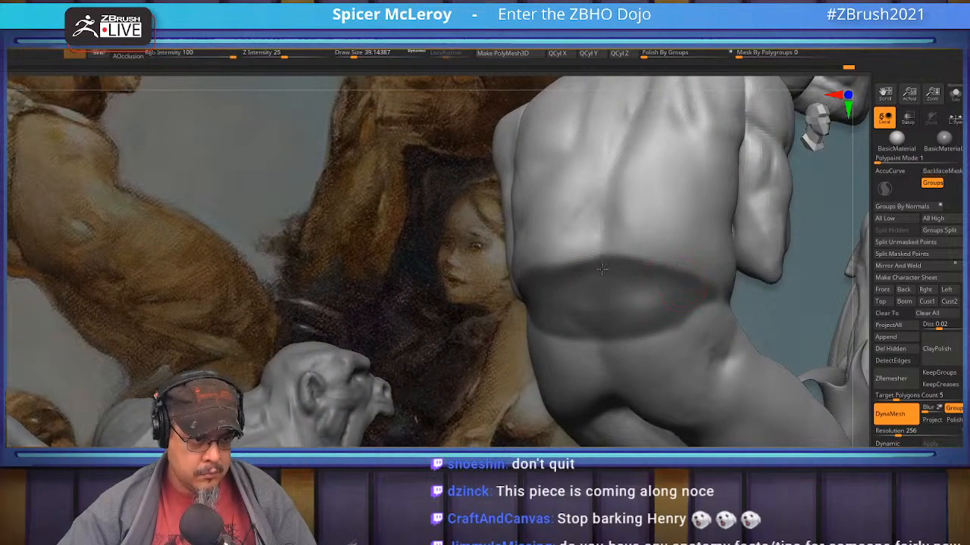
pyautogui.moveTo(551, 274); pyautogui.dragTo(588, 277, button='right')
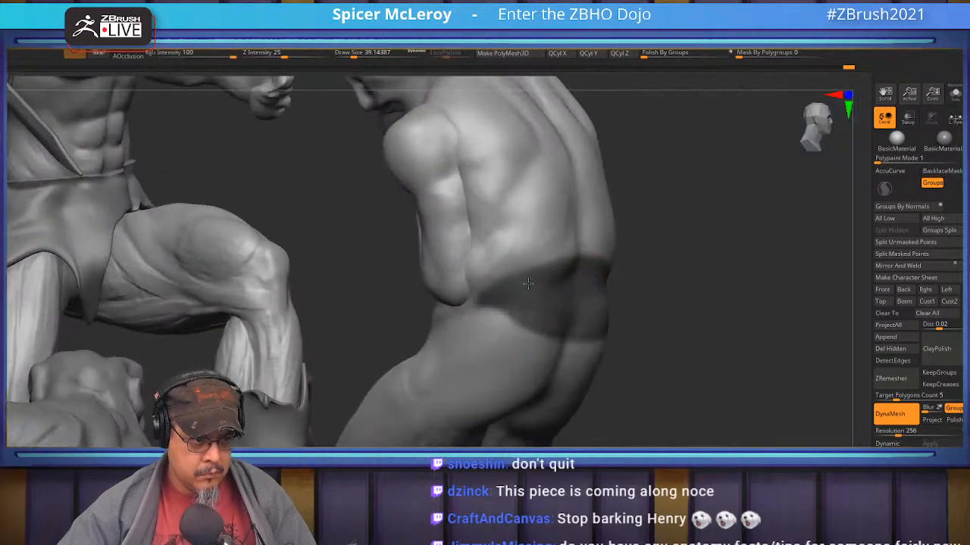
pyautogui.moveTo(574, 216)
pyautogui.mouseDown(button='right')
pyautogui.moveTo(612, 238)
pyautogui.moveTo(667, 242)
pyautogui.moveTo(564, 244)
pyautogui.moveTo(587, 288)
pyautogui.mouseUp(button='right')
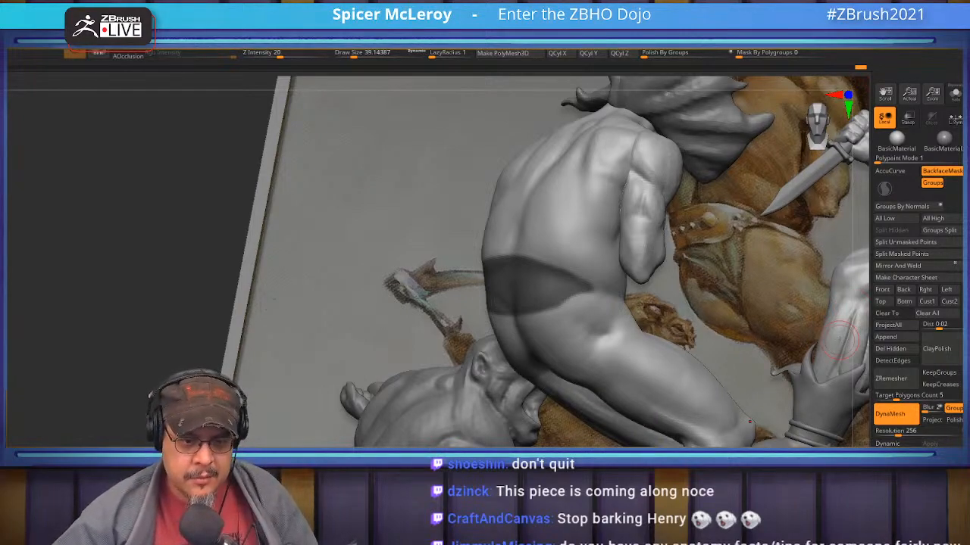
# - Extract the masked waist area as a belt, increase its thickness and accept it as a new subtool
pyautogui.click(963, 190)
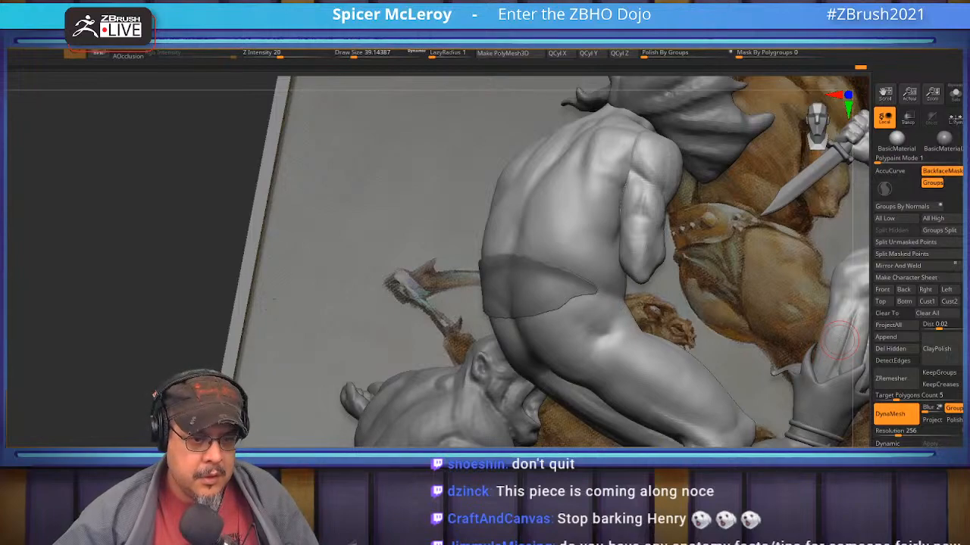
pyautogui.click(840, 339)
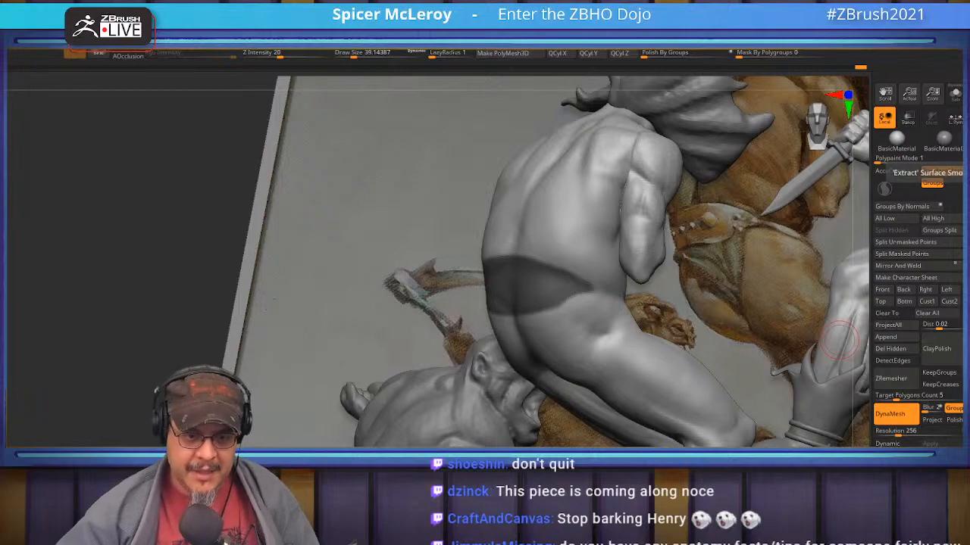
pyautogui.click(960, 190)
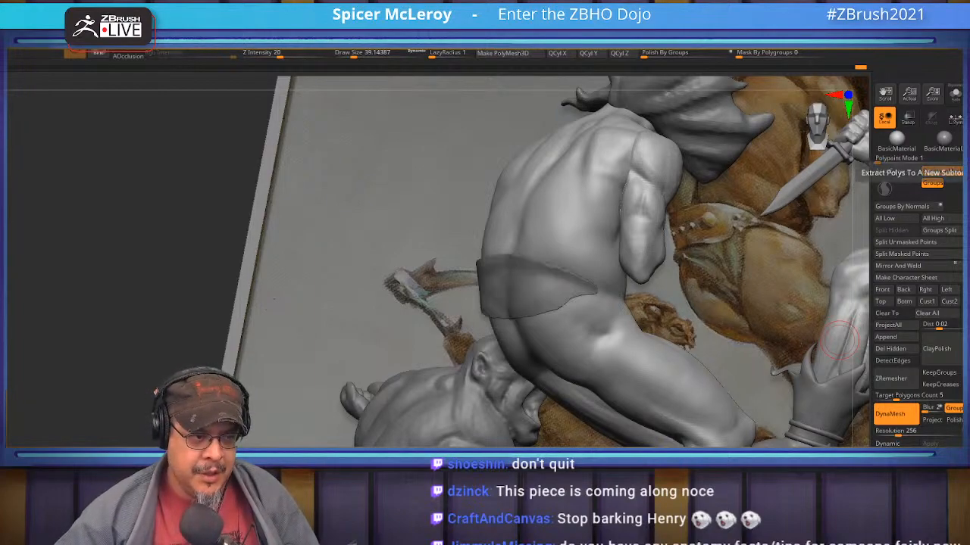
pyautogui.click(956, 188)
# - ZRemesh the extracted belt with KeepGroups enabled and a target polygon count of 2
pyautogui.keyDown('alt'); pyautogui.moveTo(705, 190); pyautogui.dragTo(684, 260); pyautogui.keyUp('alt')
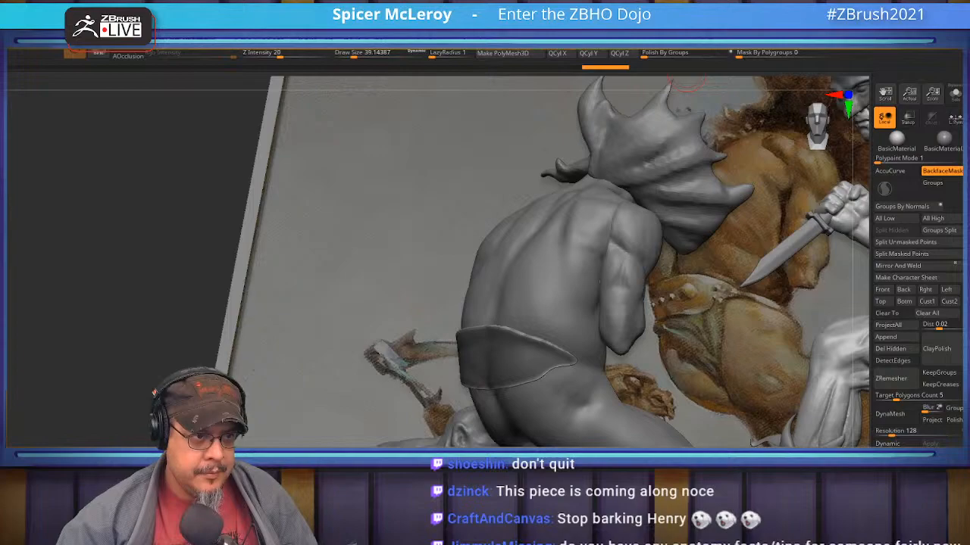
pyautogui.moveTo(150, 285)
pyautogui.mouseDown()
pyautogui.moveTo(413, 327)
pyautogui.moveTo(370, 246)
pyautogui.moveTo(378, 303)
pyautogui.mouseUp()
pyautogui.click(948, 374)
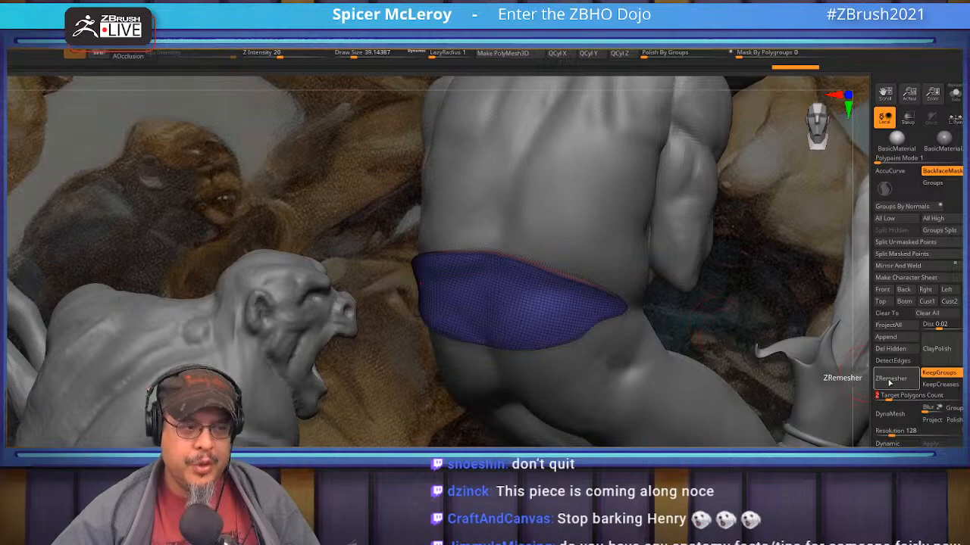
pyautogui.press('Return')
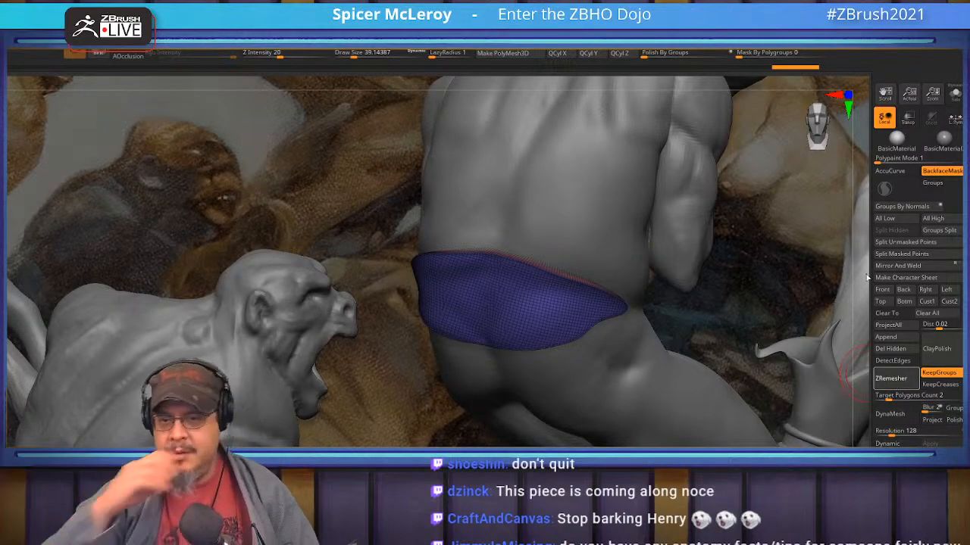
# - Compare the remeshed belt with the painting, turn on its dynamic subdivision and hide the polyframe
pyautogui.moveTo(598, 309); pyautogui.dragTo(540, 287, button='right')
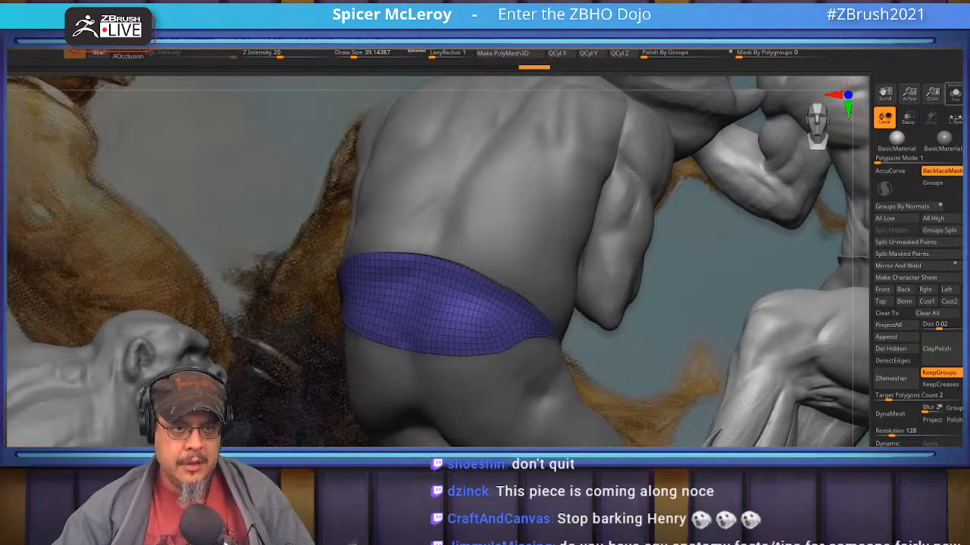
pyautogui.keyDown('ctrl'); pyautogui.moveTo(592, 288); pyautogui.dragTo(508, 272, button='right'); pyautogui.keyUp('ctrl')
pyautogui.moveTo(300, 215)
pyautogui.keyDown('ctrl'); pyautogui.mouseDown(button='right')
pyautogui.moveTo(200, 228)
pyautogui.moveTo(325, 261)
pyautogui.moveTo(382, 257)
pyautogui.moveTo(326, 231)
pyautogui.moveTo(389, 258)
pyautogui.mouseUp(button='right'); pyautogui.keyUp('ctrl')
pyautogui.moveTo(515, 288)
pyautogui.keyDown('alt'); pyautogui.mouseDown(button='right')
pyautogui.moveTo(359, 238)
pyautogui.moveTo(402, 269)
pyautogui.moveTo(373, 245)
pyautogui.moveTo(400, 252)
pyautogui.mouseUp(button='right'); pyautogui.keyUp('alt')
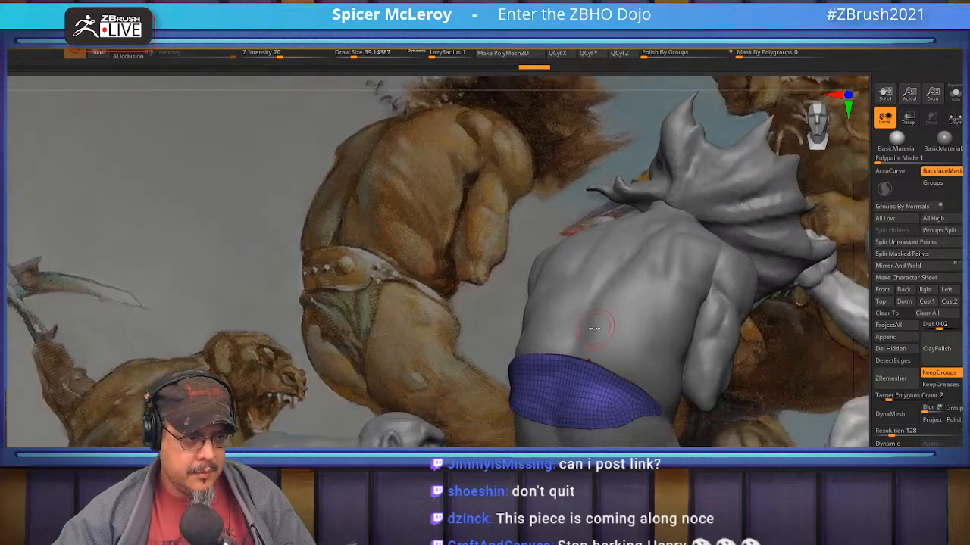
pyautogui.moveTo(594, 325)
pyautogui.keyDown('alt'); pyautogui.mouseDown(button='right')
pyautogui.moveTo(567, 255)
pyautogui.moveTo(564, 264)
pyautogui.moveTo(506, 253)
pyautogui.moveTo(547, 279)
pyautogui.moveTo(559, 270)
pyautogui.mouseUp(button='right'); pyautogui.keyUp('alt')
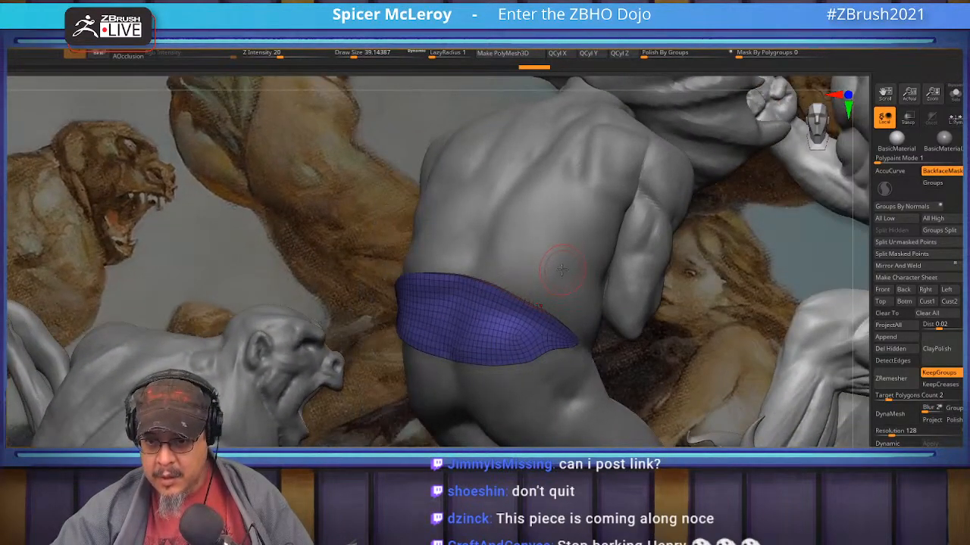
pyautogui.press('d')
pyautogui.hotkey('shift', 'f')
pyautogui.moveTo(559, 279)
pyautogui.mouseDown(button='right')
pyautogui.moveTo(517, 244)
pyautogui.moveTo(546, 262)
pyautogui.moveTo(518, 244)
pyautogui.moveTo(526, 261)
pyautogui.mouseUp(button='right')
# - Shape both tapered ends of the belt over the hips with the Move brush, adjusting the brush size for each side
pyautogui.press('b')
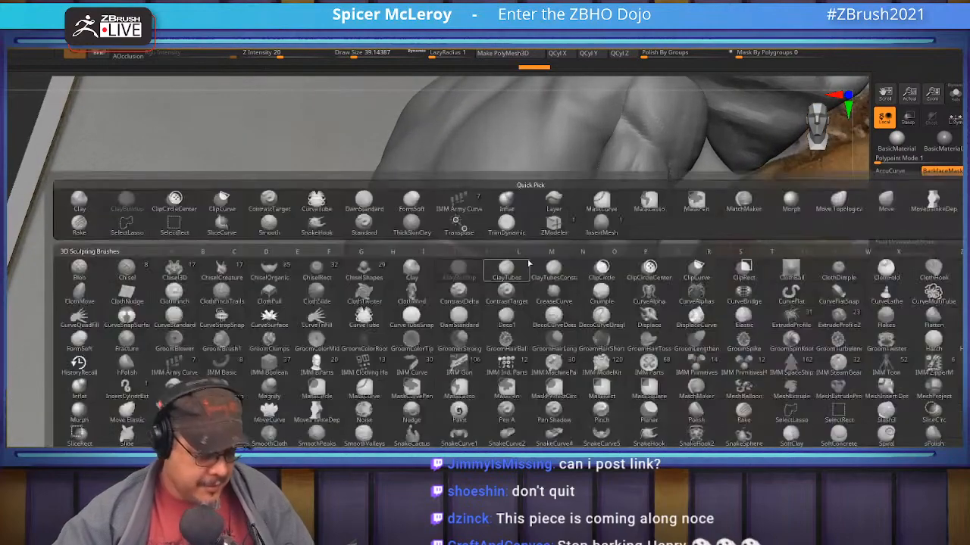
pyautogui.press('m')
pyautogui.press('v')
pyautogui.press('s')
pyautogui.moveTo(521, 278); pyautogui.dragTo(527, 278)
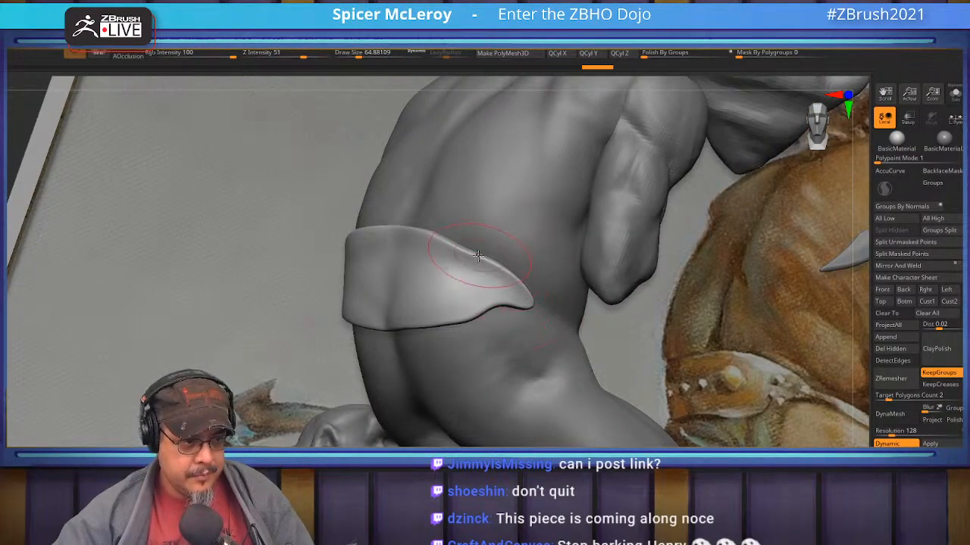
pyautogui.moveTo(496, 321); pyautogui.dragTo(499, 313)
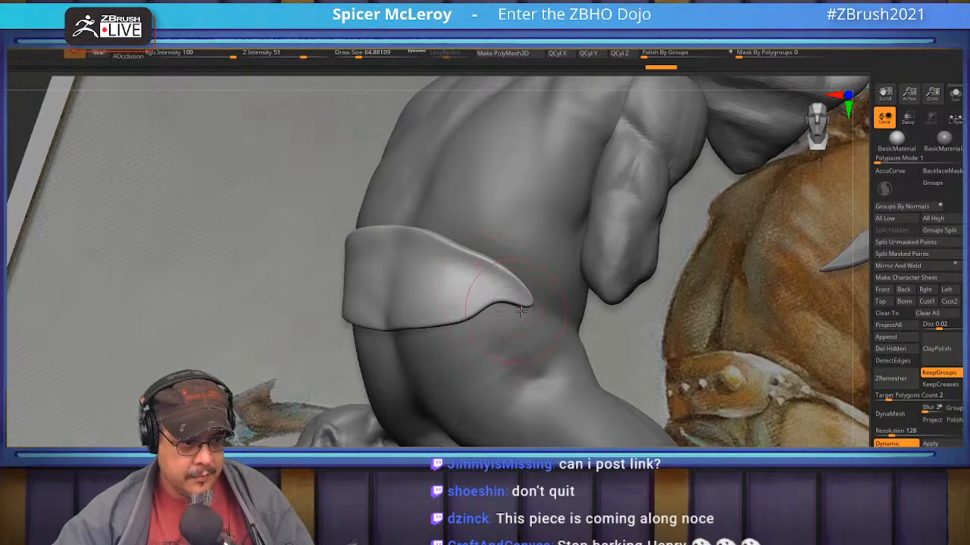
pyautogui.moveTo(535, 316)
pyautogui.mouseDown(button='right')
pyautogui.moveTo(456, 308)
pyautogui.moveTo(378, 277)
pyautogui.mouseUp(button='right')
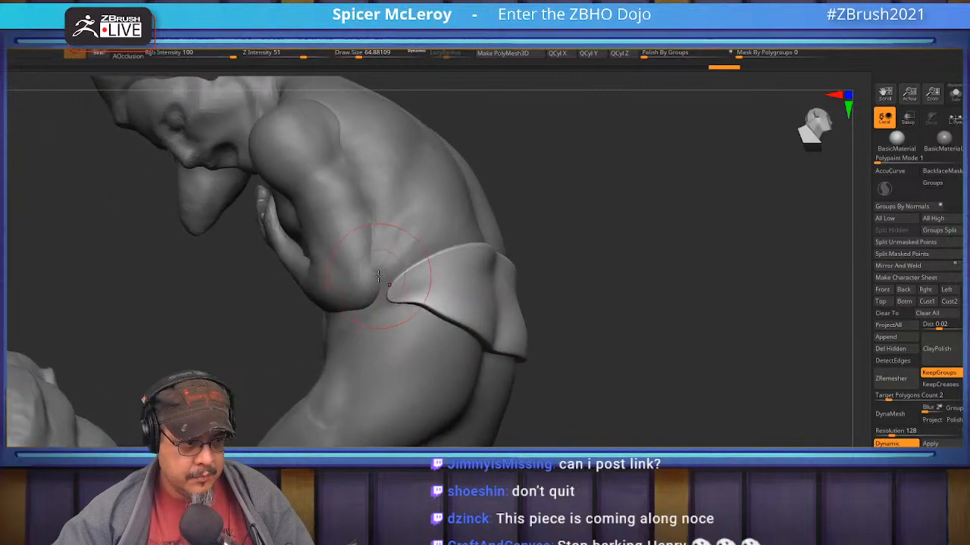
pyautogui.press('s')
pyautogui.moveTo(369, 303); pyautogui.dragTo(378, 304)
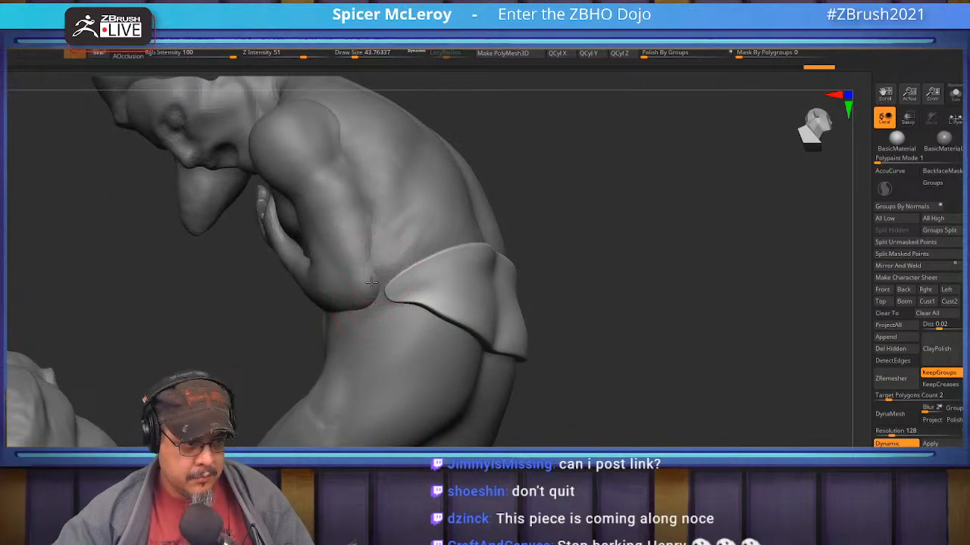
pyautogui.moveTo(372, 291)
pyautogui.mouseDown(button='right')
pyautogui.moveTo(384, 286)
pyautogui.moveTo(390, 309)
pyautogui.mouseUp(button='right')
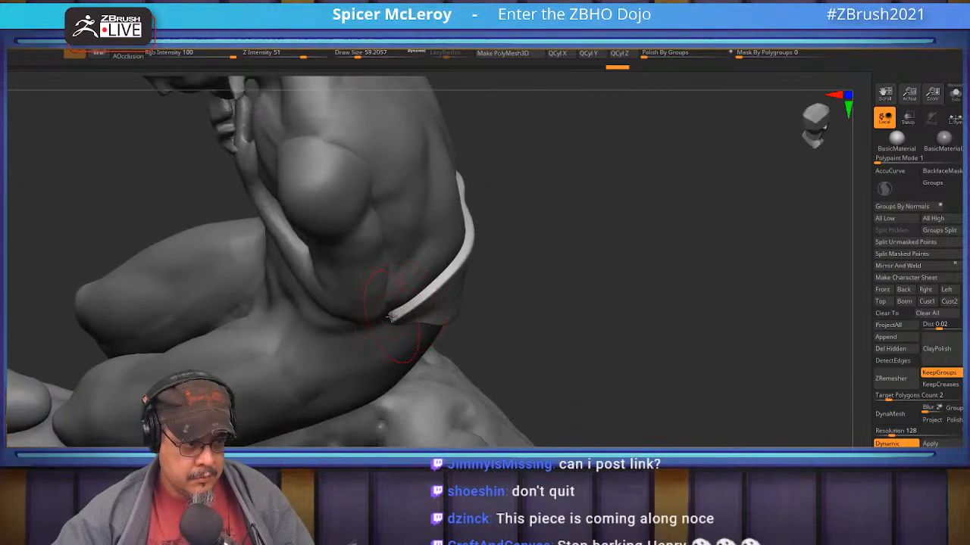
pyautogui.moveTo(432, 282)
pyautogui.mouseDown(button='right')
pyautogui.moveTo(454, 295)
pyautogui.moveTo(487, 257)
pyautogui.moveTo(826, 371)
pyautogui.mouseUp(button='right')
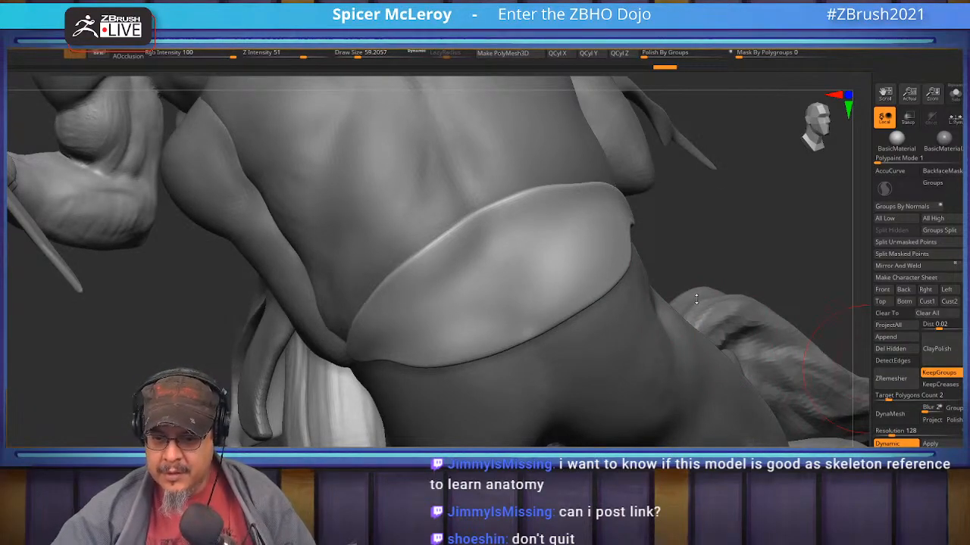
# - Smooth the belt's surface across the lower back and toward both hips
pyautogui.moveTo(517, 305); pyautogui.dragTo(567, 320, button='right')
pyautogui.keyDown('shift'); pyautogui.moveTo(598, 277); pyautogui.dragTo(542, 308); pyautogui.keyUp('shift')
pyautogui.moveTo(600, 302)
pyautogui.keyDown('shift'); pyautogui.mouseDown()
pyautogui.moveTo(493, 383)
pyautogui.moveTo(589, 324)
pyautogui.mouseUp(); pyautogui.keyUp('shift')
pyautogui.keyDown('shift'); pyautogui.moveTo(648, 271); pyautogui.dragTo(519, 322); pyautogui.keyUp('shift')
pyautogui.moveTo(507, 326)
pyautogui.keyDown('shift'); pyautogui.mouseDown()
pyautogui.moveTo(485, 329)
pyautogui.moveTo(606, 283)
pyautogui.moveTo(645, 258)
pyautogui.moveTo(608, 268)
pyautogui.mouseUp(); pyautogui.keyUp('shift')
pyautogui.moveTo(608, 268)
pyautogui.keyDown('shift'); pyautogui.mouseDown()
pyautogui.moveTo(572, 338)
pyautogui.moveTo(622, 312)
pyautogui.moveTo(512, 331)
pyautogui.moveTo(606, 269)
pyautogui.moveTo(639, 288)
pyautogui.mouseUp(); pyautogui.keyUp('shift')
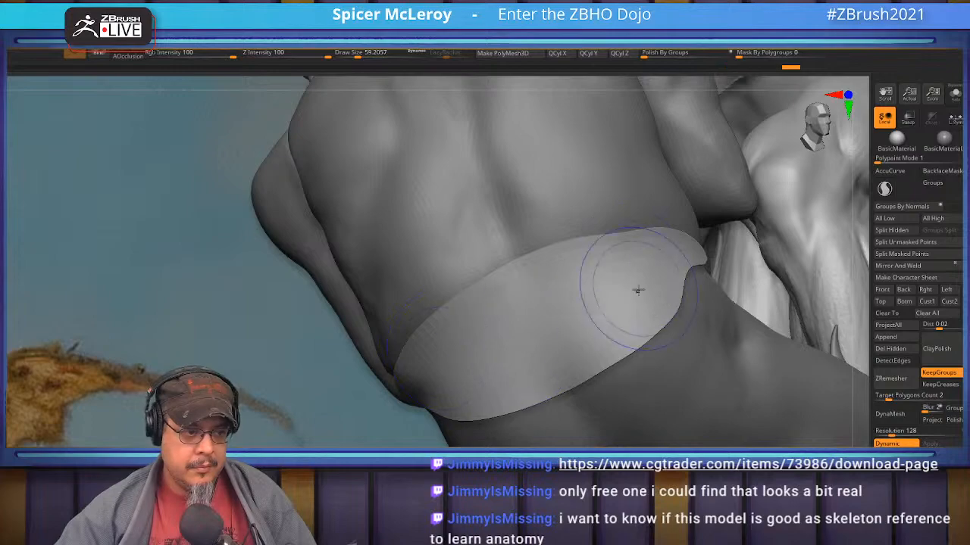
pyautogui.keyDown('shift'); pyautogui.moveTo(523, 351); pyautogui.dragTo(623, 307); pyautogui.keyUp('shift')
pyautogui.keyDown('ctrl'); pyautogui.moveTo(623, 308); pyautogui.dragTo(635, 303, button='right'); pyautogui.keyUp('ctrl')
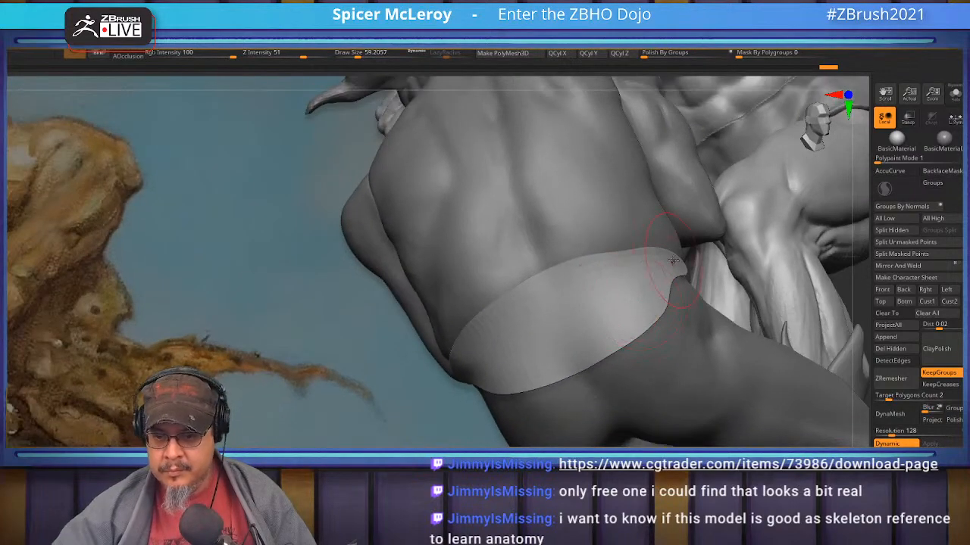
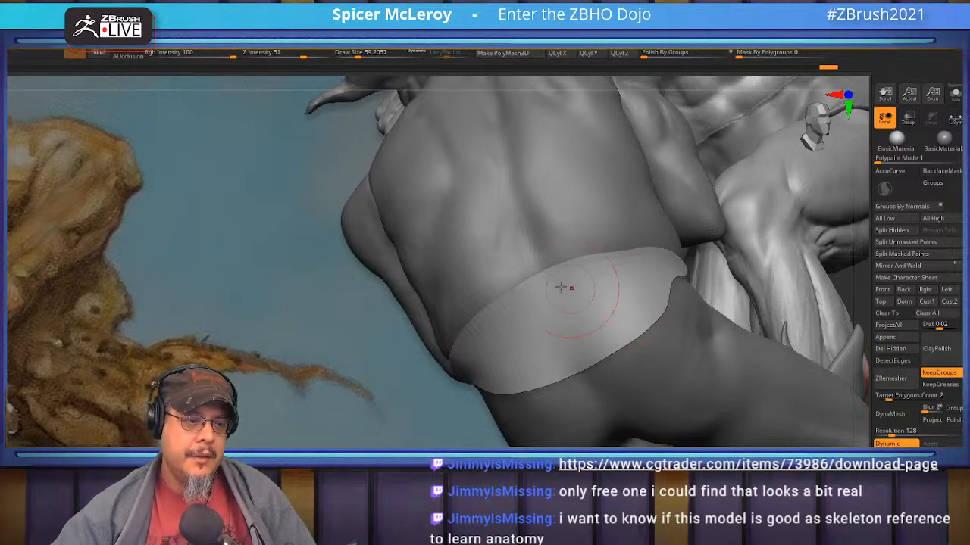
# - Step back and forward through the belt's undo history while comparing the figure with the painting
pyautogui.hotkey('ctrl', 'z')
pyautogui.moveTo(392, 378); pyautogui.dragTo(292, 384)
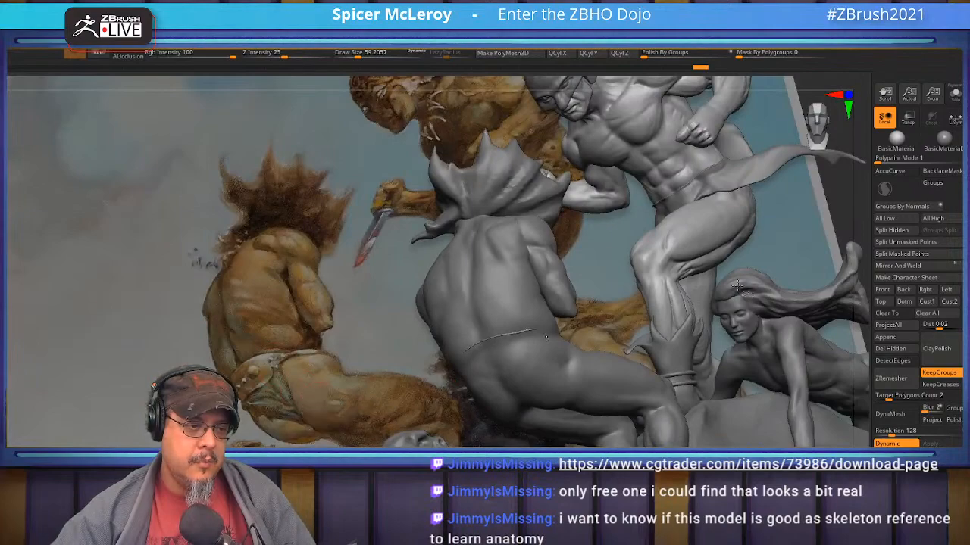
pyautogui.hotkey('ctrl', 'shift', 'z')
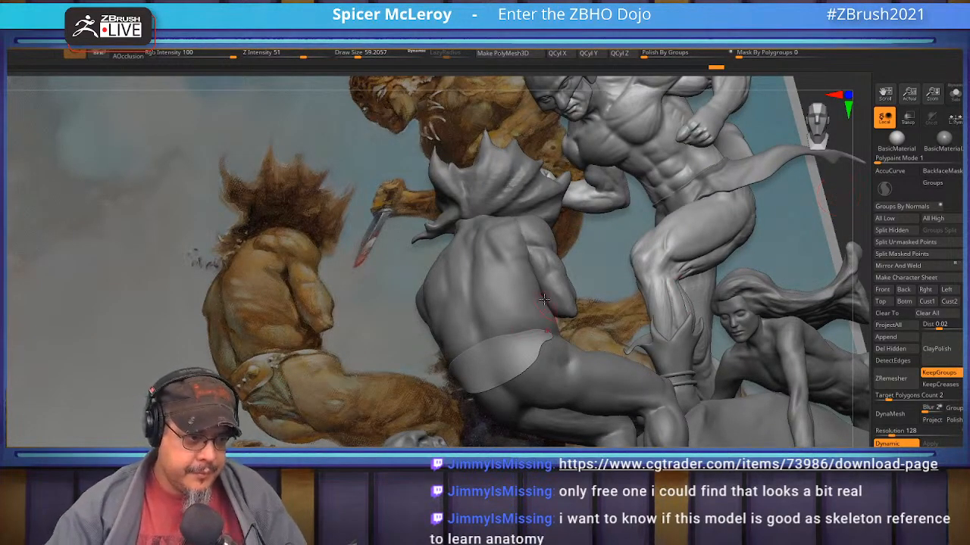
pyautogui.moveTo(707, 257)
pyautogui.keyDown('alt'); pyautogui.mouseDown()
pyautogui.moveTo(733, 319)
pyautogui.moveTo(694, 334)
pyautogui.mouseUp(); pyautogui.keyUp('alt')
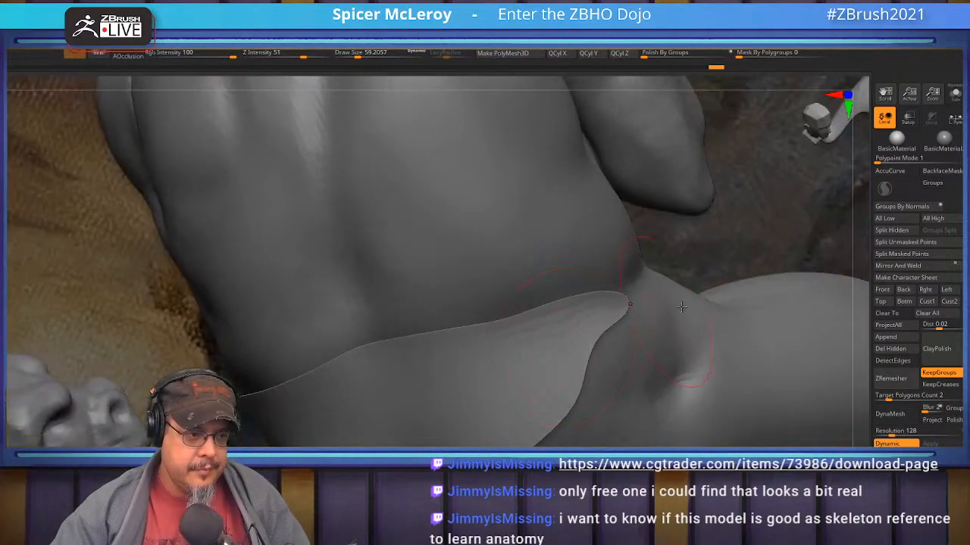
pyautogui.hotkey('ctrl', 'shift', 'z')
# - Select the hunched figure's body and isolate it with Solo
pyautogui.moveTo(850, 242)
pyautogui.mouseDown()
pyautogui.moveTo(604, 288)
pyautogui.moveTo(758, 227)
pyautogui.moveTo(676, 263)
pyautogui.moveTo(642, 255)
pyautogui.moveTo(649, 275)
pyautogui.moveTo(720, 287)
pyautogui.moveTo(653, 266)
pyautogui.mouseUp()
pyautogui.moveTo(653, 266)
pyautogui.keyDown('alt'); pyautogui.mouseDown(button='right')
pyautogui.moveTo(656, 249)
pyautogui.moveTo(675, 276)
pyautogui.mouseUp(button='right'); pyautogui.keyUp('alt')
pyautogui.moveTo(674, 276)
pyautogui.mouseDown()
pyautogui.moveTo(632, 265)
pyautogui.moveTo(662, 308)
pyautogui.mouseUp()
pyautogui.keyDown('alt'); pyautogui.click(631, 324); pyautogui.keyUp('alt')
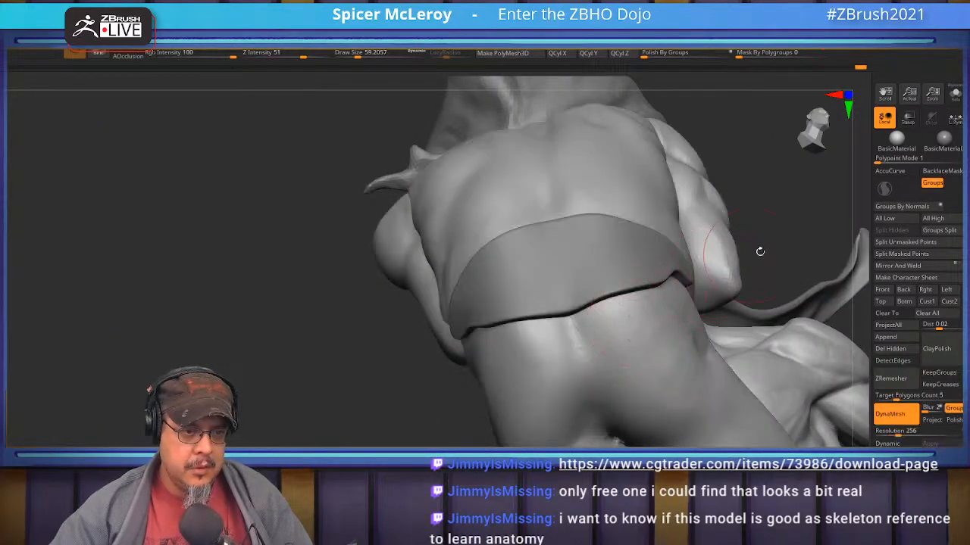
pyautogui.click(955, 98)
pyautogui.moveTo(731, 291); pyautogui.dragTo(781, 314, button='right')
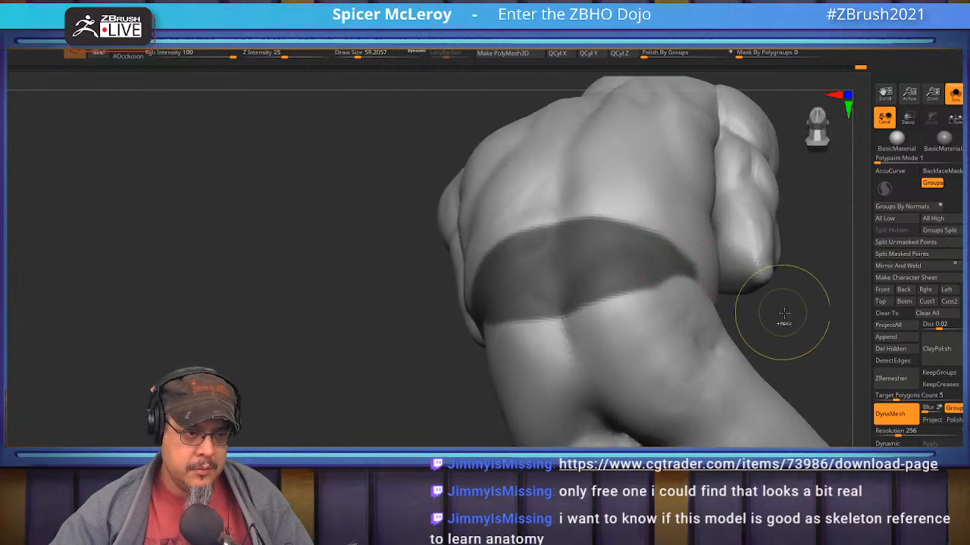
# - Extend the waist mask down over both buttocks and around the hips
pyautogui.keyDown('ctrl'); pyautogui.moveTo(781, 314); pyautogui.dragTo(787, 348); pyautogui.keyUp('ctrl')
pyautogui.moveTo(678, 277)
pyautogui.keyDown('ctrl'); pyautogui.mouseDown()
pyautogui.moveTo(618, 341)
pyautogui.moveTo(603, 416)
pyautogui.mouseUp(); pyautogui.keyUp('ctrl')
pyautogui.moveTo(642, 337); pyautogui.dragTo(587, 338, button='right')
pyautogui.moveTo(460, 324)
pyautogui.keyDown('ctrl'); pyautogui.mouseDown()
pyautogui.moveTo(532, 352)
pyautogui.moveTo(577, 414)
pyautogui.moveTo(532, 347)
pyautogui.moveTo(452, 312)
pyautogui.mouseUp(); pyautogui.keyUp('ctrl')
pyautogui.moveTo(452, 314); pyautogui.dragTo(461, 309, button='right')
pyautogui.moveTo(461, 310)
pyautogui.keyDown('ctrl'); pyautogui.mouseDown()
pyautogui.moveTo(617, 254)
pyautogui.moveTo(454, 303)
pyautogui.moveTo(614, 277)
pyautogui.moveTo(581, 284)
pyautogui.moveTo(569, 329)
pyautogui.moveTo(583, 371)
pyautogui.mouseUp(); pyautogui.keyUp('ctrl')
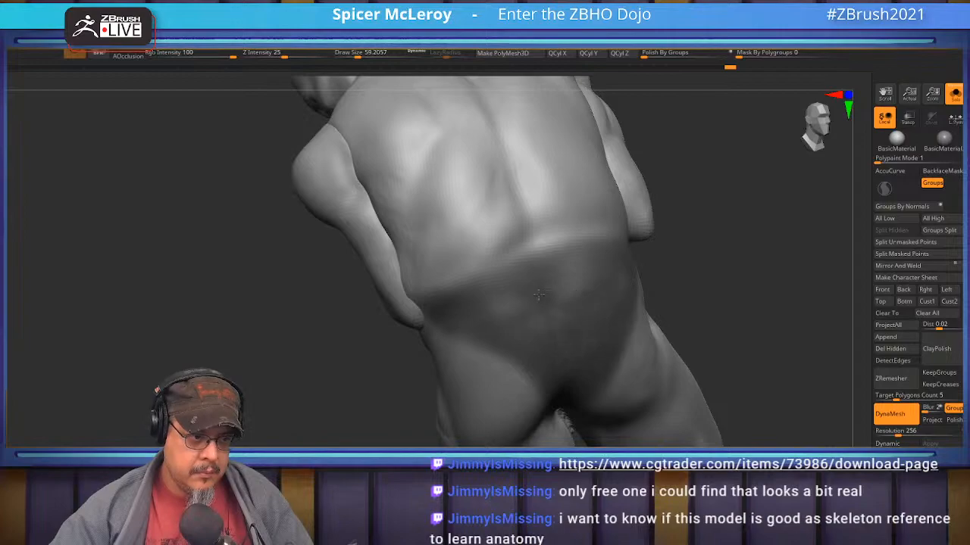
# - Continue the mask with a smaller brush across the front of the pelvis and underneath between the legs
pyautogui.moveTo(712, 299)
pyautogui.mouseDown()
pyautogui.moveTo(664, 288)
pyautogui.moveTo(566, 353)
pyautogui.moveTo(574, 442)
pyautogui.moveTo(537, 343)
pyautogui.moveTo(697, 387)
pyautogui.moveTo(641, 393)
pyautogui.moveTo(574, 442)
pyautogui.mouseUp()
pyautogui.press('s')
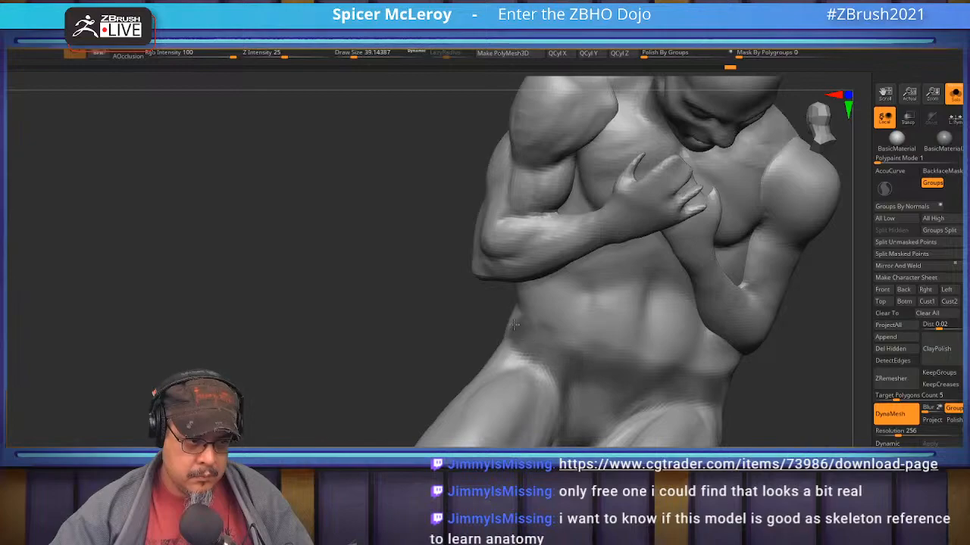
pyautogui.moveTo(419, 346)
pyautogui.mouseDown()
pyautogui.moveTo(411, 277)
pyautogui.moveTo(513, 204)
pyautogui.moveTo(646, 309)
pyautogui.moveTo(648, 297)
pyautogui.mouseUp()
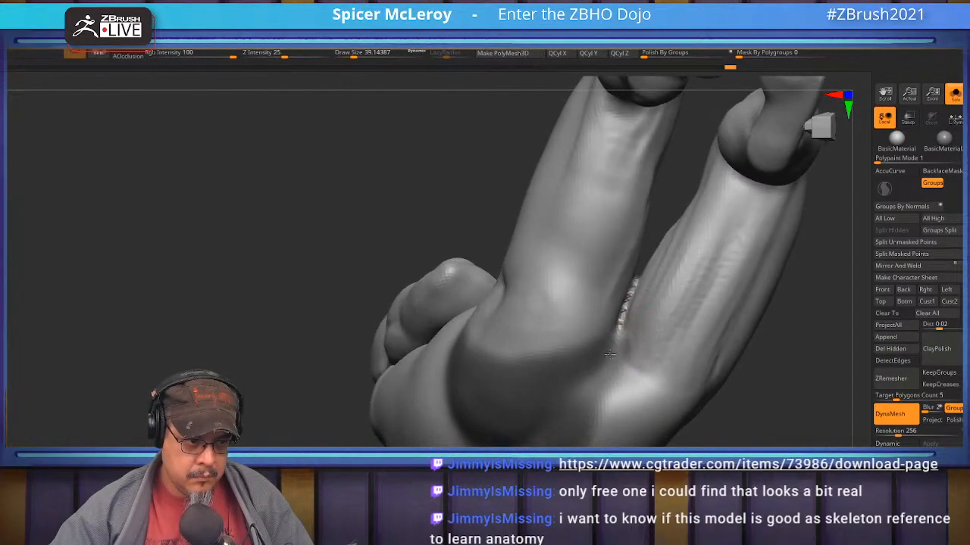
pyautogui.moveTo(594, 371); pyautogui.dragTo(578, 336, button='right')
pyautogui.moveTo(577, 335)
pyautogui.mouseDown()
pyautogui.moveTo(588, 349)
pyautogui.moveTo(593, 277)
pyautogui.moveTo(584, 325)
pyautogui.moveTo(588, 277)
pyautogui.moveTo(565, 224)
pyautogui.moveTo(600, 340)
pyautogui.moveTo(600, 320)
pyautogui.moveTo(526, 305)
pyautogui.moveTo(539, 318)
pyautogui.moveTo(572, 314)
pyautogui.mouseUp()
# - Reshape the groin between the upper thighs with the Move brush
pyautogui.press('b')
pyautogui.press('m')
pyautogui.press('v')
pyautogui.press('s')
pyautogui.moveTo(576, 362); pyautogui.dragTo(581, 362)
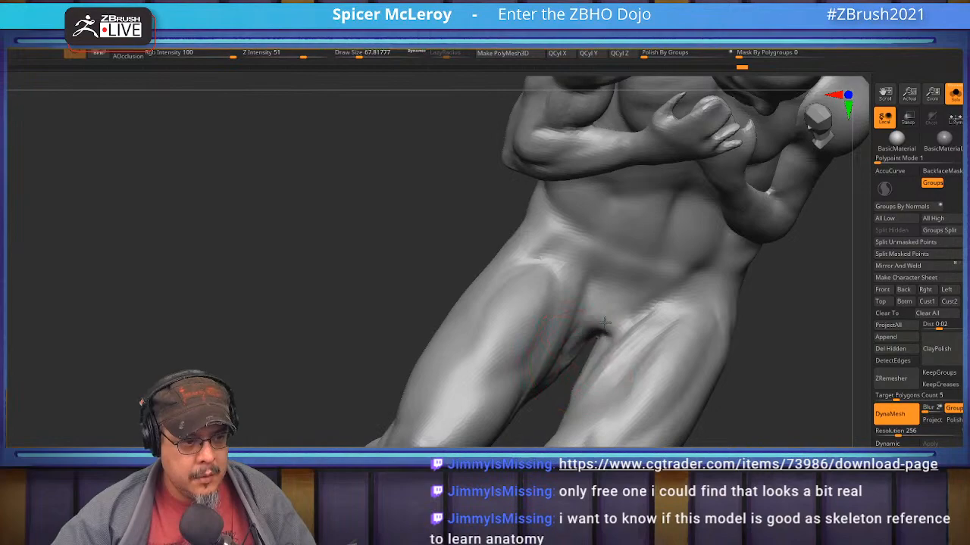
# - Build up the groin with the ClayBuildup brush, then clear the body's mask and smooth the added volume
pyautogui.press('b')
pyautogui.press('n')
pyautogui.press('Escape')
pyautogui.press('b')
pyautogui.press('c')
pyautogui.press('b')
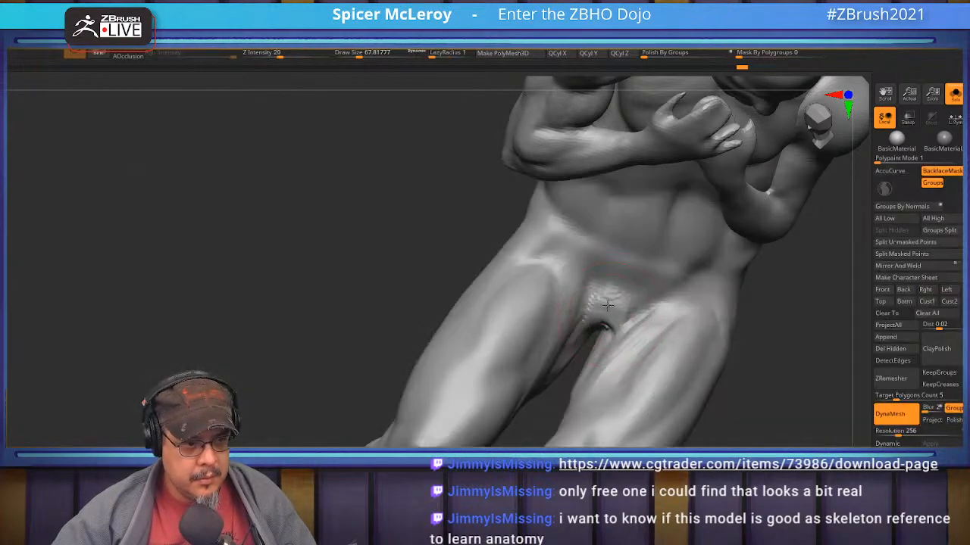
pyautogui.moveTo(593, 331); pyautogui.dragTo(596, 327)
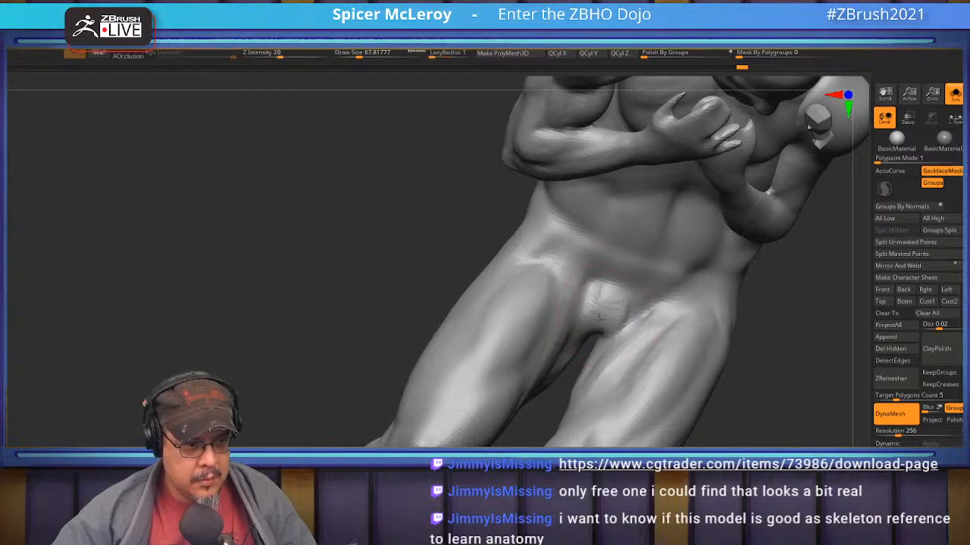
pyautogui.keyDown('ctrl'); pyautogui.moveTo(416, 297); pyautogui.dragTo(398, 286); pyautogui.keyUp('ctrl')
pyautogui.keyDown('shift'); pyautogui.moveTo(612, 317); pyautogui.dragTo(605, 321); pyautogui.keyUp('shift')
# - Fill the crease between the inner thighs with a smaller clay brush and remesh the body with DynaMesh
pyautogui.moveTo(603, 321); pyautogui.dragTo(598, 267, button='right')
pyautogui.moveTo(598, 267)
pyautogui.mouseDown()
pyautogui.moveTo(642, 306)
pyautogui.moveTo(657, 276)
pyautogui.moveTo(635, 323)
pyautogui.mouseUp()
pyautogui.keyDown('ctrl'); pyautogui.moveTo(806, 426); pyautogui.dragTo(798, 424); pyautogui.keyUp('ctrl')
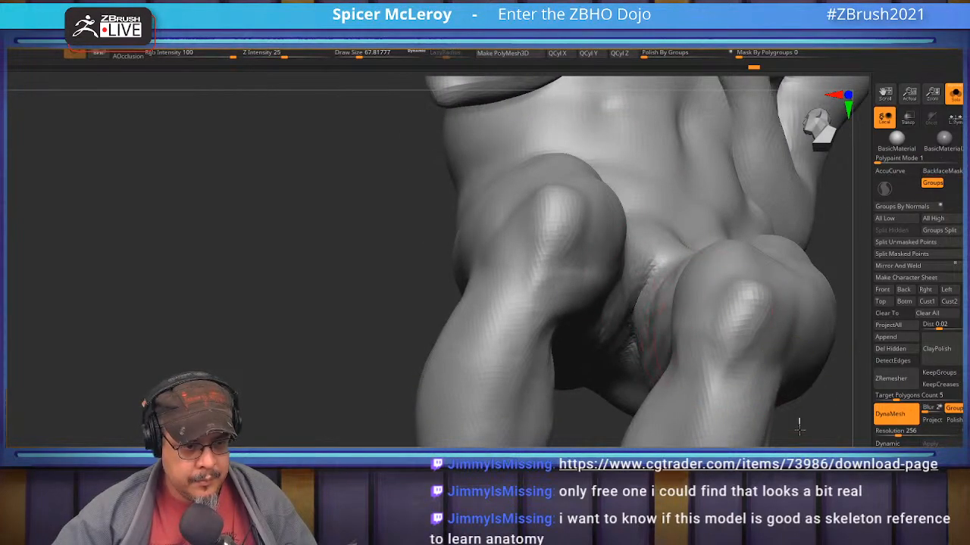
pyautogui.press('s')
pyautogui.moveTo(657, 292); pyautogui.dragTo(648, 293)
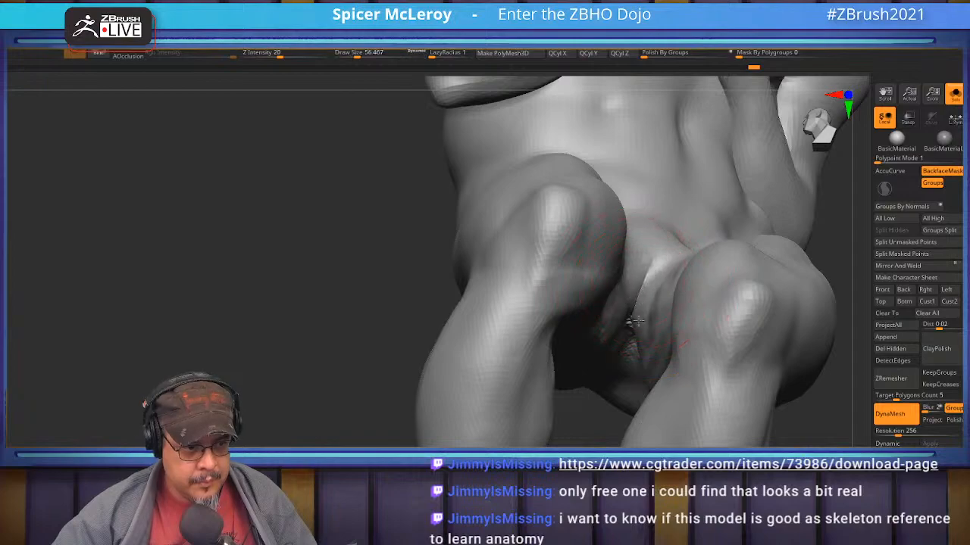
pyautogui.keyDown('ctrl'); pyautogui.moveTo(783, 436); pyautogui.dragTo(793, 430); pyautogui.keyUp('ctrl')
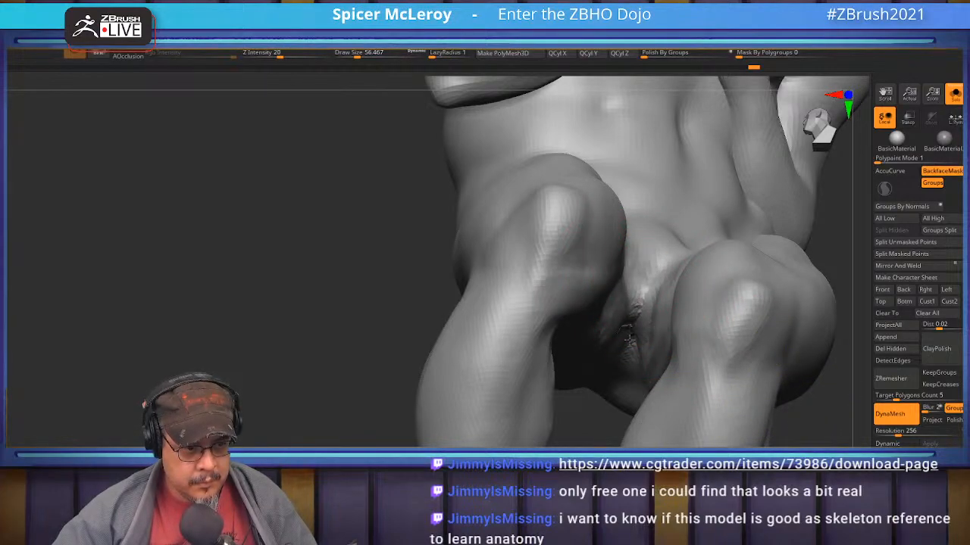
# - Pull the inner thighs and the gap beneath the groin into shape with the Move brush
pyautogui.moveTo(627, 353); pyautogui.dragTo(636, 253, button='right')
pyautogui.press('b')
pyautogui.press('m')
pyautogui.press('v')
pyautogui.press('s')
pyautogui.moveTo(624, 301); pyautogui.dragTo(640, 295)
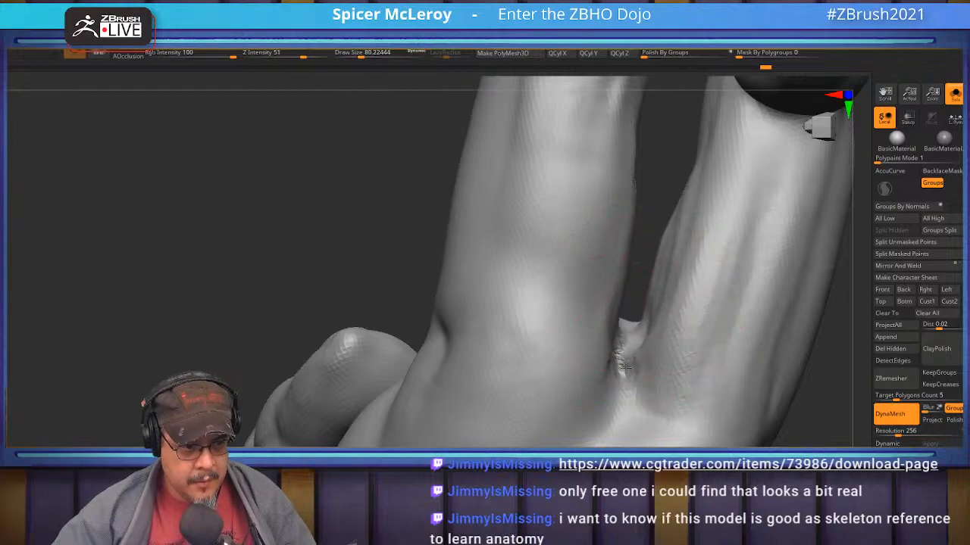
pyautogui.moveTo(627, 328); pyautogui.dragTo(628, 406)
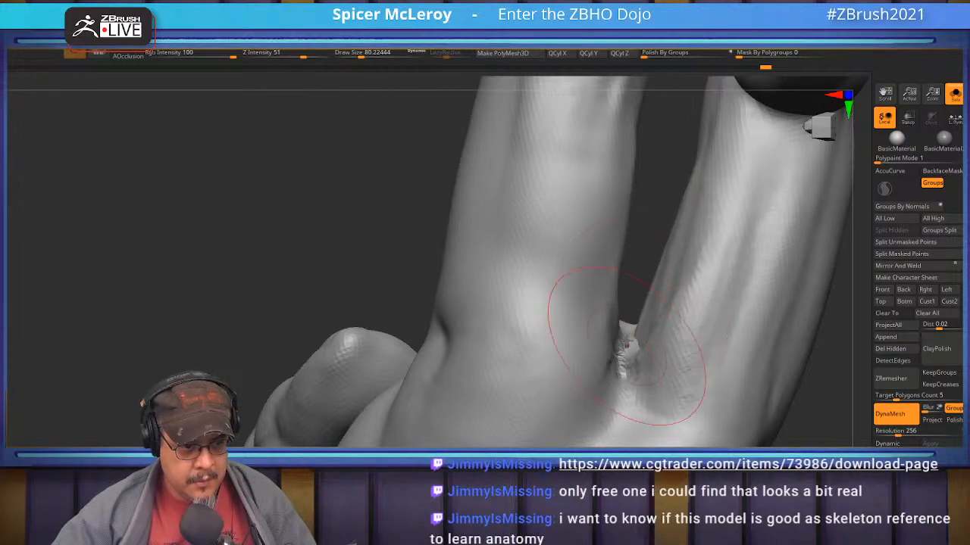
pyautogui.moveTo(641, 270); pyautogui.dragTo(681, 423, button='right')
pyautogui.moveTo(528, 315)
pyautogui.mouseDown(button='right')
pyautogui.moveTo(606, 304)
pyautogui.moveTo(615, 275)
pyautogui.mouseUp(button='right')
# - Add clay to the groin and inner thigh with ClayBuildup and smooth the transitions
pyautogui.press('b')
pyautogui.press('c')
pyautogui.press('b')
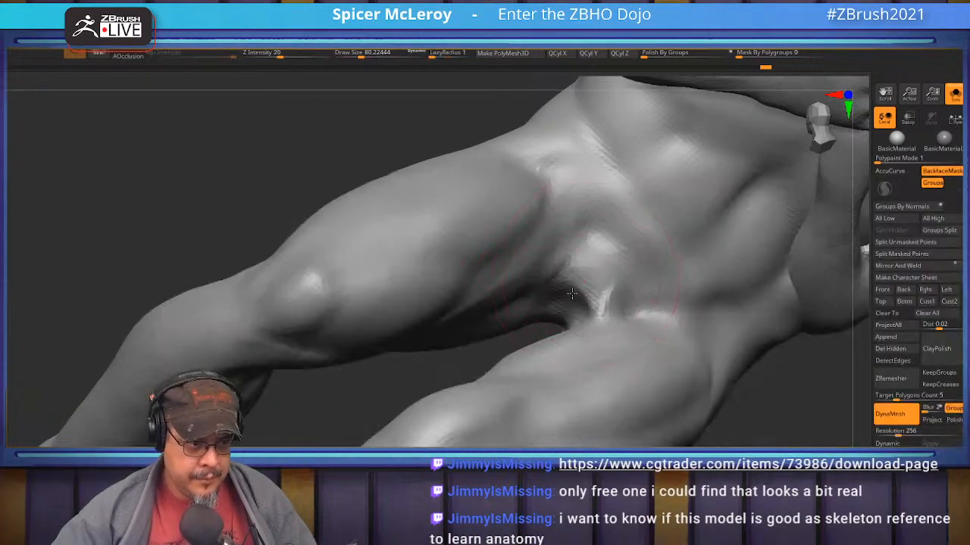
pyautogui.press('s')
pyautogui.moveTo(587, 288)
pyautogui.mouseDown()
pyautogui.moveTo(587, 301)
pyautogui.moveTo(608, 261)
pyautogui.mouseUp()
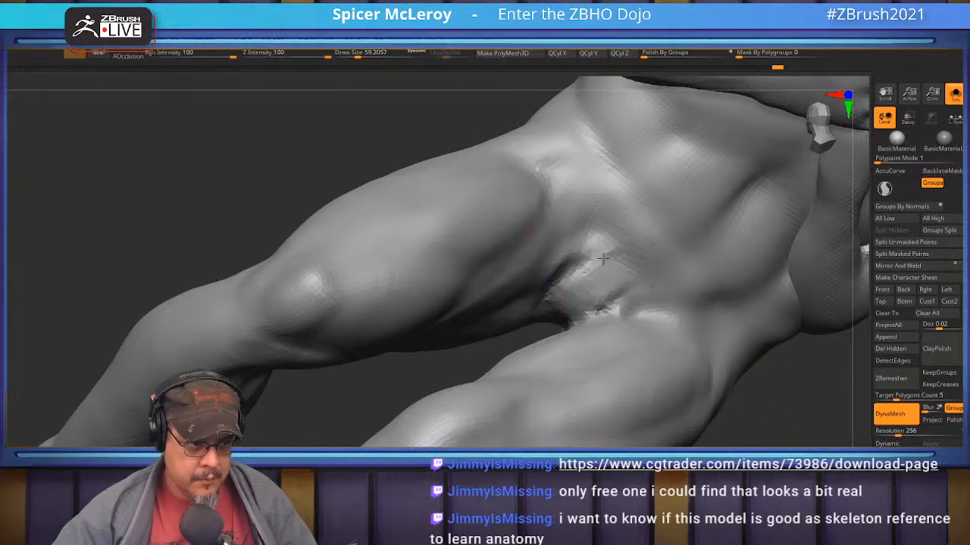
pyautogui.moveTo(497, 340)
pyautogui.mouseDown(button='right')
pyautogui.moveTo(554, 316)
pyautogui.moveTo(621, 320)
pyautogui.moveTo(530, 306)
pyautogui.mouseUp(button='right')
pyautogui.moveTo(514, 355); pyautogui.dragTo(534, 347, button='right')
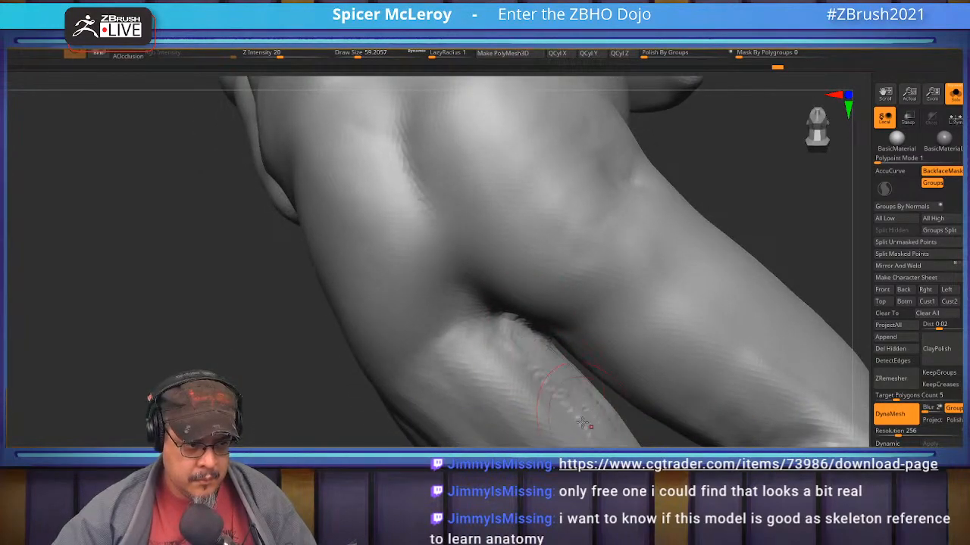
pyautogui.keyDown('shift'); pyautogui.moveTo(596, 434); pyautogui.dragTo(490, 349); pyautogui.keyUp('shift')
# - Mask the lower back and both buttocks from the waistline down to the crotch as a garment shape
pyautogui.moveTo(549, 338)
pyautogui.mouseDown(button='right')
pyautogui.moveTo(585, 281)
pyautogui.moveTo(505, 283)
pyautogui.moveTo(773, 287)
pyautogui.moveTo(756, 323)
pyautogui.mouseUp(button='right')
pyautogui.keyDown('ctrl'); pyautogui.moveTo(588, 250); pyautogui.dragTo(498, 301); pyautogui.keyUp('ctrl')
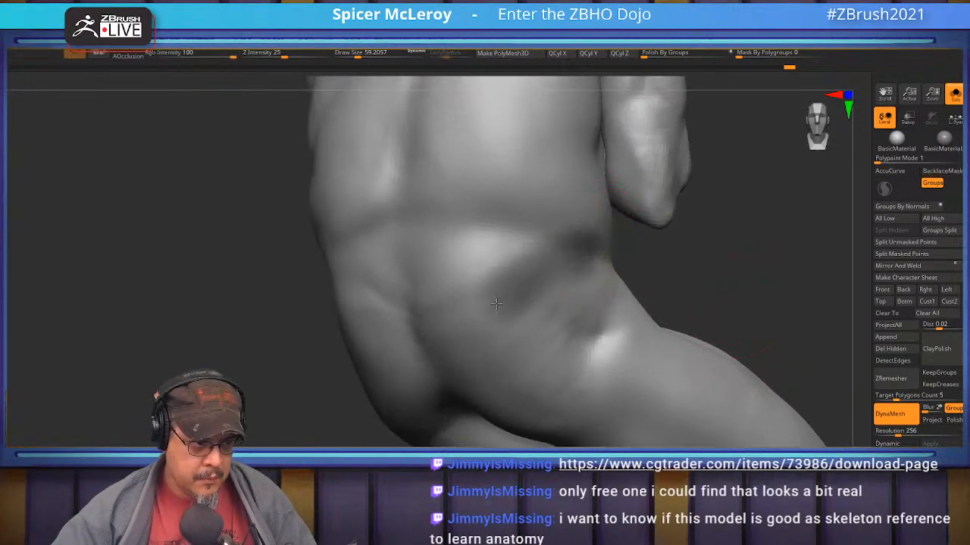
pyautogui.moveTo(778, 271); pyautogui.dragTo(690, 194, button='right')
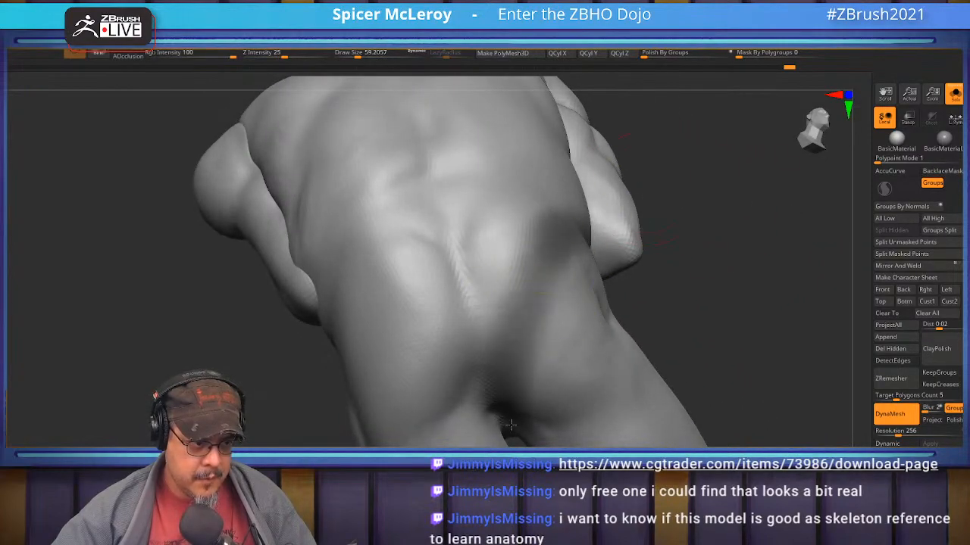
pyautogui.keyDown('ctrl'); pyautogui.moveTo(504, 383); pyautogui.dragTo(523, 284); pyautogui.keyUp('ctrl')
pyautogui.moveTo(544, 233)
pyautogui.keyDown('ctrl'); pyautogui.mouseDown()
pyautogui.moveTo(515, 213)
pyautogui.moveTo(387, 269)
pyautogui.mouseUp(); pyautogui.keyUp('ctrl')
pyautogui.moveTo(667, 278); pyautogui.dragTo(749, 250, button='right')
pyautogui.moveTo(506, 199)
pyautogui.keyDown('ctrl'); pyautogui.mouseDown()
pyautogui.moveTo(394, 268)
pyautogui.moveTo(405, 277)
pyautogui.moveTo(451, 252)
pyautogui.mouseUp(); pyautogui.keyUp('ctrl')
pyautogui.moveTo(373, 327)
pyautogui.keyDown('ctrl'); pyautogui.mouseDown()
pyautogui.moveTo(388, 312)
pyautogui.moveTo(493, 352)
pyautogui.moveTo(444, 329)
pyautogui.moveTo(425, 302)
pyautogui.moveTo(493, 255)
pyautogui.moveTo(530, 255)
pyautogui.moveTo(410, 274)
pyautogui.mouseUp(); pyautogui.keyUp('ctrl')
pyautogui.keyDown('ctrl'); pyautogui.keyDown('alt'); pyautogui.click(452, 408); pyautogui.keyUp('alt'); pyautogui.keyUp('ctrl')
pyautogui.moveTo(773, 261)
pyautogui.mouseDown(button='right')
pyautogui.moveTo(662, 291)
pyautogui.moveTo(546, 346)
pyautogui.moveTo(523, 341)
pyautogui.mouseUp(button='right')
pyautogui.keyDown('ctrl'); pyautogui.moveTo(601, 303); pyautogui.dragTo(403, 277); pyautogui.keyUp('ctrl')
pyautogui.moveTo(460, 288); pyautogui.dragTo(384, 298, button='right')
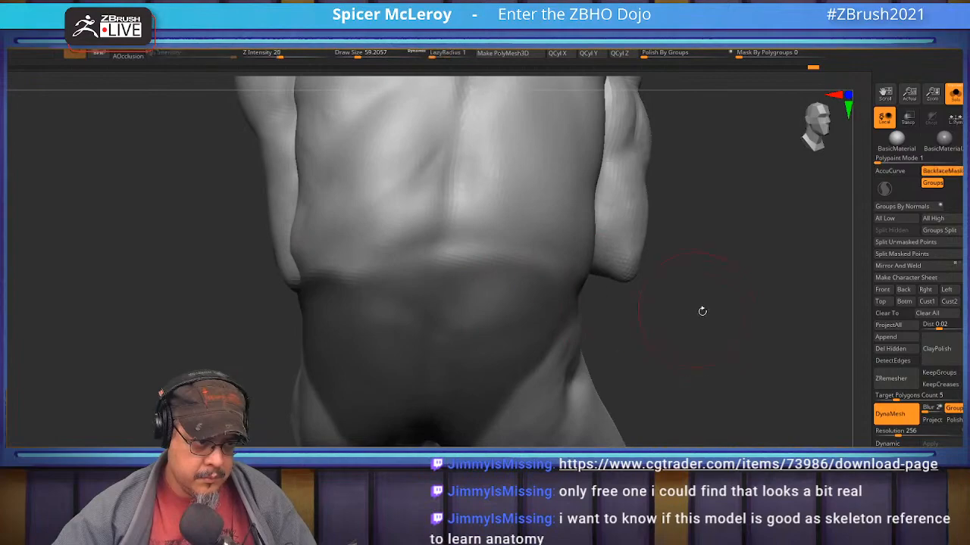
# - Extend the garment mask from the lower back around the hip onto the lower abdomen and groin
pyautogui.moveTo(687, 307); pyautogui.dragTo(492, 291, button='right')
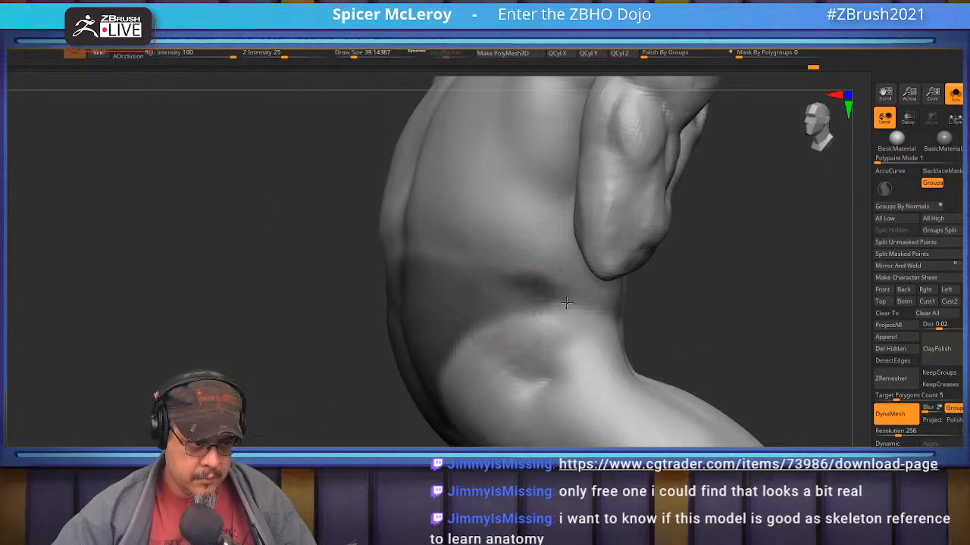
pyautogui.moveTo(463, 256); pyautogui.dragTo(352, 264, button='right')
pyautogui.moveTo(562, 305)
pyautogui.keyDown('ctrl'); pyautogui.mouseDown()
pyautogui.moveTo(633, 324)
pyautogui.moveTo(682, 373)
pyautogui.mouseUp(); pyautogui.keyUp('ctrl')
pyautogui.moveTo(648, 315)
pyautogui.mouseDown(button='right')
pyautogui.moveTo(576, 251)
pyautogui.moveTo(600, 335)
pyautogui.moveTo(561, 305)
pyautogui.mouseUp(button='right')
pyautogui.moveTo(578, 331)
pyautogui.keyDown('ctrl'); pyautogui.mouseDown()
pyautogui.moveTo(596, 388)
pyautogui.moveTo(653, 311)
pyautogui.moveTo(522, 292)
pyautogui.mouseUp(); pyautogui.keyUp('ctrl')
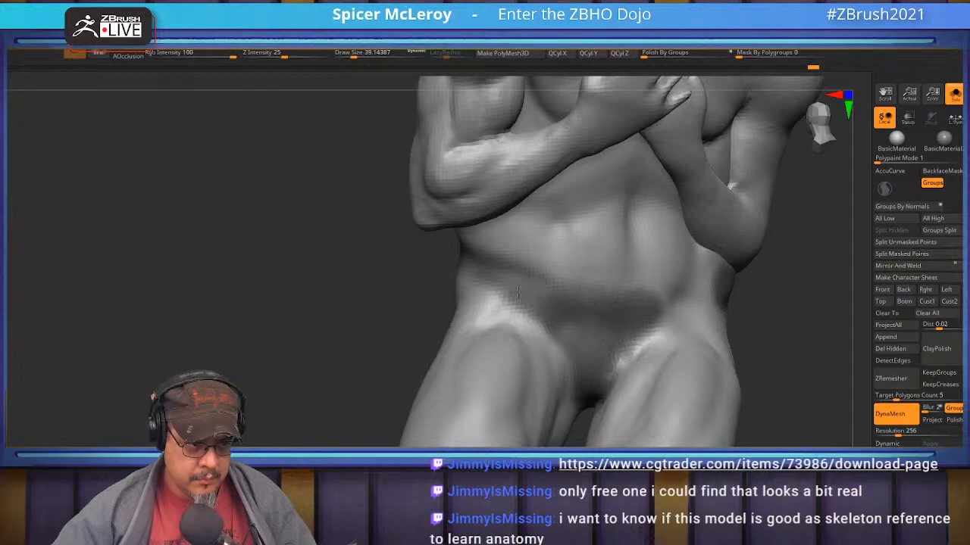
# - Complete the garment mask across the lower abdomen and around the opposite hip to the back
pyautogui.keyDown('ctrl'); pyautogui.moveTo(657, 311); pyautogui.dragTo(739, 306); pyautogui.keyUp('ctrl')
pyautogui.moveTo(780, 303); pyautogui.dragTo(678, 307, button='right')
pyautogui.keyDown('ctrl'); pyautogui.moveTo(784, 303); pyautogui.dragTo(560, 316); pyautogui.keyUp('ctrl')
pyautogui.moveTo(766, 257)
pyautogui.mouseDown(button='right')
pyautogui.moveTo(719, 239)
pyautogui.moveTo(584, 216)
pyautogui.moveTo(643, 281)
pyautogui.mouseUp(button='right')
pyautogui.moveTo(483, 344); pyautogui.dragTo(509, 307, button='right')
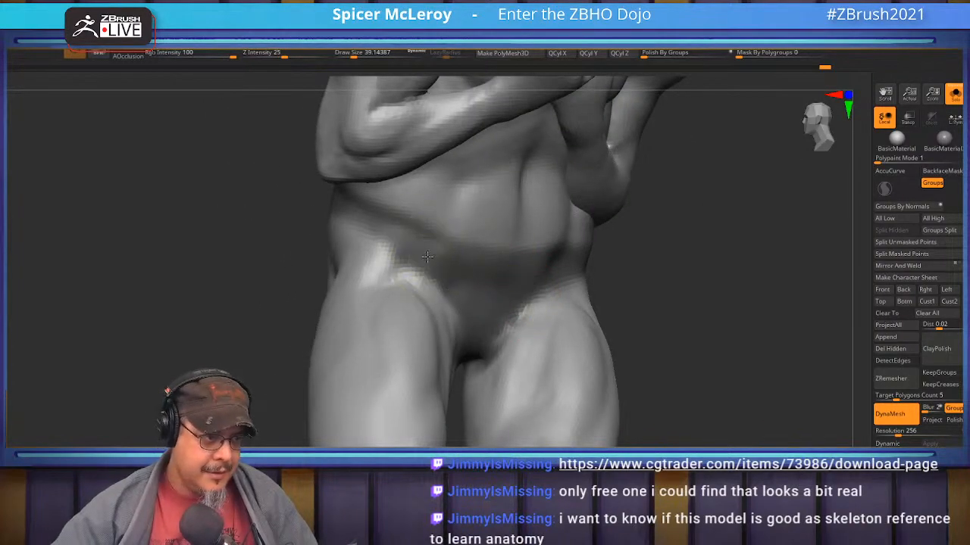
pyautogui.moveTo(458, 369)
pyautogui.mouseDown(button='right')
pyautogui.moveTo(454, 303)
pyautogui.moveTo(471, 256)
pyautogui.moveTo(439, 353)
pyautogui.moveTo(480, 277)
pyautogui.moveTo(544, 291)
pyautogui.mouseUp(button='right')
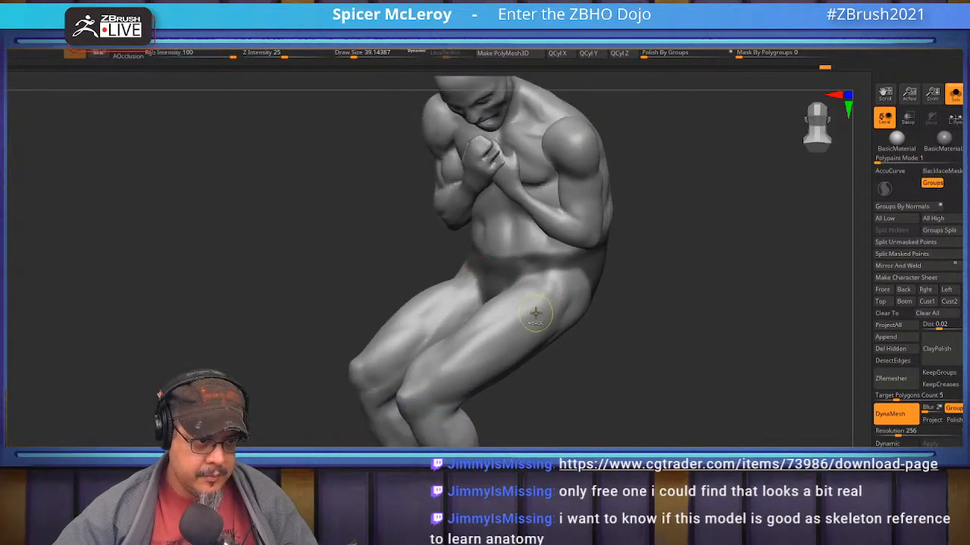
pyautogui.moveTo(602, 303); pyautogui.dragTo(546, 273, button='right')
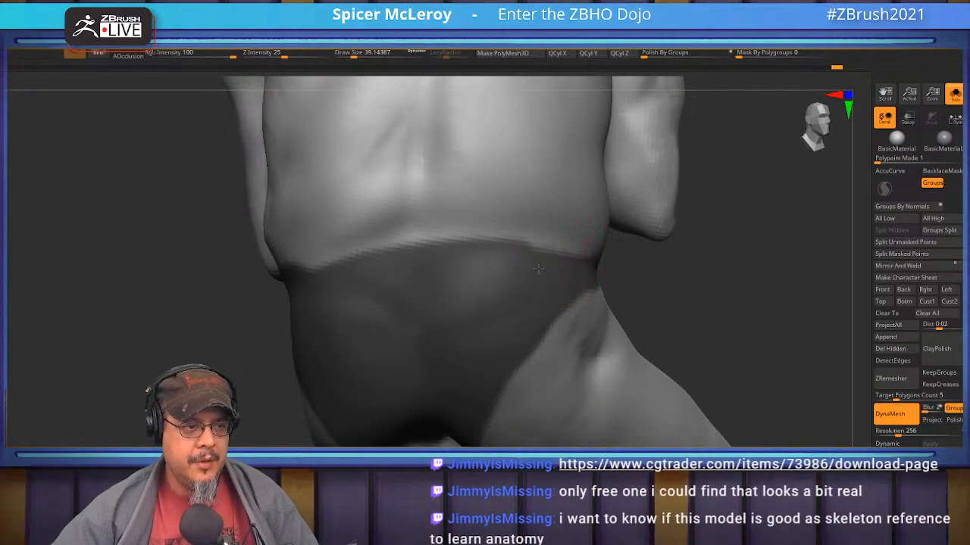
# - Hide the arm polygroups and clear the mask from them, leaving the torso with its masked hip area
pyautogui.moveTo(461, 278); pyautogui.dragTo(493, 256, button='right')
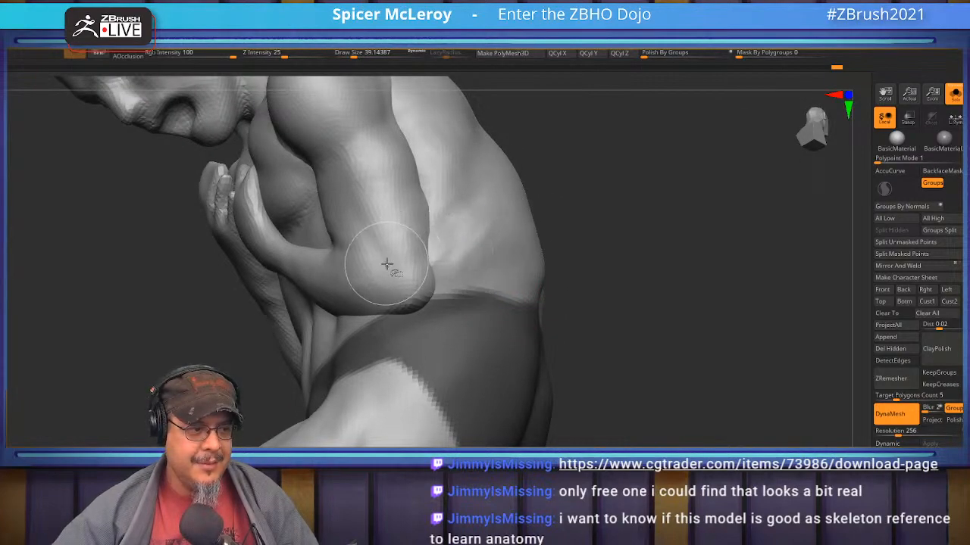
pyautogui.keyDown('ctrl'); pyautogui.keyDown('shift'); pyautogui.click(385, 264); pyautogui.keyUp('shift'); pyautogui.keyUp('ctrl')
pyautogui.keyDown('ctrl'); pyautogui.moveTo(619, 402); pyautogui.dragTo(165, 233); pyautogui.keyUp('ctrl')
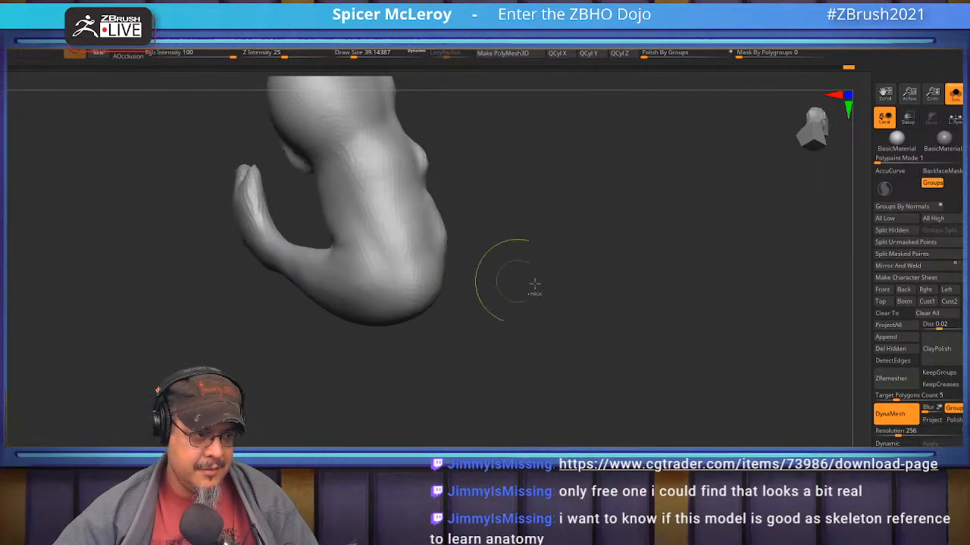
pyautogui.keyDown('ctrl'); pyautogui.keyDown('shift'); pyautogui.click(643, 314); pyautogui.keyUp('shift'); pyautogui.keyUp('ctrl')
pyautogui.moveTo(651, 288); pyautogui.dragTo(647, 309, button='right')
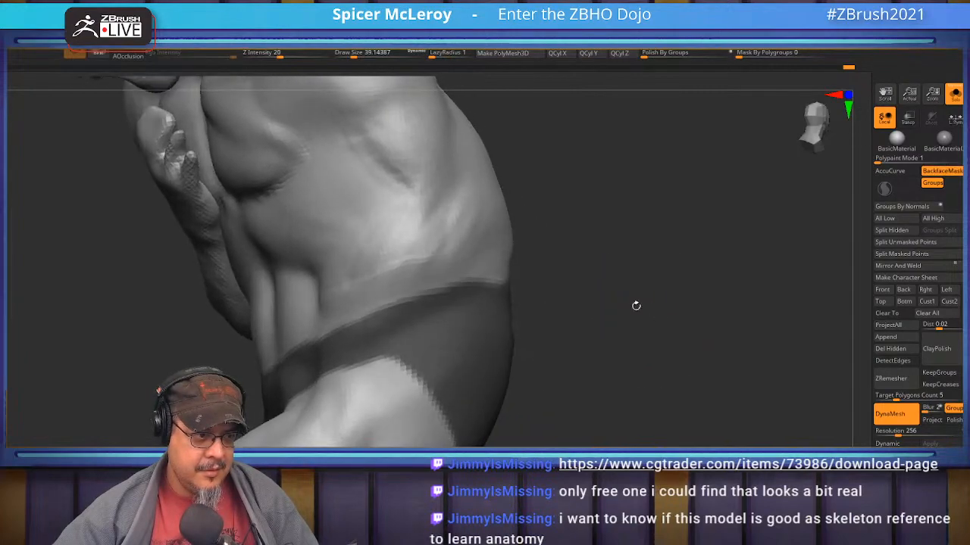
pyautogui.moveTo(546, 283); pyautogui.dragTo(696, 316, button='right')
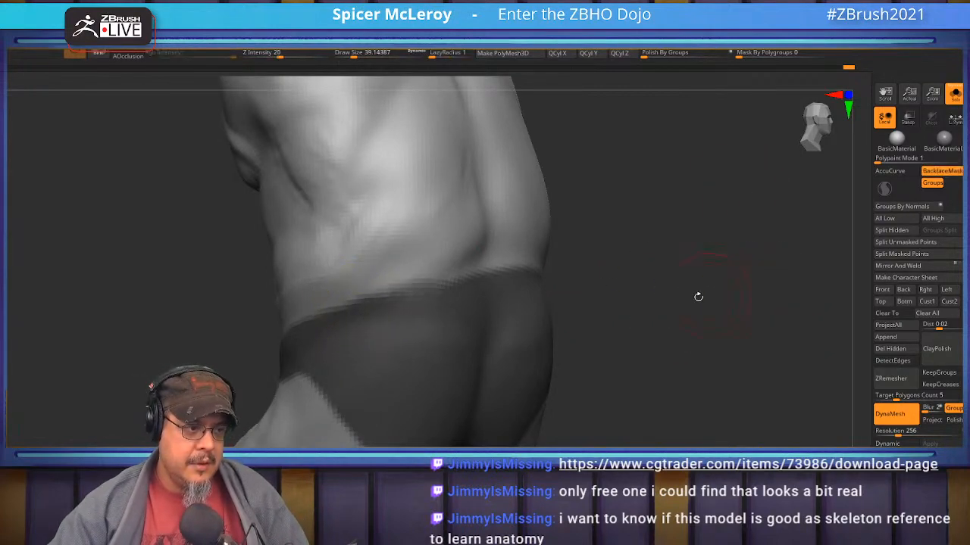
pyautogui.moveTo(716, 294); pyautogui.dragTo(704, 329, button='right')
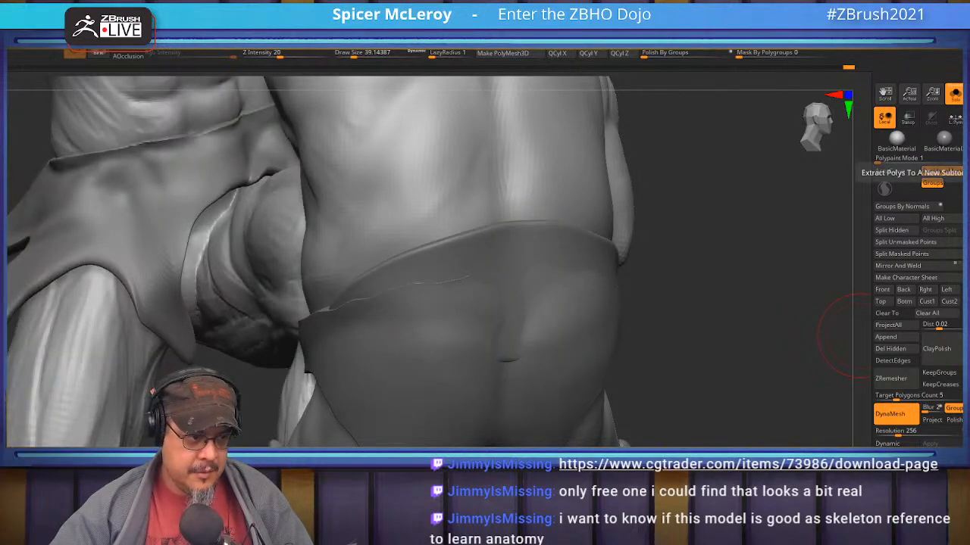
# - Extract the masked hip area as a new thick garment subtool, repeating the preview until accepted
pyautogui.moveTo(845, 337); pyautogui.dragTo(848, 377, button='right')
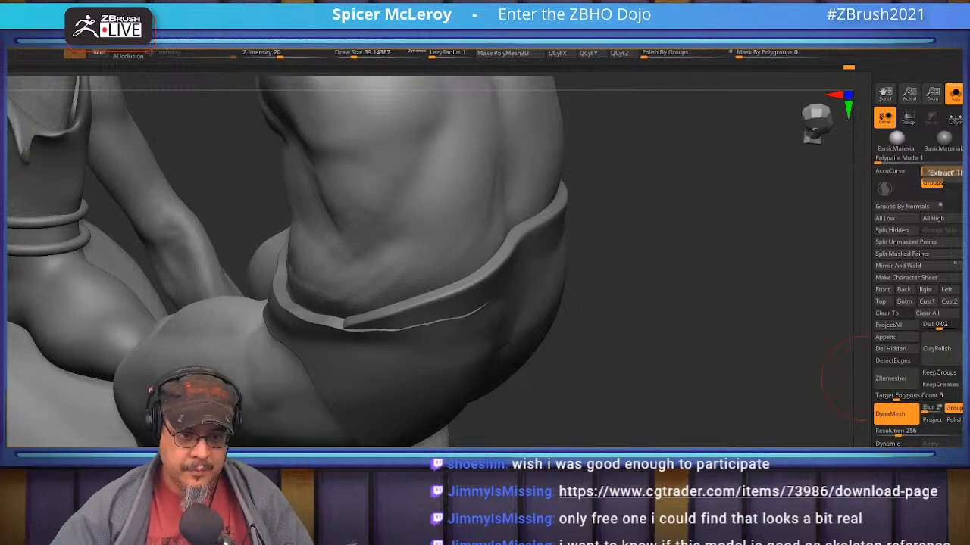
pyautogui.click(966, 173)
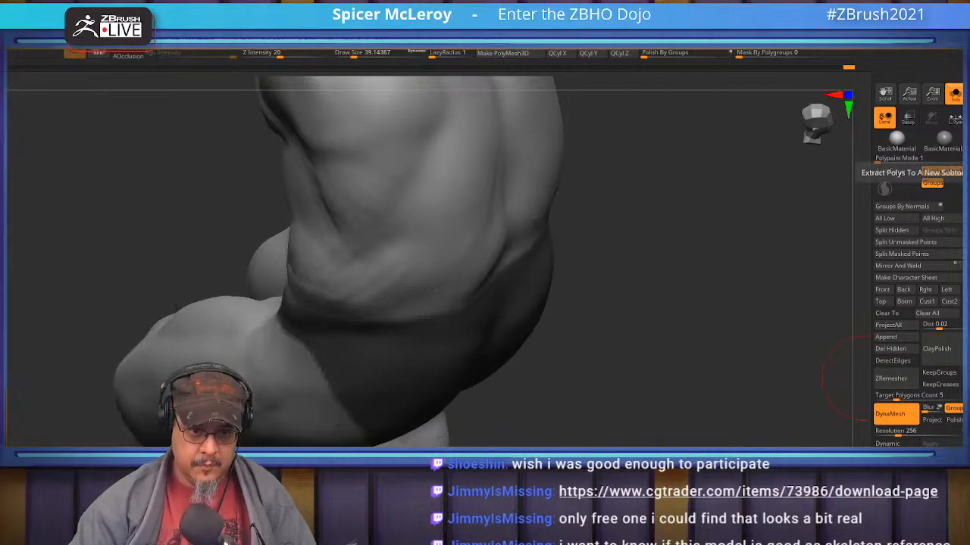
pyautogui.click(965, 173)
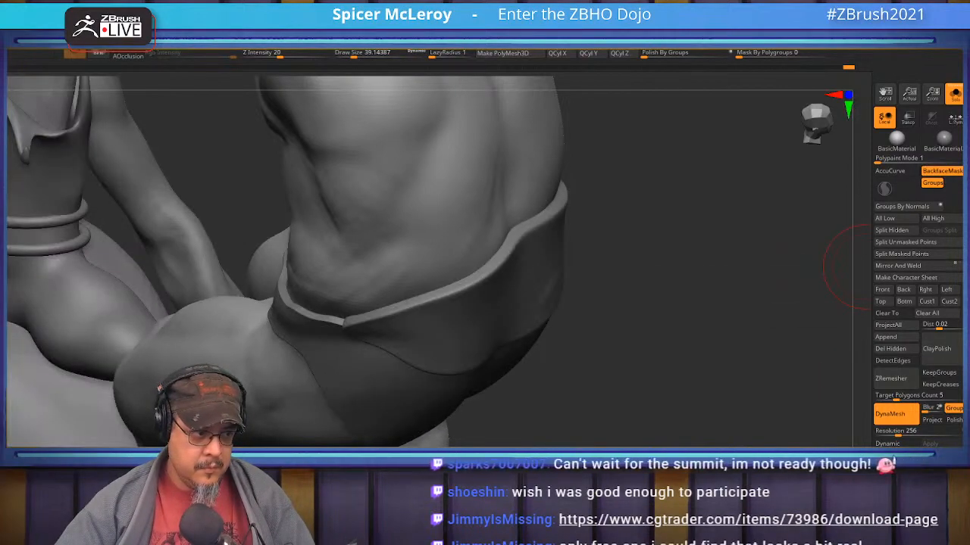
pyautogui.click(966, 177)
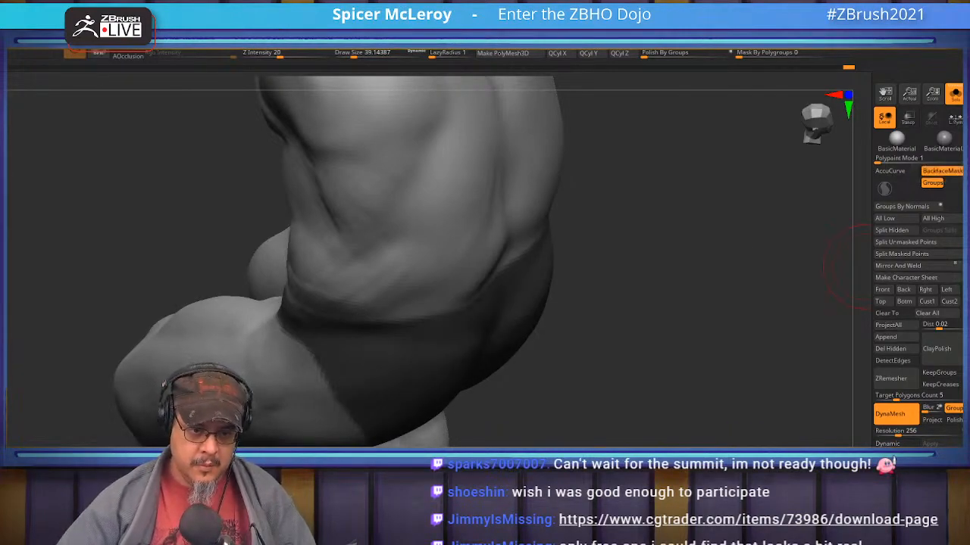
pyautogui.click(965, 173)
pyautogui.click(965, 172)
# - Isolate the extracted garment and start reshaping its crotch strip with the Move brush
pyautogui.moveTo(723, 395); pyautogui.dragTo(713, 146)
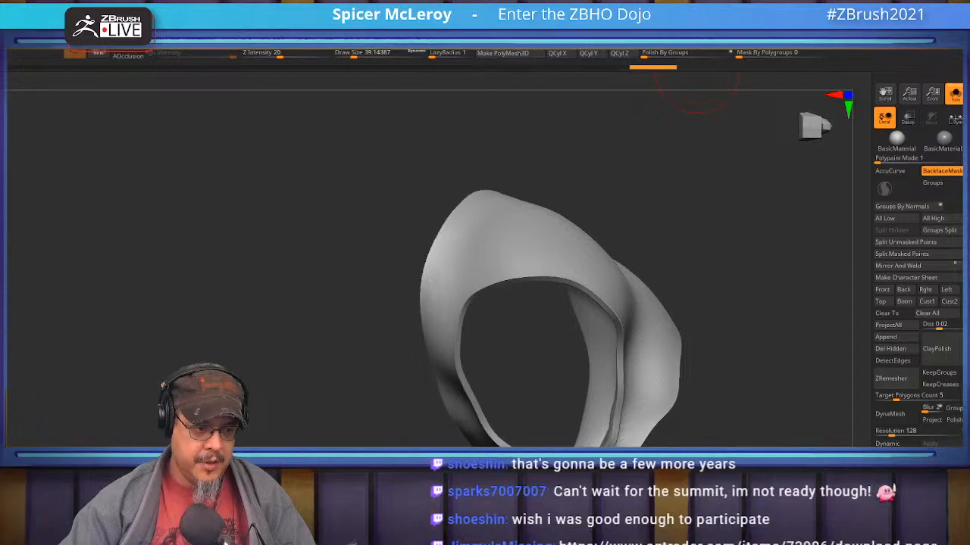
pyautogui.moveTo(695, 85); pyautogui.dragTo(727, 251)
pyautogui.press('b')
pyautogui.press('m')
pyautogui.press('v')
pyautogui.moveTo(745, 402)
pyautogui.keyDown('alt'); pyautogui.mouseDown()
pyautogui.moveTo(702, 335)
pyautogui.moveTo(705, 372)
pyautogui.mouseUp(); pyautogui.keyUp('alt')
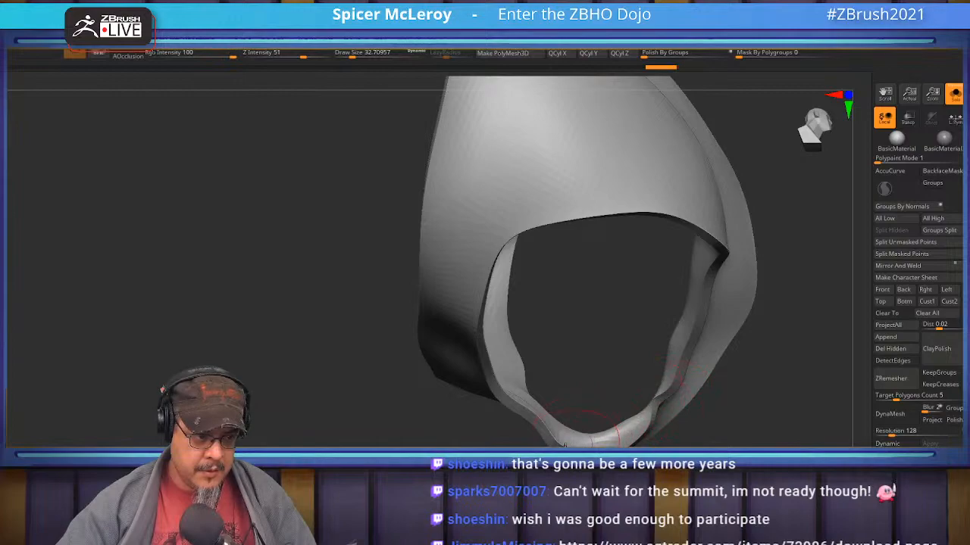
pyautogui.moveTo(739, 403); pyautogui.dragTo(754, 359)
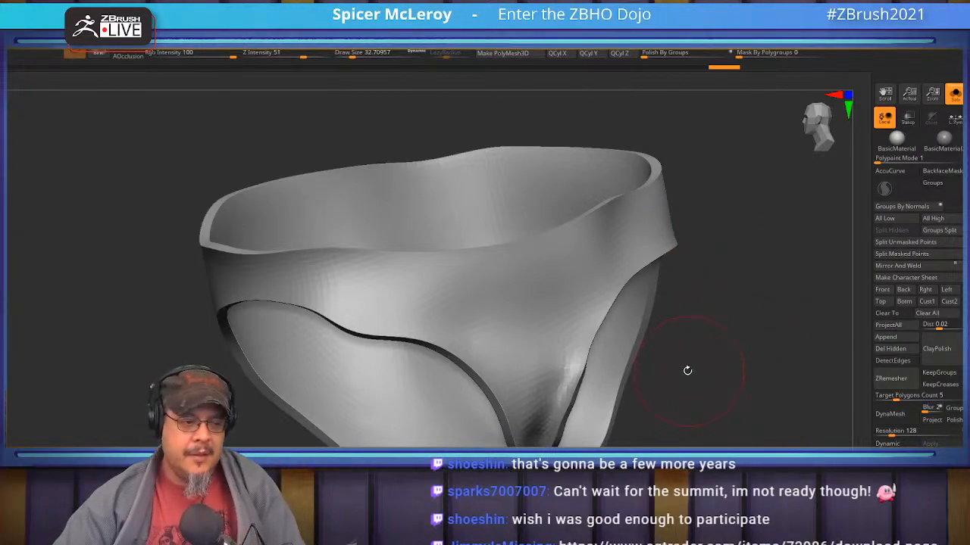
# - Smooth the garment's front crotch area and pull the edges of its leg openings into shape
pyautogui.moveTo(688, 369); pyautogui.dragTo(697, 374)
pyautogui.moveTo(579, 363)
pyautogui.keyDown('shift'); pyautogui.mouseDown()
pyautogui.moveTo(562, 398)
pyautogui.moveTo(580, 447)
pyautogui.mouseUp(); pyautogui.keyUp('shift')
pyautogui.moveTo(803, 362); pyautogui.dragTo(696, 340)
pyautogui.moveTo(693, 265); pyautogui.dragTo(636, 250)
pyautogui.moveTo(493, 343)
pyautogui.keyDown('alt'); pyautogui.mouseDown(button='right')
pyautogui.moveTo(526, 372)
pyautogui.moveTo(537, 336)
pyautogui.moveTo(584, 351)
pyautogui.moveTo(553, 369)
pyautogui.mouseUp(button='right'); pyautogui.keyUp('alt')
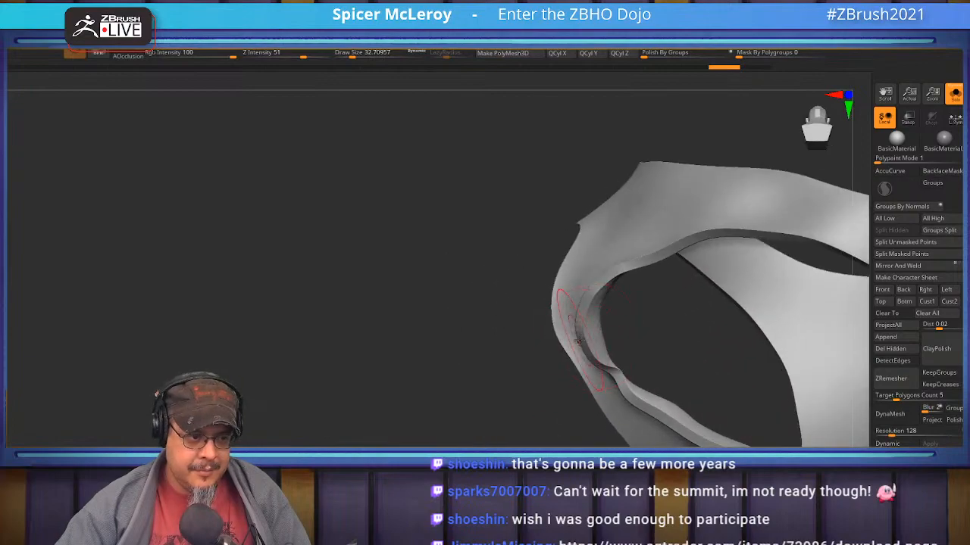
pyautogui.moveTo(593, 337); pyautogui.dragTo(613, 368)
pyautogui.keyDown('alt'); pyautogui.moveTo(613, 368); pyautogui.dragTo(598, 303, button='right'); pyautogui.keyUp('alt')
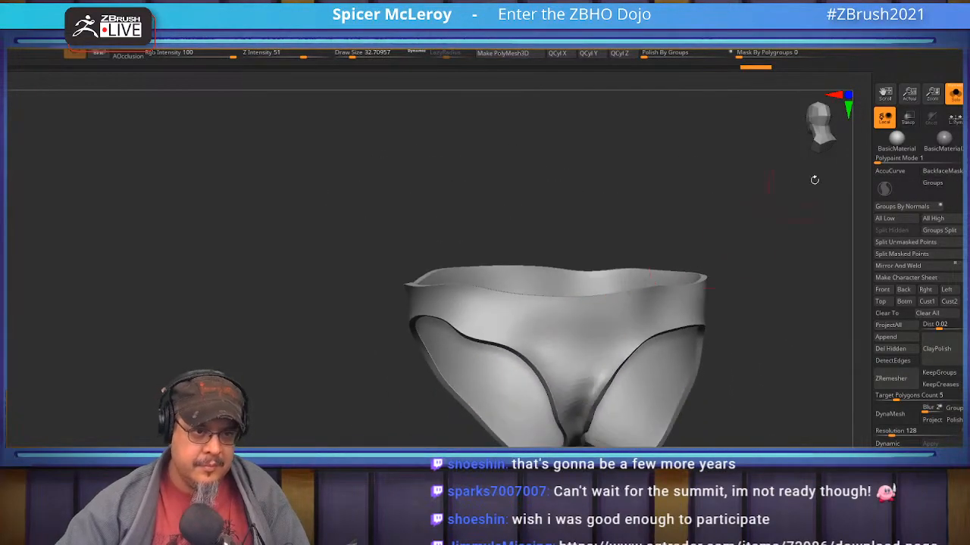
# - Show all the figures again, then fill the garment's creased crotch with ClayBuildup and smooth it
pyautogui.click(955, 93)
pyautogui.moveTo(660, 261)
pyautogui.mouseDown(button='right')
pyautogui.moveTo(623, 316)
pyautogui.moveTo(545, 344)
pyautogui.mouseUp(button='right')
pyautogui.press('b')
pyautogui.press('c')
pyautogui.press('b')
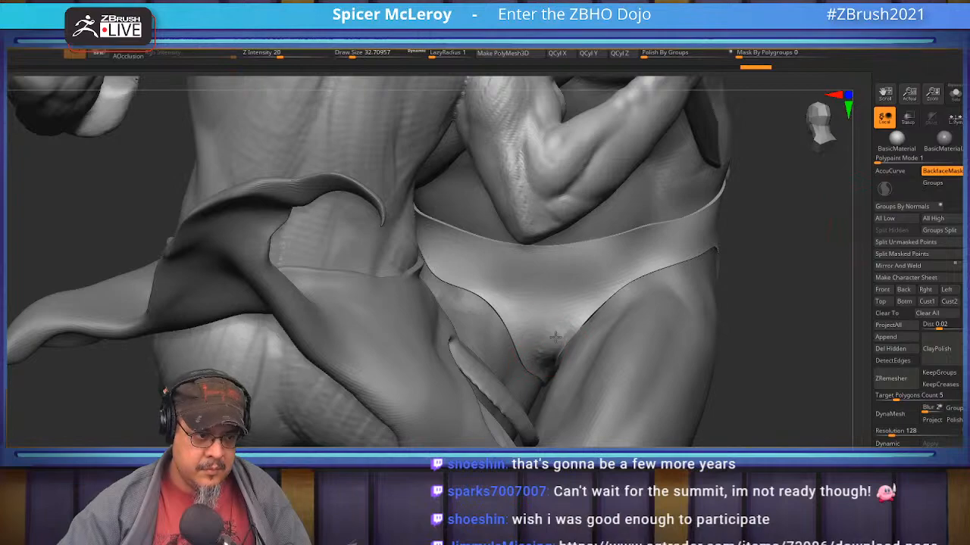
pyautogui.keyDown('shift'); pyautogui.moveTo(537, 361); pyautogui.dragTo(557, 332); pyautogui.keyUp('shift')
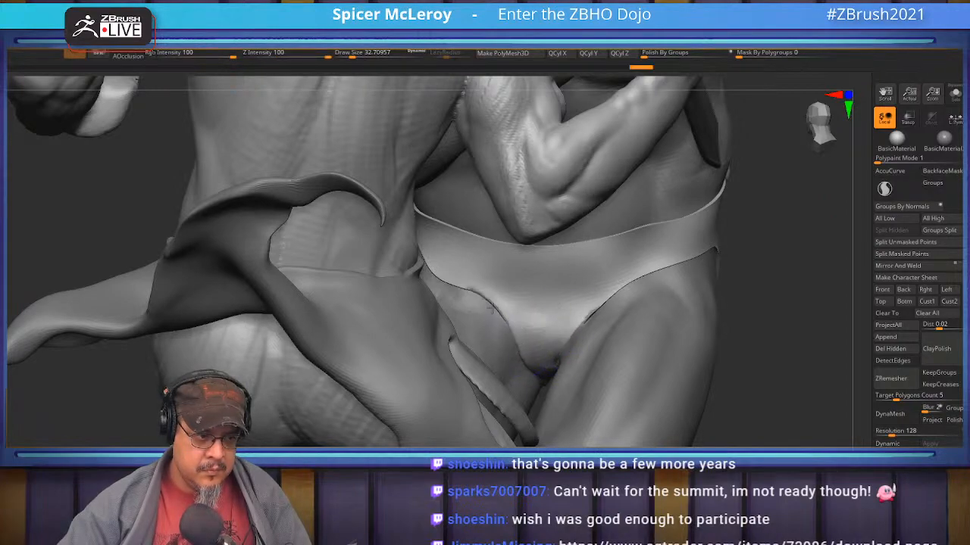
pyautogui.moveTo(456, 288); pyautogui.dragTo(534, 339, button='right')
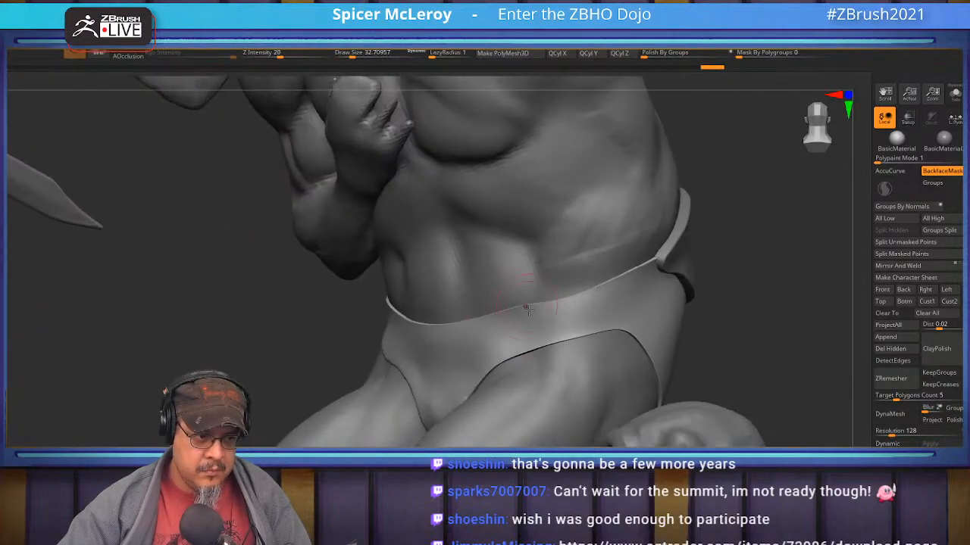
pyautogui.moveTo(536, 338); pyautogui.dragTo(599, 295)
pyautogui.moveTo(666, 297)
pyautogui.mouseDown(button='right')
pyautogui.moveTo(630, 296)
pyautogui.moveTo(578, 268)
pyautogui.mouseUp(button='right')
pyautogui.hotkey('ctrl', 'z')
pyautogui.keyDown('shift'); pyautogui.moveTo(733, 284); pyautogui.dragTo(780, 297); pyautogui.keyUp('shift')
# - ZRemesh the garment with KeepGroups enabled and a target polygon count of 2, checking its wireframe
pyautogui.hotkey('shift', 'f')
pyautogui.hotkey('shift', 'f')
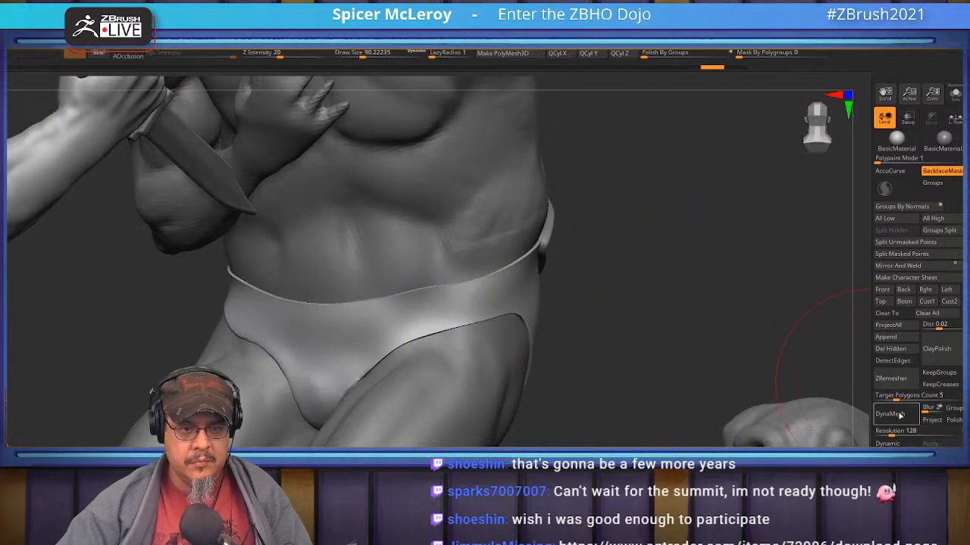
pyautogui.click(937, 374)
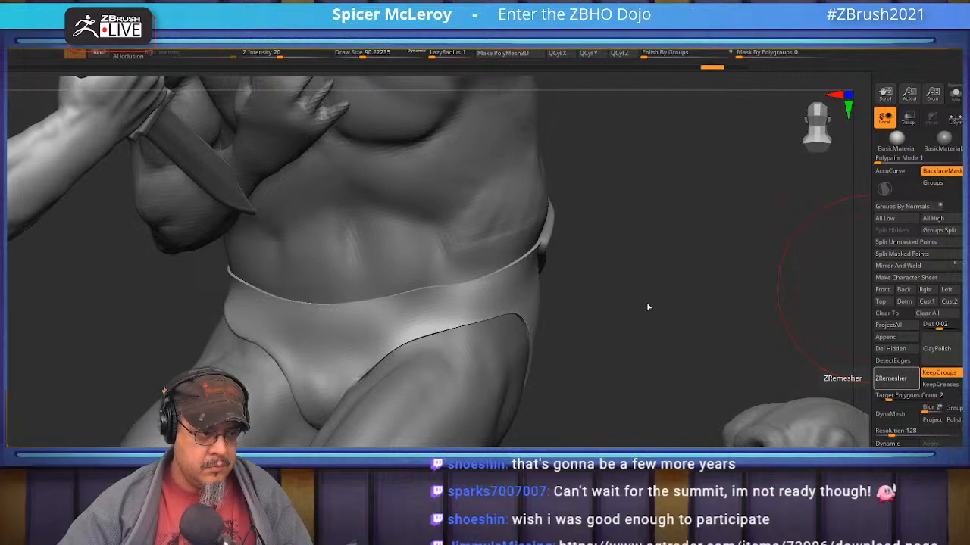
pyautogui.hotkey('shift', 'f')
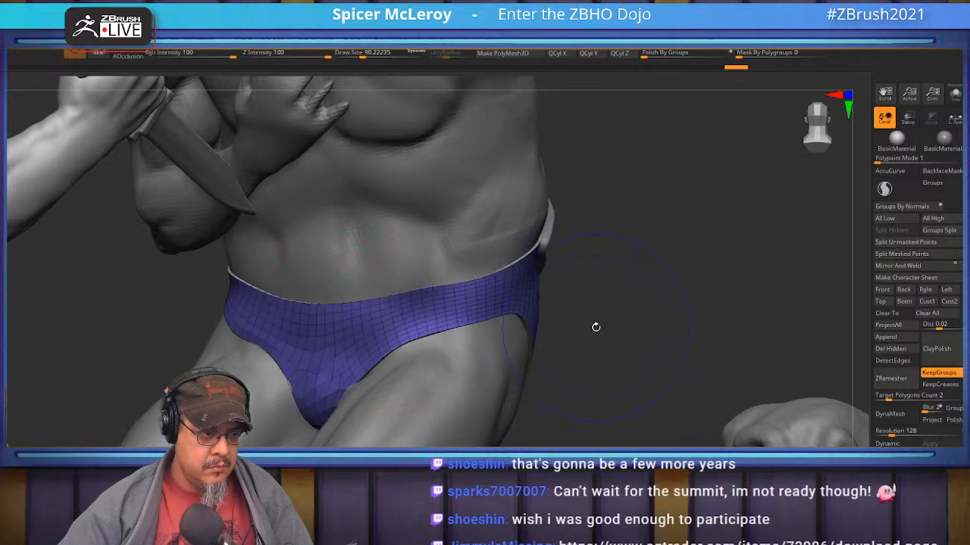
pyautogui.hotkey('shift', 'f')
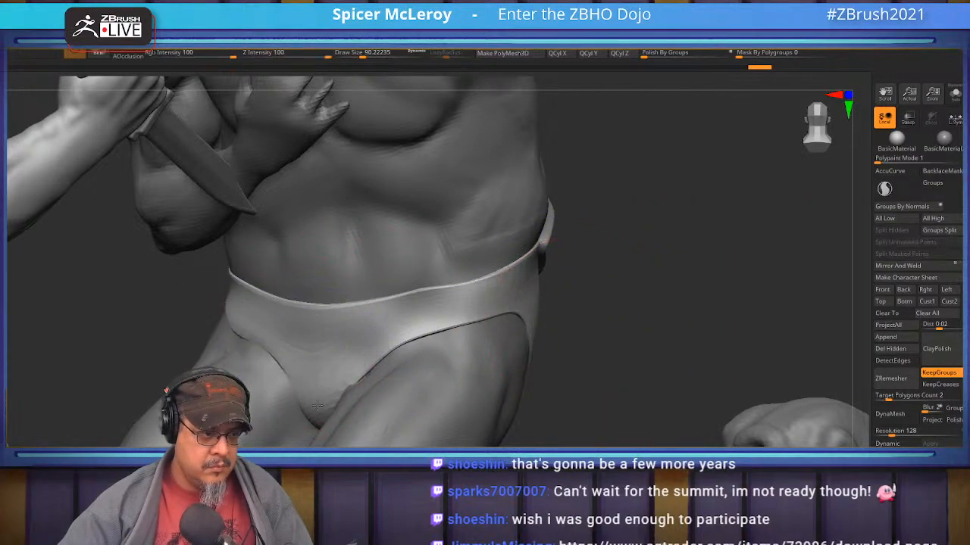
# - Pull the garment's rear leg openings and hip edges closer to the body with the Move brush
pyautogui.moveTo(542, 336)
pyautogui.mouseDown()
pyautogui.moveTo(574, 303)
pyautogui.moveTo(374, 357)
pyautogui.moveTo(368, 325)
pyautogui.moveTo(385, 351)
pyautogui.moveTo(376, 364)
pyautogui.mouseUp()
pyautogui.press('b')
pyautogui.press('m')
pyautogui.press('v')
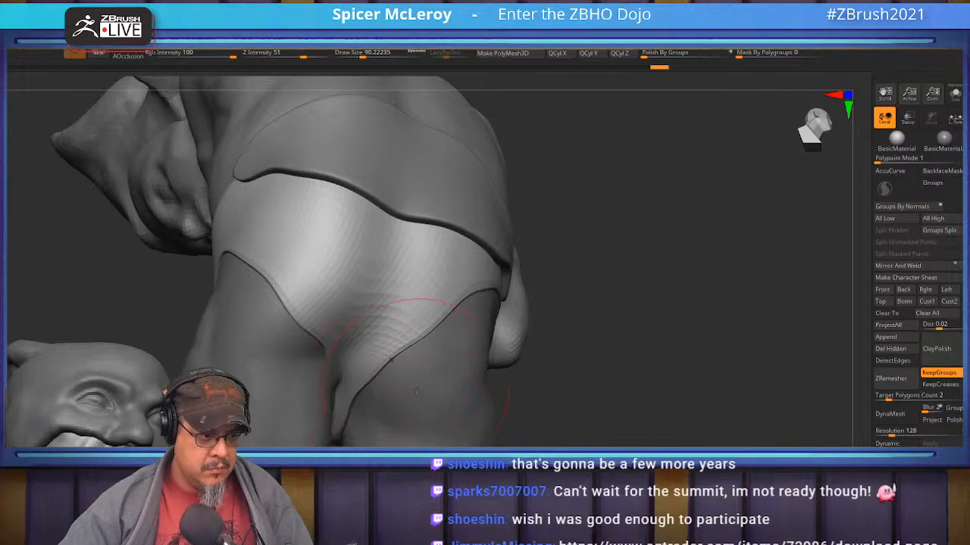
pyautogui.moveTo(623, 359); pyautogui.dragTo(553, 372)
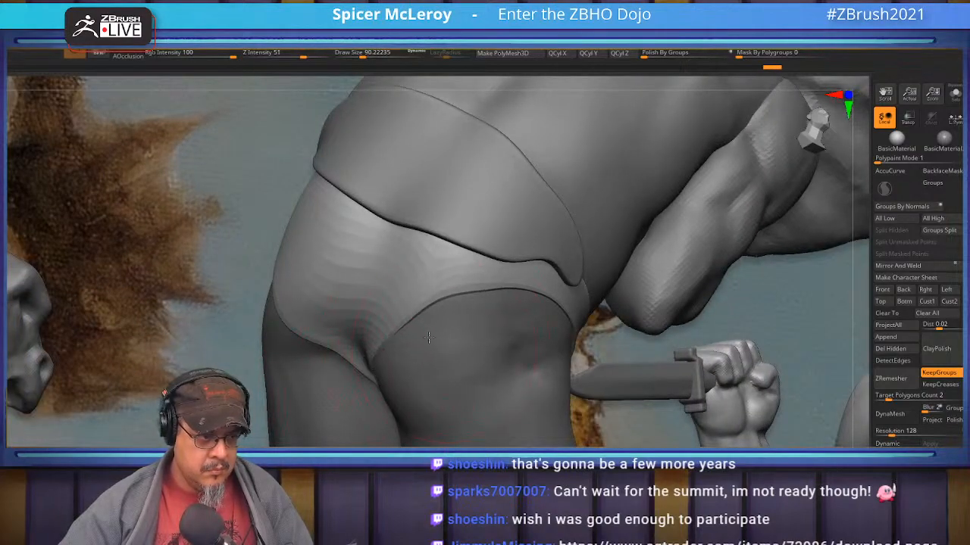
pyautogui.moveTo(403, 354)
pyautogui.keyDown('ctrl'); pyautogui.mouseDown(button='right')
pyautogui.moveTo(405, 295)
pyautogui.moveTo(386, 341)
pyautogui.moveTo(410, 325)
pyautogui.moveTo(369, 328)
pyautogui.moveTo(362, 314)
pyautogui.moveTo(368, 356)
pyautogui.moveTo(398, 356)
pyautogui.mouseUp(button='right'); pyautogui.keyUp('ctrl')
pyautogui.moveTo(397, 356)
pyautogui.mouseDown()
pyautogui.moveTo(544, 293)
pyautogui.moveTo(544, 317)
pyautogui.moveTo(573, 293)
pyautogui.mouseUp()
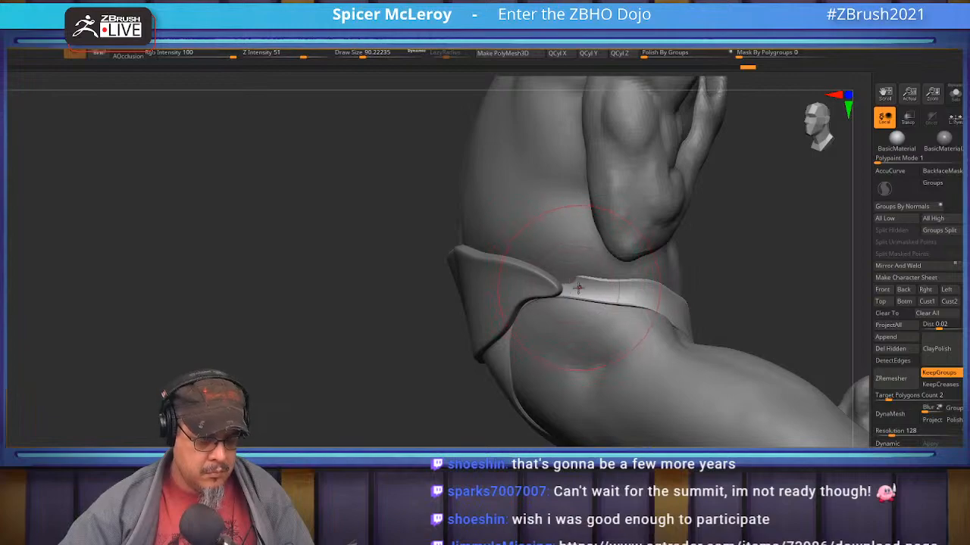
# - Narrow the garment's side strip over the hip and even out its edges
pyautogui.press('b')
pyautogui.moveTo(582, 288)
pyautogui.mouseDown()
pyautogui.moveTo(614, 292)
pyautogui.moveTo(572, 283)
pyautogui.moveTo(629, 299)
pyautogui.mouseUp()
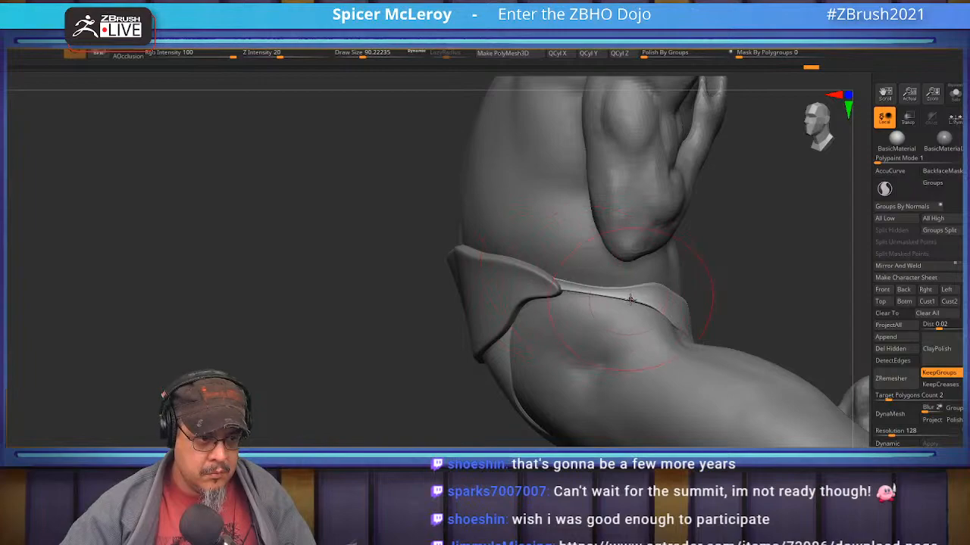
pyautogui.moveTo(681, 362); pyautogui.dragTo(625, 350, button='right')
pyautogui.moveTo(638, 297)
pyautogui.mouseDown()
pyautogui.moveTo(667, 310)
pyautogui.moveTo(649, 301)
pyautogui.mouseUp()
pyautogui.moveTo(538, 300); pyautogui.dragTo(606, 292)
pyautogui.keyDown('alt'); pyautogui.click(635, 290); pyautogui.keyUp('alt')
pyautogui.moveTo(635, 290); pyautogui.dragTo(818, 314, button='right')
pyautogui.moveTo(379, 334); pyautogui.dragTo(299, 345)
pyautogui.moveTo(387, 327)
pyautogui.mouseDown()
pyautogui.moveTo(361, 330)
pyautogui.moveTo(407, 328)
pyautogui.moveTo(371, 325)
pyautogui.mouseUp()
# - Reshape the garment's rear leg openings across the buttocks with the Move brush
pyautogui.press('b')
pyautogui.press('m')
pyautogui.press('v')
pyautogui.moveTo(407, 407); pyautogui.dragTo(423, 403)
pyautogui.moveTo(632, 364); pyautogui.dragTo(530, 368)
pyautogui.moveTo(415, 398); pyautogui.dragTo(433, 392)
pyautogui.keyDown('alt'); pyautogui.moveTo(644, 364); pyautogui.dragTo(644, 246); pyautogui.keyUp('alt')
pyautogui.moveTo(644, 303); pyautogui.dragTo(568, 250)
pyautogui.moveTo(459, 366); pyautogui.dragTo(449, 364)
pyautogui.moveTo(444, 363)
pyautogui.mouseDown(button='right')
pyautogui.moveTo(393, 341)
pyautogui.moveTo(406, 310)
pyautogui.mouseUp(button='right')
pyautogui.moveTo(439, 303); pyautogui.dragTo(433, 297)
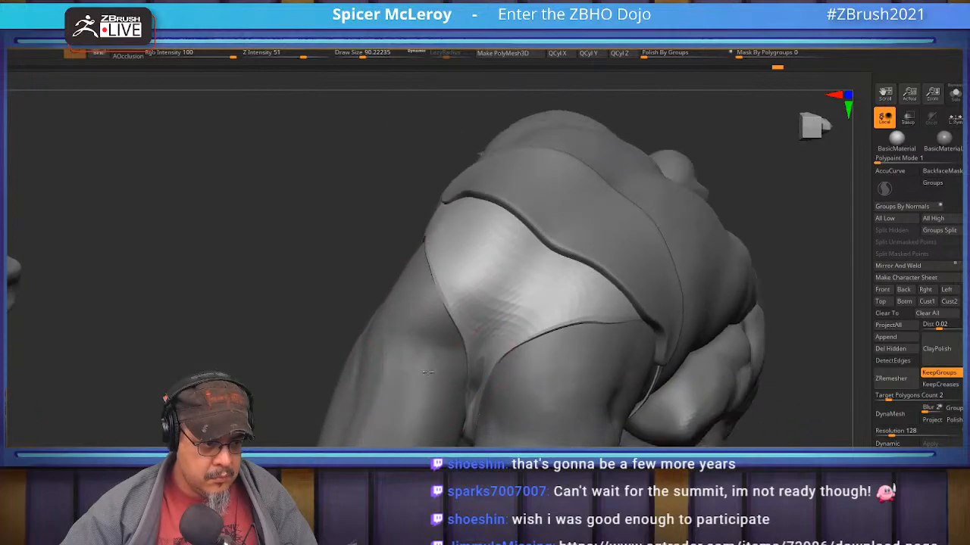
# - Adjust the garment's edges around the crotch and inner thighs, seen from behind and below
pyautogui.moveTo(433, 303); pyautogui.dragTo(455, 322, button='right')
pyautogui.moveTo(476, 380); pyautogui.dragTo(477, 374)
pyautogui.moveTo(477, 333)
pyautogui.mouseDown(button='right')
pyautogui.moveTo(462, 367)
pyautogui.moveTo(440, 379)
pyautogui.mouseUp(button='right')
pyautogui.moveTo(553, 356)
pyautogui.mouseDown(button='right')
pyautogui.moveTo(481, 390)
pyautogui.moveTo(519, 284)
pyautogui.moveTo(485, 318)
pyautogui.mouseUp(button='right')
pyautogui.moveTo(506, 326); pyautogui.dragTo(509, 331)
pyautogui.moveTo(500, 330); pyautogui.dragTo(428, 326, button='right')
pyautogui.moveTo(427, 328); pyautogui.dragTo(429, 323)
pyautogui.moveTo(469, 325)
pyautogui.mouseDown(button='right')
pyautogui.moveTo(413, 324)
pyautogui.moveTo(439, 331)
pyautogui.mouseUp(button='right')
pyautogui.moveTo(454, 302); pyautogui.dragTo(449, 309)
# - Refine the leg opening along the outer hip and buttock so the garment edge follows the thigh
pyautogui.moveTo(436, 304); pyautogui.dragTo(454, 294, button='right')
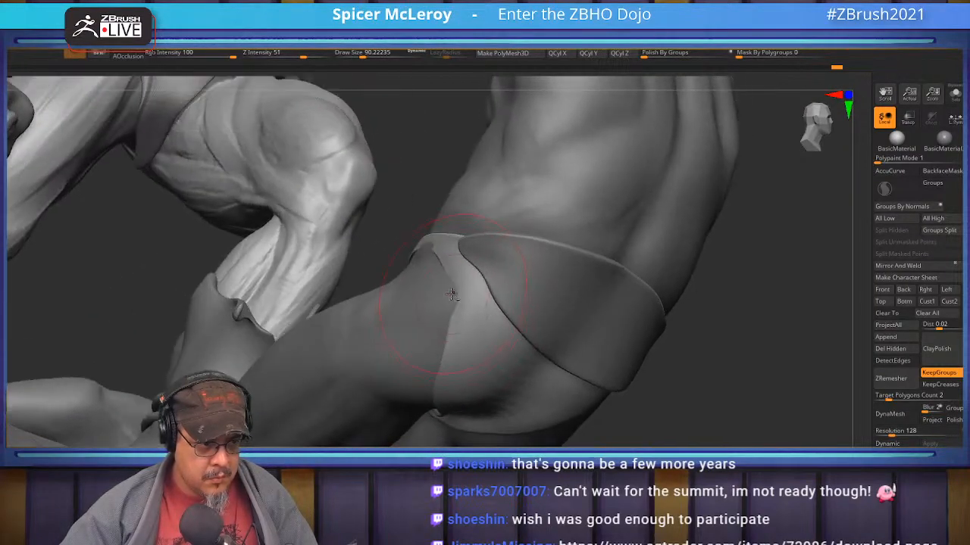
pyautogui.moveTo(440, 398); pyautogui.dragTo(443, 388)
pyautogui.moveTo(447, 409)
pyautogui.mouseDown(button='right')
pyautogui.moveTo(447, 361)
pyautogui.moveTo(434, 358)
pyautogui.mouseUp(button='right')
pyautogui.moveTo(438, 346); pyautogui.dragTo(436, 341)
pyautogui.moveTo(435, 341); pyautogui.dragTo(404, 340, button='right')
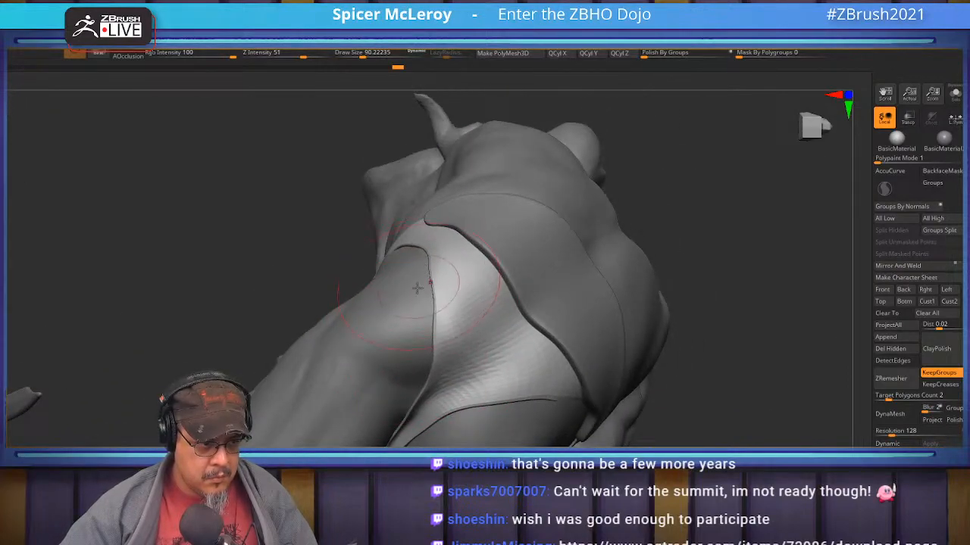
pyautogui.moveTo(434, 292); pyautogui.dragTo(437, 282)
# - Adjust the garment's edge at the front of the crotch and its thin strip over the hip with the Move brush
pyautogui.moveTo(455, 243)
pyautogui.mouseDown(button='right')
pyautogui.moveTo(462, 225)
pyautogui.moveTo(451, 288)
pyautogui.moveTo(423, 299)
pyautogui.moveTo(483, 310)
pyautogui.moveTo(311, 309)
pyautogui.mouseUp(button='right')
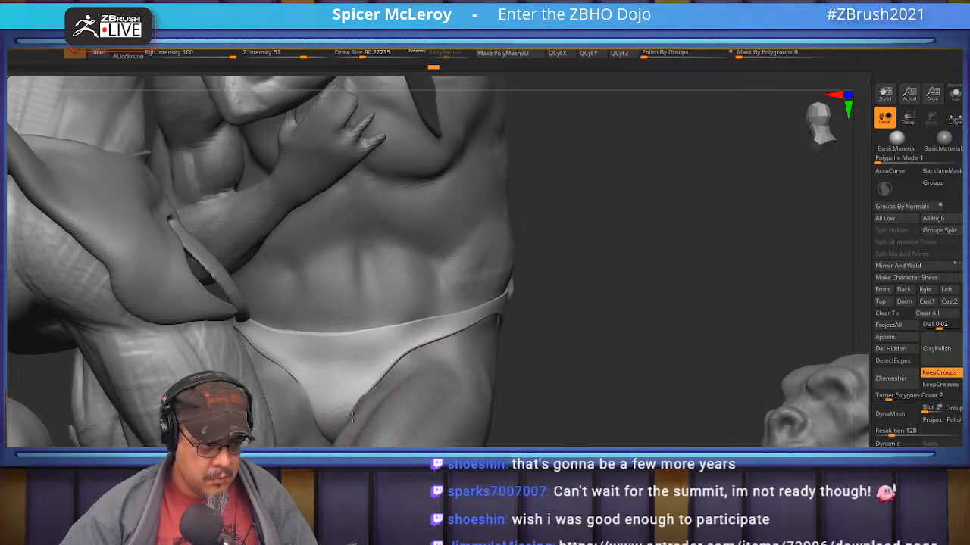
pyautogui.moveTo(354, 417); pyautogui.dragTo(358, 405)
pyautogui.moveTo(364, 382)
pyautogui.mouseDown(button='right')
pyautogui.moveTo(450, 368)
pyautogui.moveTo(393, 379)
pyautogui.mouseUp(button='right')
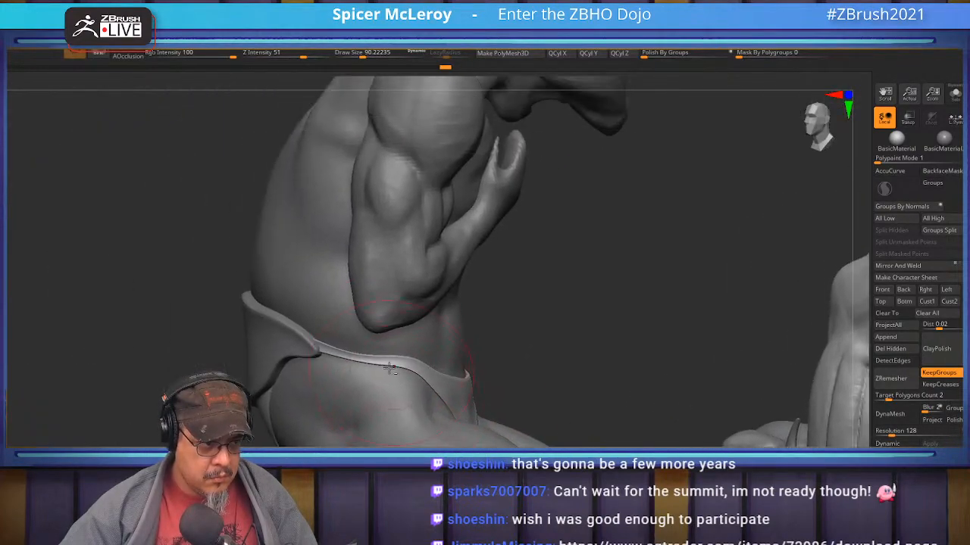
pyautogui.press('[')
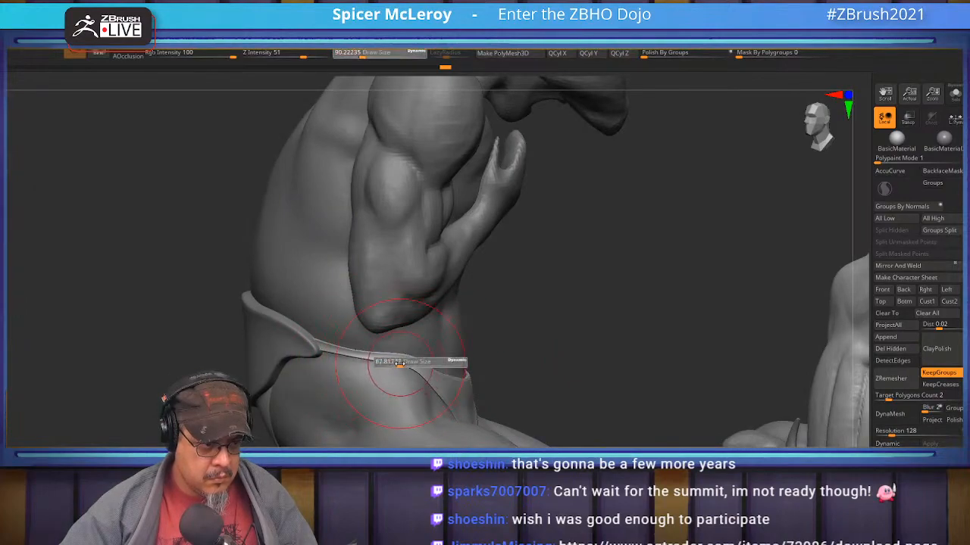
pyautogui.moveTo(341, 358); pyautogui.dragTo(362, 339, button='right')
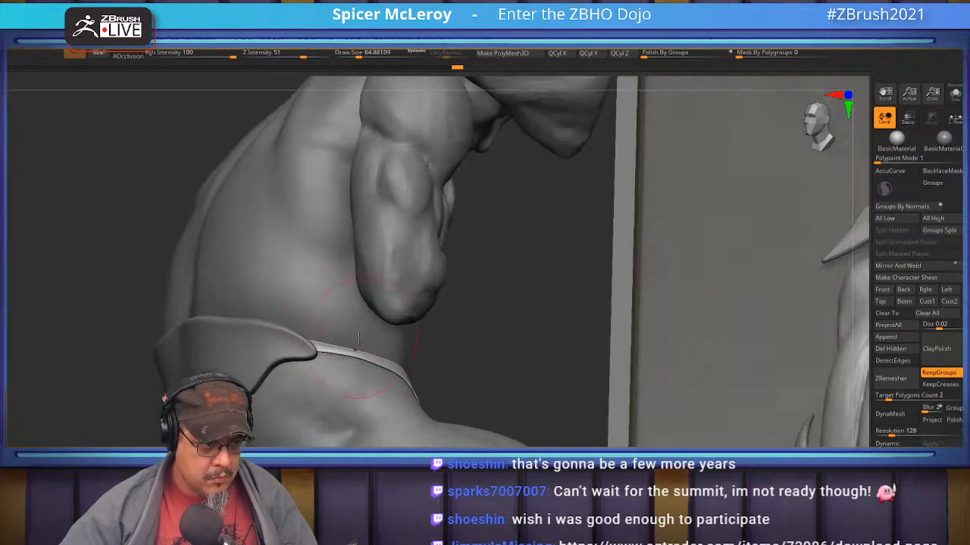
pyautogui.moveTo(314, 347); pyautogui.dragTo(332, 350)
pyautogui.moveTo(332, 350)
pyautogui.mouseDown(button='right')
pyautogui.moveTo(405, 349)
pyautogui.moveTo(401, 288)
pyautogui.moveTo(416, 303)
pyautogui.moveTo(485, 265)
pyautogui.moveTo(477, 326)
pyautogui.moveTo(458, 312)
pyautogui.moveTo(500, 306)
pyautogui.moveTo(490, 261)
pyautogui.mouseUp(button='right')
pyautogui.keyDown('alt'); pyautogui.moveTo(490, 315); pyautogui.dragTo(452, 281, button='right'); pyautogui.keyUp('alt')
pyautogui.moveTo(535, 259)
pyautogui.mouseDown(button='right')
pyautogui.moveTo(559, 260)
pyautogui.moveTo(514, 301)
pyautogui.mouseUp(button='right')
# - Carve the first cloth folds into the garment's seat, running from below the belt toward the crotch
pyautogui.press('b')
pyautogui.press('s')
pyautogui.press('t')
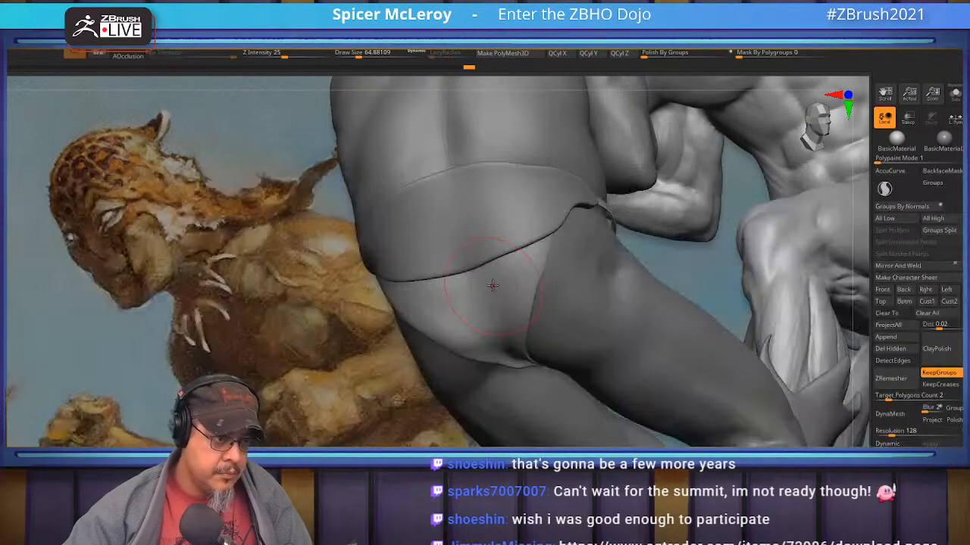
pyautogui.press('b')
pyautogui.press('d')
pyautogui.press('s')
pyautogui.moveTo(511, 292); pyautogui.dragTo(504, 275, button='right')
pyautogui.press('s')
pyautogui.moveTo(510, 285)
pyautogui.mouseDown()
pyautogui.moveTo(523, 285)
pyautogui.moveTo(503, 284)
pyautogui.moveTo(520, 305)
pyautogui.mouseUp()
pyautogui.press('s')
pyautogui.moveTo(525, 368)
pyautogui.mouseDown()
pyautogui.moveTo(491, 309)
pyautogui.moveTo(443, 297)
pyautogui.mouseUp()
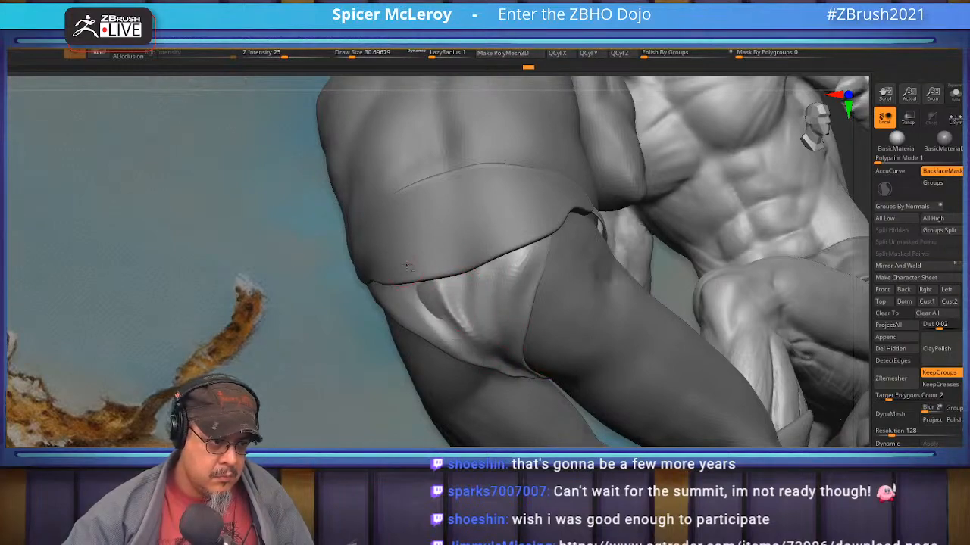
# - Soften the start of the folds under the belt and add more folds across the seat
pyautogui.keyDown('shift'); pyautogui.moveTo(425, 302); pyautogui.dragTo(414, 278); pyautogui.keyUp('shift')
pyautogui.moveTo(447, 321); pyautogui.dragTo(459, 345)
pyautogui.moveTo(405, 289)
pyautogui.mouseDown()
pyautogui.moveTo(415, 312)
pyautogui.moveTo(476, 353)
pyautogui.mouseUp()
pyautogui.moveTo(250, 257)
pyautogui.mouseDown()
pyautogui.moveTo(435, 306)
pyautogui.moveTo(487, 360)
pyautogui.mouseUp()
pyautogui.moveTo(674, 340); pyautogui.dragTo(439, 319)
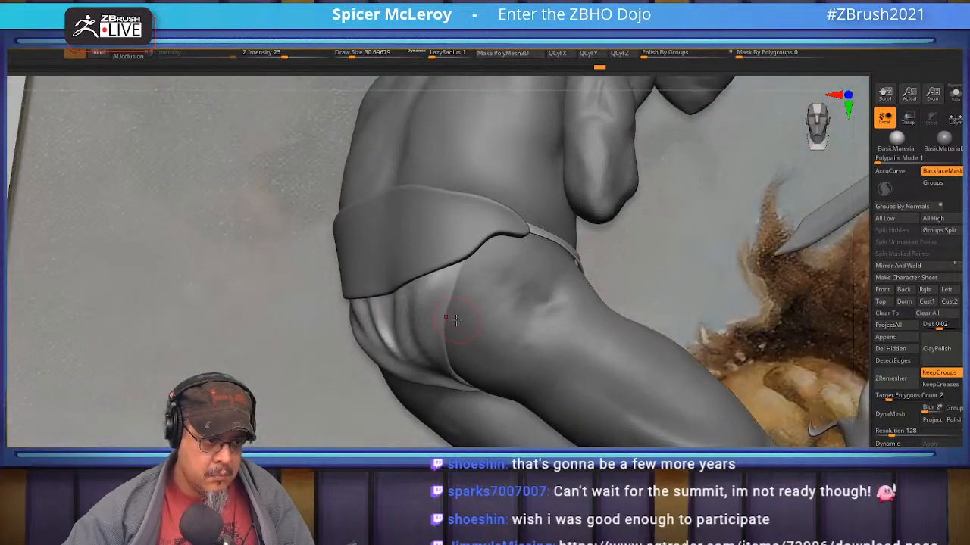
# - Reshape the garment's hem under the buttocks and near the crotch with the Move brush
pyautogui.press('b')
pyautogui.press('m')
pyautogui.press('v')
pyautogui.moveTo(453, 326); pyautogui.dragTo(426, 340, button='right')
pyautogui.press('s')
pyautogui.moveTo(423, 388)
pyautogui.mouseDown()
pyautogui.moveTo(450, 388)
pyautogui.moveTo(444, 383)
pyautogui.mouseUp()
pyautogui.moveTo(312, 326); pyautogui.dragTo(364, 346)
pyautogui.moveTo(364, 346); pyautogui.dragTo(399, 350, button='right')
pyautogui.moveTo(362, 342); pyautogui.dragTo(370, 335)
# - Shift the seat's central fold and the rear leg opening so the cloth pulls toward the crotch
pyautogui.moveTo(370, 335)
pyautogui.mouseDown(button='right')
pyautogui.moveTo(480, 392)
pyautogui.moveTo(482, 421)
pyautogui.mouseUp(button='right')
pyautogui.moveTo(462, 431); pyautogui.dragTo(463, 430)
pyautogui.moveTo(469, 349); pyautogui.dragTo(466, 354)
pyautogui.moveTo(465, 301)
pyautogui.mouseDown(button='right')
pyautogui.moveTo(459, 311)
pyautogui.moveTo(461, 294)
pyautogui.moveTo(447, 283)
pyautogui.moveTo(494, 270)
pyautogui.moveTo(371, 291)
pyautogui.moveTo(386, 284)
pyautogui.moveTo(465, 303)
pyautogui.mouseUp(button='right')
pyautogui.moveTo(464, 325); pyautogui.dragTo(458, 370)
pyautogui.moveTo(496, 303); pyautogui.dragTo(459, 317, button='right')
pyautogui.press('s')
pyautogui.moveTo(409, 327); pyautogui.dragTo(402, 325)
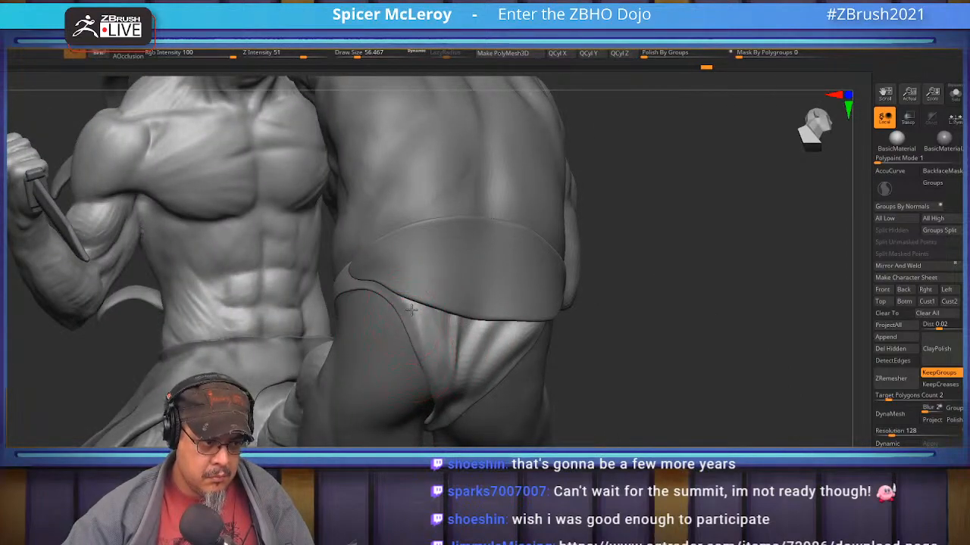
pyautogui.moveTo(449, 341); pyautogui.dragTo(457, 362)
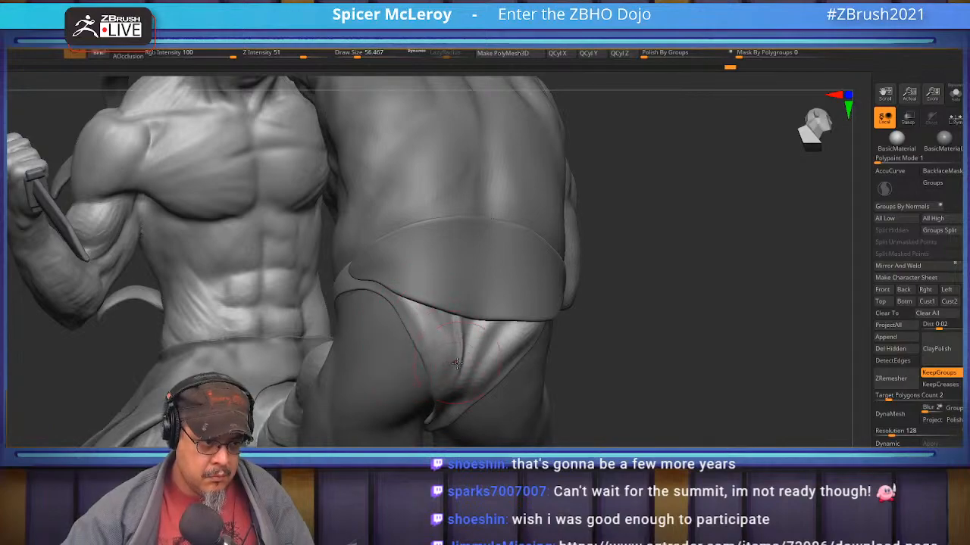
pyautogui.moveTo(445, 371); pyautogui.dragTo(478, 305, button='right')
# - Compare the hunched figure's garment with the painting, briefly toggling transparency
pyautogui.press('b')
pyautogui.press('m')
pyautogui.press('v')
pyautogui.keyDown('ctrl'); pyautogui.moveTo(425, 349); pyautogui.dragTo(386, 284, button='right'); pyautogui.keyUp('ctrl')
pyautogui.keyDown('alt'); pyautogui.moveTo(506, 279); pyautogui.dragTo(450, 315, button='right'); pyautogui.keyUp('alt')
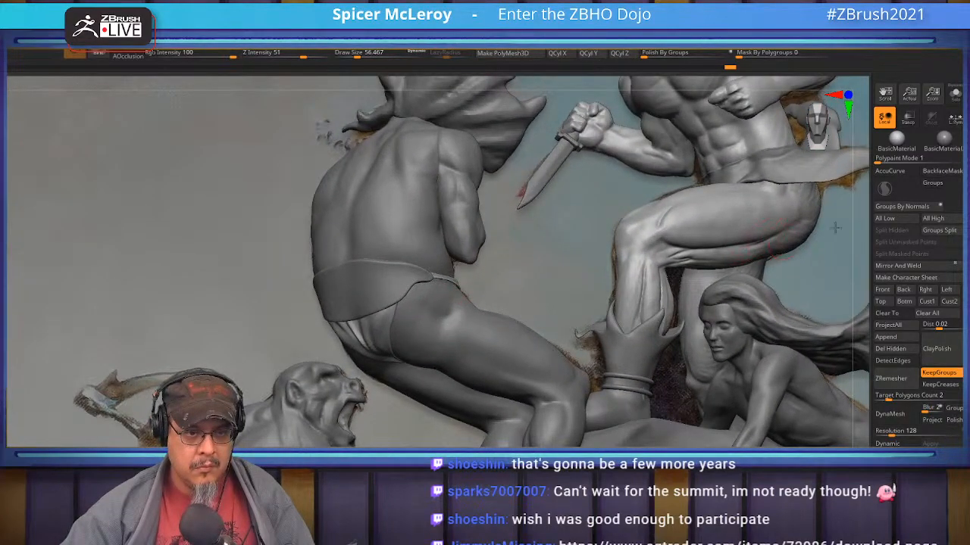
pyautogui.click(908, 118)
pyautogui.click(916, 123)
pyautogui.moveTo(454, 292)
pyautogui.mouseDown(button='right')
pyautogui.moveTo(557, 284)
pyautogui.moveTo(409, 298)
pyautogui.moveTo(416, 293)
pyautogui.moveTo(447, 314)
pyautogui.moveTo(360, 386)
pyautogui.mouseUp(button='right')
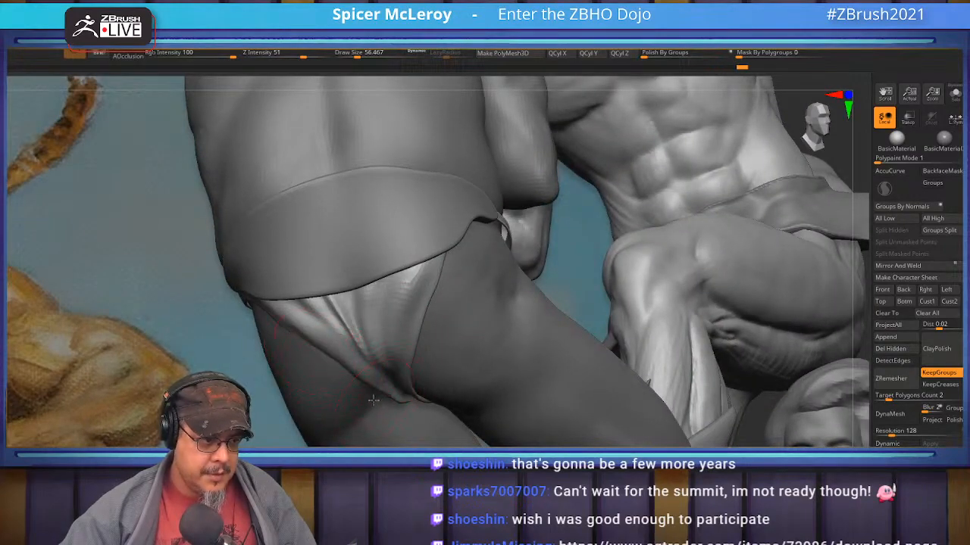
# - Sculpt folds with the Standard brush on the far buttock of the garment, from under the belt to the crotch
pyautogui.moveTo(405, 416)
pyautogui.mouseDown(button='right')
pyautogui.moveTo(326, 409)
pyautogui.moveTo(379, 379)
pyautogui.moveTo(363, 366)
pyautogui.moveTo(183, 361)
pyautogui.mouseUp(button='right')
pyautogui.keyDown('ctrl'); pyautogui.moveTo(330, 343); pyautogui.dragTo(416, 394, button='right'); pyautogui.keyUp('ctrl')
pyautogui.keyDown('ctrl'); pyautogui.moveTo(410, 281); pyautogui.dragTo(419, 341, button='right'); pyautogui.keyUp('ctrl')
pyautogui.press('b')
pyautogui.press('s')
pyautogui.press('t')
pyautogui.press('s')
pyautogui.moveTo(419, 342); pyautogui.dragTo(416, 341)
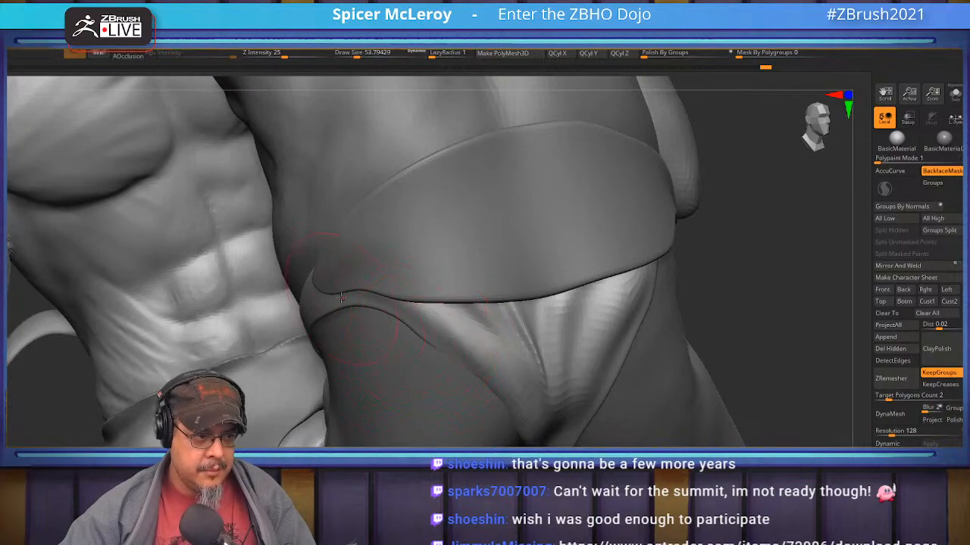
pyautogui.moveTo(509, 412); pyautogui.dragTo(467, 372)
pyautogui.moveTo(386, 318); pyautogui.dragTo(468, 373)
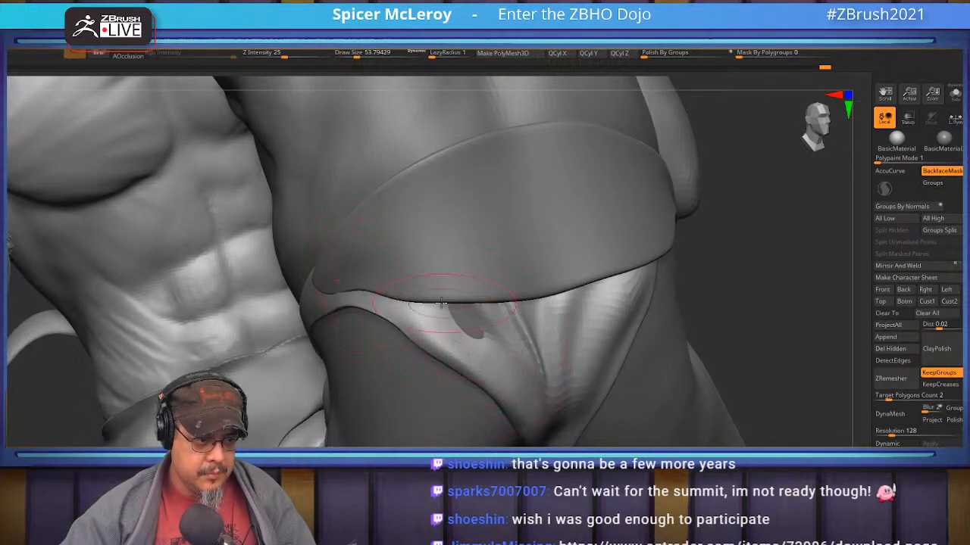
pyautogui.moveTo(514, 366); pyautogui.dragTo(539, 388)
pyautogui.moveTo(539, 379)
pyautogui.mouseDown(button='right')
pyautogui.moveTo(530, 359)
pyautogui.moveTo(453, 307)
pyautogui.mouseUp(button='right')
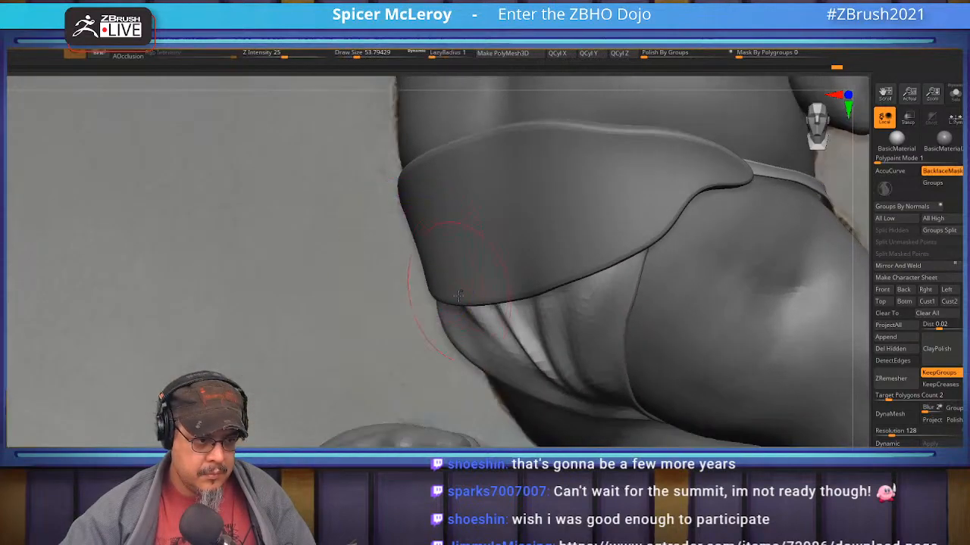
# - Refine the belt's upper edge across the lower back with the Move brush and compare it with the painting
pyautogui.press('f')
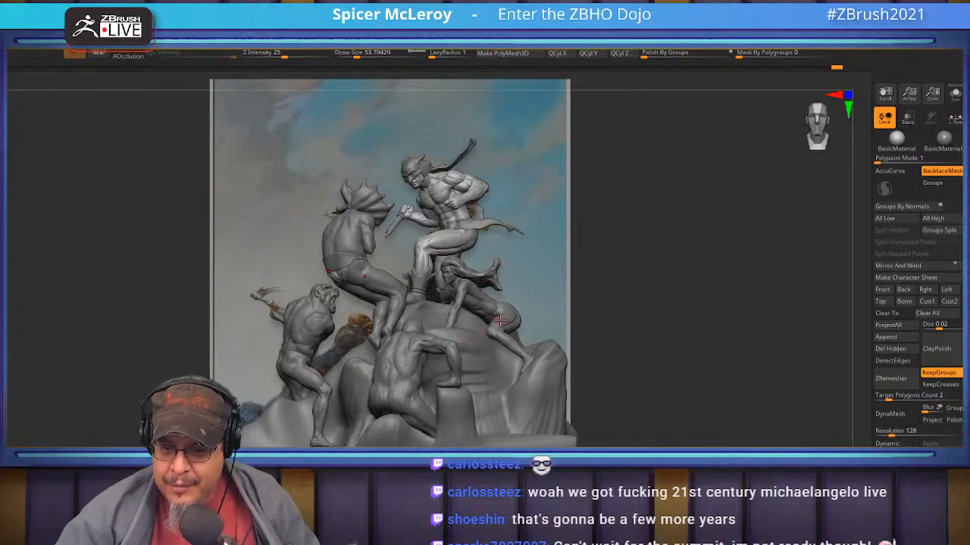
pyautogui.moveTo(499, 321); pyautogui.dragTo(524, 322, button='right')
pyautogui.press('f')
pyautogui.moveTo(448, 219)
pyautogui.keyDown('alt'); pyautogui.mouseDown(button='right')
pyautogui.moveTo(475, 280)
pyautogui.moveTo(485, 201)
pyautogui.mouseUp(button='right'); pyautogui.keyUp('alt')
pyautogui.moveTo(644, 216)
pyautogui.mouseDown(button='right')
pyautogui.moveTo(564, 227)
pyautogui.moveTo(608, 268)
pyautogui.moveTo(530, 338)
pyautogui.moveTo(632, 337)
pyautogui.mouseUp(button='right')
pyautogui.moveTo(350, 356)
pyautogui.keyDown('alt'); pyautogui.mouseDown(button='right')
pyautogui.moveTo(567, 318)
pyautogui.moveTo(265, 326)
pyautogui.moveTo(506, 325)
pyautogui.moveTo(470, 327)
pyautogui.moveTo(490, 326)
pyautogui.moveTo(597, 256)
pyautogui.mouseUp(button='right'); pyautogui.keyUp('alt')
pyautogui.press('b')
pyautogui.press('m')
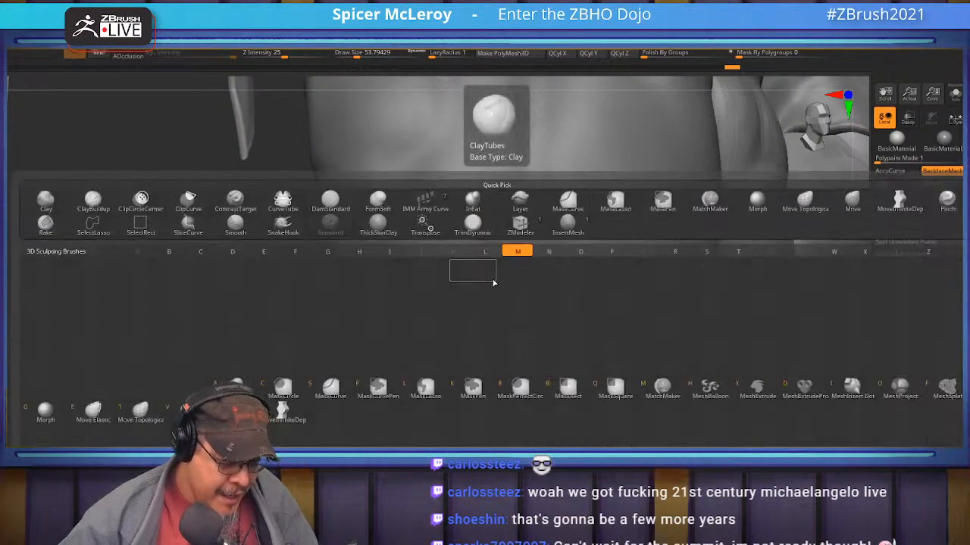
pyautogui.press('v')
pyautogui.moveTo(519, 238)
pyautogui.mouseDown(button='right')
pyautogui.moveTo(542, 289)
pyautogui.moveTo(596, 287)
pyautogui.mouseUp(button='right')
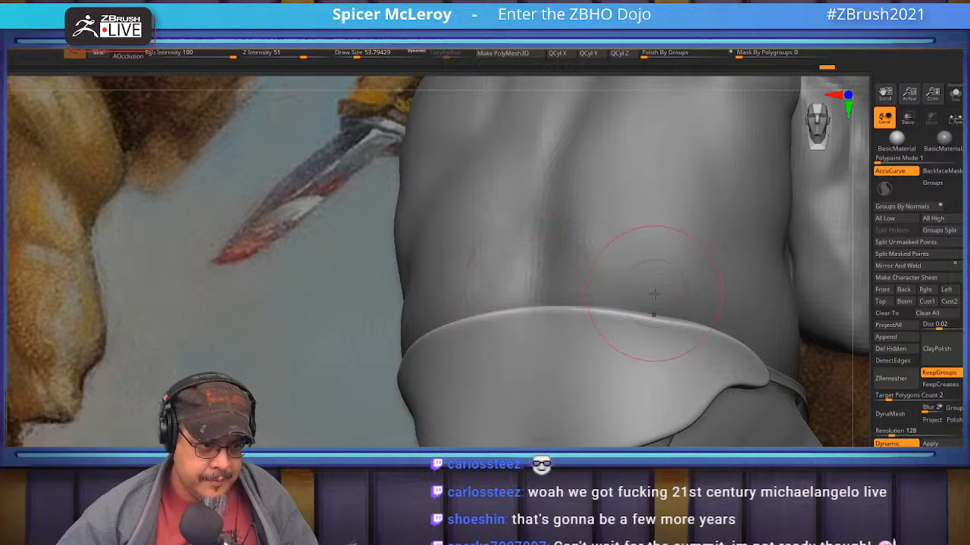
pyautogui.moveTo(707, 308)
pyautogui.mouseDown()
pyautogui.moveTo(685, 306)
pyautogui.moveTo(661, 324)
pyautogui.mouseUp()
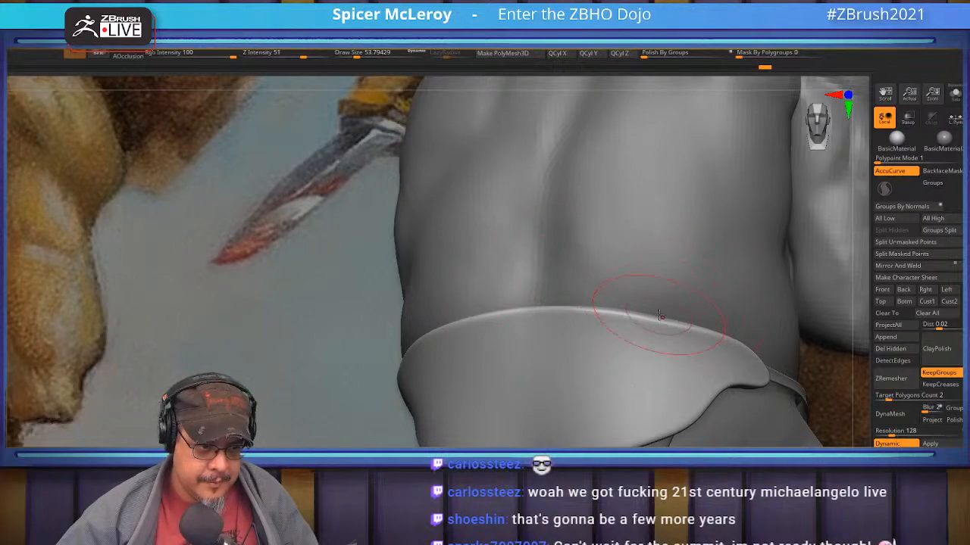
pyautogui.moveTo(530, 289); pyautogui.dragTo(523, 282)
pyautogui.moveTo(511, 284)
pyautogui.keyDown('ctrl'); pyautogui.mouseDown(button='right')
pyautogui.moveTo(477, 250)
pyautogui.moveTo(488, 286)
pyautogui.moveTo(499, 290)
pyautogui.moveTo(431, 227)
pyautogui.mouseUp(button='right'); pyautogui.keyUp('ctrl')
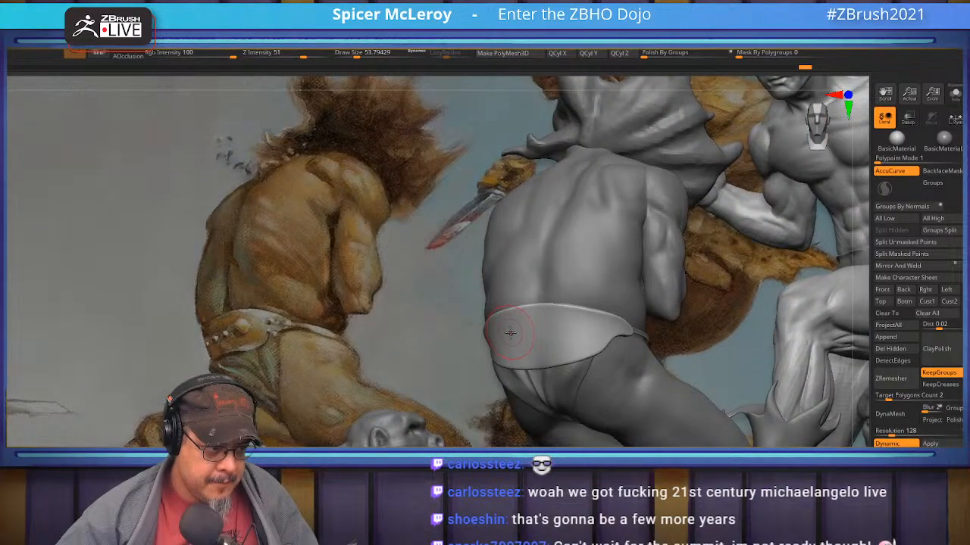
pyautogui.moveTo(511, 332)
pyautogui.mouseDown(button='right')
pyautogui.moveTo(539, 329)
pyautogui.moveTo(445, 324)
pyautogui.moveTo(418, 292)
pyautogui.moveTo(465, 314)
pyautogui.moveTo(441, 313)
pyautogui.moveTo(545, 328)
pyautogui.moveTo(523, 297)
pyautogui.moveTo(507, 300)
pyautogui.moveTo(532, 297)
pyautogui.moveTo(523, 281)
pyautogui.moveTo(567, 240)
pyautogui.mouseUp(button='right')
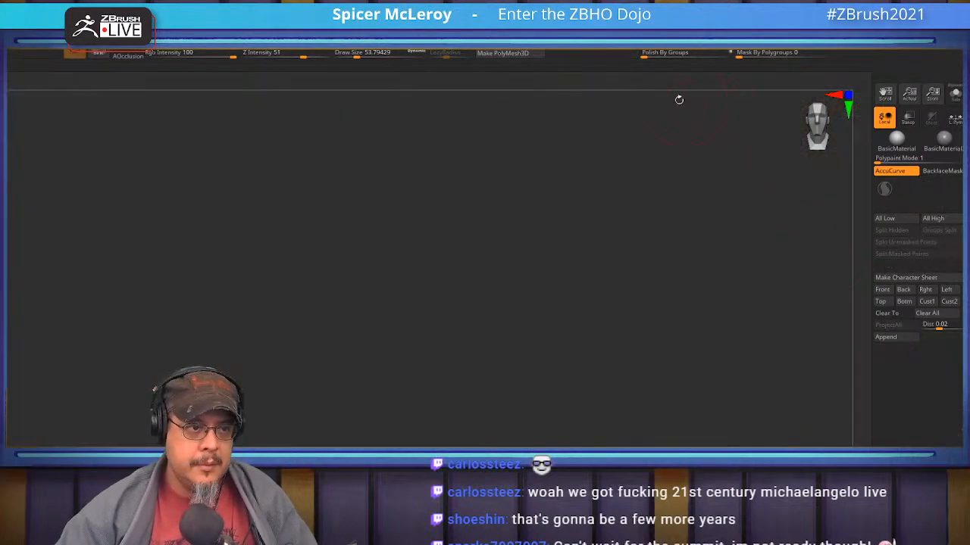
# - Reduce the divisions of a cone primitive and convert it to a polymesh
pyautogui.hotkey('shift', 'f')
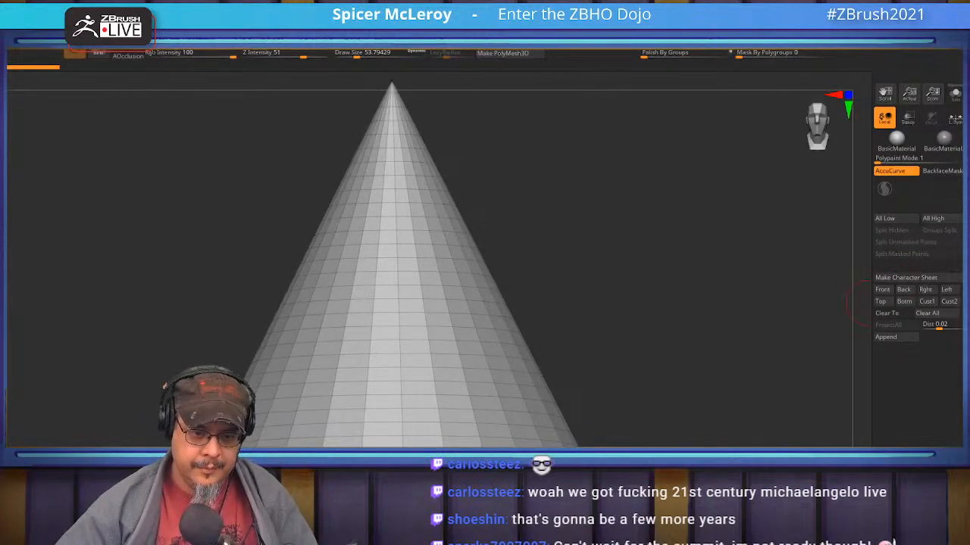
pyautogui.press('Return')
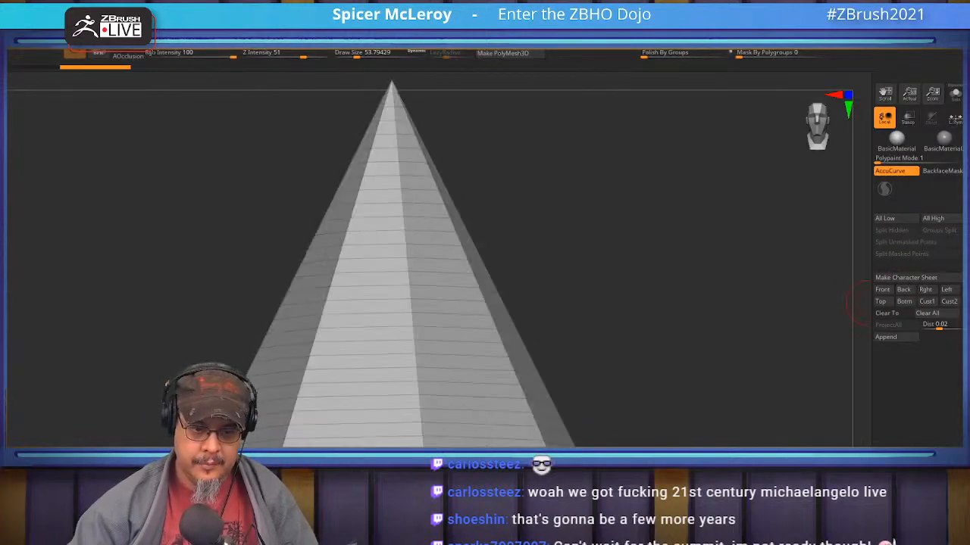
pyautogui.hotkey('ctrl', 'shift', 'z')
pyautogui.hotkey('ctrl', 'shift', 'z')
pyautogui.moveTo(644, 324)
pyautogui.mouseDown()
pyautogui.moveTo(627, 322)
pyautogui.moveTo(607, 260)
pyautogui.mouseUp()
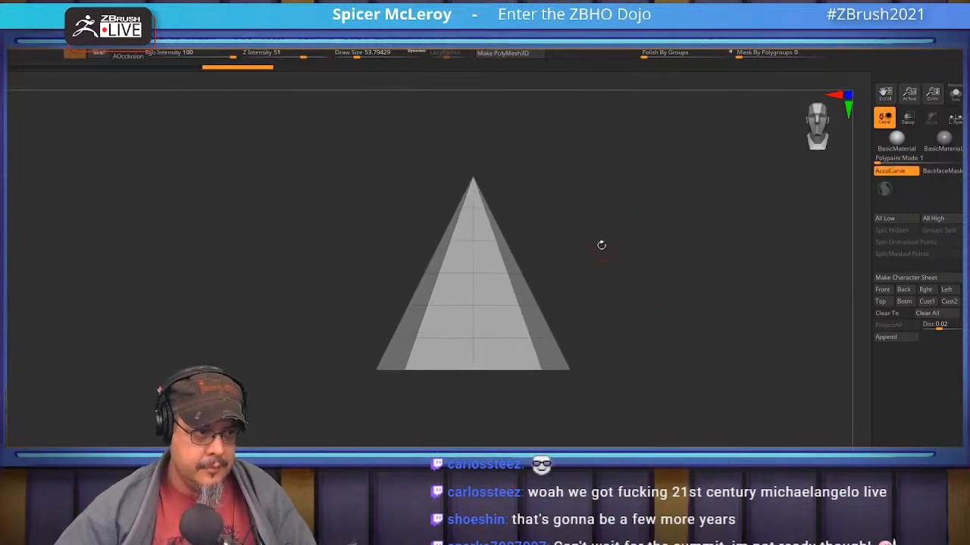
pyautogui.click(518, 57)
# - Flatten the cone along its height and turn on dynamic subdivision to round it into a stud
pyautogui.press('w')
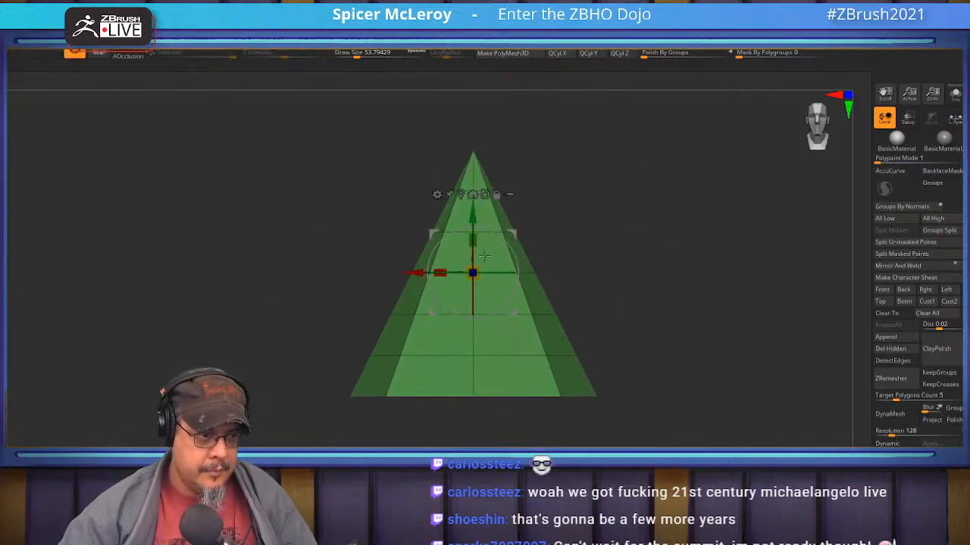
pyautogui.moveTo(473, 241); pyautogui.dragTo(477, 327)
pyautogui.press('q')
pyautogui.press('d')
pyautogui.moveTo(667, 244); pyautogui.dragTo(660, 268)
pyautogui.hotkey('shift', 'f')
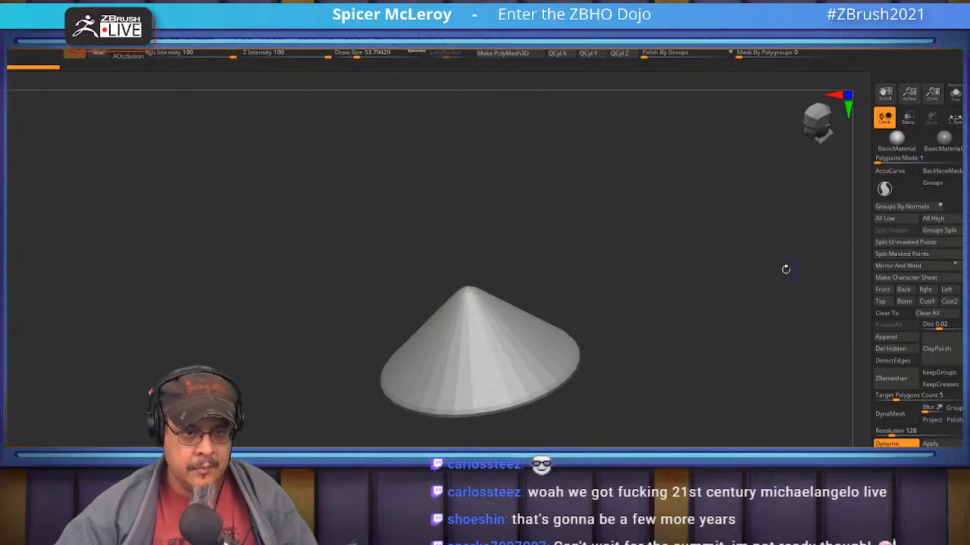
# - Create a new insert mesh brush from the cone stud, viewed straight down onto its tip
pyautogui.keyDown('shift'); pyautogui.moveTo(716, 284); pyautogui.dragTo(716, 336); pyautogui.keyUp('shift')
pyautogui.press('b')
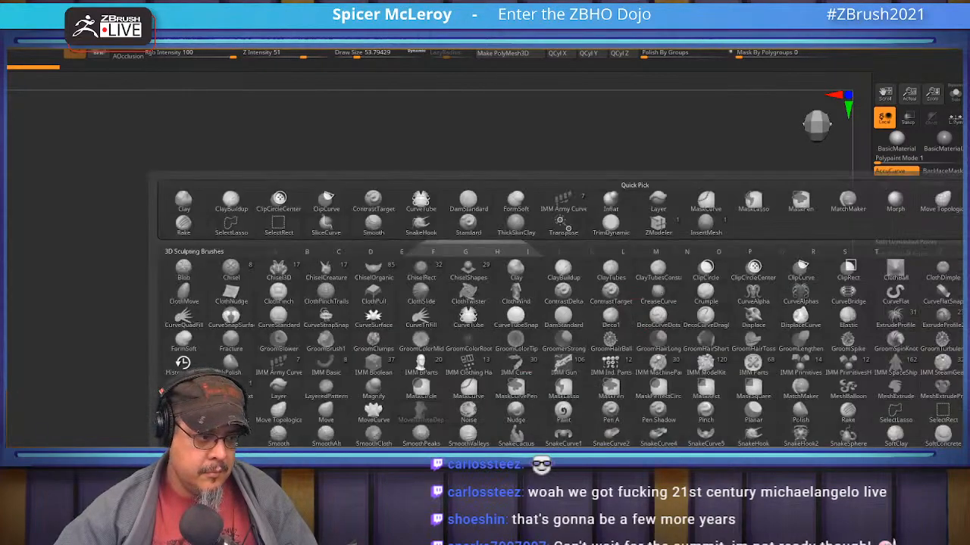
pyautogui.click(363, 473)
pyautogui.click(437, 182)
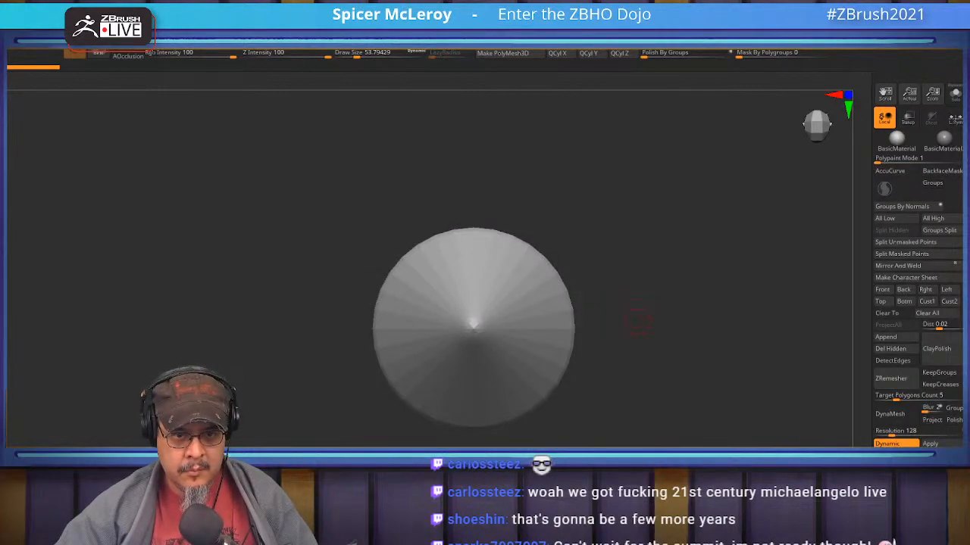
# - Insert a large cone stud near each end of the belt, splitting the studs from the belt mesh
pyautogui.moveTo(556, 276); pyautogui.dragTo(510, 203, button='right')
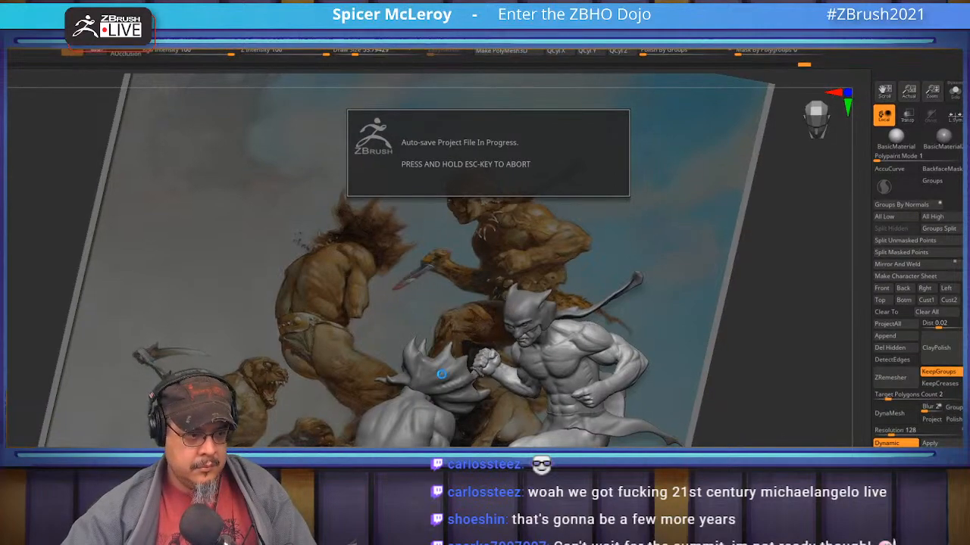
pyautogui.moveTo(442, 375)
pyautogui.keyDown('ctrl'); pyautogui.mouseDown(button='right')
pyautogui.moveTo(461, 254)
pyautogui.moveTo(485, 219)
pyautogui.moveTo(451, 324)
pyautogui.moveTo(362, 386)
pyautogui.moveTo(368, 510)
pyautogui.mouseUp(button='right'); pyautogui.keyUp('ctrl')
pyautogui.keyDown('alt'); pyautogui.moveTo(412, 392); pyautogui.dragTo(379, 405, button='right'); pyautogui.keyUp('alt')
pyautogui.keyDown('alt'); pyautogui.moveTo(391, 520); pyautogui.dragTo(357, 382, button='right'); pyautogui.keyUp('alt')
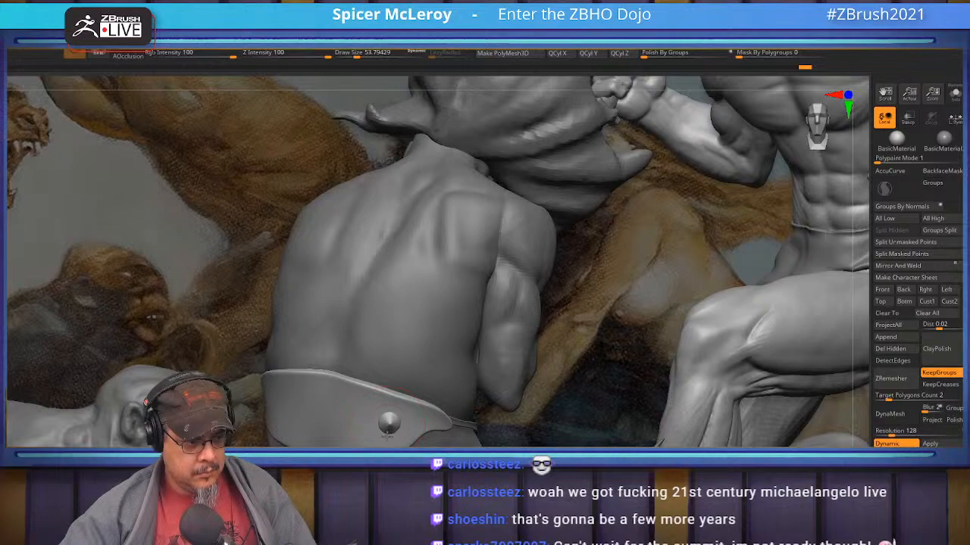
pyautogui.keyDown('alt'); pyautogui.click(387, 437); pyautogui.keyUp('alt')
pyautogui.moveTo(318, 400)
pyautogui.mouseDown(button='right')
pyautogui.moveTo(368, 382)
pyautogui.moveTo(372, 371)
pyautogui.mouseUp(button='right')
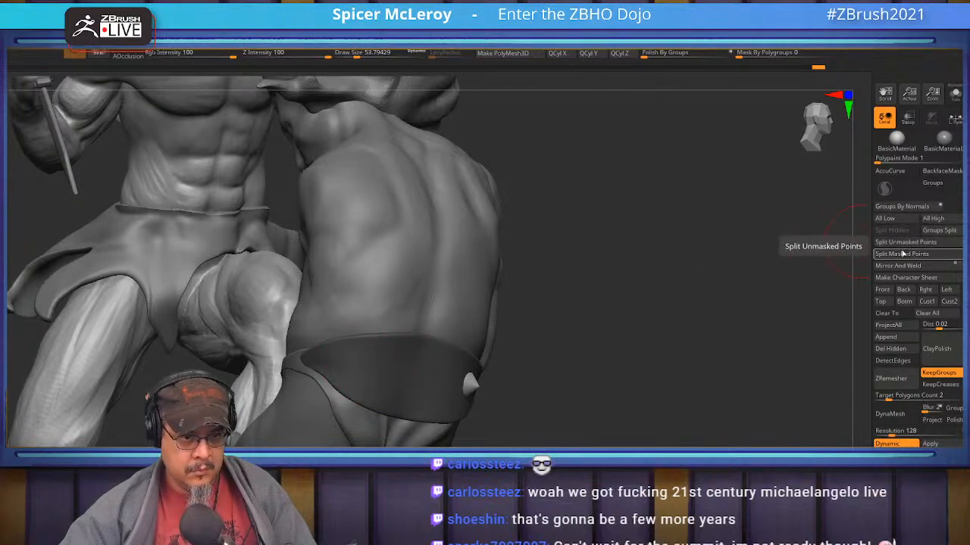
pyautogui.click(902, 254)
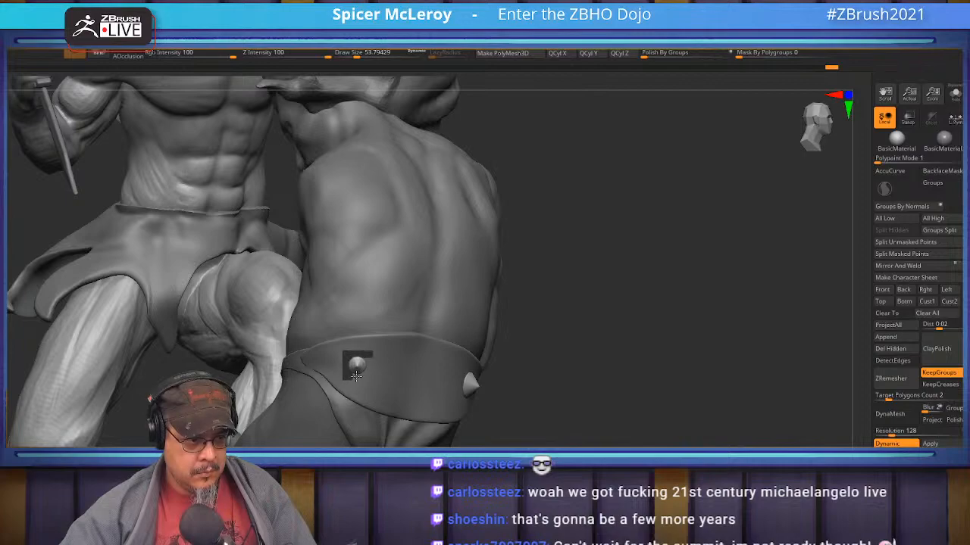
pyautogui.moveTo(356, 378); pyautogui.dragTo(356, 380)
# - Place the first small studs between the two large ones with a smaller brush size, undoing misplaced ones
pyautogui.moveTo(666, 338)
pyautogui.mouseDown()
pyautogui.moveTo(601, 321)
pyautogui.moveTo(667, 324)
pyautogui.moveTo(552, 325)
pyautogui.moveTo(495, 373)
pyautogui.moveTo(509, 367)
pyautogui.moveTo(519, 383)
pyautogui.mouseUp()
pyautogui.press('s')
pyautogui.hotkey('ctrl', 'z')
pyautogui.press('s')
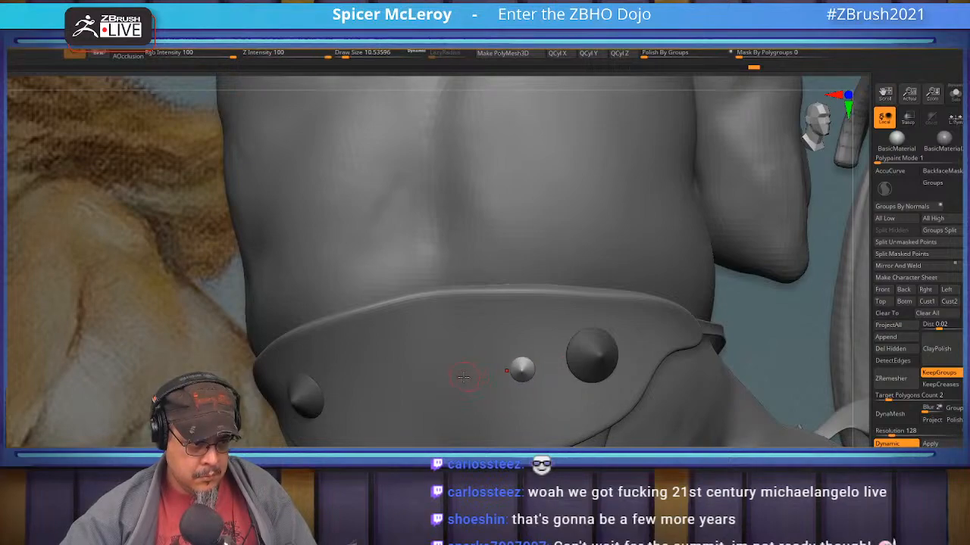
pyautogui.moveTo(456, 398); pyautogui.dragTo(456, 398)
pyautogui.moveTo(455, 395); pyautogui.dragTo(523, 391, button='right')
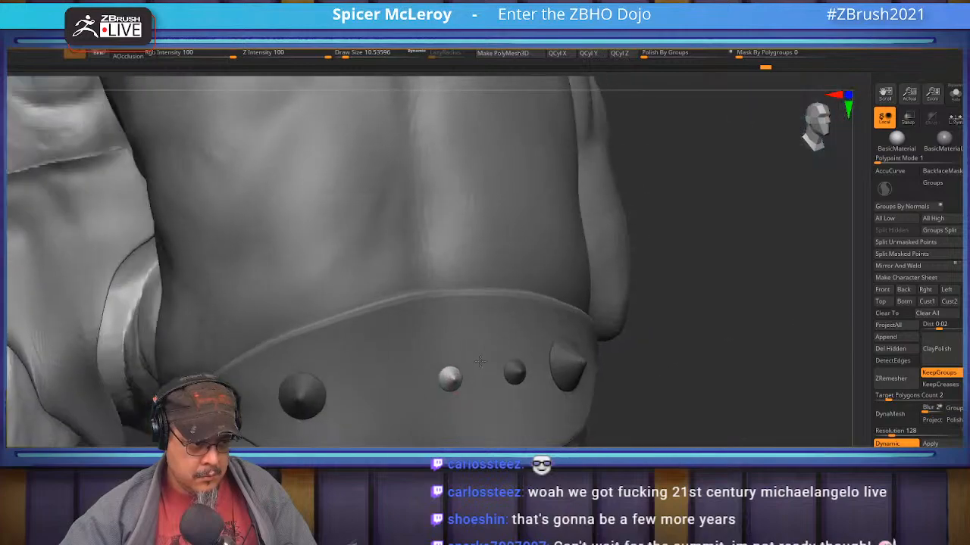
pyautogui.moveTo(370, 385); pyautogui.dragTo(374, 406)
pyautogui.moveTo(374, 405); pyautogui.dragTo(310, 401, button='right')
pyautogui.hotkey('ctrl', 'z')
pyautogui.hotkey('ctrl', 'z')
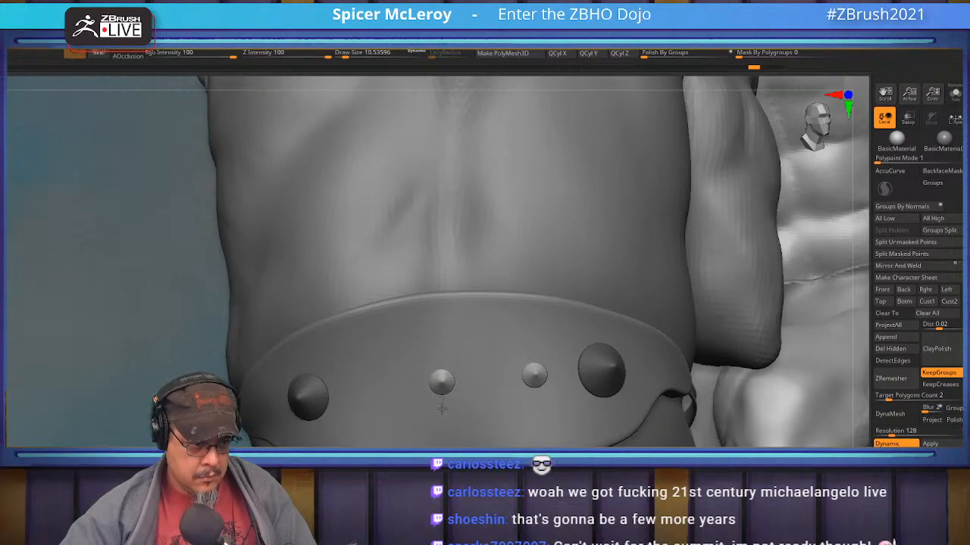
# - Complete an evenly spaced row of five small studs between the large studs on the belt
pyautogui.moveTo(441, 409); pyautogui.dragTo(442, 410)
pyautogui.moveTo(363, 421); pyautogui.dragTo(490, 375, button='right')
pyautogui.moveTo(488, 391); pyautogui.dragTo(490, 402)
pyautogui.moveTo(490, 402); pyautogui.dragTo(426, 353, button='right')
pyautogui.moveTo(399, 383); pyautogui.dragTo(404, 410)
# - Clear the mask on the belt mesh and switch to the Move brush with a draw size of 1
pyautogui.moveTo(433, 364)
pyautogui.keyDown('ctrl'); pyautogui.mouseDown(button='right')
pyautogui.moveTo(412, 333)
pyautogui.moveTo(143, 381)
pyautogui.mouseUp(button='right'); pyautogui.keyUp('ctrl')
pyautogui.keyDown('ctrl'); pyautogui.moveTo(76, 376); pyautogui.dragTo(89, 390); pyautogui.keyUp('ctrl')
pyautogui.moveTo(106, 379)
pyautogui.mouseDown(button='right')
pyautogui.moveTo(244, 343)
pyautogui.moveTo(332, 295)
pyautogui.mouseUp(button='right')
pyautogui.moveTo(481, 306)
pyautogui.keyDown('ctrl'); pyautogui.mouseDown(button='right')
pyautogui.moveTo(447, 261)
pyautogui.moveTo(485, 243)
pyautogui.moveTo(502, 265)
pyautogui.mouseUp(button='right'); pyautogui.keyUp('ctrl')
pyautogui.press('b')
pyautogui.press('m')
pyautogui.press('v')
pyautogui.moveTo(532, 324); pyautogui.dragTo(510, 324, button='right')
pyautogui.press('s')
pyautogui.moveTo(491, 333); pyautogui.dragTo(481, 333)
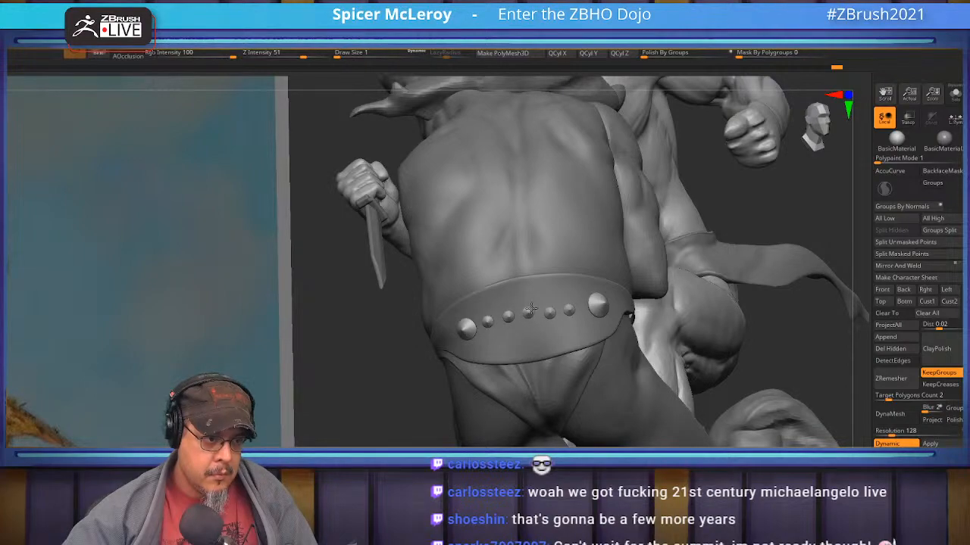
# - Compare the studded belt and the surrounding figures with the reference painting
pyautogui.click(571, 304)
pyautogui.moveTo(571, 304)
pyautogui.mouseDown(button='right')
pyautogui.moveTo(472, 329)
pyautogui.moveTo(588, 337)
pyautogui.moveTo(619, 316)
pyautogui.mouseUp(button='right')
pyautogui.press('f')
pyautogui.press('f')
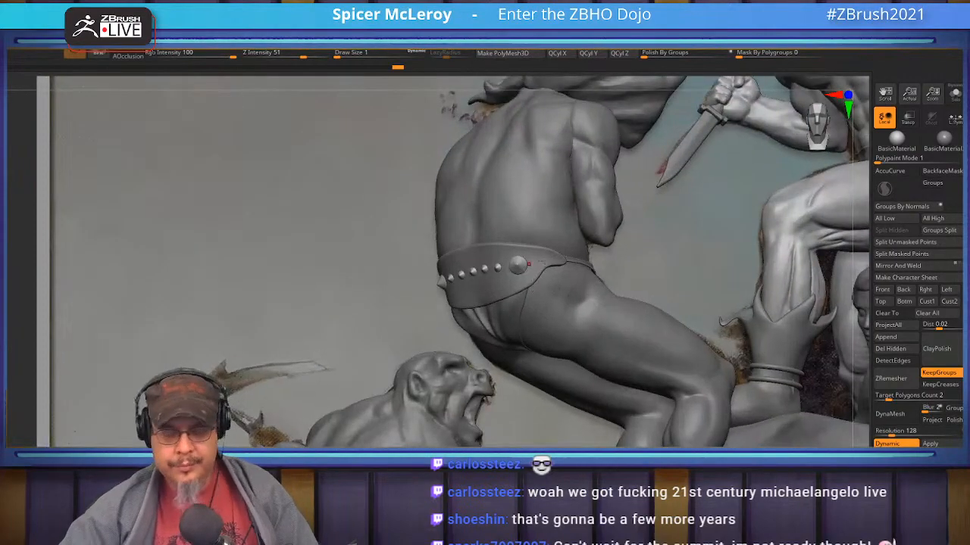
pyautogui.moveTo(601, 238); pyautogui.dragTo(607, 264, button='right')
pyautogui.keyDown('alt'); pyautogui.moveTo(522, 357); pyautogui.dragTo(521, 288, button='right'); pyautogui.keyUp('alt')
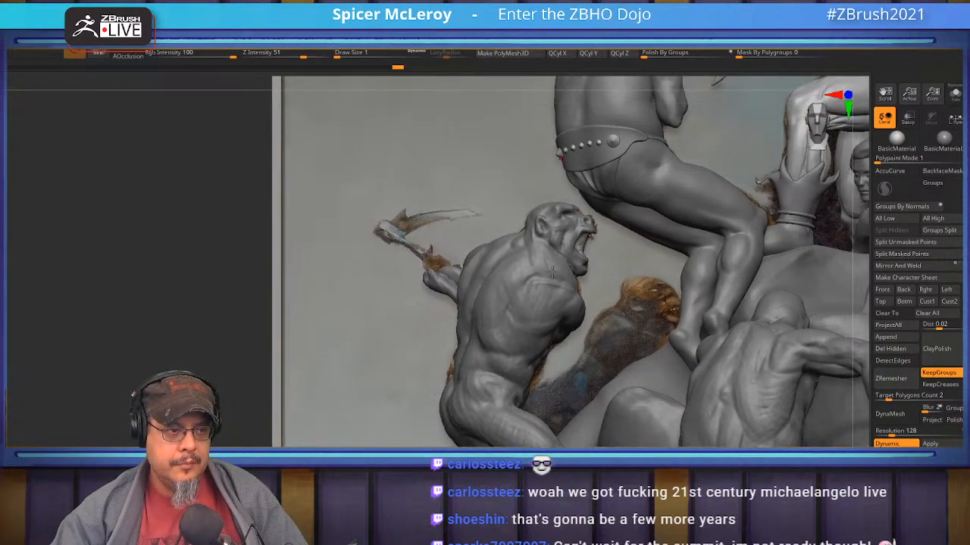
pyautogui.moveTo(582, 247)
pyautogui.mouseDown(button='right')
pyautogui.moveTo(564, 300)
pyautogui.moveTo(503, 287)
pyautogui.moveTo(494, 308)
pyautogui.moveTo(513, 316)
pyautogui.moveTo(491, 309)
pyautogui.moveTo(618, 276)
pyautogui.moveTo(554, 286)
pyautogui.mouseUp(button='right')
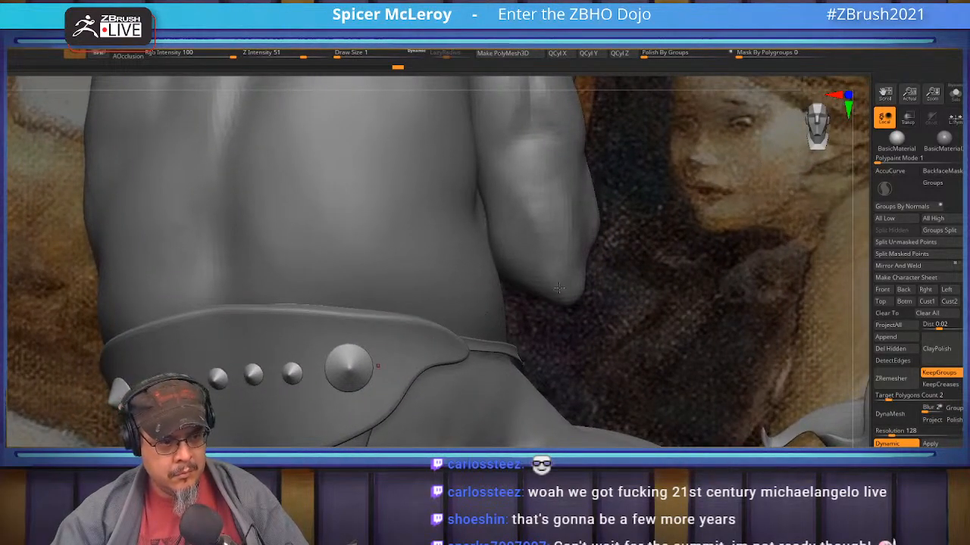
# - Select the hunched figure's body and adjust its right elbow with the Move brush at a draw size of about 39
pyautogui.keyDown('alt'); pyautogui.click(557, 287); pyautogui.keyUp('alt')
pyautogui.press('b')
pyautogui.press('m')
pyautogui.press('v')
pyautogui.press('s')
pyautogui.moveTo(560, 297); pyautogui.dragTo(578, 299)
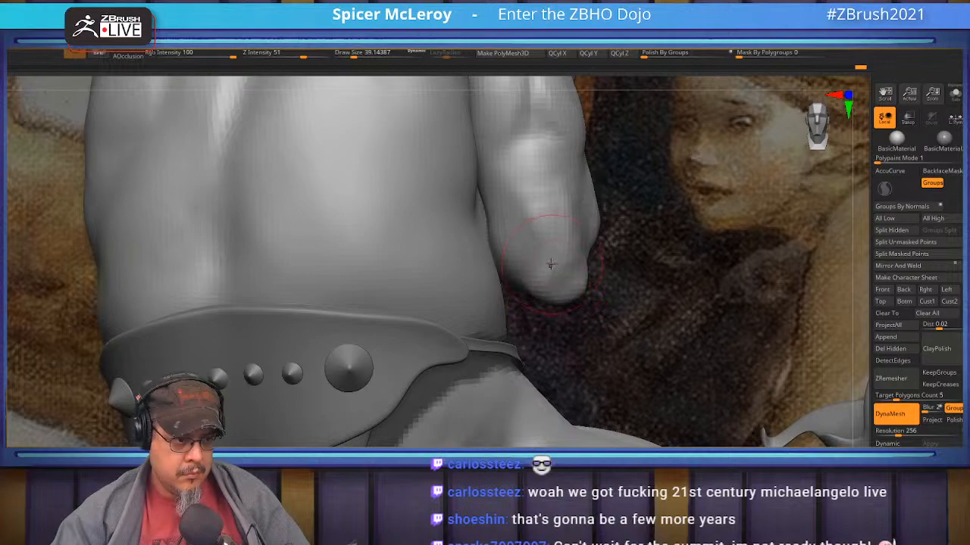
# - Build up the right arm around the elbow with ClayBuildup and smooth the added volume
pyautogui.press('b')
pyautogui.press('c')
pyautogui.press('b')
pyautogui.keyDown('alt'); pyautogui.moveTo(539, 298); pyautogui.dragTo(531, 400, button='right'); pyautogui.keyUp('alt')
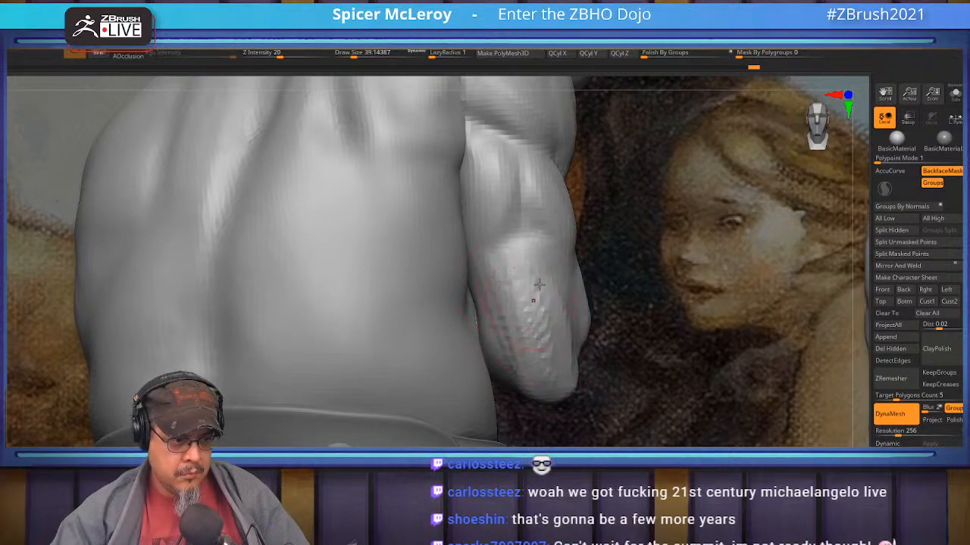
pyautogui.keyDown('shift'); pyautogui.moveTo(573, 347); pyautogui.dragTo(555, 383); pyautogui.keyUp('shift')
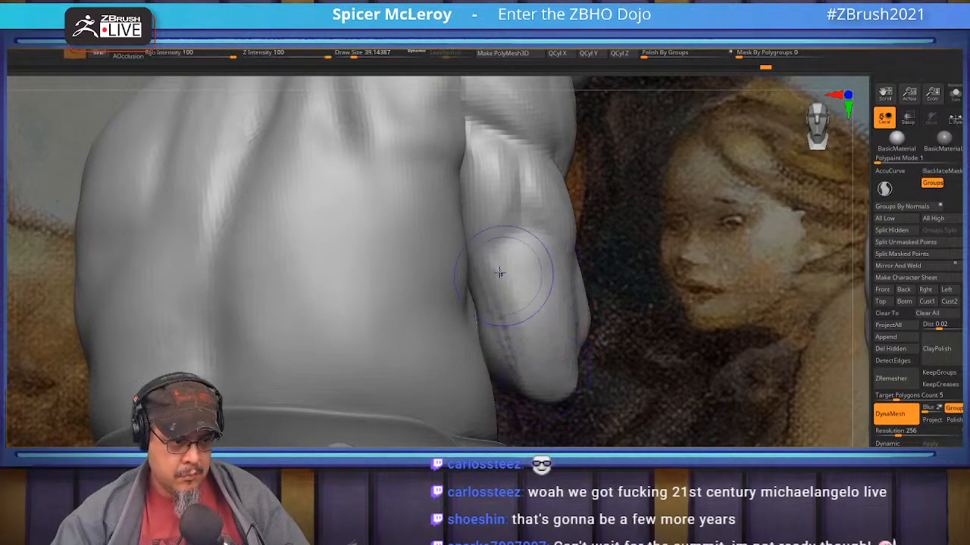
pyautogui.moveTo(570, 375)
pyautogui.mouseDown(button='right')
pyautogui.moveTo(488, 294)
pyautogui.moveTo(416, 286)
pyautogui.mouseUp(button='right')
pyautogui.moveTo(485, 285)
pyautogui.keyDown('alt'); pyautogui.mouseDown(button='right')
pyautogui.moveTo(399, 294)
pyautogui.moveTo(436, 301)
pyautogui.moveTo(426, 279)
pyautogui.mouseUp(button='right'); pyautogui.keyUp('alt')
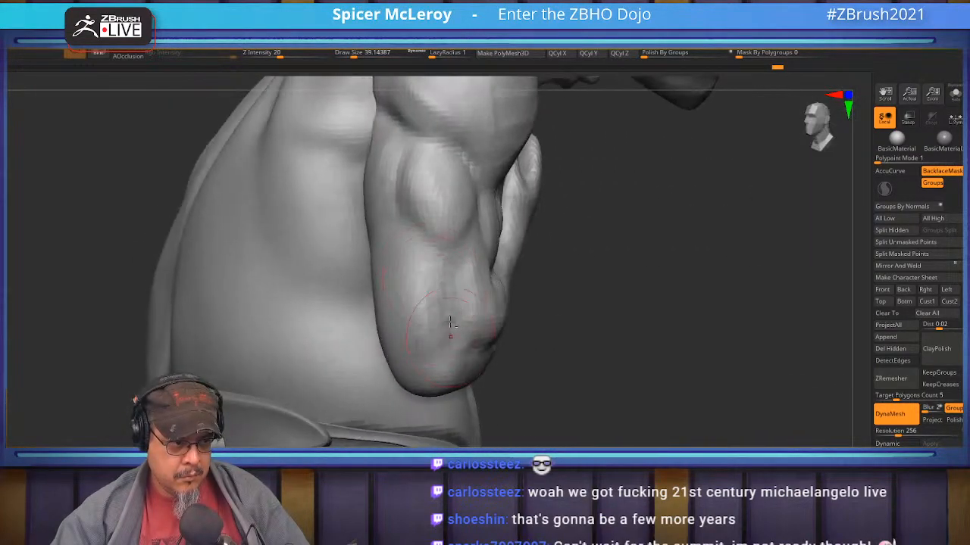
pyautogui.moveTo(422, 328)
pyautogui.mouseDown(button='right')
pyautogui.moveTo(425, 283)
pyautogui.moveTo(411, 299)
pyautogui.moveTo(437, 219)
pyautogui.mouseUp(button='right')
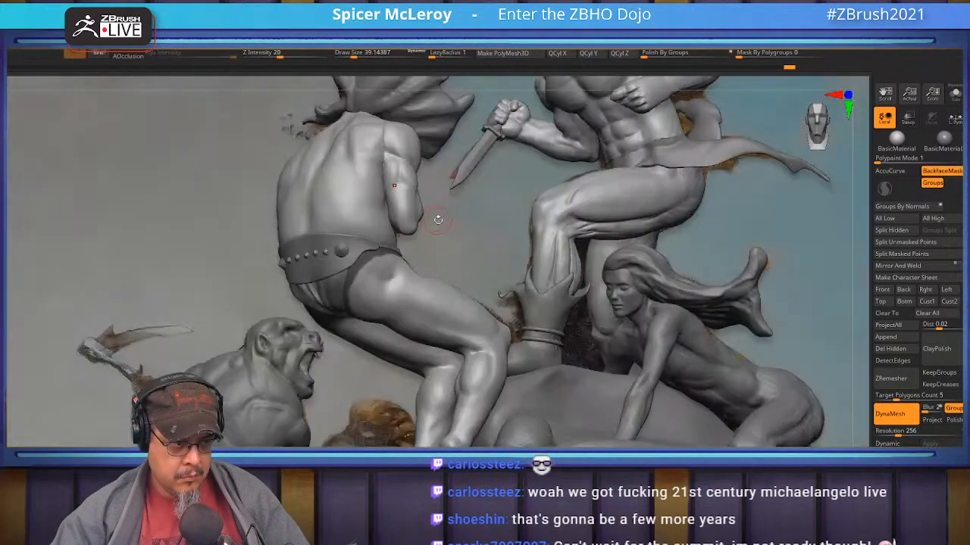
# - Isolate two of the small belt studs, invert the visibility and delete the hidden geometry
pyautogui.moveTo(474, 263)
pyautogui.keyDown('alt'); pyautogui.mouseDown(button='right')
pyautogui.moveTo(496, 296)
pyautogui.moveTo(523, 144)
pyautogui.moveTo(520, 270)
pyautogui.moveTo(480, 287)
pyautogui.moveTo(485, 297)
pyautogui.moveTo(395, 303)
pyautogui.moveTo(443, 295)
pyautogui.mouseUp(button='right'); pyautogui.keyUp('alt')
pyautogui.keyDown('alt'); pyautogui.click(451, 328); pyautogui.keyUp('alt')
pyautogui.keyDown('ctrl'); pyautogui.keyDown('shift'); pyautogui.moveTo(432, 290); pyautogui.dragTo(462, 328); pyautogui.keyUp('shift'); pyautogui.keyUp('ctrl')
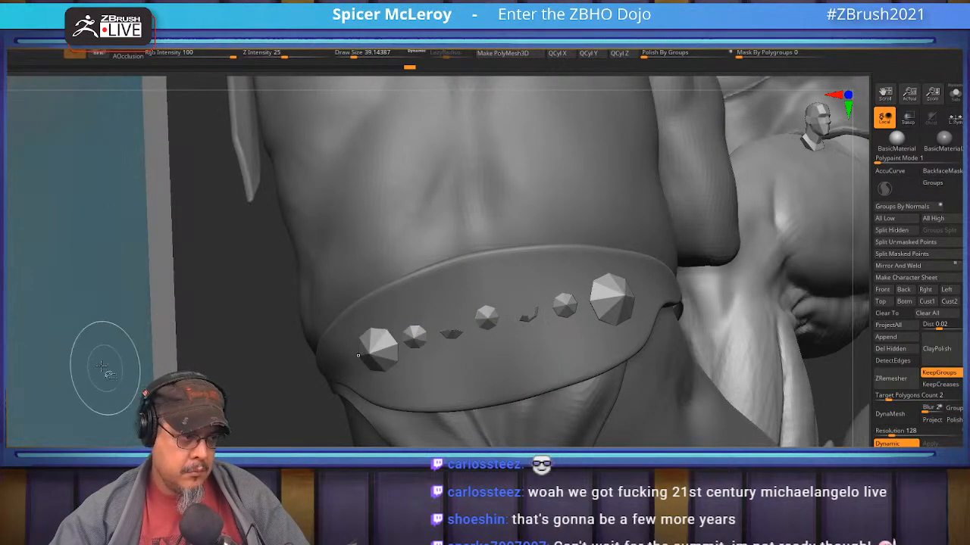
pyautogui.keyDown('ctrl'); pyautogui.keyDown('shift'); pyautogui.click(146, 395); pyautogui.keyUp('shift'); pyautogui.keyUp('ctrl')
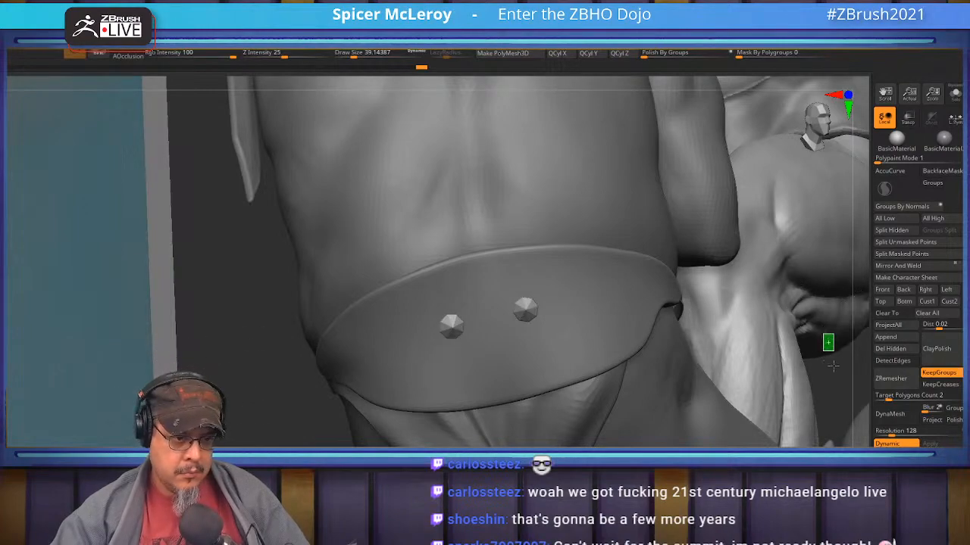
pyautogui.keyDown('ctrl'); pyautogui.keyDown('shift'); pyautogui.moveTo(824, 389); pyautogui.dragTo(837, 384); pyautogui.keyUp('shift'); pyautogui.keyUp('ctrl')
pyautogui.click(902, 349)
pyautogui.moveTo(506, 311); pyautogui.dragTo(500, 357, button='right')
# - Switch to the Move brush with a draw size of 1
pyautogui.moveTo(485, 265); pyautogui.dragTo(401, 281, button='right')
pyautogui.press('b')
pyautogui.press('m')
pyautogui.press('v')
pyautogui.press('s')
pyautogui.moveTo(384, 345); pyautogui.dragTo(354, 347)
pyautogui.moveTo(354, 347)
pyautogui.mouseDown(button='right')
pyautogui.moveTo(424, 340)
pyautogui.moveTo(356, 340)
pyautogui.moveTo(486, 317)
pyautogui.moveTo(447, 326)
pyautogui.moveTo(475, 318)
pyautogui.moveTo(443, 303)
pyautogui.moveTo(352, 323)
pyautogui.moveTo(438, 356)
pyautogui.mouseUp(button='right')
pyautogui.moveTo(458, 324)
pyautogui.keyDown('ctrl'); pyautogui.mouseDown(button='right')
pyautogui.moveTo(428, 309)
pyautogui.moveTo(424, 294)
pyautogui.moveTo(466, 298)
pyautogui.moveTo(385, 278)
pyautogui.moveTo(417, 353)
pyautogui.moveTo(425, 306)
pyautogui.moveTo(416, 279)
pyautogui.moveTo(425, 315)
pyautogui.moveTo(414, 331)
pyautogui.moveTo(427, 384)
pyautogui.moveTo(396, 412)
pyautogui.mouseUp(button='right'); pyautogui.keyUp('ctrl')
pyautogui.moveTo(489, 303)
pyautogui.keyDown('alt'); pyautogui.mouseDown(button='right')
pyautogui.moveTo(545, 311)
pyautogui.moveTo(439, 341)
pyautogui.moveTo(592, 284)
pyautogui.mouseUp(button='right'); pyautogui.keyUp('alt')
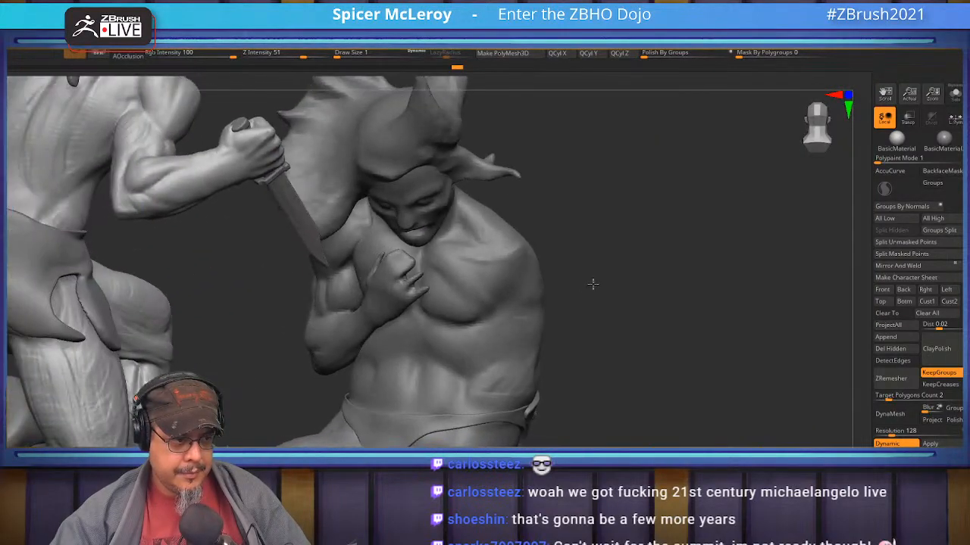
# - Select the hunched figure's body and build up its left shoulder with ClayBuildup at a draw size of about 65
pyautogui.keyDown('alt'); pyautogui.click(491, 317); pyautogui.keyUp('alt')
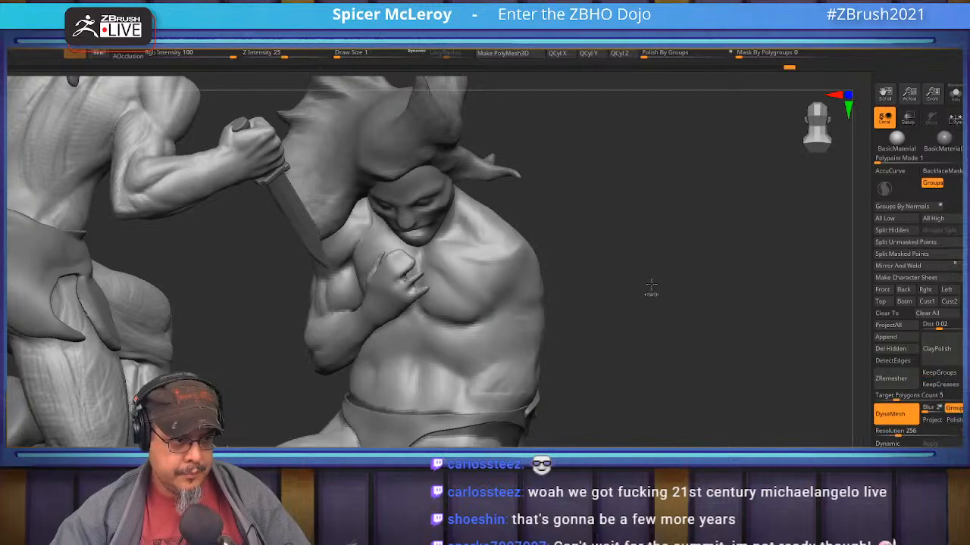
pyautogui.moveTo(640, 286)
pyautogui.mouseDown()
pyautogui.moveTo(619, 284)
pyautogui.moveTo(623, 314)
pyautogui.moveTo(586, 326)
pyautogui.moveTo(492, 322)
pyautogui.moveTo(485, 356)
pyautogui.moveTo(516, 303)
pyautogui.moveTo(473, 313)
pyautogui.moveTo(487, 296)
pyautogui.moveTo(506, 374)
pyautogui.mouseUp()
pyautogui.press('b')
pyautogui.press('c')
pyautogui.press('b')
pyautogui.press('s')
pyautogui.moveTo(712, 274); pyautogui.dragTo(644, 279)
pyautogui.press('s')
pyautogui.moveTo(555, 295); pyautogui.dragTo(549, 297)
pyautogui.moveTo(510, 240); pyautogui.dragTo(538, 308)
pyautogui.moveTo(536, 343); pyautogui.dragTo(470, 337, button='right')
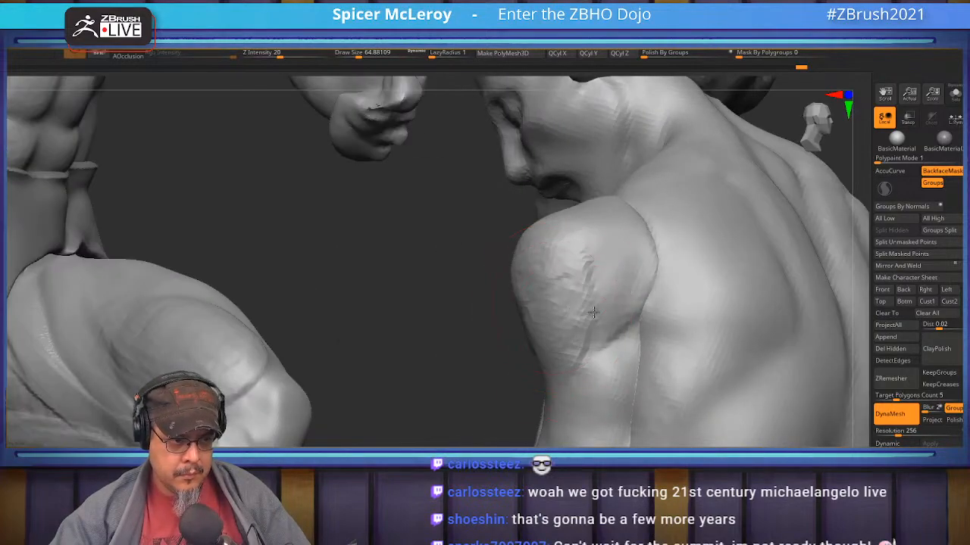
# - Fill out the isolated left arm's shoulder and upper arm with clay strokes, smoothing the upper arm
pyautogui.moveTo(636, 261)
pyautogui.mouseDown()
pyautogui.moveTo(598, 246)
pyautogui.moveTo(634, 237)
pyautogui.moveTo(650, 304)
pyautogui.moveTo(595, 346)
pyautogui.moveTo(632, 276)
pyautogui.mouseUp()
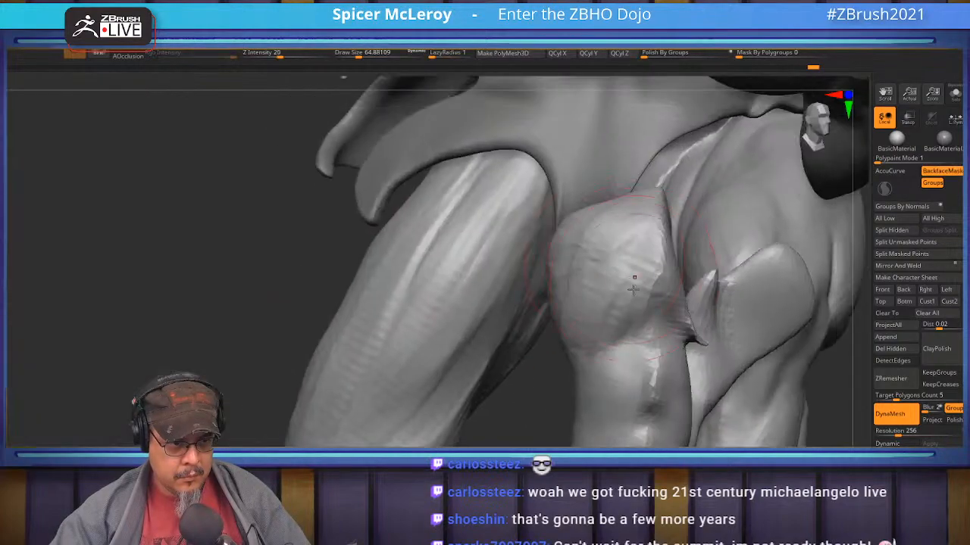
pyautogui.keyDown('shift'); pyautogui.moveTo(653, 376); pyautogui.dragTo(645, 424); pyautogui.keyUp('shift')
pyautogui.moveTo(601, 425)
pyautogui.mouseDown(button='right')
pyautogui.moveTo(580, 223)
pyautogui.moveTo(614, 295)
pyautogui.moveTo(598, 303)
pyautogui.mouseUp(button='right')
pyautogui.moveTo(583, 318); pyautogui.dragTo(552, 324)
pyautogui.moveTo(608, 335)
pyautogui.mouseDown()
pyautogui.moveTo(595, 356)
pyautogui.moveTo(622, 363)
pyautogui.moveTo(602, 384)
pyautogui.mouseUp()
pyautogui.moveTo(596, 438)
pyautogui.mouseDown(button='right')
pyautogui.moveTo(600, 358)
pyautogui.moveTo(557, 327)
pyautogui.mouseUp(button='right')
pyautogui.moveTo(537, 329); pyautogui.dragTo(553, 303)
pyautogui.moveTo(598, 326)
pyautogui.mouseDown(button='right')
pyautogui.moveTo(564, 333)
pyautogui.moveTo(544, 354)
pyautogui.mouseUp(button='right')
# - Sculpt the left upper arm muscles at a draw size of about 62 and smooth the transition to the shoulder
pyautogui.press('s')
pyautogui.moveTo(559, 364)
pyautogui.mouseDown()
pyautogui.moveTo(573, 364)
pyautogui.moveTo(530, 388)
pyautogui.moveTo(435, 342)
pyautogui.mouseUp()
pyautogui.moveTo(434, 343)
pyautogui.mouseDown(button='right')
pyautogui.moveTo(444, 336)
pyautogui.moveTo(452, 346)
pyautogui.mouseUp(button='right')
pyautogui.moveTo(485, 379); pyautogui.dragTo(556, 406)
pyautogui.moveTo(574, 351)
pyautogui.mouseDown(button='right')
pyautogui.moveTo(511, 358)
pyautogui.moveTo(496, 325)
pyautogui.moveTo(460, 325)
pyautogui.mouseUp(button='right')
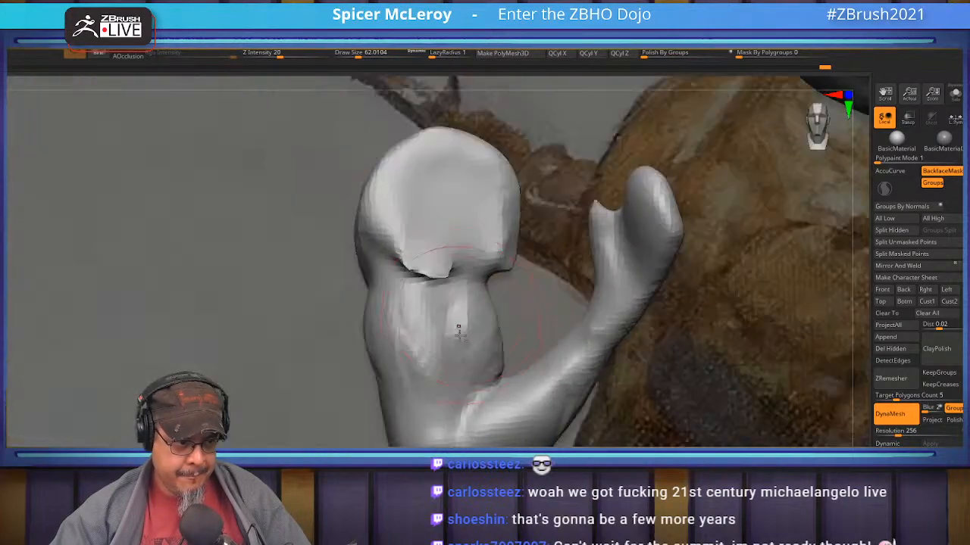
pyautogui.moveTo(448, 362)
pyautogui.mouseDown()
pyautogui.moveTo(416, 307)
pyautogui.moveTo(408, 379)
pyautogui.mouseUp()
pyautogui.keyDown('shift'); pyautogui.moveTo(422, 266); pyautogui.dragTo(431, 243); pyautogui.keyUp('shift')
# - Reshape the left hand's thumb and palm with the Move brush at a draw size of about 35
pyautogui.moveTo(431, 242); pyautogui.dragTo(459, 340, button='right')
pyautogui.moveTo(526, 286); pyautogui.dragTo(487, 250, button='right')
pyautogui.press('s')
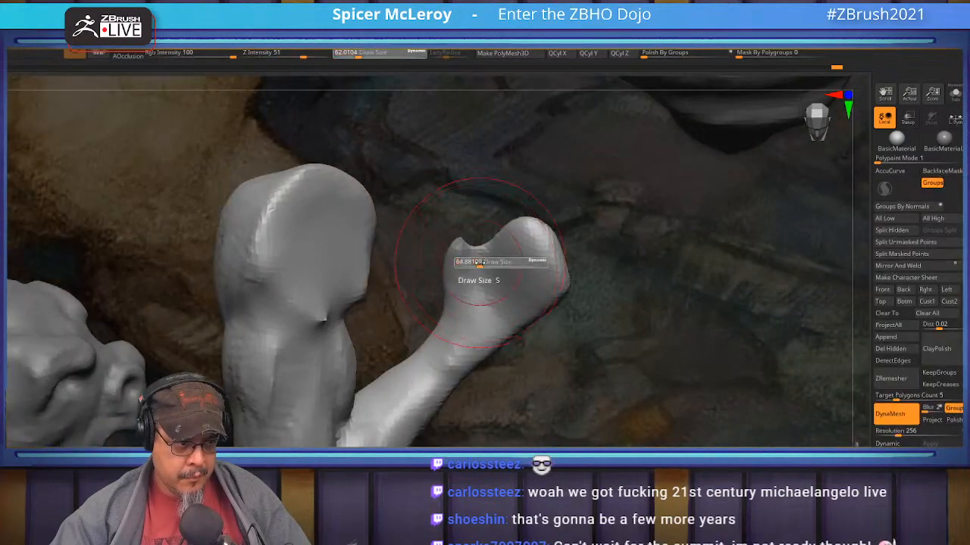
pyautogui.click(473, 261)
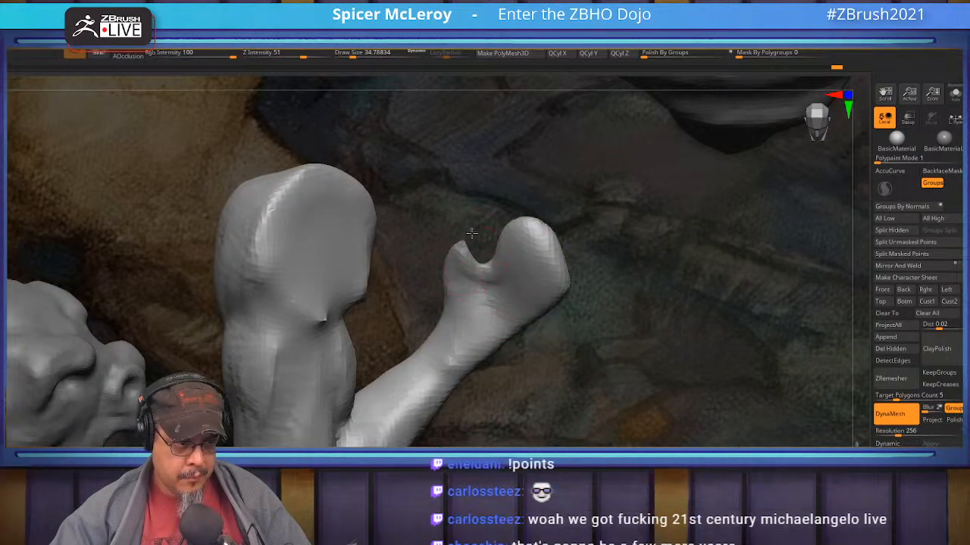
pyautogui.moveTo(476, 232); pyautogui.dragTo(518, 296, button='right')
pyautogui.moveTo(558, 250); pyautogui.dragTo(573, 206)
pyautogui.moveTo(511, 300); pyautogui.dragTo(517, 259)
pyautogui.moveTo(475, 207); pyautogui.dragTo(466, 204)
pyautogui.moveTo(488, 200); pyautogui.dragTo(497, 178, button='right')
pyautogui.moveTo(481, 227); pyautogui.dragTo(496, 228)
pyautogui.moveTo(497, 227)
pyautogui.mouseDown(button='right')
pyautogui.moveTo(545, 225)
pyautogui.moveTo(520, 304)
pyautogui.moveTo(523, 292)
pyautogui.mouseUp(button='right')
# - Build up the left palm and the base of the thumb with ClayBuildup
pyautogui.press('b')
pyautogui.click(517, 292)
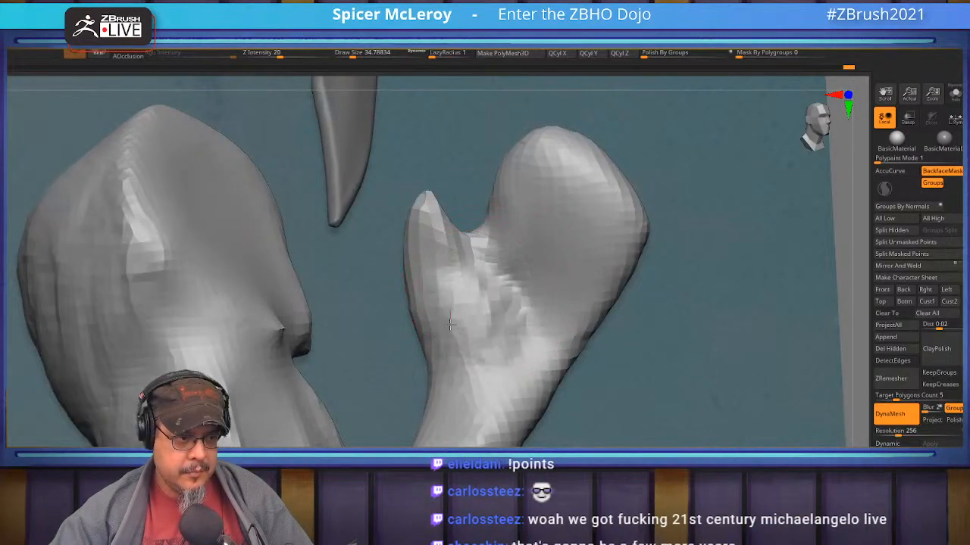
pyautogui.keyDown('alt'); pyautogui.moveTo(544, 233); pyautogui.dragTo(544, 291, button='right'); pyautogui.keyUp('alt')
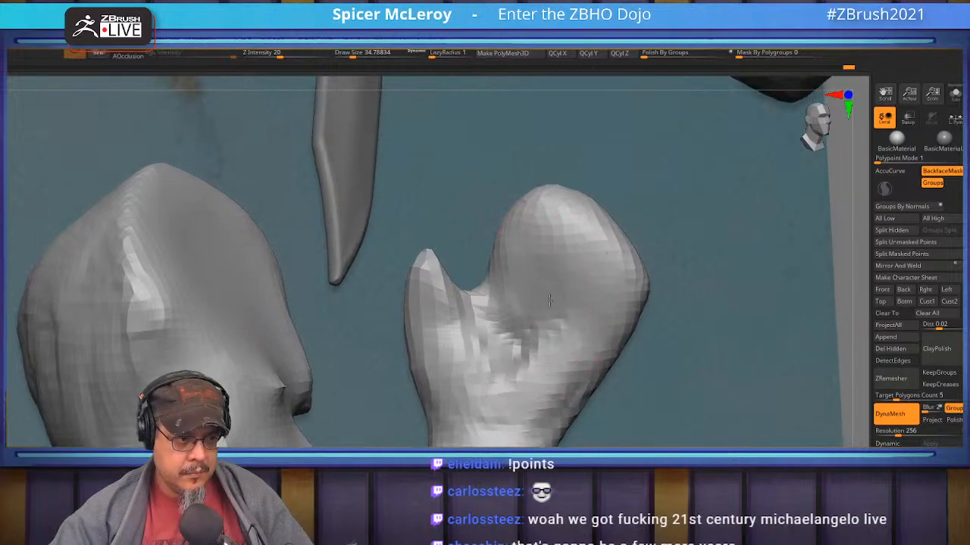
pyautogui.moveTo(596, 338)
pyautogui.mouseDown()
pyautogui.moveTo(551, 236)
pyautogui.moveTo(560, 220)
pyautogui.moveTo(610, 280)
pyautogui.moveTo(606, 326)
pyautogui.mouseUp()
pyautogui.keyDown('alt'); pyautogui.moveTo(443, 349); pyautogui.dragTo(459, 371, button='right'); pyautogui.keyUp('alt')
pyautogui.moveTo(519, 294)
pyautogui.mouseDown(button='right')
pyautogui.moveTo(475, 304)
pyautogui.moveTo(451, 296)
pyautogui.mouseUp(button='right')
# - Lengthen the left thumb and deepen the gap beside it with the Move brush at a draw size of about 23
pyautogui.press('b')
pyautogui.press('m')
pyautogui.press('v')
pyautogui.press('s')
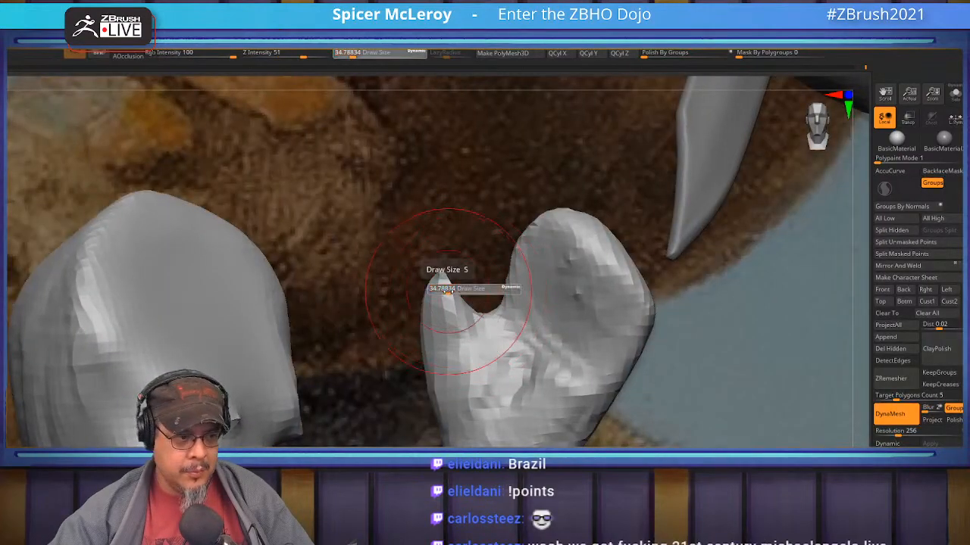
pyautogui.moveTo(447, 282); pyautogui.dragTo(463, 271)
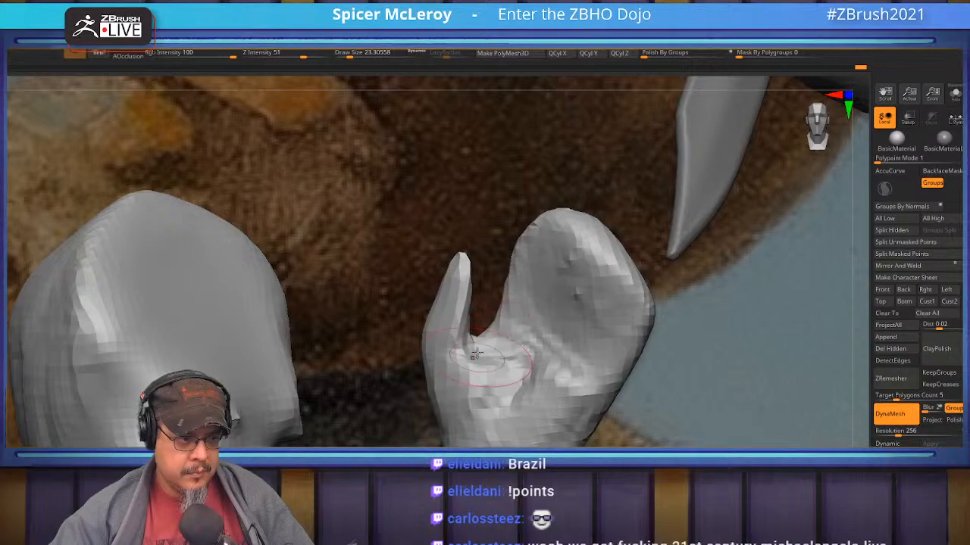
pyautogui.moveTo(444, 390)
pyautogui.mouseDown(button='right')
pyautogui.moveTo(426, 319)
pyautogui.moveTo(528, 342)
pyautogui.mouseUp(button='right')
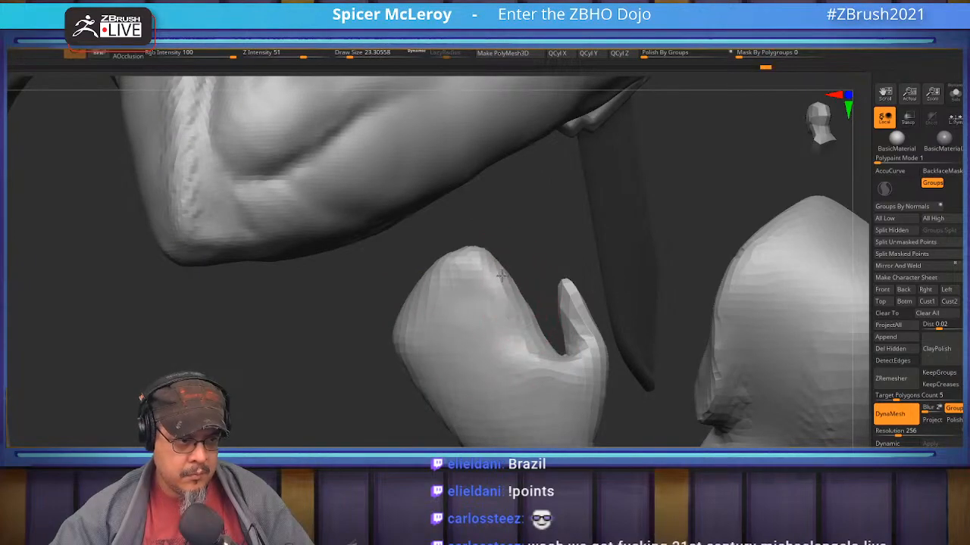
pyautogui.moveTo(531, 336)
pyautogui.mouseDown(button='right')
pyautogui.moveTo(467, 262)
pyautogui.moveTo(480, 305)
pyautogui.mouseUp(button='right')
# - Sculpt volume along the left wrist and forearm at a draw size of about 33
pyautogui.press('b')
pyautogui.press('c')
pyautogui.press('b')
pyautogui.press('s')
pyautogui.moveTo(471, 352); pyautogui.dragTo(474, 352)
pyautogui.moveTo(477, 414)
pyautogui.mouseDown()
pyautogui.moveTo(509, 441)
pyautogui.moveTo(542, 447)
pyautogui.moveTo(504, 442)
pyautogui.mouseUp()
pyautogui.keyDown('alt'); pyautogui.moveTo(390, 286); pyautogui.dragTo(463, 326, button='right'); pyautogui.keyUp('alt')
pyautogui.keyDown('ctrl'); pyautogui.moveTo(463, 326); pyautogui.dragTo(418, 377, button='right'); pyautogui.keyUp('ctrl')
pyautogui.moveTo(437, 334); pyautogui.dragTo(415, 371)
pyautogui.moveTo(433, 348)
pyautogui.keyDown('alt'); pyautogui.mouseDown(button='right')
pyautogui.moveTo(480, 292)
pyautogui.moveTo(513, 297)
pyautogui.mouseUp(button='right'); pyautogui.keyUp('alt')
pyautogui.moveTo(531, 310)
pyautogui.mouseDown()
pyautogui.moveTo(532, 358)
pyautogui.moveTo(506, 424)
pyautogui.mouseUp()
# - Define the muscle ridges and creases along the left forearm and around the elbow
pyautogui.press('b')
pyautogui.press('c')
pyautogui.press('b')
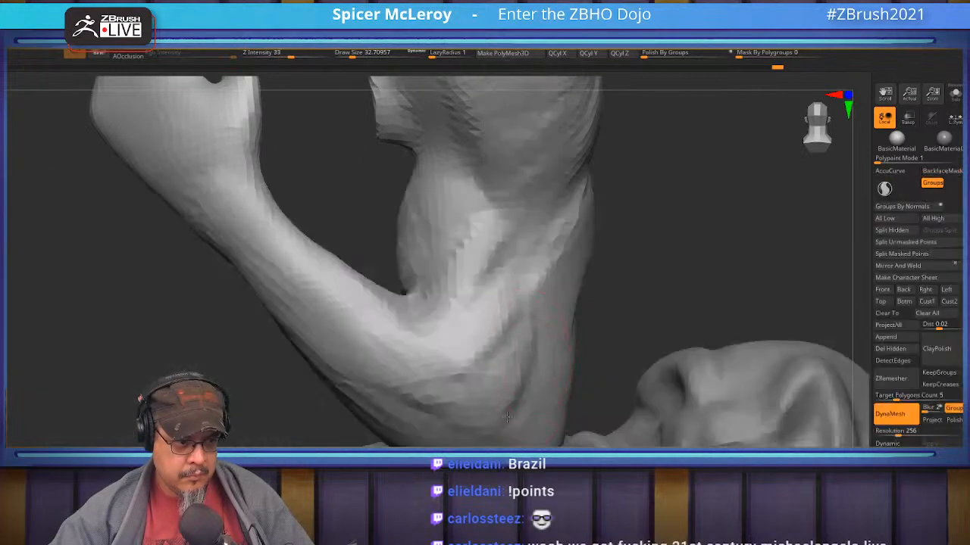
pyautogui.moveTo(363, 349)
pyautogui.mouseDown()
pyautogui.moveTo(321, 291)
pyautogui.moveTo(320, 253)
pyautogui.moveTo(502, 409)
pyautogui.mouseUp()
pyautogui.moveTo(537, 357); pyautogui.dragTo(530, 315)
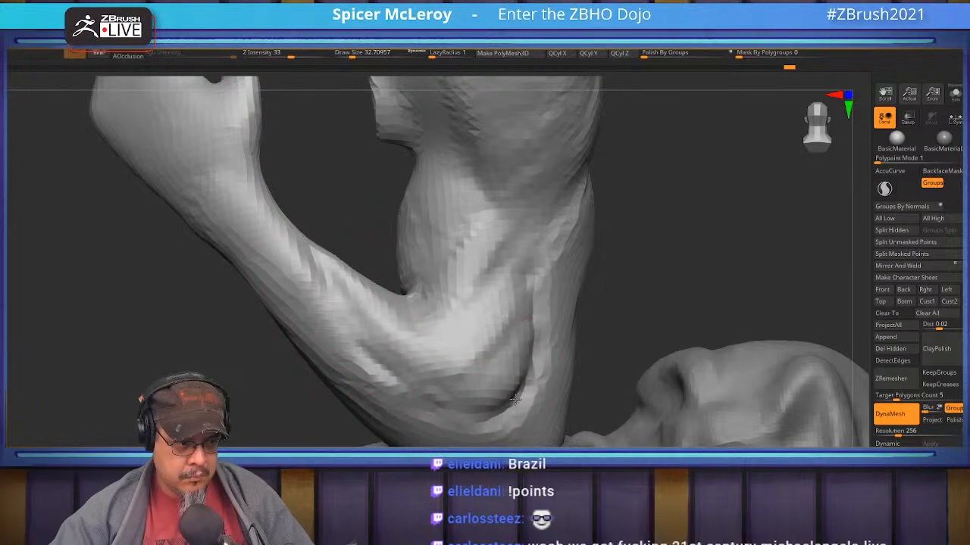
pyautogui.moveTo(372, 290); pyautogui.dragTo(388, 302)
# - Reshape the left forearm and inner elbow with the Move brush at a draw size of about 46
pyautogui.press('b')
pyautogui.press('m')
pyautogui.press('v')
pyautogui.press('s')
pyautogui.moveTo(326, 316)
pyautogui.mouseDown()
pyautogui.moveTo(341, 300)
pyautogui.moveTo(357, 331)
pyautogui.mouseUp()
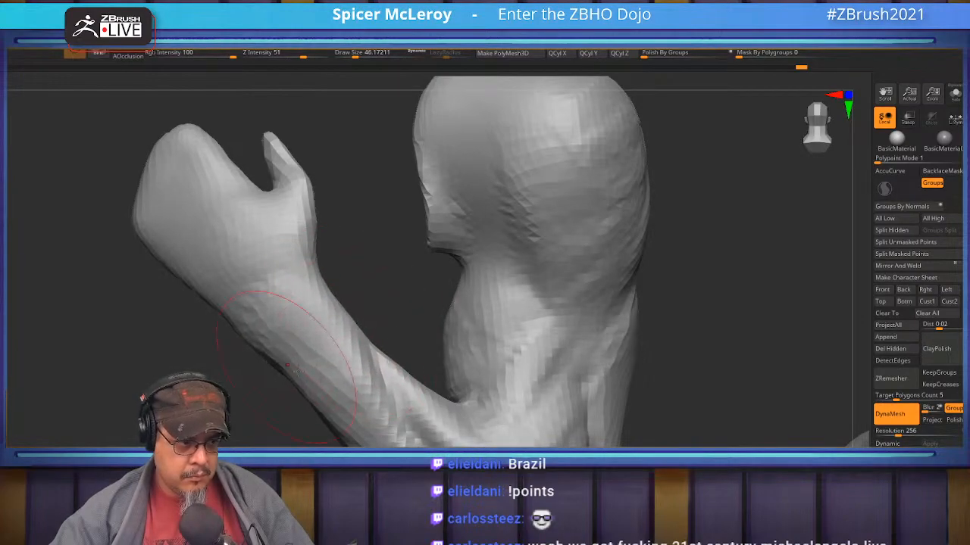
pyautogui.moveTo(500, 443); pyautogui.dragTo(487, 422)
pyautogui.moveTo(487, 421); pyautogui.dragTo(432, 340, button='right')
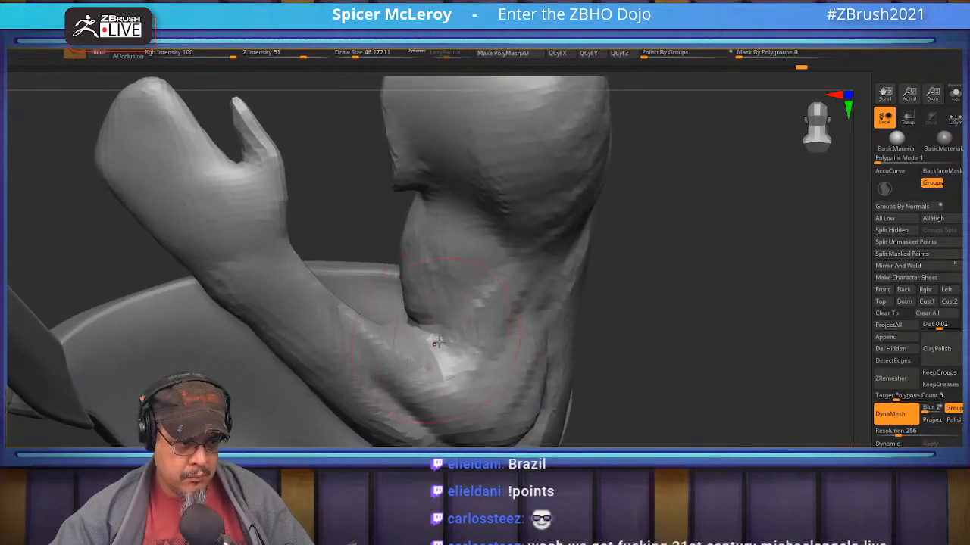
pyautogui.moveTo(434, 339)
pyautogui.mouseDown()
pyautogui.moveTo(468, 362)
pyautogui.moveTo(434, 330)
pyautogui.mouseUp()
pyautogui.moveTo(415, 302)
pyautogui.mouseDown(button='right')
pyautogui.moveTo(493, 312)
pyautogui.moveTo(430, 354)
pyautogui.mouseUp(button='right')
pyautogui.moveTo(481, 362); pyautogui.dragTo(466, 352)
pyautogui.moveTo(494, 345); pyautogui.dragTo(465, 360, button='right')
# - Build up the left inner elbow with ClayBuildup at a draw size of about 44 and smooth the strokes
pyautogui.press('b')
pyautogui.press('c')
pyautogui.press('b')
pyautogui.press('s')
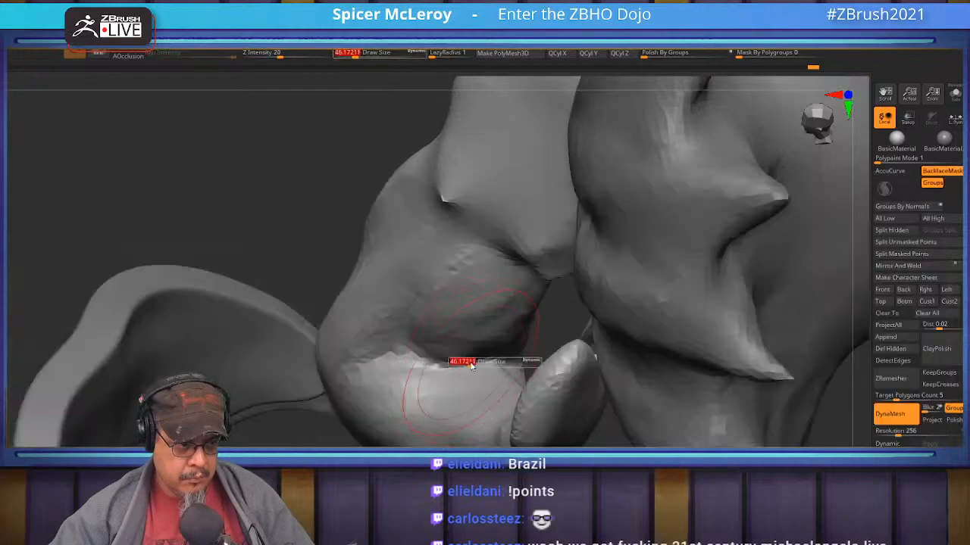
pyautogui.moveTo(471, 366); pyautogui.dragTo(464, 358)
pyautogui.moveTo(512, 349); pyautogui.dragTo(494, 266, button='right')
pyautogui.moveTo(493, 266)
pyautogui.keyDown('shift'); pyautogui.mouseDown()
pyautogui.moveTo(450, 272)
pyautogui.moveTo(477, 250)
pyautogui.moveTo(515, 288)
pyautogui.moveTo(510, 280)
pyautogui.moveTo(553, 359)
pyautogui.mouseUp(); pyautogui.keyUp('shift')
# - Add clay volume to the left upper arm below the shoulder and smooth its outer side
pyautogui.moveTo(587, 364)
pyautogui.mouseDown(button='right')
pyautogui.moveTo(557, 306)
pyautogui.moveTo(549, 311)
pyautogui.mouseUp(button='right')
pyautogui.moveTo(449, 334); pyautogui.dragTo(428, 367, button='right')
pyautogui.moveTo(448, 407); pyautogui.dragTo(411, 324, button='right')
pyautogui.moveTo(405, 365); pyautogui.dragTo(437, 279, button='right')
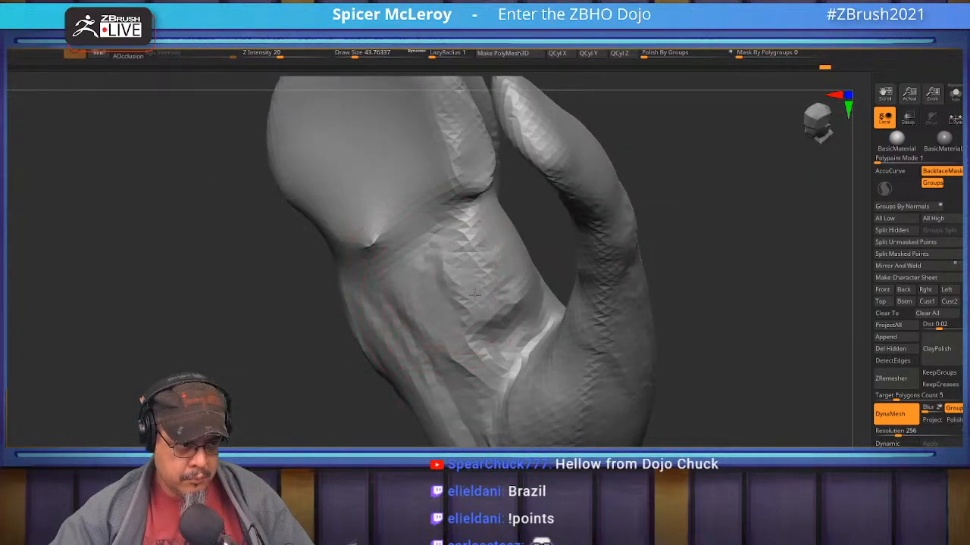
pyautogui.moveTo(491, 261); pyautogui.dragTo(448, 225)
pyautogui.keyDown('alt'); pyautogui.moveTo(443, 239); pyautogui.dragTo(428, 307, button='right'); pyautogui.keyUp('alt')
pyautogui.moveTo(372, 312)
pyautogui.keyDown('shift'); pyautogui.mouseDown()
pyautogui.moveTo(354, 299)
pyautogui.moveTo(359, 311)
pyautogui.mouseUp(); pyautogui.keyUp('shift')
# - Unhide the rest of the hunched figure's body around the left arm
pyautogui.moveTo(362, 291)
pyautogui.mouseDown(button='right')
pyautogui.moveTo(367, 328)
pyautogui.moveTo(244, 365)
pyautogui.moveTo(435, 303)
pyautogui.mouseUp(button='right')
pyautogui.moveTo(725, 290); pyautogui.dragTo(623, 291, button='right')
pyautogui.keyDown('ctrl'); pyautogui.keyDown('shift'); pyautogui.moveTo(683, 279); pyautogui.dragTo(716, 321); pyautogui.keyUp('shift'); pyautogui.keyUp('ctrl')
pyautogui.keyDown('ctrl'); pyautogui.keyDown('shift'); pyautogui.click(690, 277); pyautogui.keyUp('shift'); pyautogui.keyUp('ctrl')
pyautogui.moveTo(702, 292); pyautogui.dragTo(741, 321, button='right')
pyautogui.moveTo(552, 253)
pyautogui.mouseDown(button='right')
pyautogui.moveTo(441, 331)
pyautogui.moveTo(354, 276)
pyautogui.mouseUp(button='right')
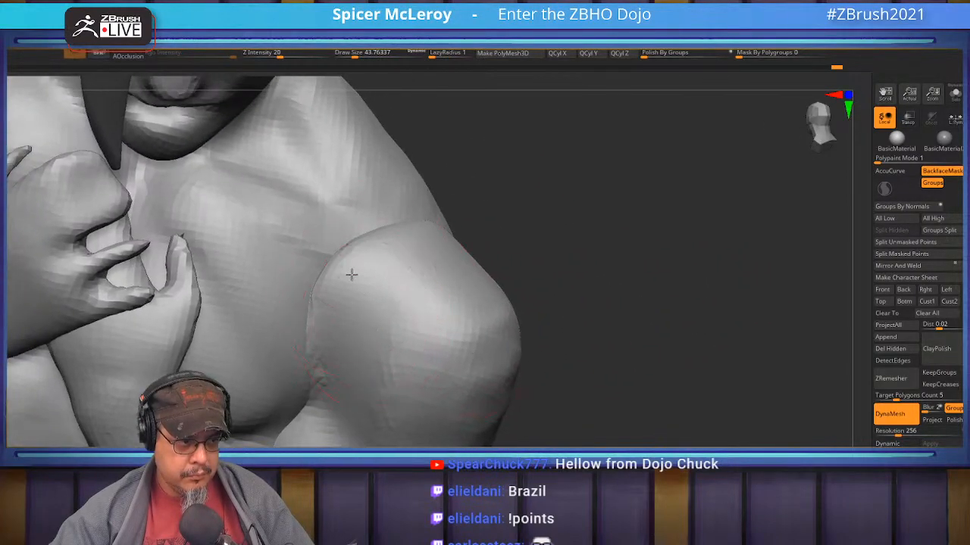
# - Build up the area between the neck and left shoulder with ClayBuildup and check the figure against the painting
pyautogui.moveTo(368, 443); pyautogui.dragTo(318, 348, button='right')
pyautogui.moveTo(341, 310)
pyautogui.keyDown('ctrl'); pyautogui.mouseDown(button='right')
pyautogui.moveTo(338, 281)
pyautogui.moveTo(368, 359)
pyautogui.moveTo(402, 356)
pyautogui.moveTo(385, 299)
pyautogui.moveTo(413, 306)
pyautogui.moveTo(392, 310)
pyautogui.mouseUp(button='right'); pyautogui.keyUp('ctrl')
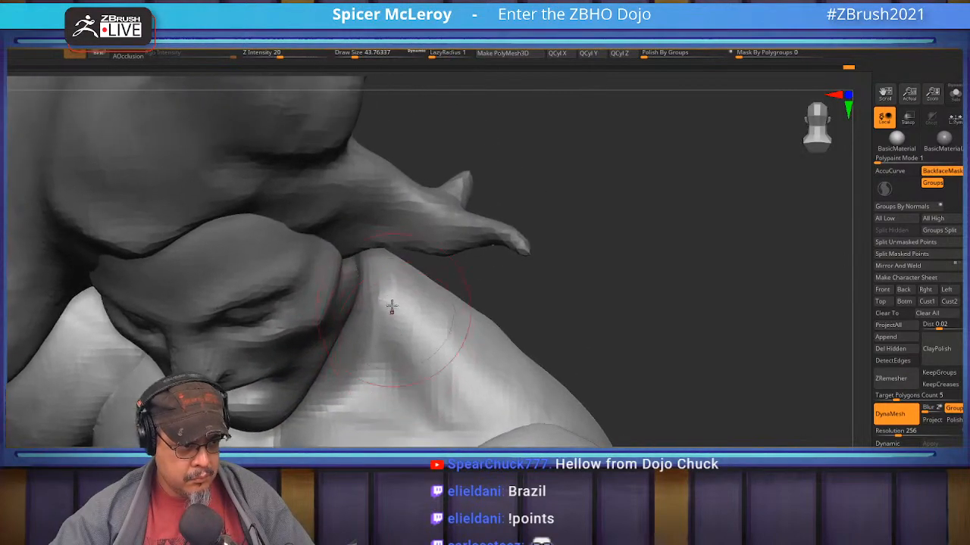
pyautogui.moveTo(483, 387)
pyautogui.mouseDown()
pyautogui.moveTo(463, 333)
pyautogui.moveTo(422, 323)
pyautogui.moveTo(401, 386)
pyautogui.mouseUp()
pyautogui.keyDown('ctrl'); pyautogui.moveTo(465, 301); pyautogui.dragTo(459, 259, button='right'); pyautogui.keyUp('ctrl')
pyautogui.moveTo(459, 259); pyautogui.dragTo(441, 257, button='right')
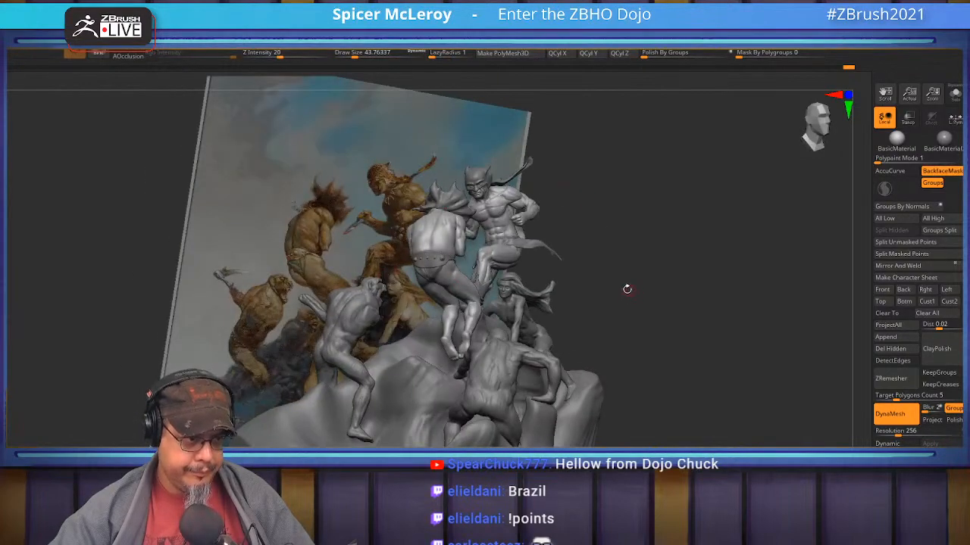
pyautogui.keyDown('shift'); pyautogui.moveTo(630, 290); pyautogui.dragTo(606, 293, button='right'); pyautogui.keyUp('shift')
pyautogui.moveTo(410, 204)
pyautogui.keyDown('alt'); pyautogui.mouseDown(button='right')
pyautogui.moveTo(446, 274)
pyautogui.moveTo(428, 320)
pyautogui.moveTo(483, 295)
pyautogui.moveTo(504, 325)
pyautogui.mouseUp(button='right'); pyautogui.keyUp('alt')
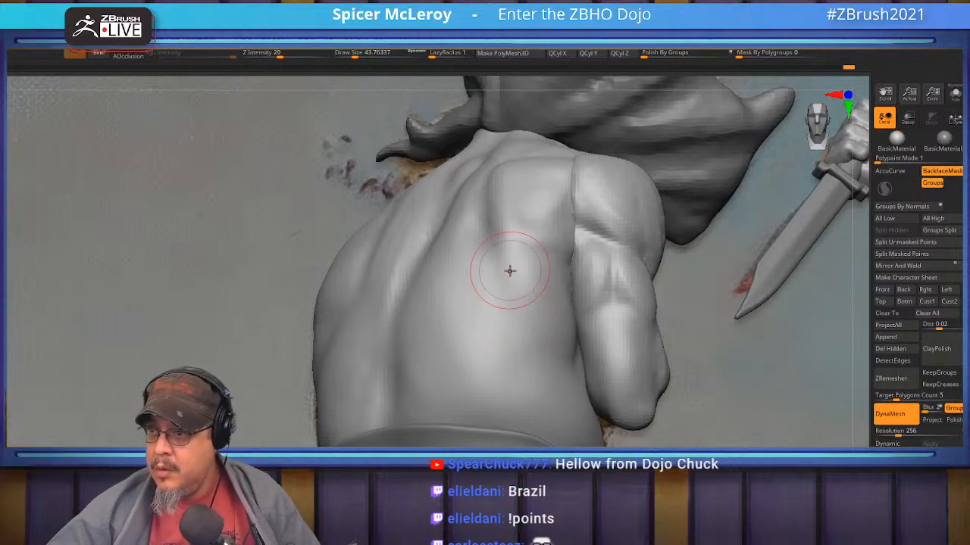